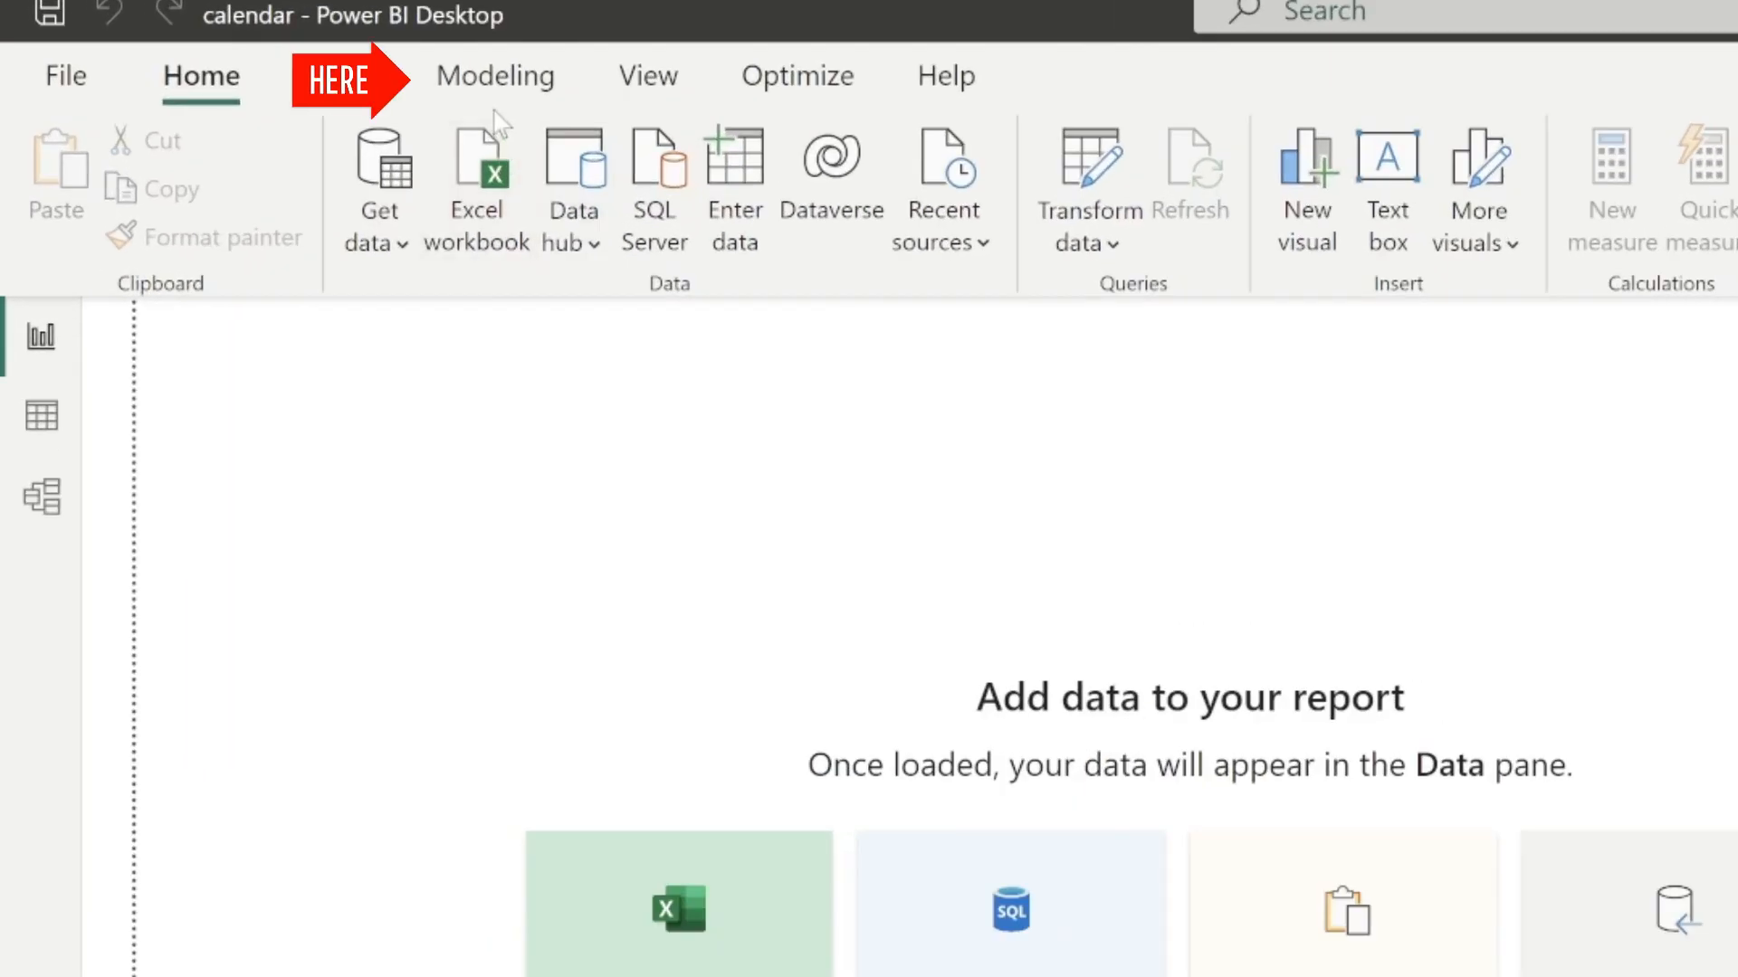
Create a new calculated table named CalendarSyncbricks.
click(495, 86)
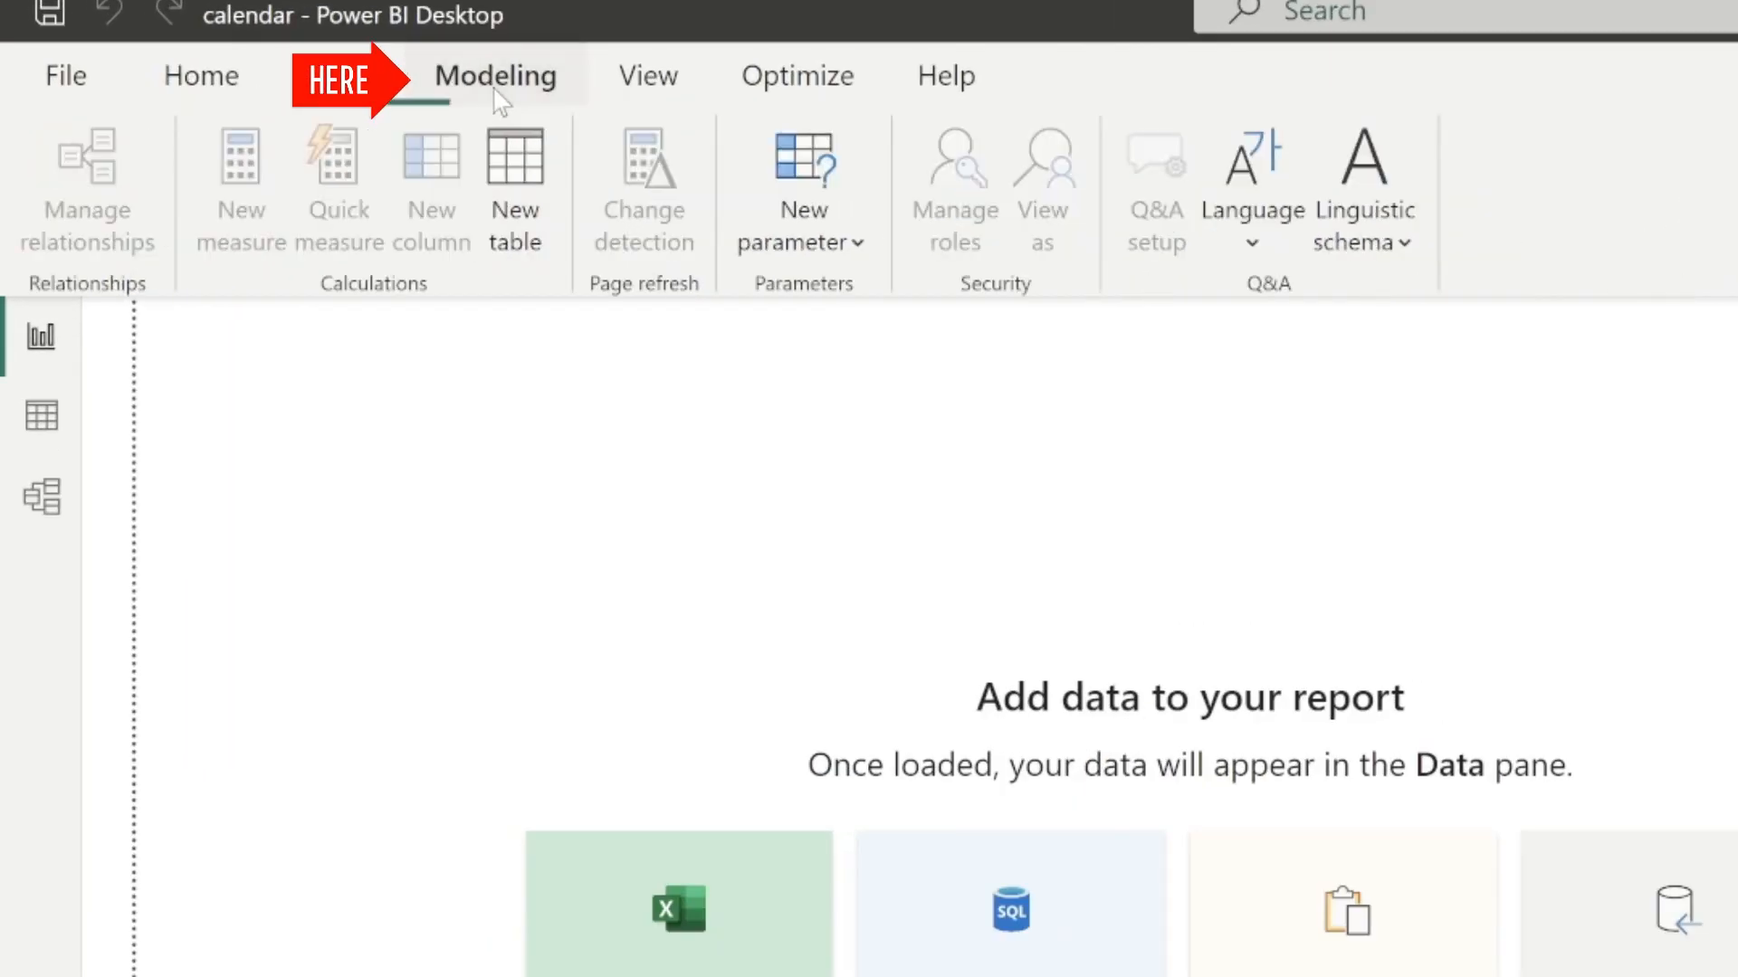
click(504, 223)
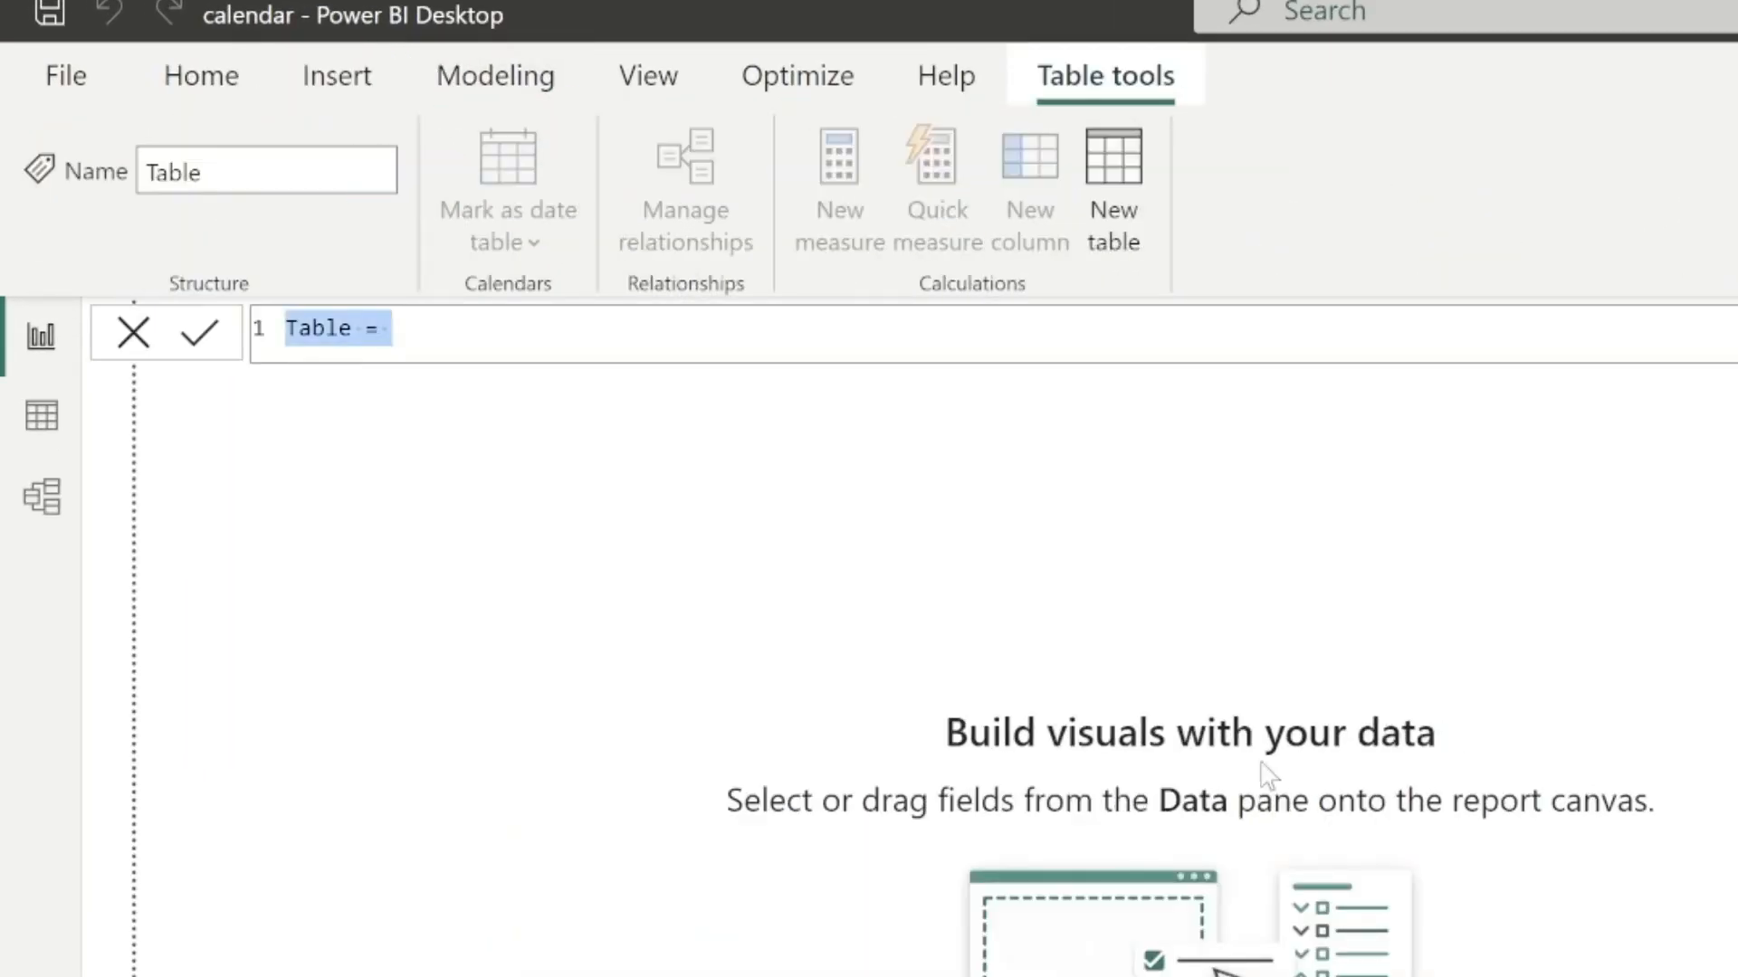
drag(398, 335, 331, 338)
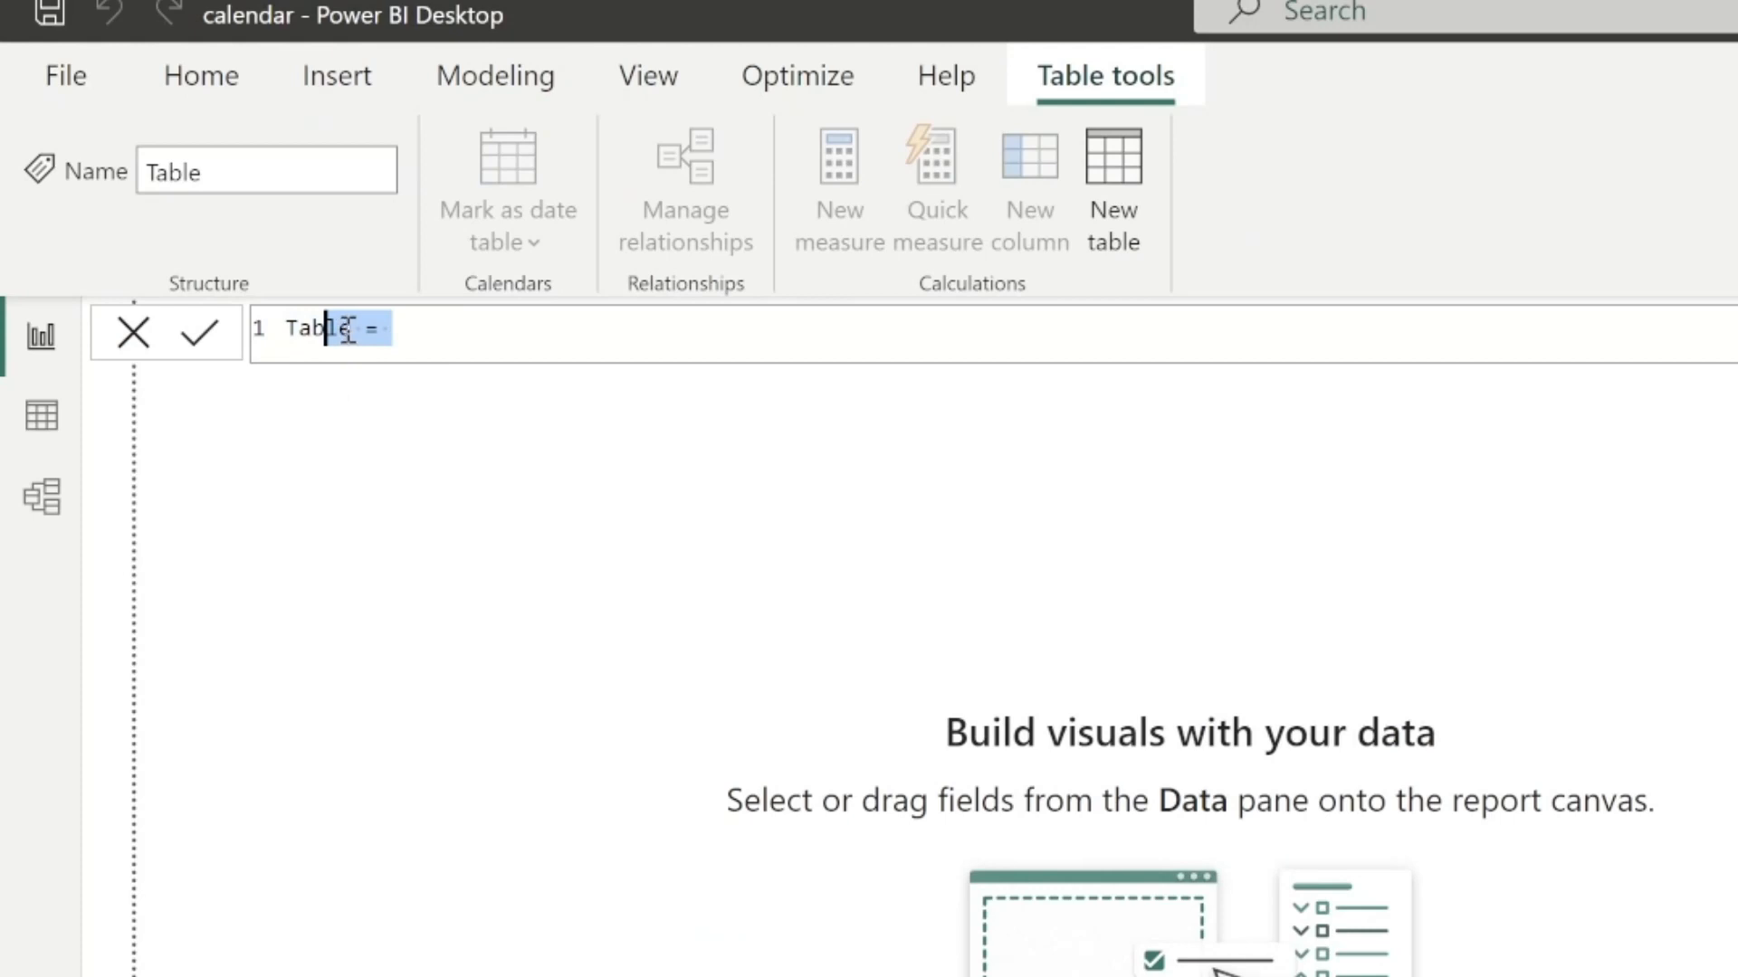
double_click(342, 331)
key(BackSpace)
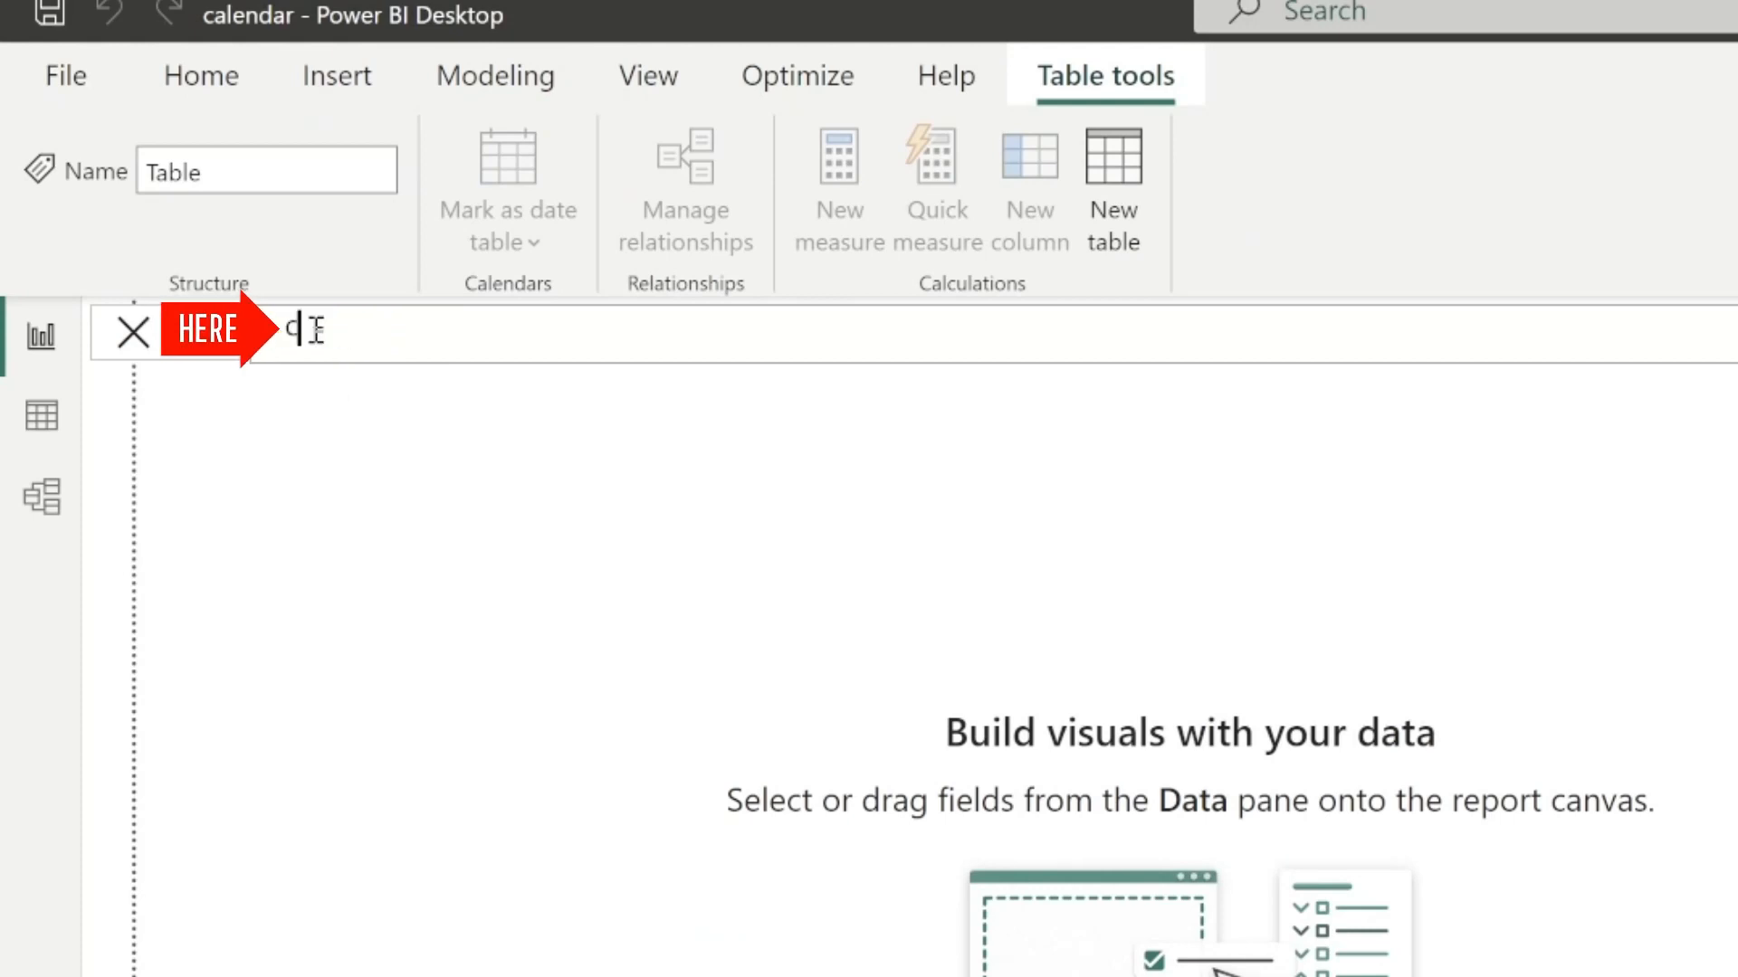
text(Cakebd)
key(BackSpace)
key(BackSpace)
key(BackSpace)
key(BackSpace)
text(lendarSyncbricks)
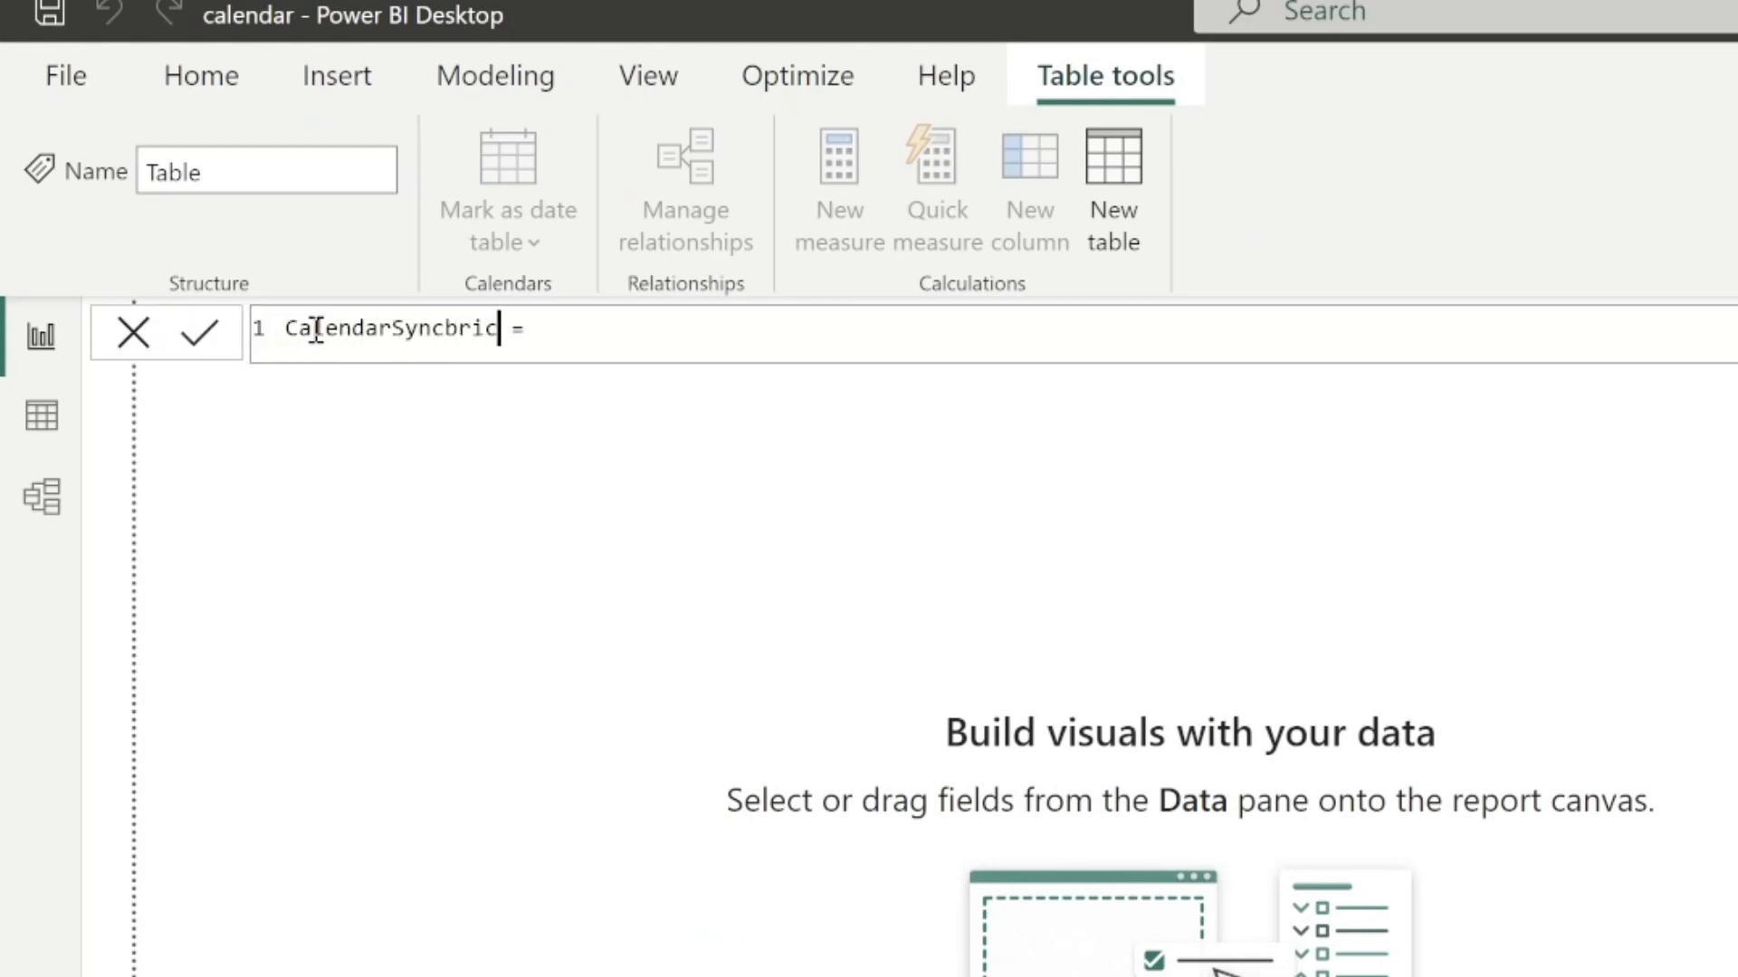
Define the CalendarSyncbricks table as CALENDAR(DATE(2020,01,01),TODAY()) and commit the formula.
text(calen)
key(Tab)
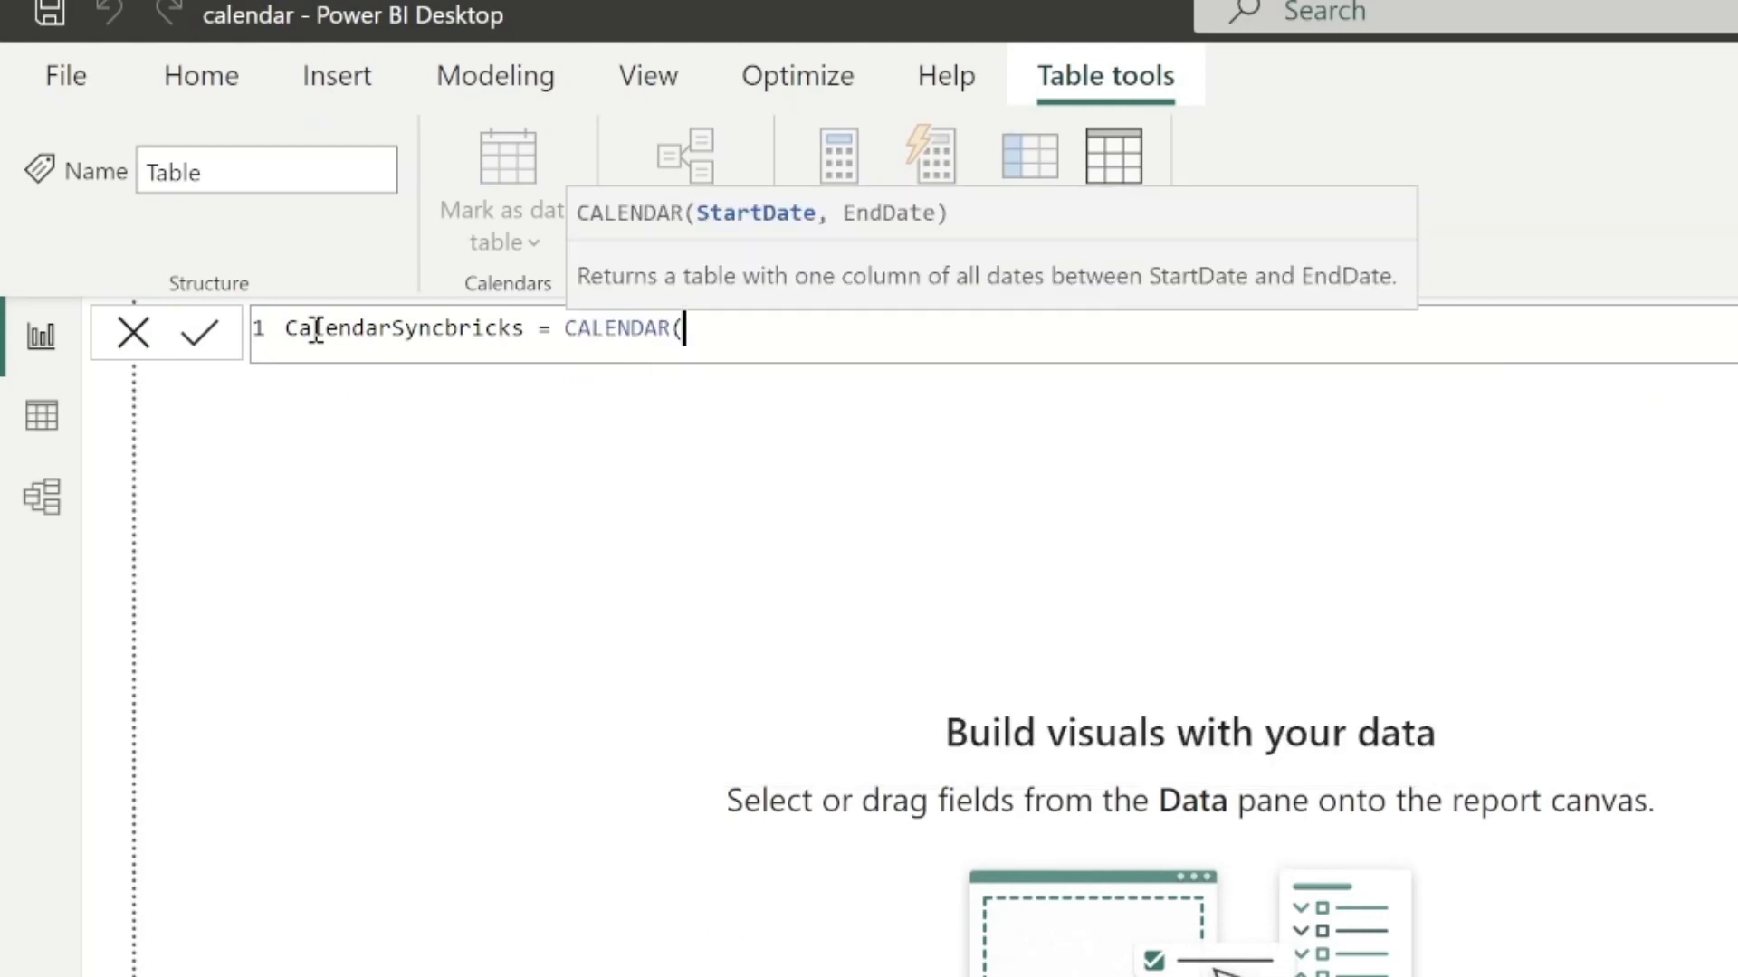
text(date)
key(Tab)
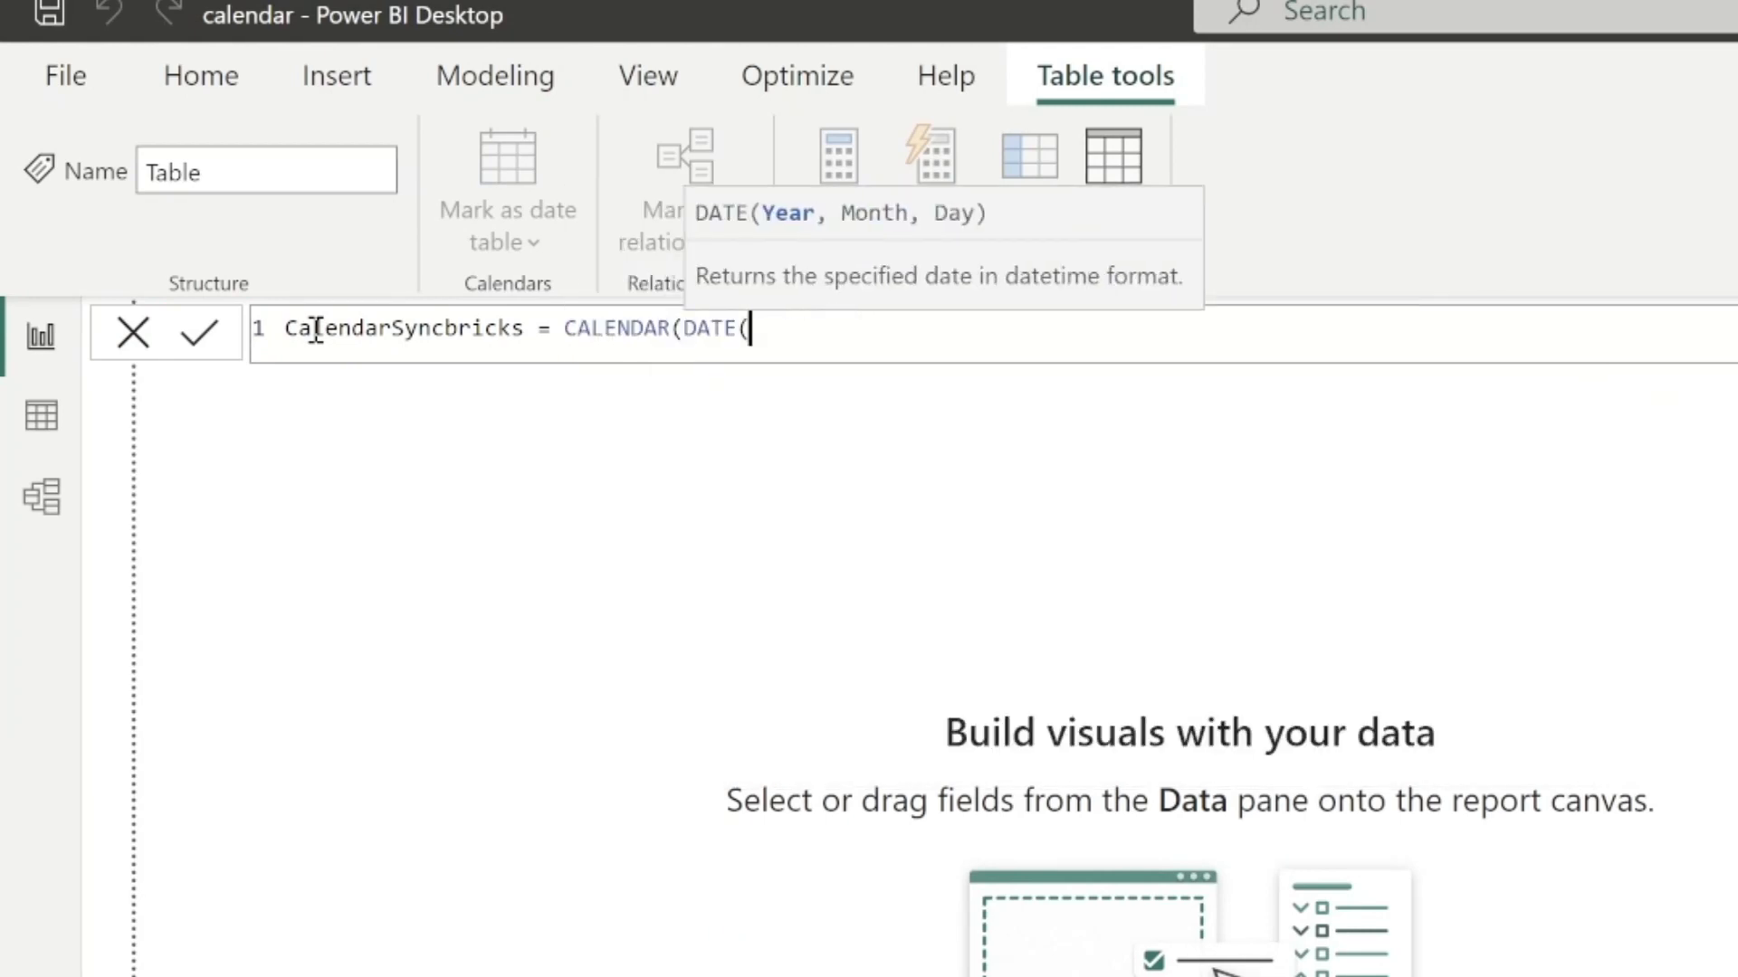
text(2020,)
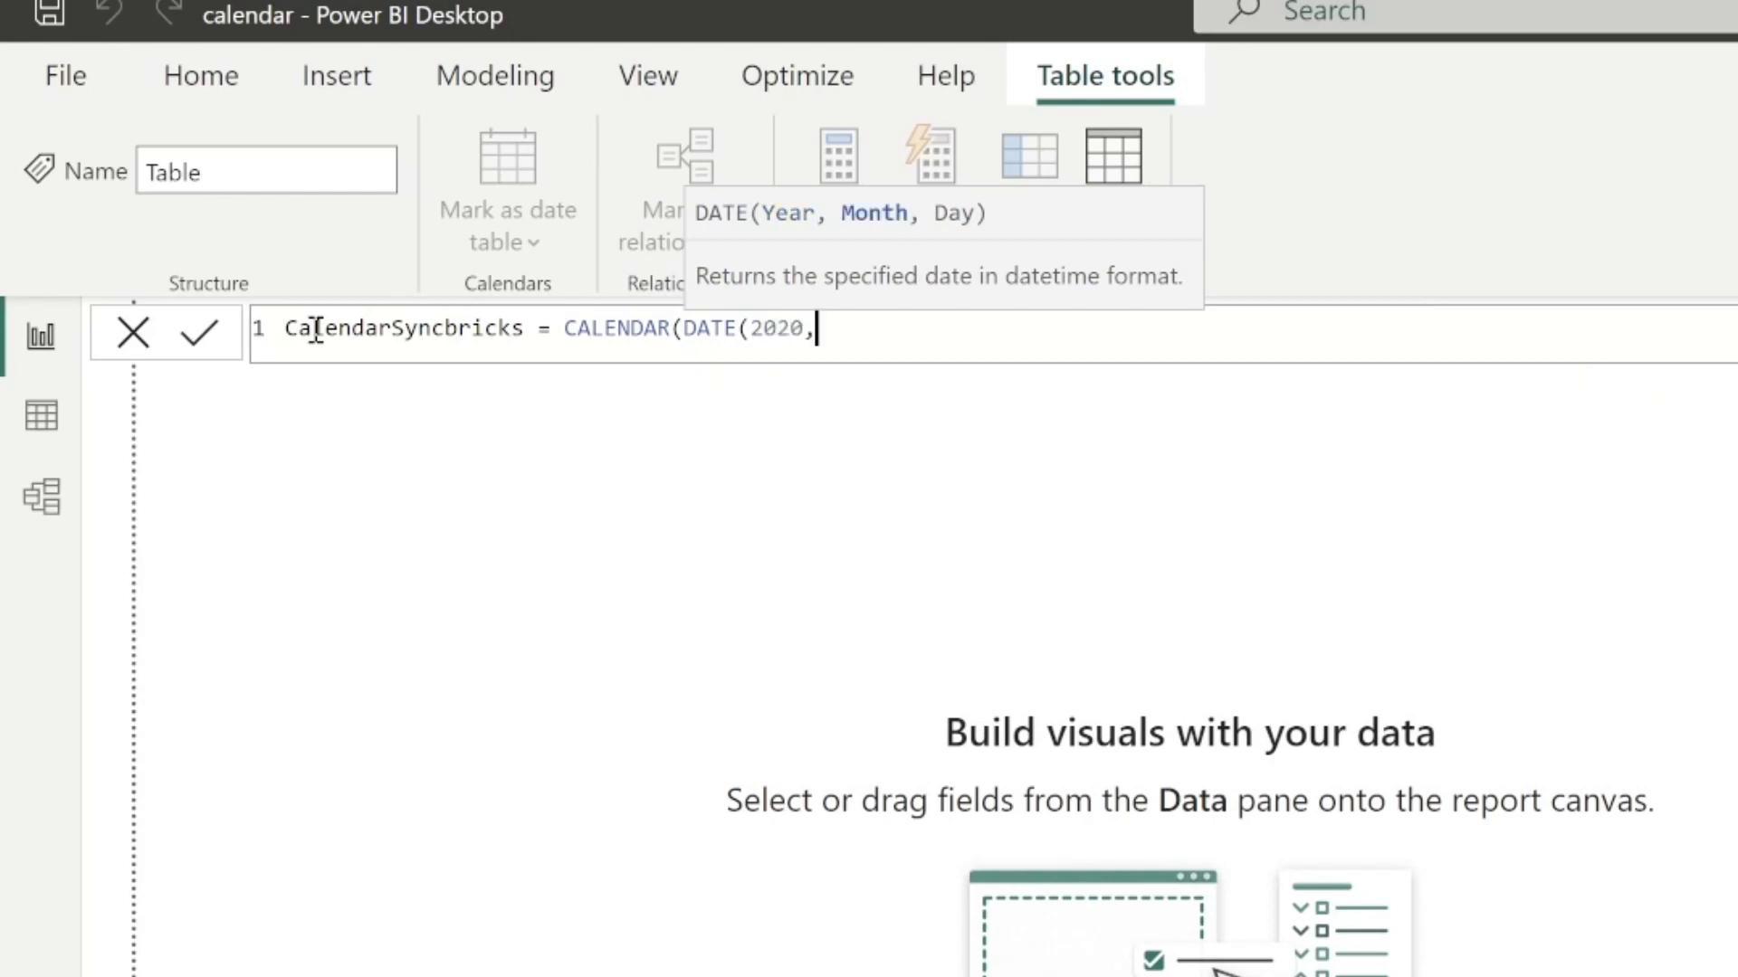
text(01,01,)
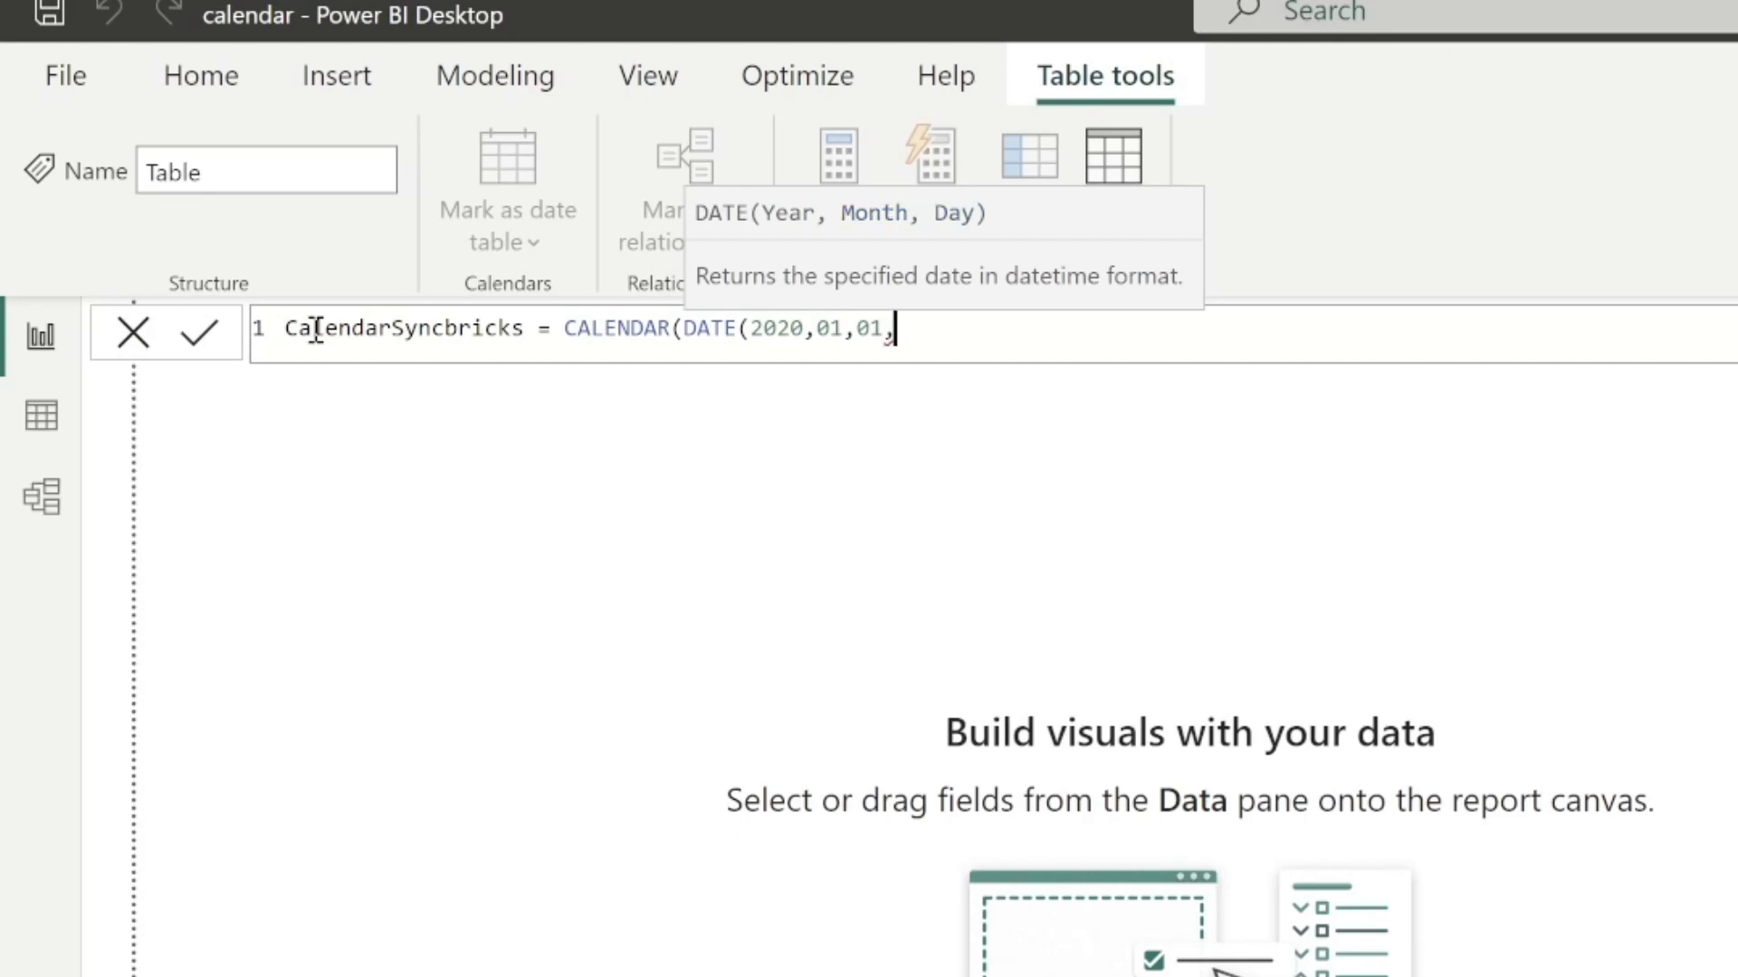
key(BackSpace)
text())
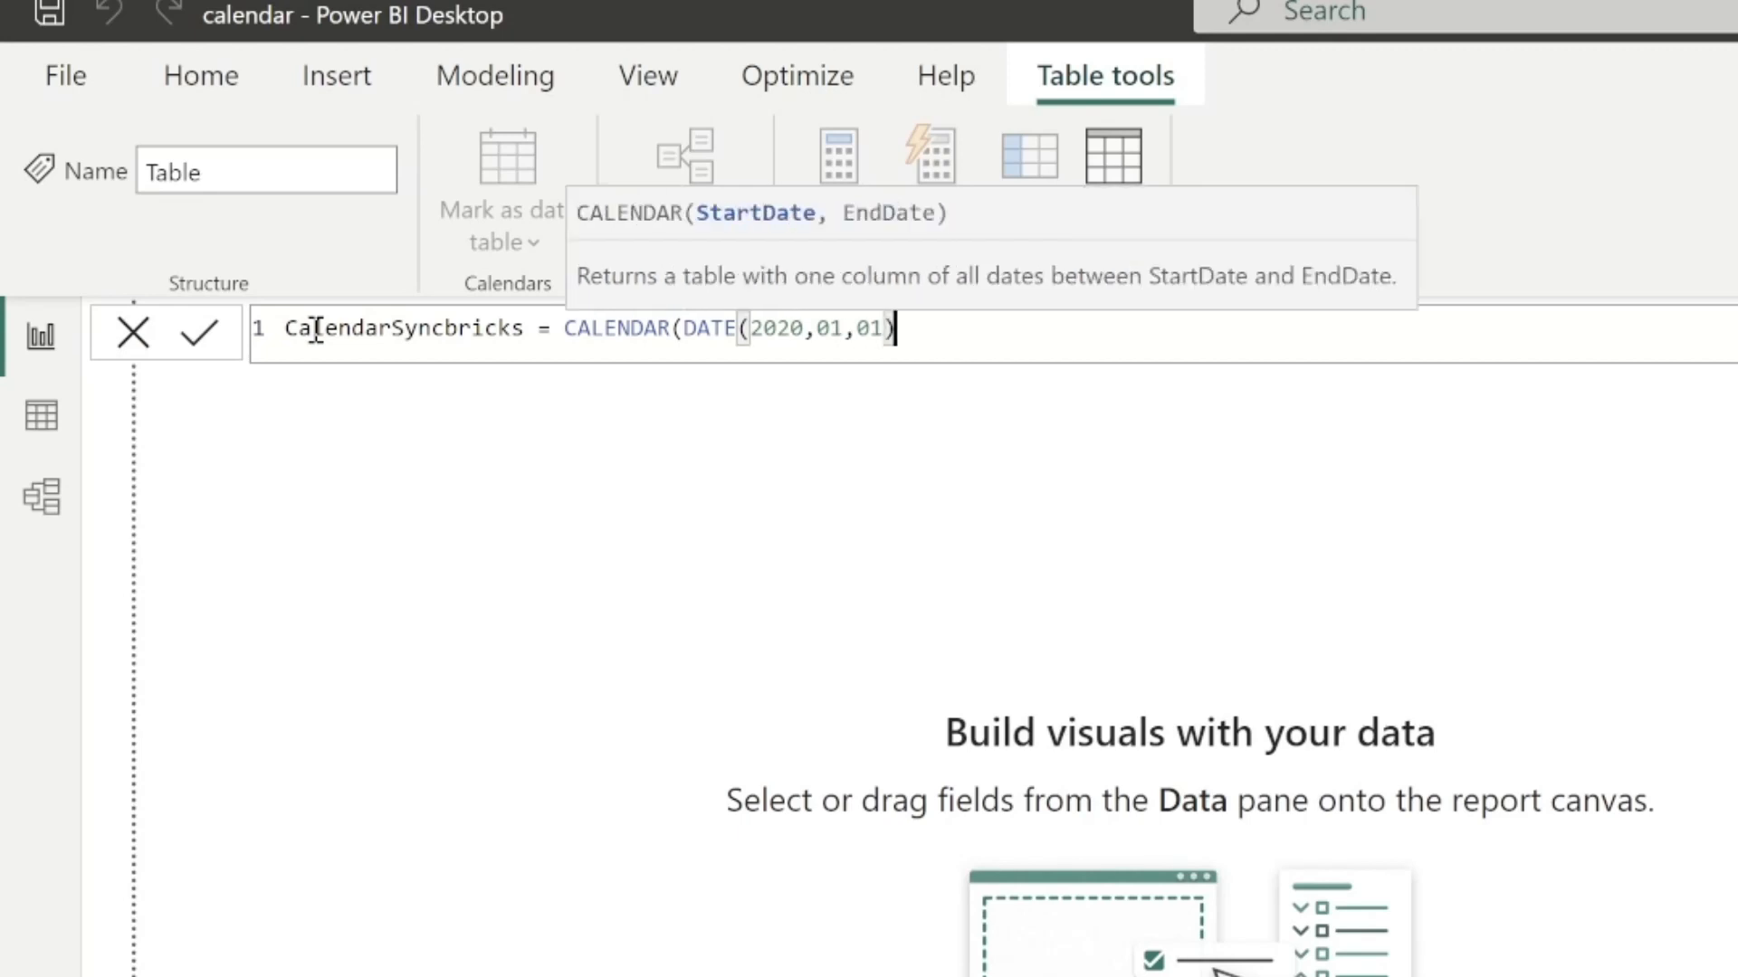
text(,)
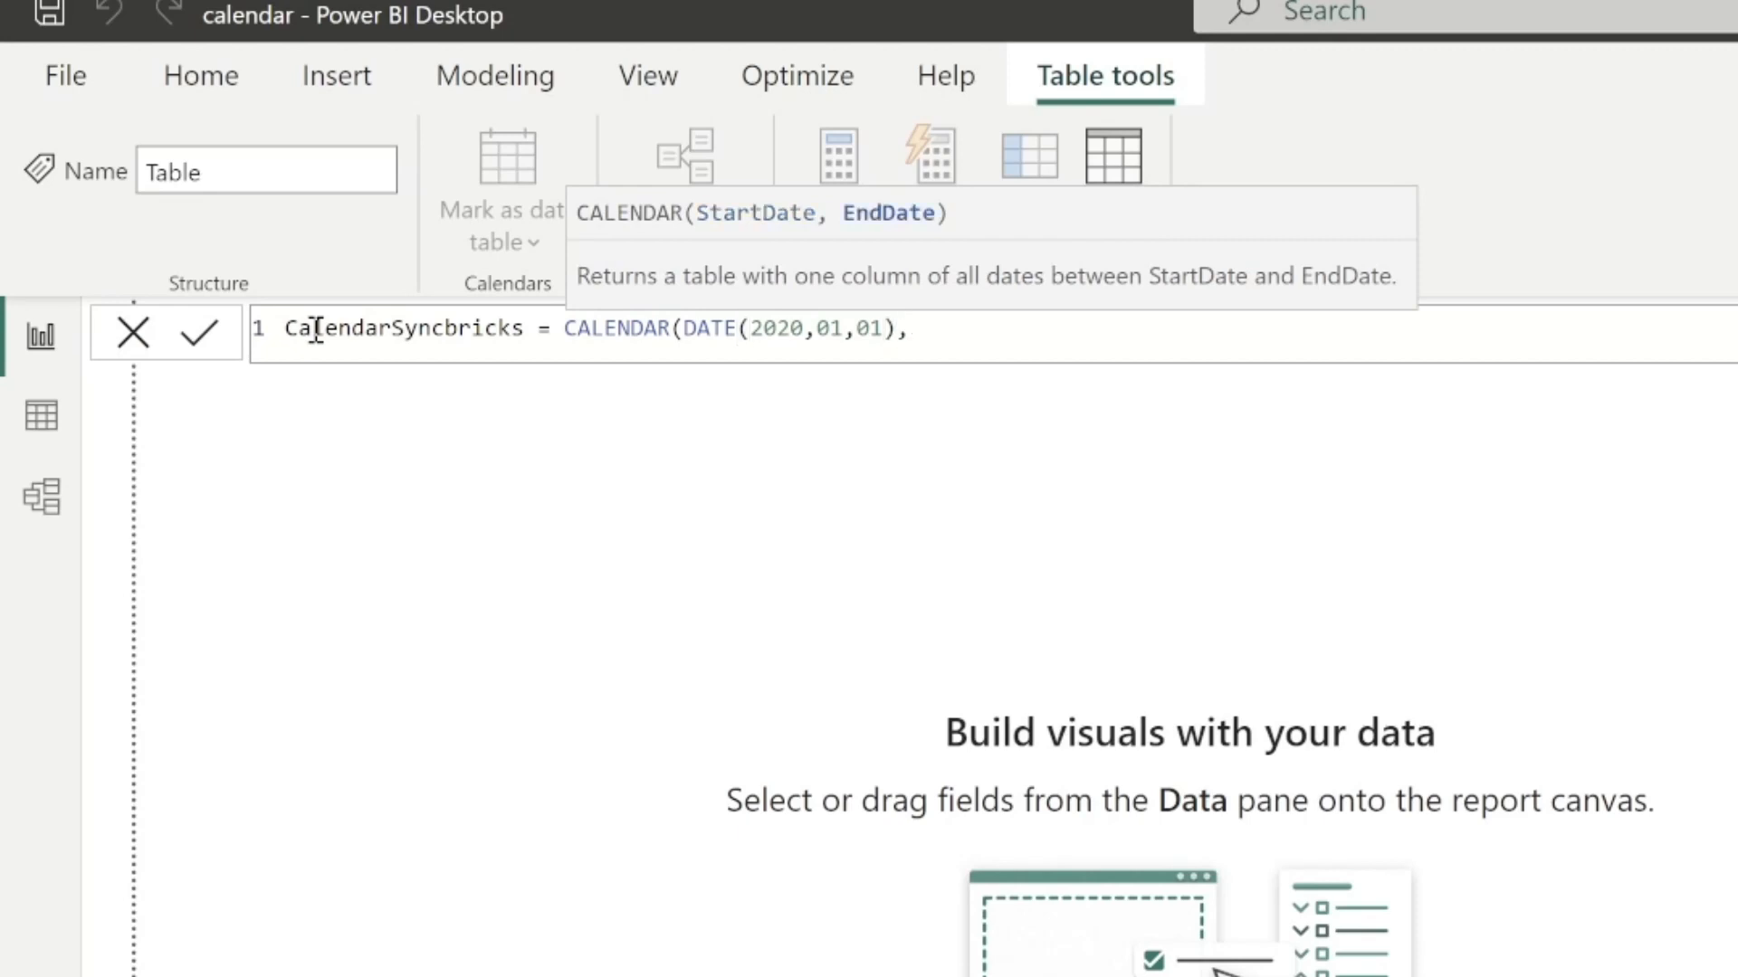
text(toda)
key(Tab)
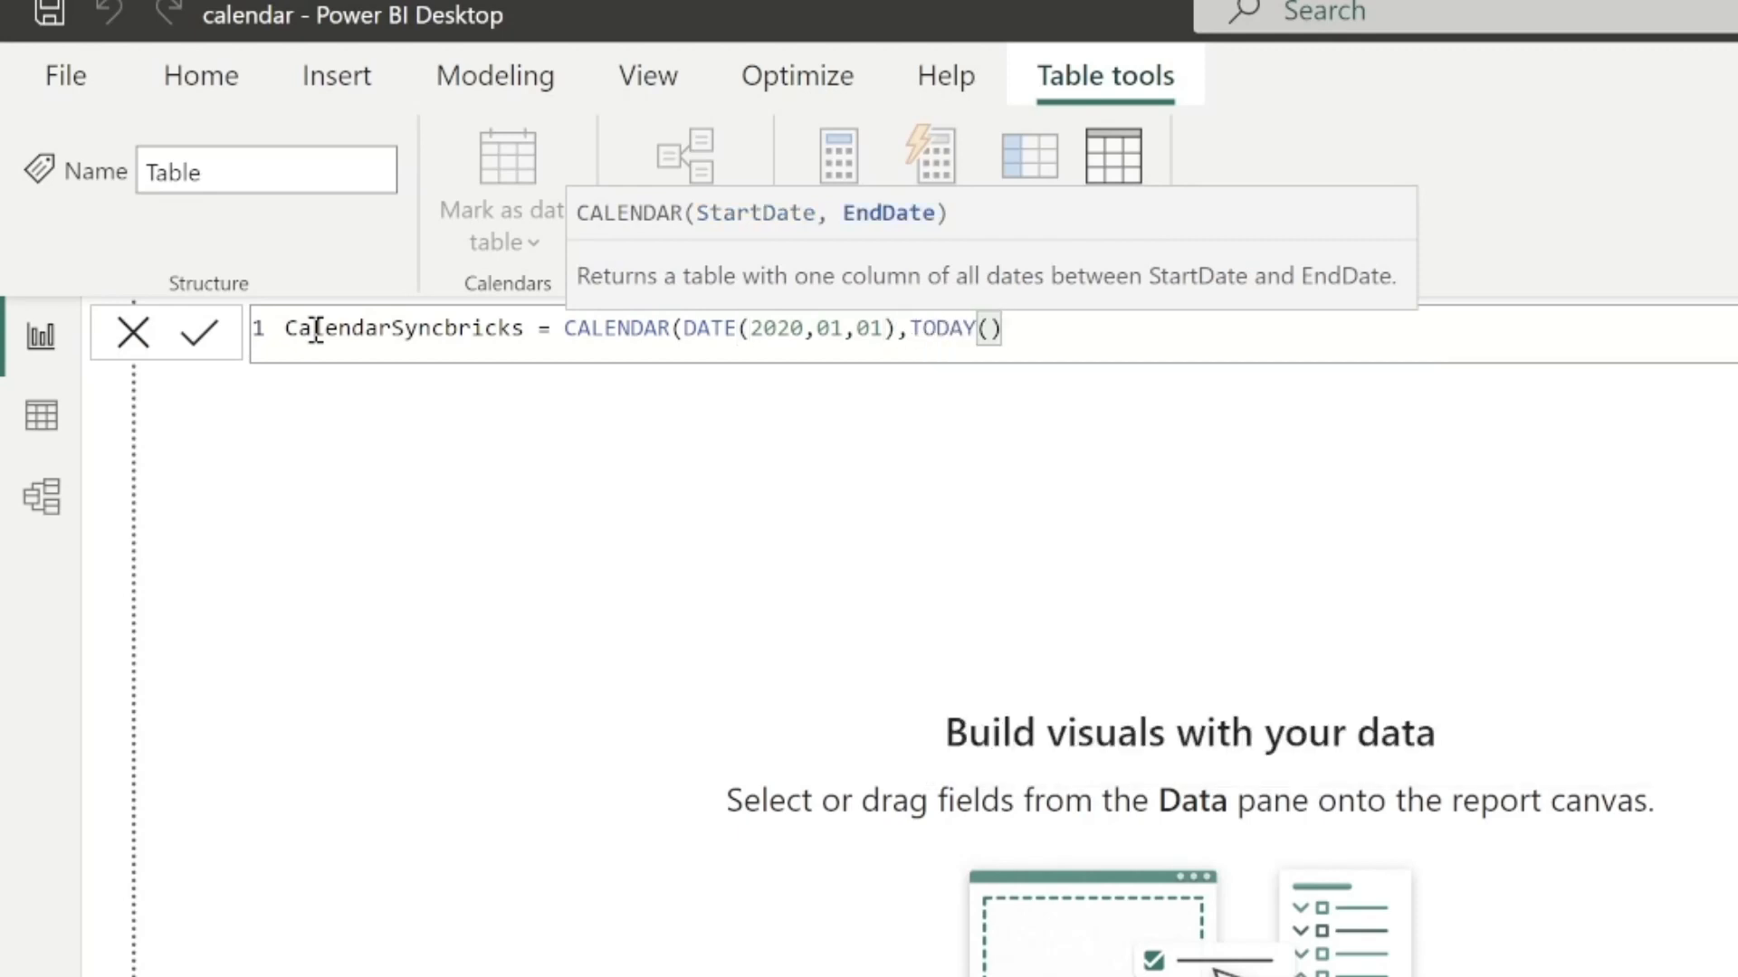
key(Return)
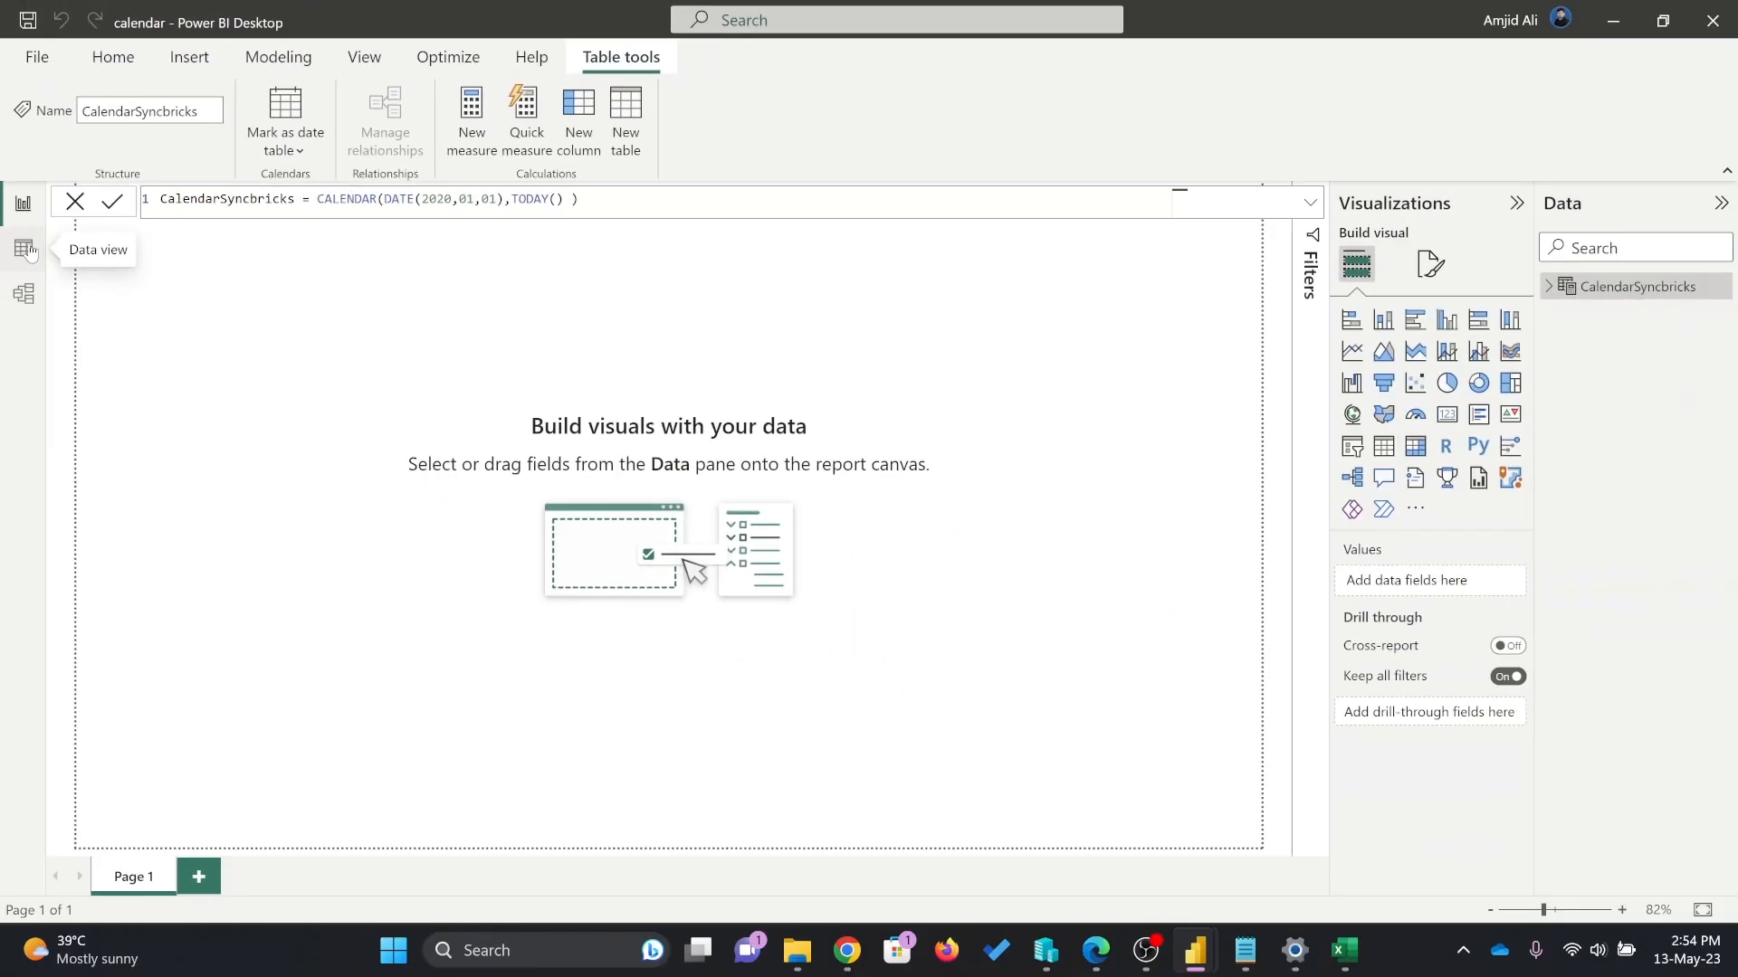
Review the generated dates in the data view and set the Date column's data type to Date.
click(45, 419)
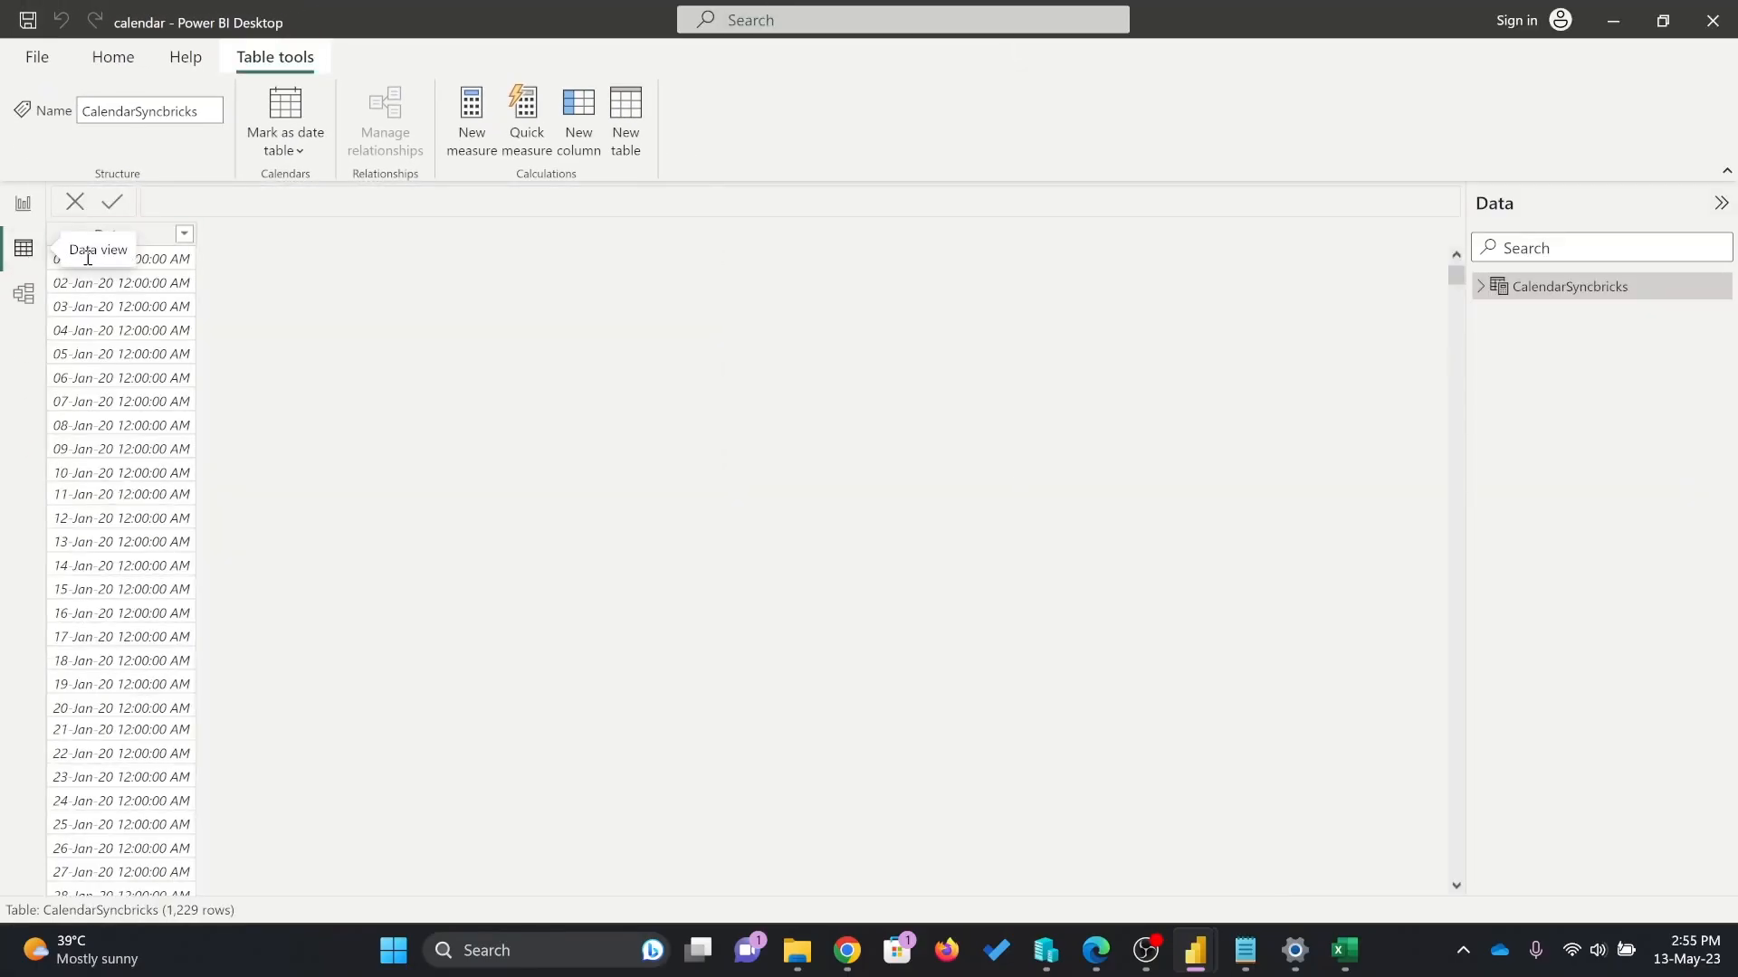
drag(1456, 276, 1456, 867)
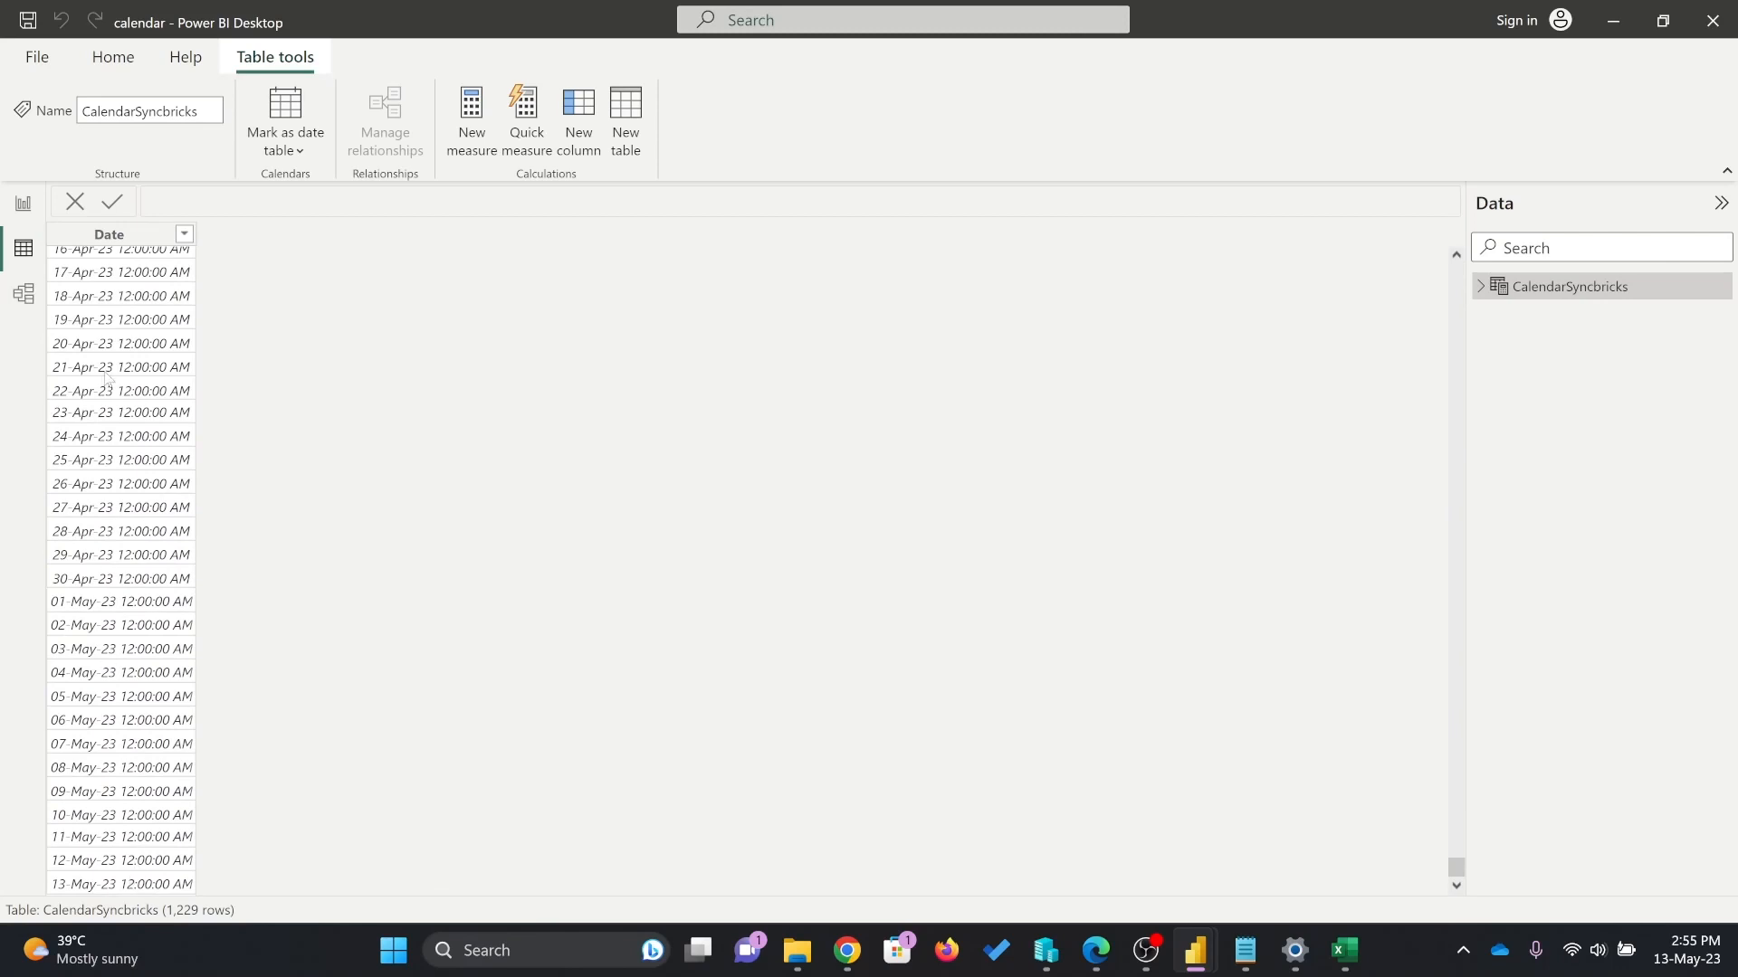
click(113, 235)
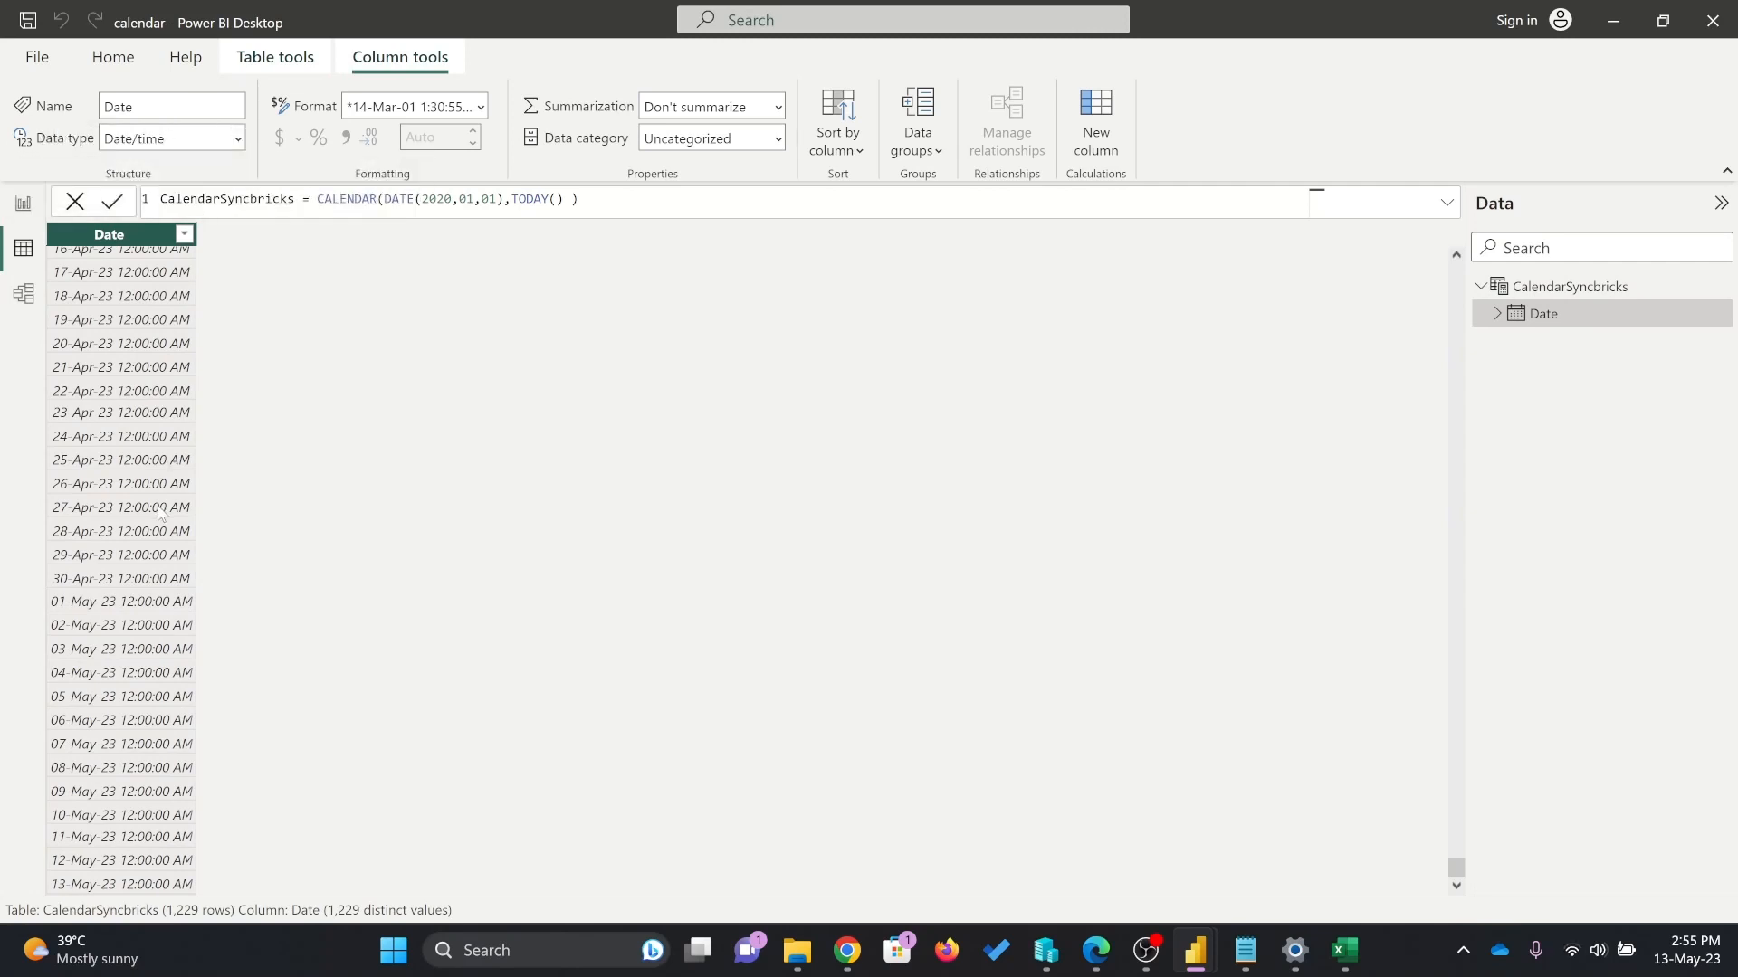
click(234, 139)
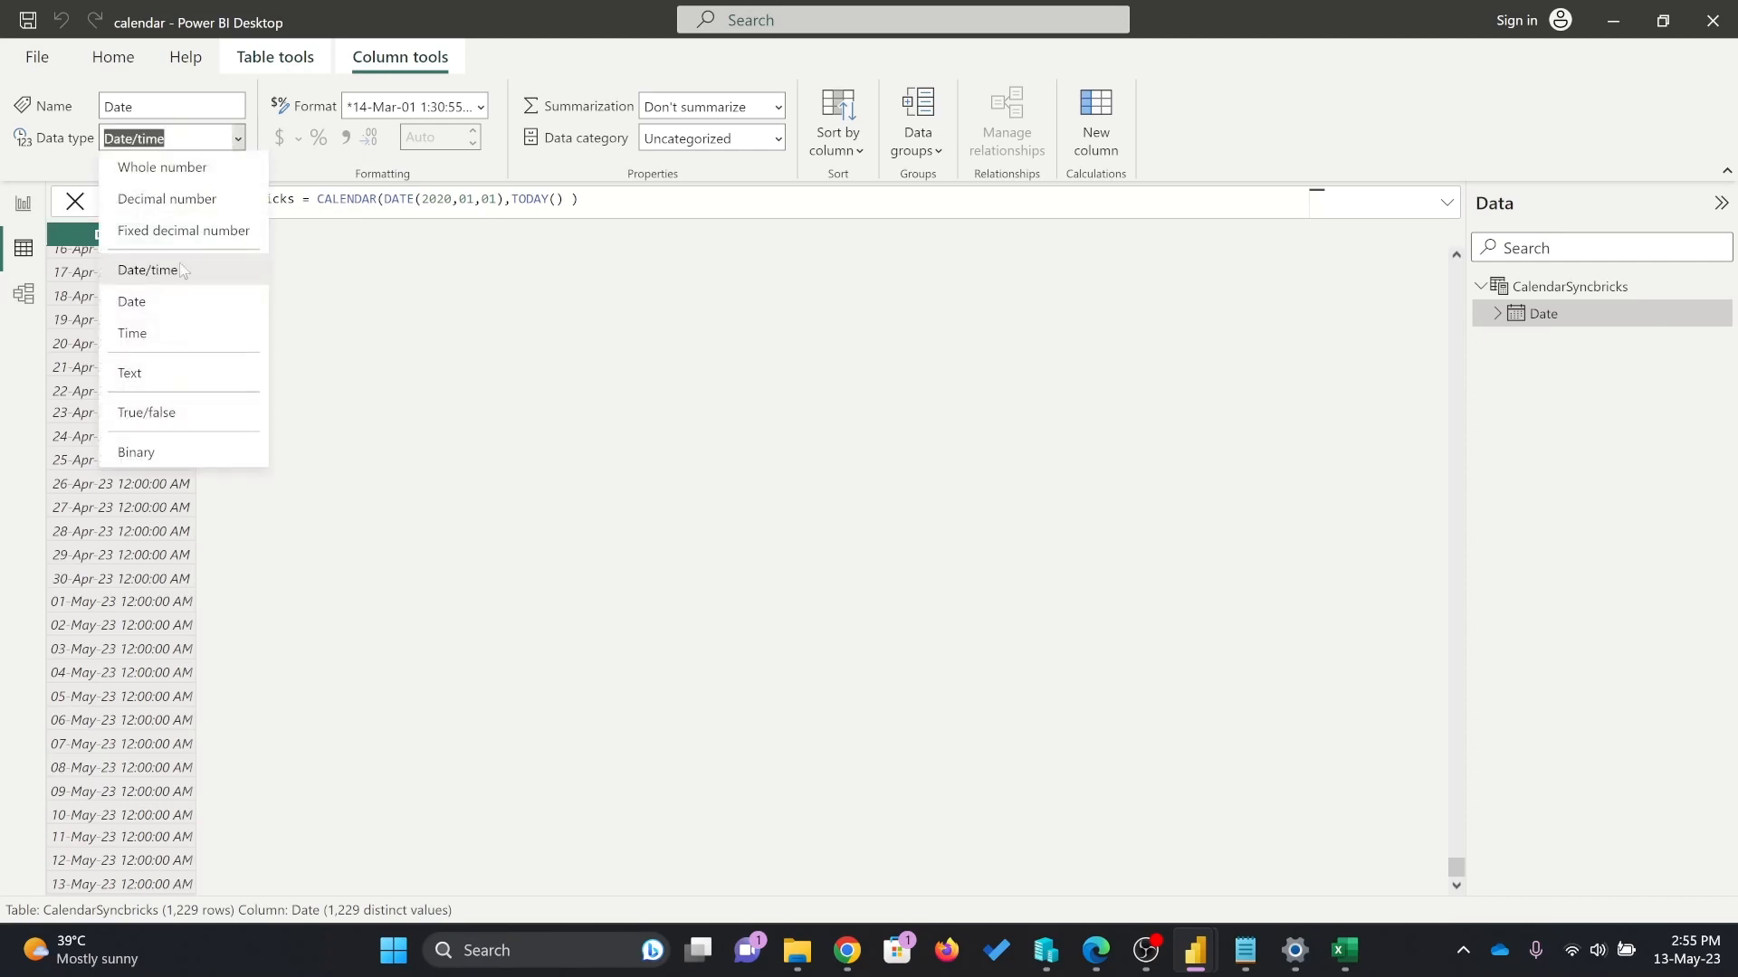
click(154, 305)
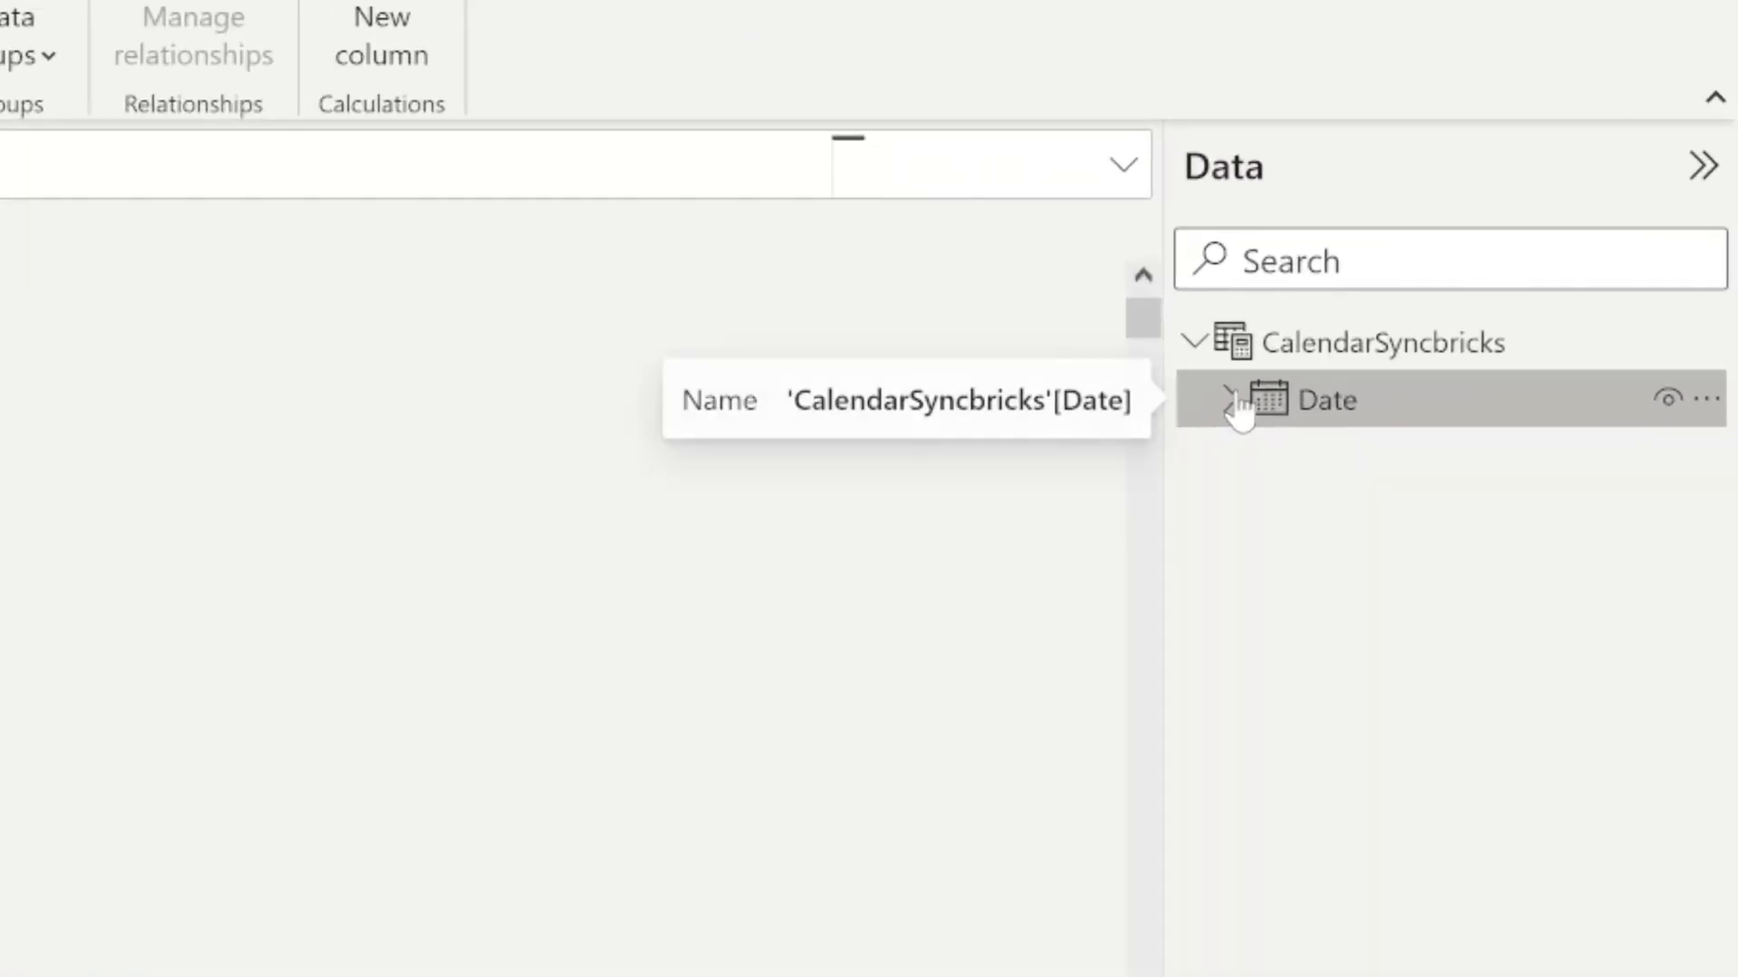
Examine the levels inside the Date column's date hierarchy.
click(1095, 443)
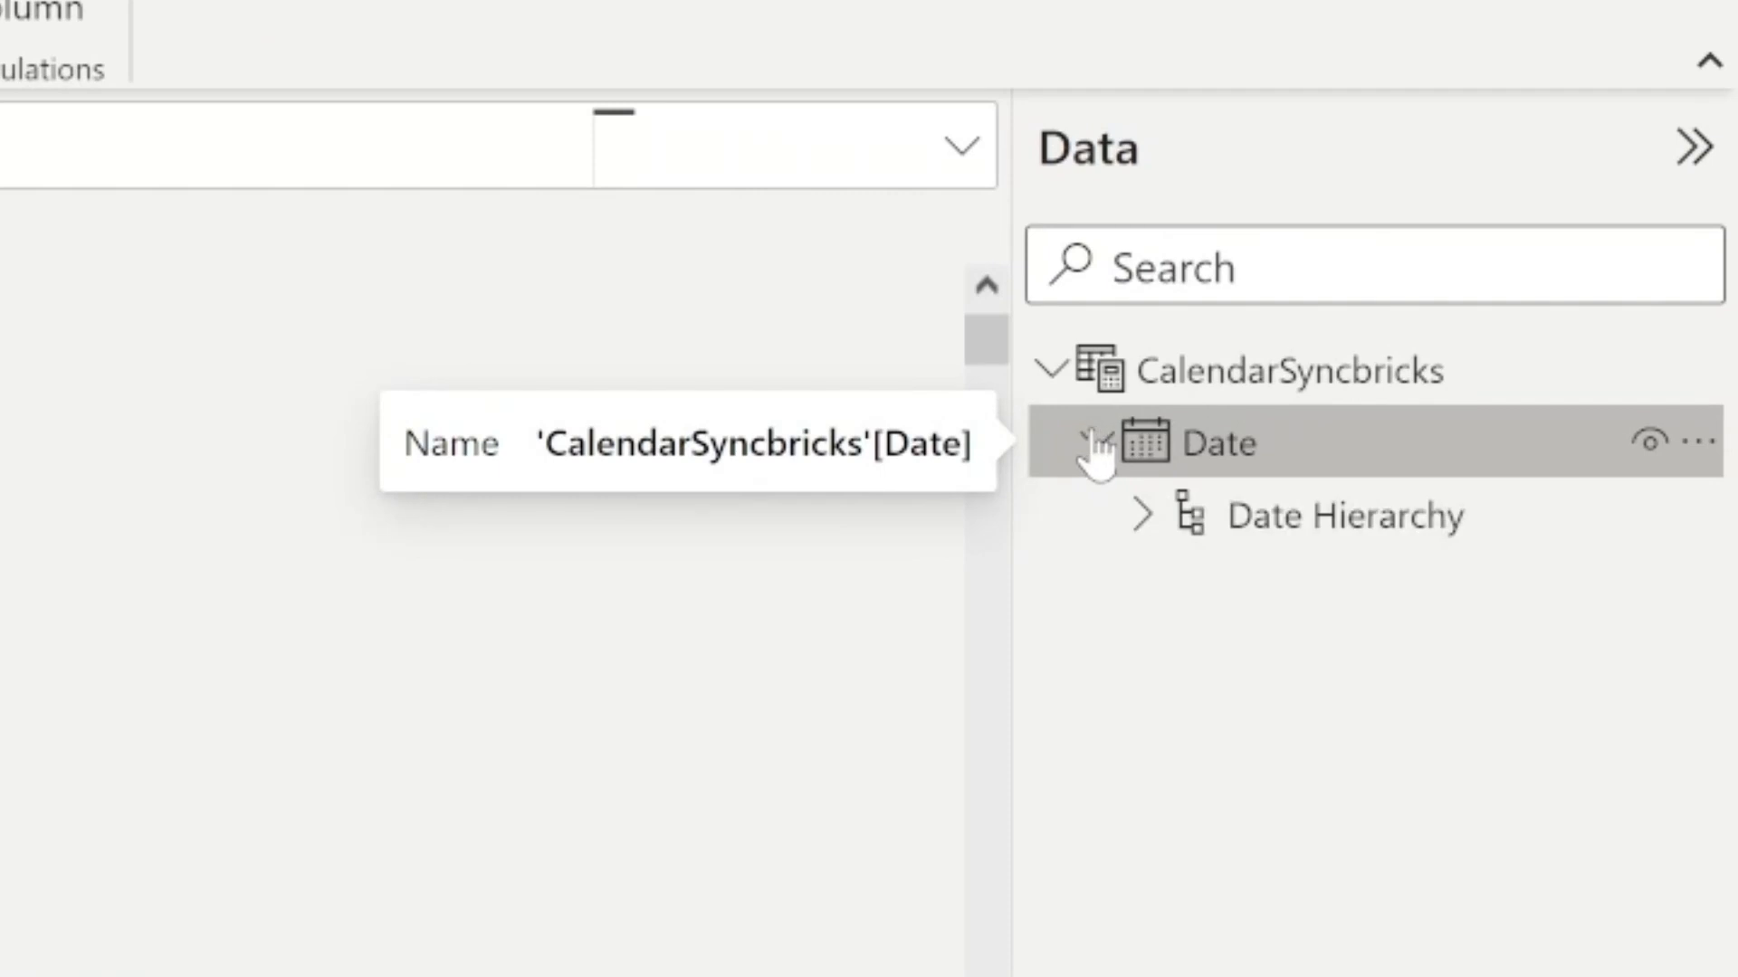
click(1141, 517)
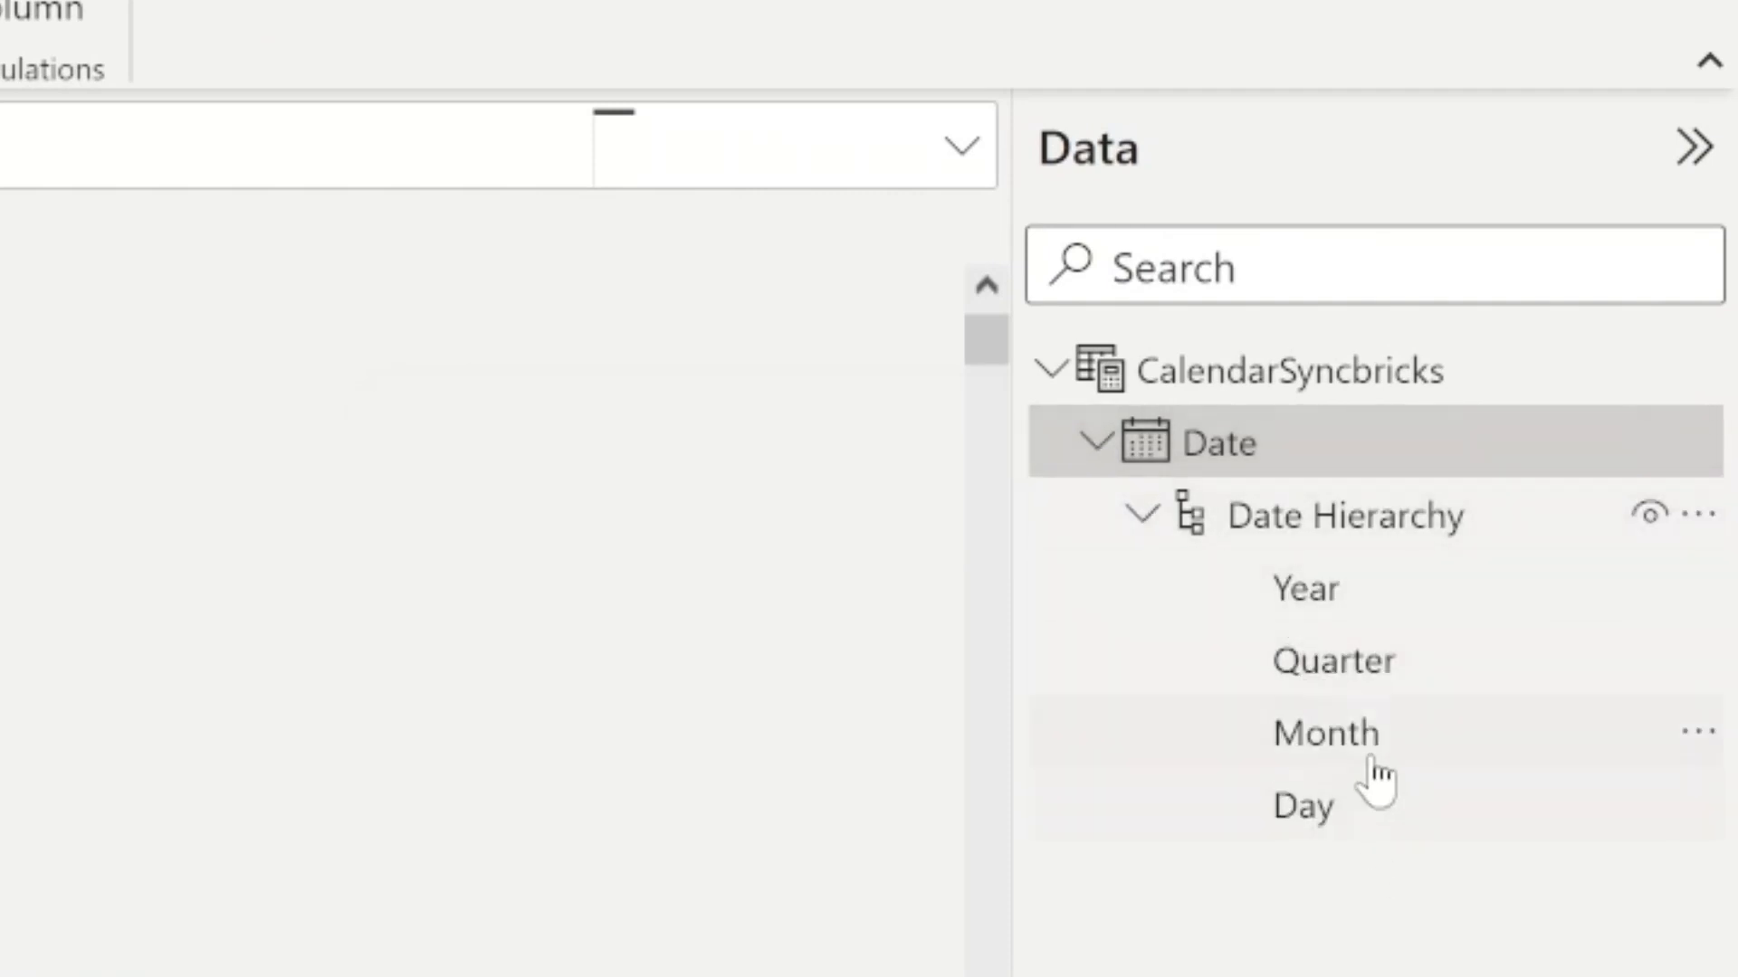
click(1140, 516)
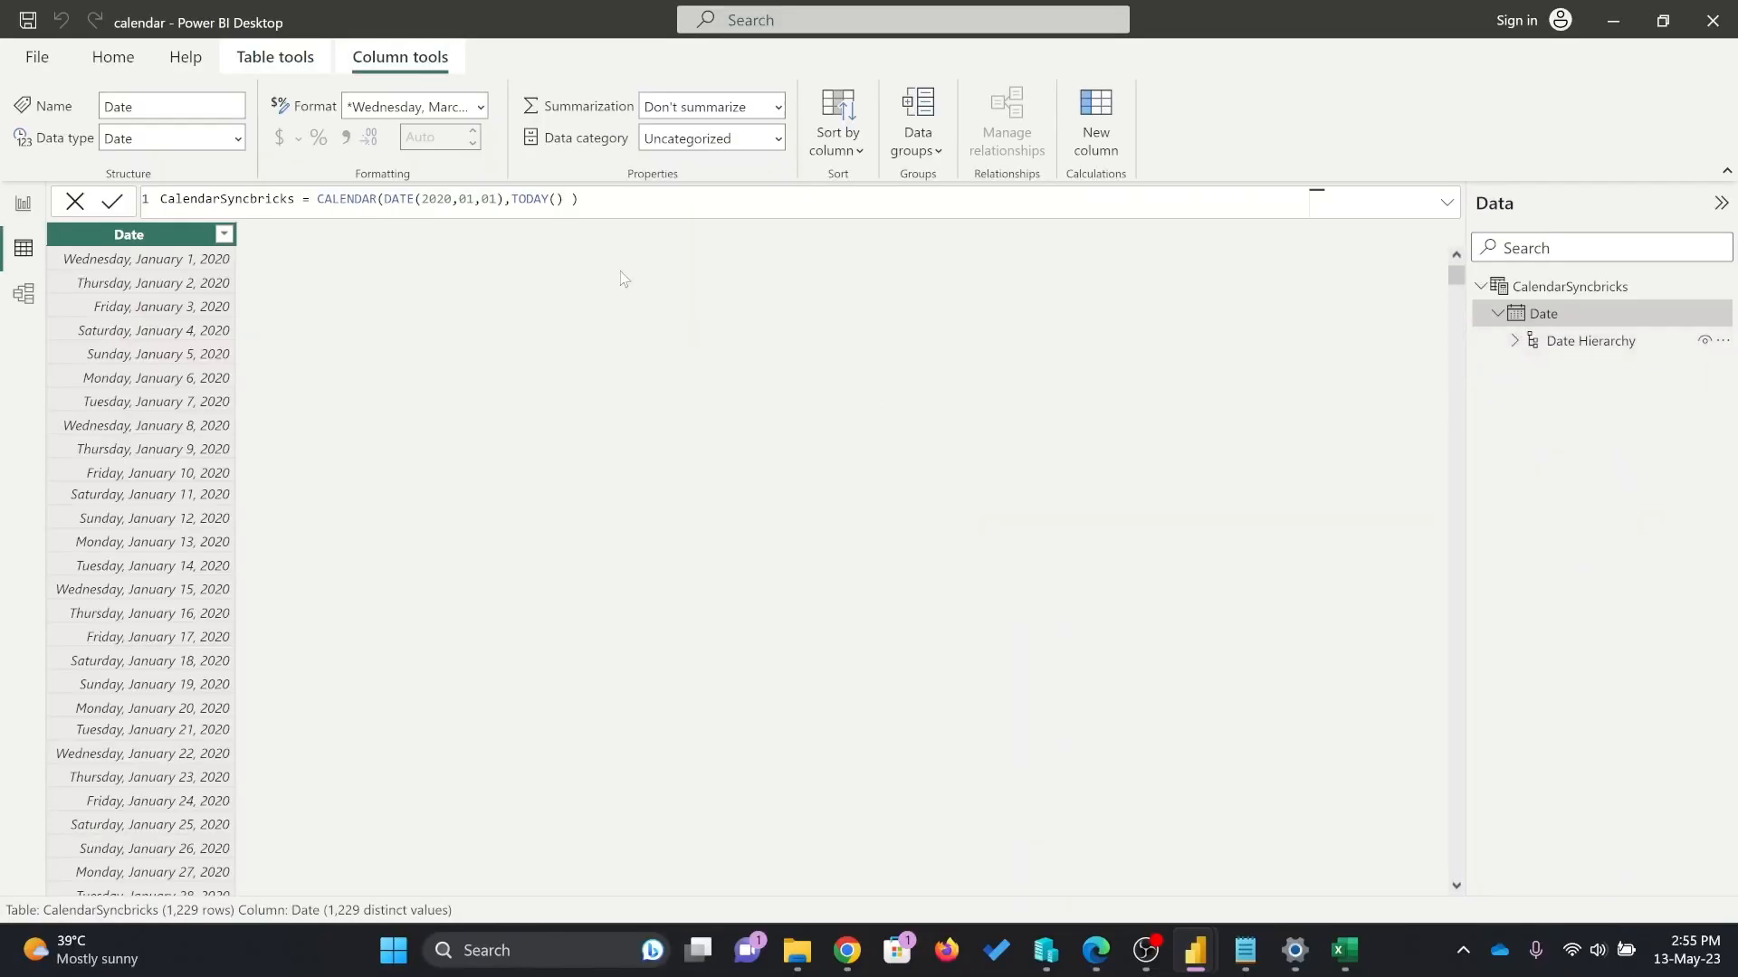
Add a new calculated column named Year to the calendar table.
right_click(195, 241)
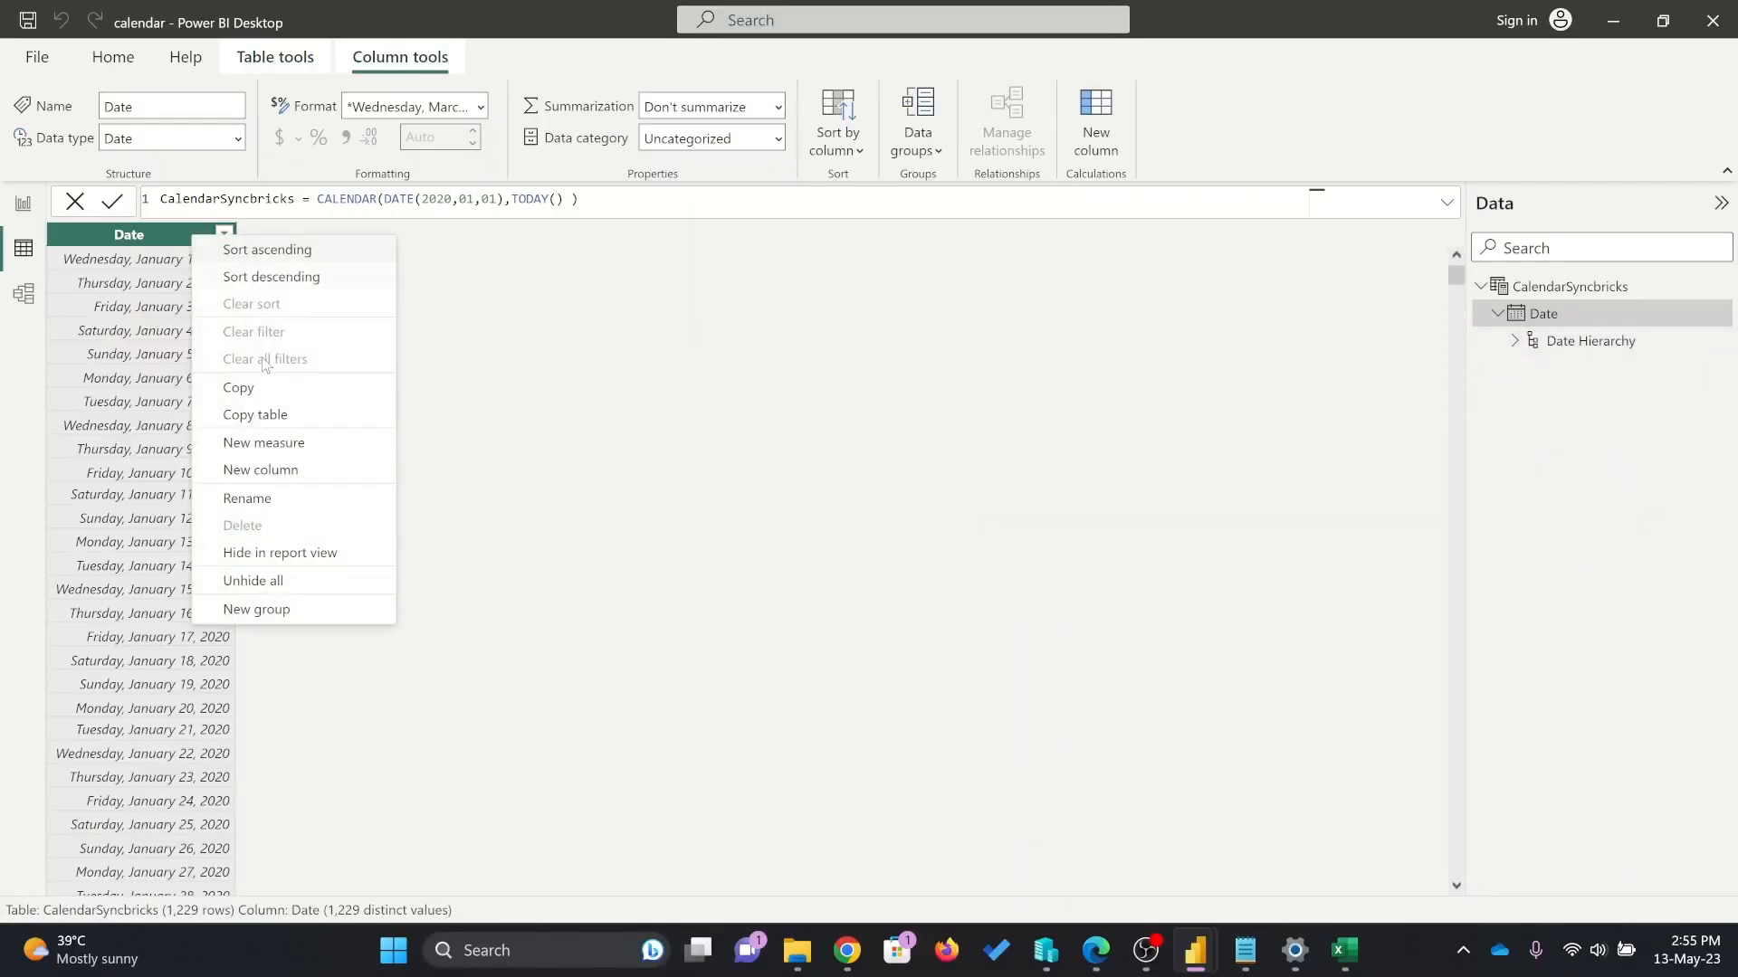
click(300, 486)
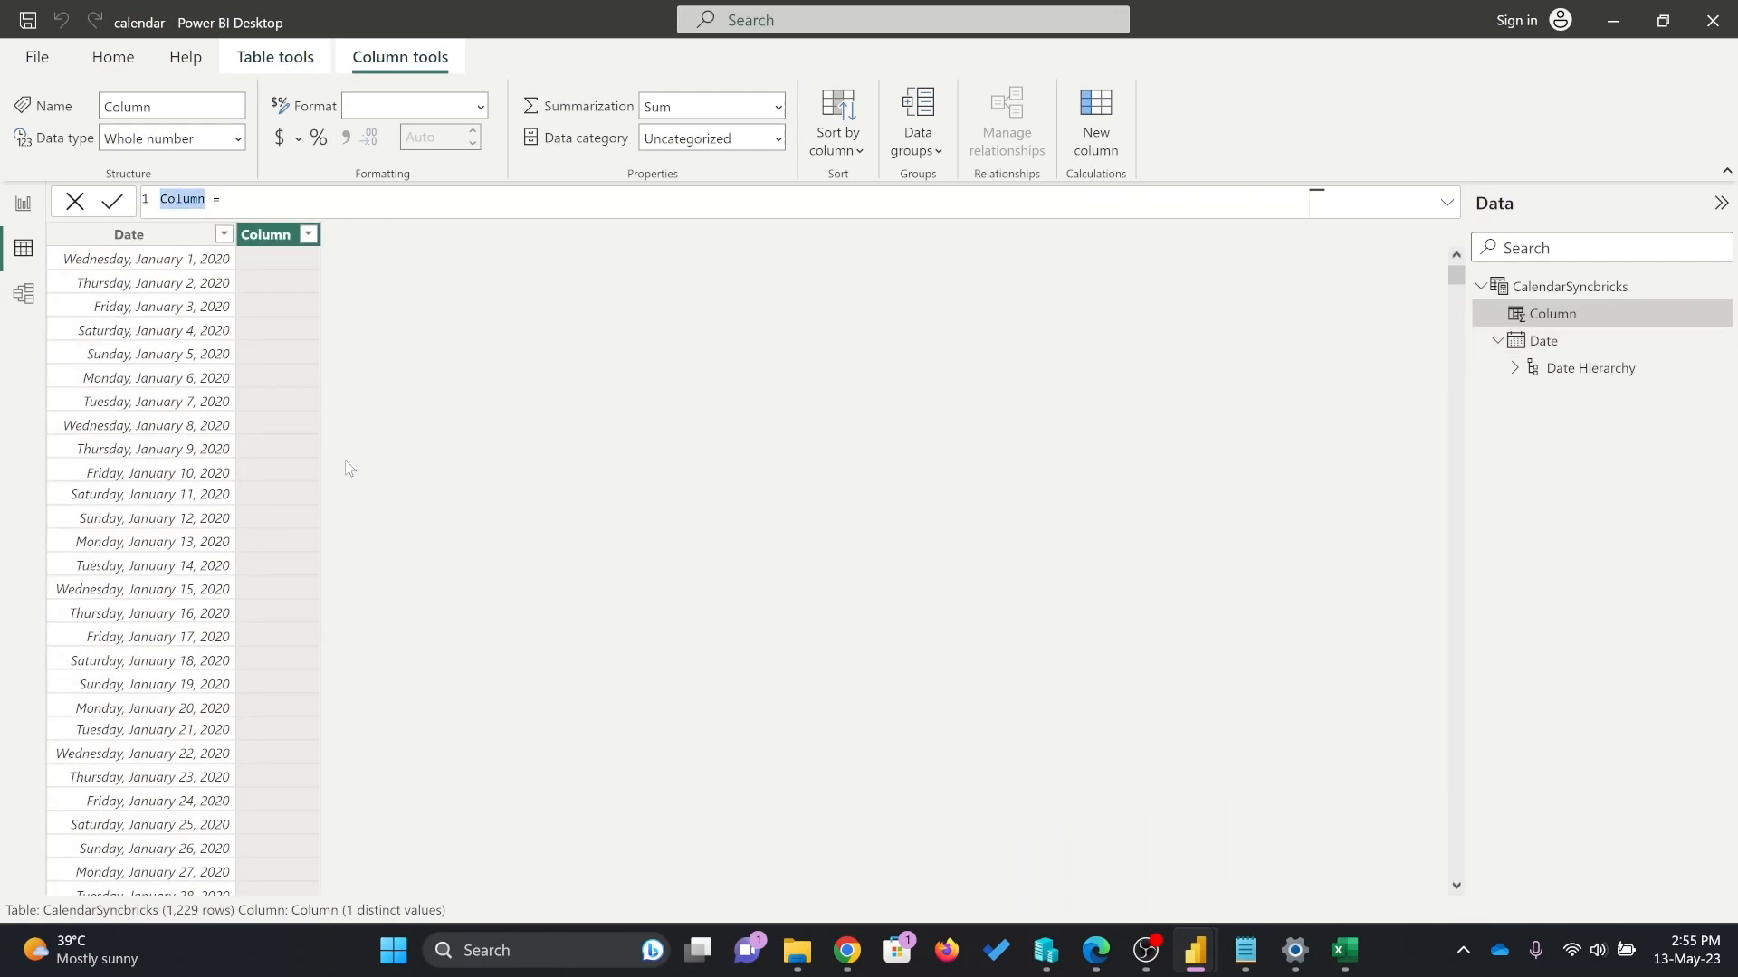
text(Year)
Define the Year column as YEAR(CalendarSyncbricks[Date].[Date]) and commit the formula.
text(year)
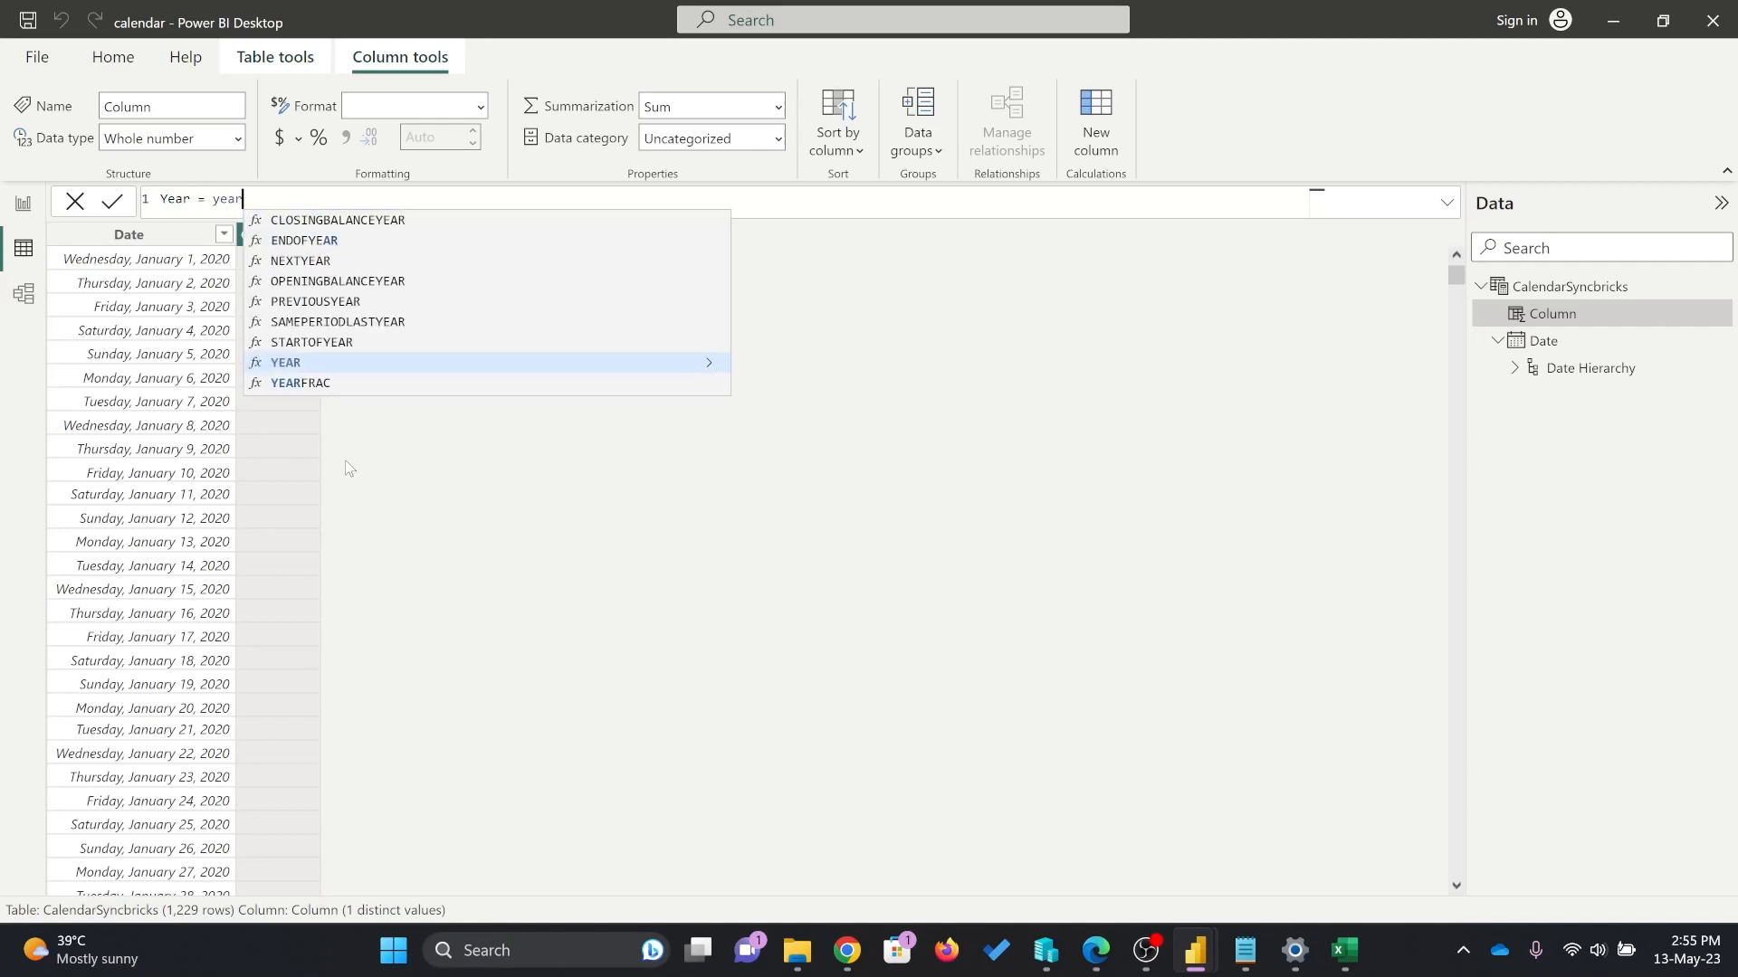
key(Tab)
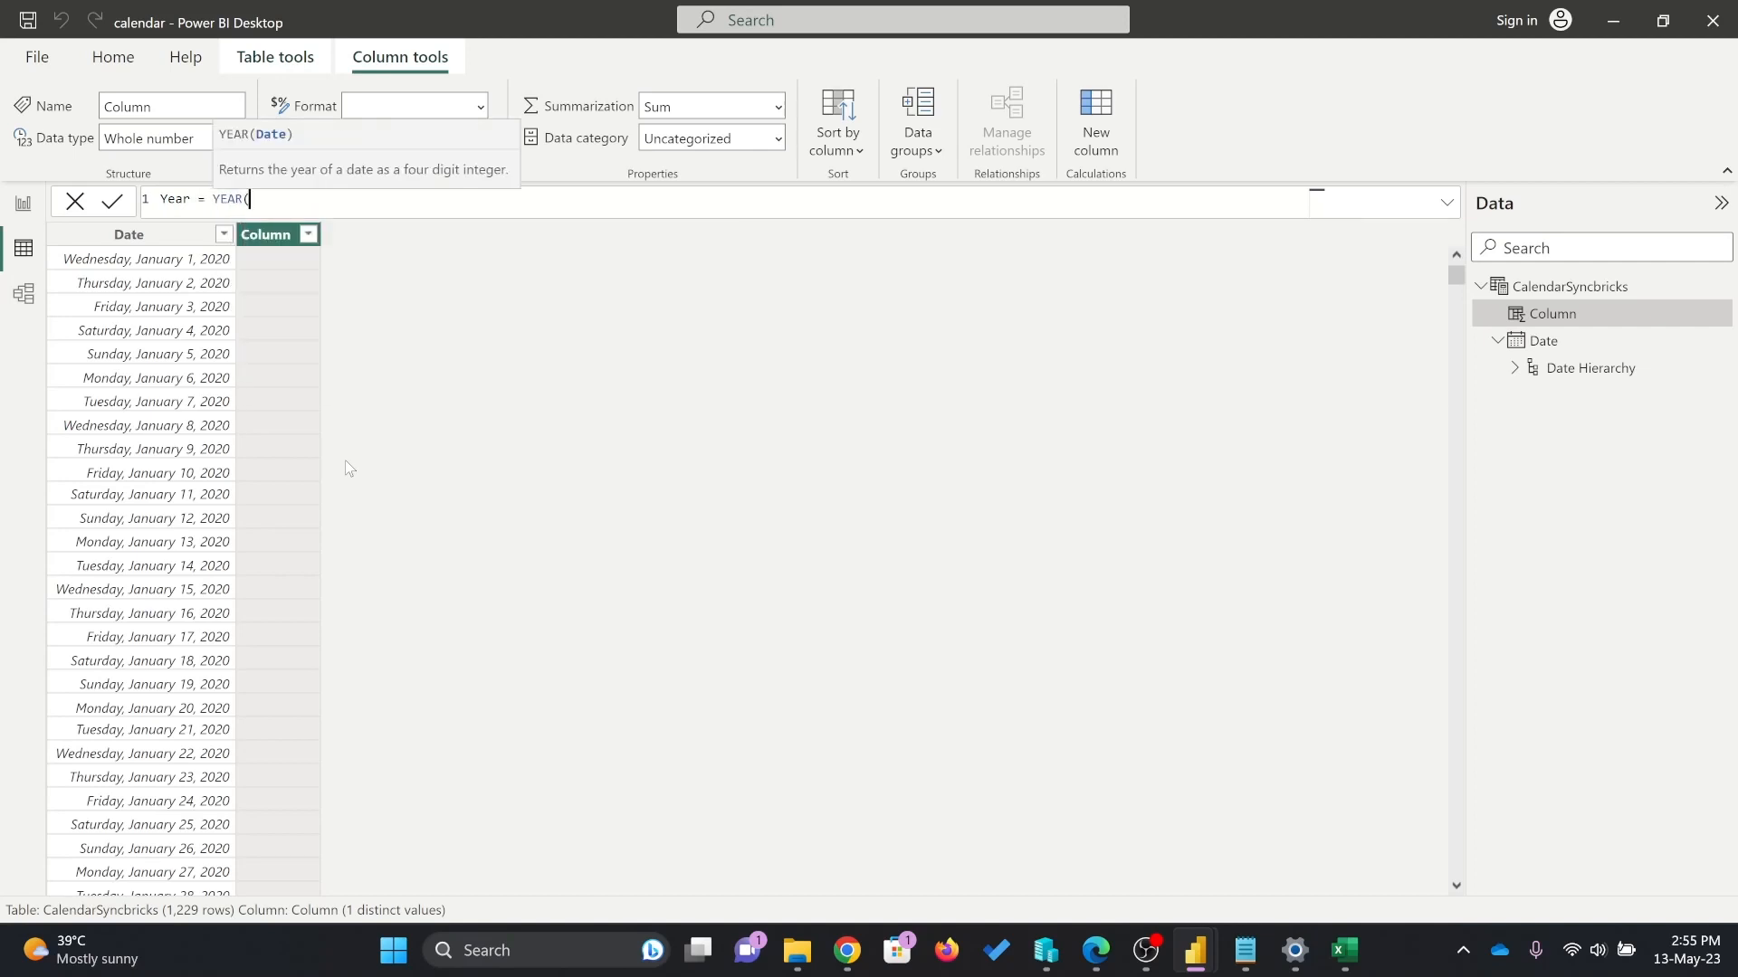
text(cale)
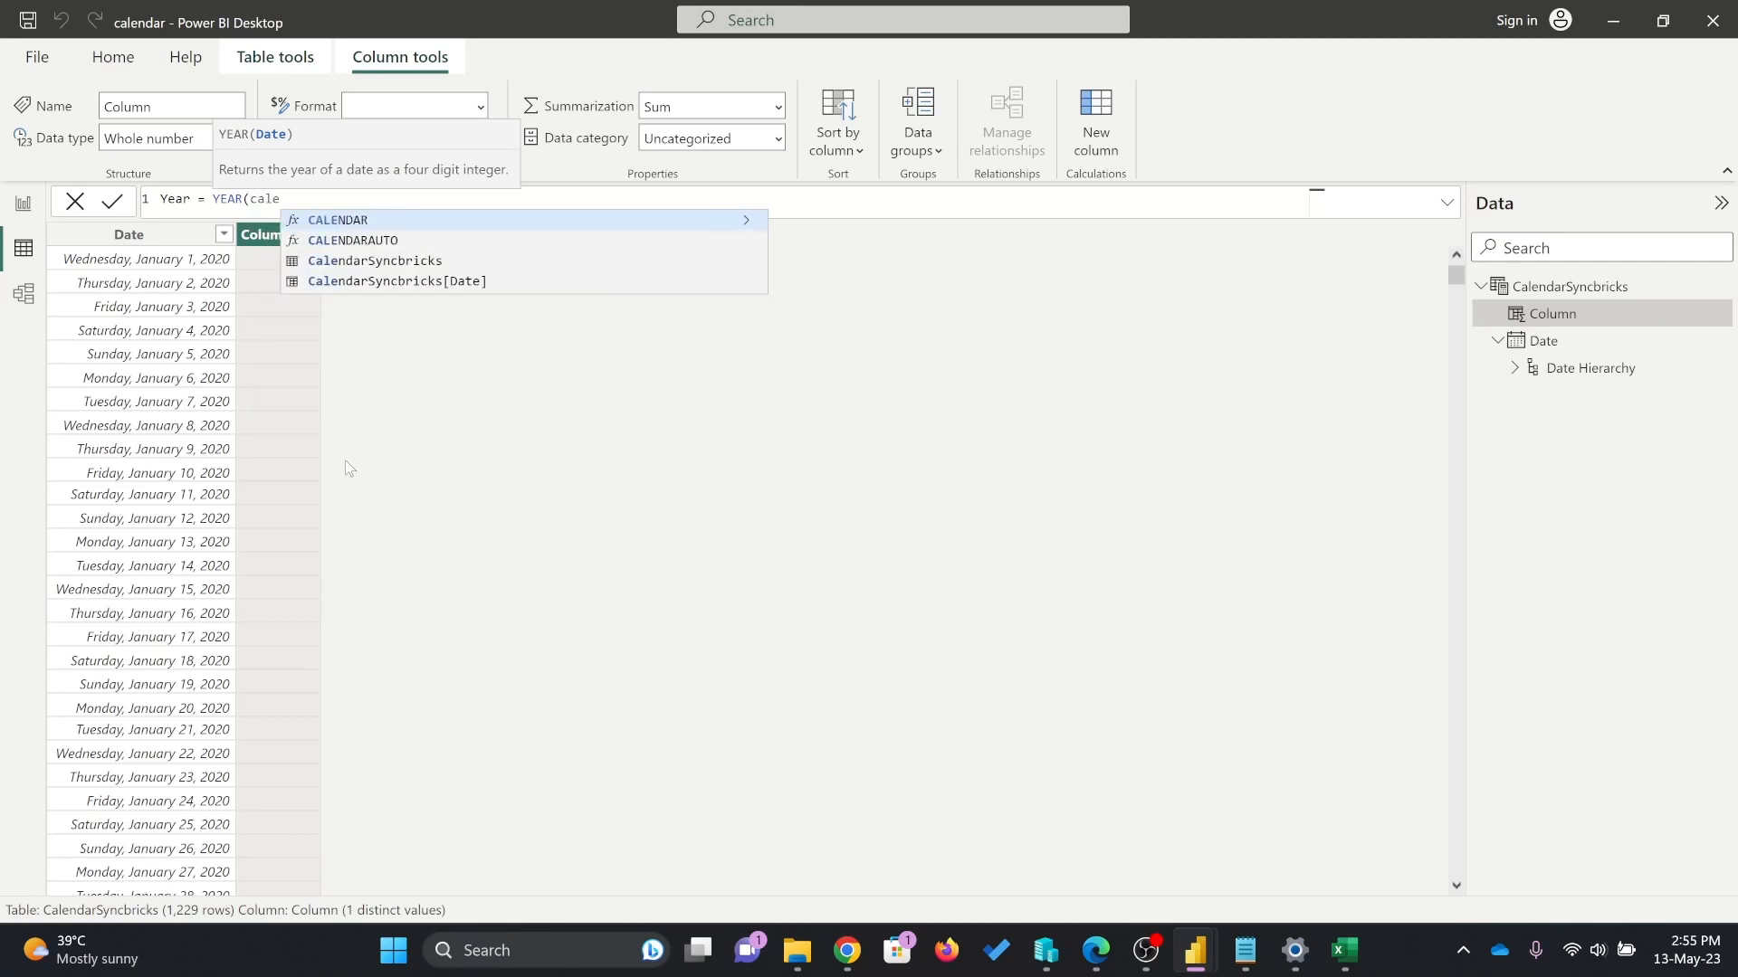
key(Down)
key(Down)
key(Down)
key(Tab)
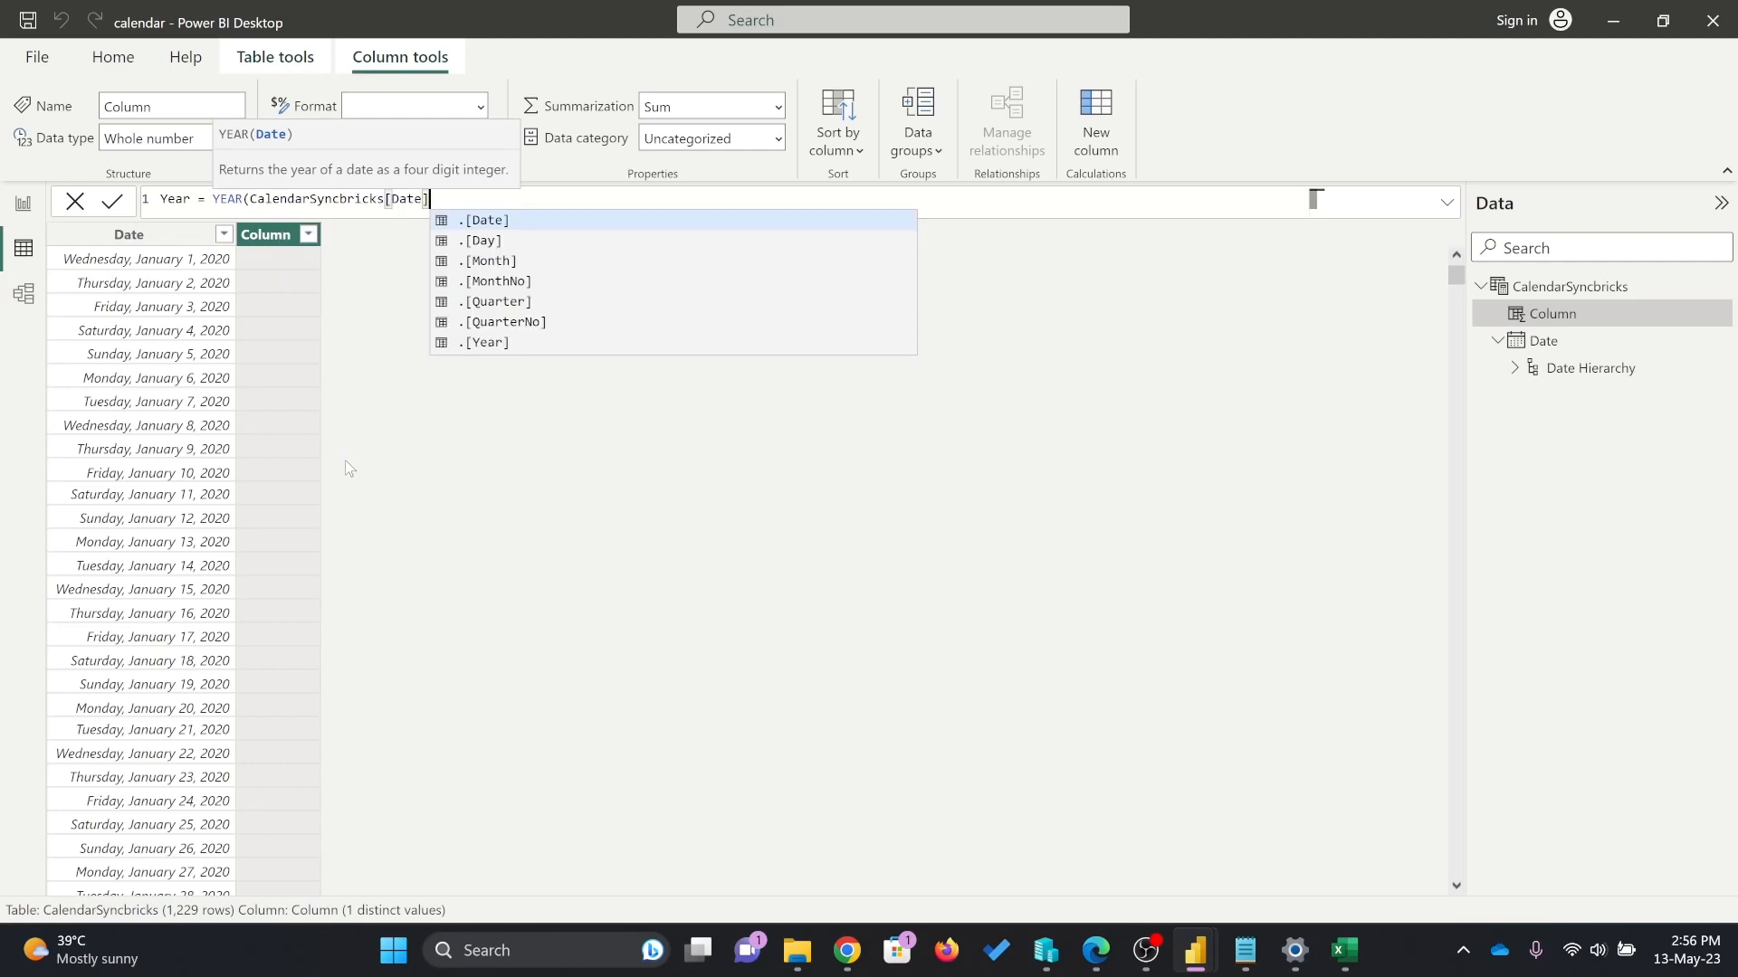
key(Down)
key(Up)
key(Tab)
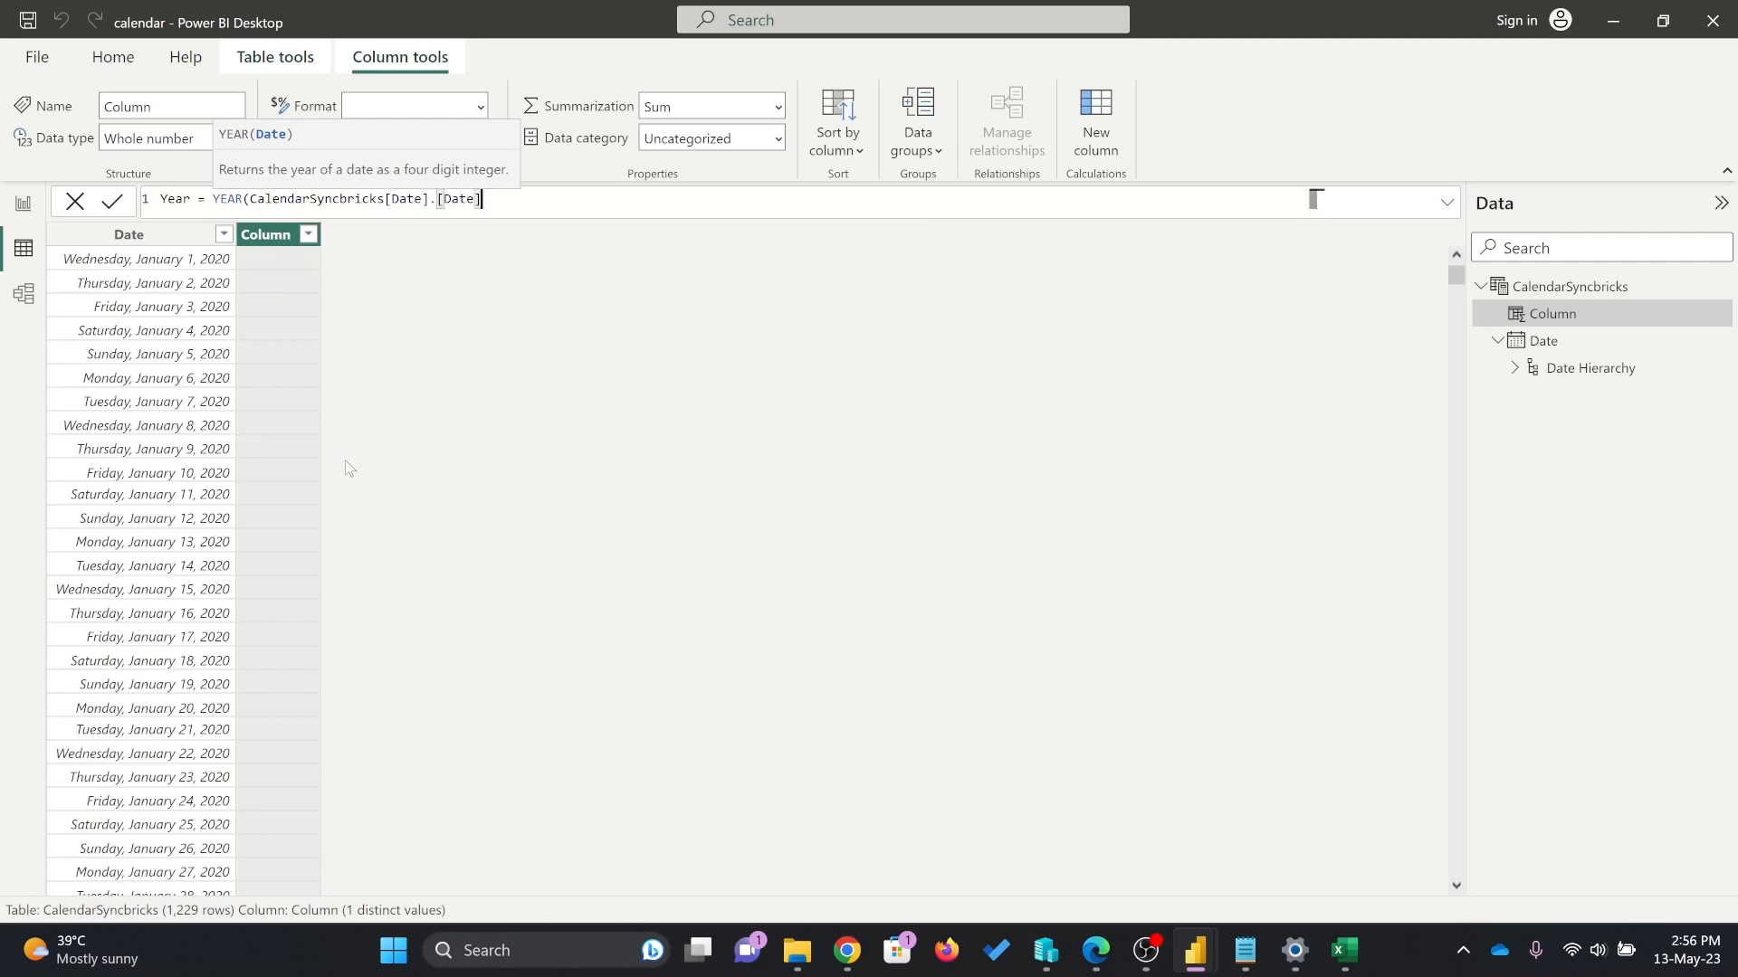
text())
key(Return)
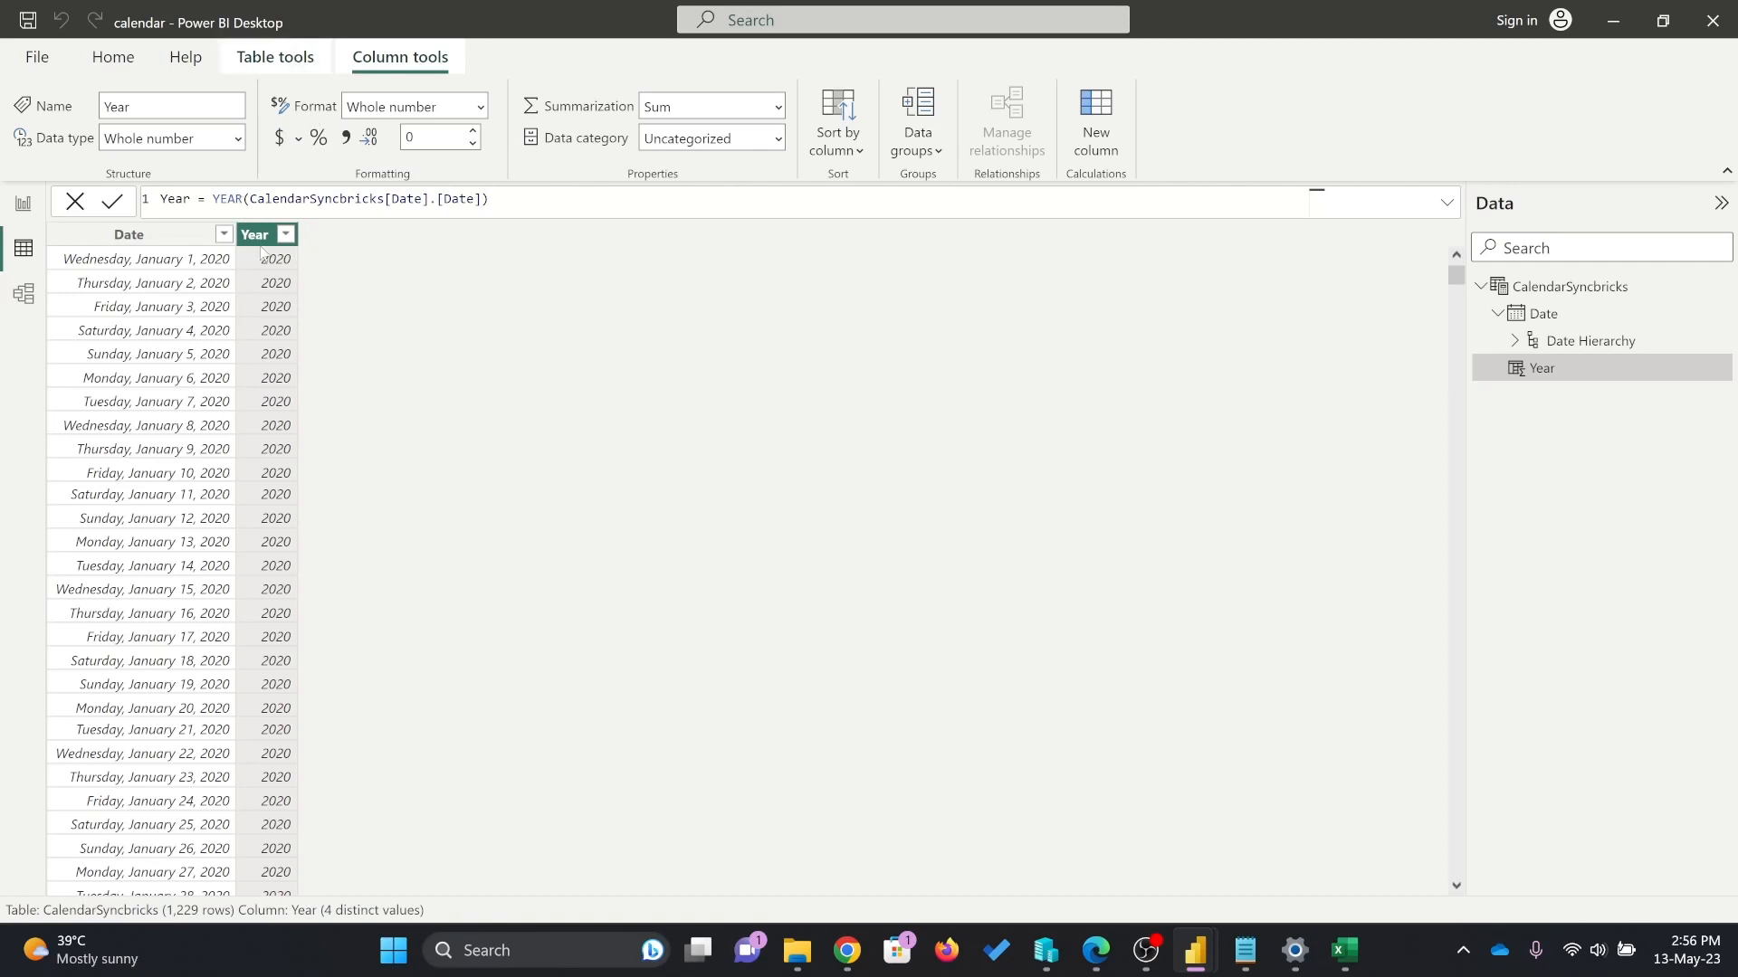
Copy the Year column's formula into another new calculated column.
click(1514, 342)
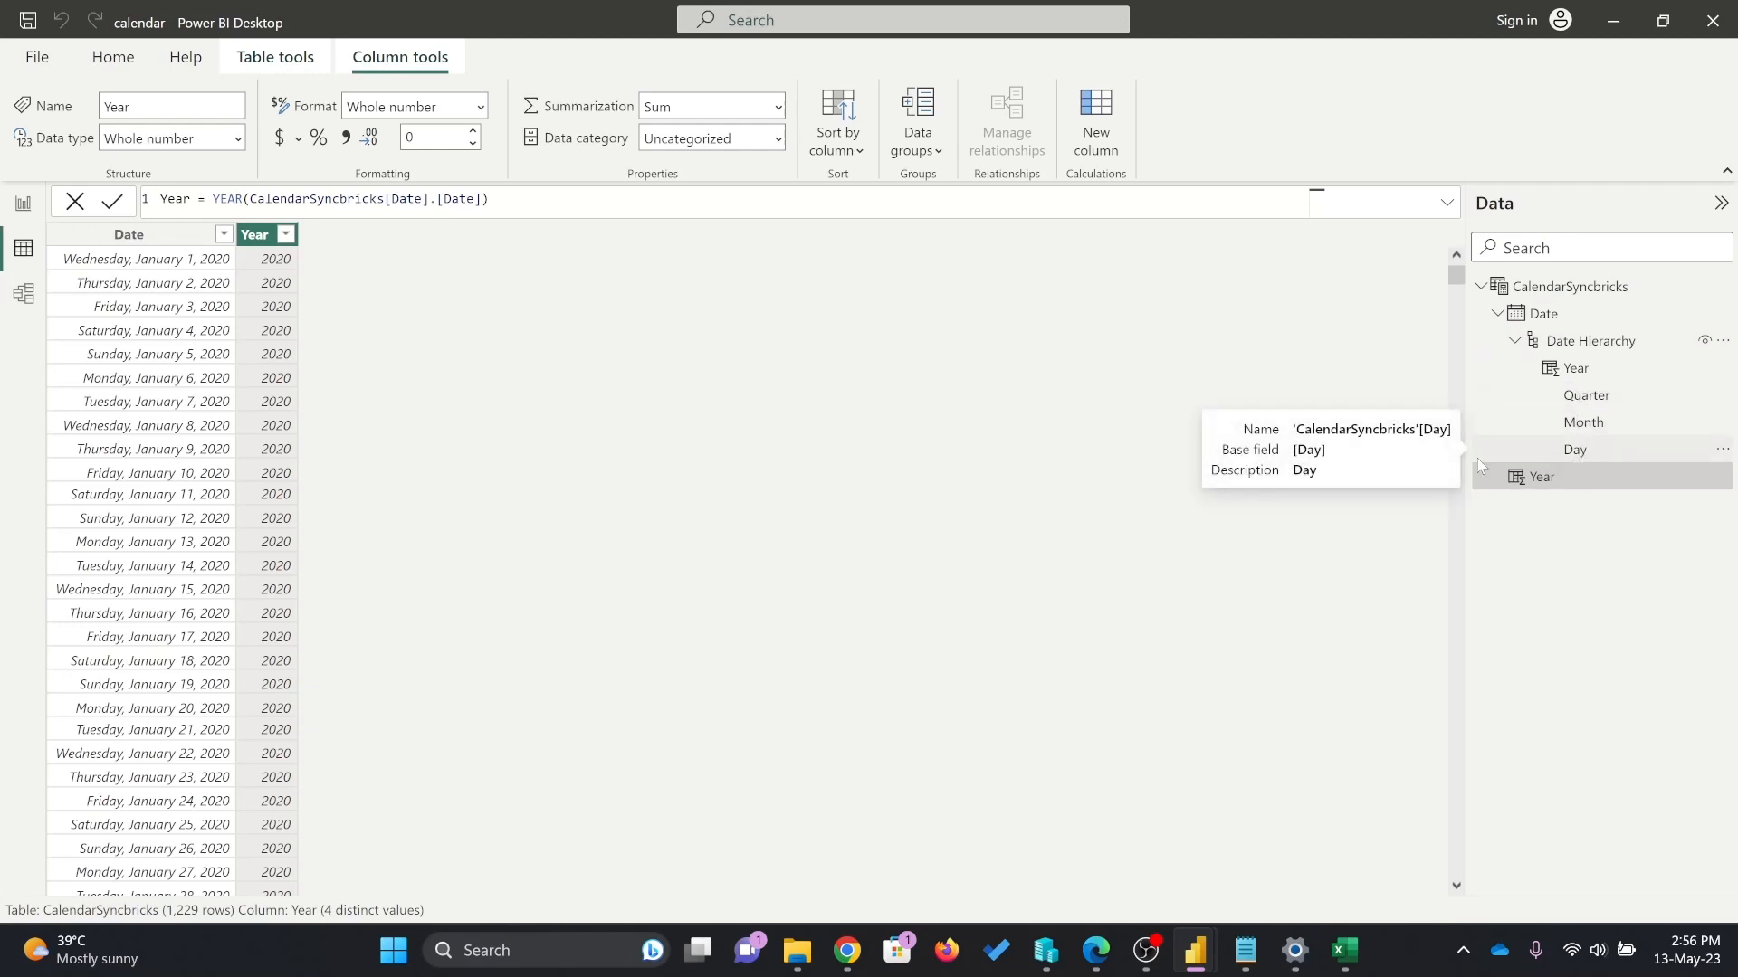
click(257, 236)
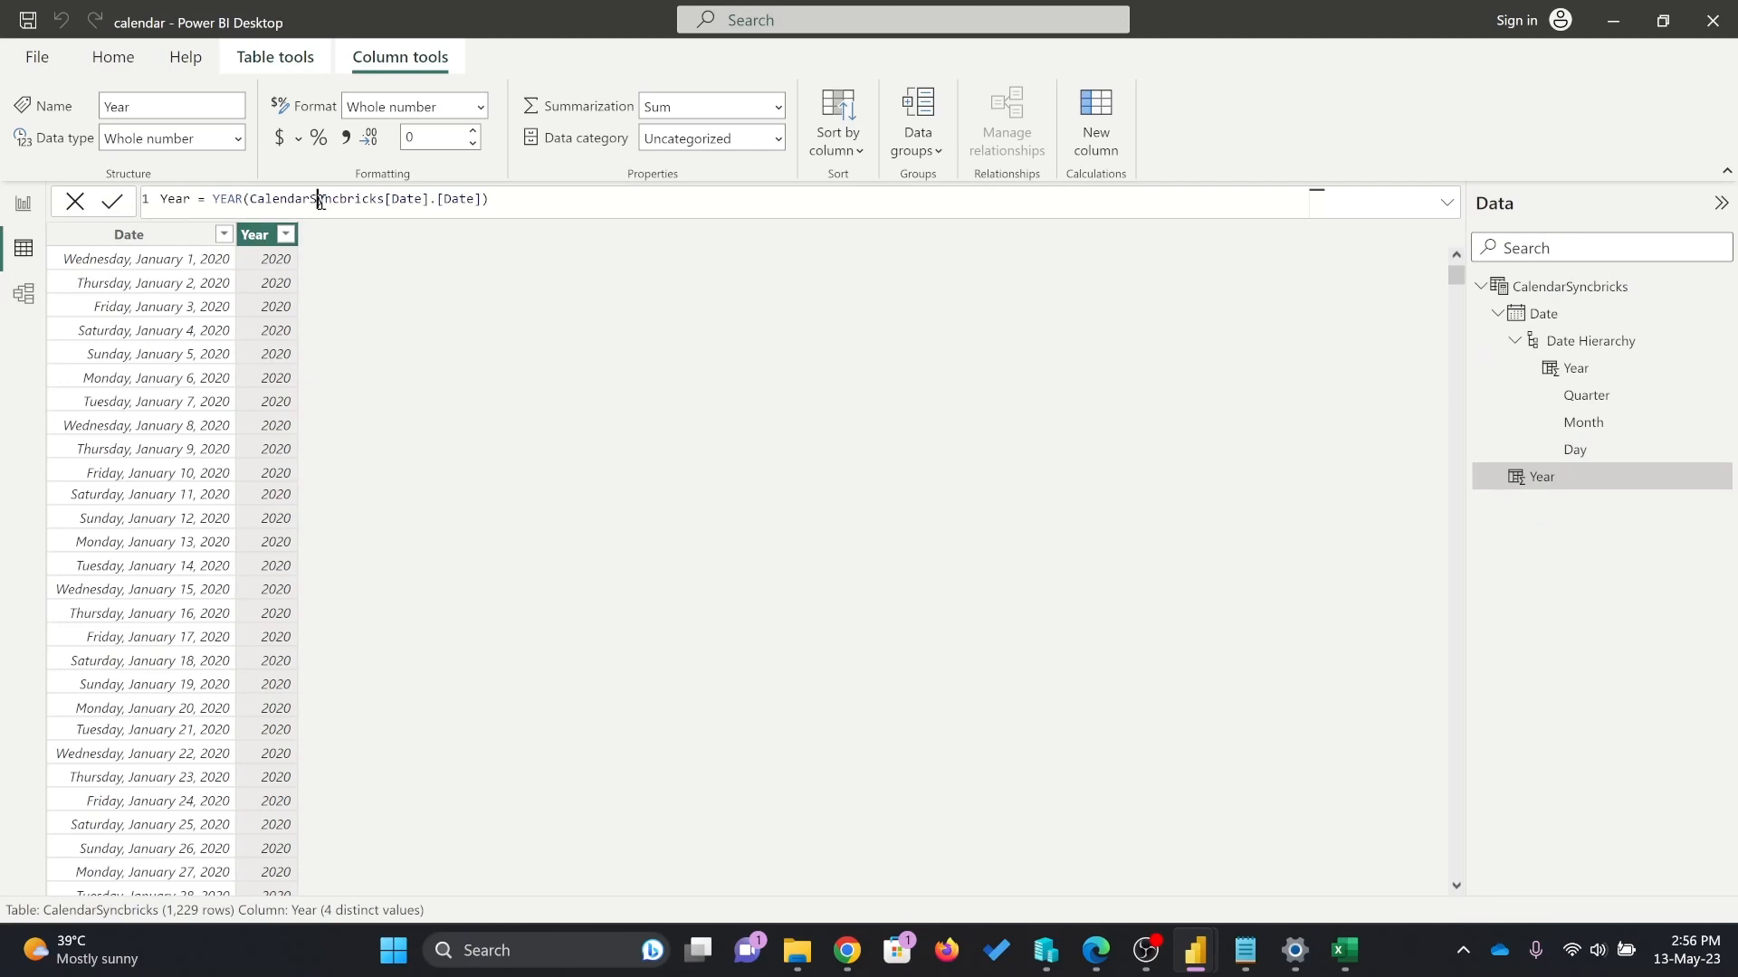
triple_click(321, 198)
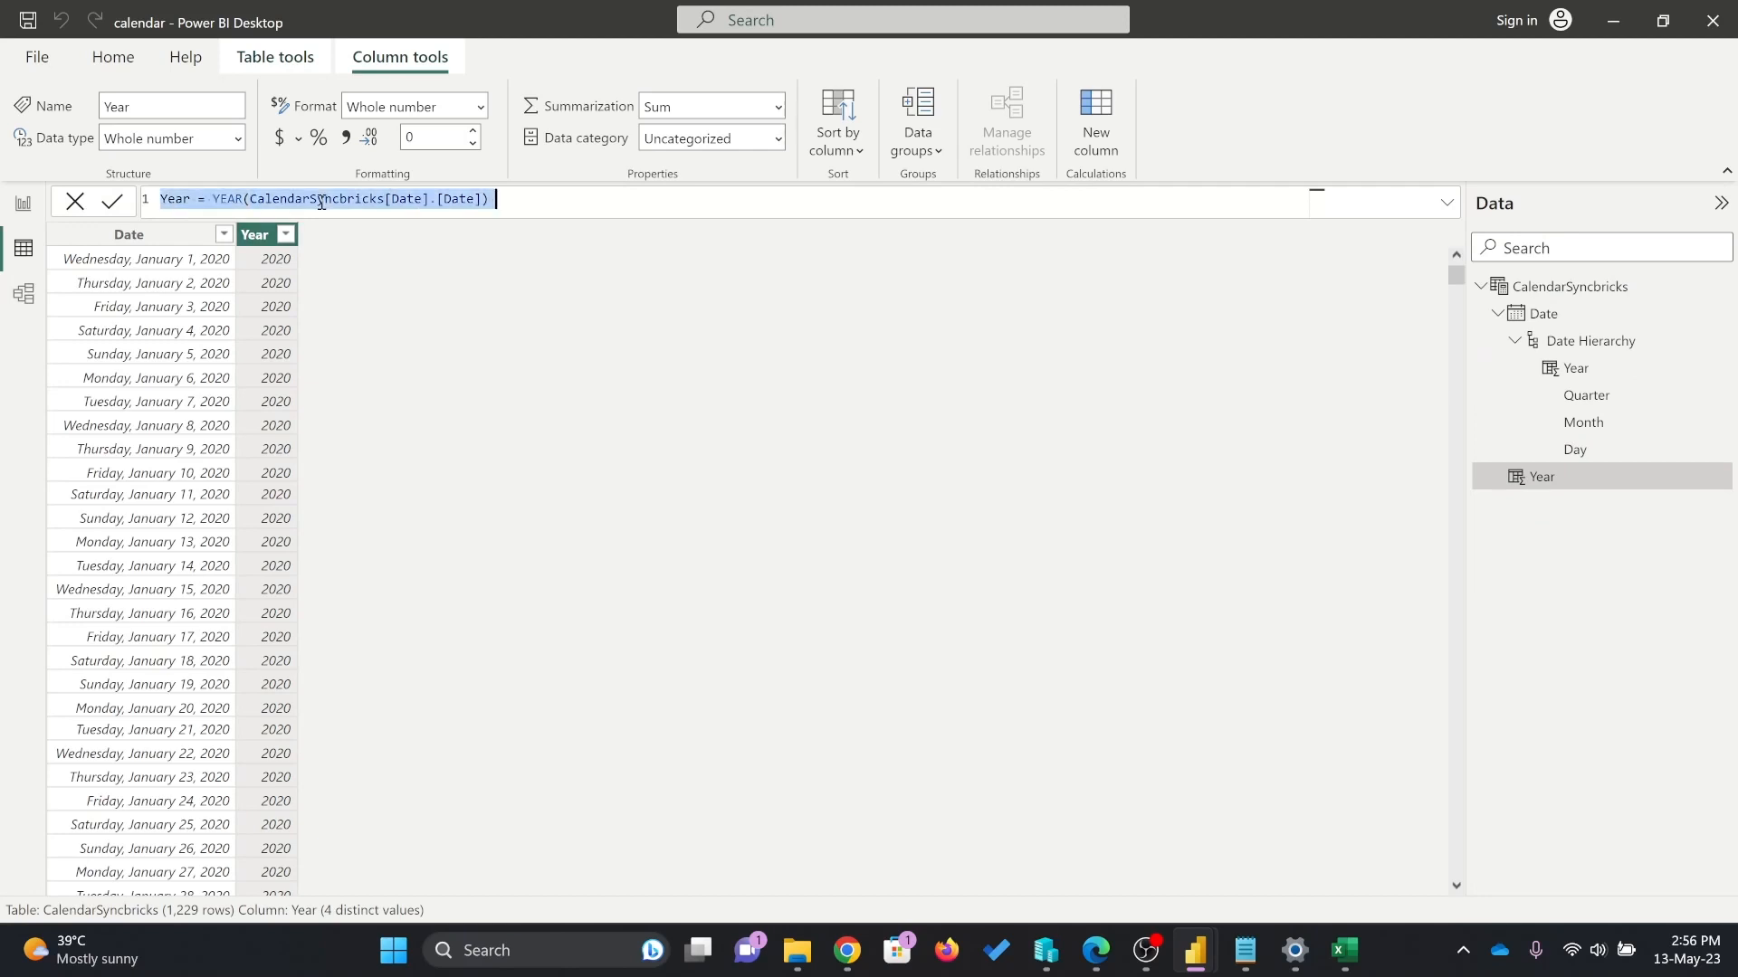
right_click(267, 237)
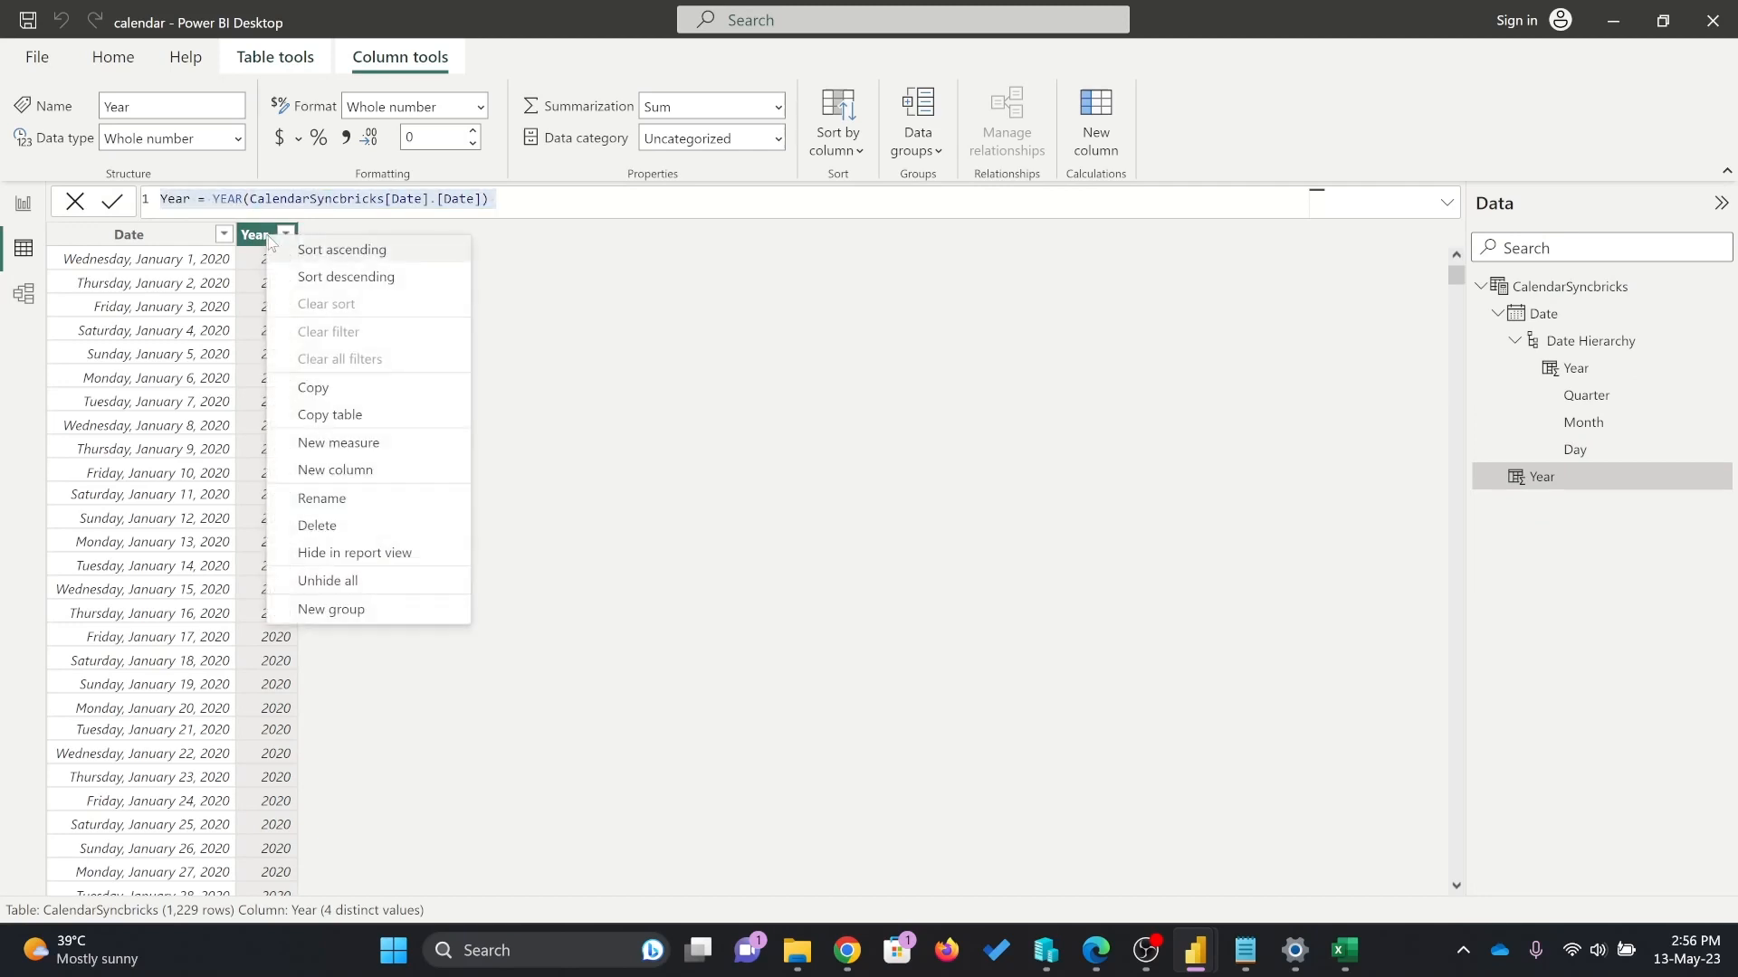
click(355, 469)
key(ctrl+v)
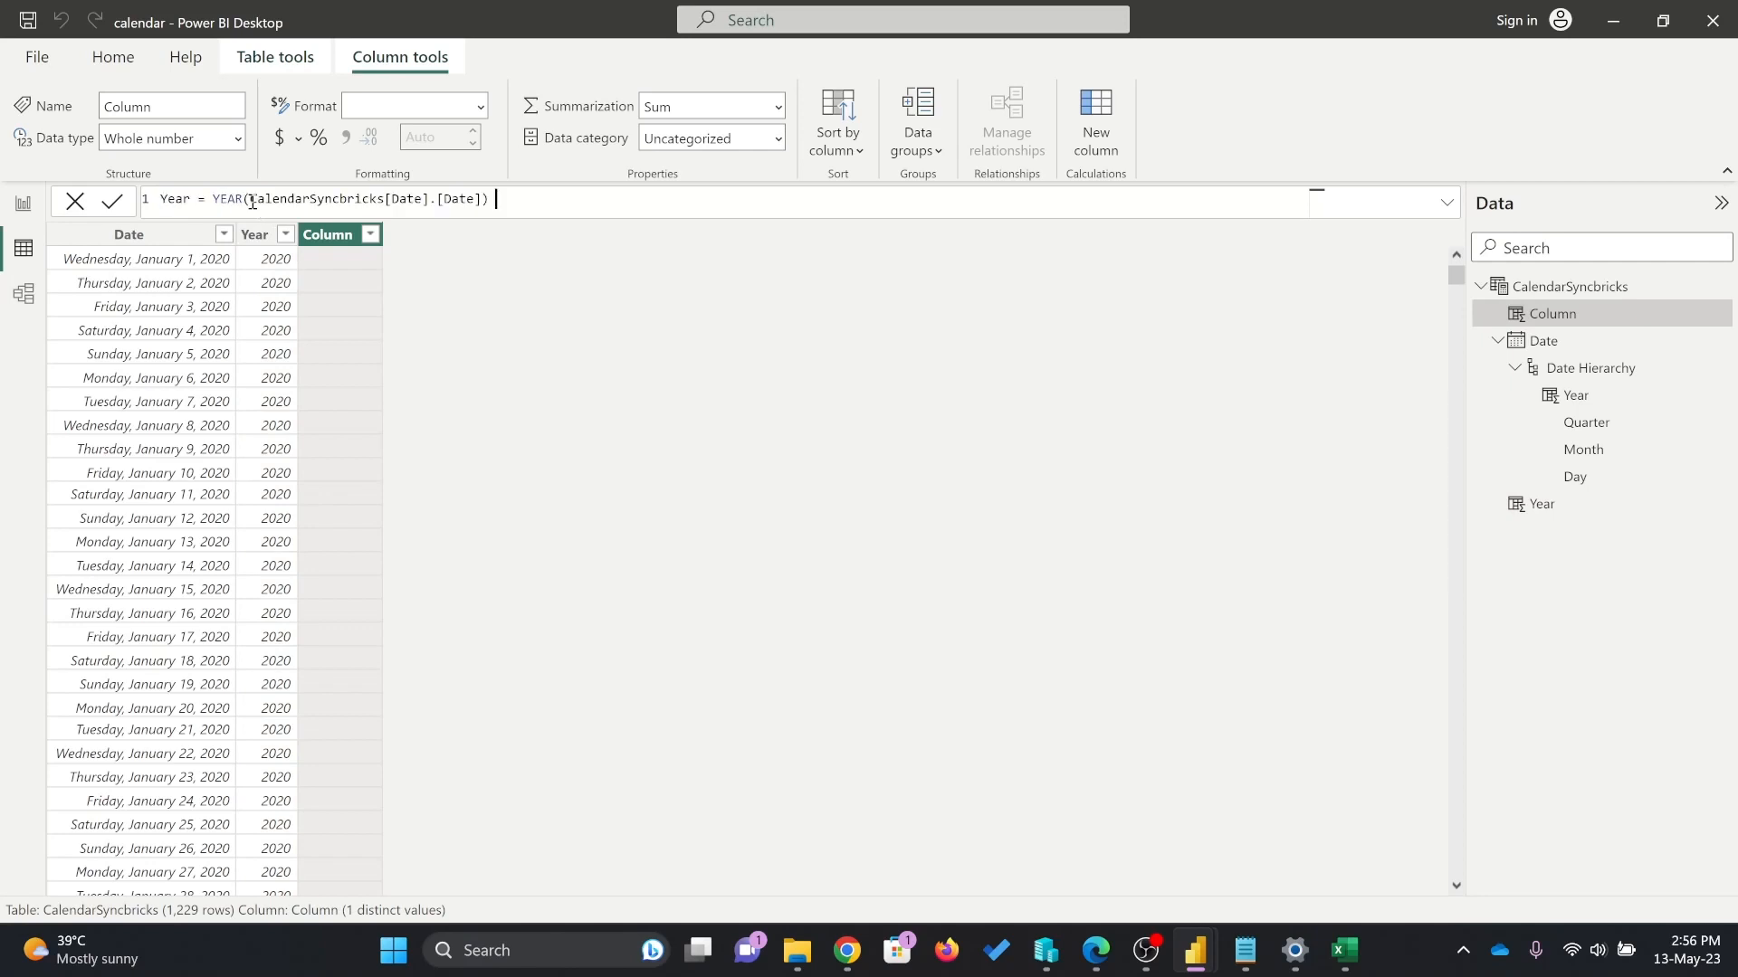
Rewrite the copied formula as Month = MONTH(CalendarSyncbricks[Date].[Date]) and commit it.
drag(198, 199, 136, 216)
text(Month)
key(Left)
key(ctrl+shift+Right)
text(MONTH)
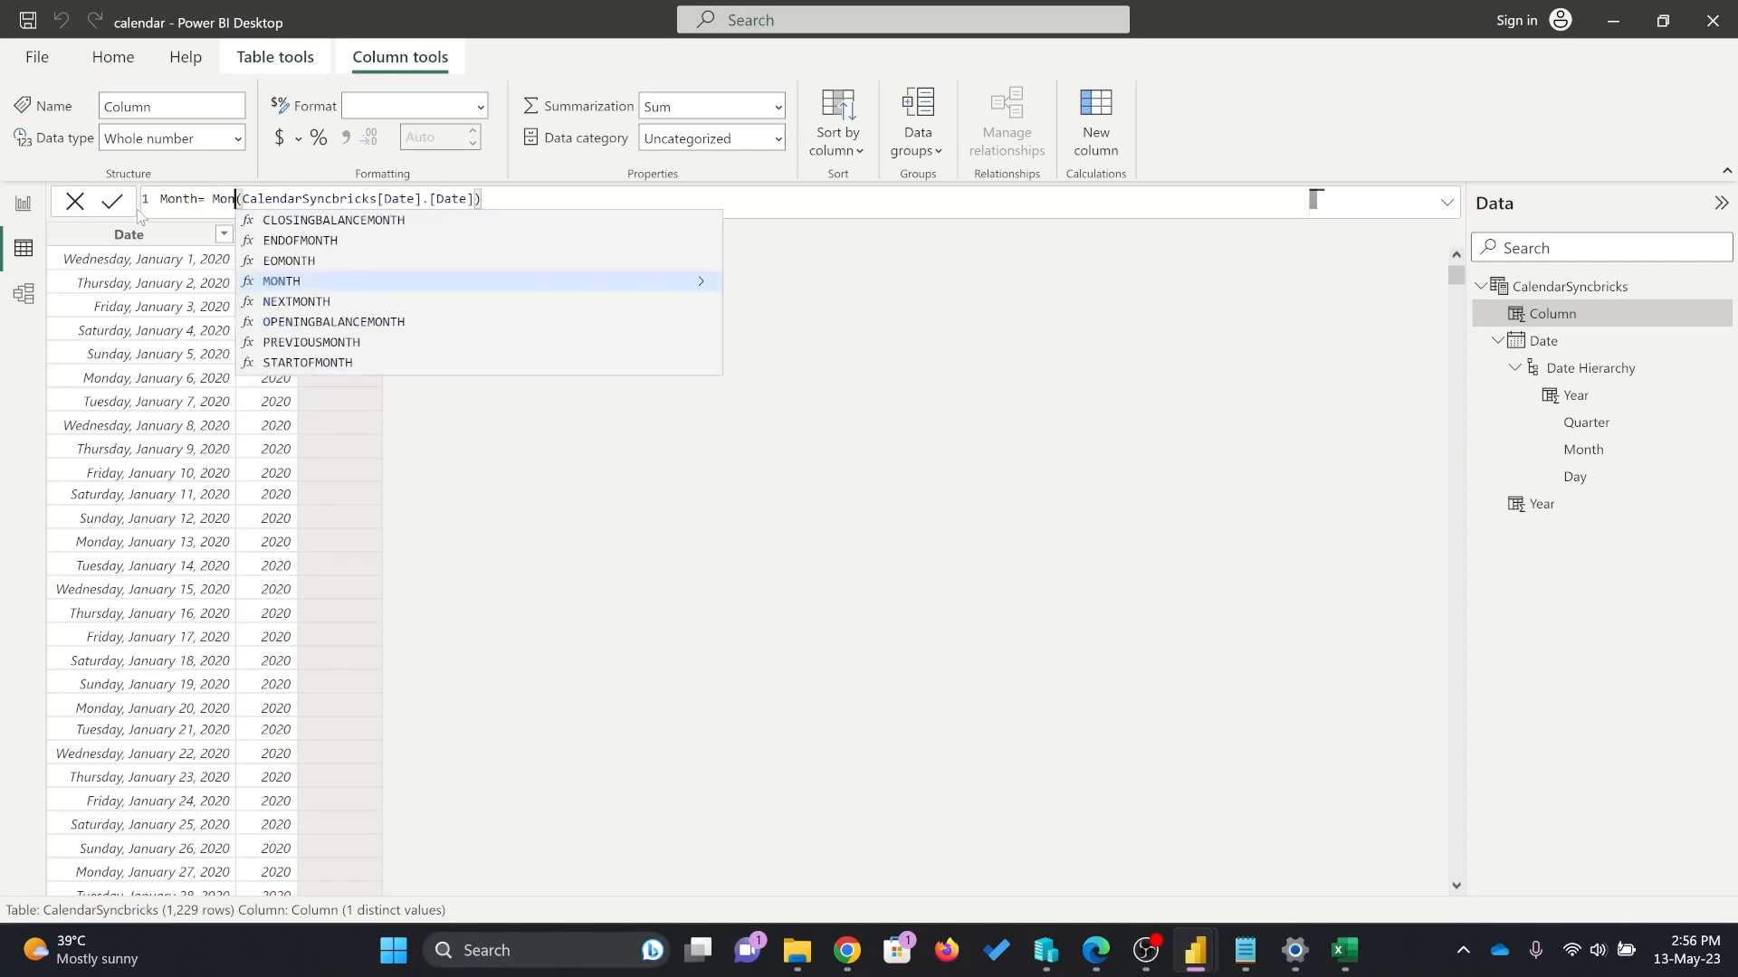
key(Tab)
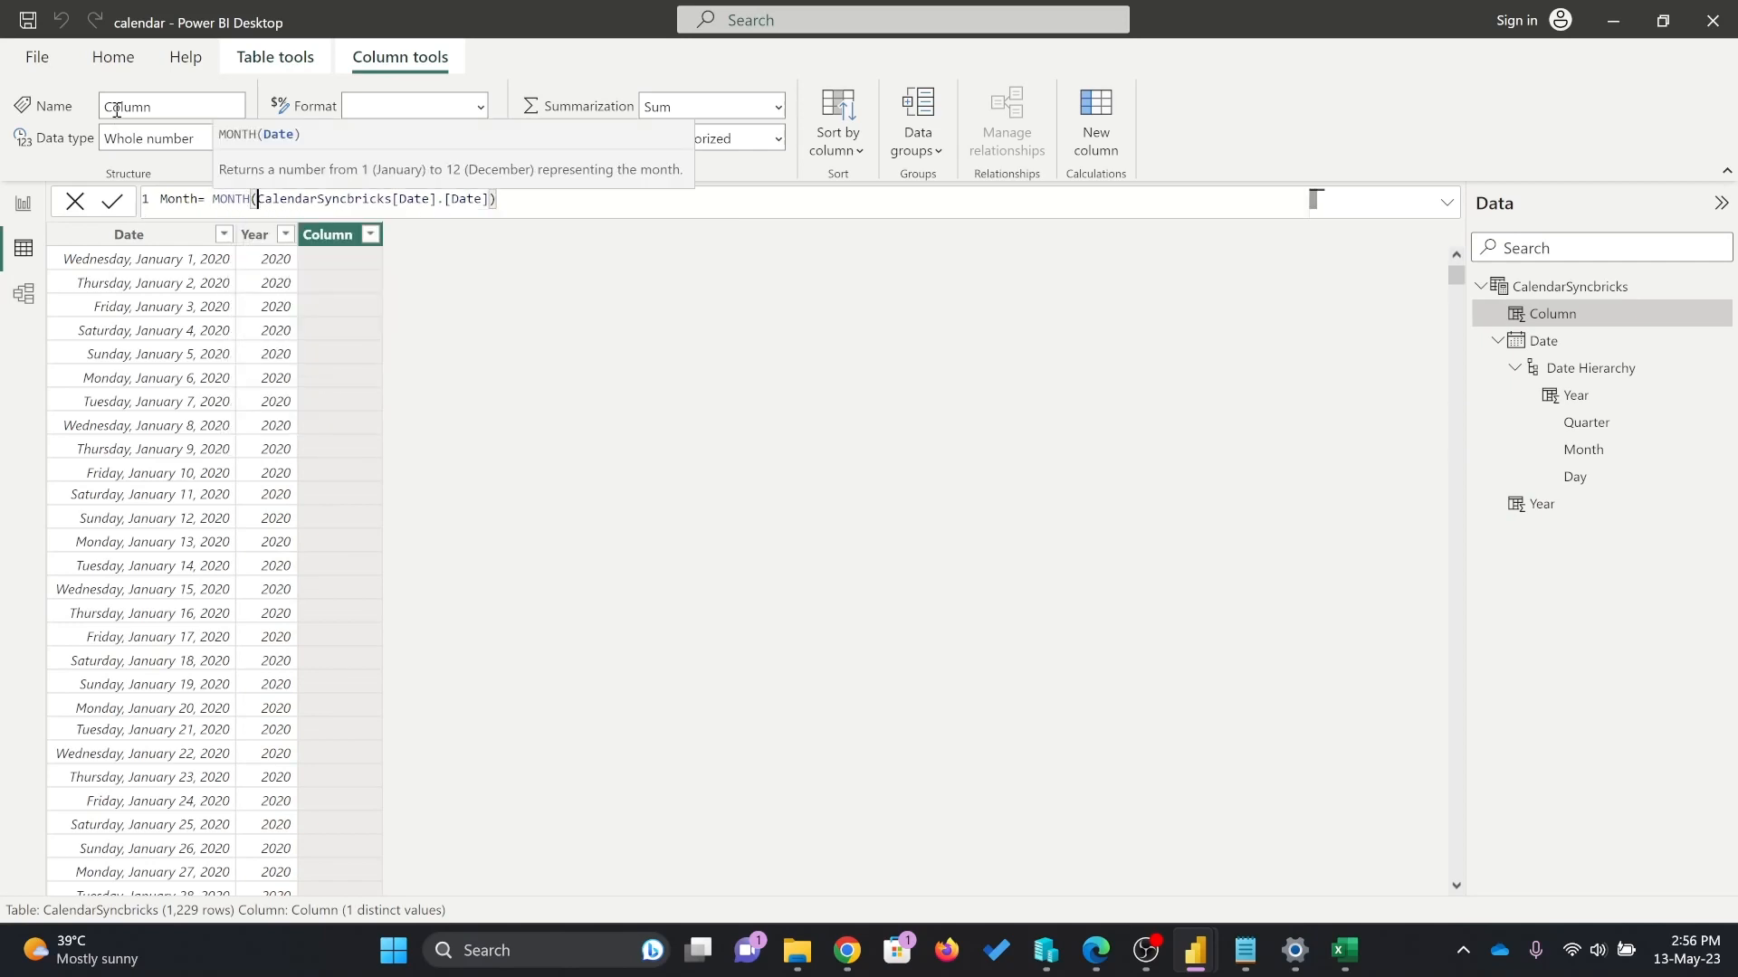
click(510, 199)
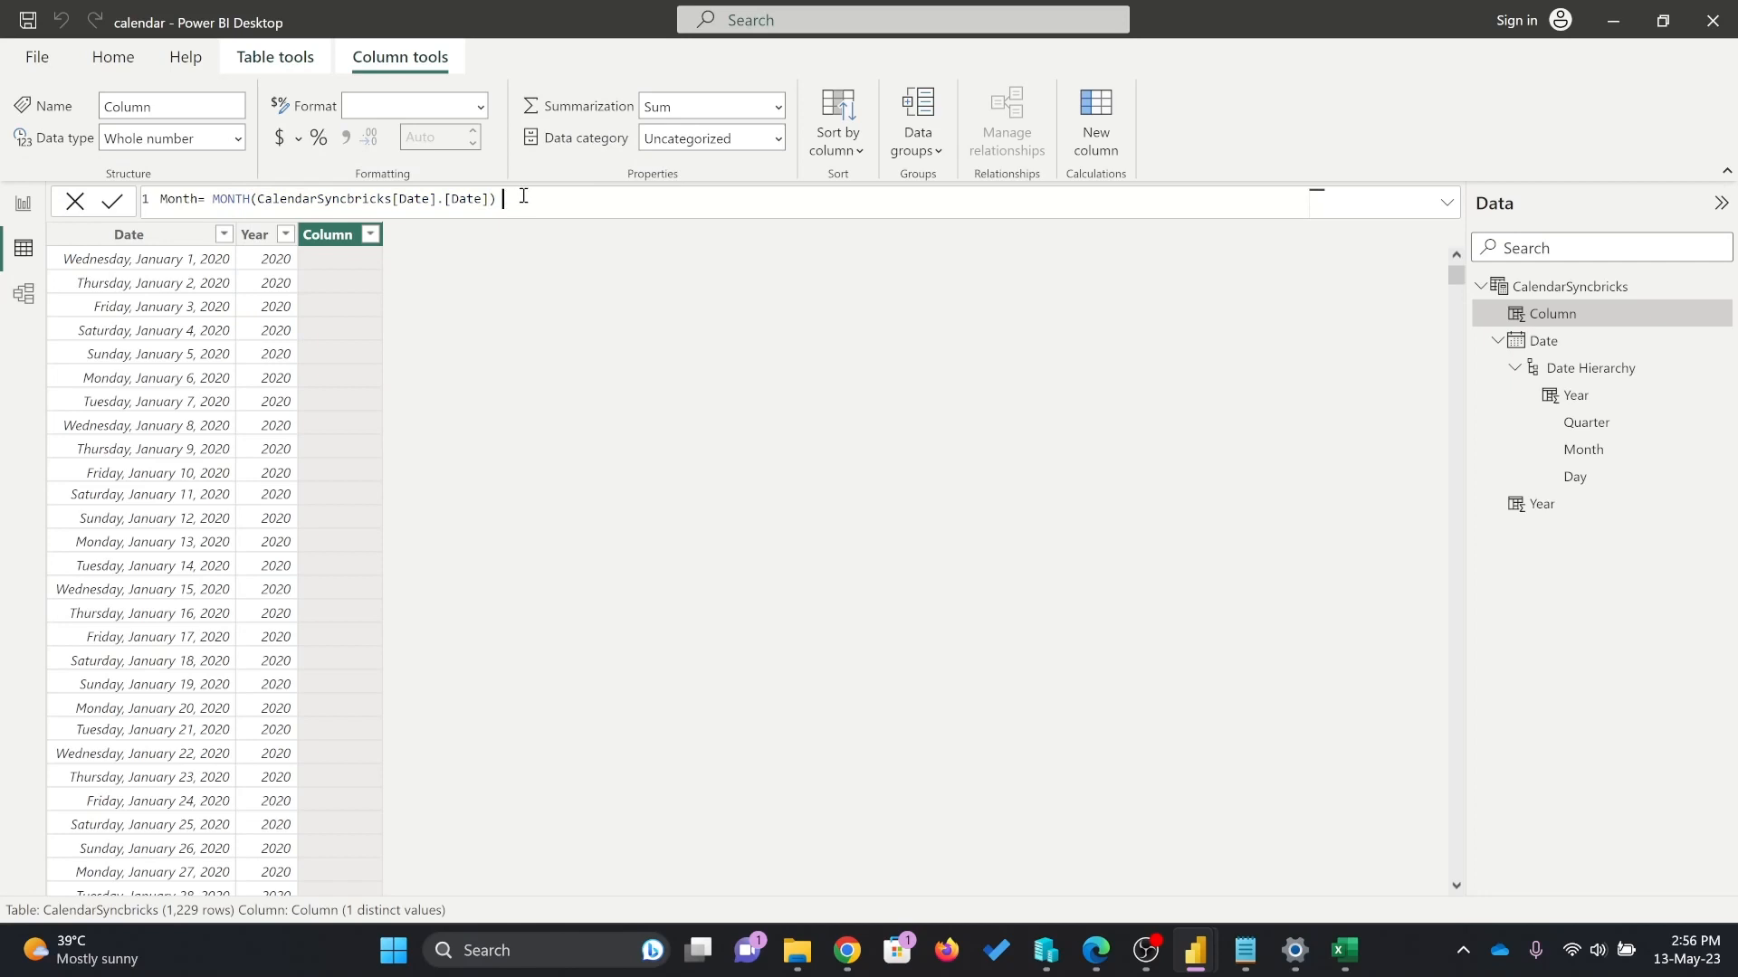
key(Return)
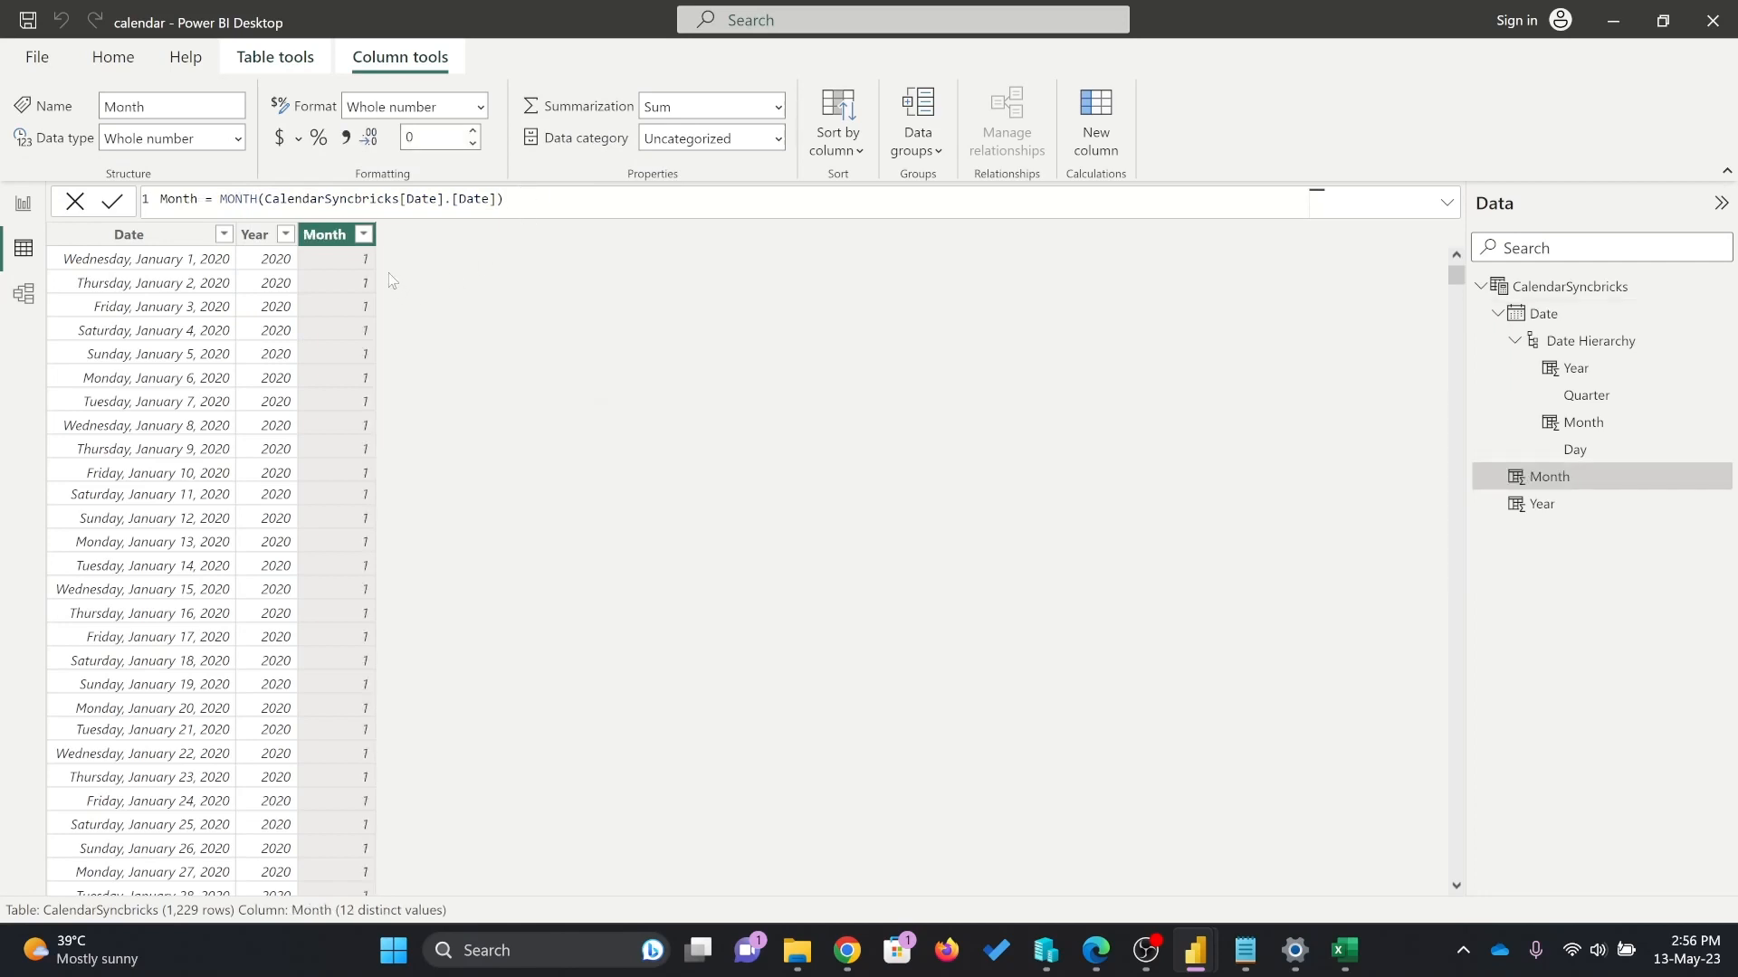
Add a new calculated column named Qtr to the calendar table.
click(363, 234)
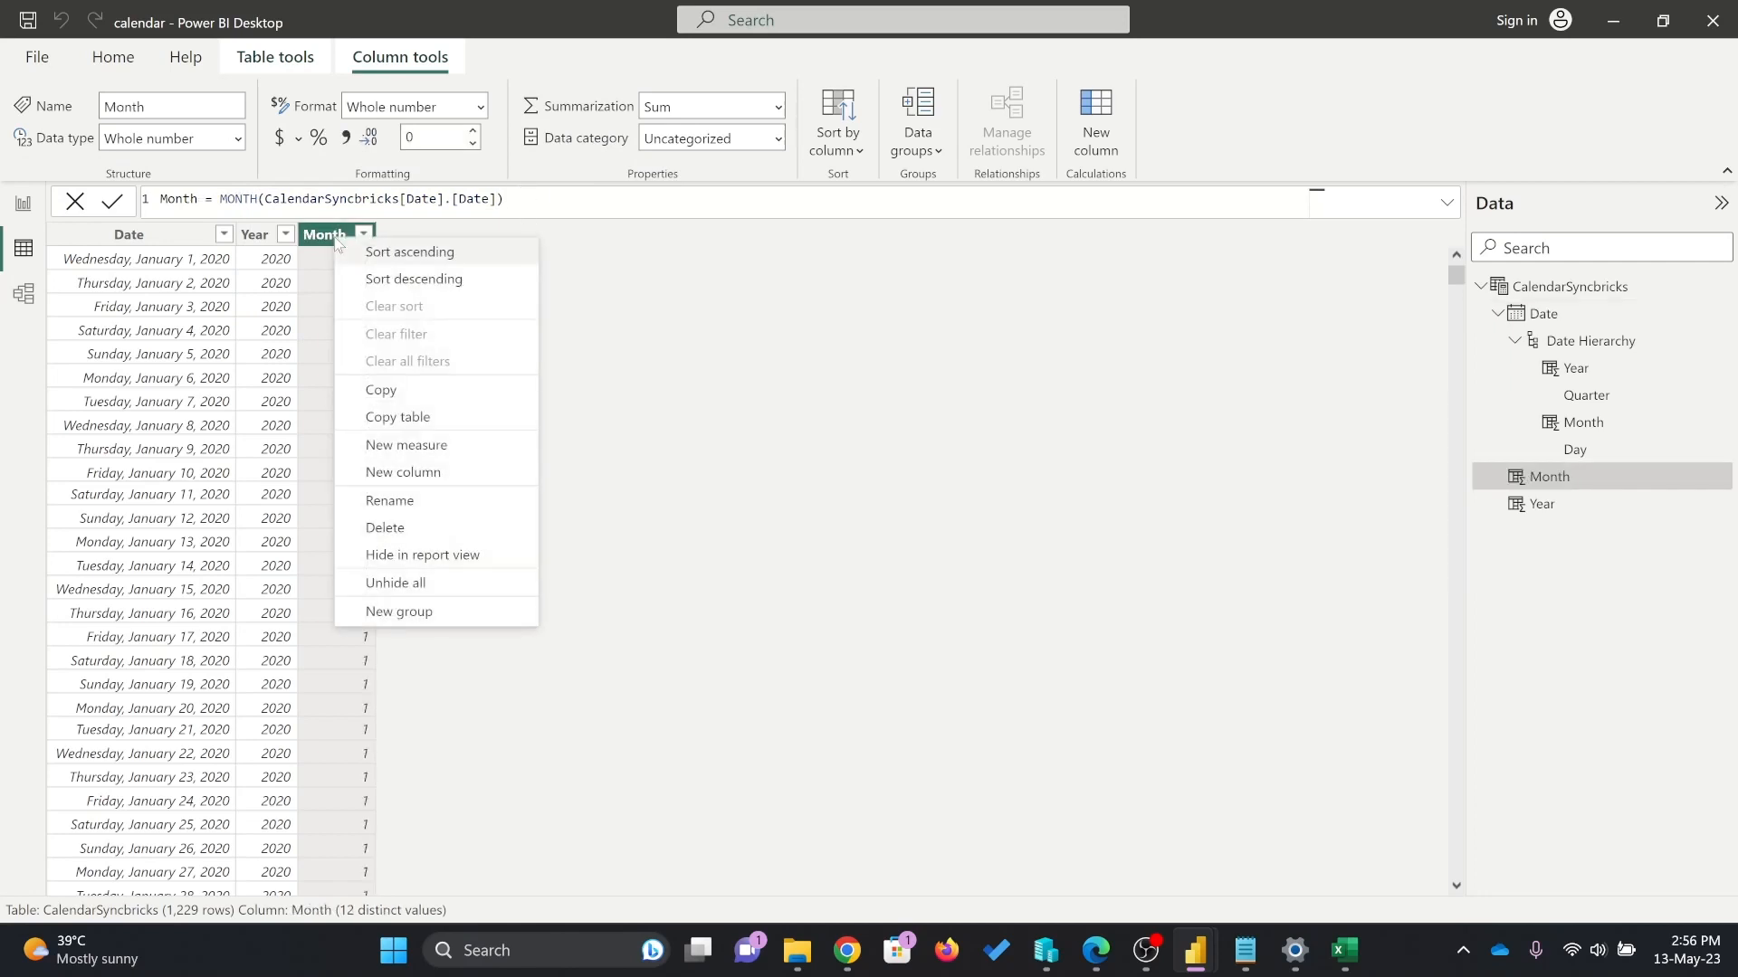
click(434, 473)
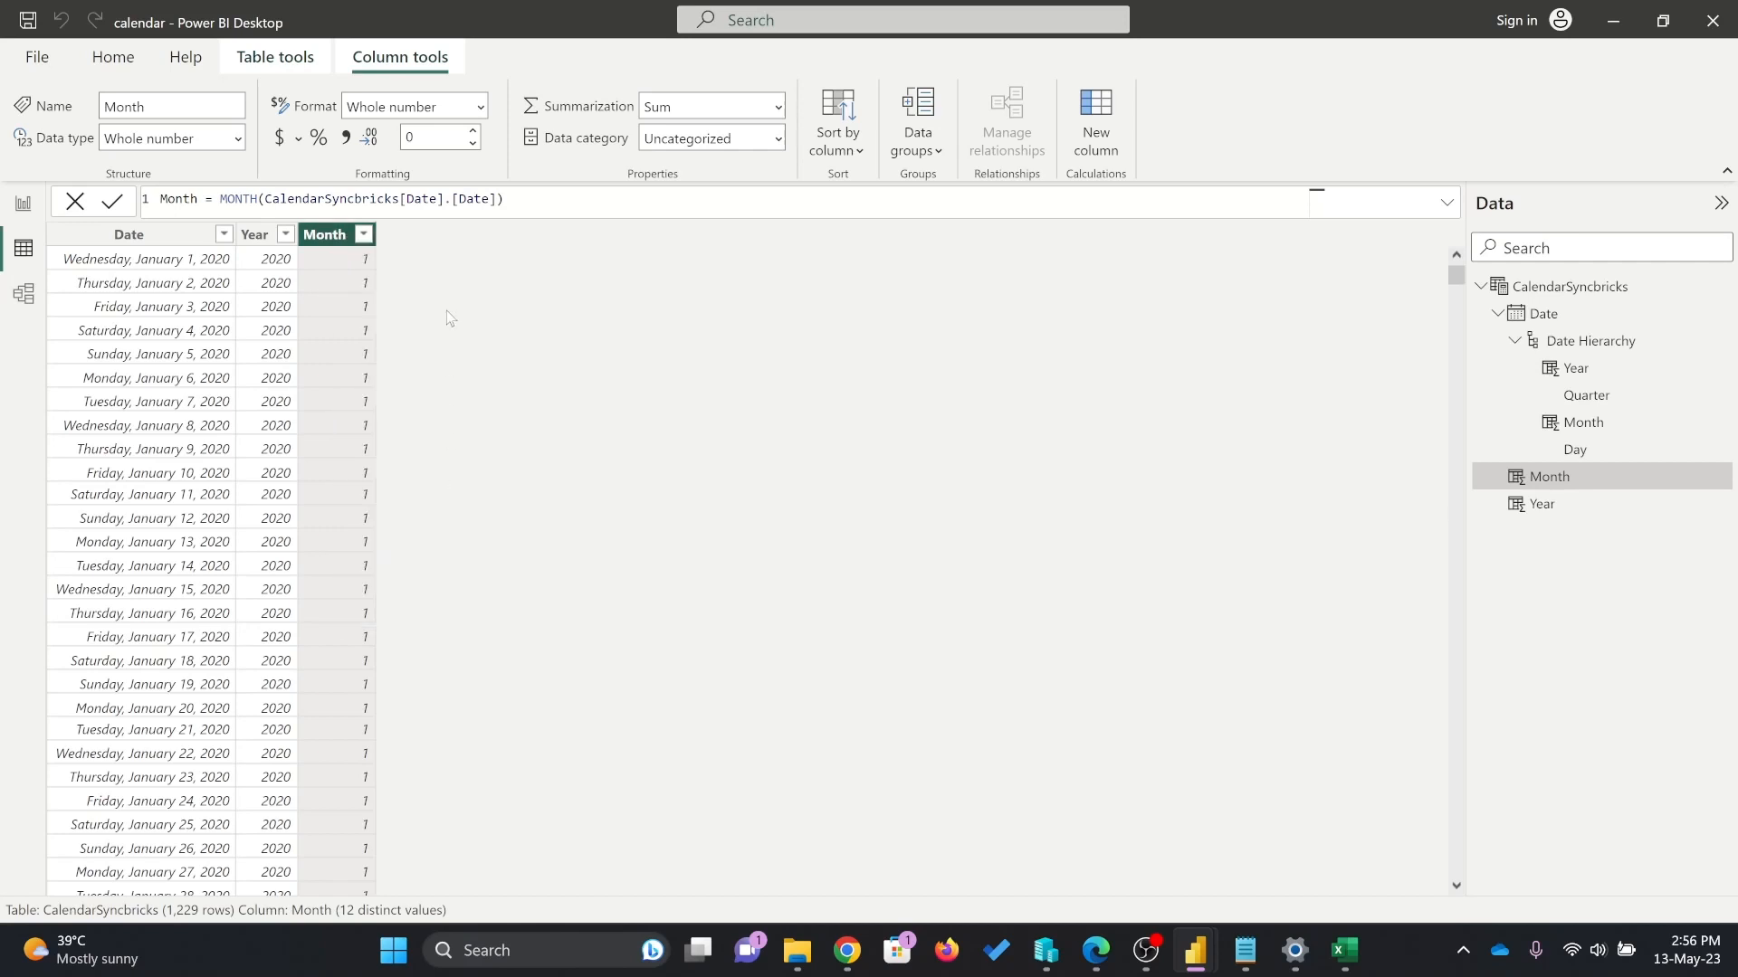
click(195, 199)
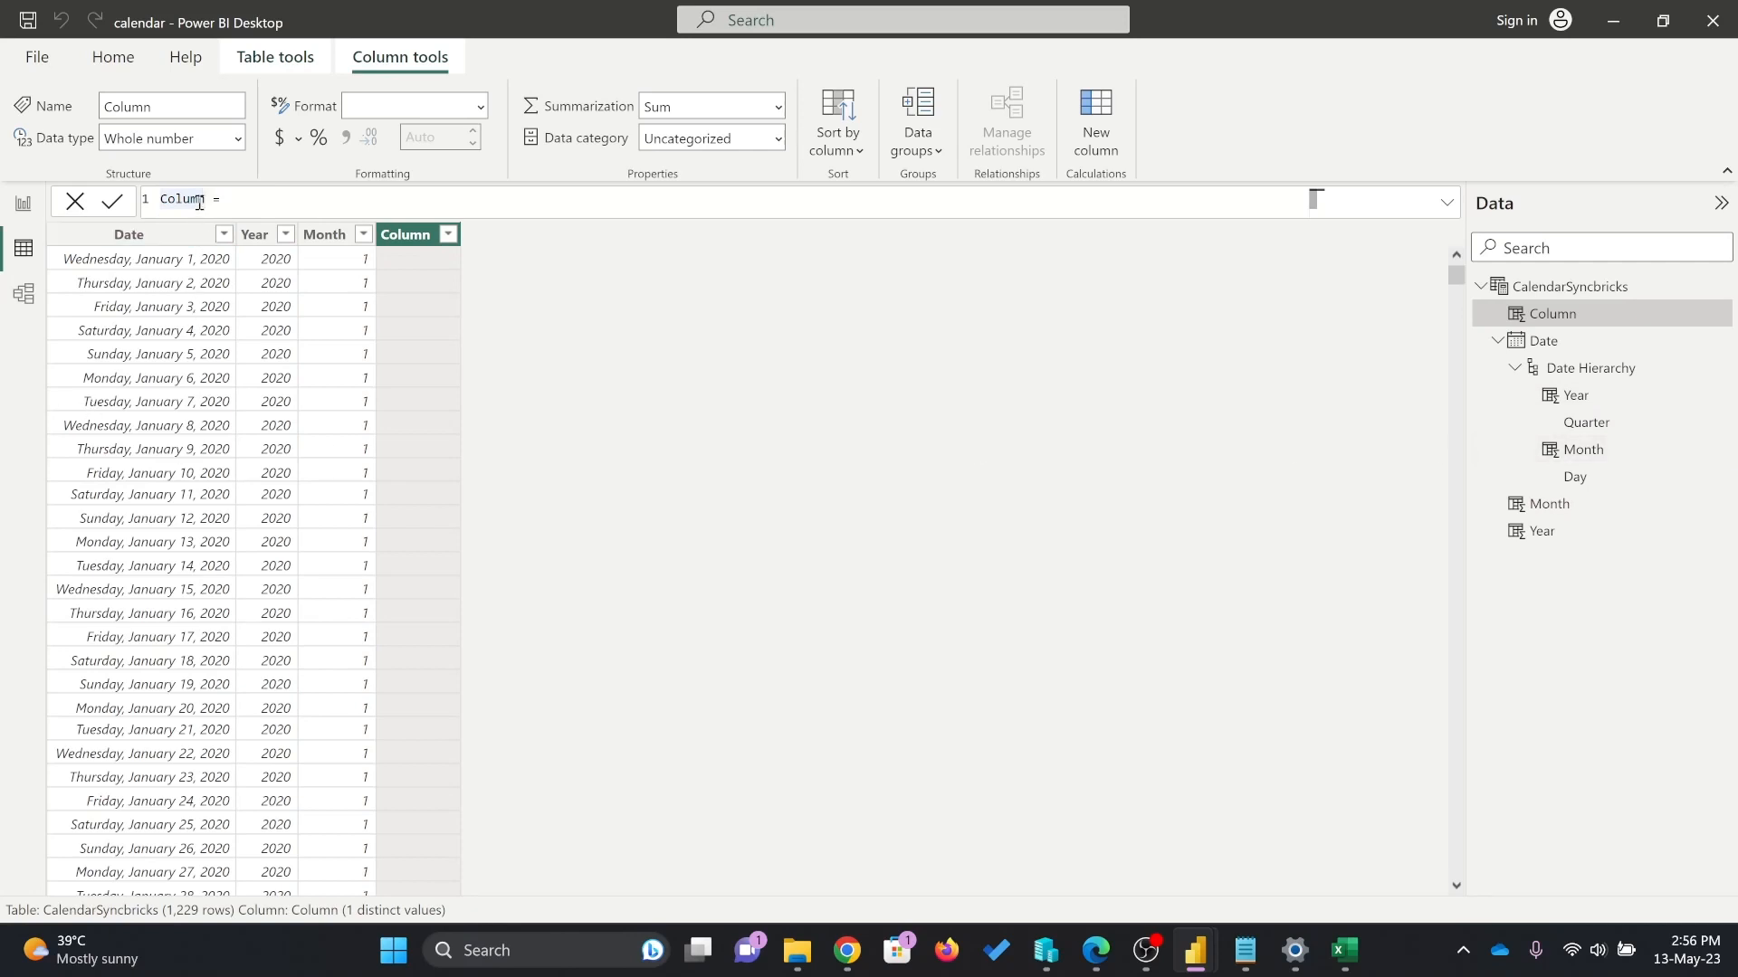
drag(205, 199, 149, 207)
text(Q)
text(q)
key(BackSpace)
Define the Qtr column as CalendarSyncbricks[Date].[Quarter] and commit the formula.
text(cale)
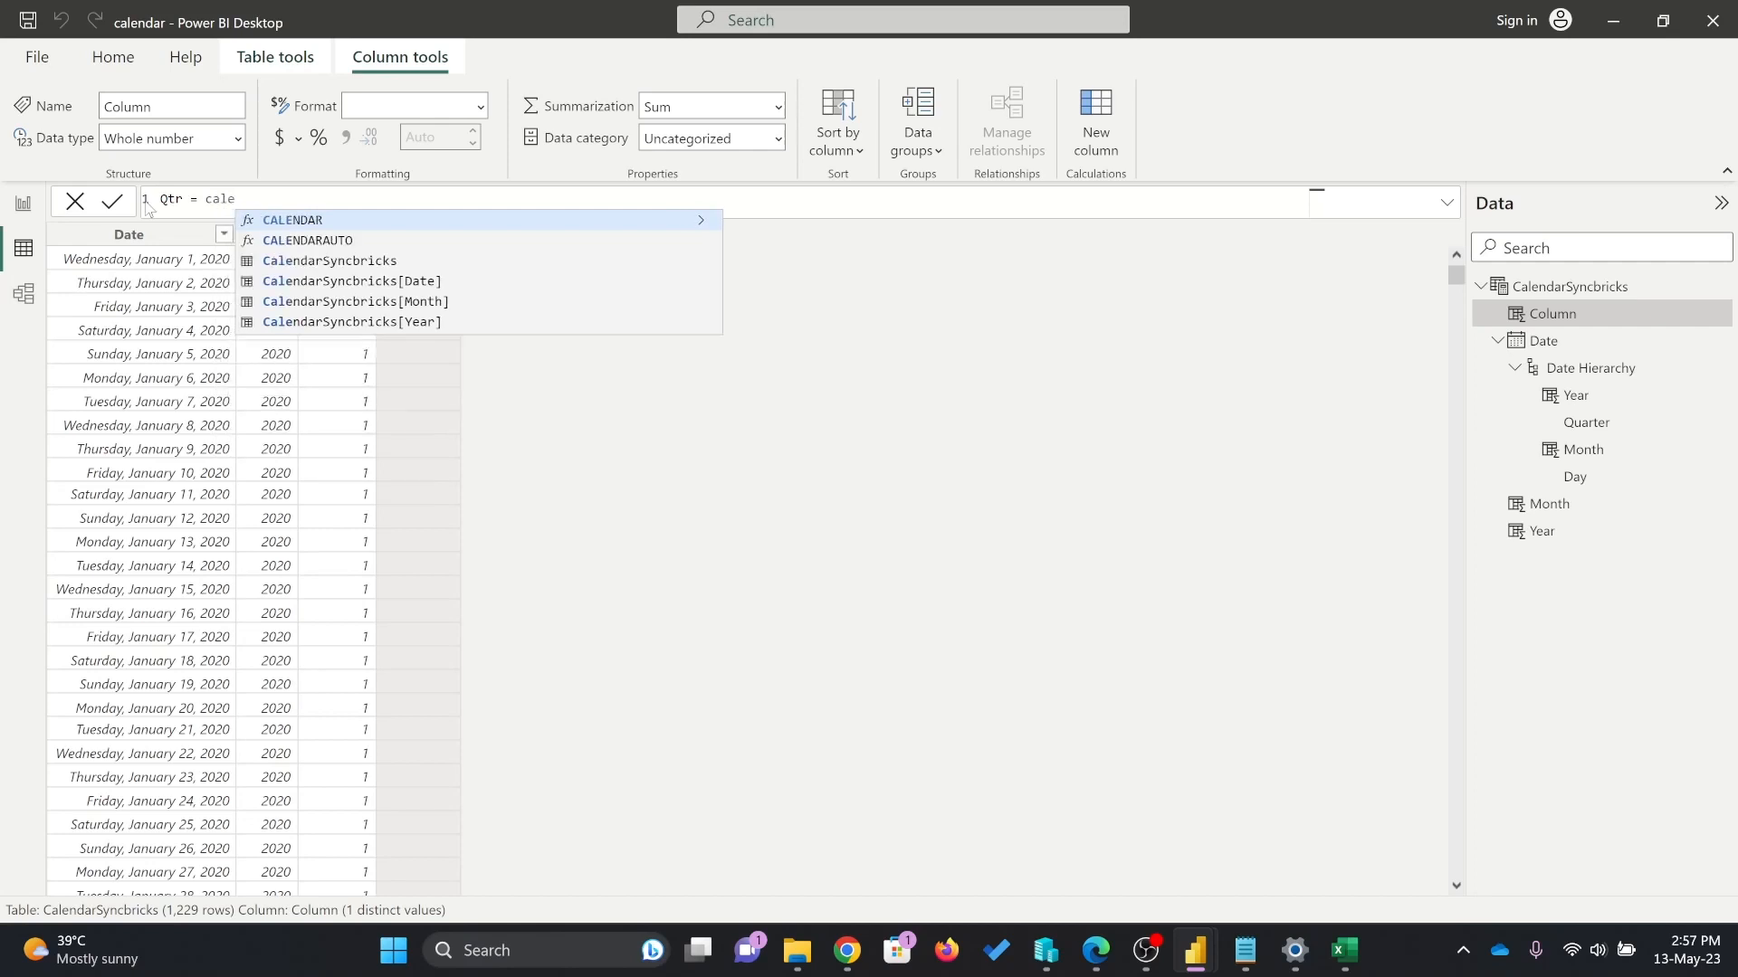
key(Down)
key(Down)
key(Down)
key(Down)
key(Up)
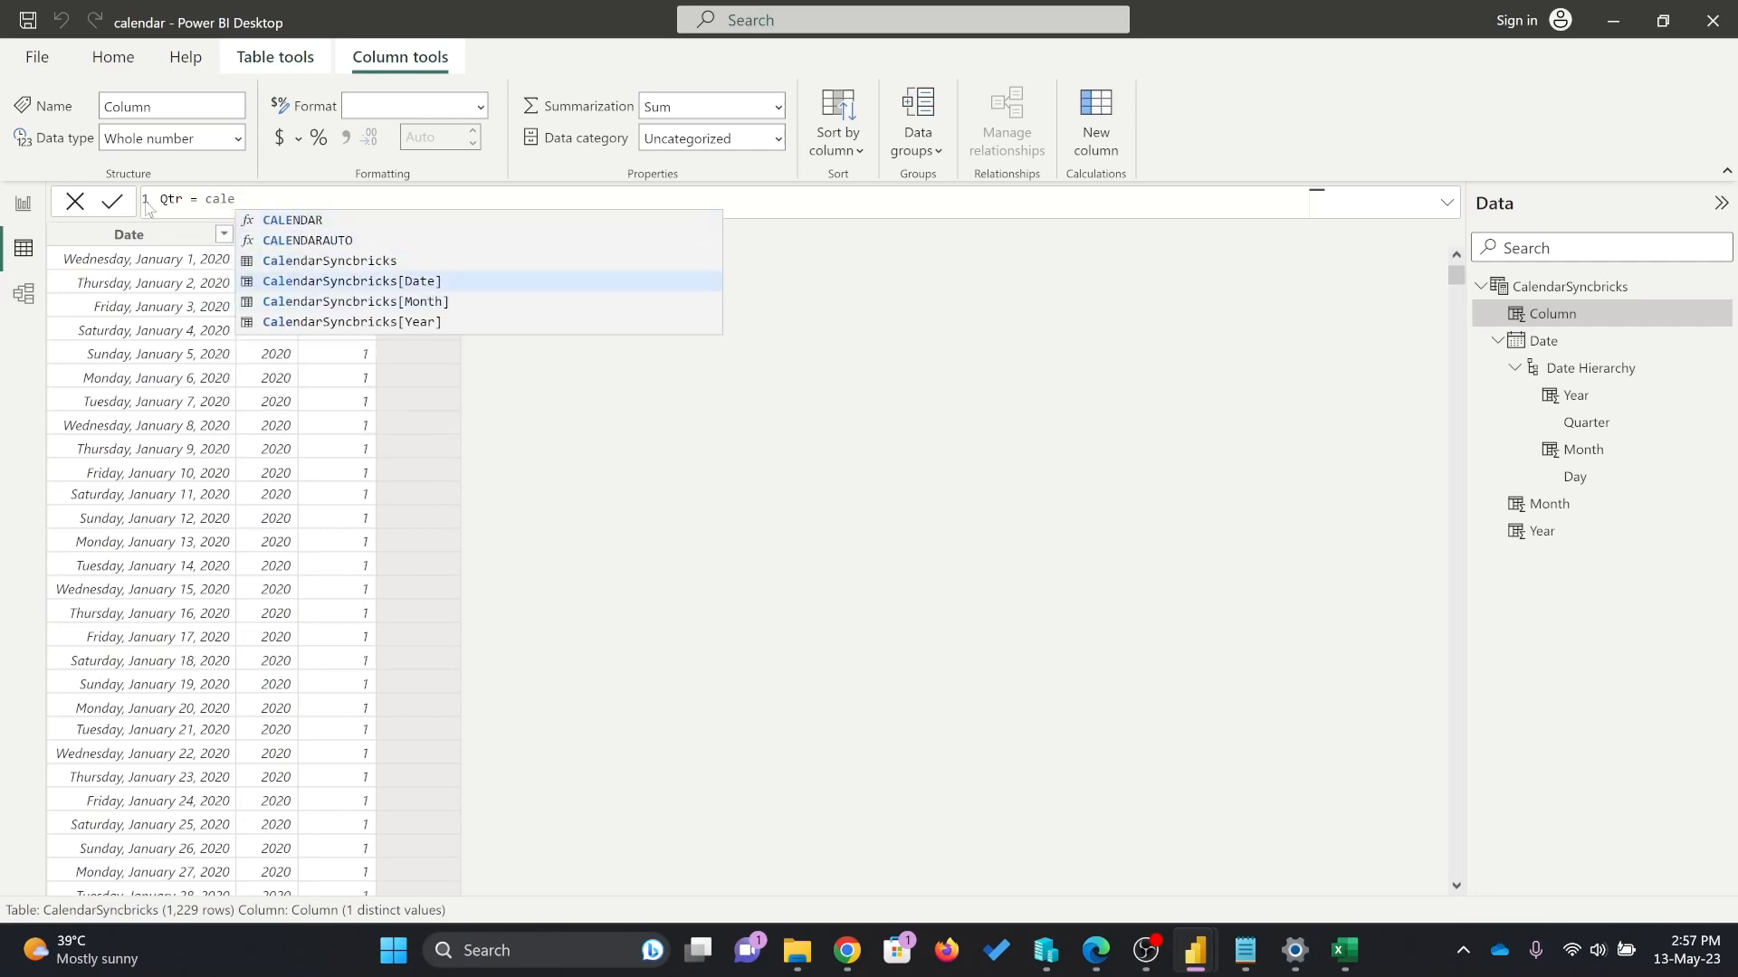
key(Tab)
key(Down)
key(Down)
key(Down)
key(Down)
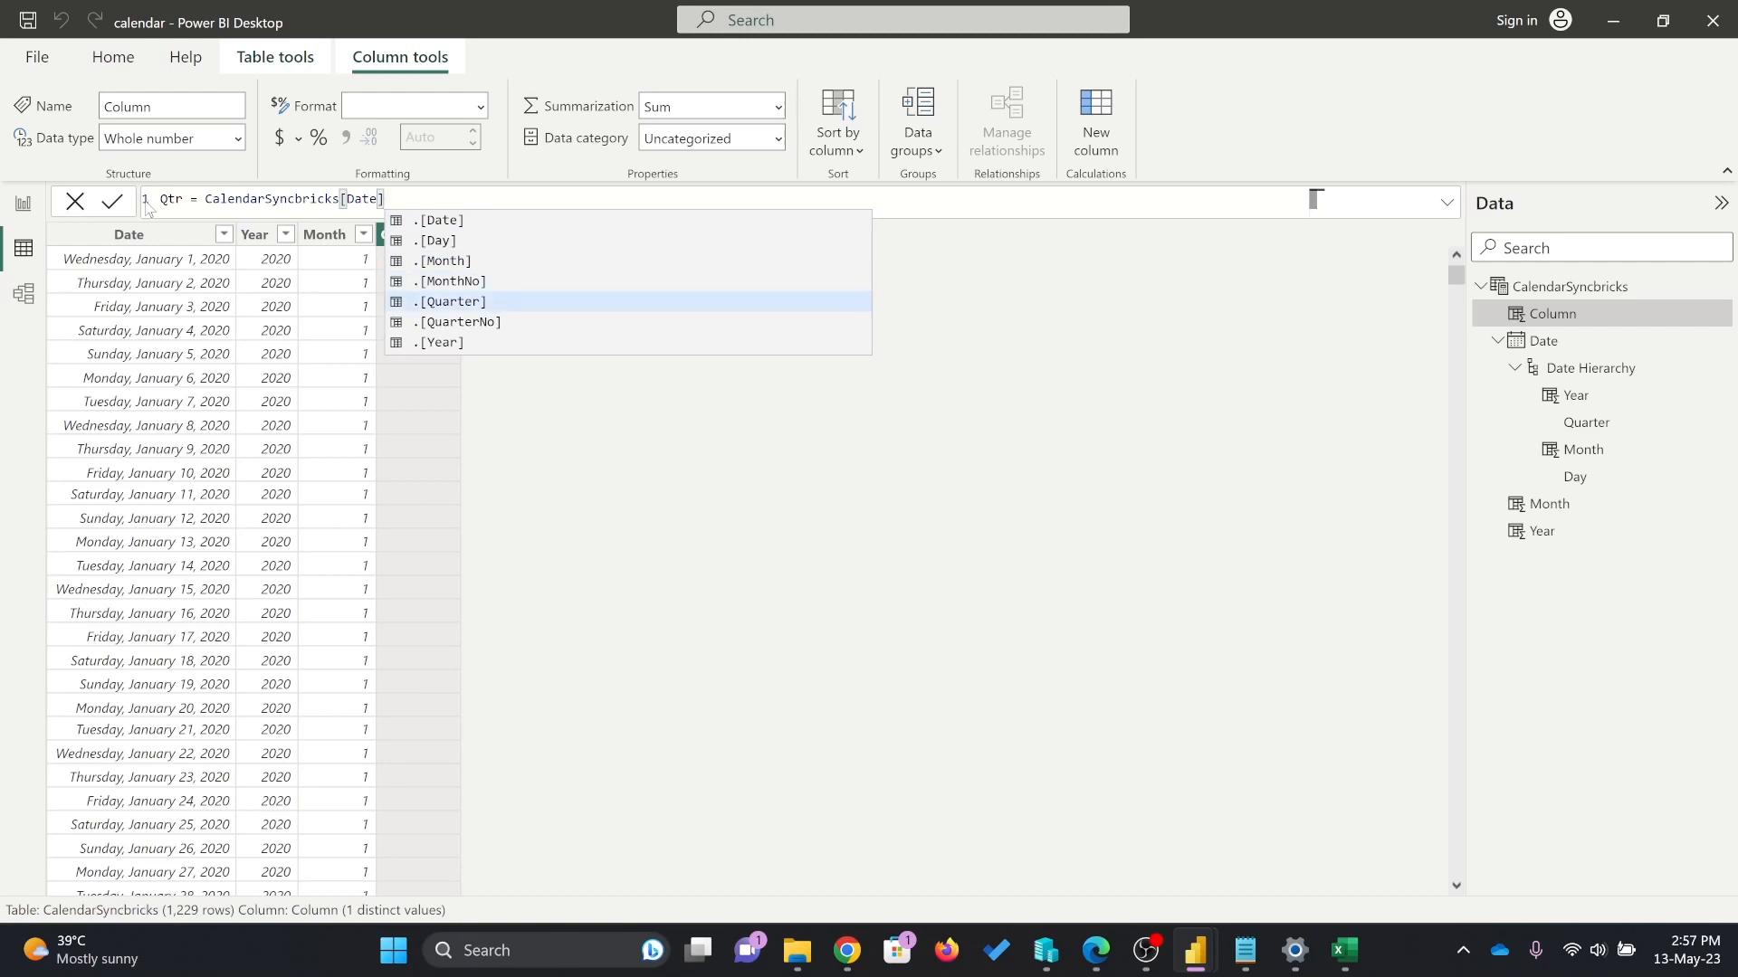
key(Tab)
key(Return)
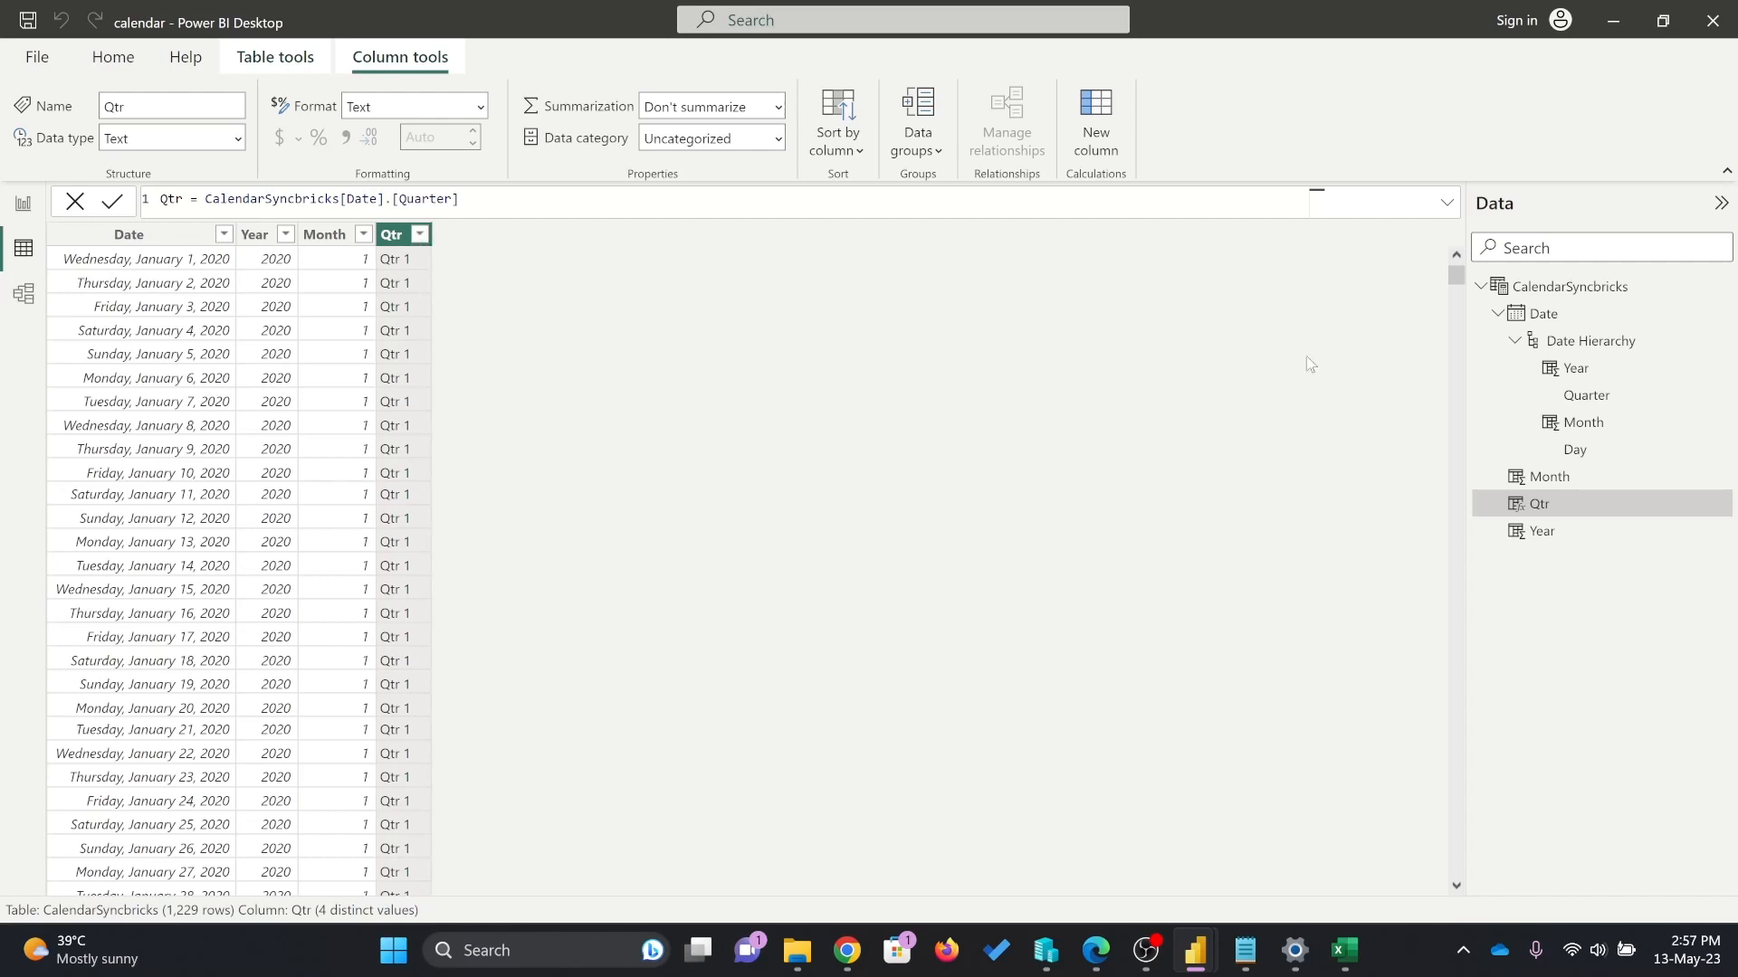
Add a new calculated column named isToday to the calendar table.
mouse_move(1456, 272)
mouse_down()
mouse_move(1517, 970)
mouse_move(1473, 845)
mouse_move(1456, 271)
mouse_up()
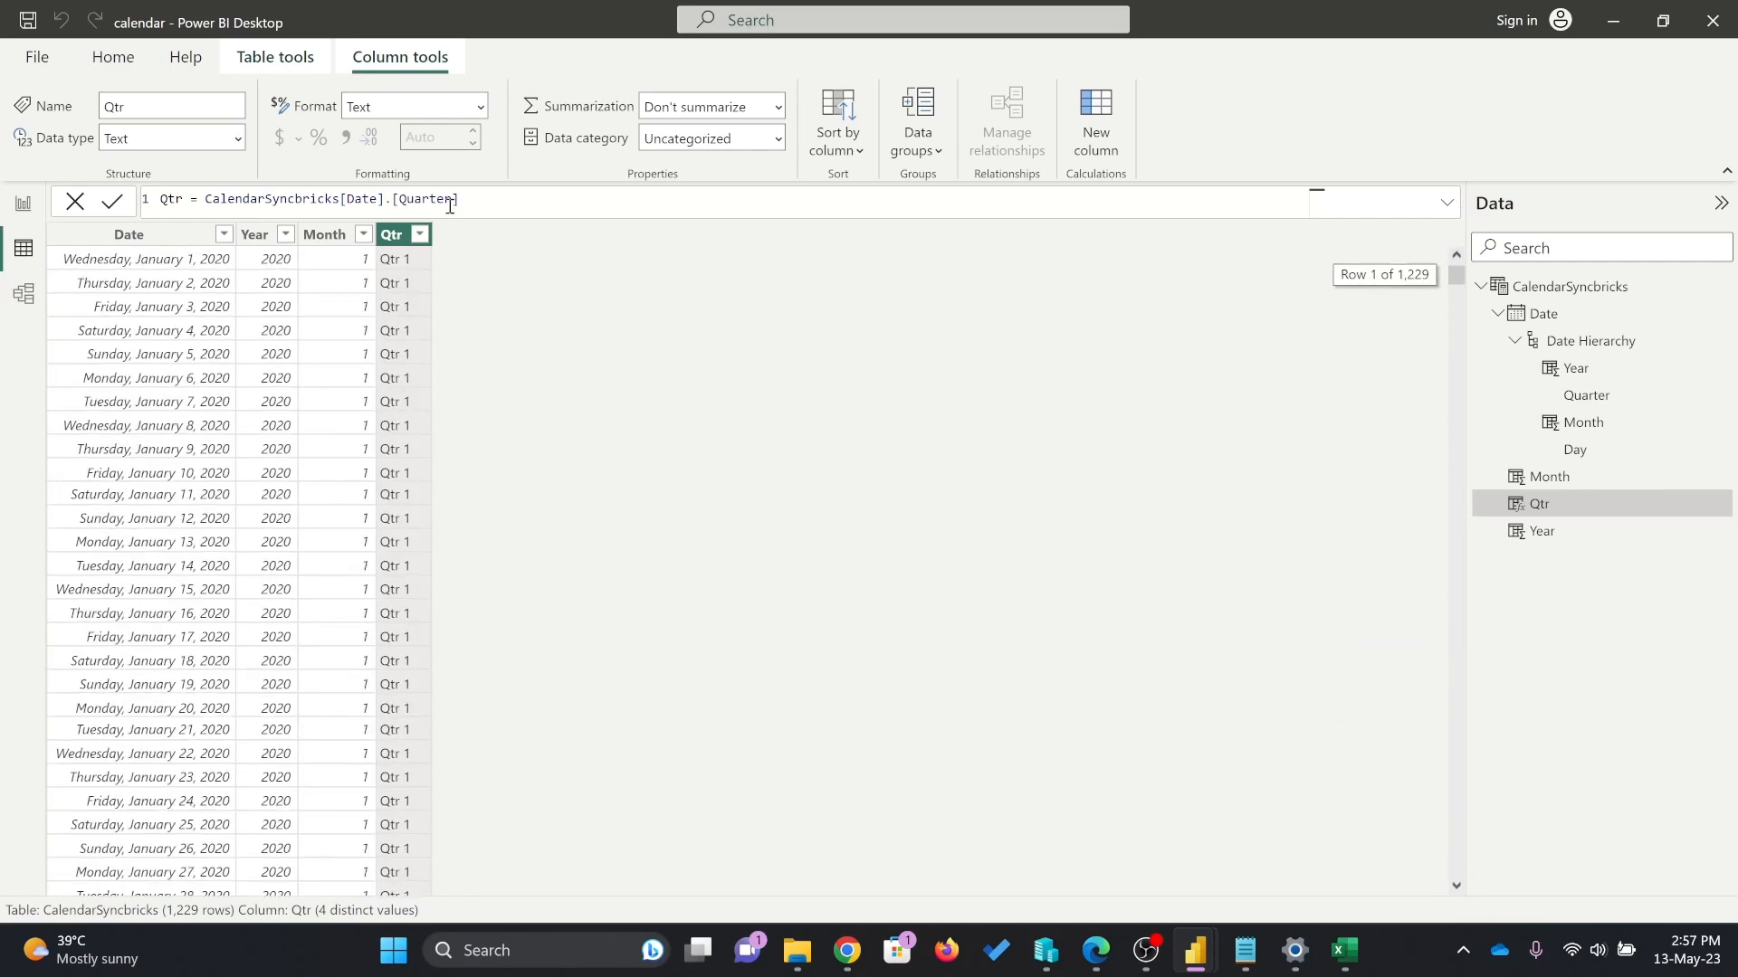
right_click(396, 237)
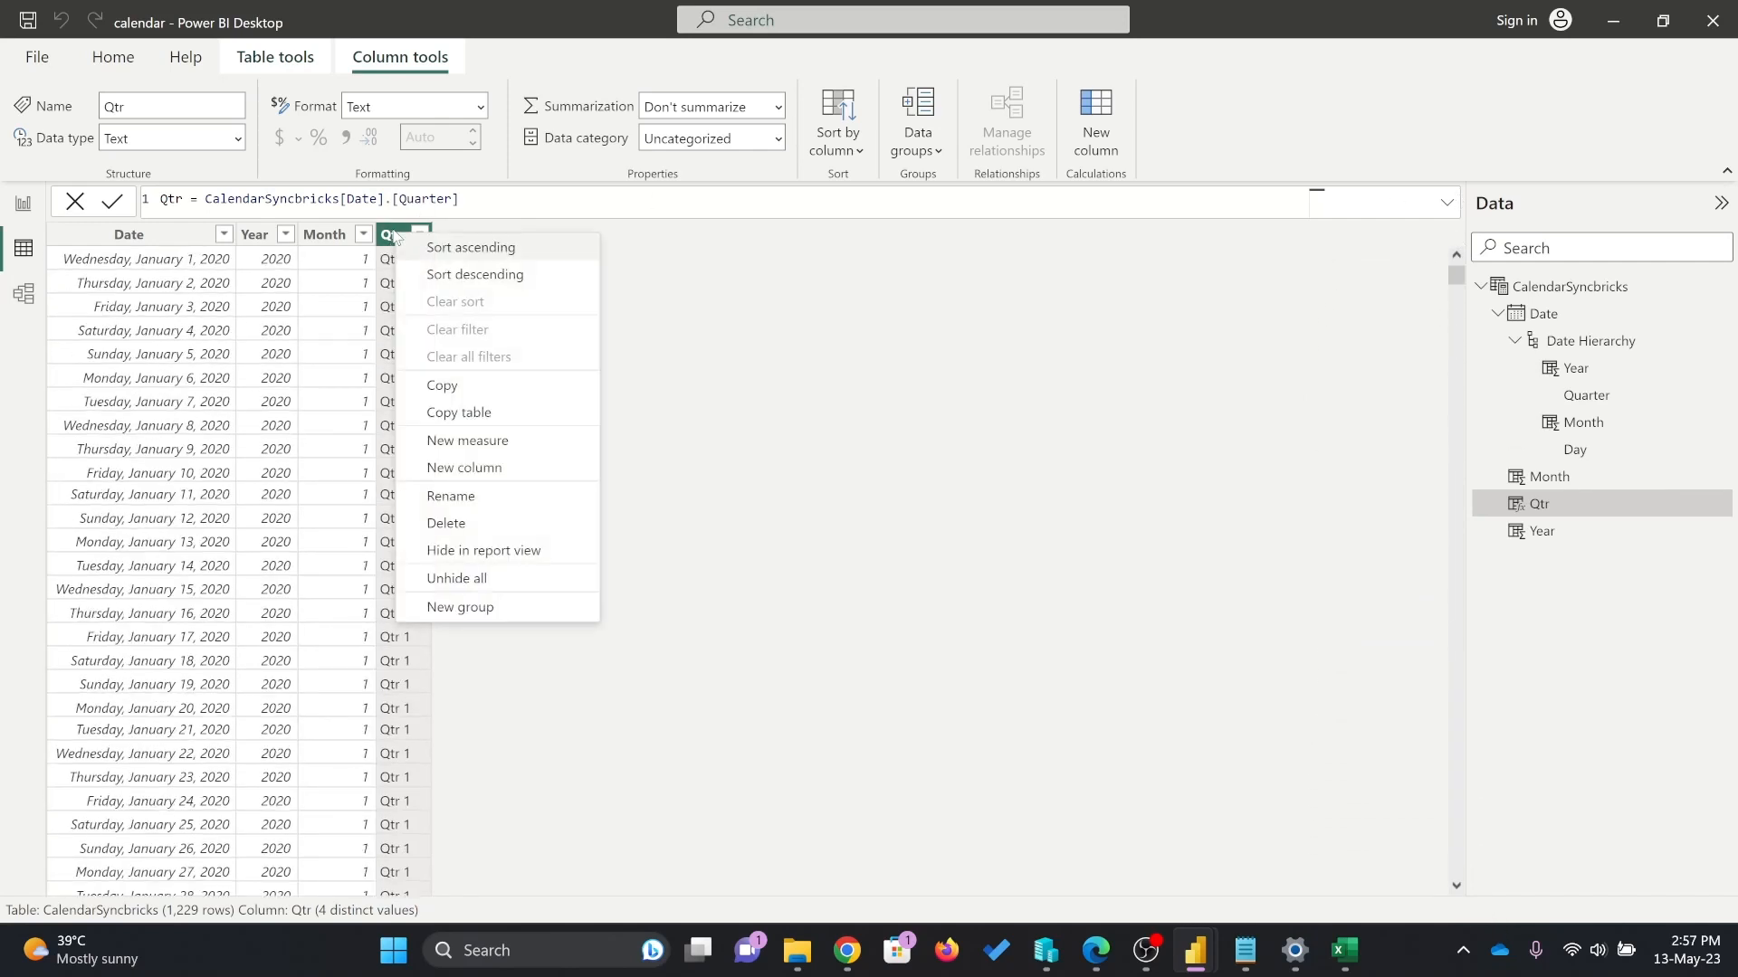
click(482, 469)
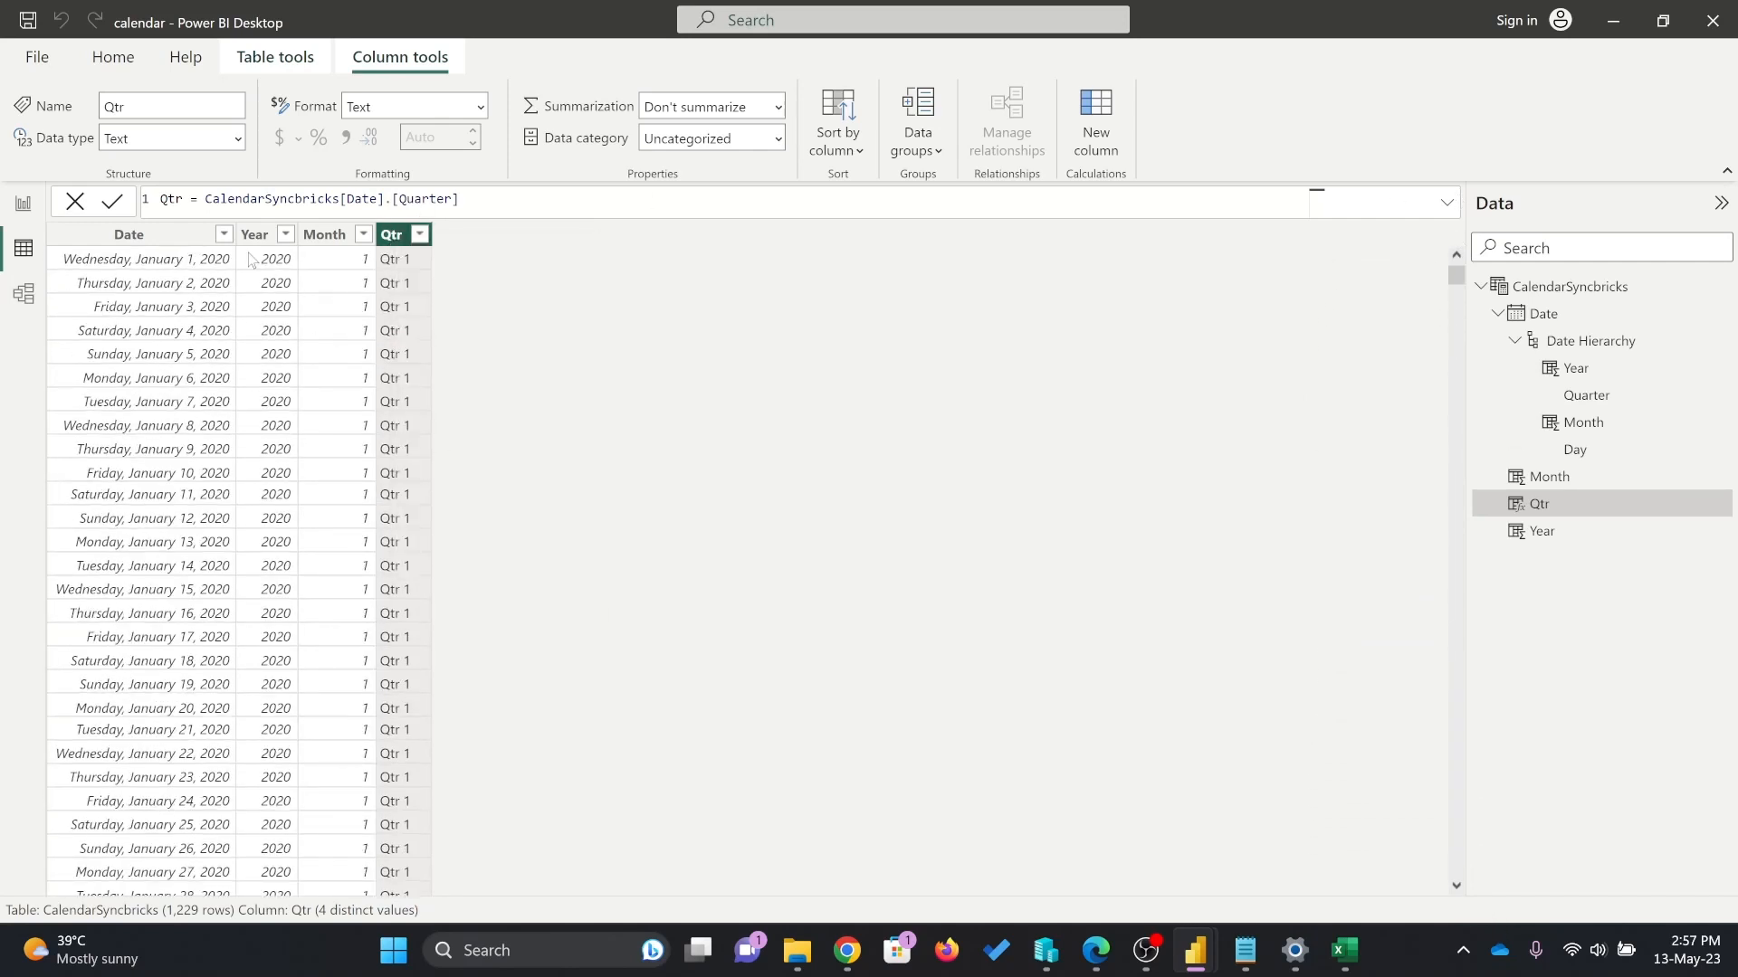
click(205, 199)
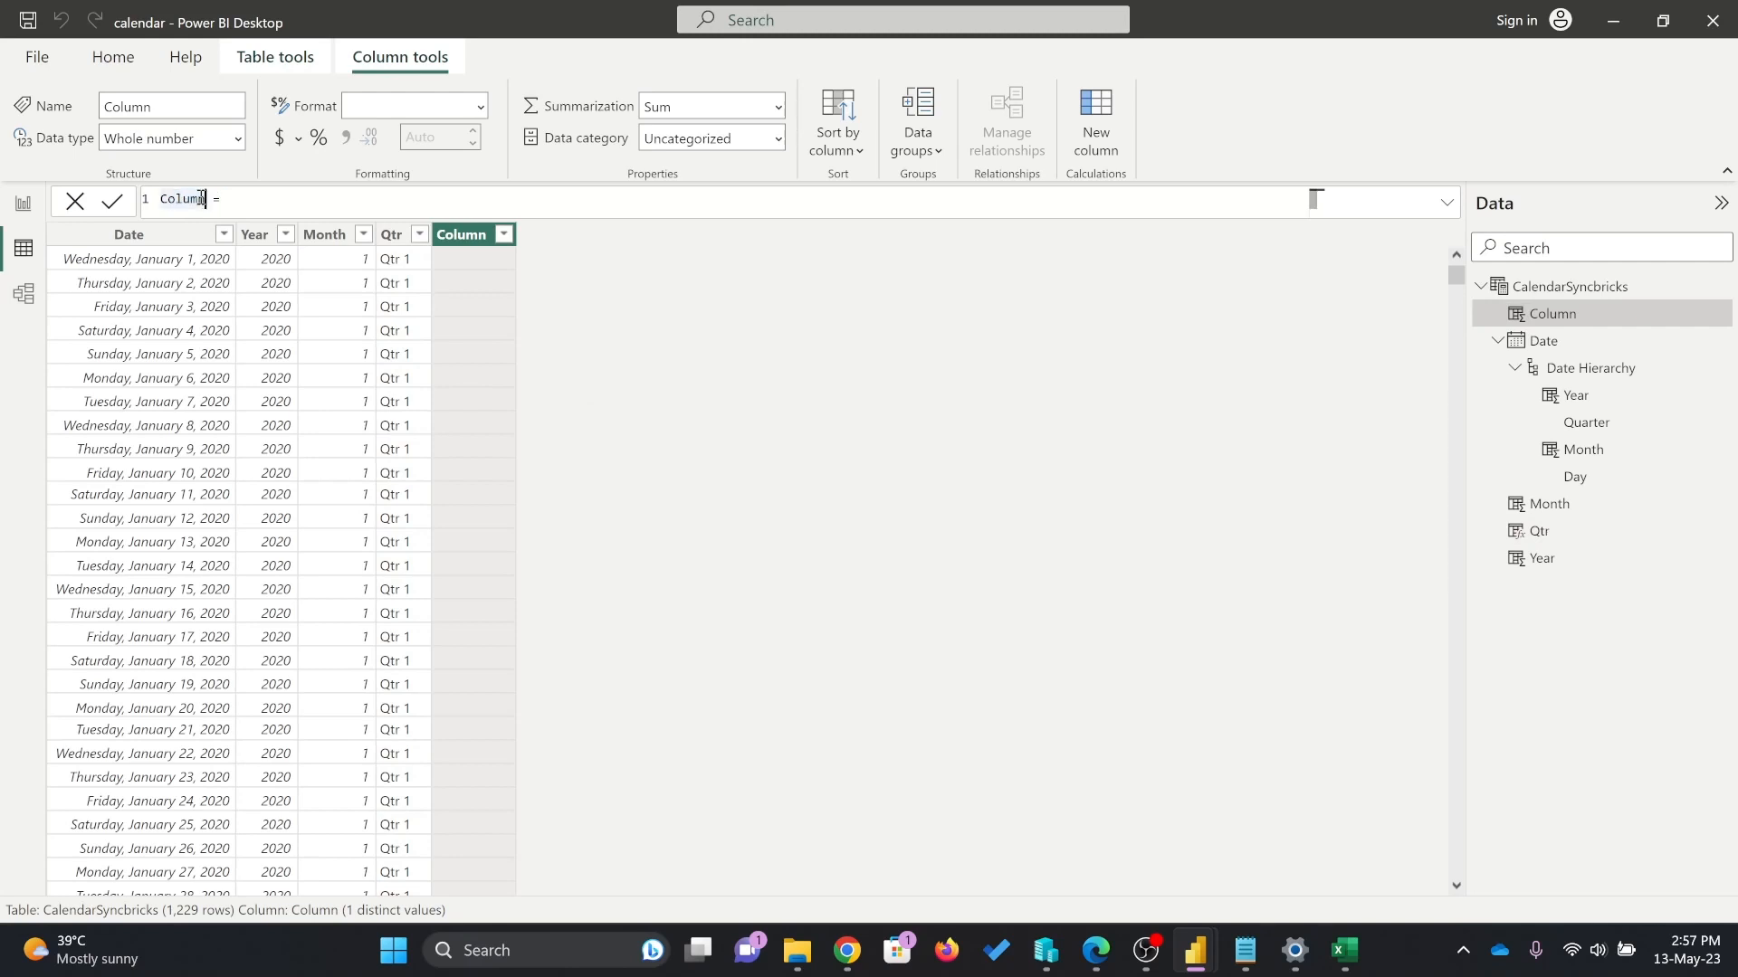
drag(202, 199, 136, 203)
text(isToday = ce)
Define the isToday column as CalendarSyncbricks[Date].[Date] = TODAY() and commit the formula.
key(BackSpace)
key(BackSpace)
text(ale)
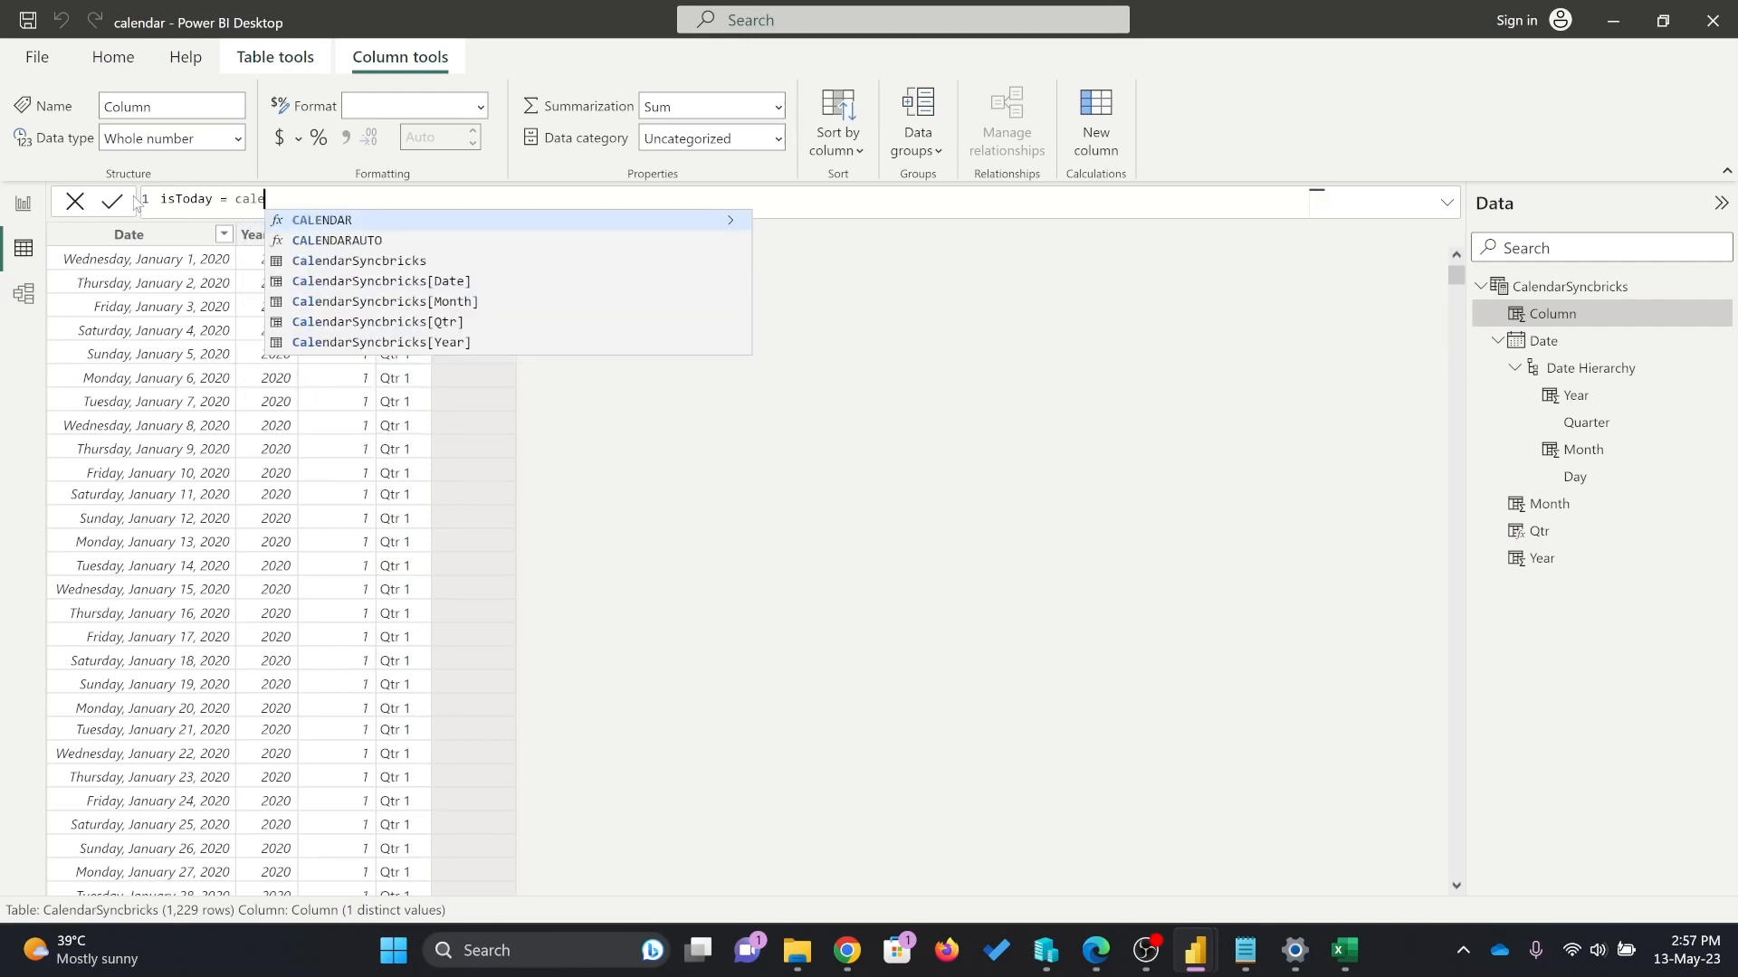
key(Down)
key(Down)
key(Down)
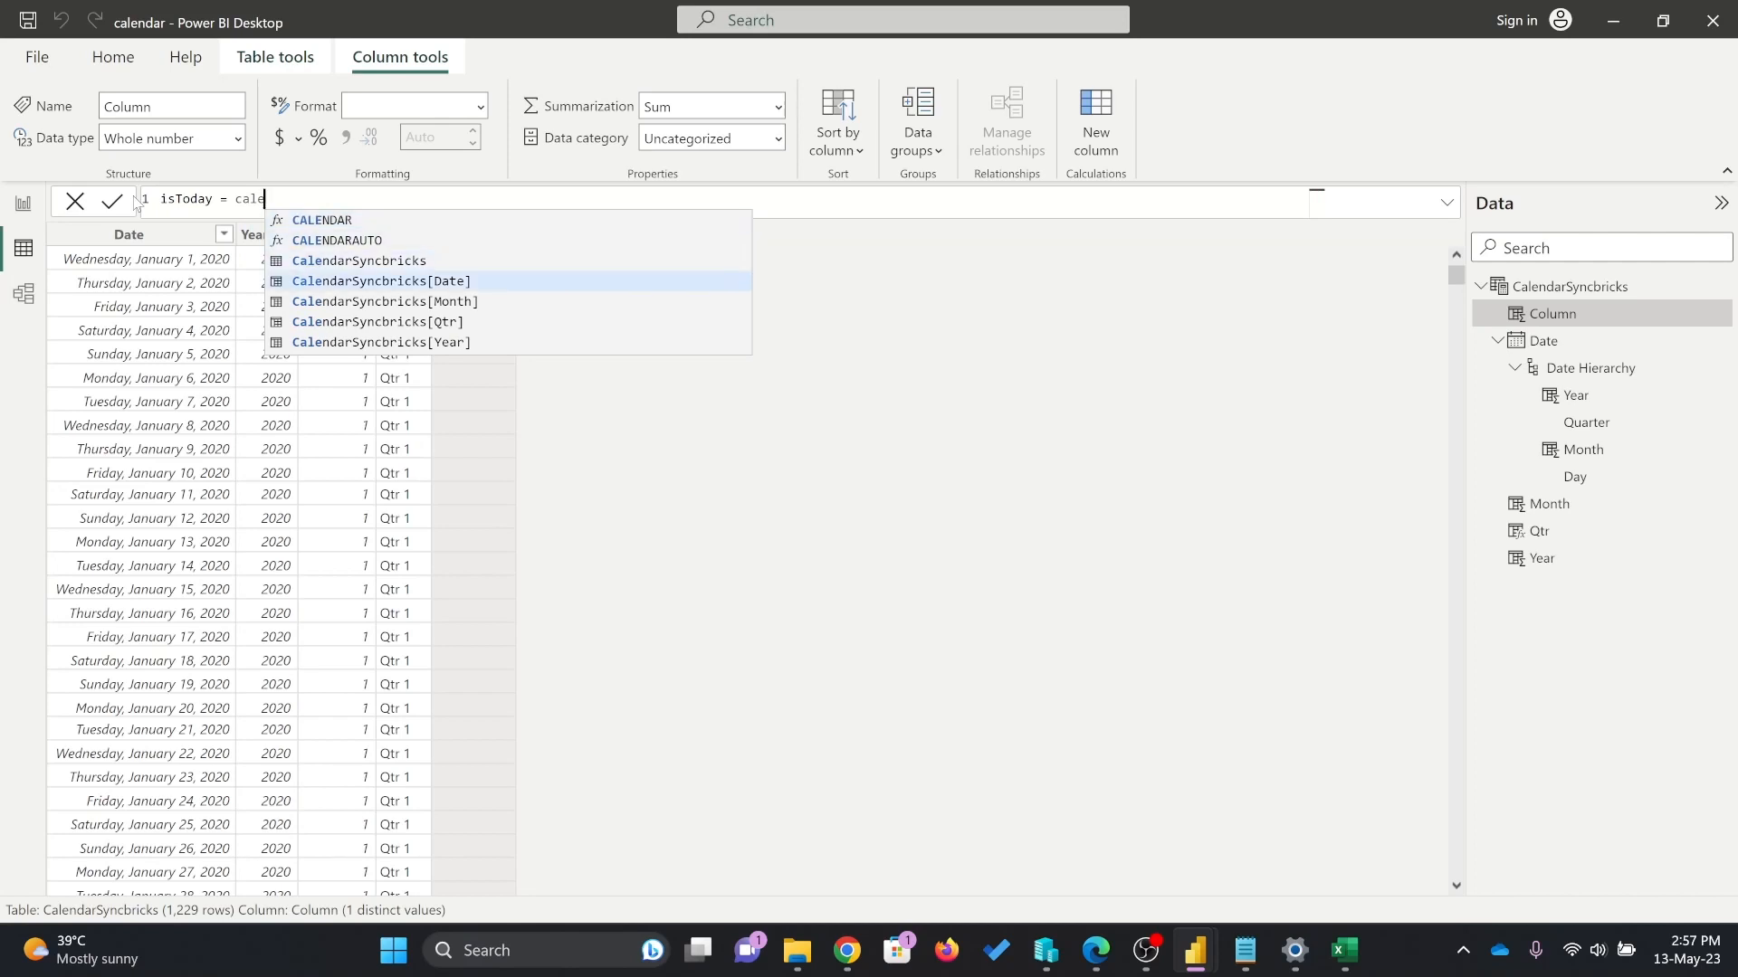
key(Tab)
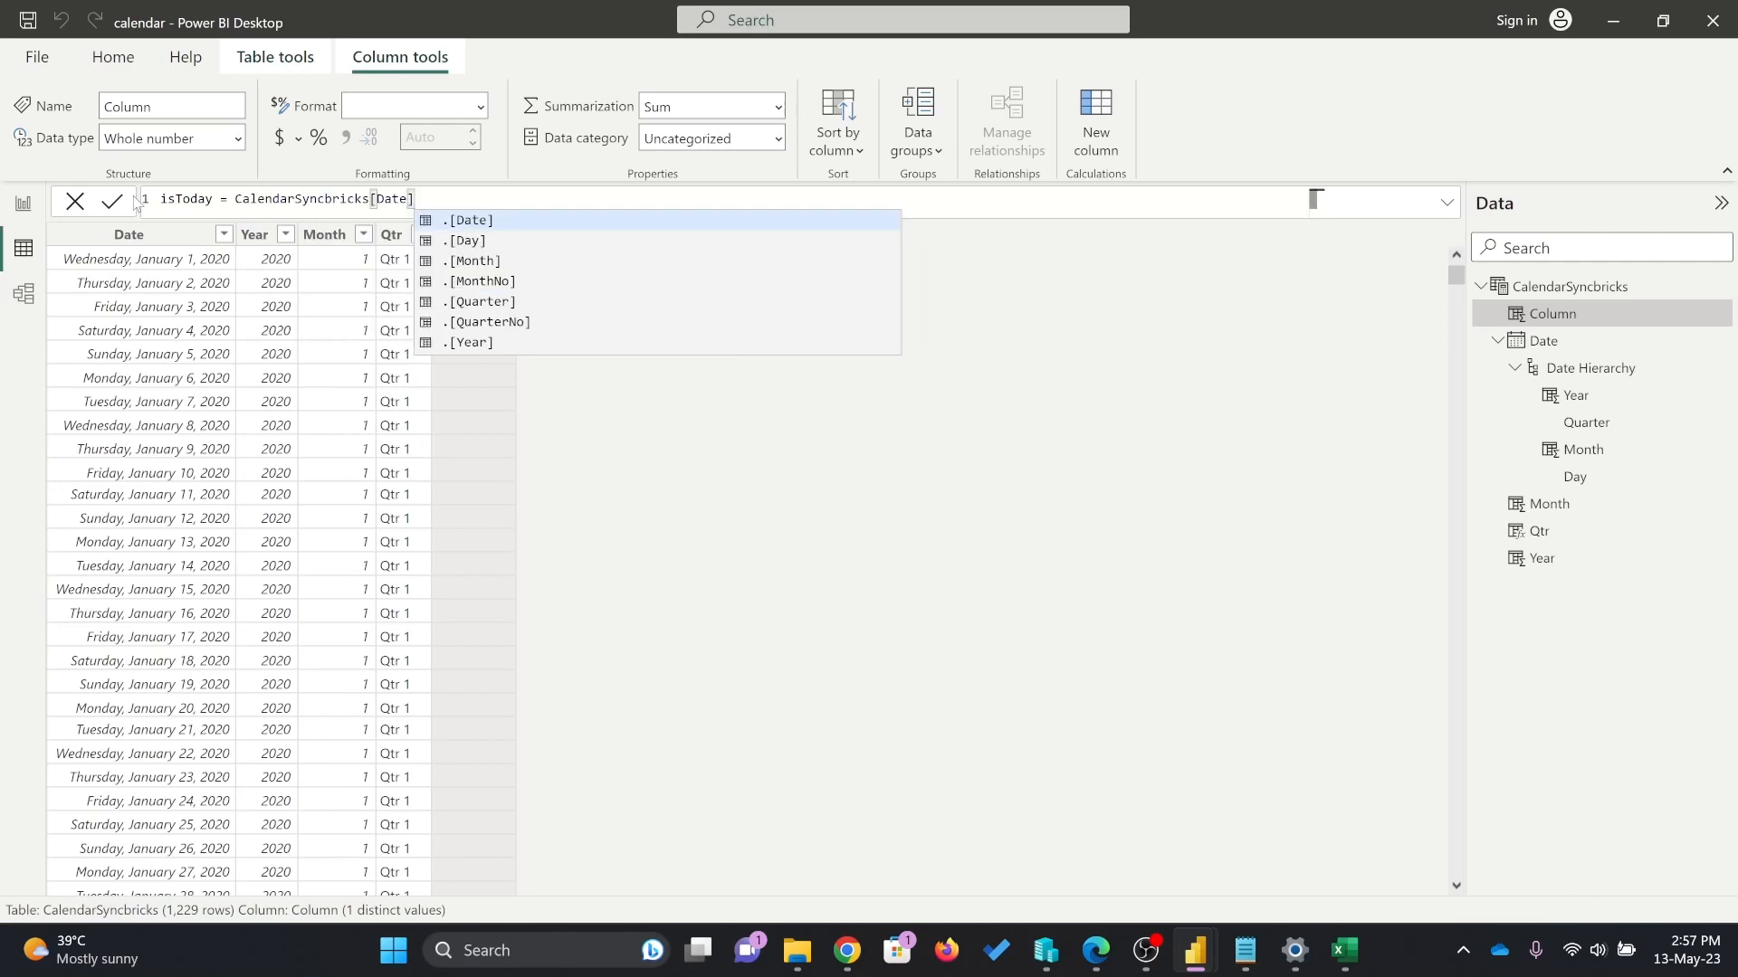
key(Tab)
text(= TODAY())
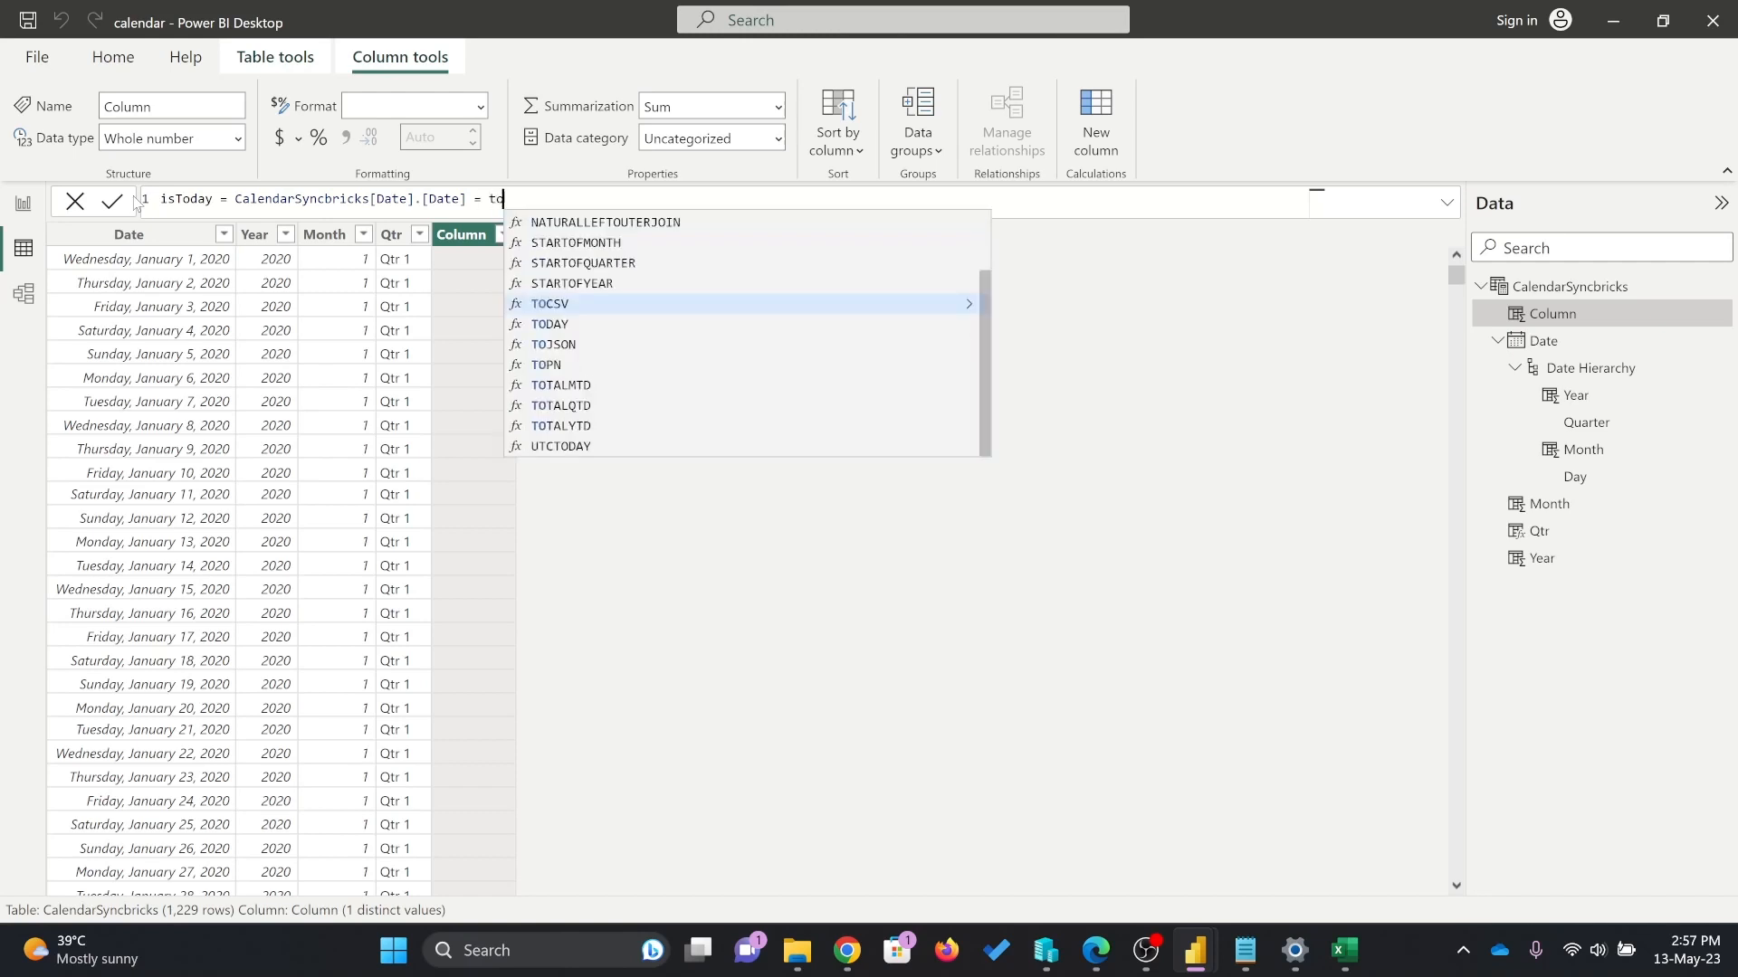
key(Return)
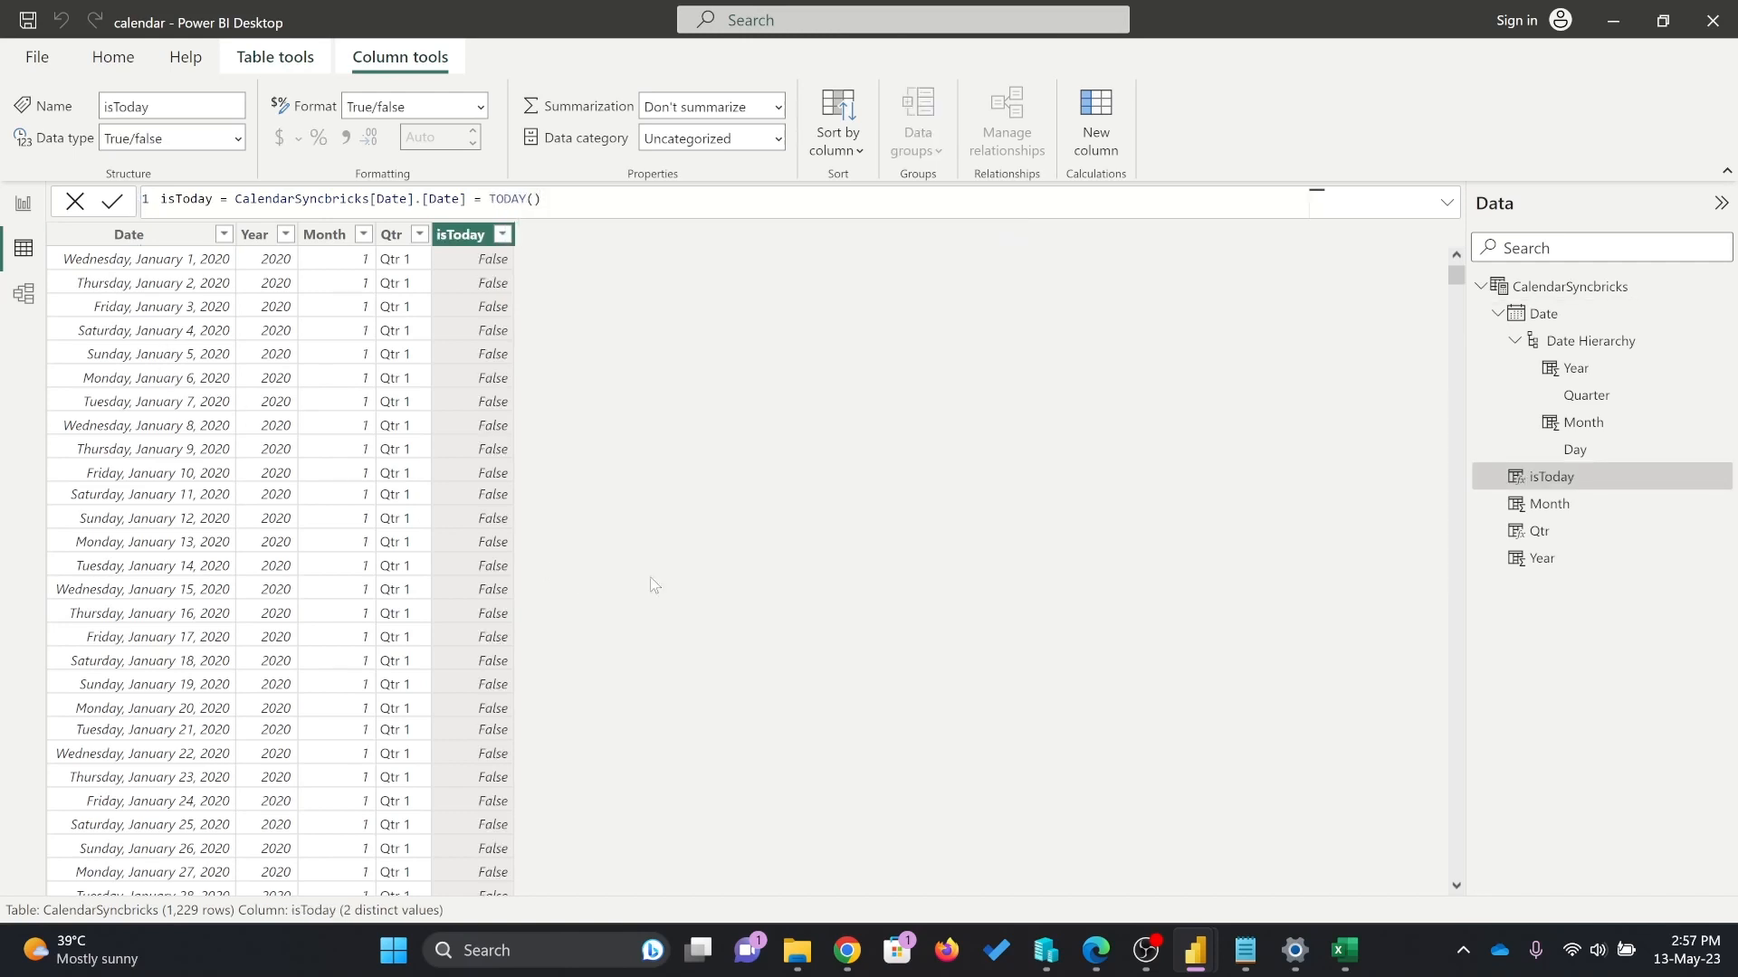
Check isToday on the table's last date and wrap its comparison in an IF returning "Yes" or "No".
drag(1455, 274, 1456, 866)
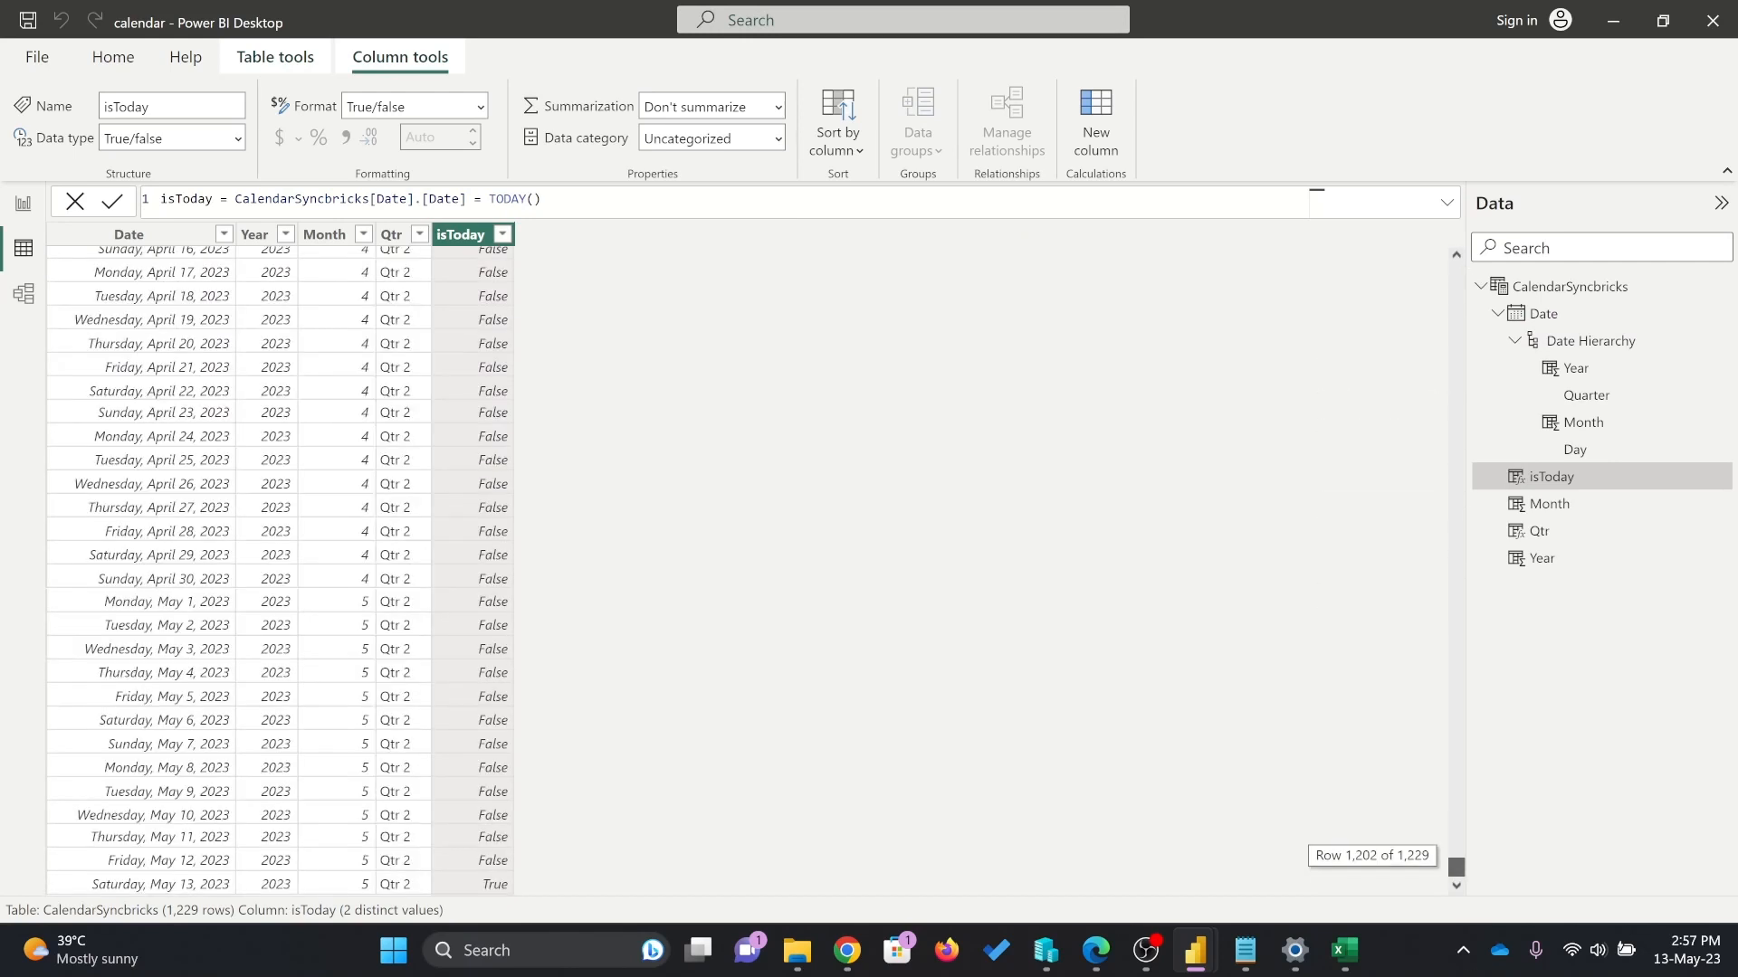
drag(1473, 931, 1425, 914)
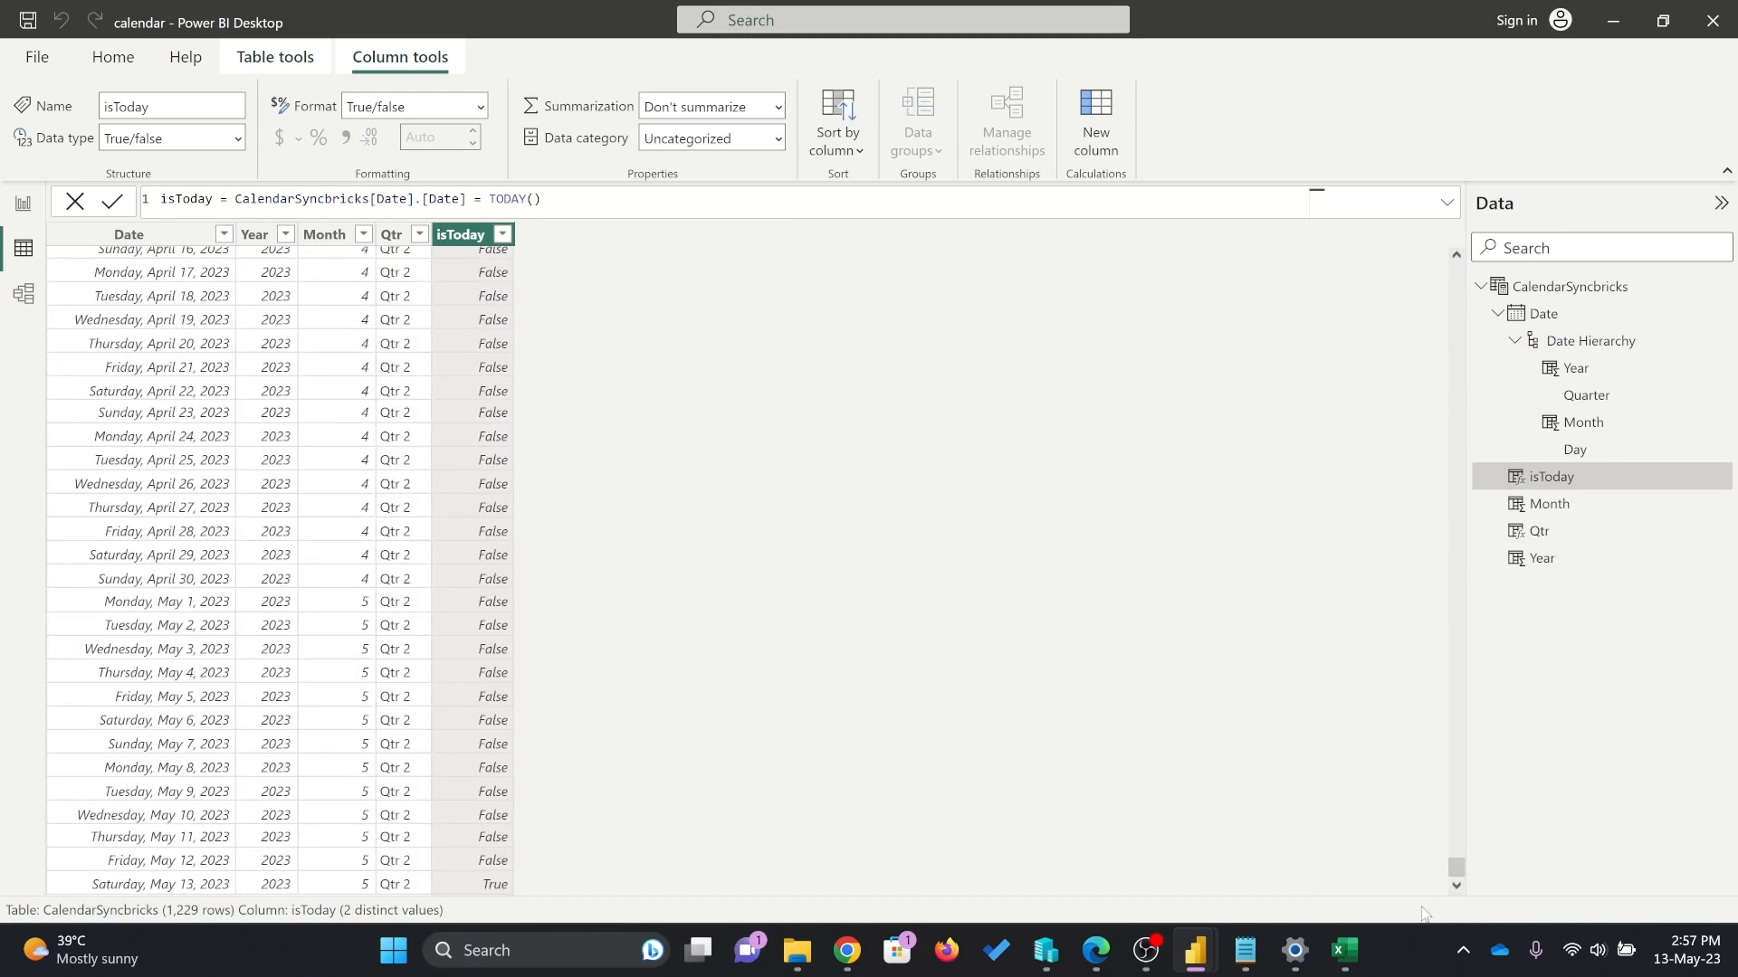
click(471, 883)
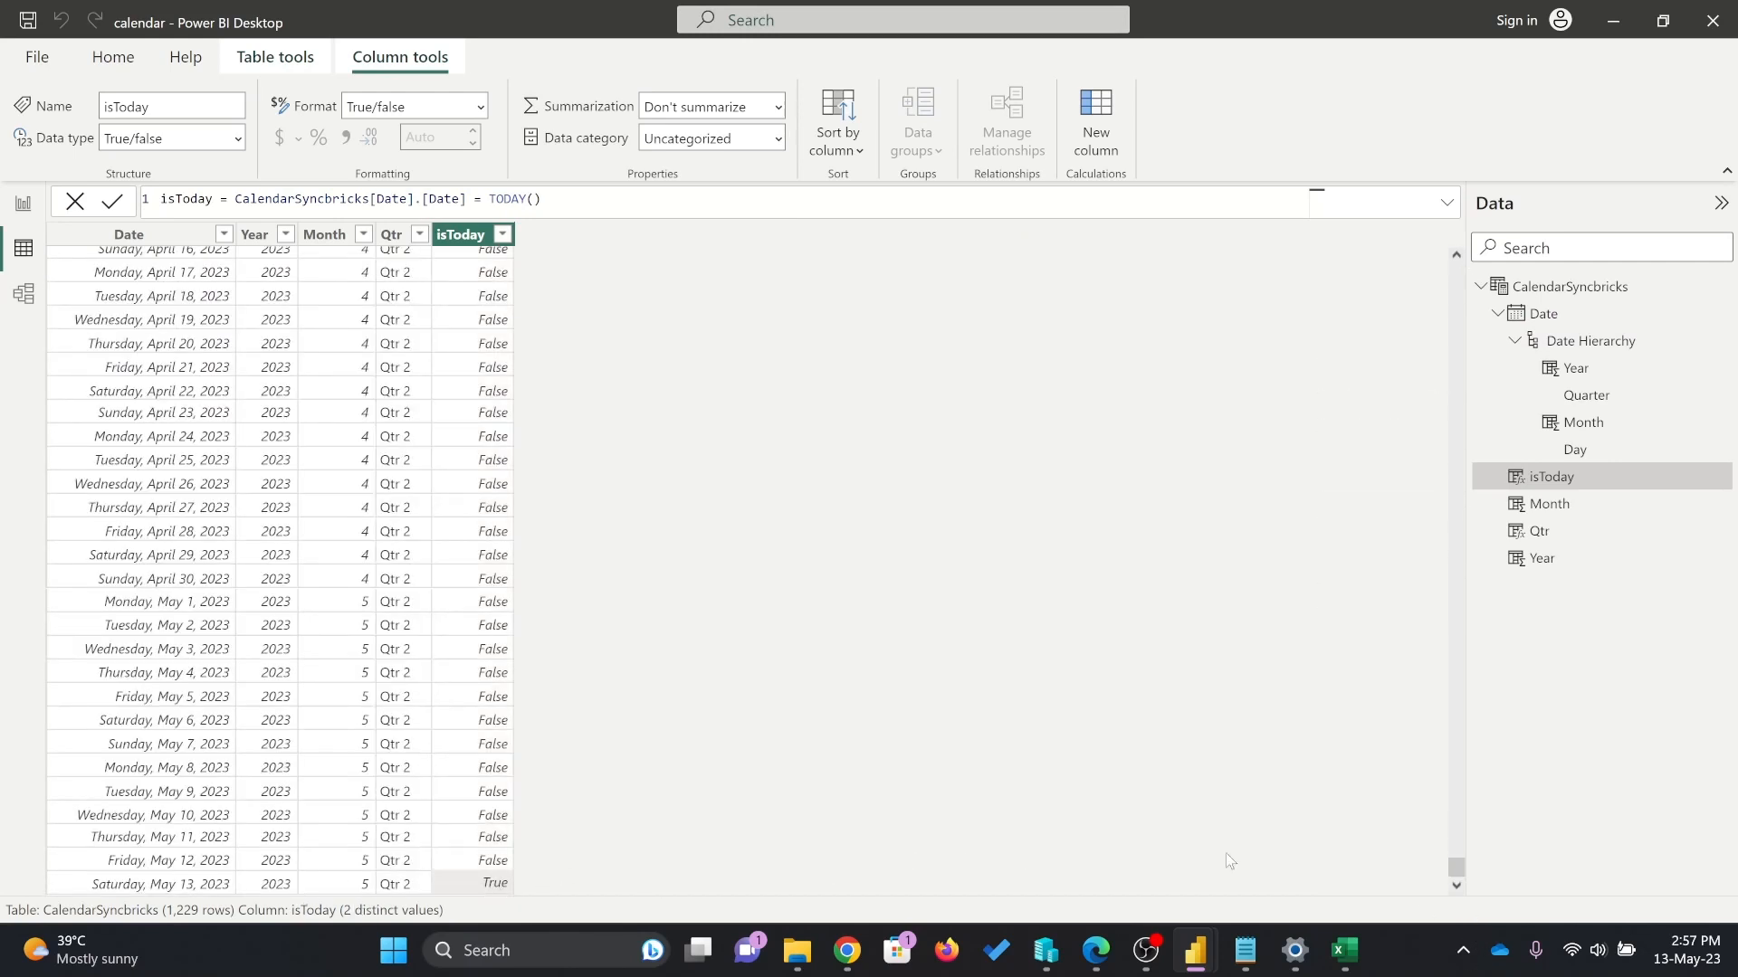
drag(1450, 866, 1455, 271)
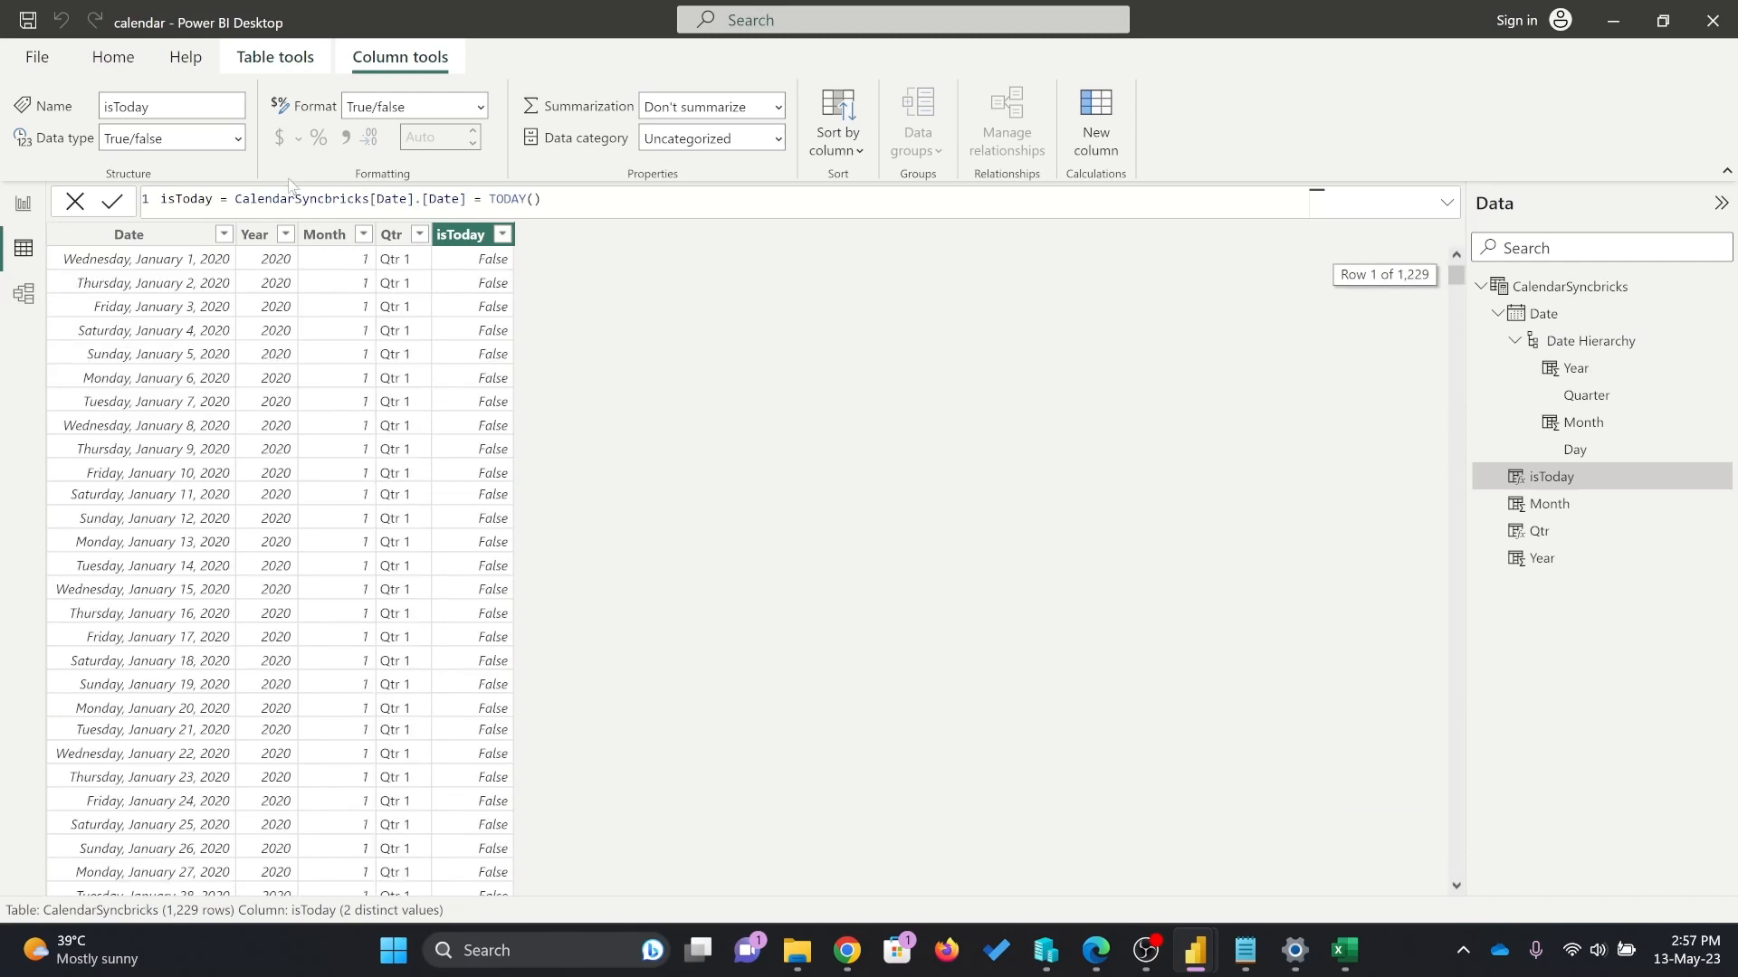
double_click(237, 199)
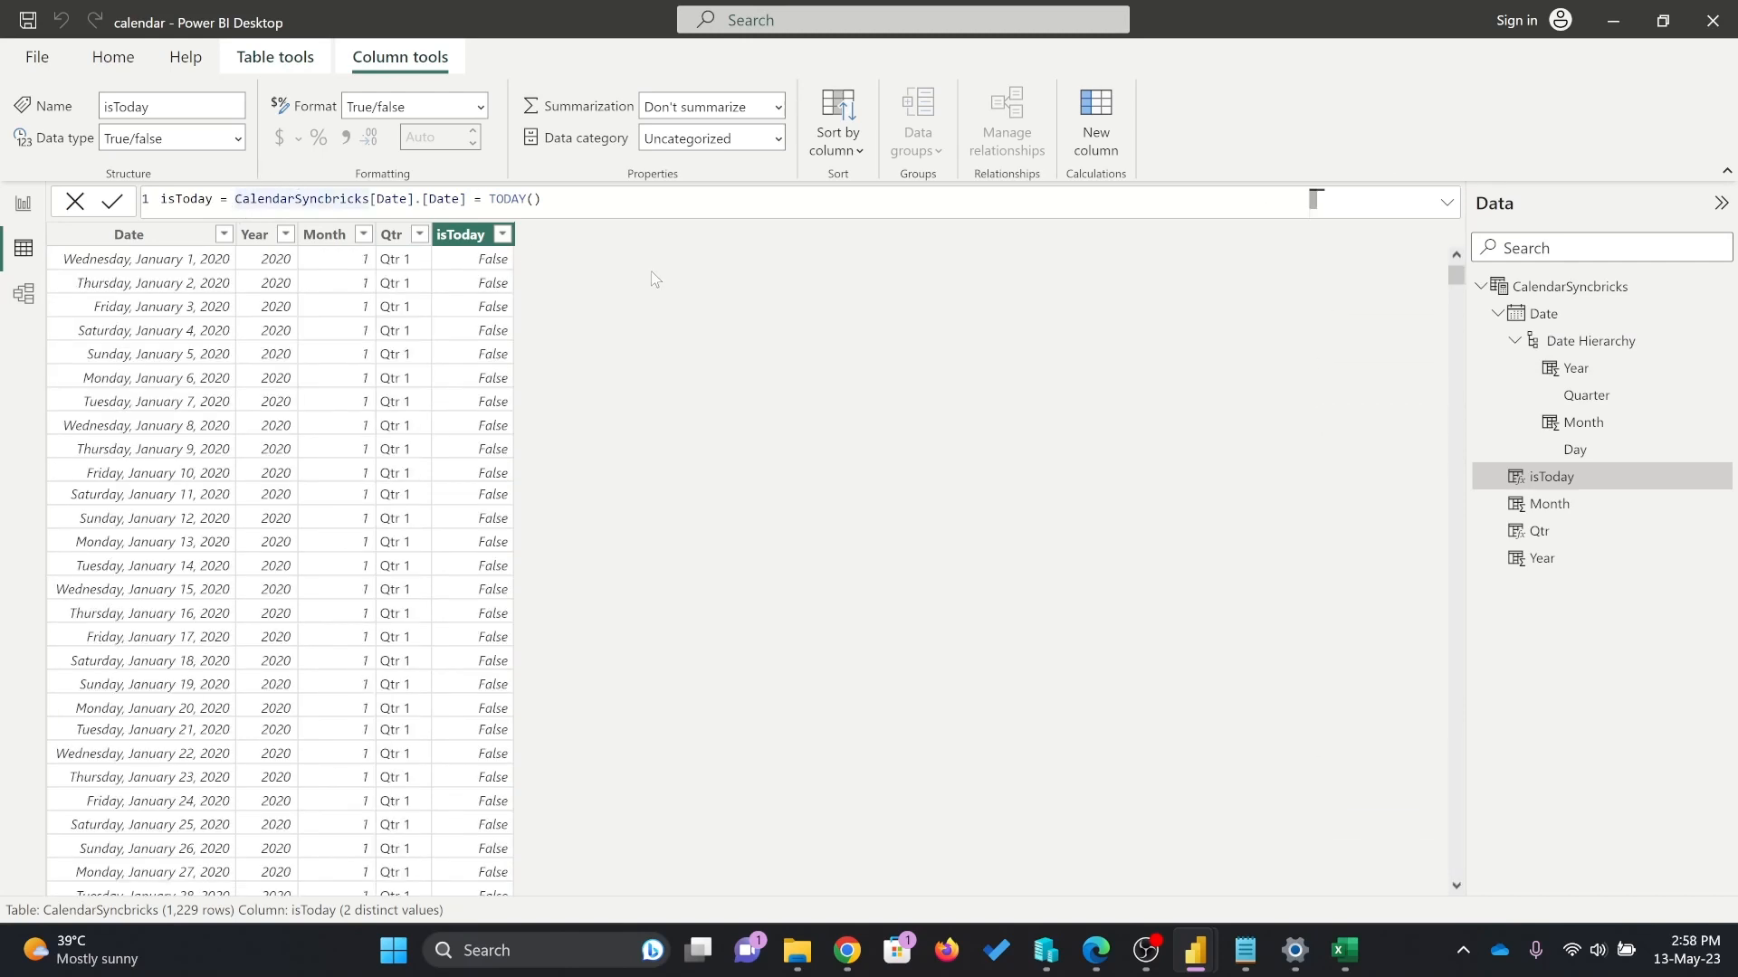
text(if()
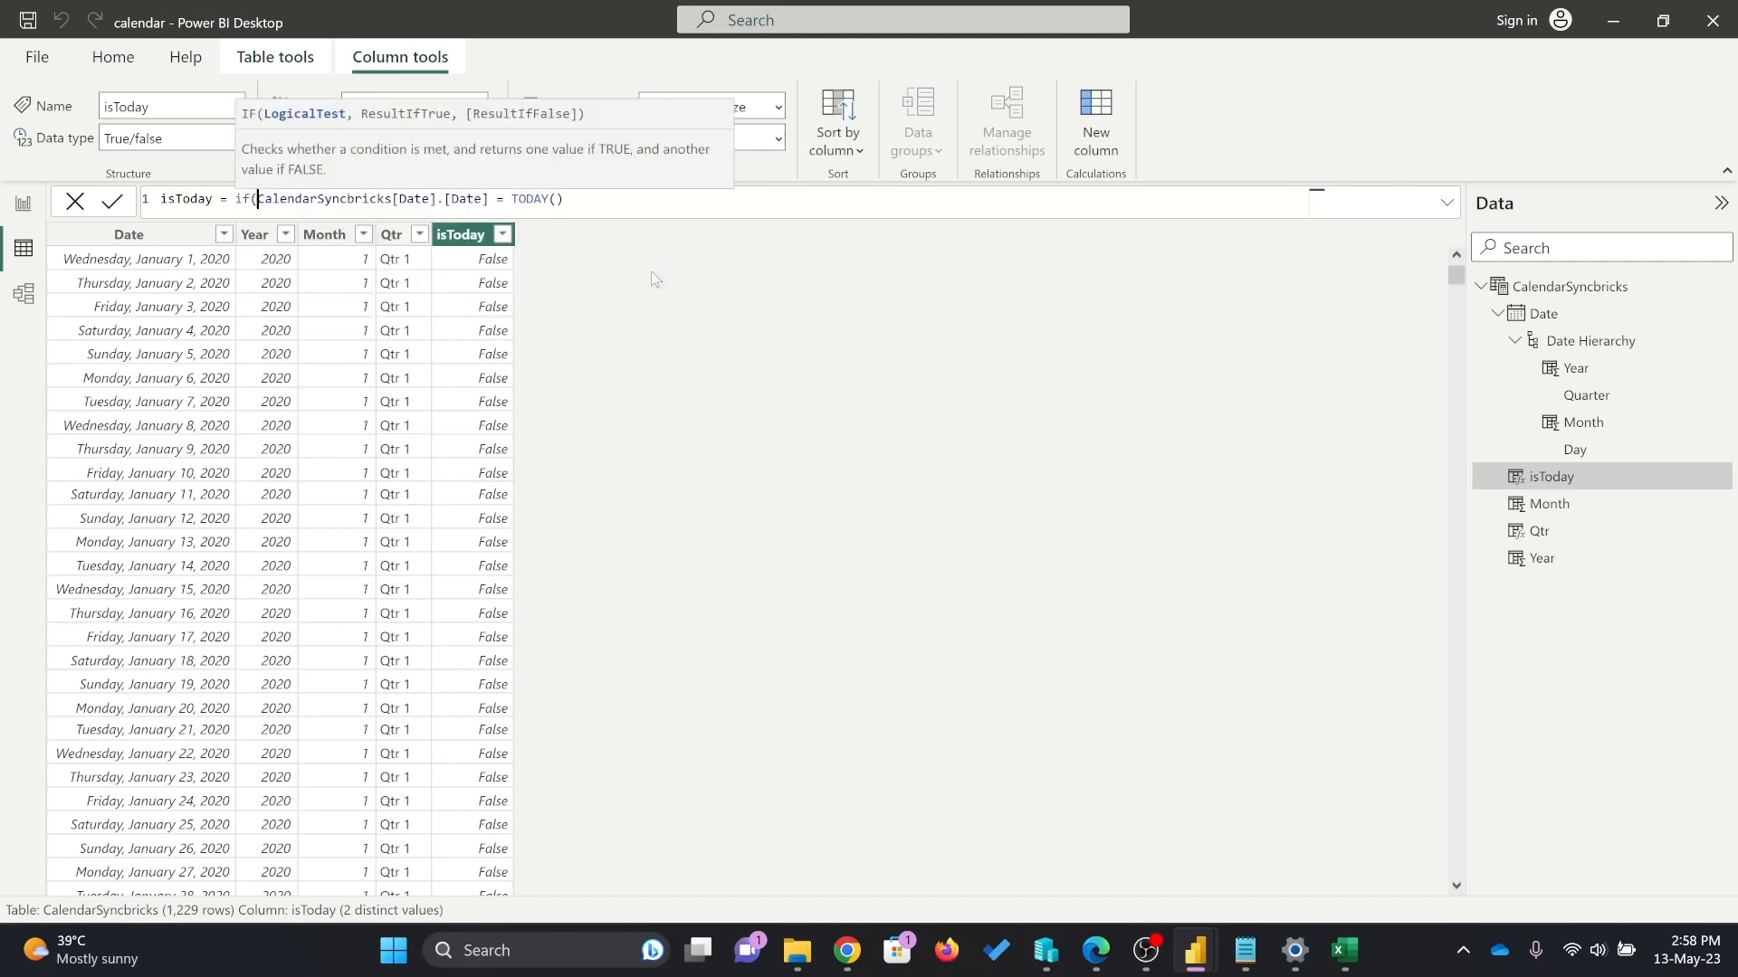
click(600, 201)
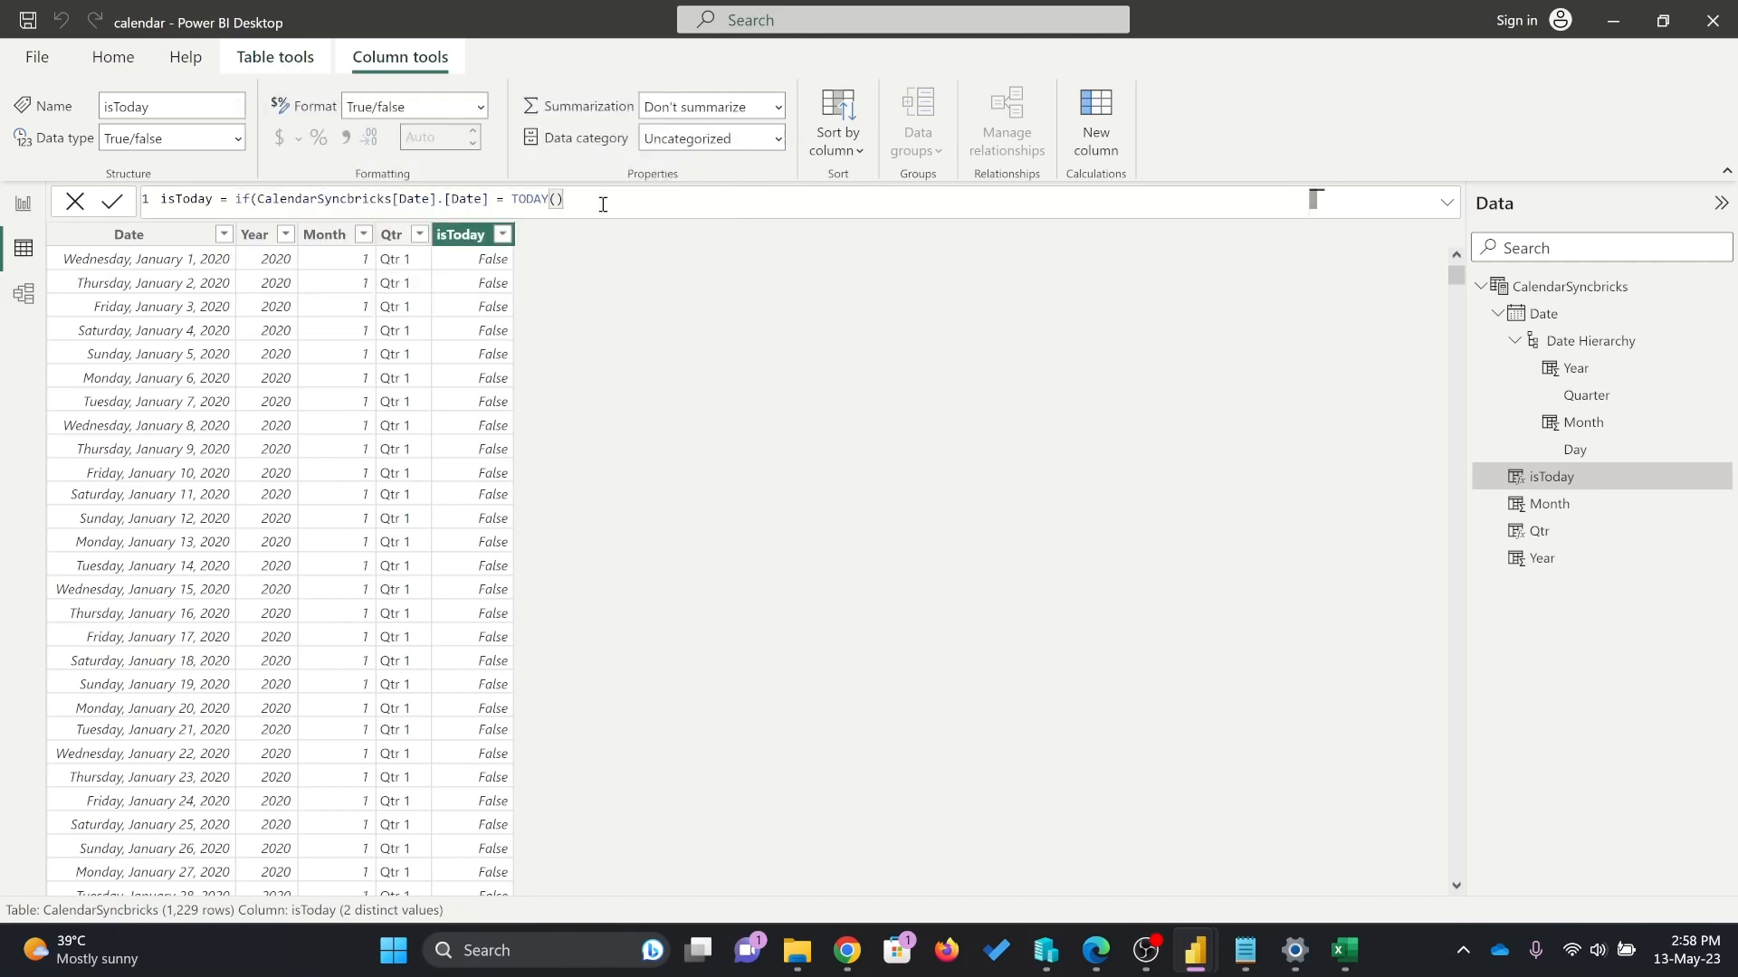
text(,"Ye)
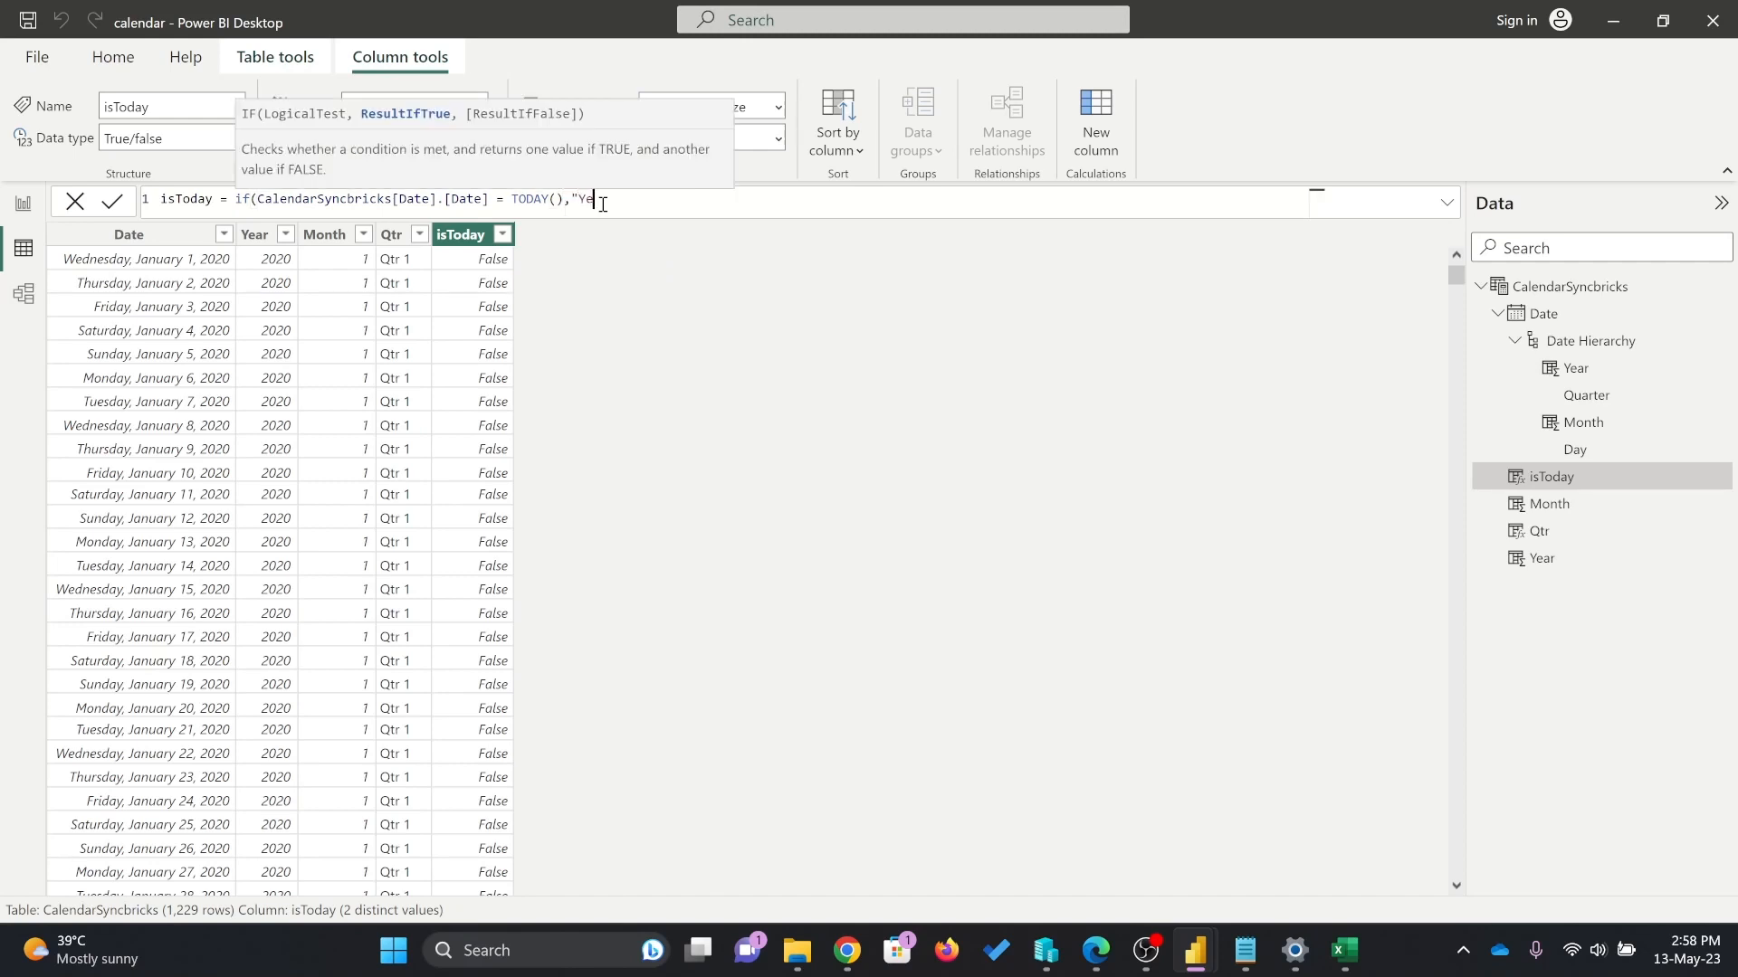
text(s","No"))
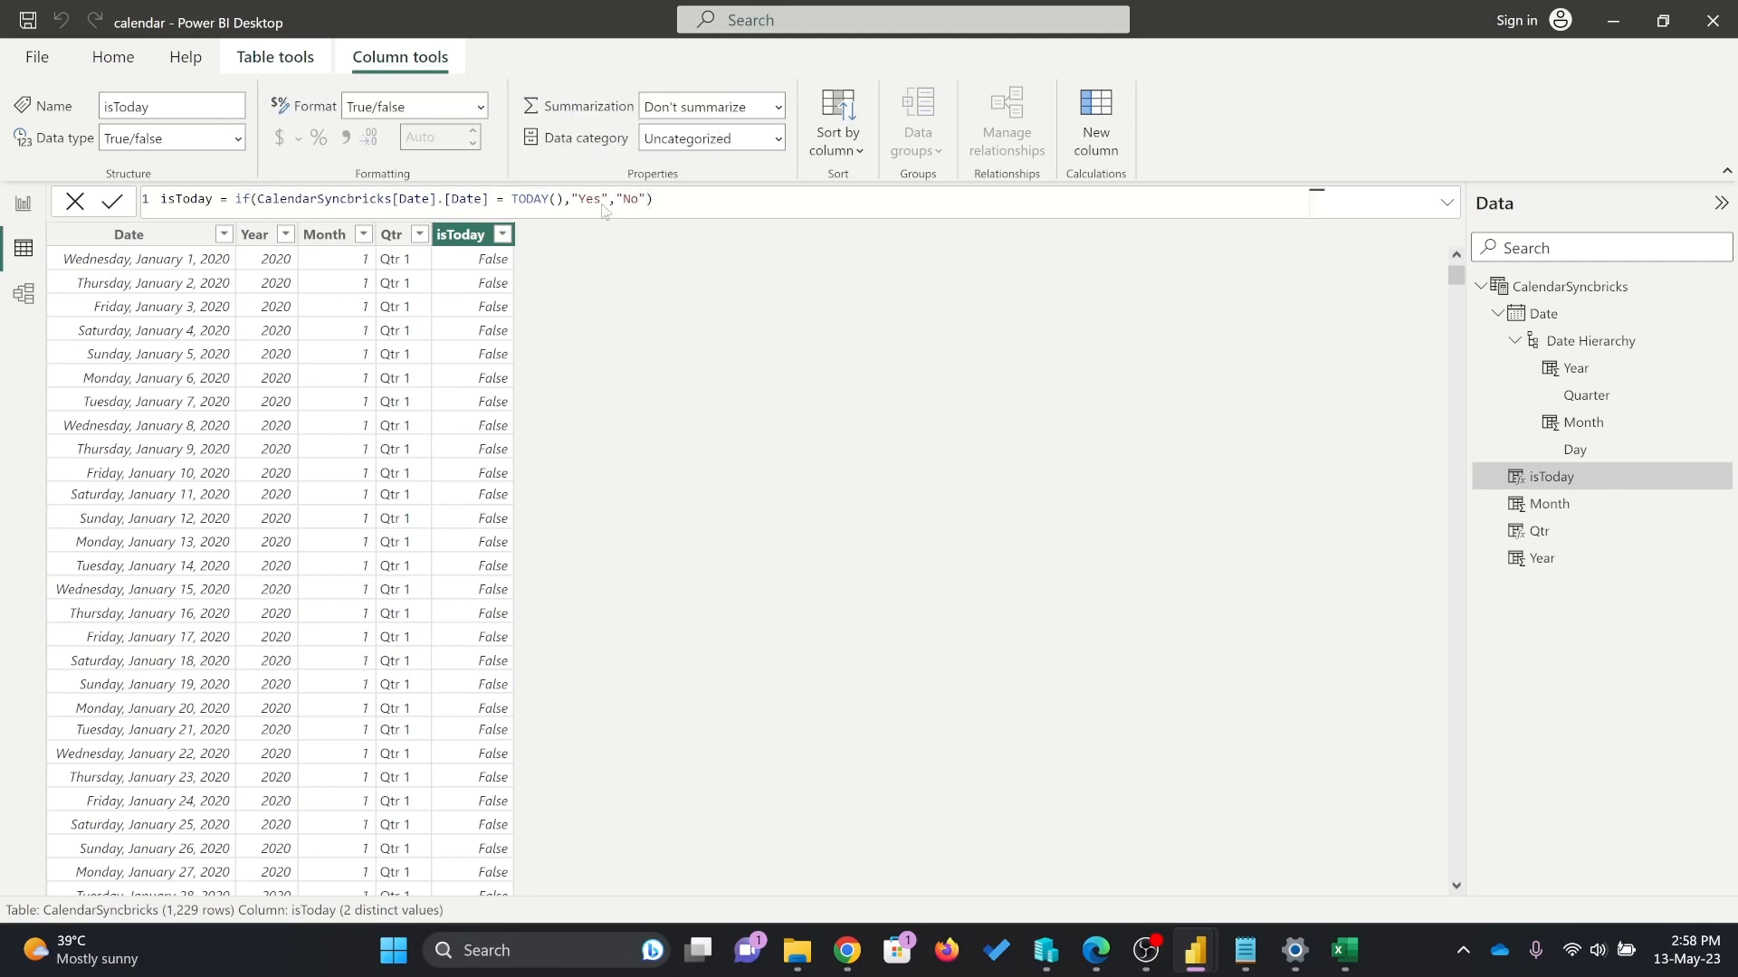
key(Return)
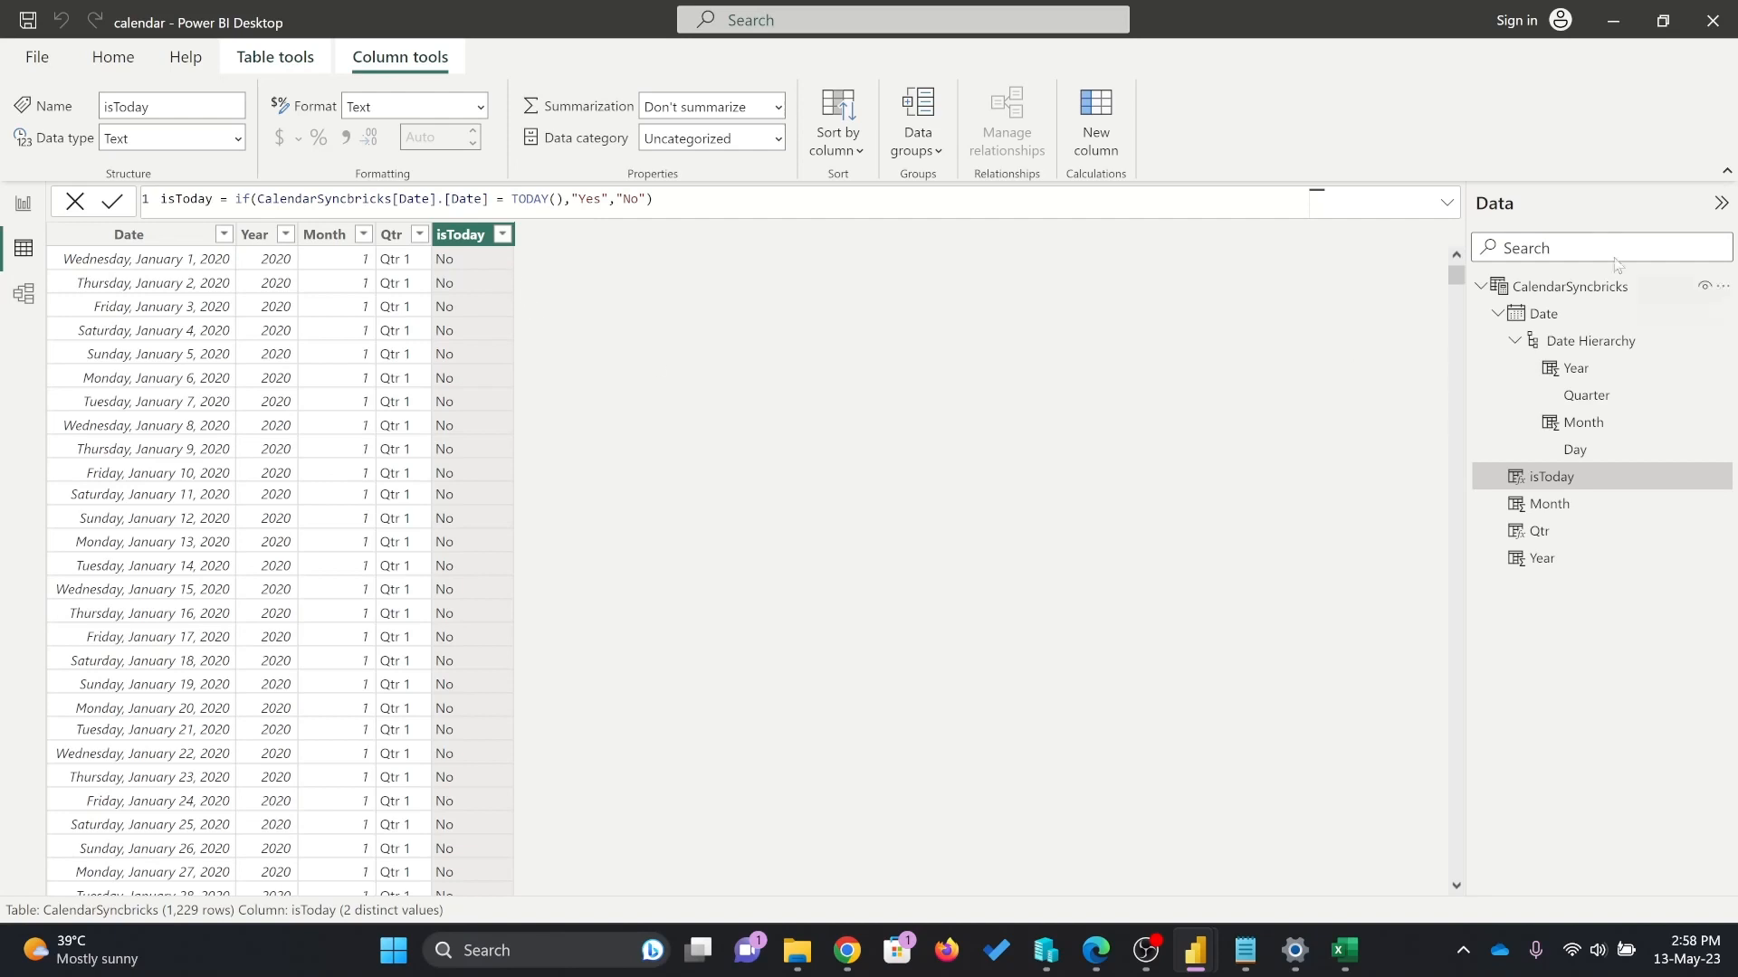
Replace the IF results in the isToday formula with the text values "1" and "0".
mouse_move(1456, 276)
mouse_down()
mouse_move(1459, 887)
mouse_move(1456, 273)
mouse_up()
click(594, 198)
key(BackSpace)
key(BackSpace)
text(1)
key(Right)
key(Right)
key(Right)
key(Right)
key(Right)
key(BackSpace)
key(BackSpace)
text(0)
key(Return)
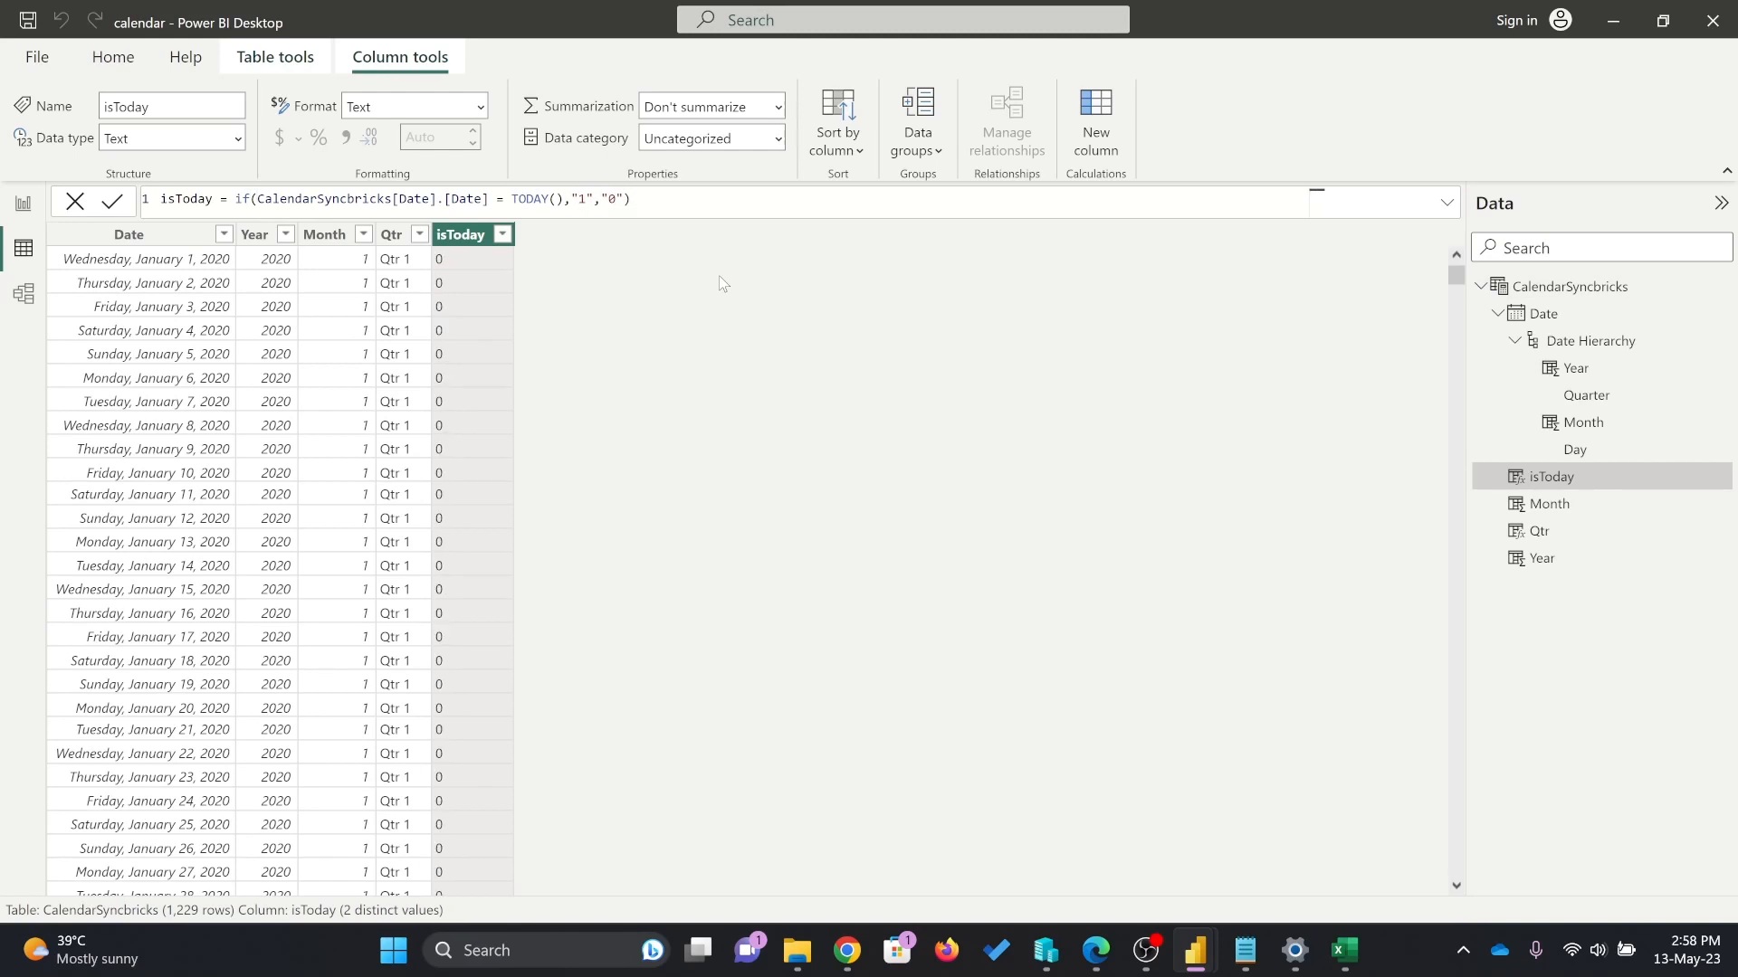
Change the isToday formula's IF results to the unquoted numbers 1 and 0 and commit it.
click(574, 200)
key(shift+Right)
key(shift+Right)
key(shift+Right)
key(shift+Right)
key(shift+Right)
key(shift+Right)
key(shift+Right)
key(shift+Right)
text(1,0))
key(Return)
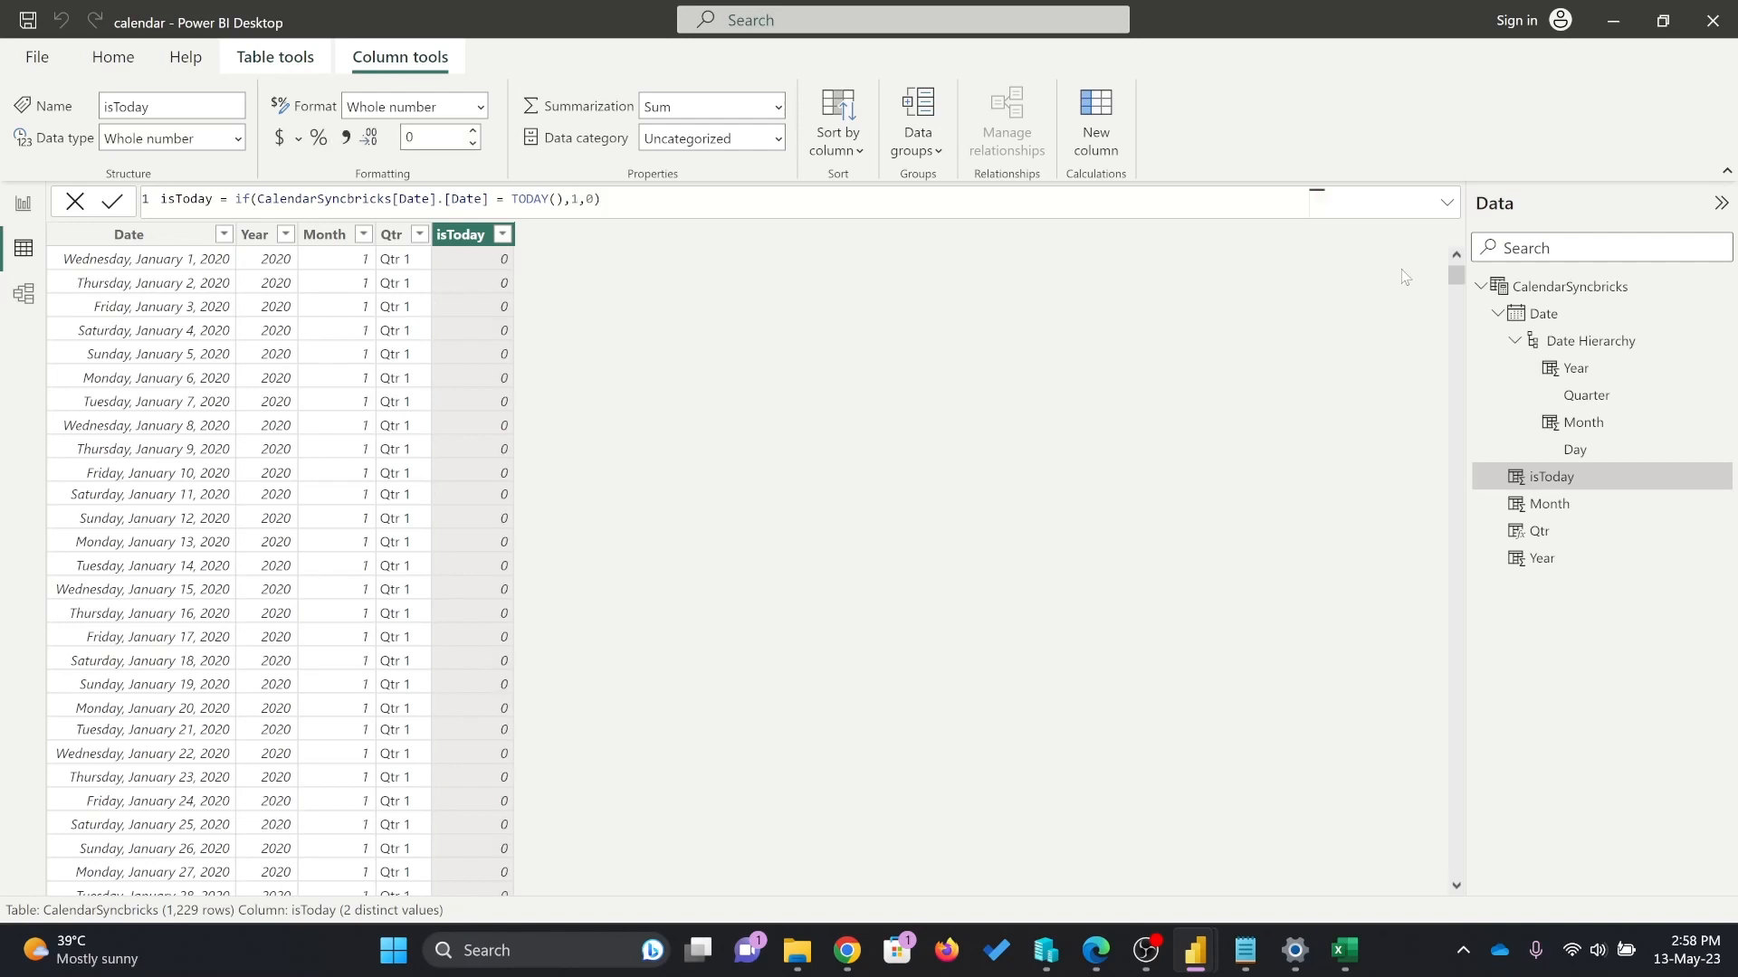
Strip the IF and TODAY() comparison from the isToday formula, leaving only CalendarSyncbricks[Date].[Date], and commit it.
drag(1457, 284, 1457, 866)
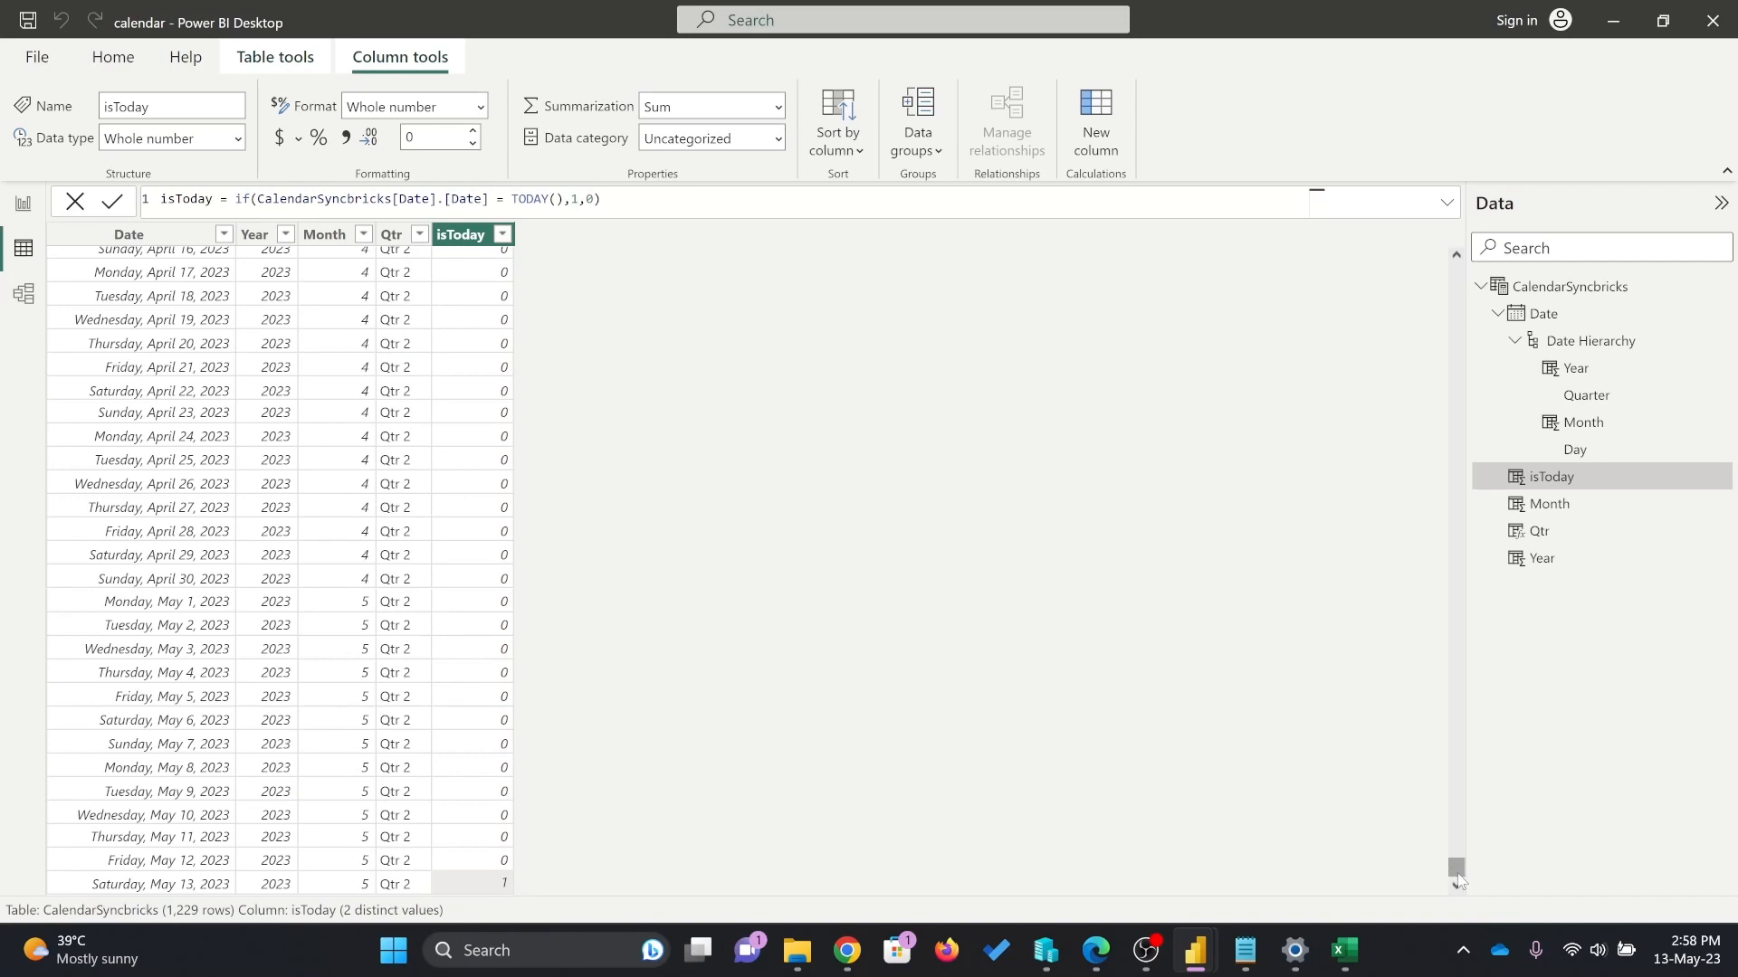
key(BackSpace)
key(BackSpace)
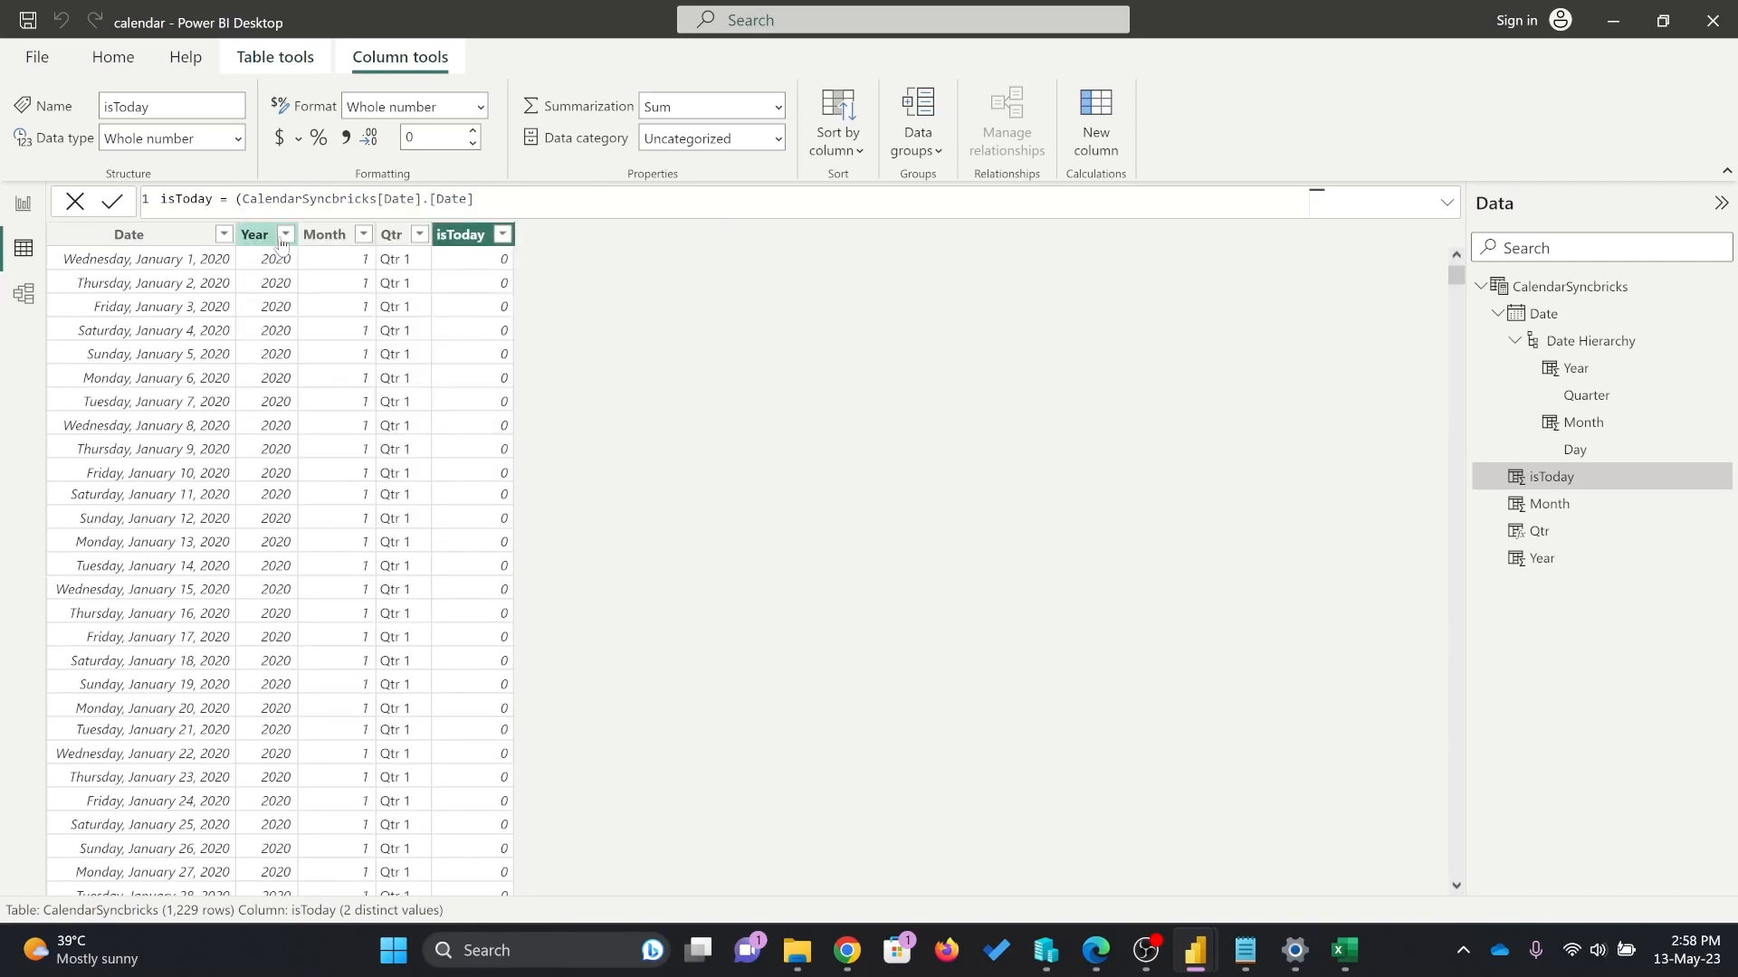
key(Delete)
key(Return)
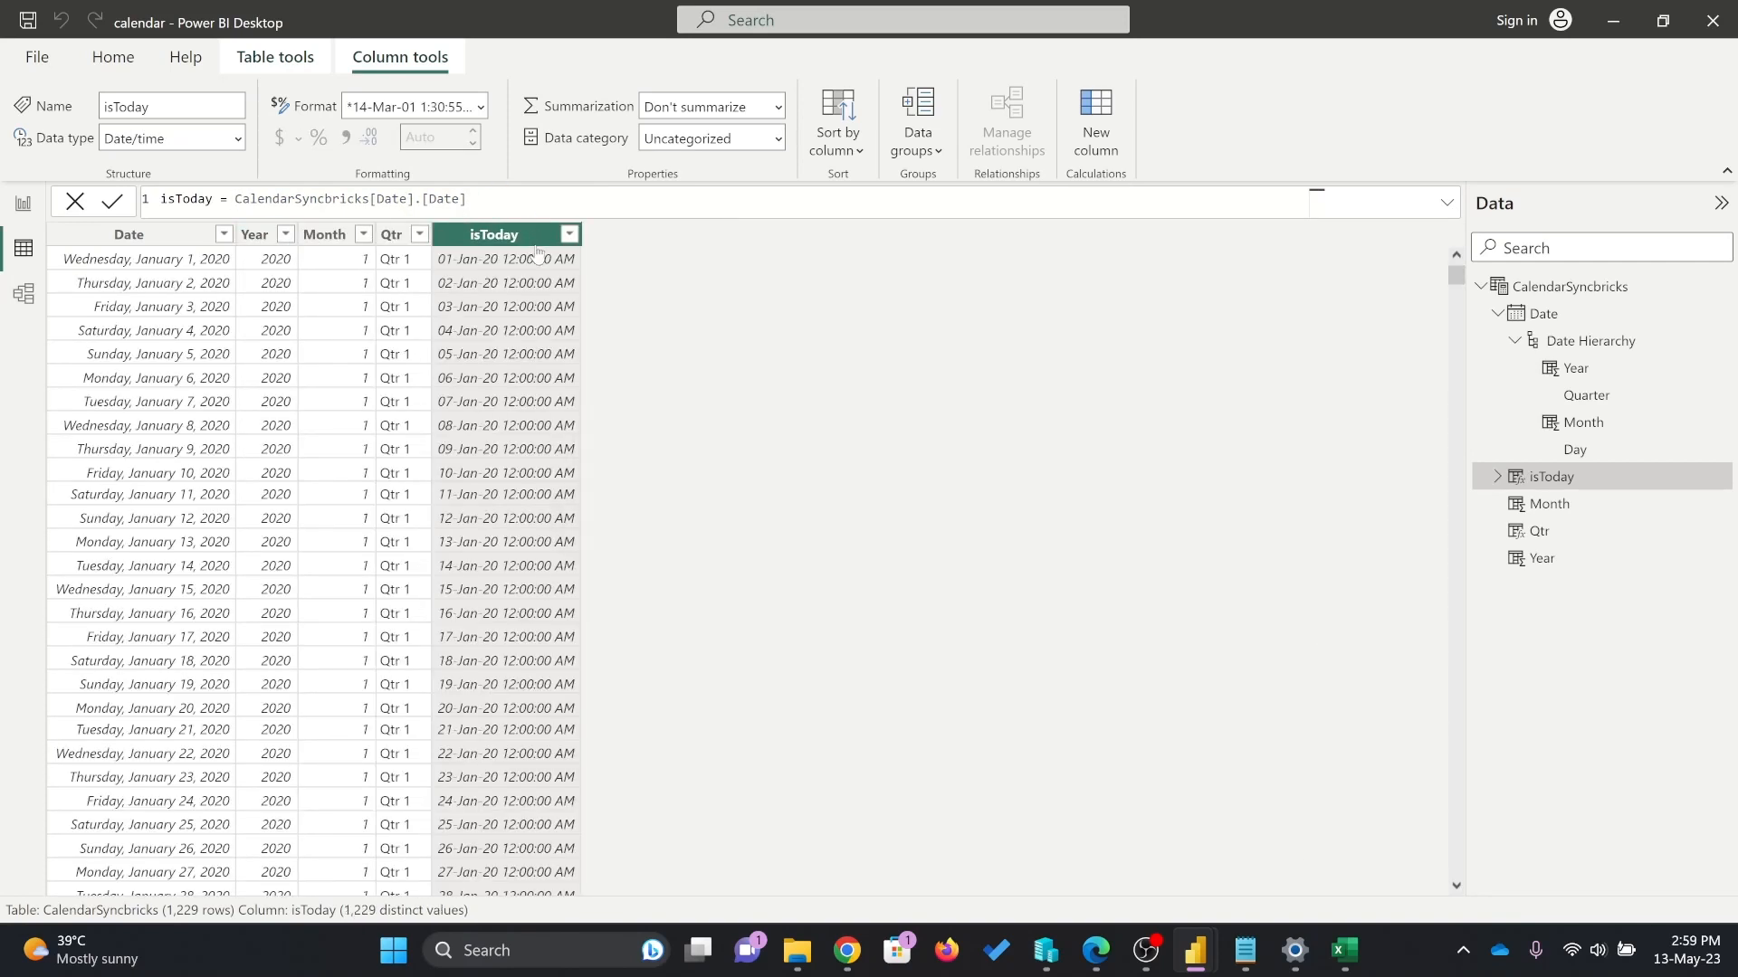
Append = TODAY() to the isToday formula so it compares CalendarSyncbricks[Date].[Date] with today, and commit it.
text(= TODAY())
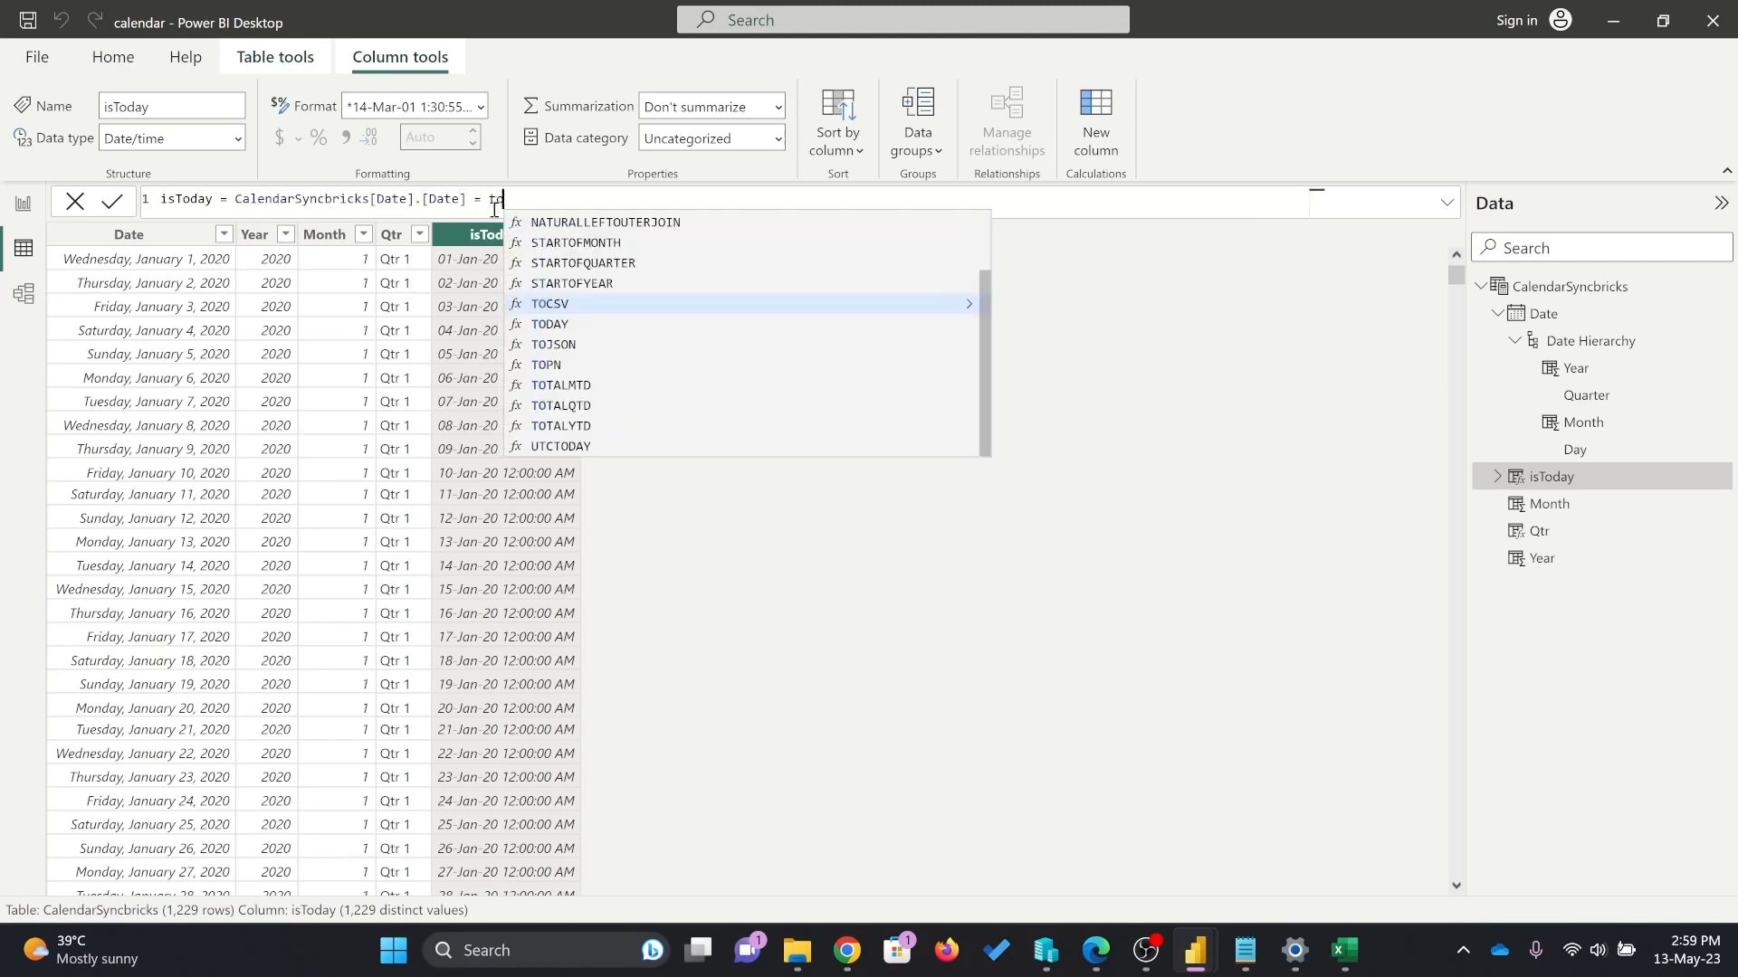
key(Return)
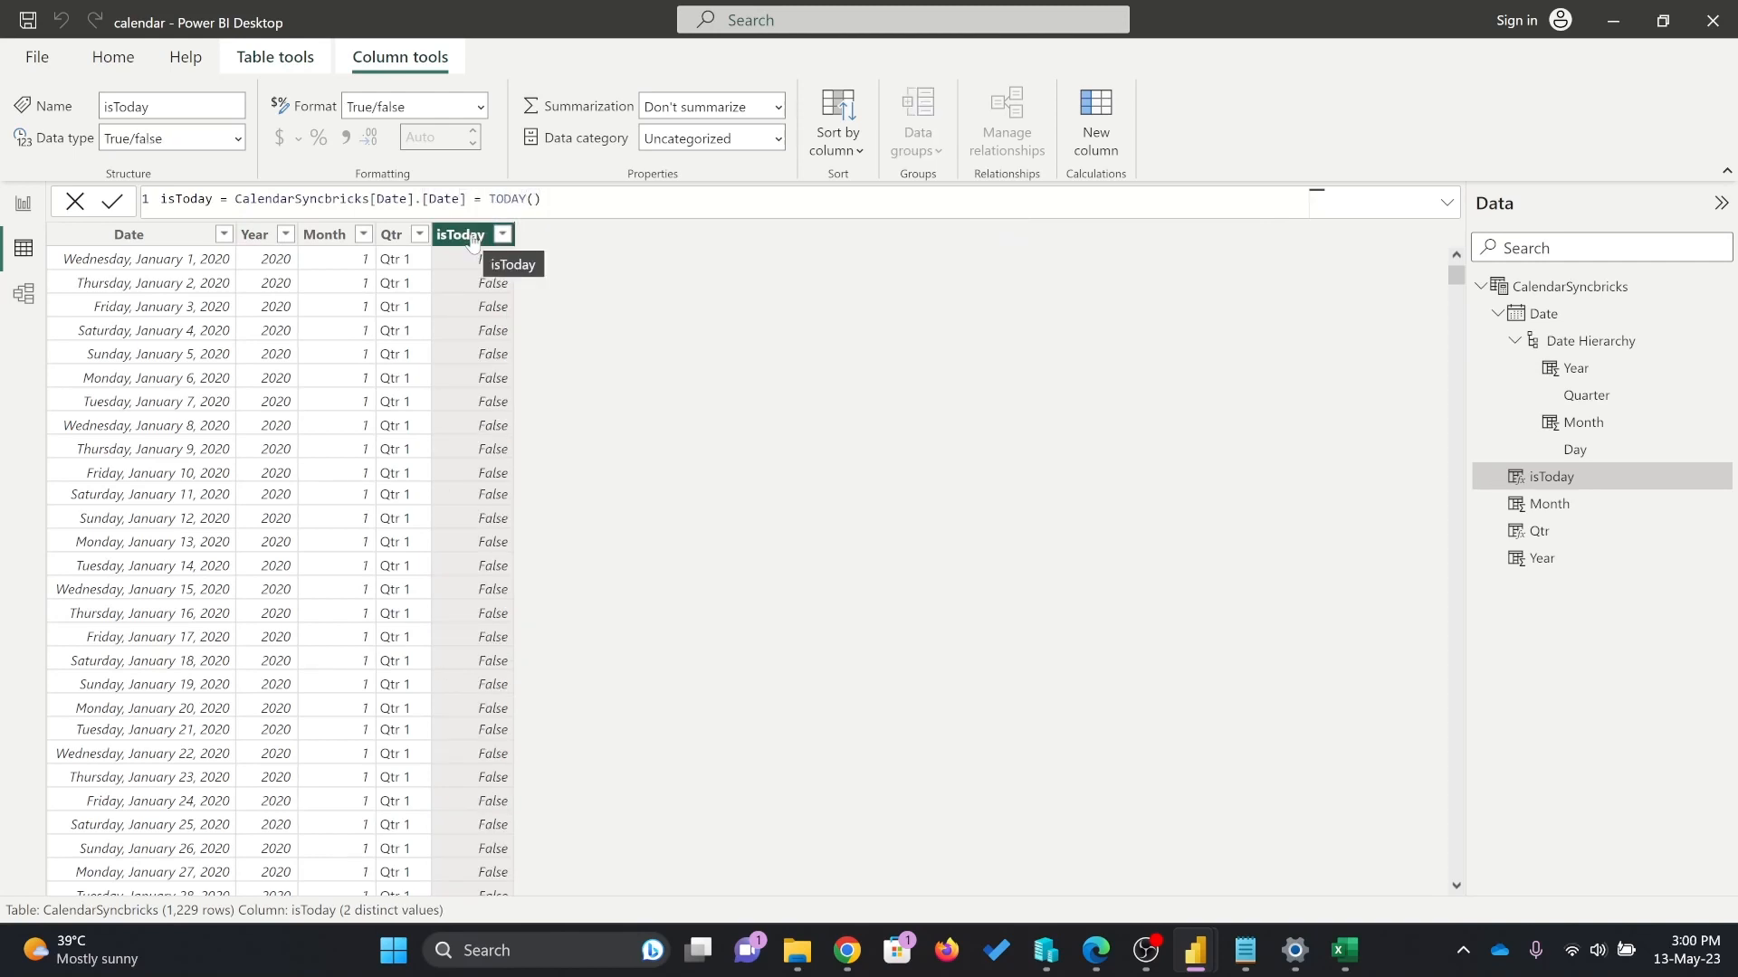
Add a new calculated column named isYesterday to the calendar table.
right_click(472, 239)
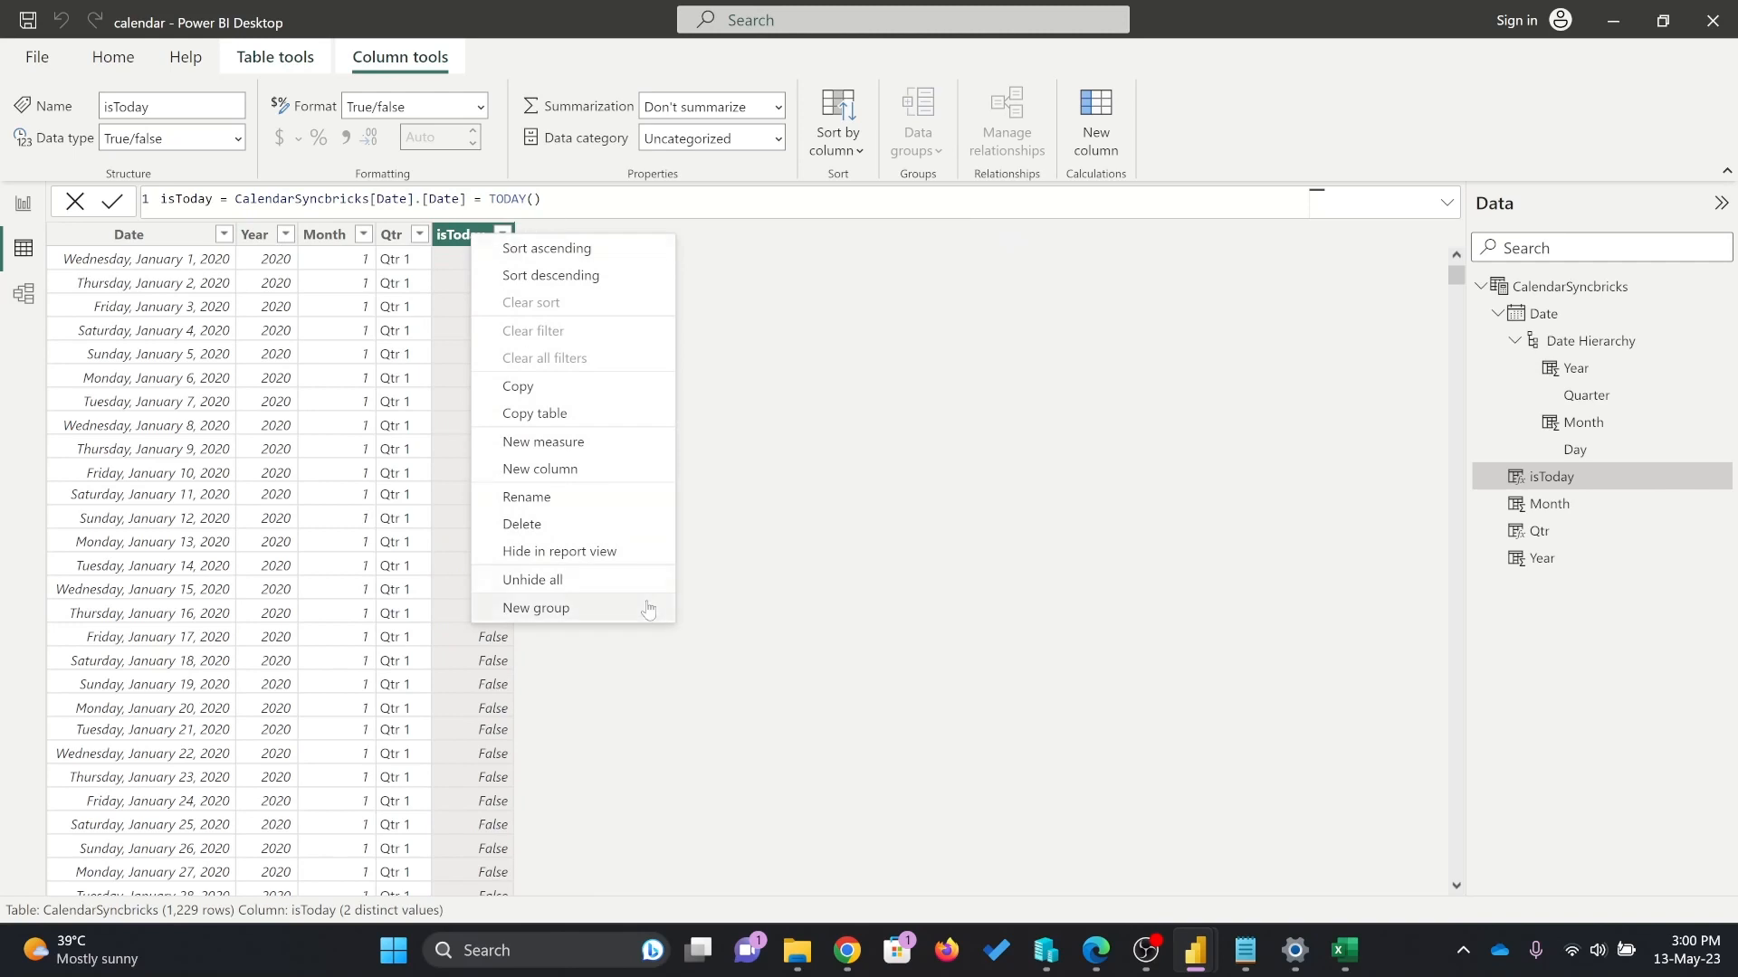
click(605, 465)
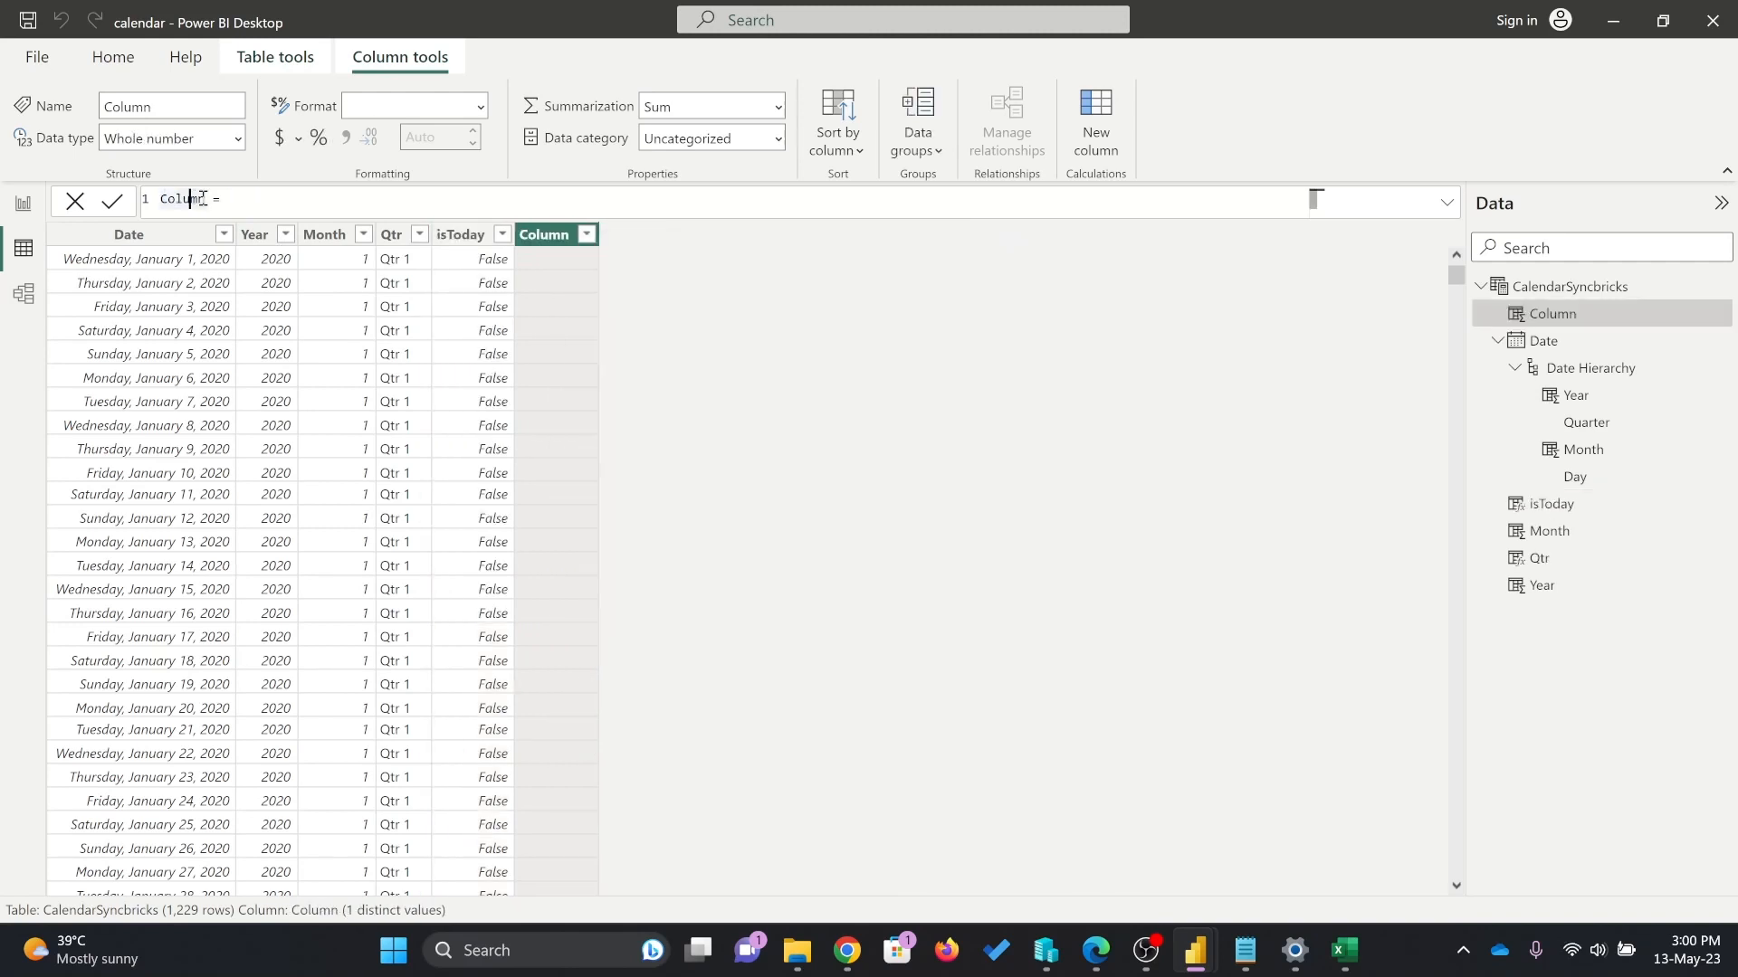
text(isYesterday = )
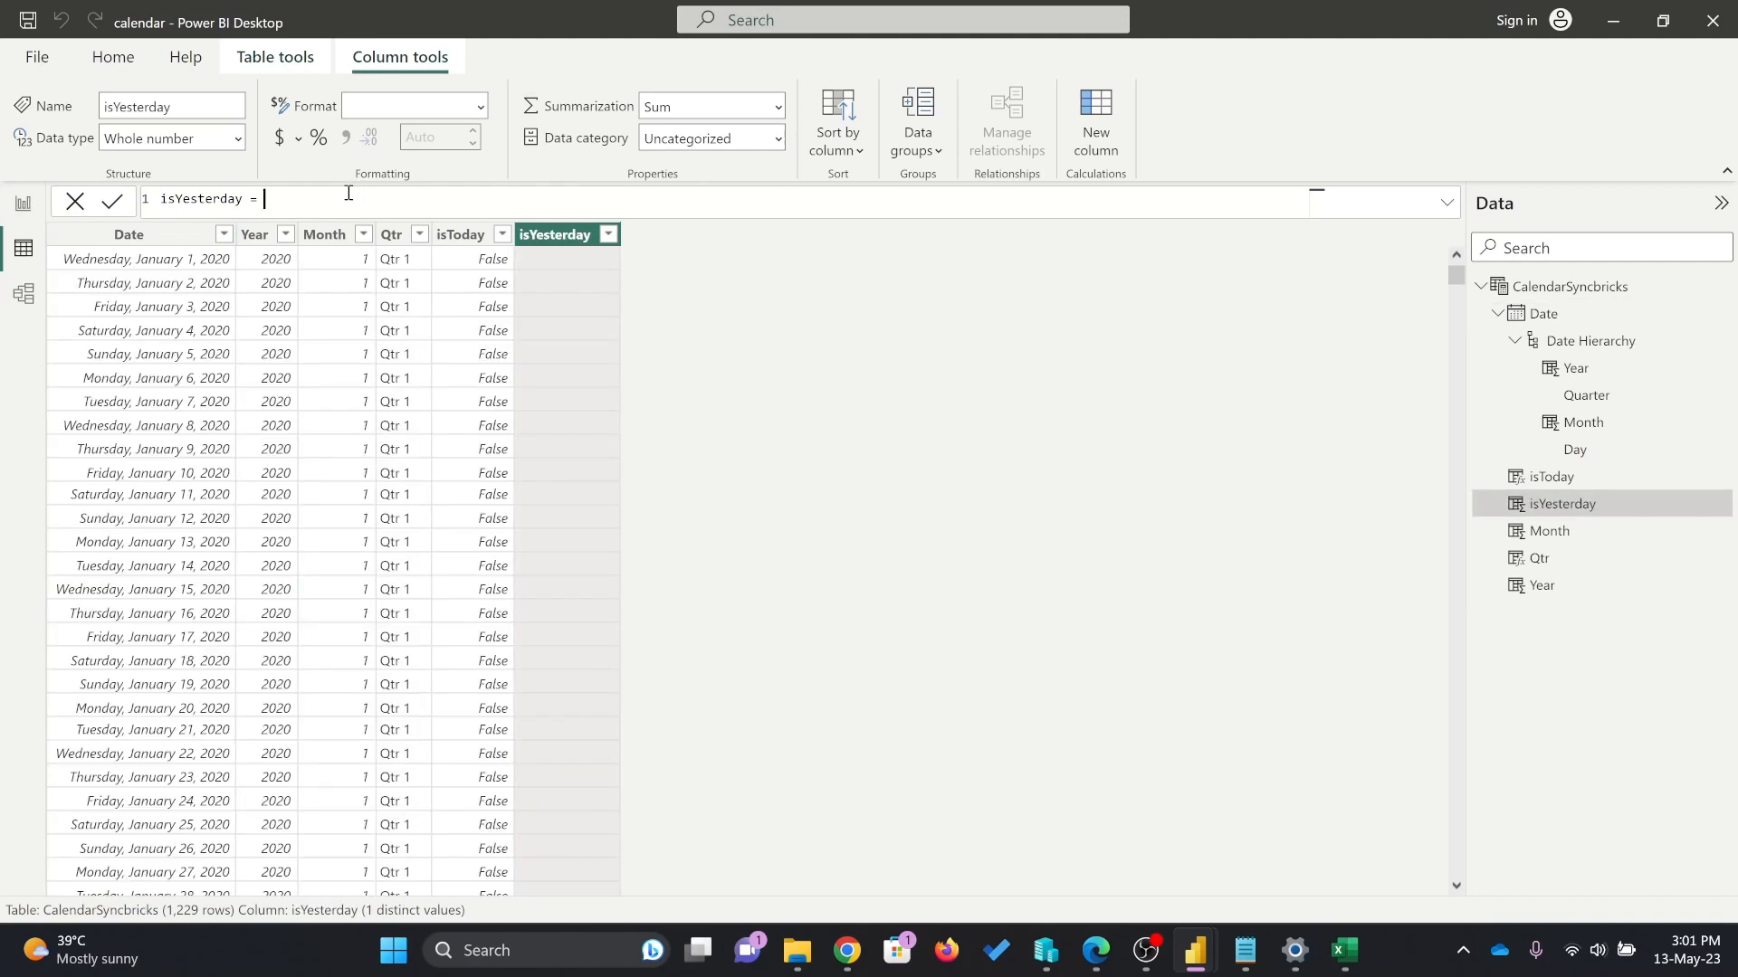
Define isYesterday as CalendarSyncbricks[Date].[Date] = TODAY()-1 and commit the formula.
text(cael)
key(Tab)
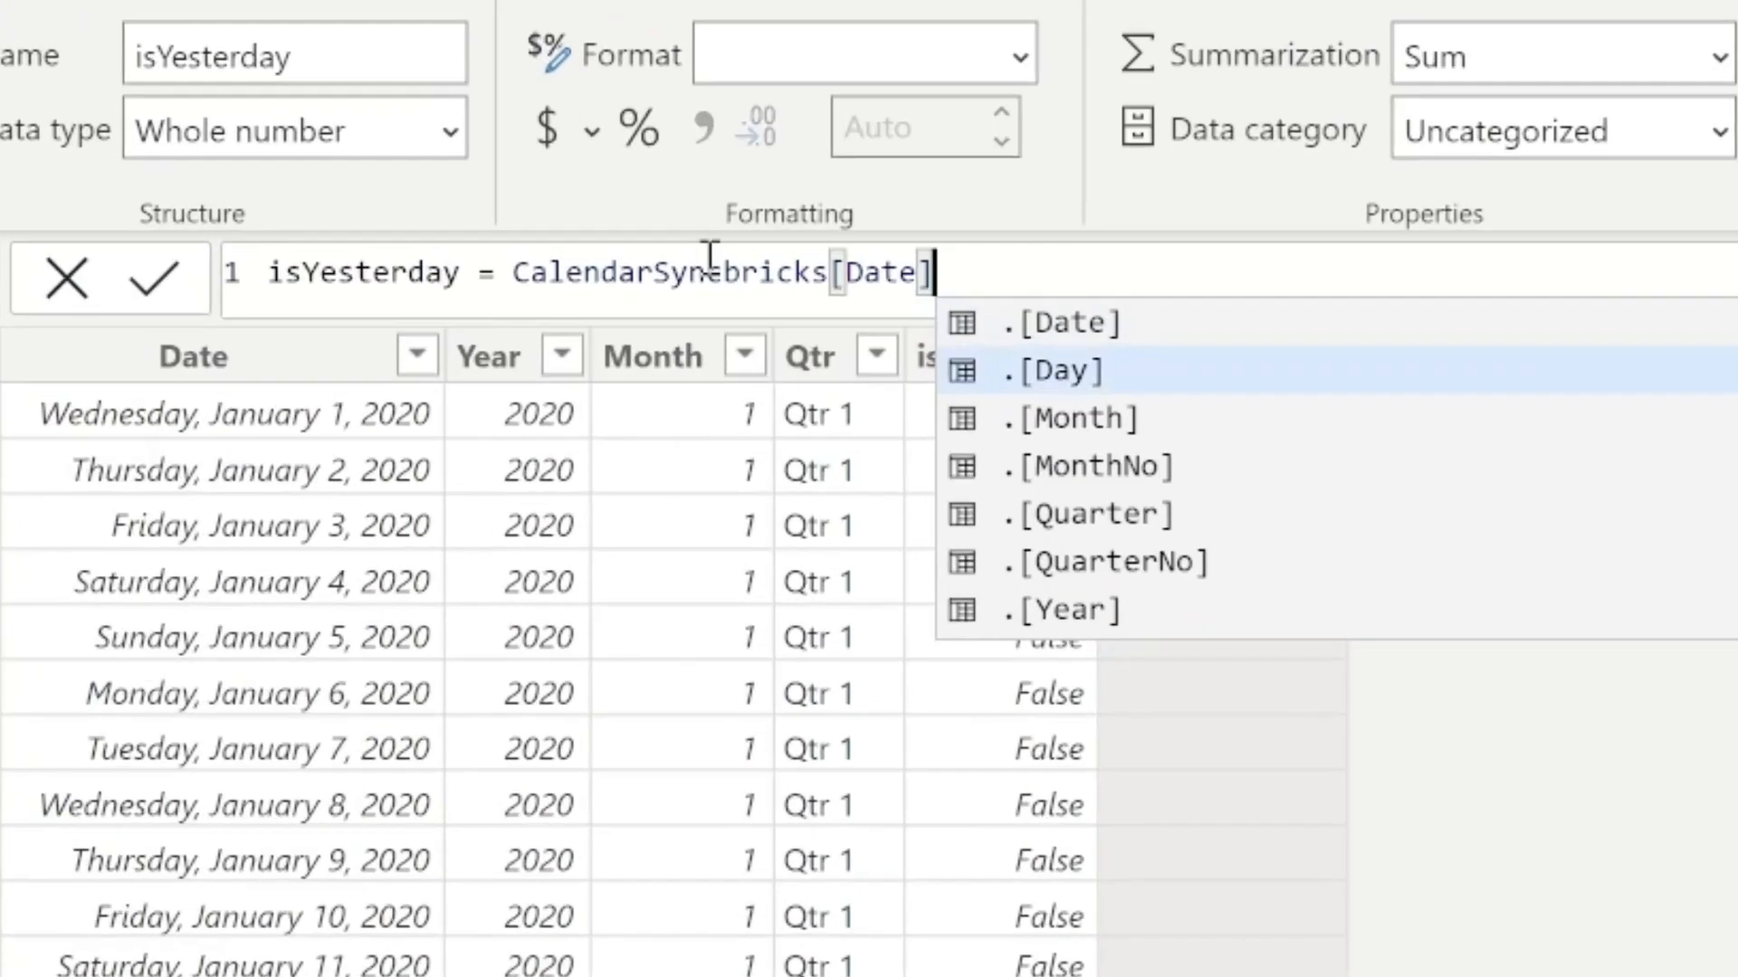
key(Tab)
text(= )
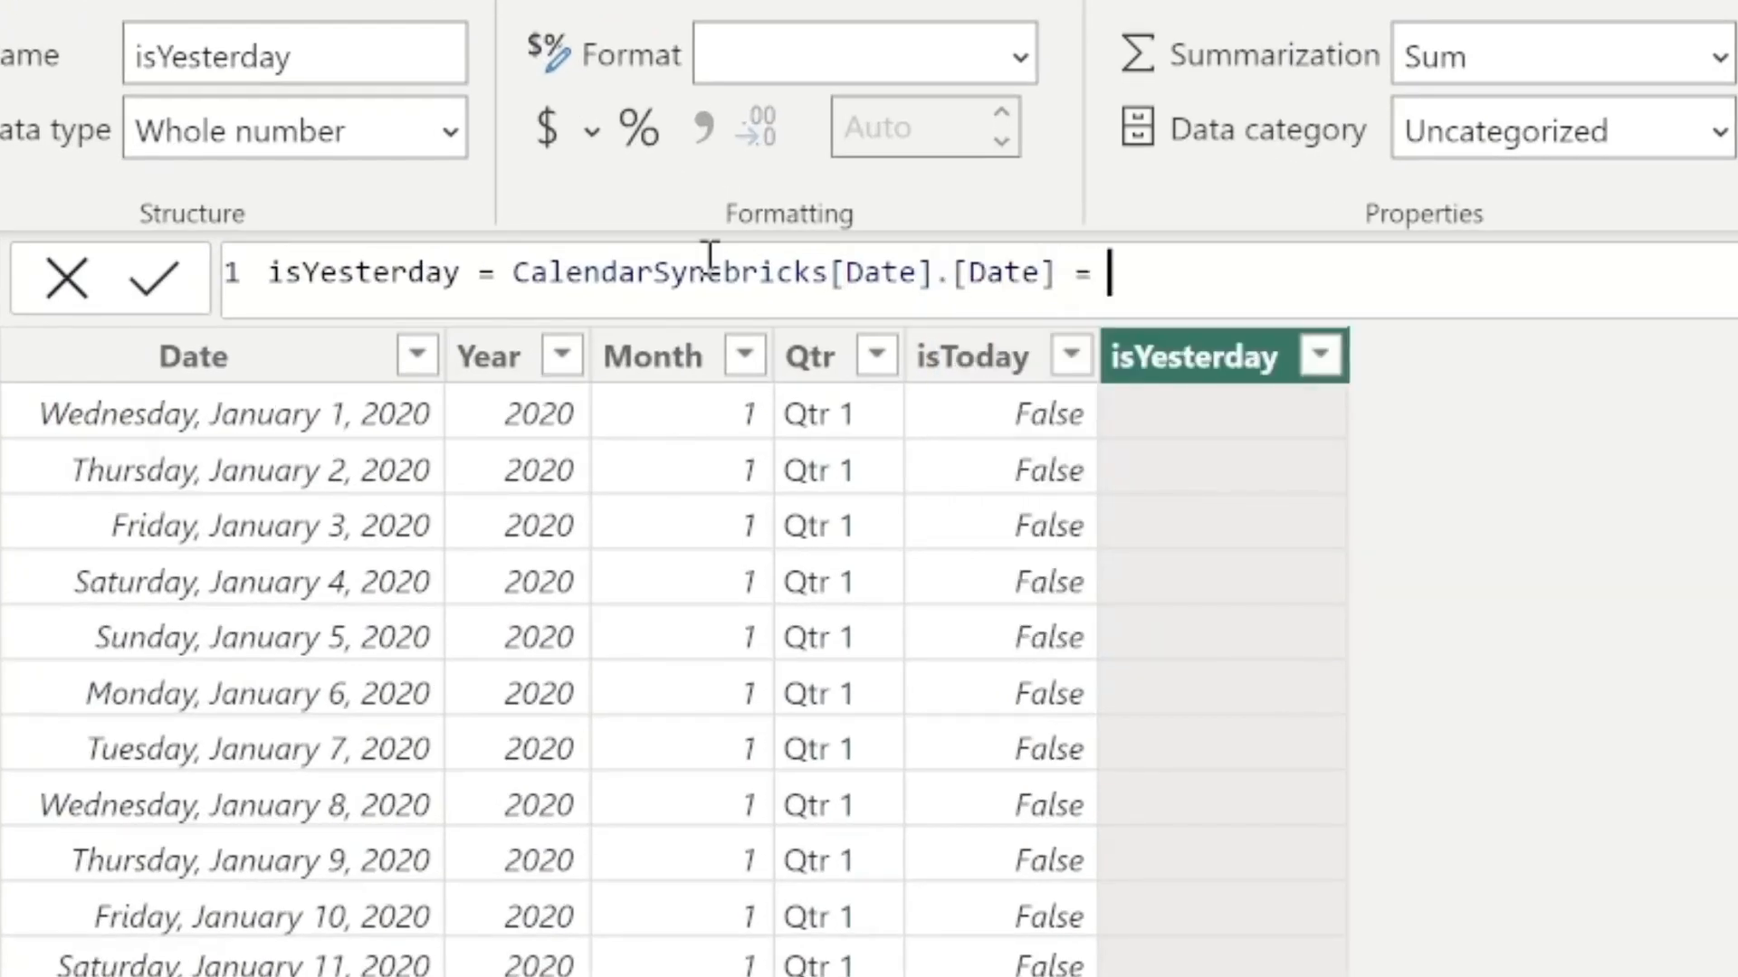
text(tod)
key(Tab)
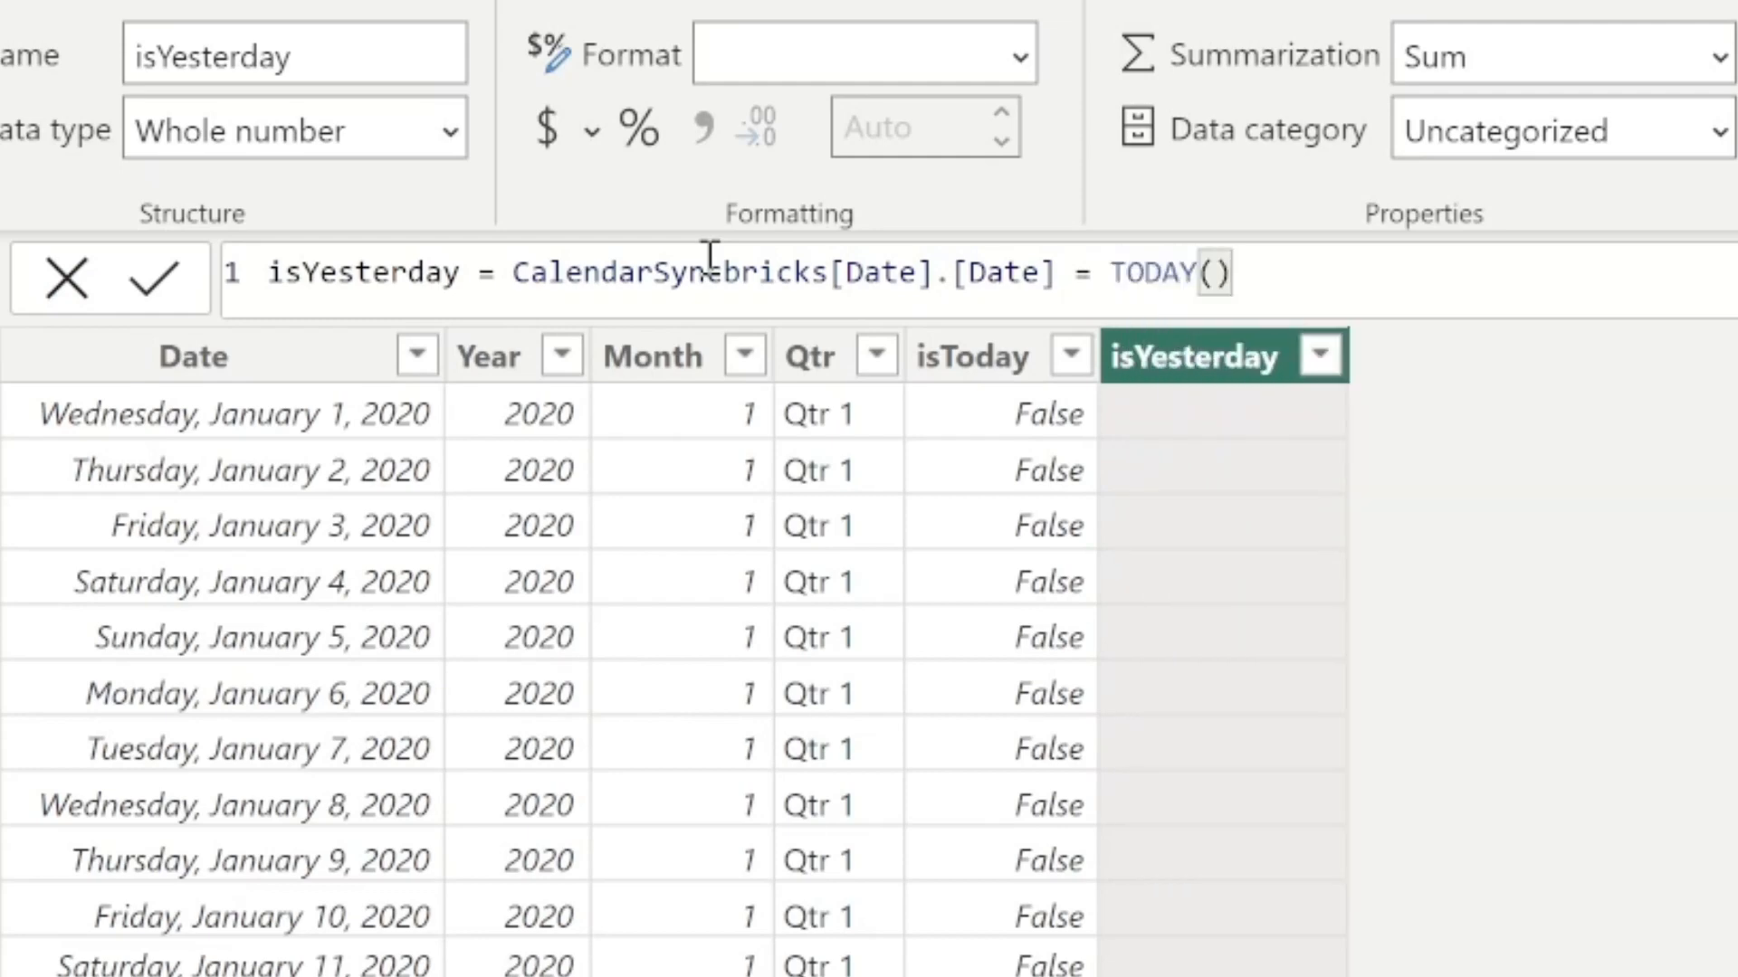
text(-1)
key(Return)
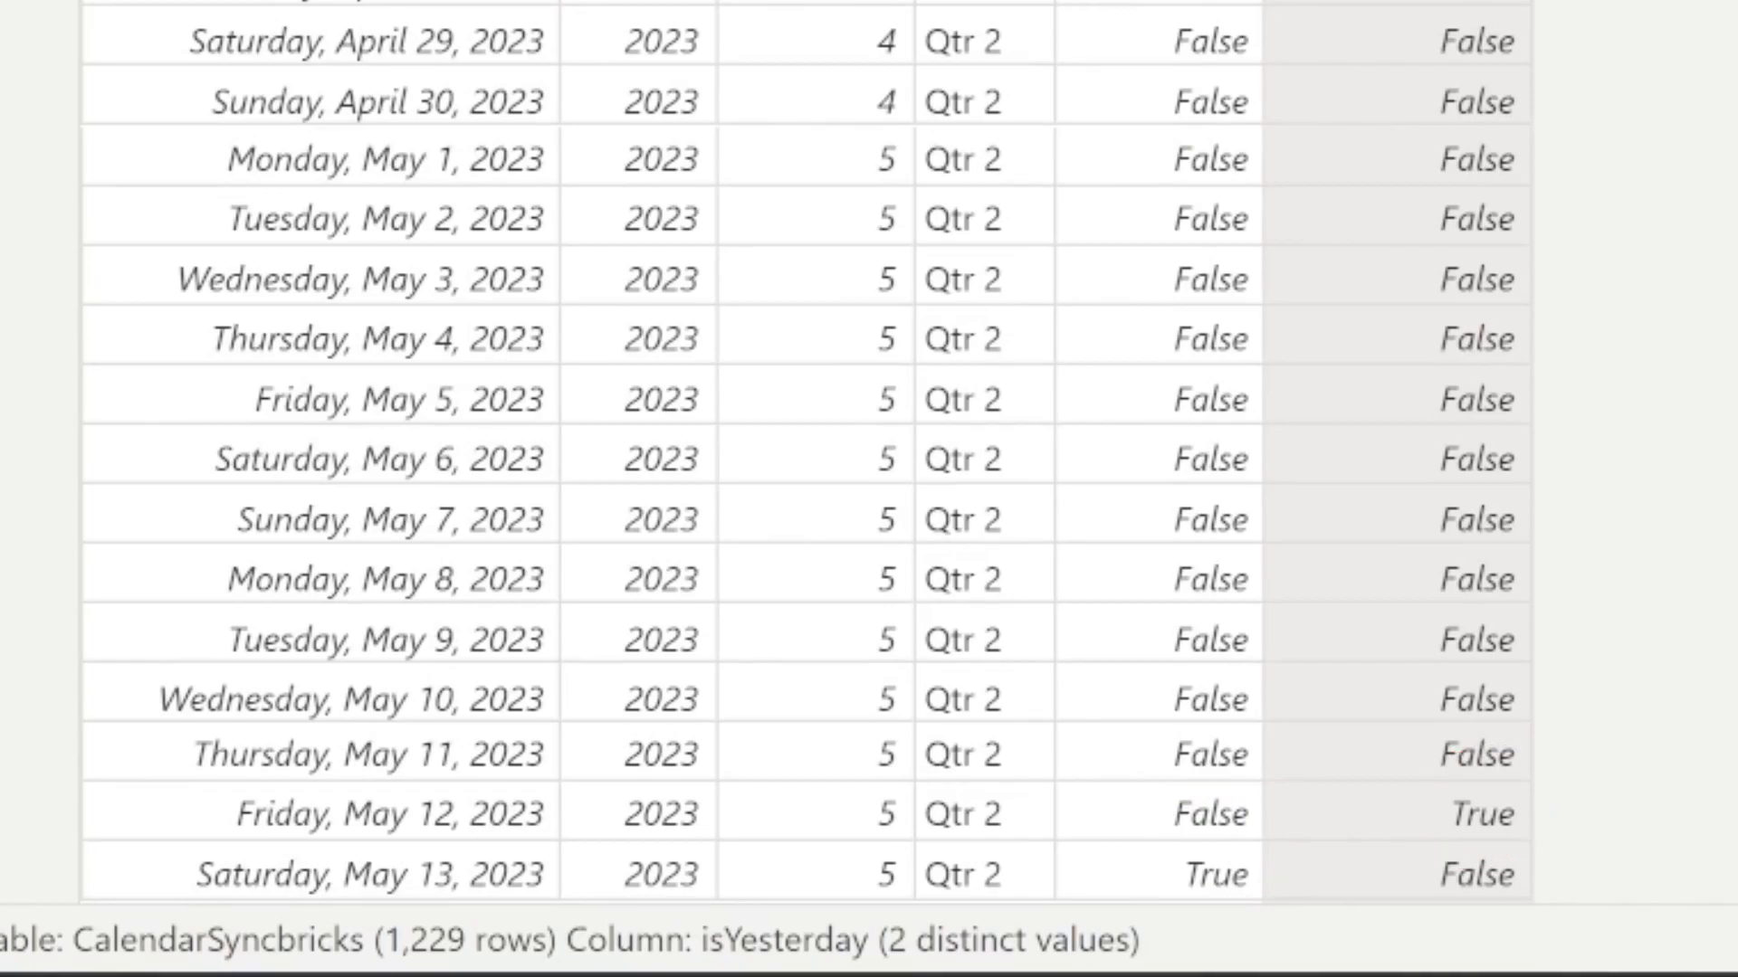
Add a calculated column PreviousYear with the formula YEAR(TODAY())-1 and commit it.
right_click(578, 239)
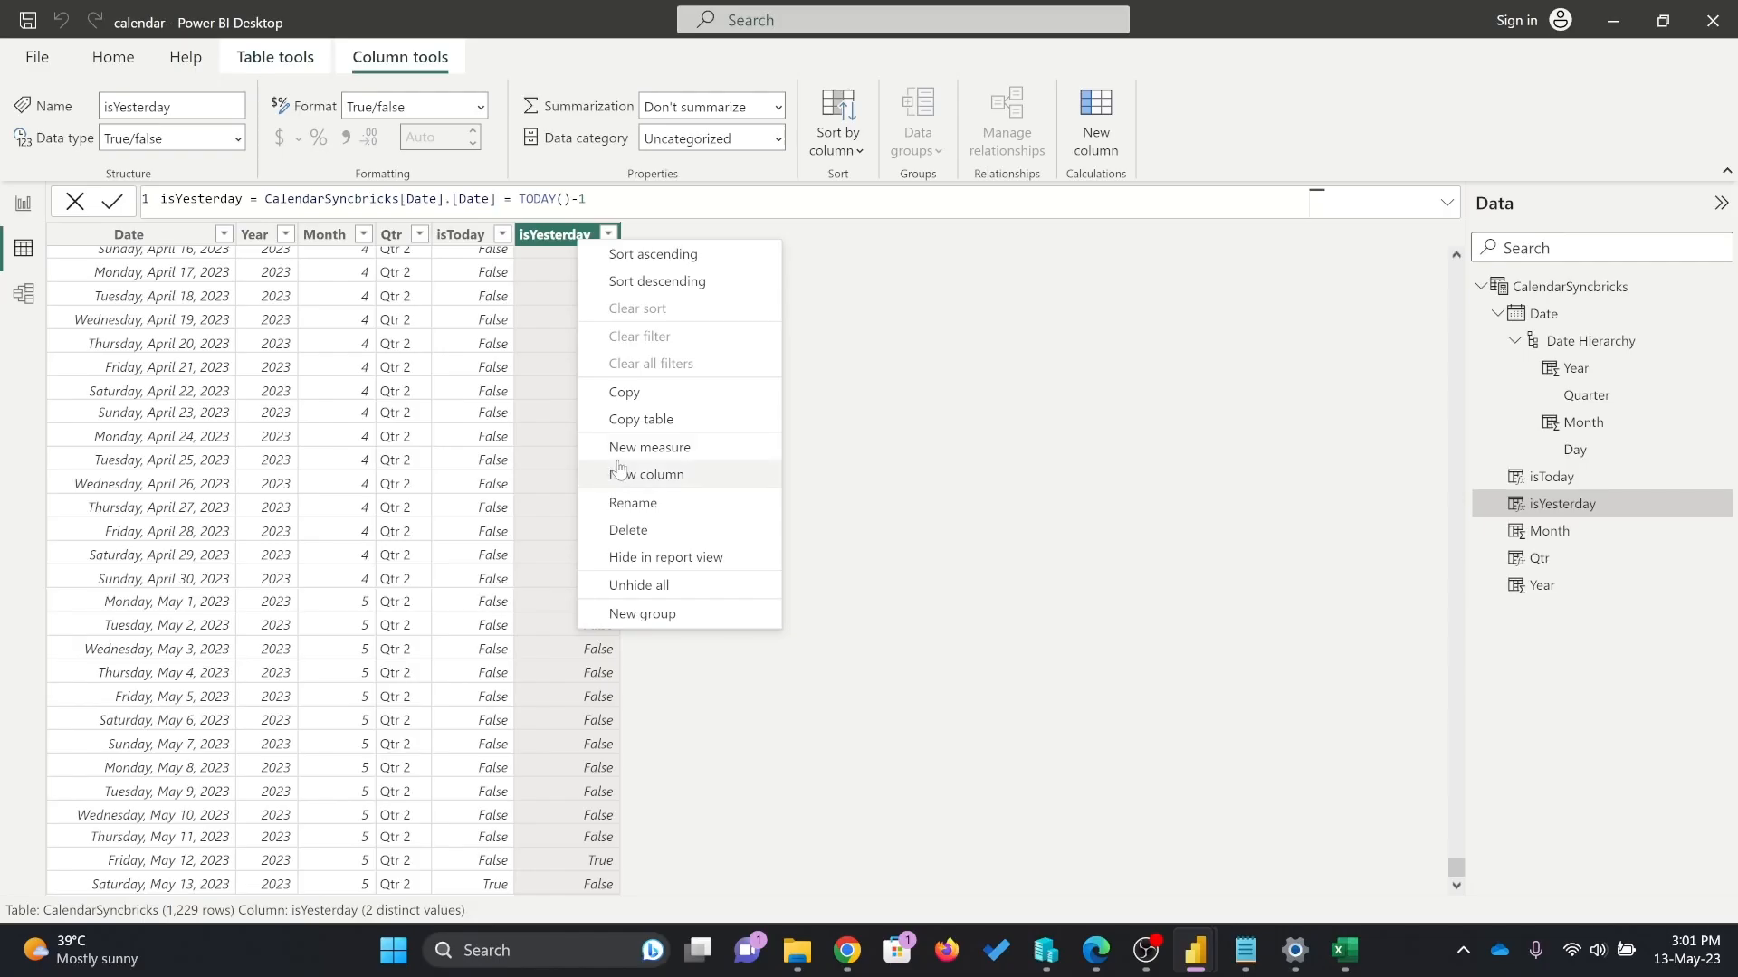
click(691, 478)
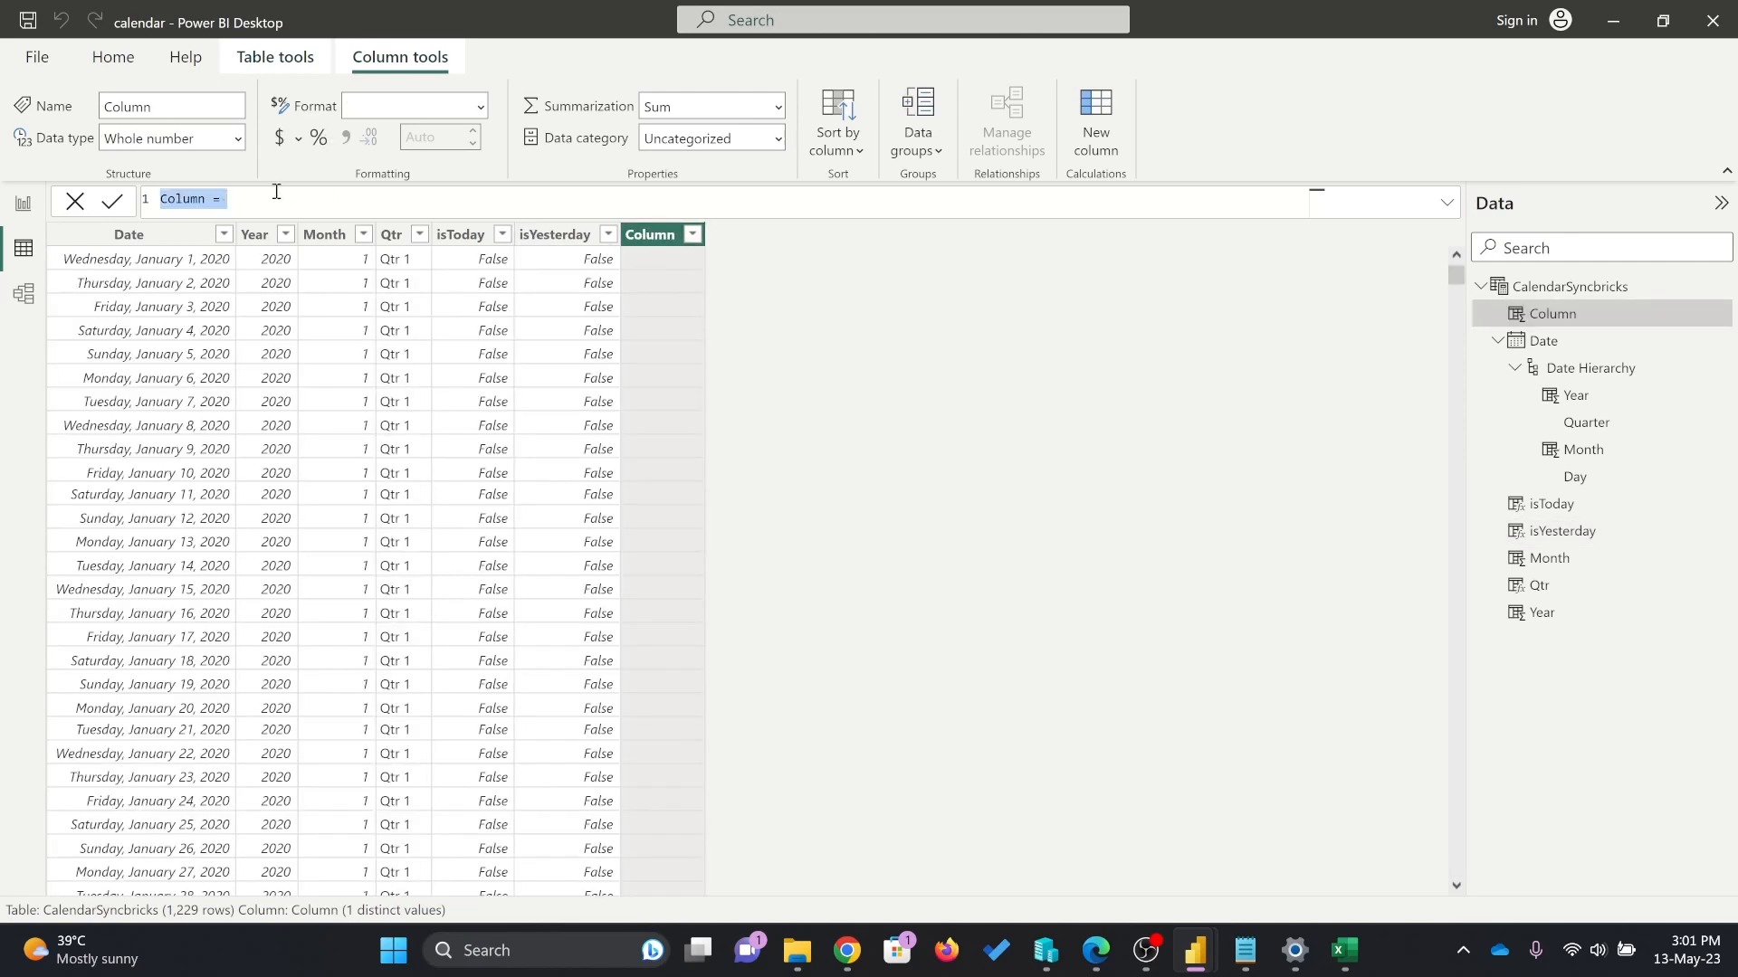
text(PreviousYear)
key(End)
text(YEAR(TODAY())-1)
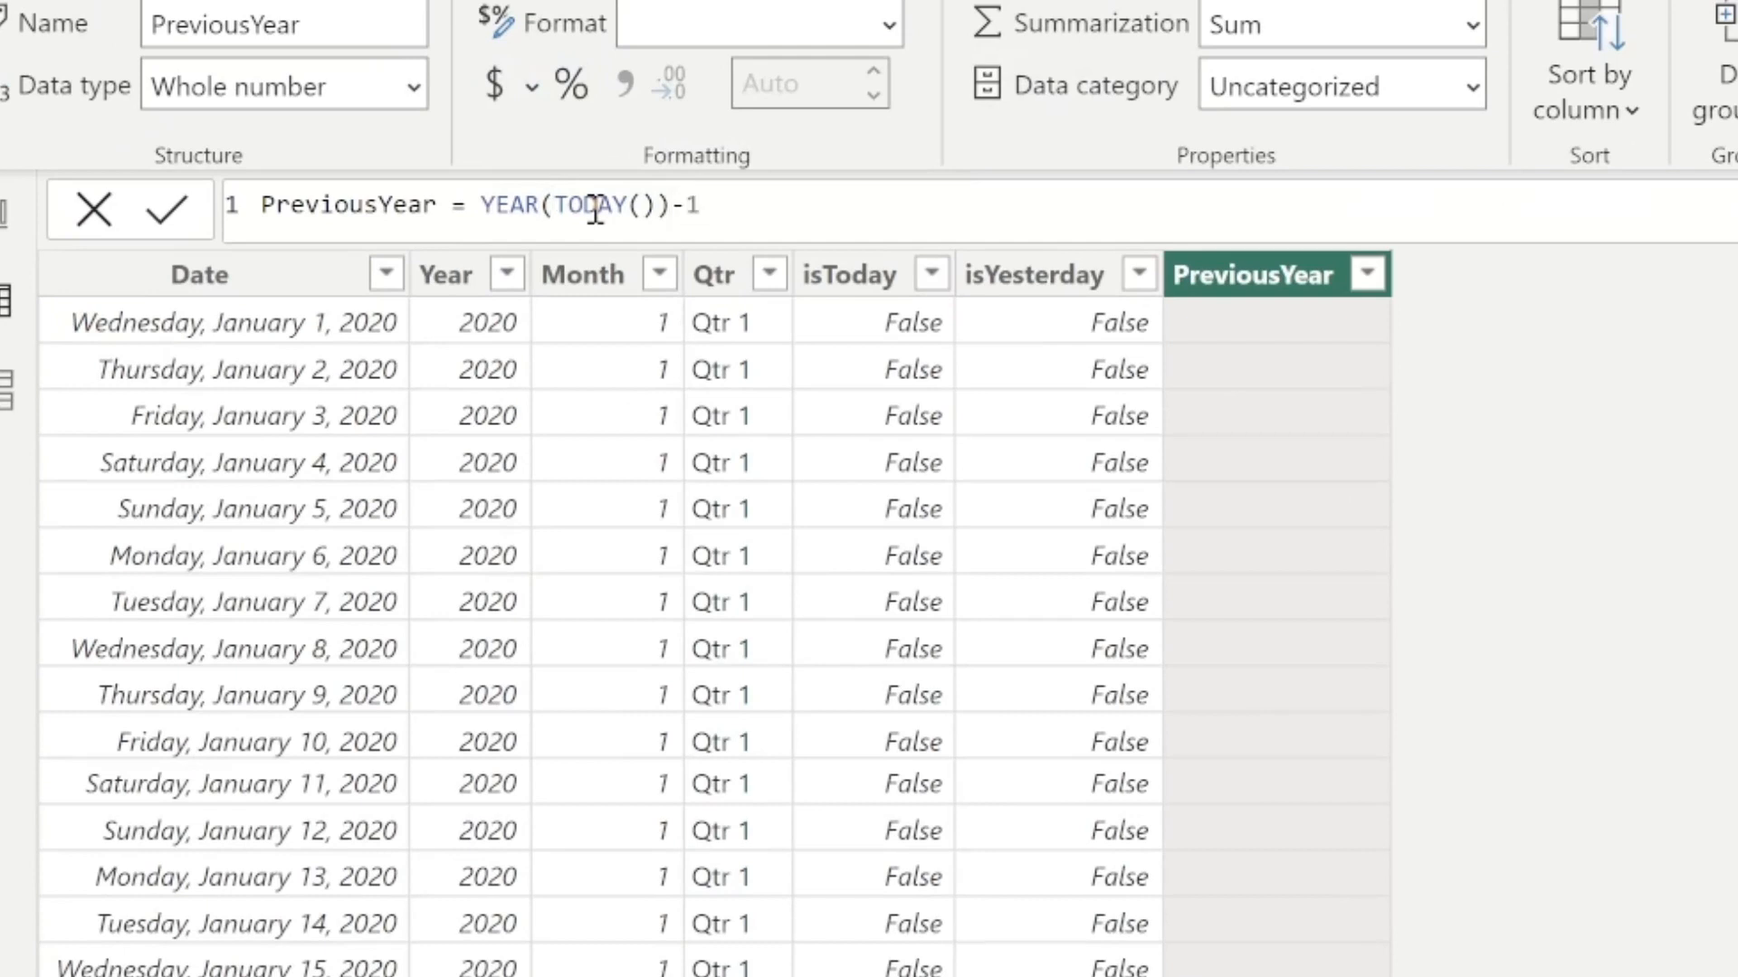
key(Return)
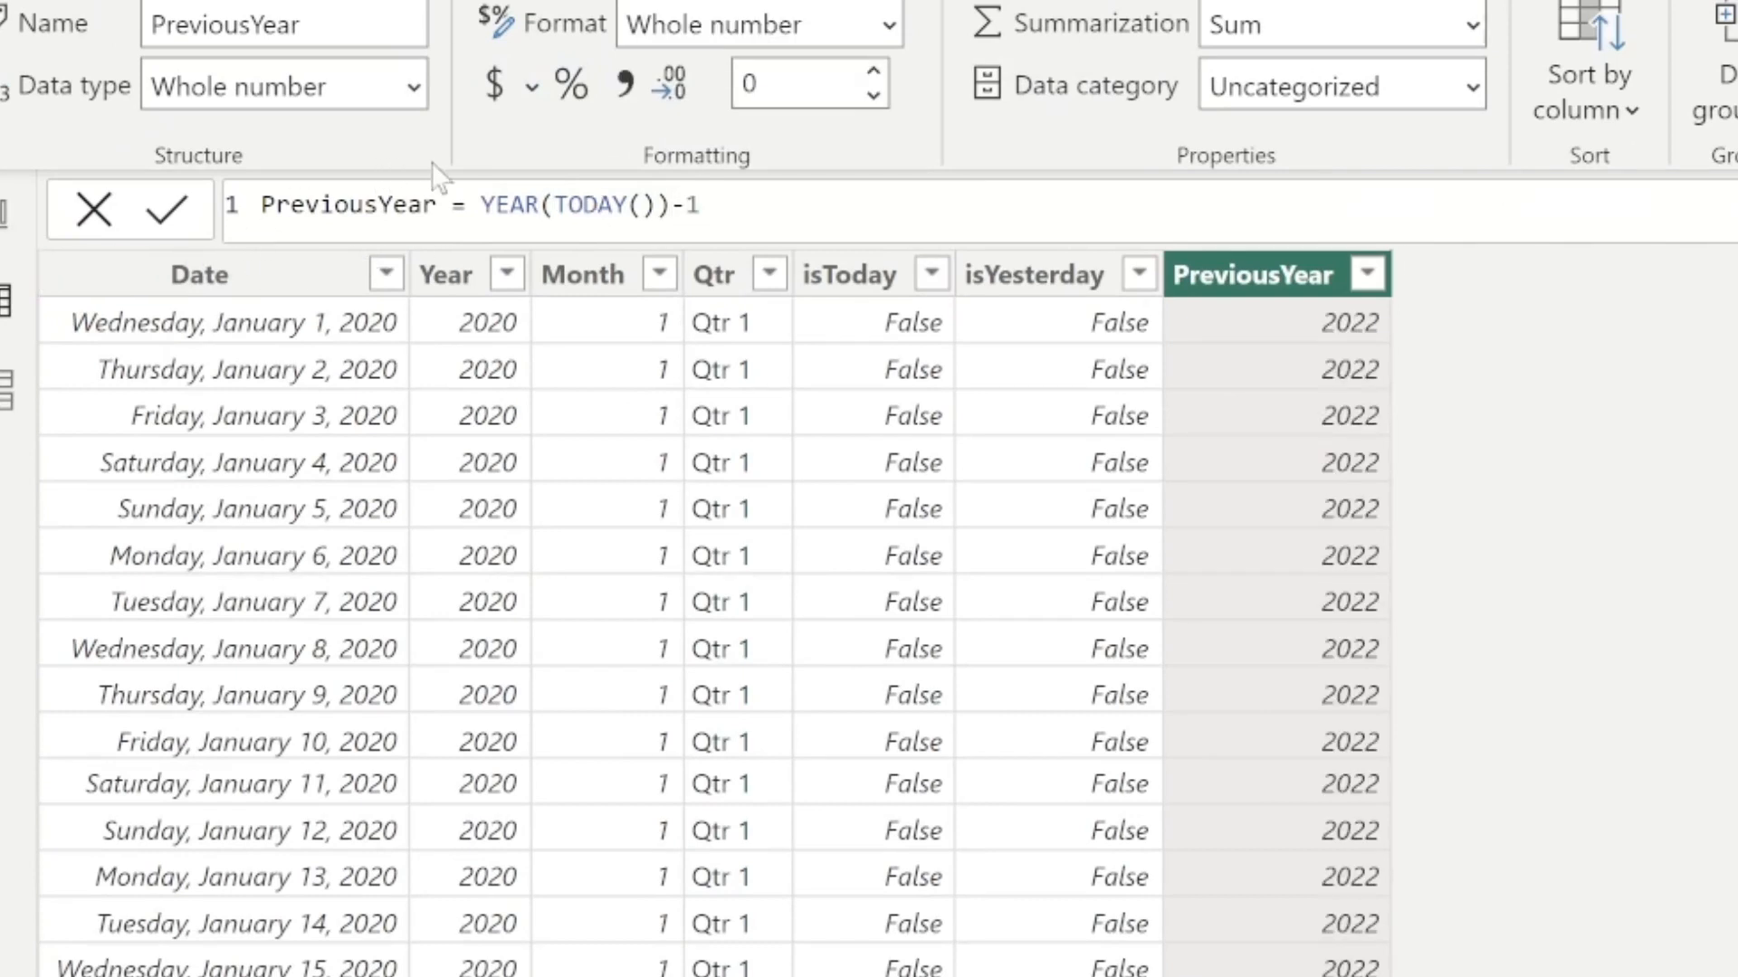
Insert the reference CalendarSyncbricks[Date].[Year] in front of YEAR(TODAY())-1 in the PreviousYear formula.
click(478, 201)
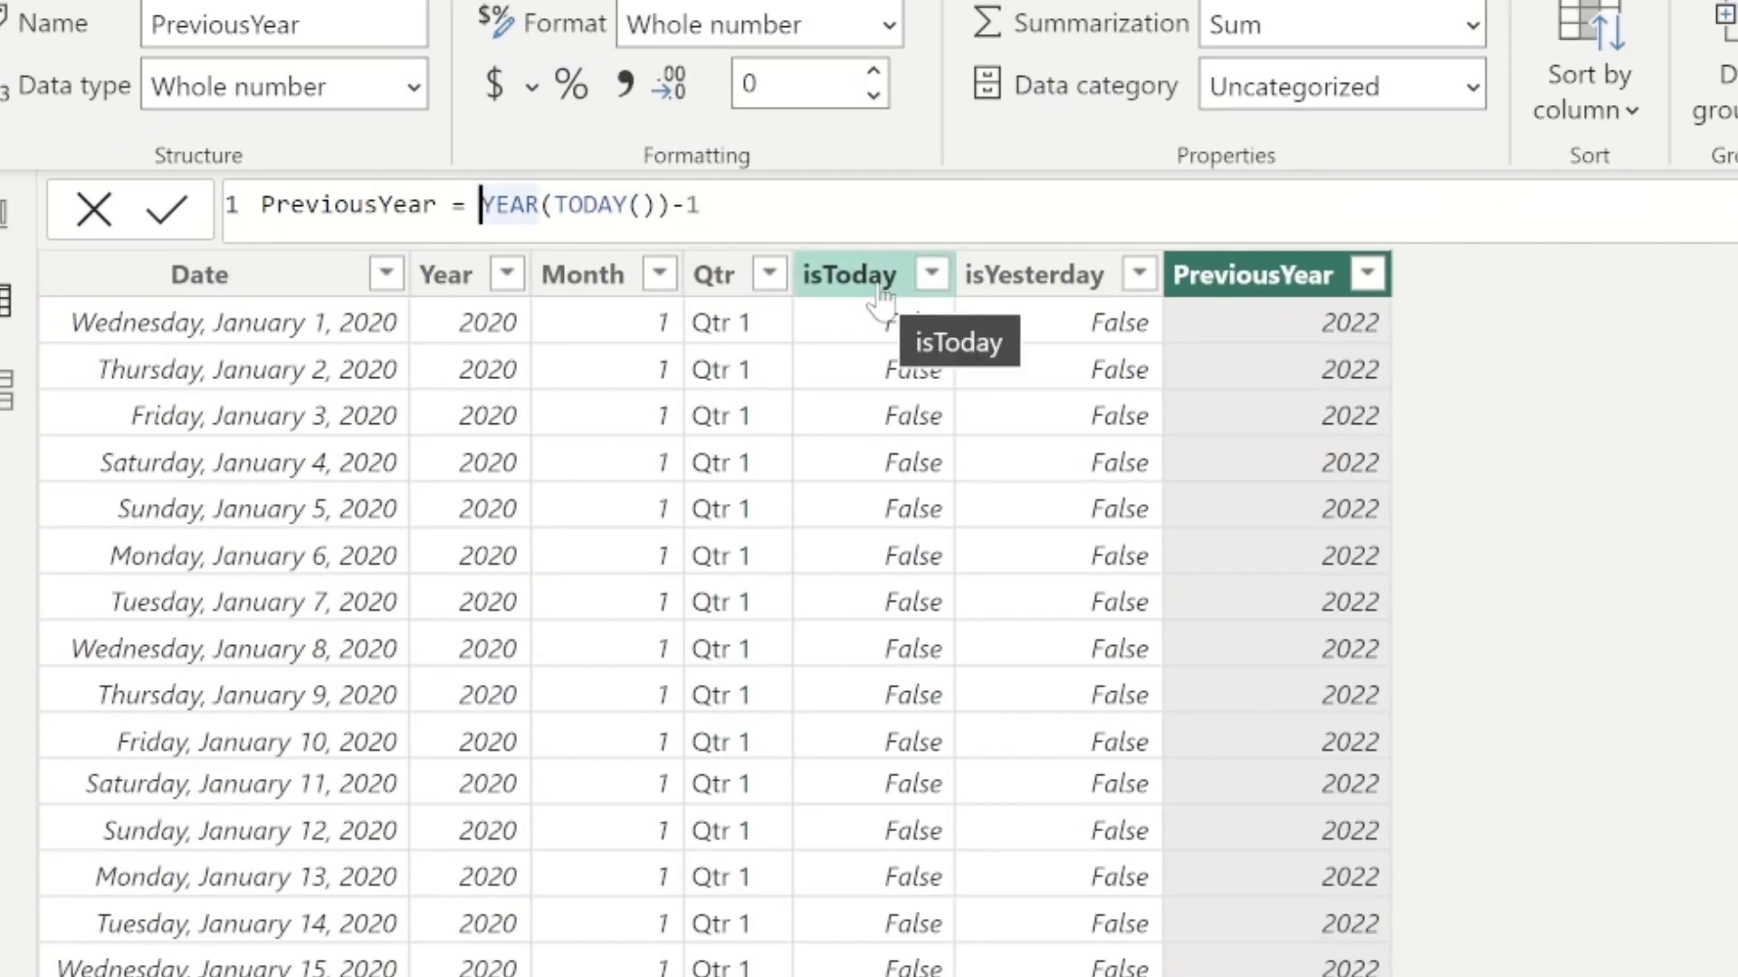
text(calen)
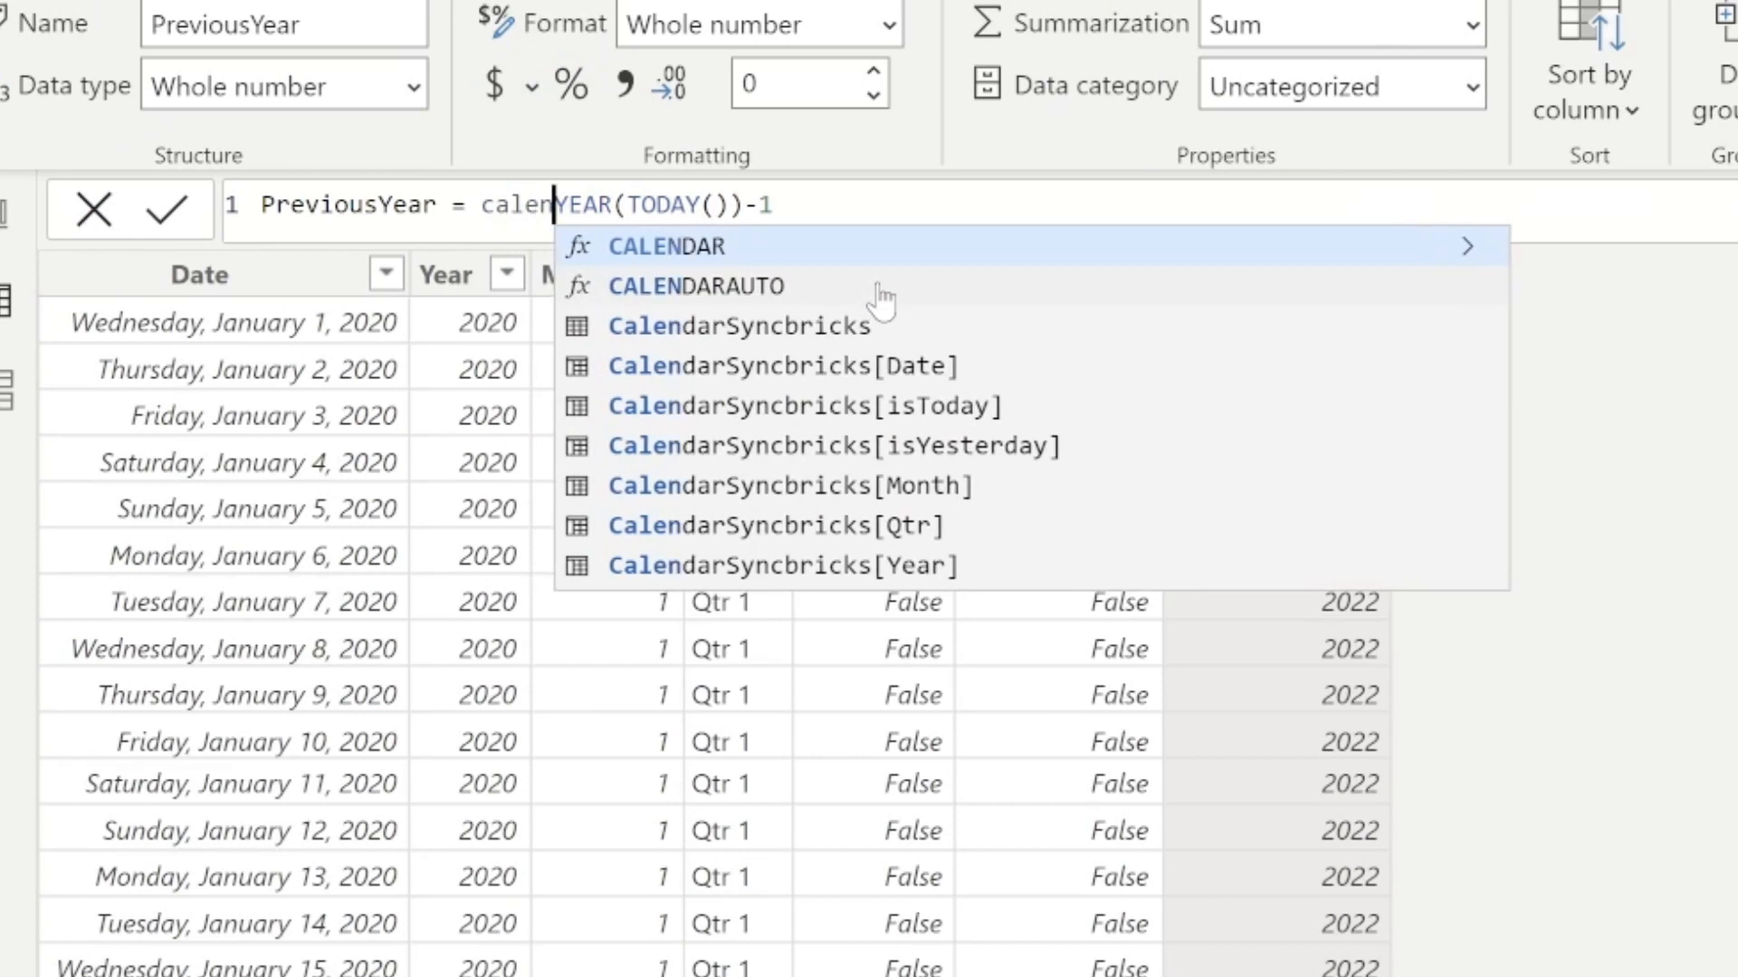
key(Down)
key(Down)
key(Down)
key(Tab)
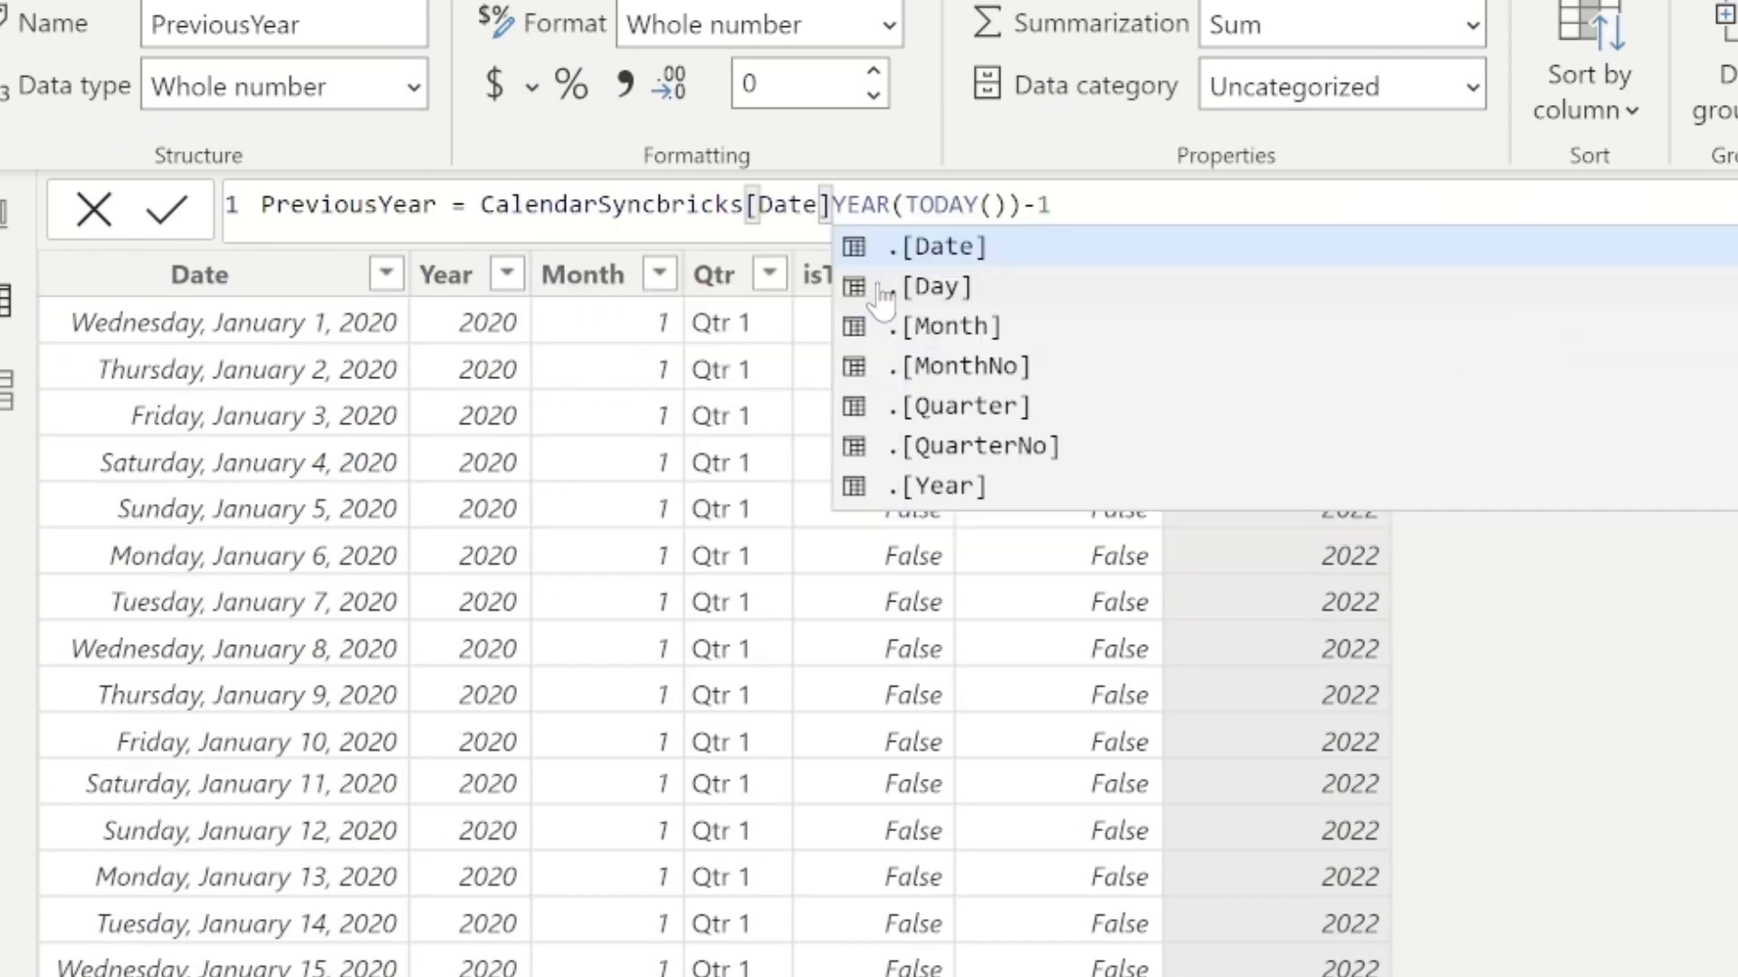
key(Down)
key(Down)
key(Down)
key(Down)
key(Down)
key(Down)
key(Tab)
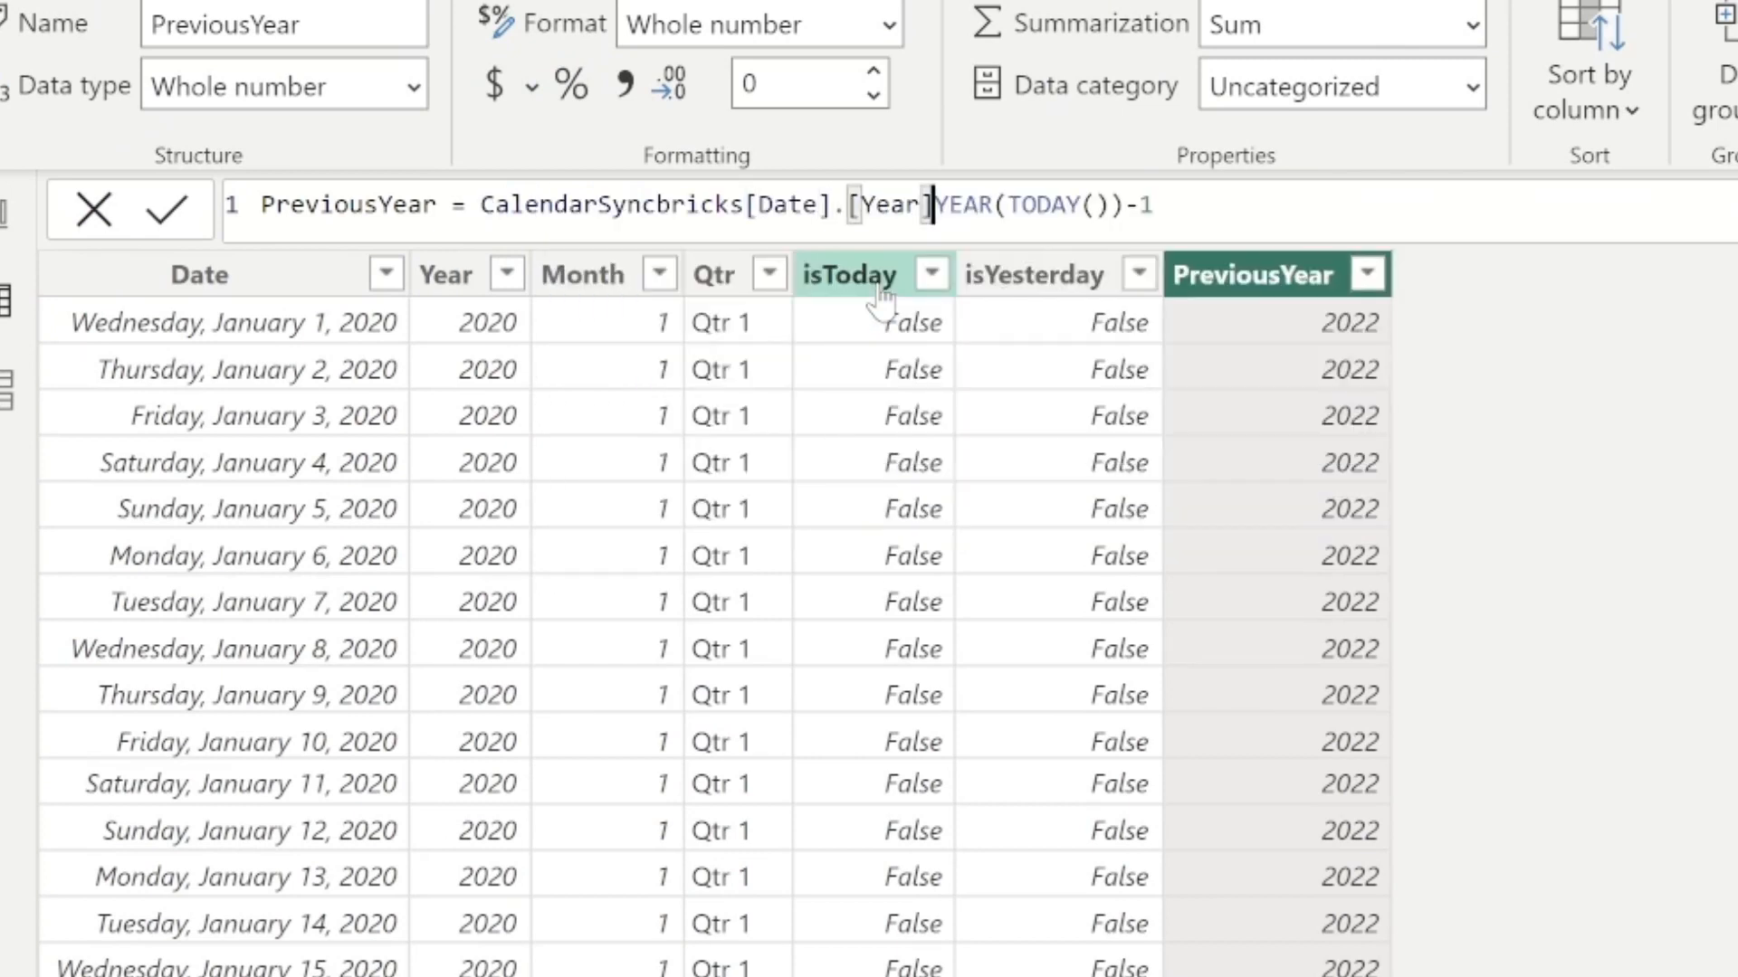
Join the two PreviousYear terms with an equals sign, commit the formula, and check its values for the 2022 and 2023 dates.
text(=)
key(Return)
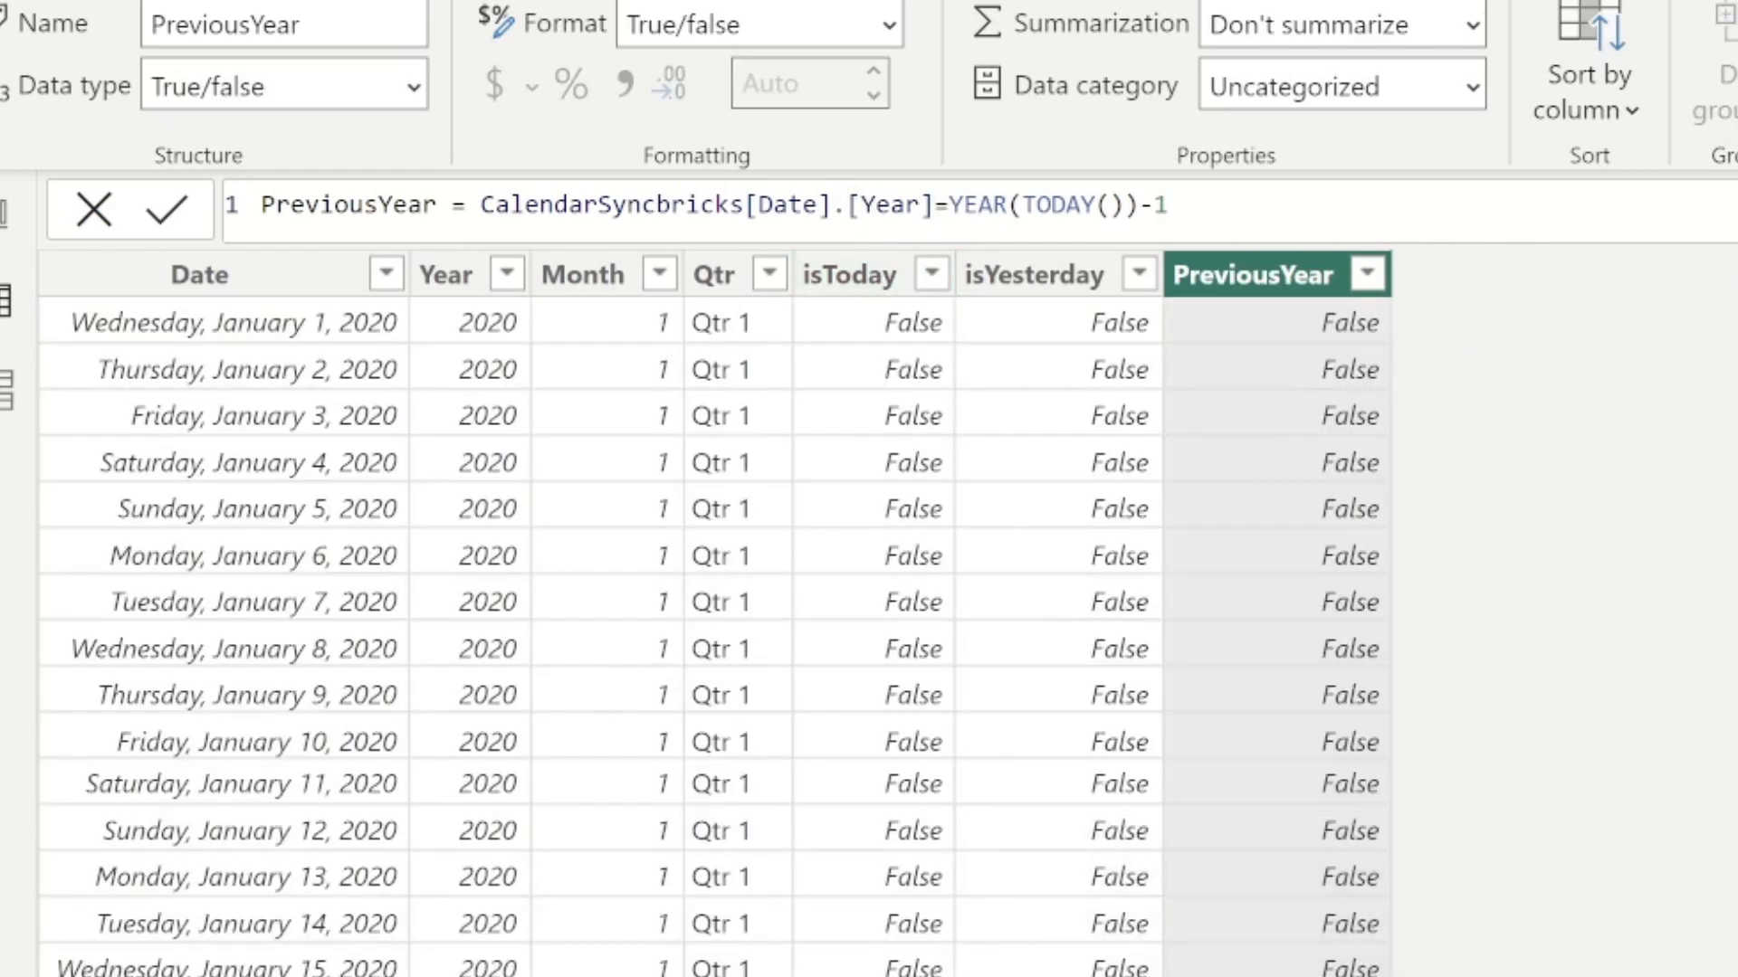
scroll(713, 634, down, 20)
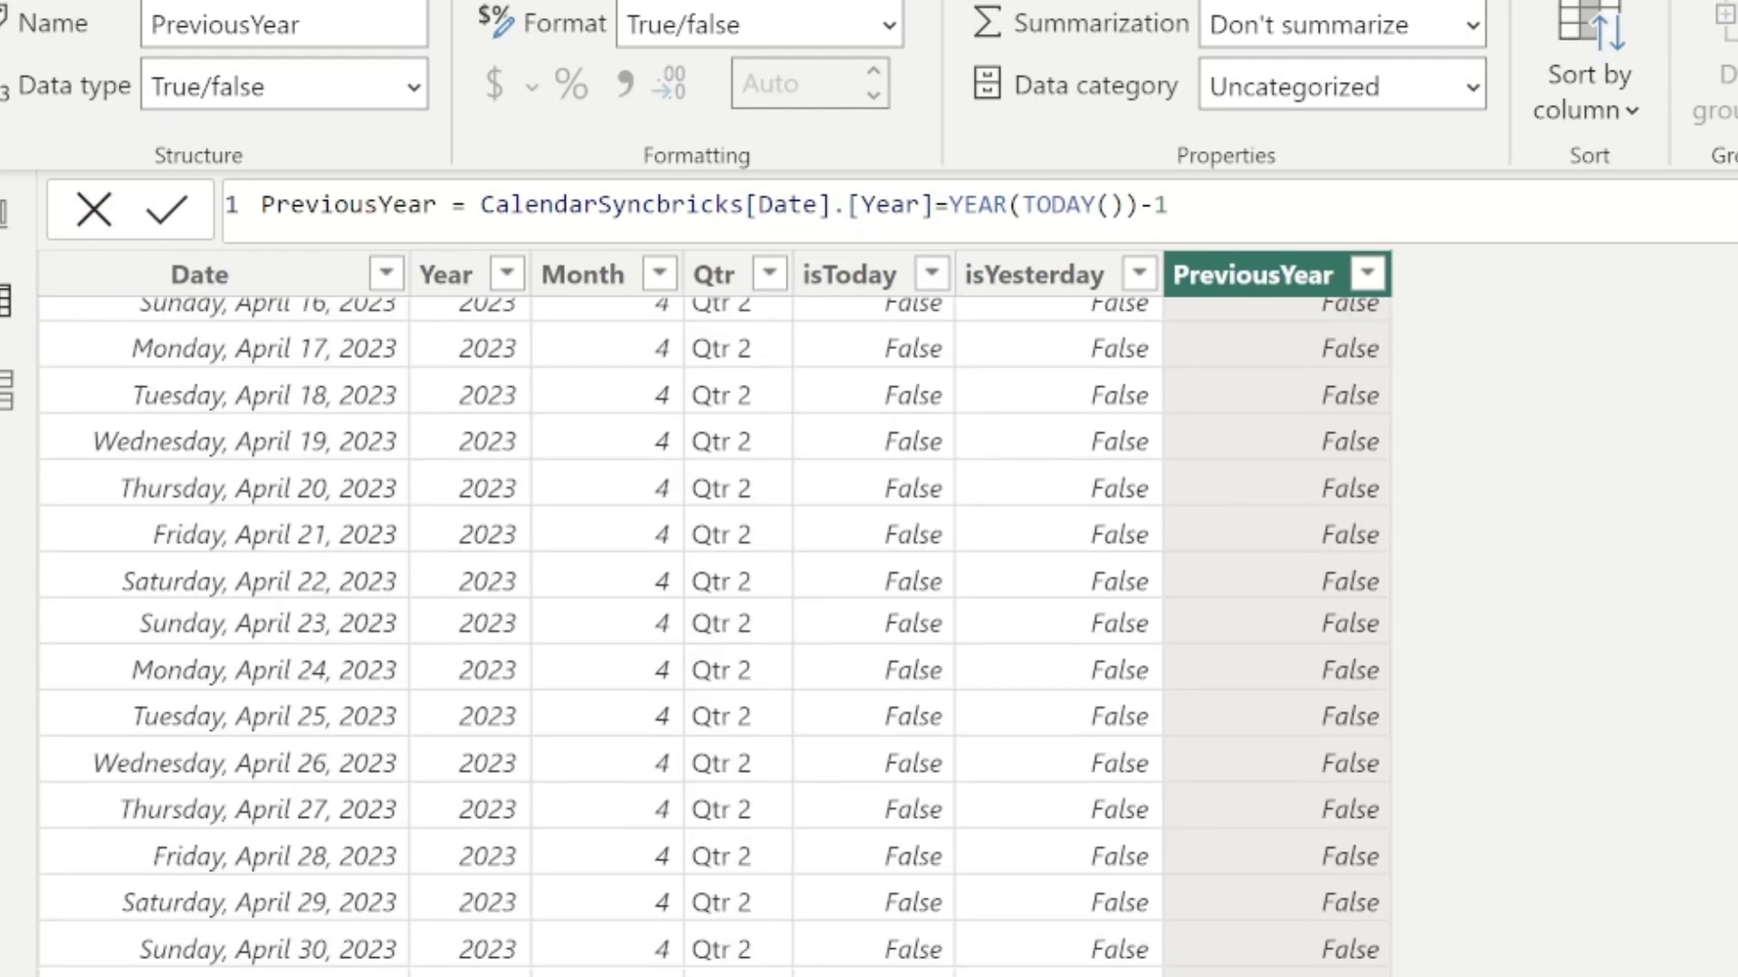
scroll(713, 633, up, 20)
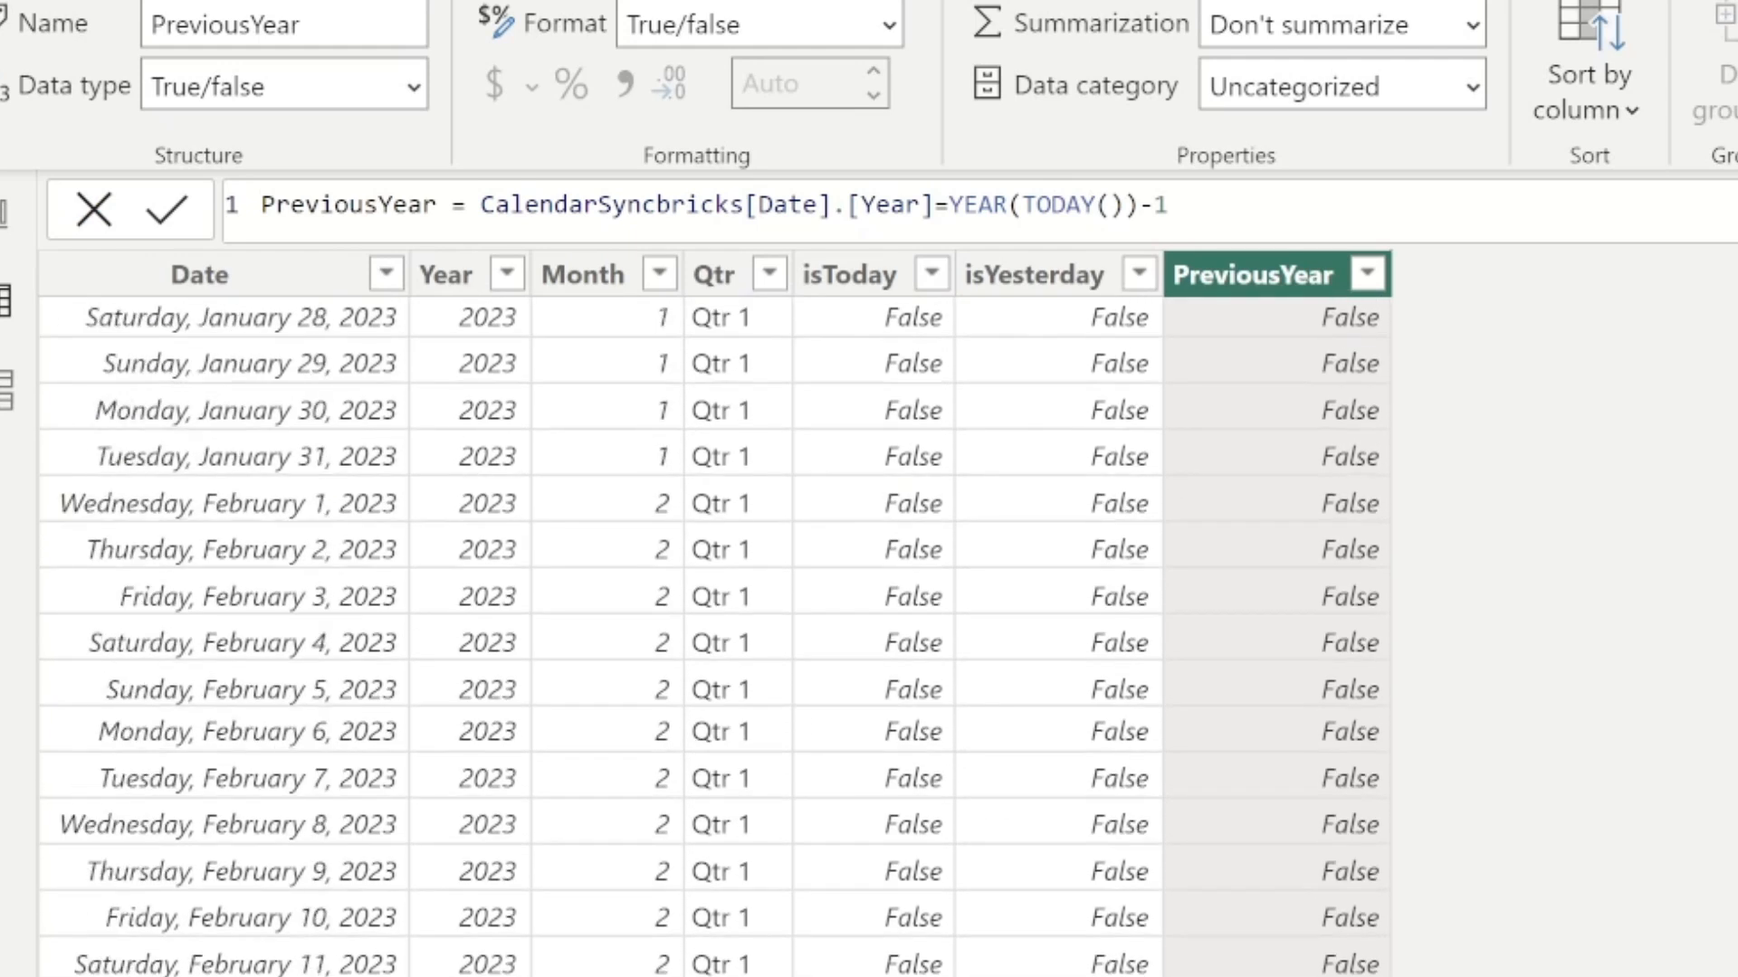
scroll(713, 633, up, 8)
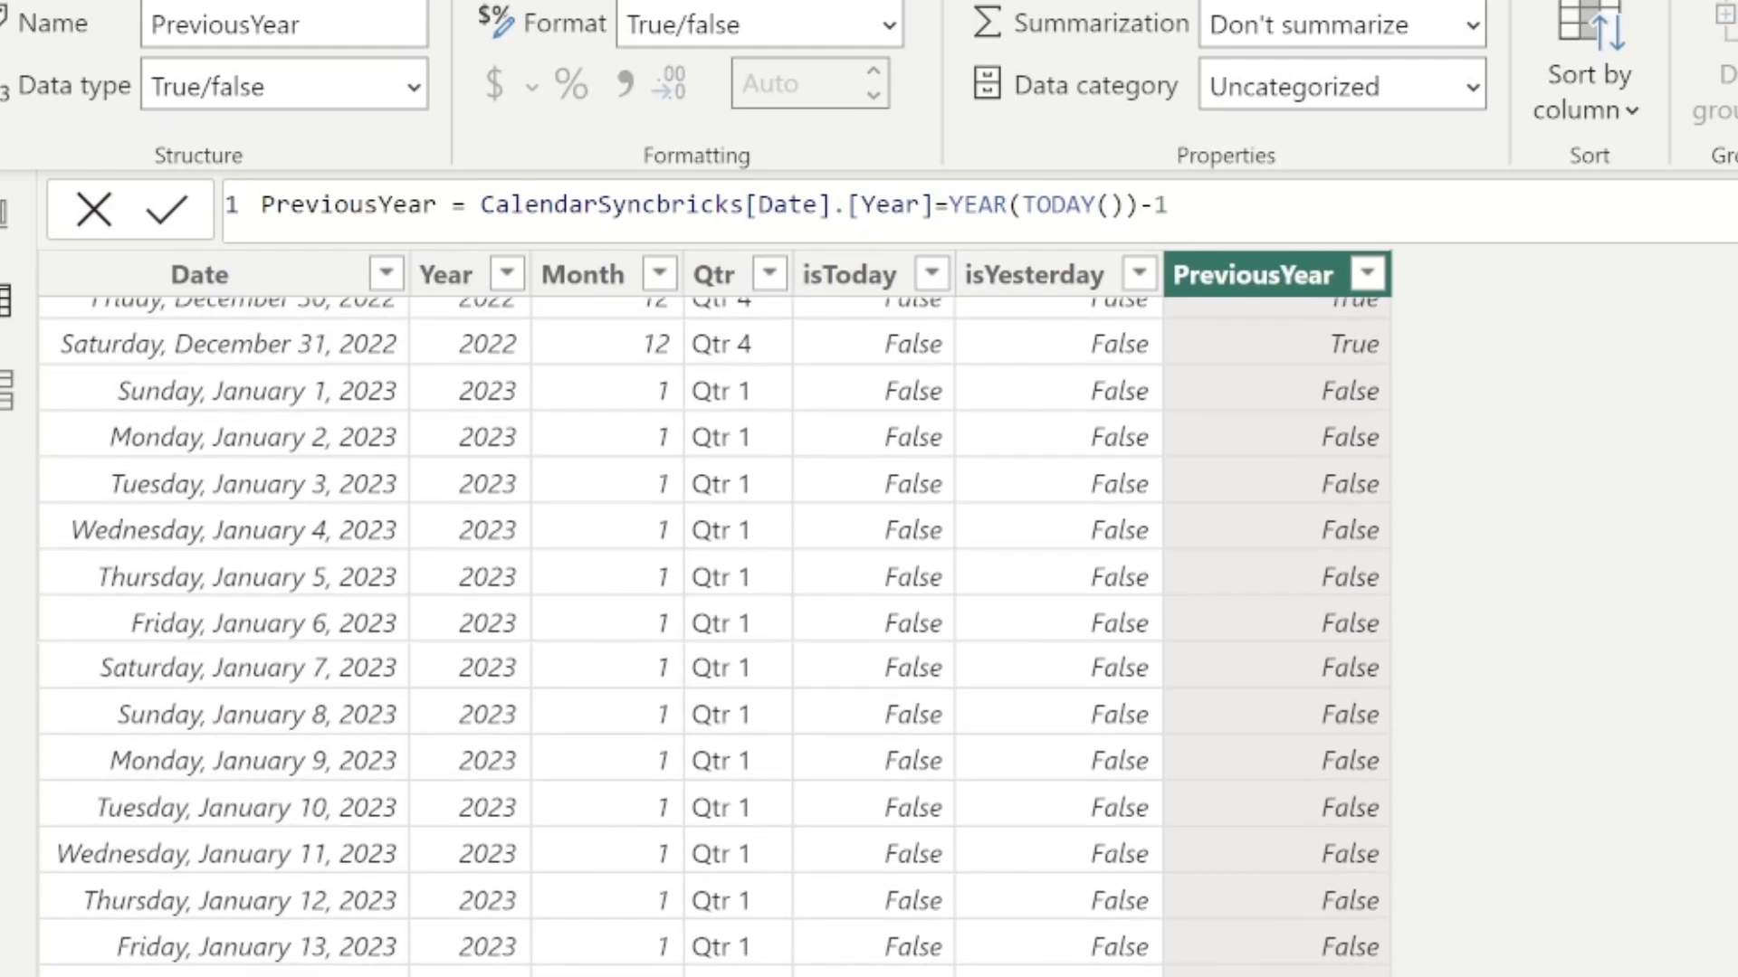
scroll(88, 590, up, 20)
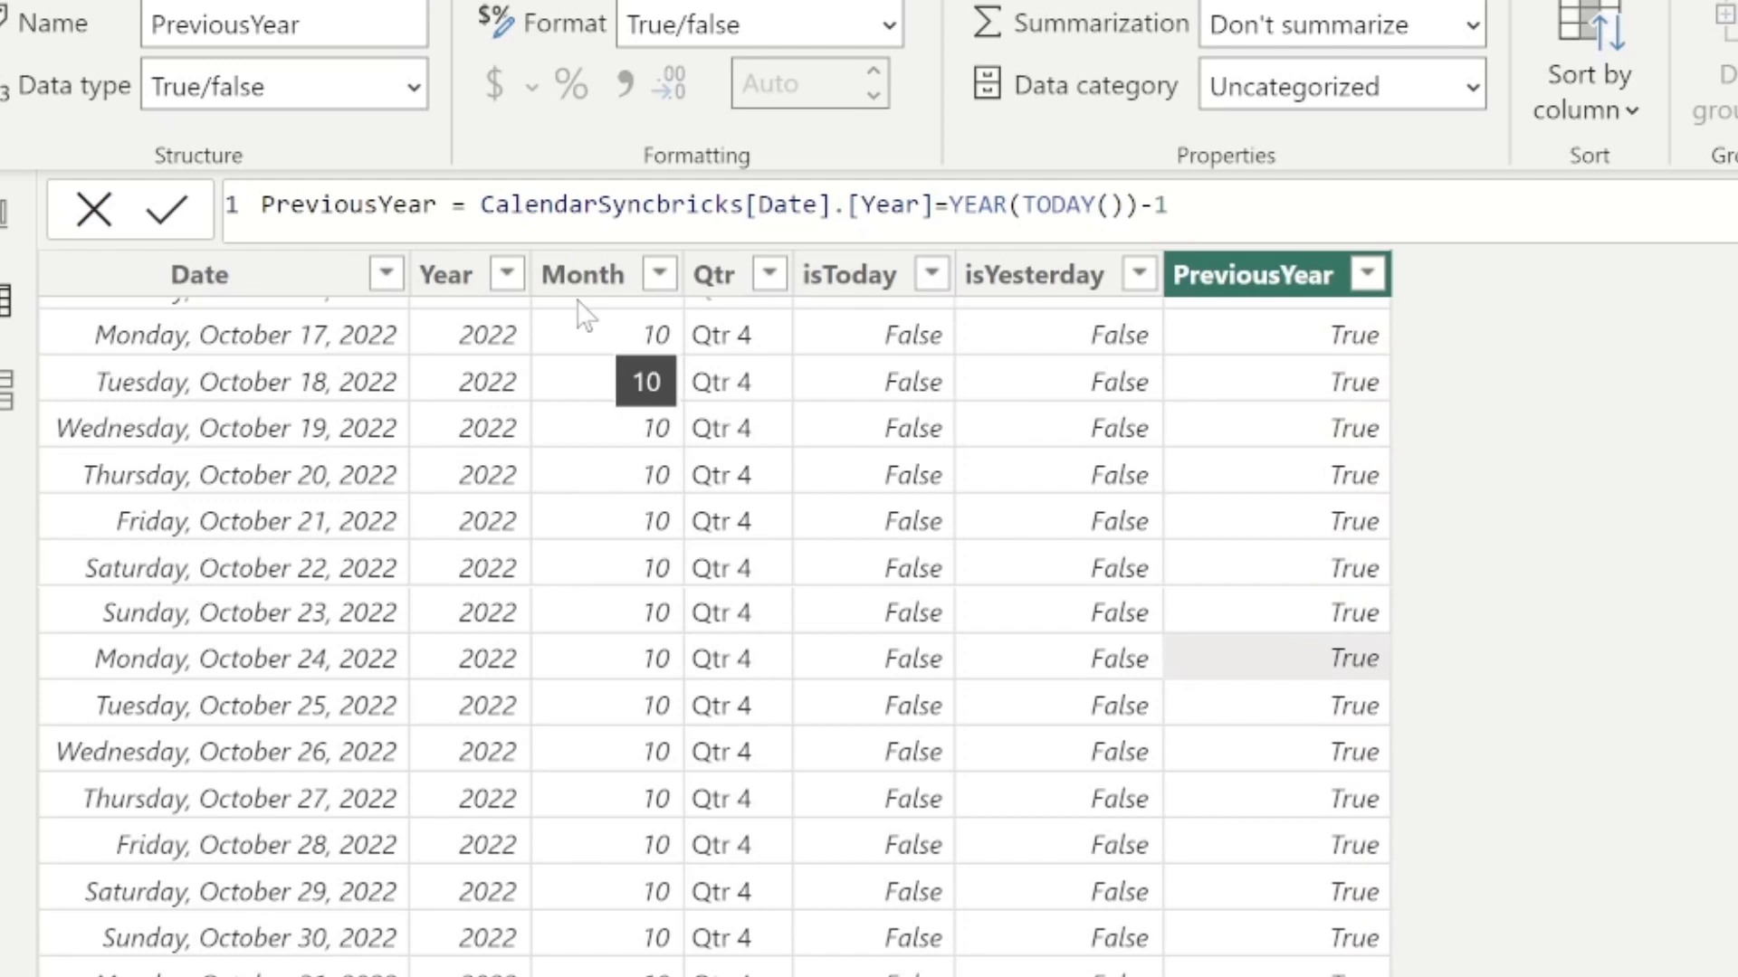
Add another calculated column and name it PreviousMonth in its formula.
right_click(1287, 275)
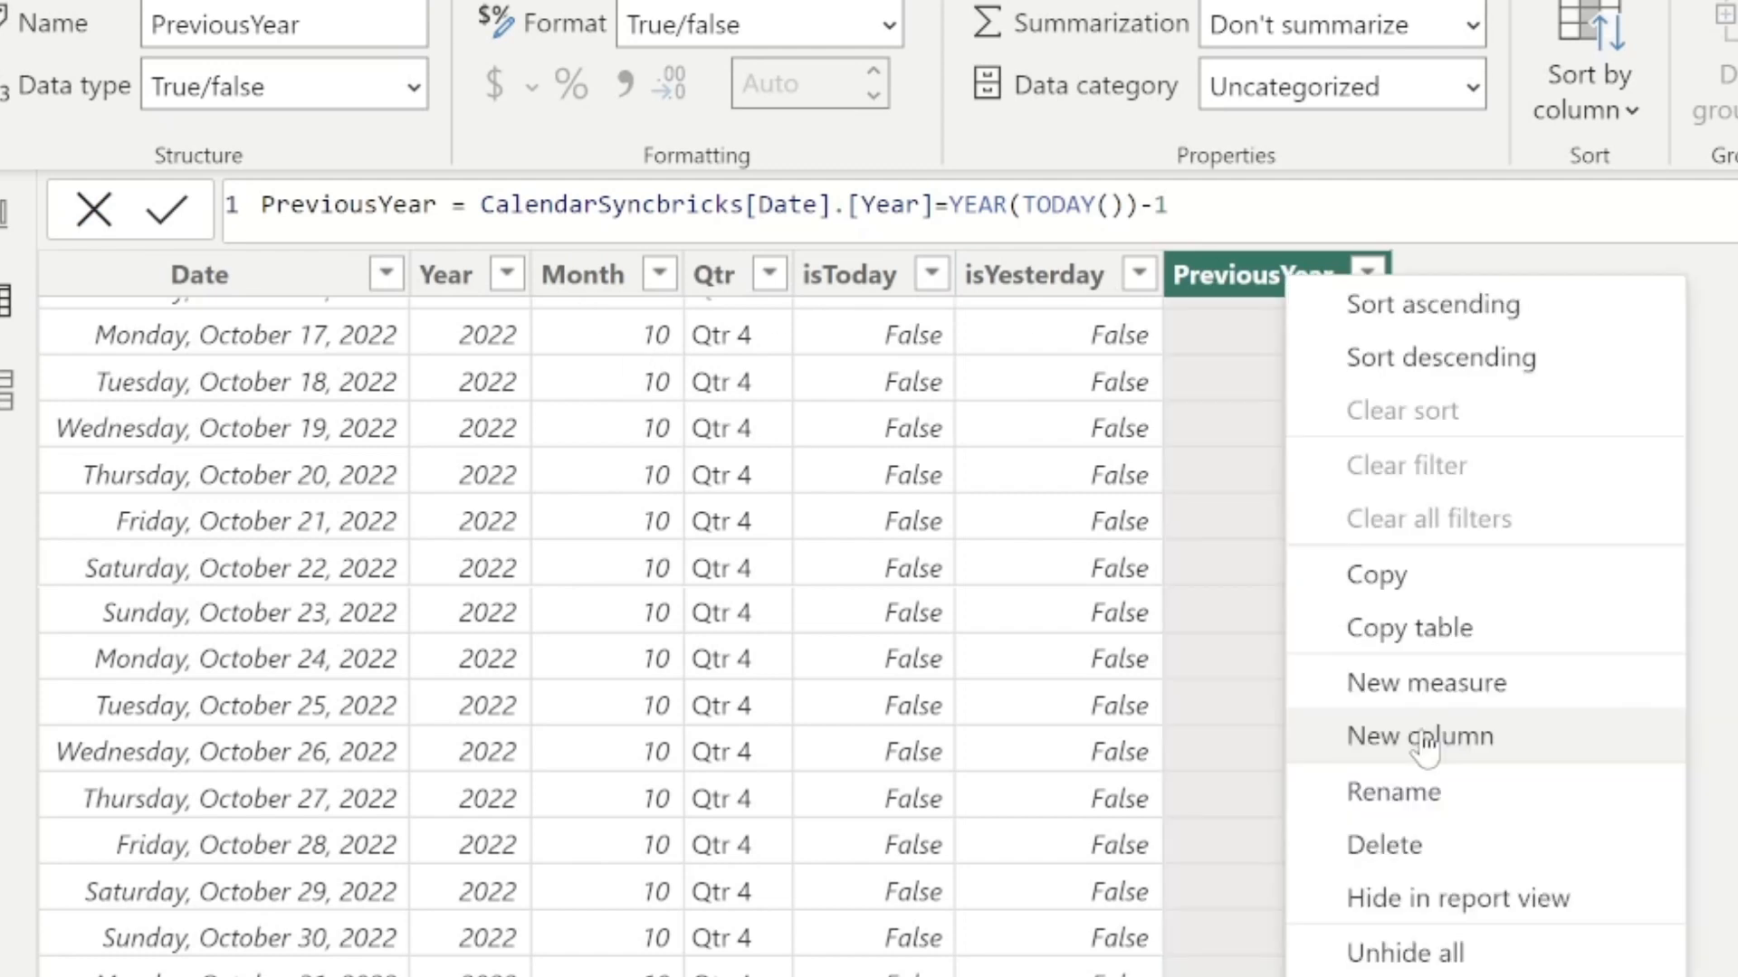
click(1424, 737)
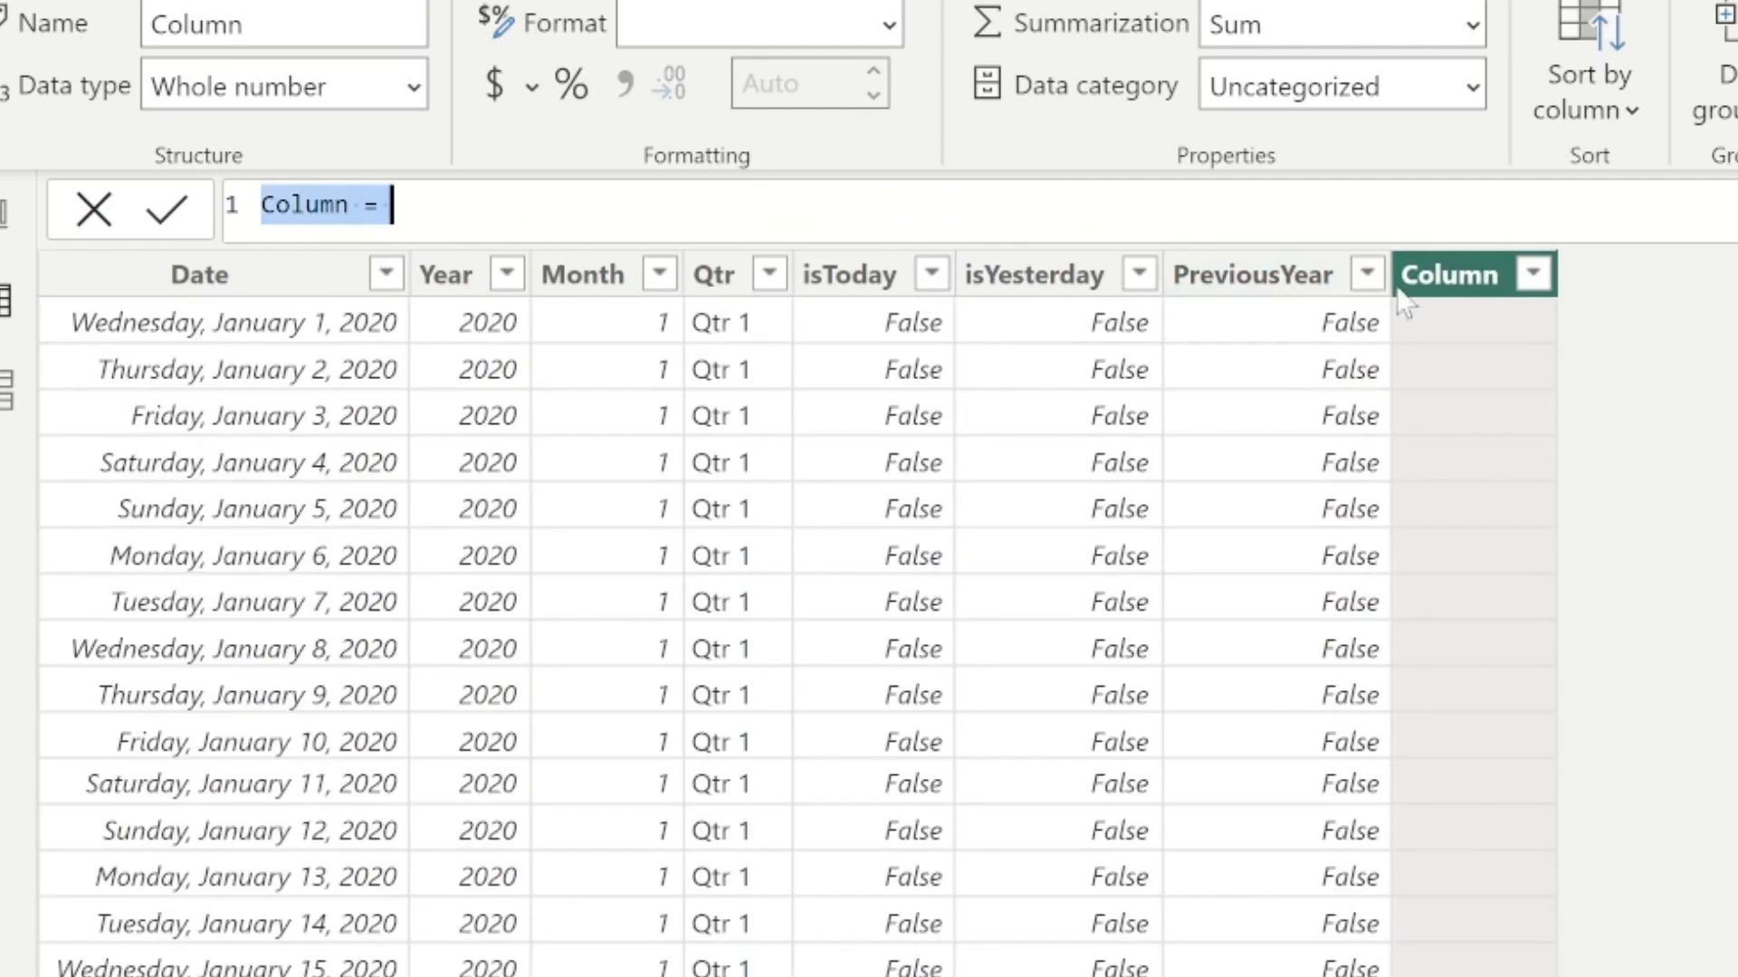
click(324, 201)
drag(350, 204, 4, 220)
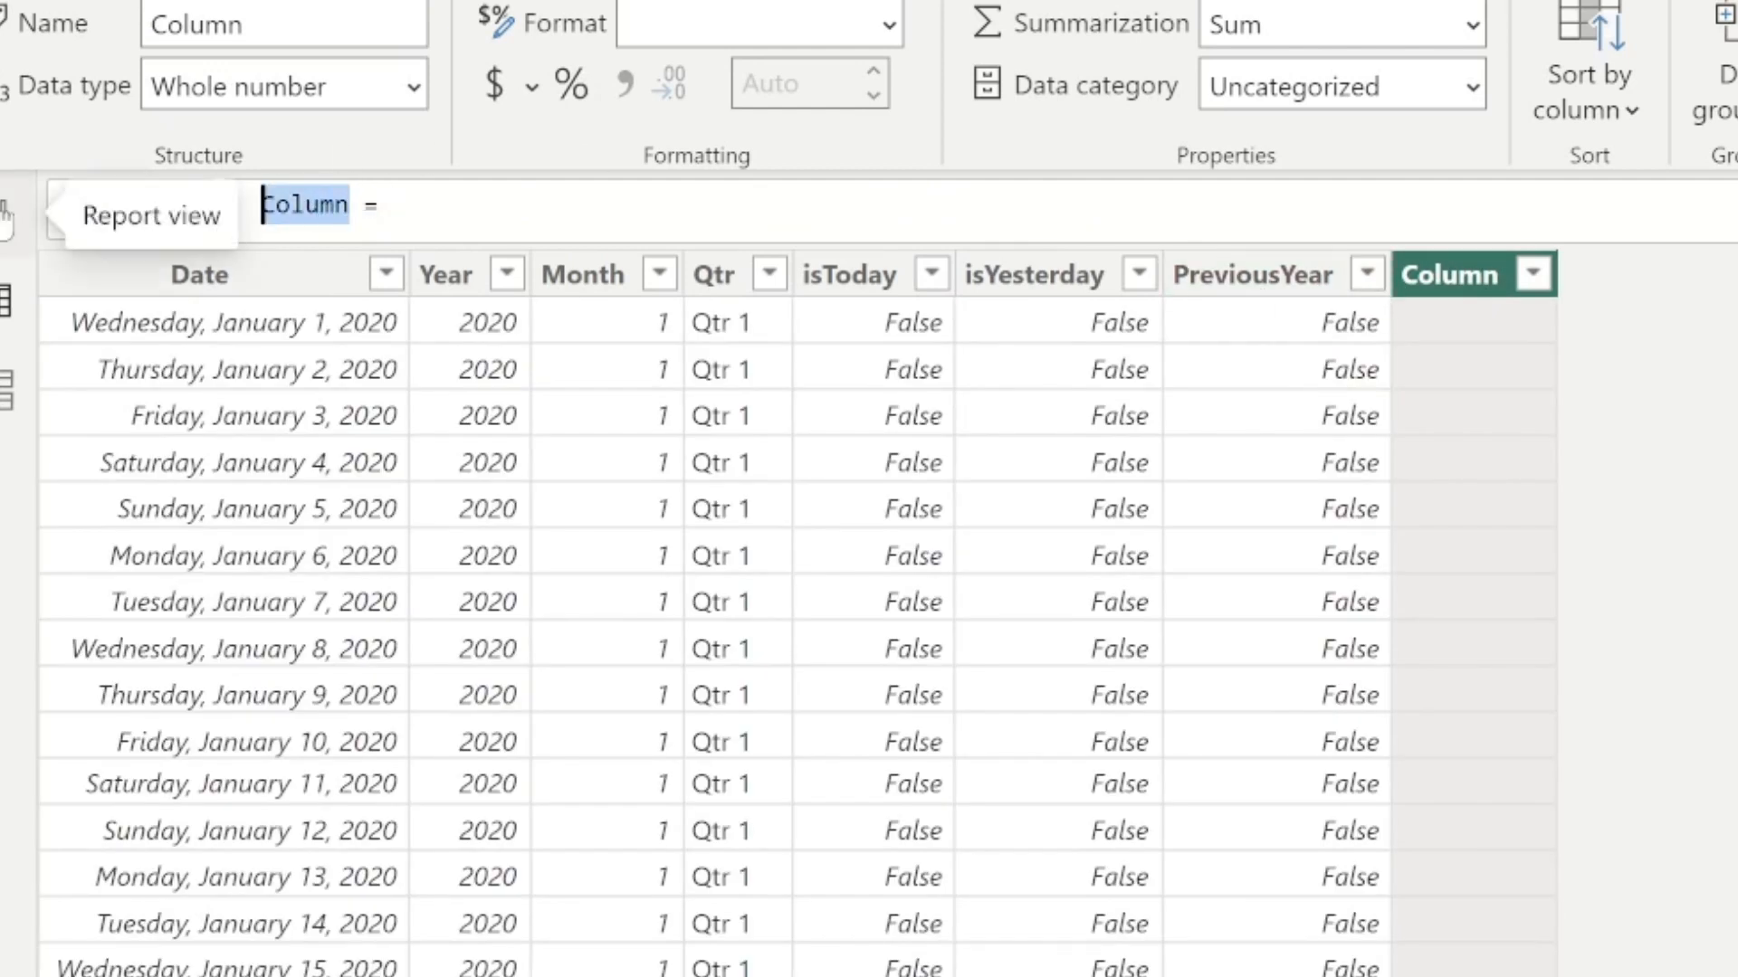
text(PreviousMoonth)
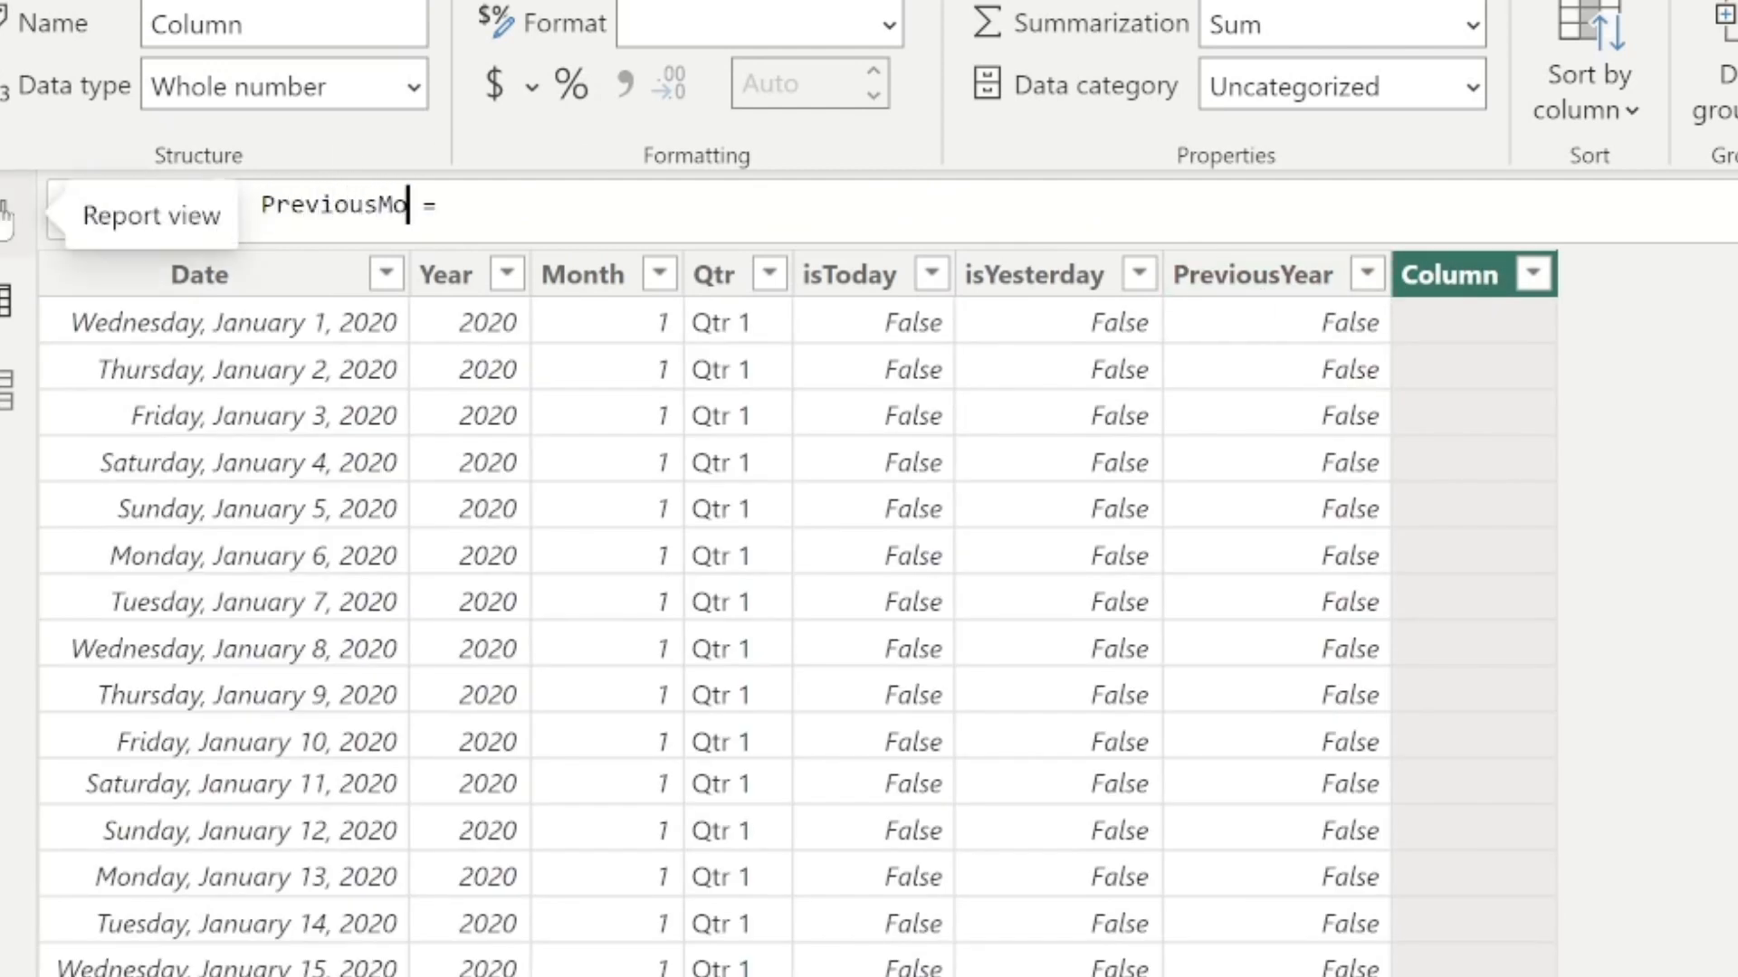
key(BackSpace)
key(BackSpace)
key(BackSpace)
key(BackSpace)
text(nth)
Begin the PreviousMonth expression with MONTH(CalendarSyncbricks[Date].[Day].
key(Right)
key(Right)
key(Right)
text(month)
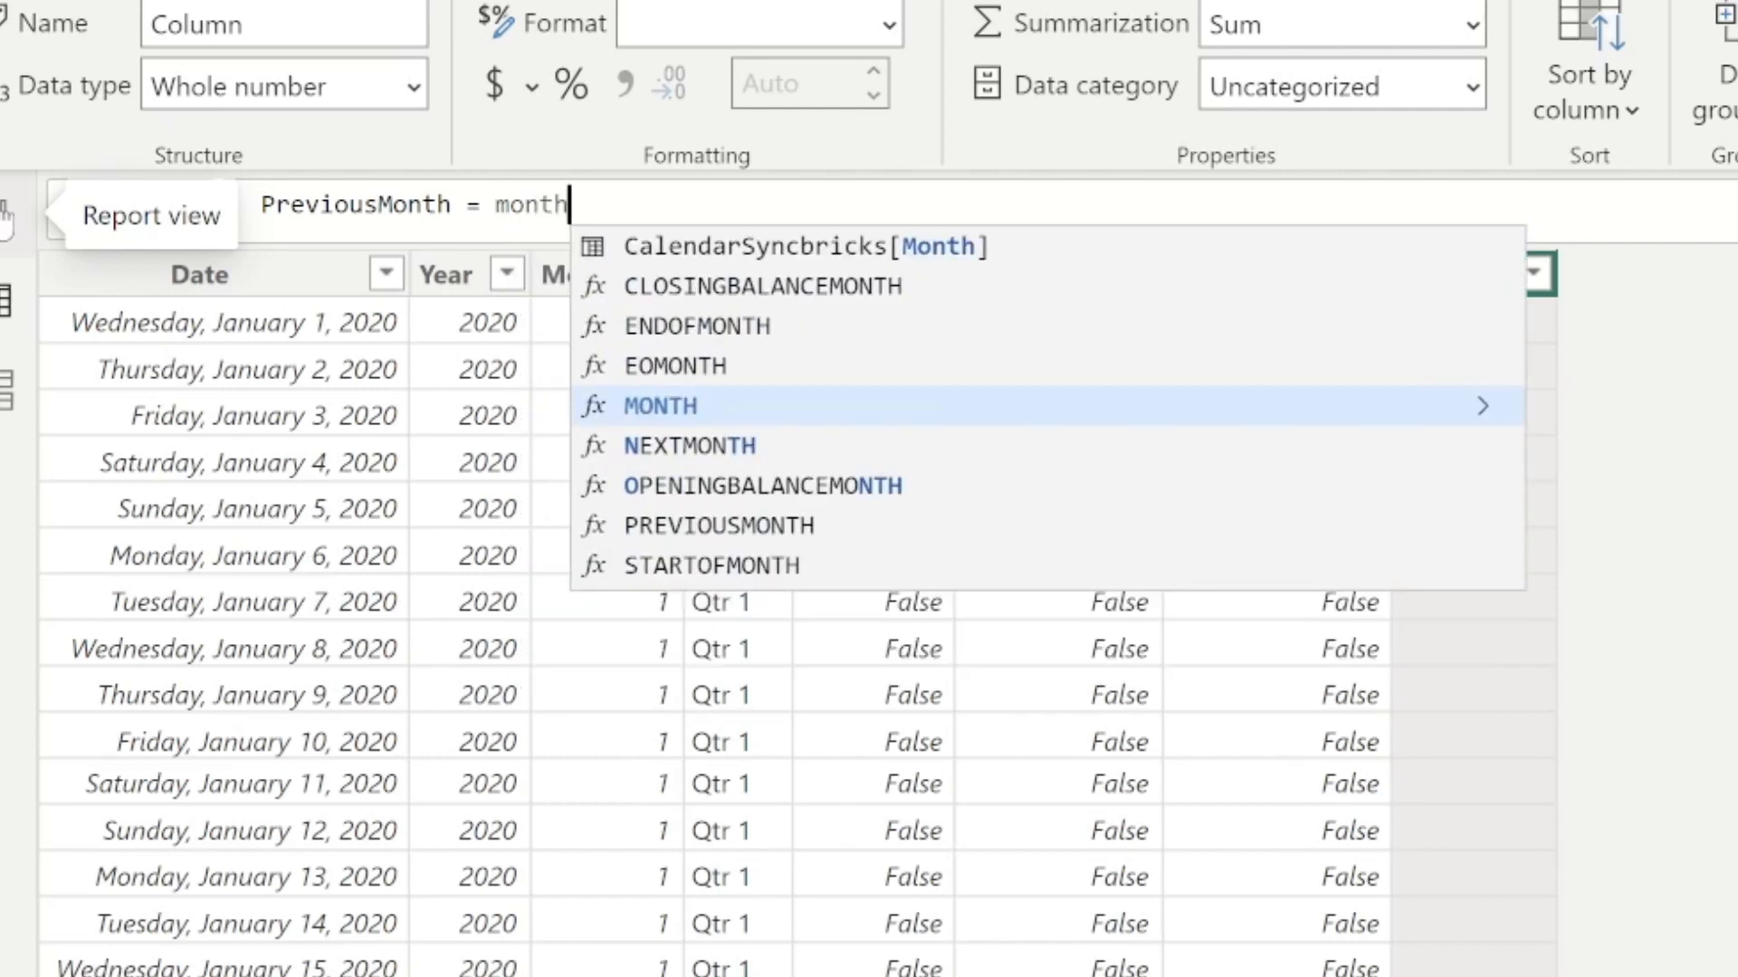
key(Tab)
text(cale)
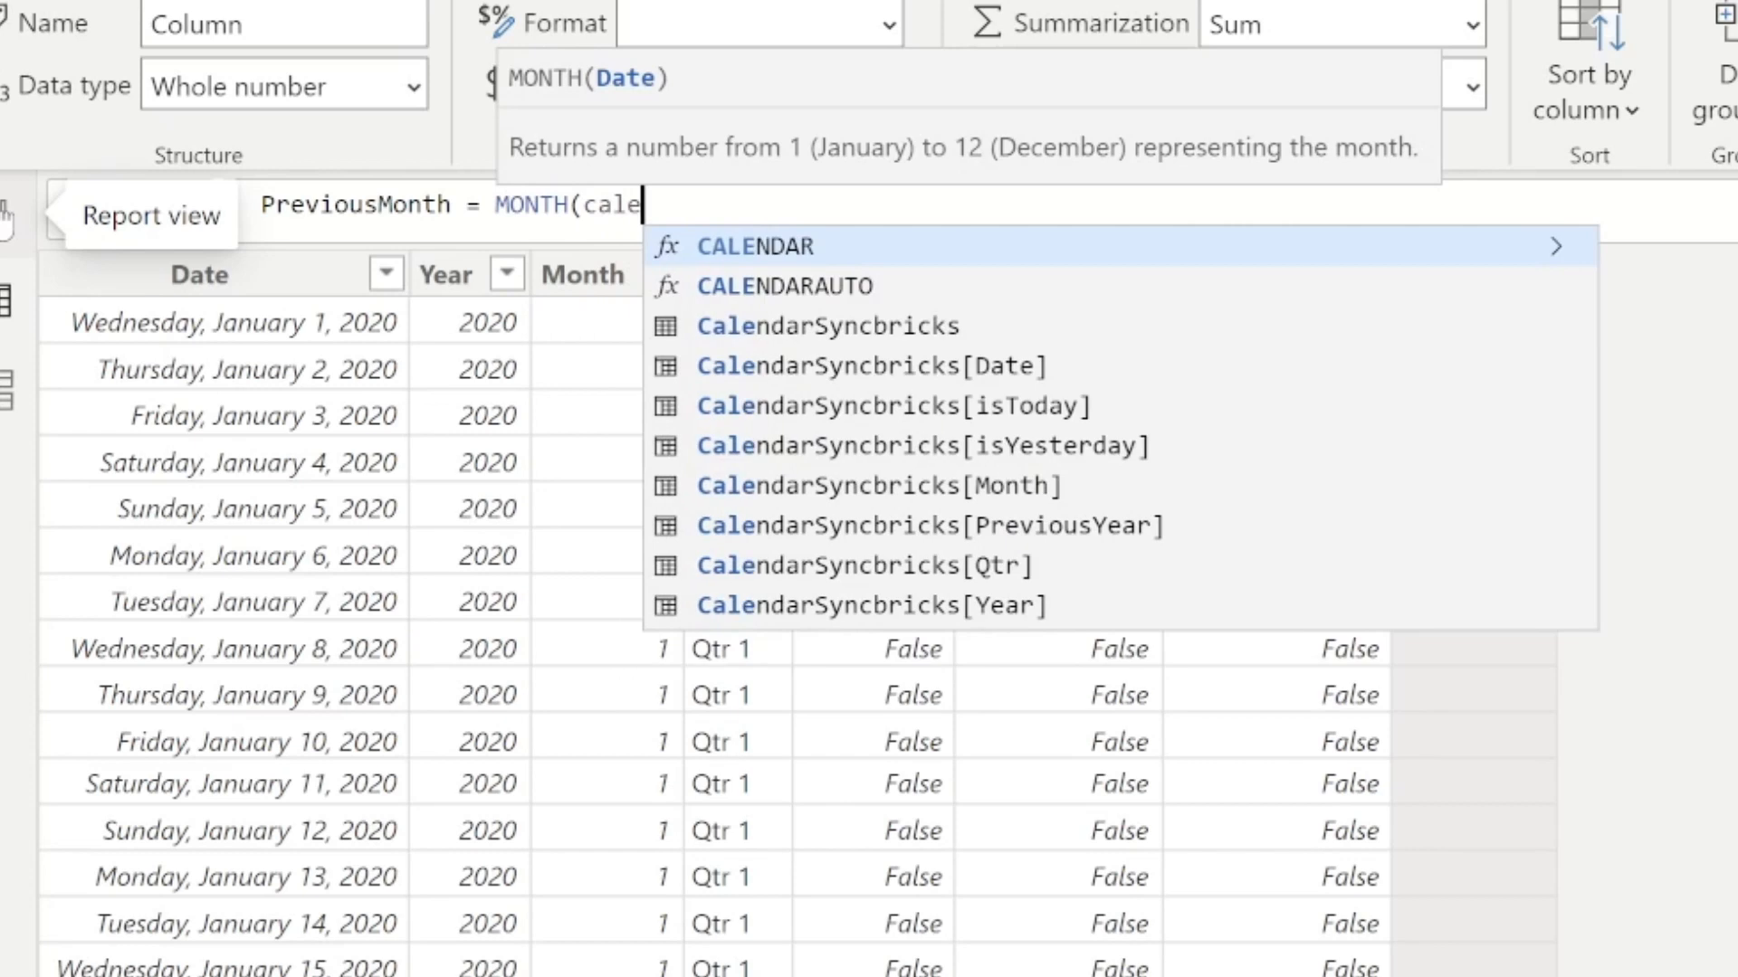
key(Down)
key(Down)
key(Down)
key(Tab)
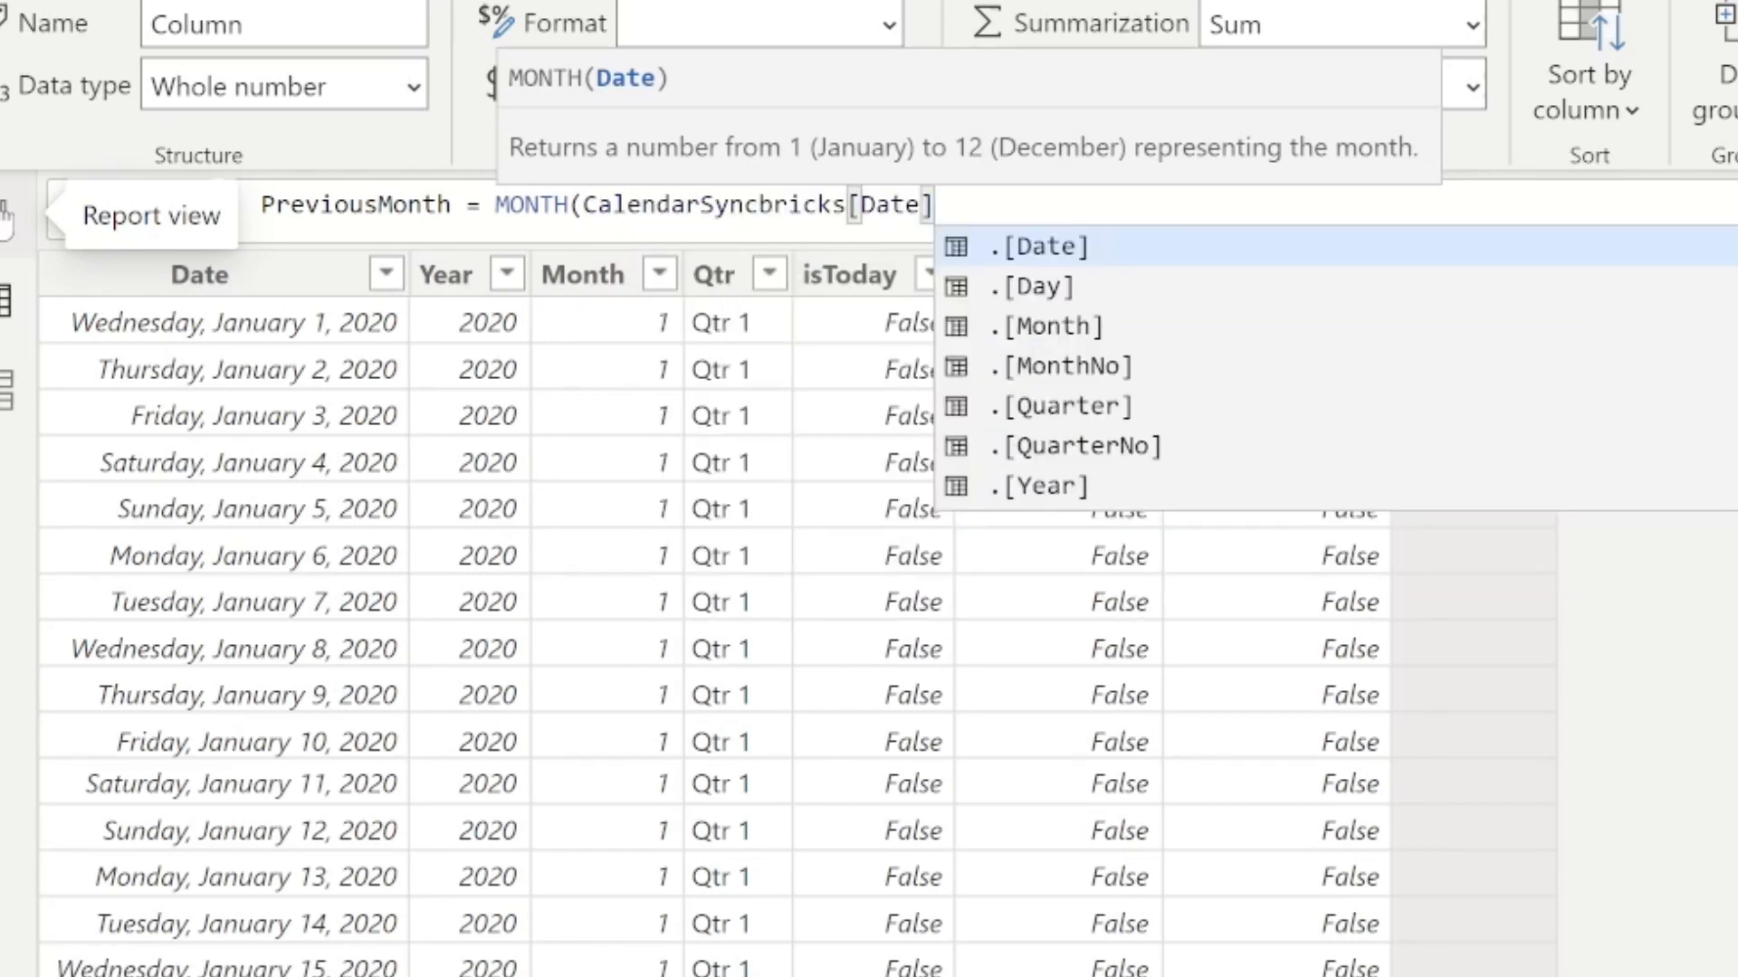
key(Down)
key(Tab)
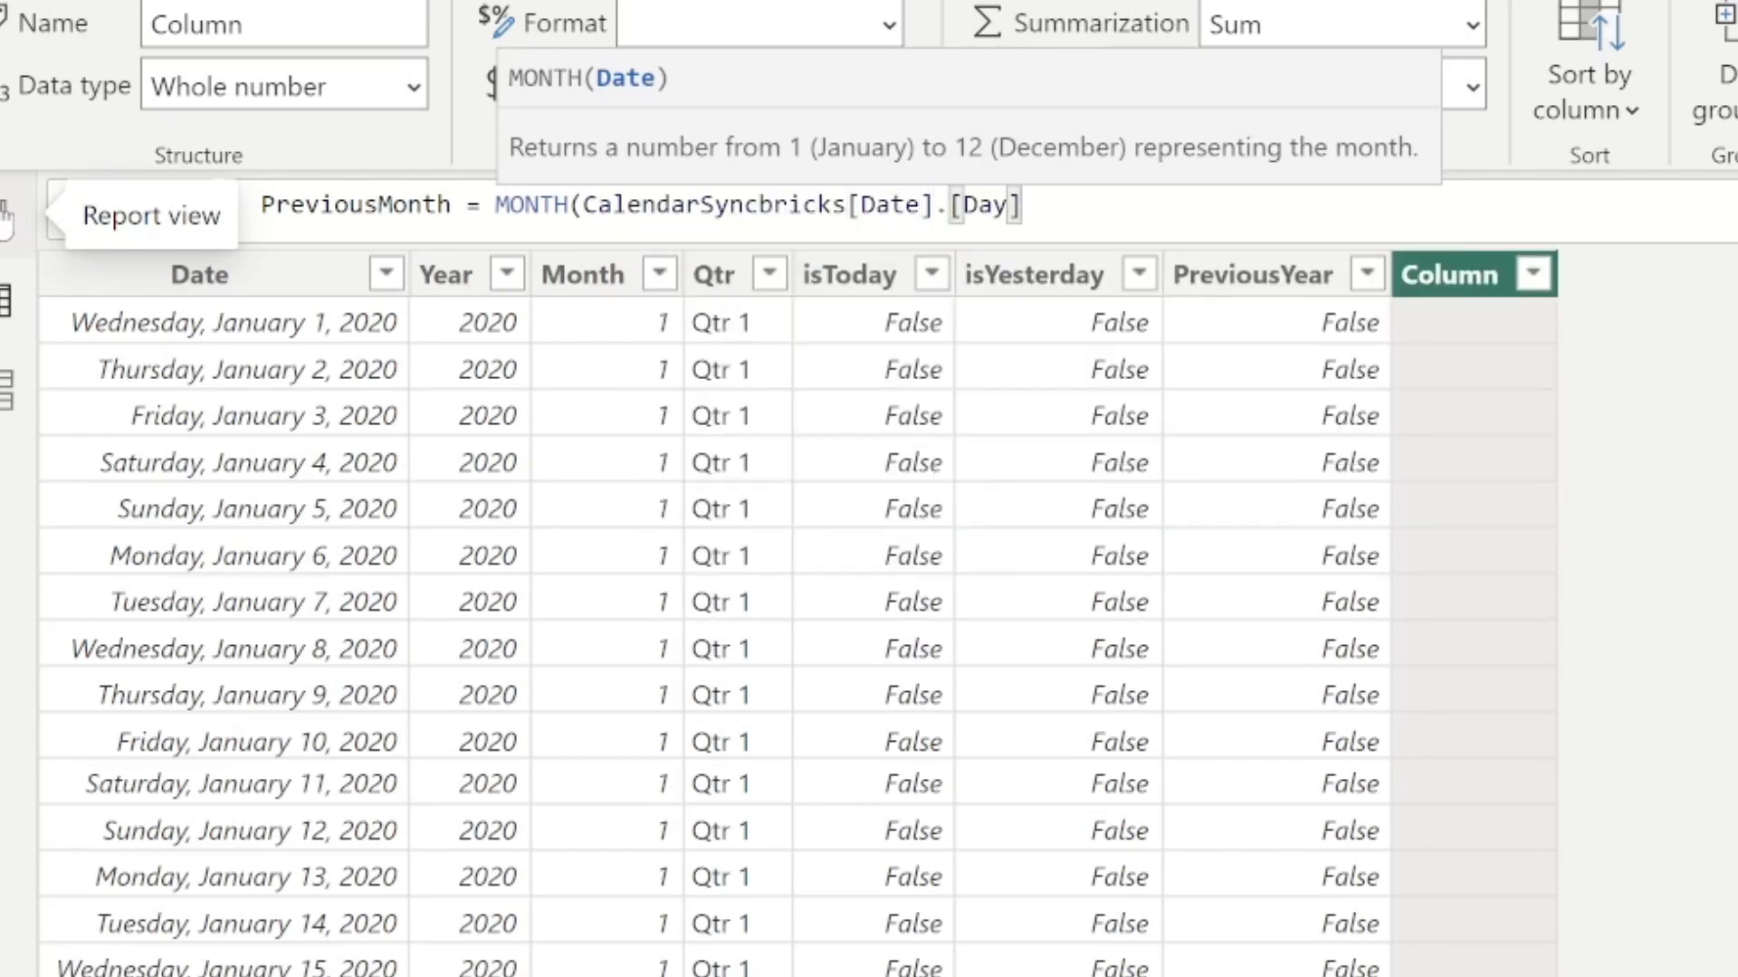
Complete the PreviousMonth formula with = MONTH(TODAY())) as the comparison value and commit it.
text(= month)
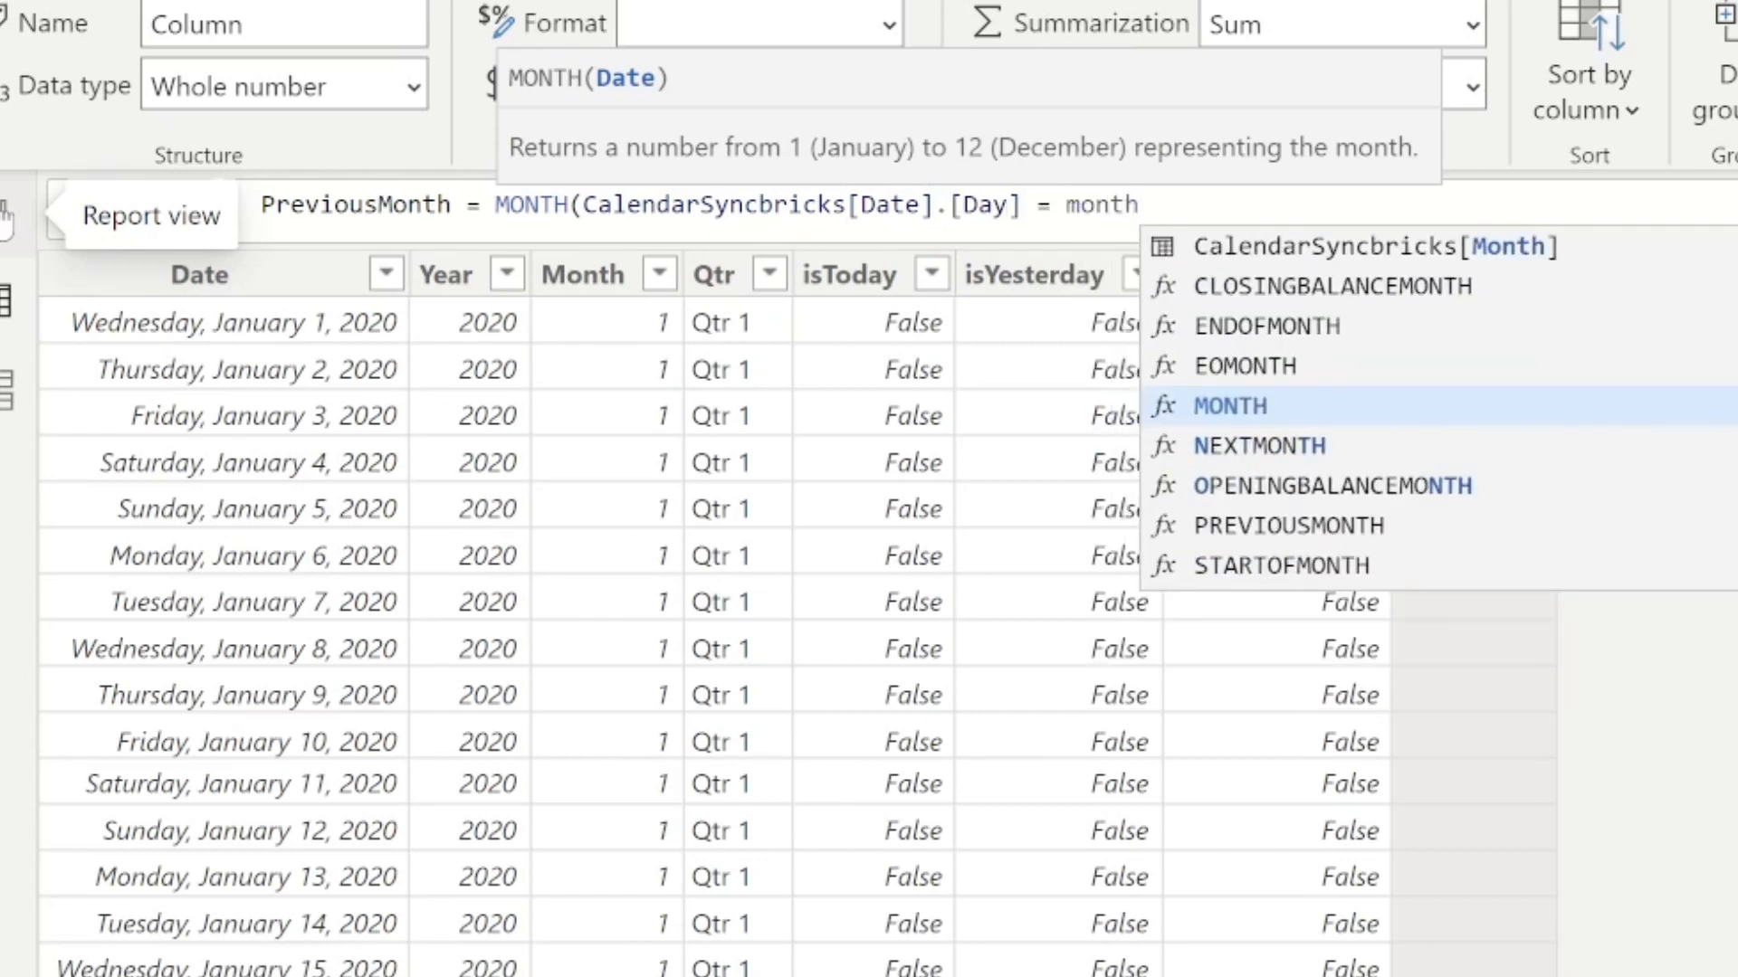
key(Tab)
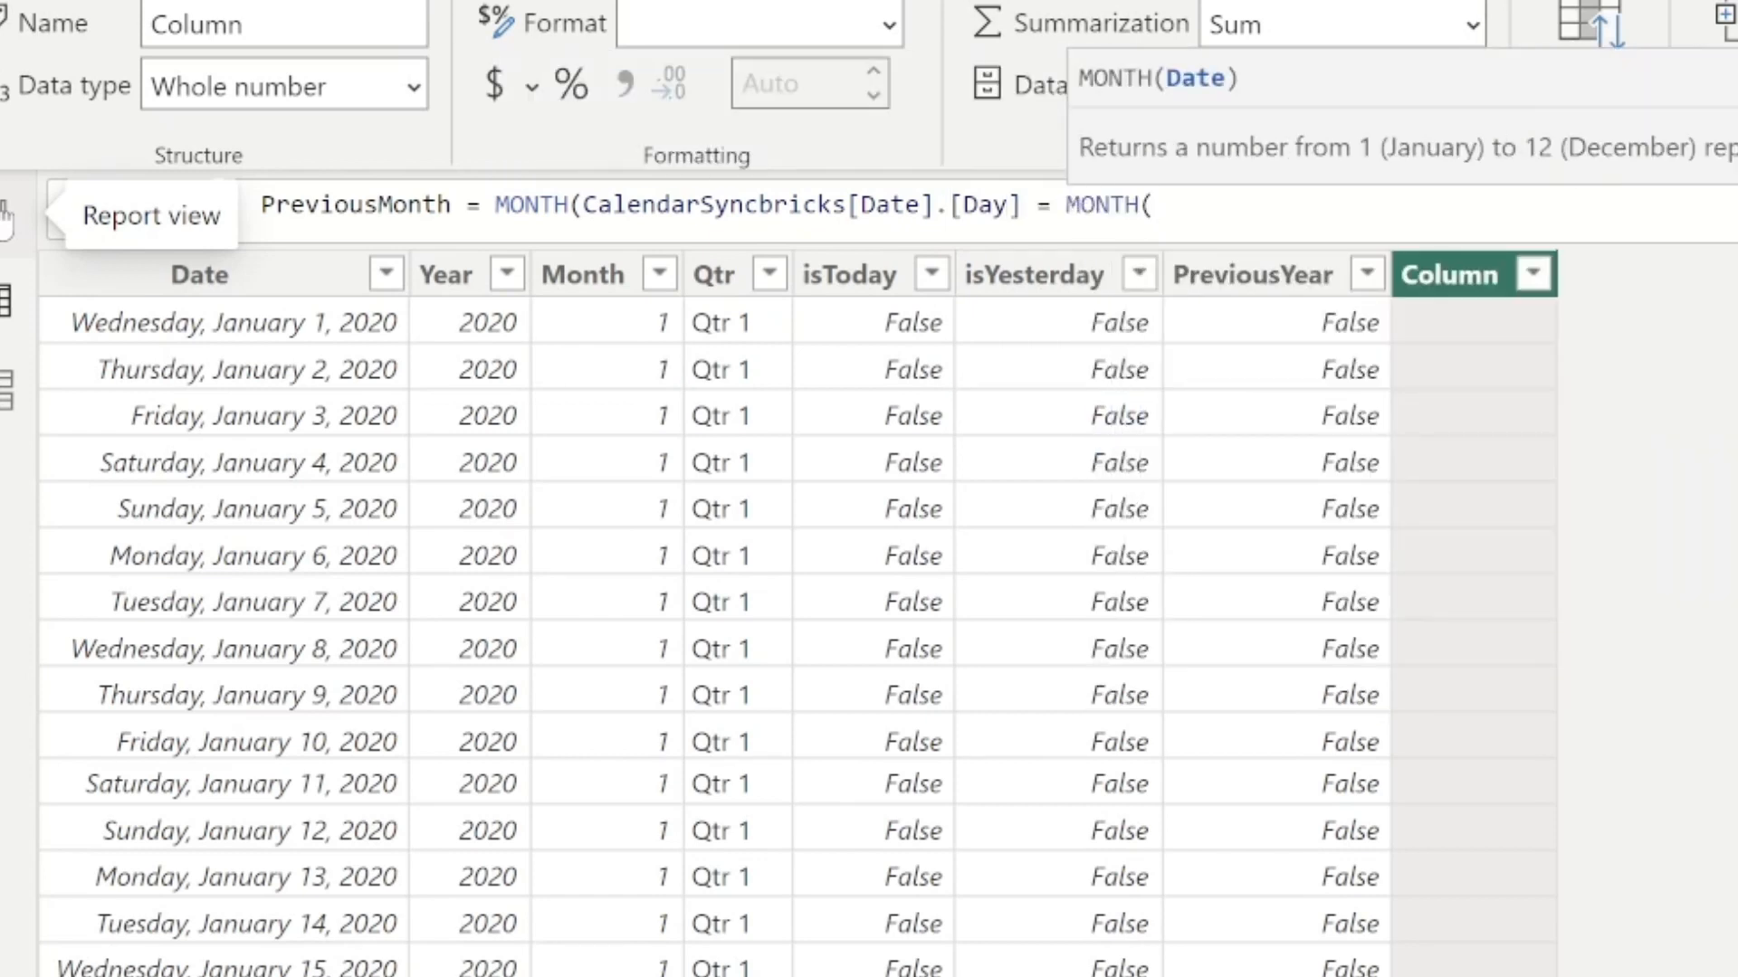
text(today)
key(Tab)
text())
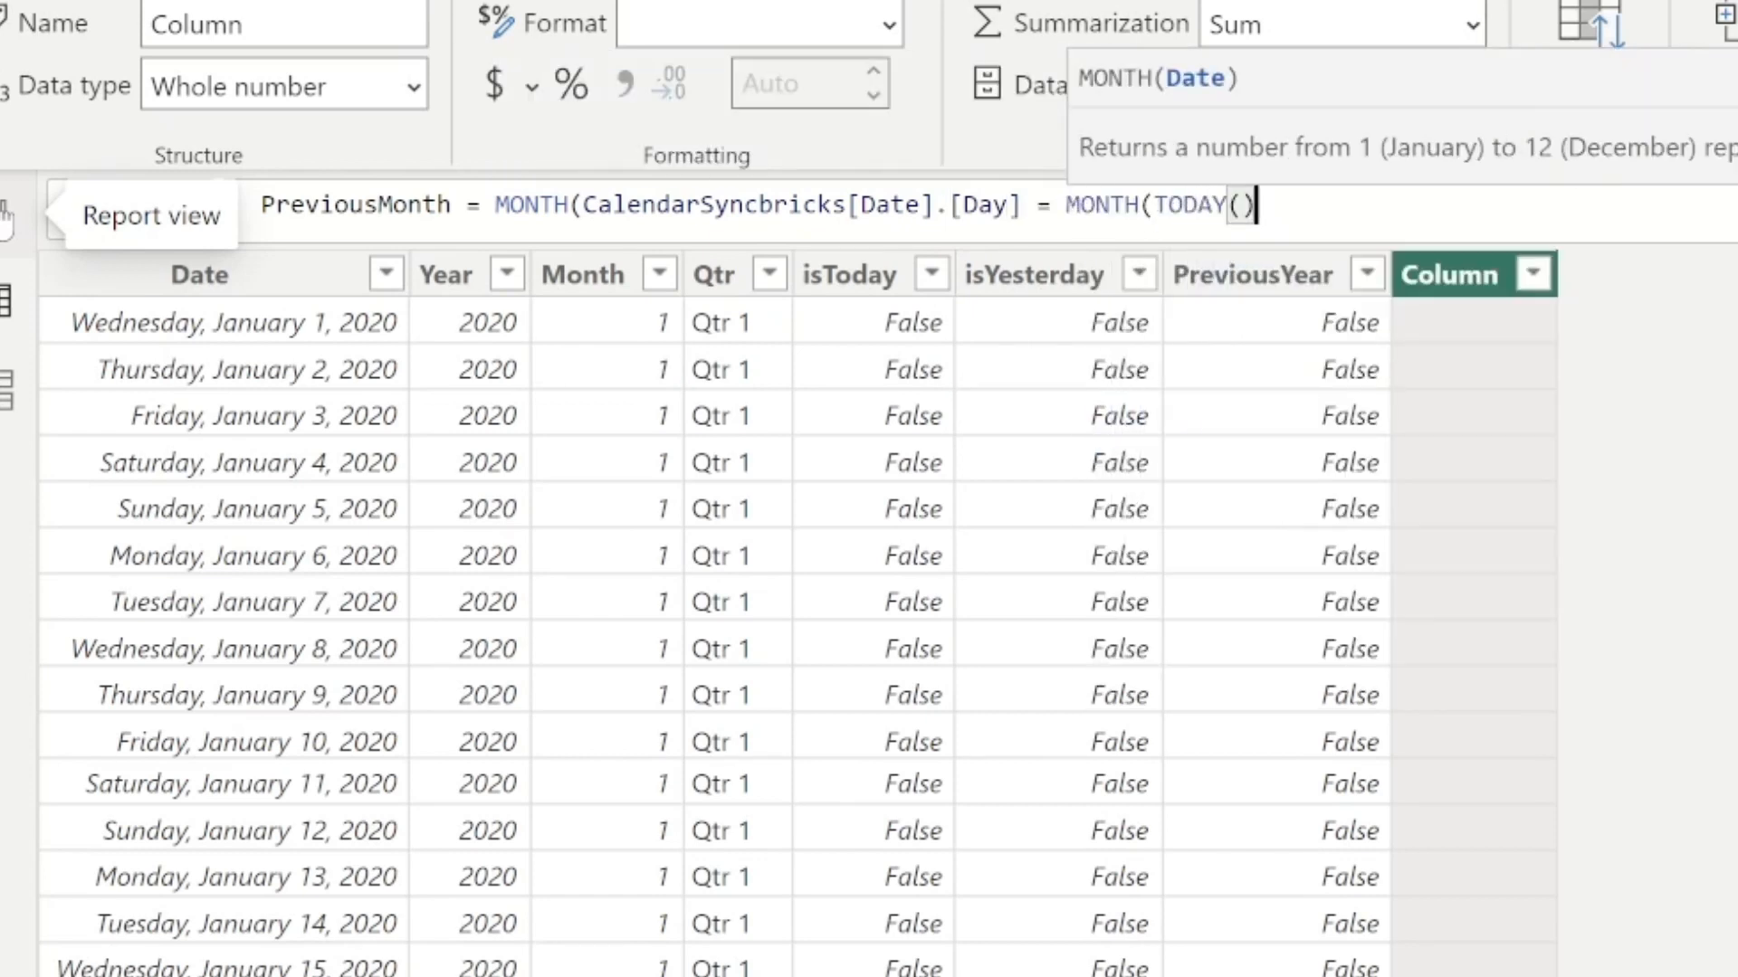
text()))
key(Return)
Replace the left side of the PreviousMonth comparison with CalendarSyncbricks[Month].
drag(948, 205, 500, 206)
text(cael)
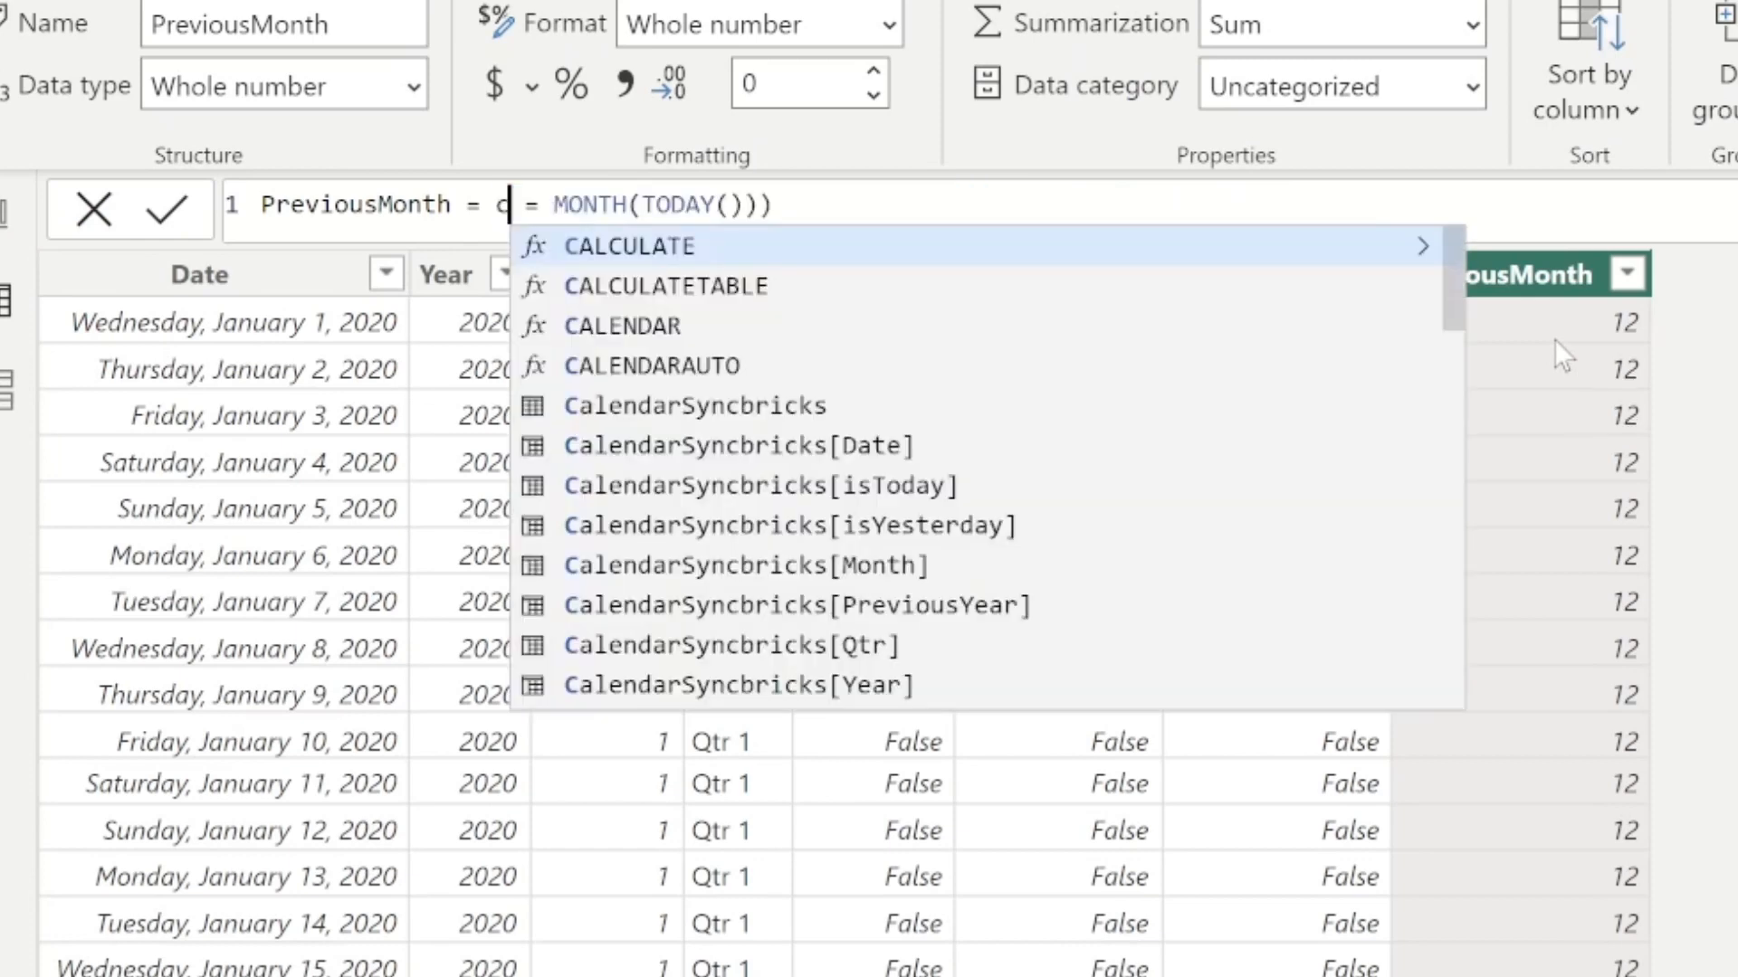
key(BackSpace)
key(BackSpace)
text(le)
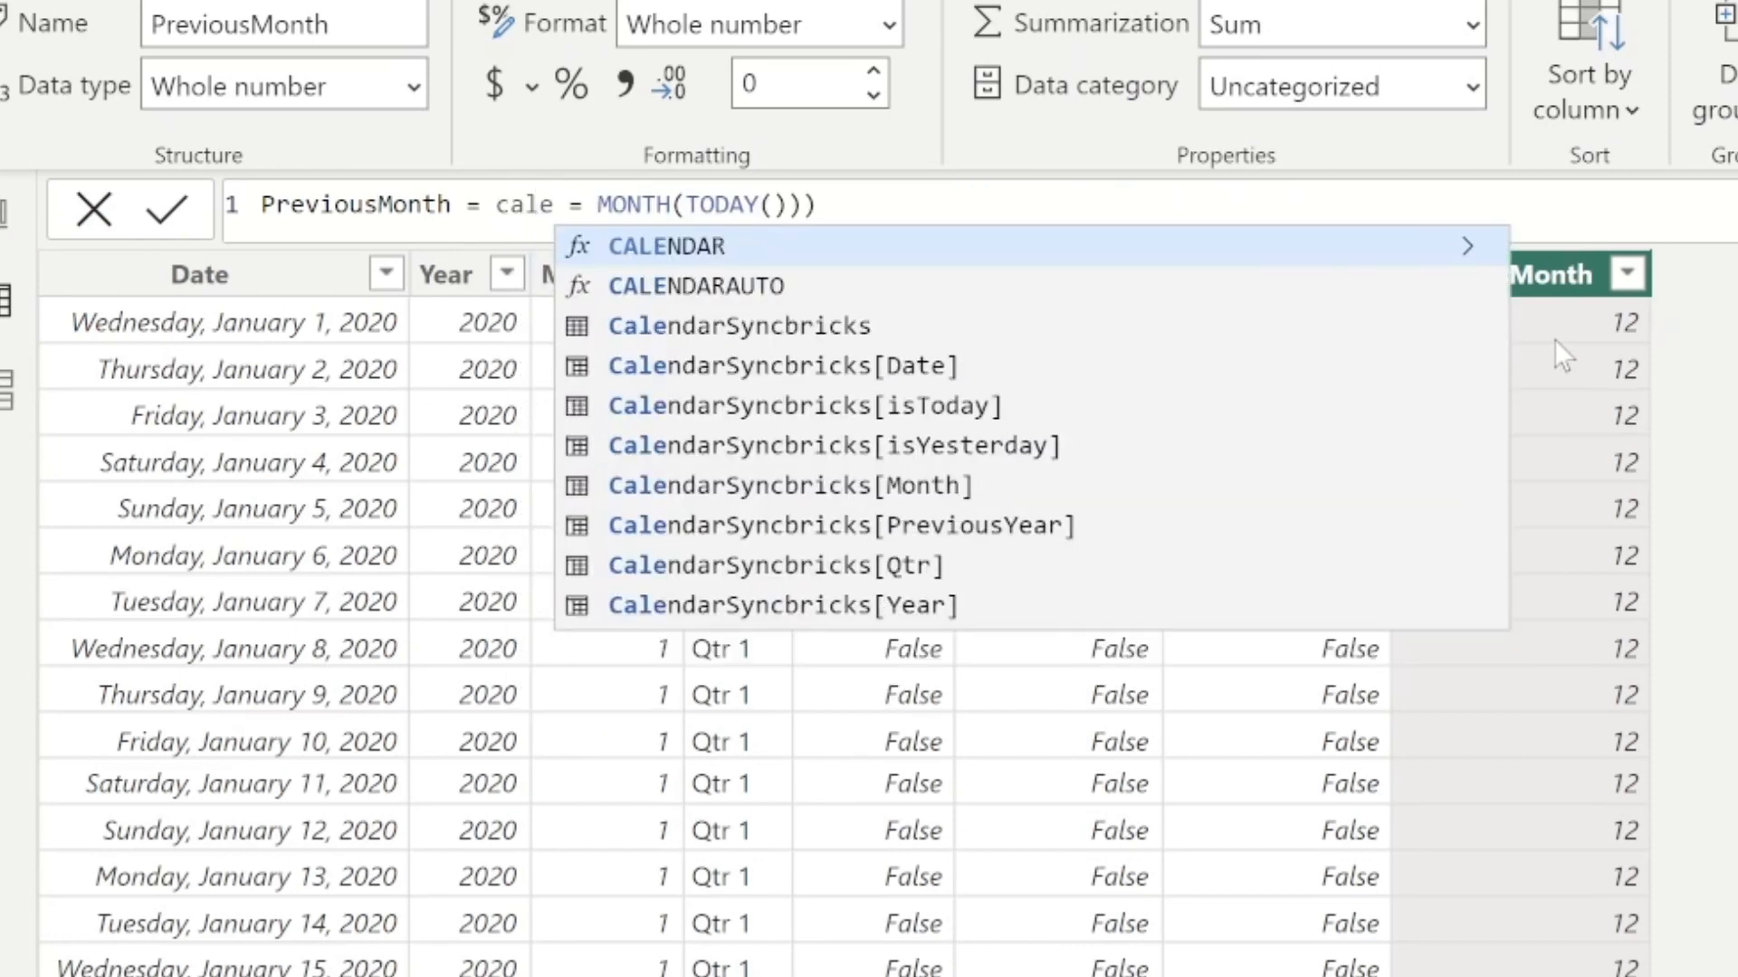
key(Down)
key(Down)
key(Down)
key(Down)
key(Down)
key(Down)
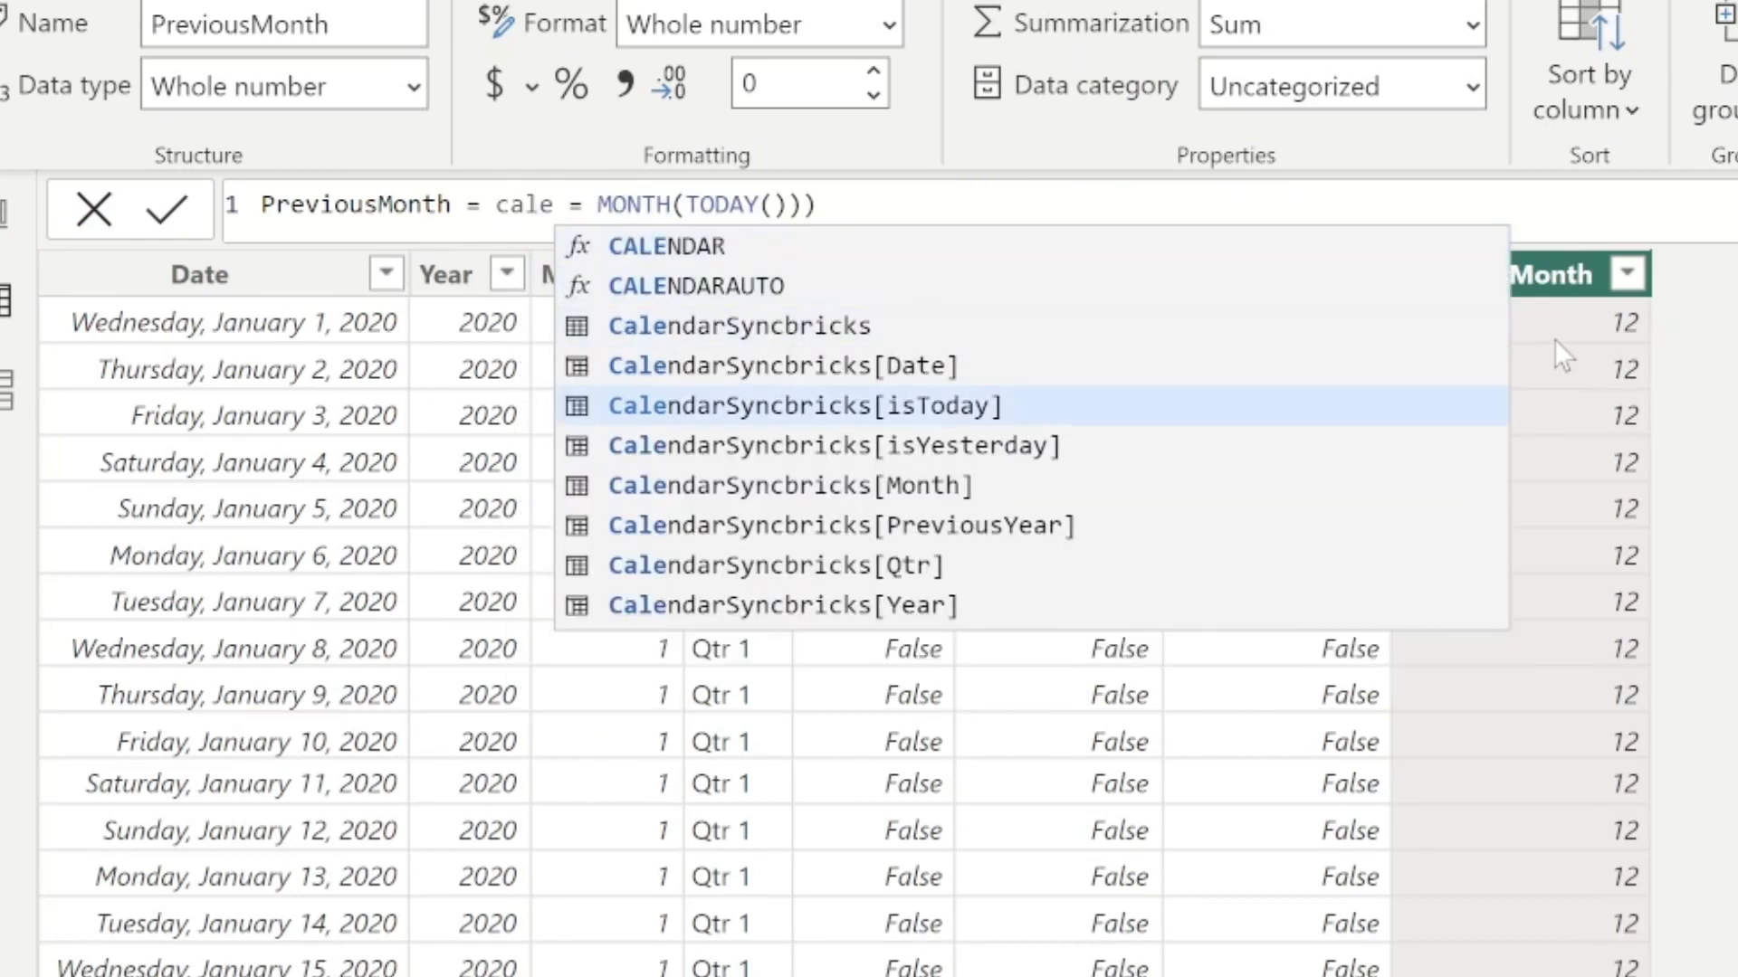
key(Tab)
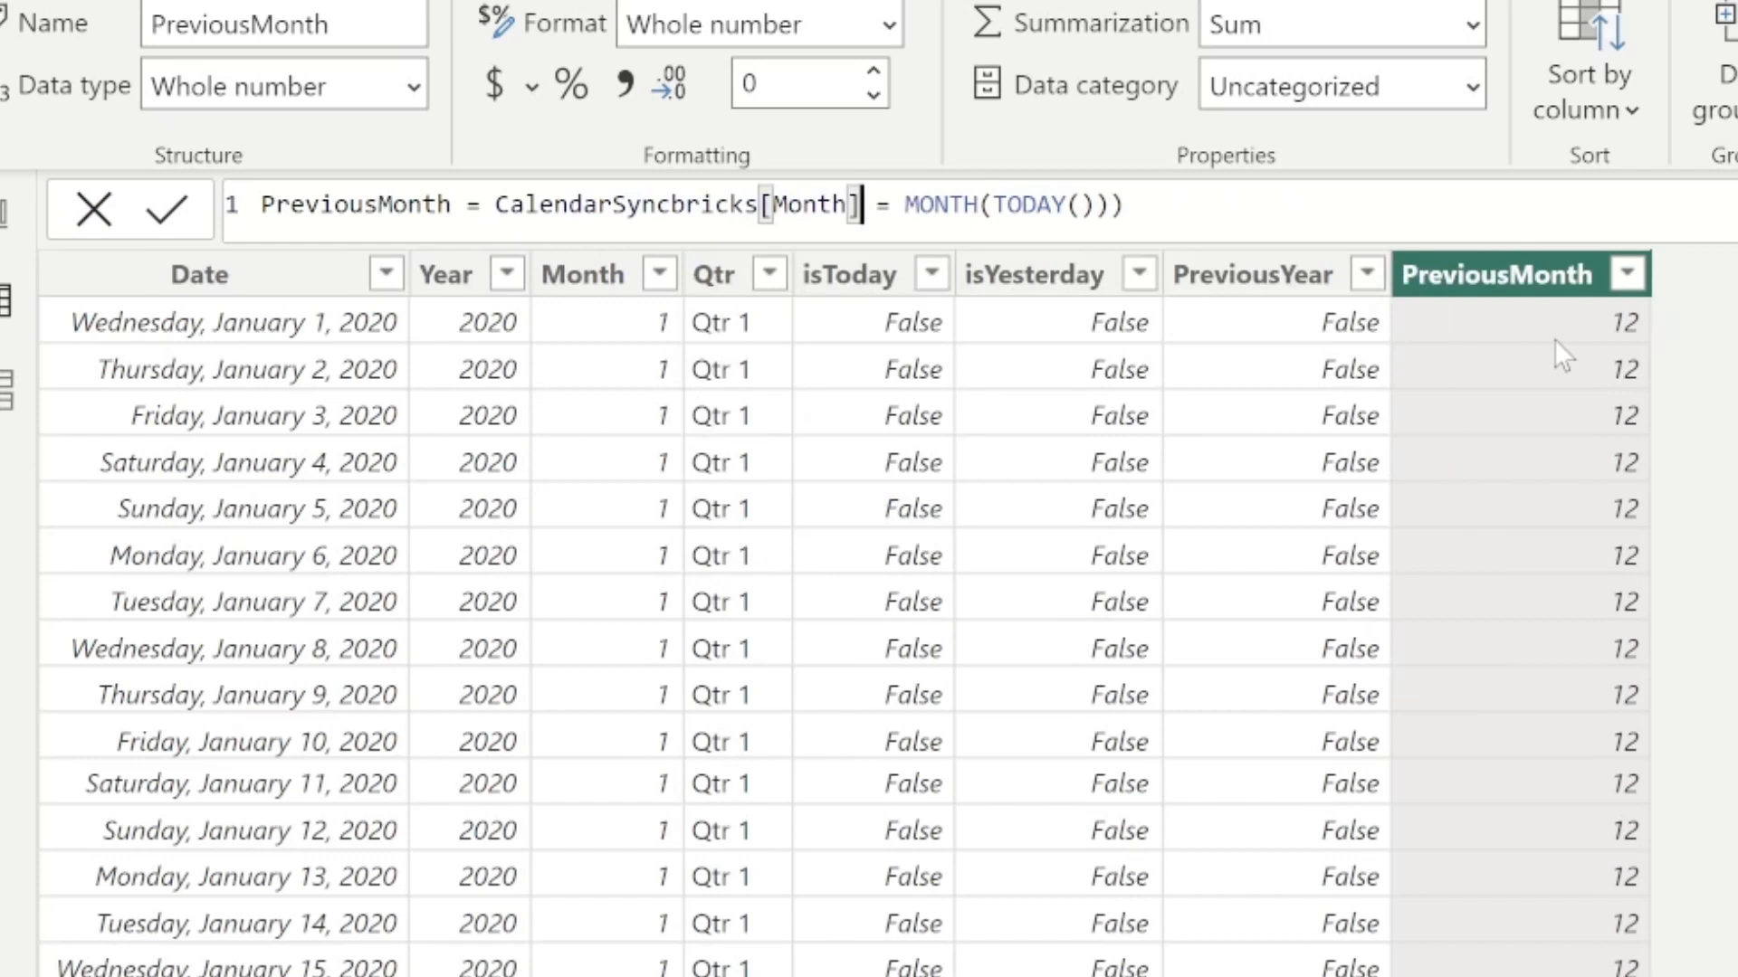
Remove the surplus closing parenthesis from the PreviousMonth formula and commit it.
key(Return)
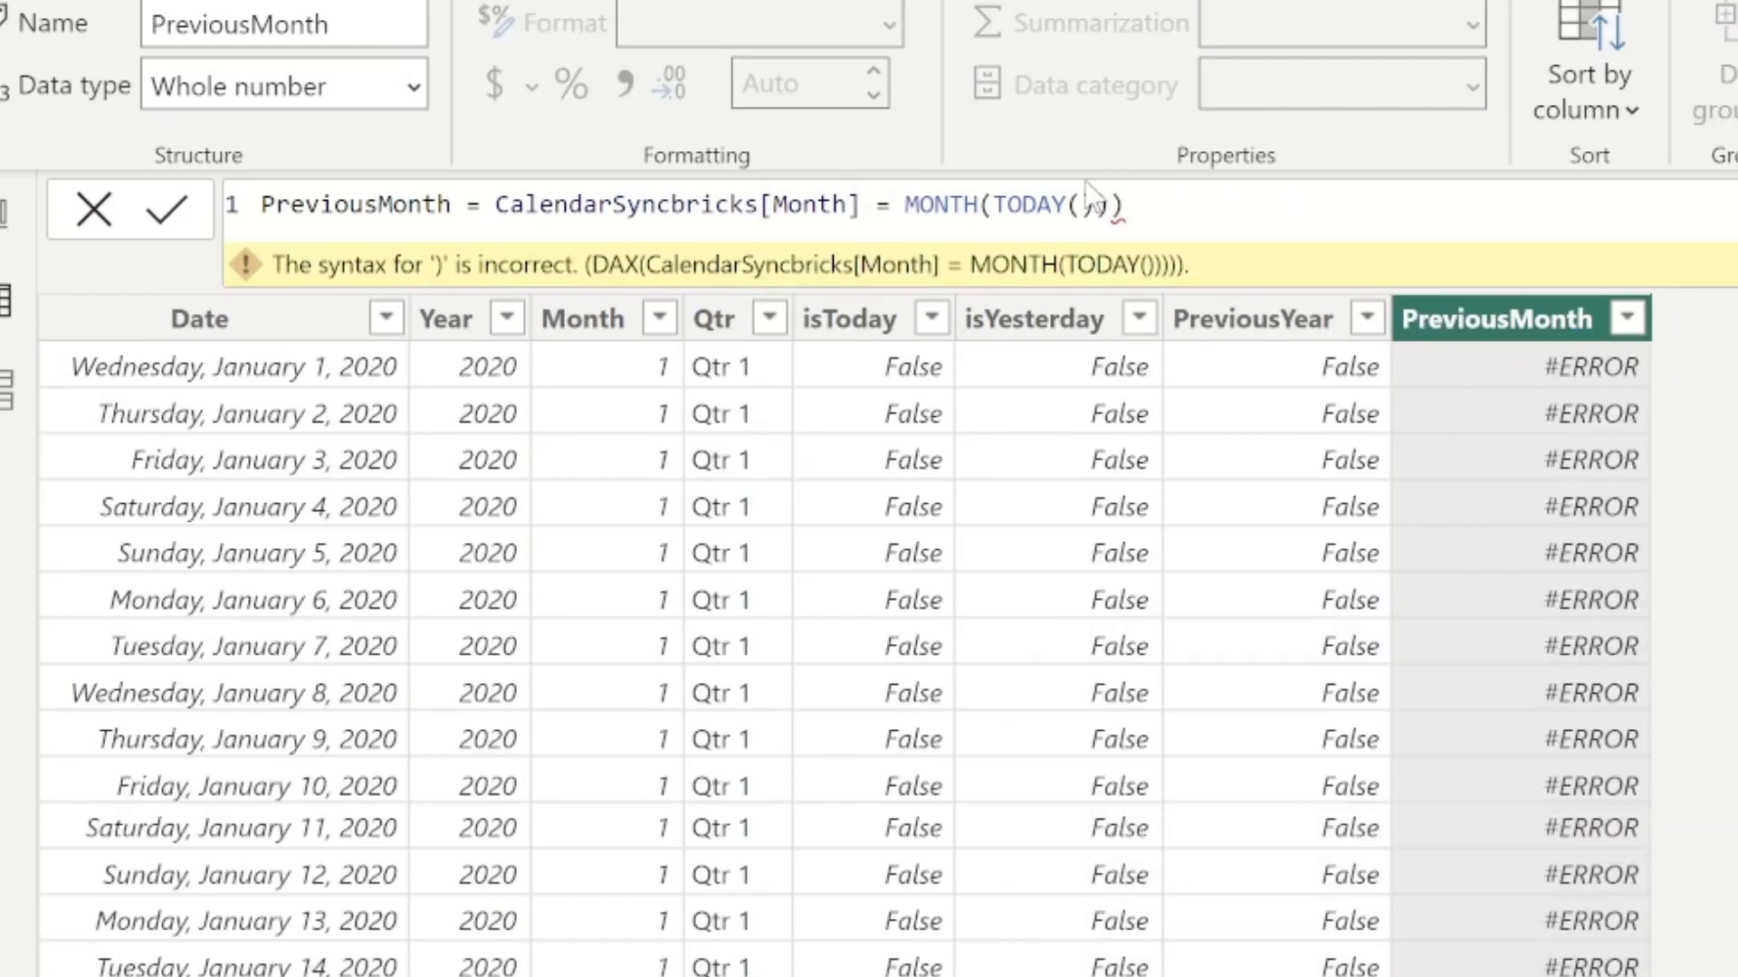
key(BackSpace)
key(Return)
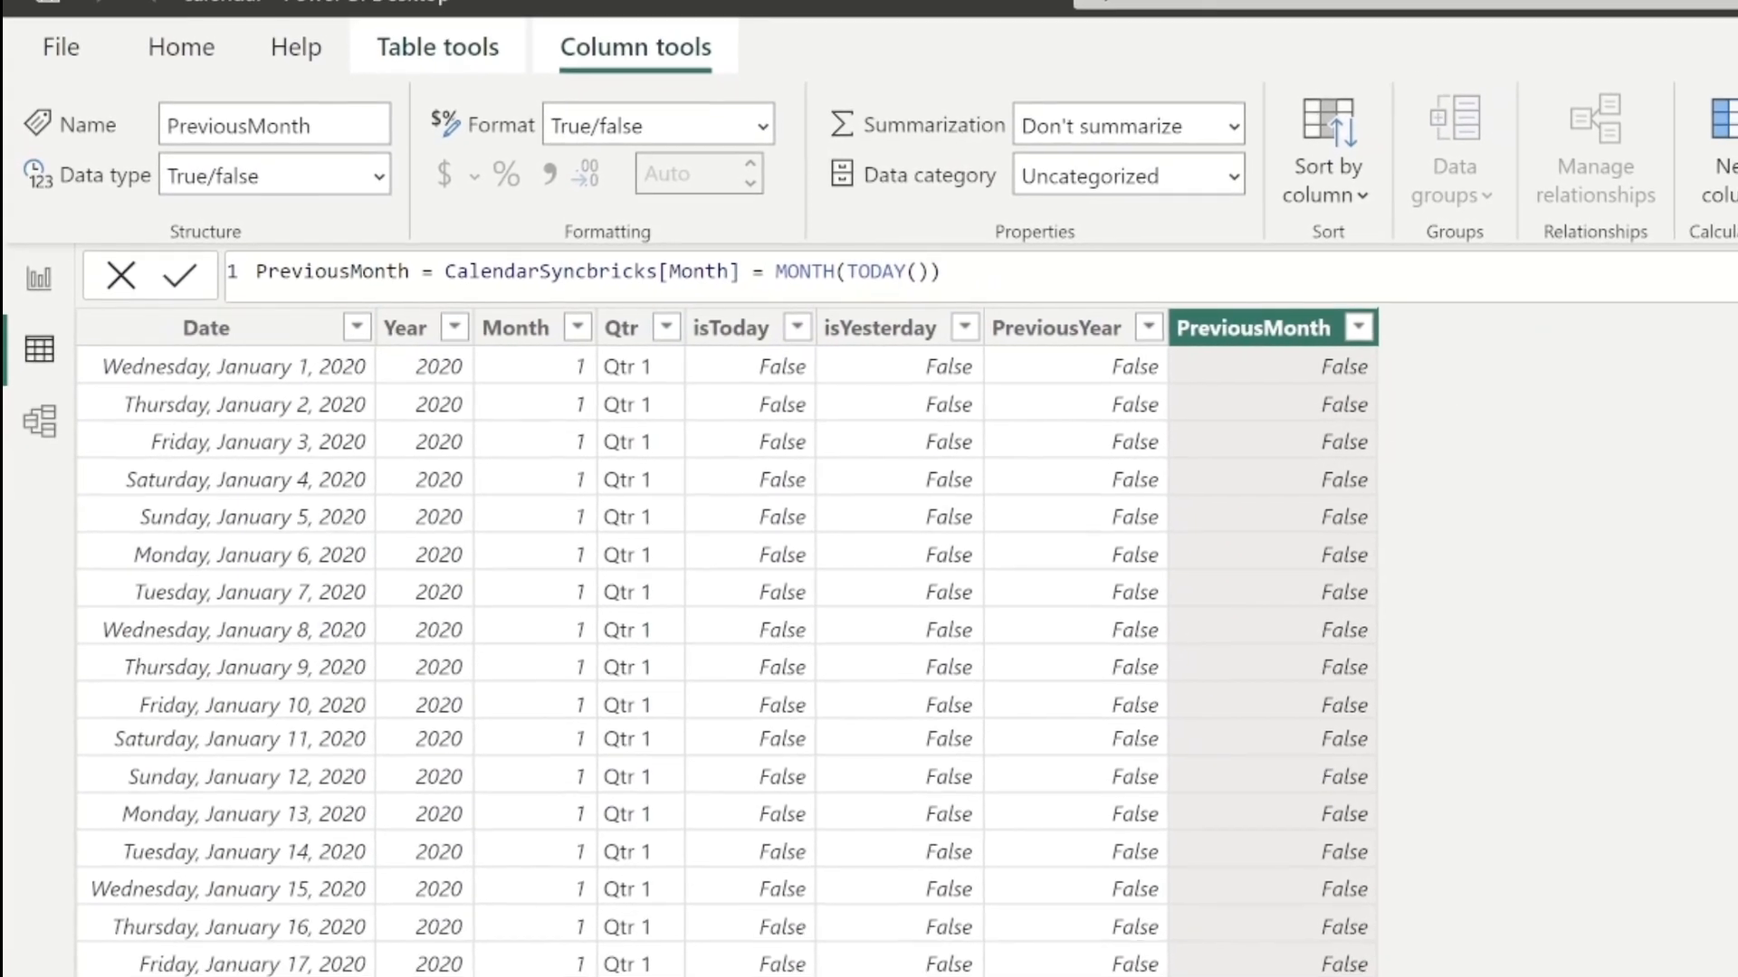
Filter the PreviousMonth column to show only the True rows.
click(1281, 330)
click(1335, 565)
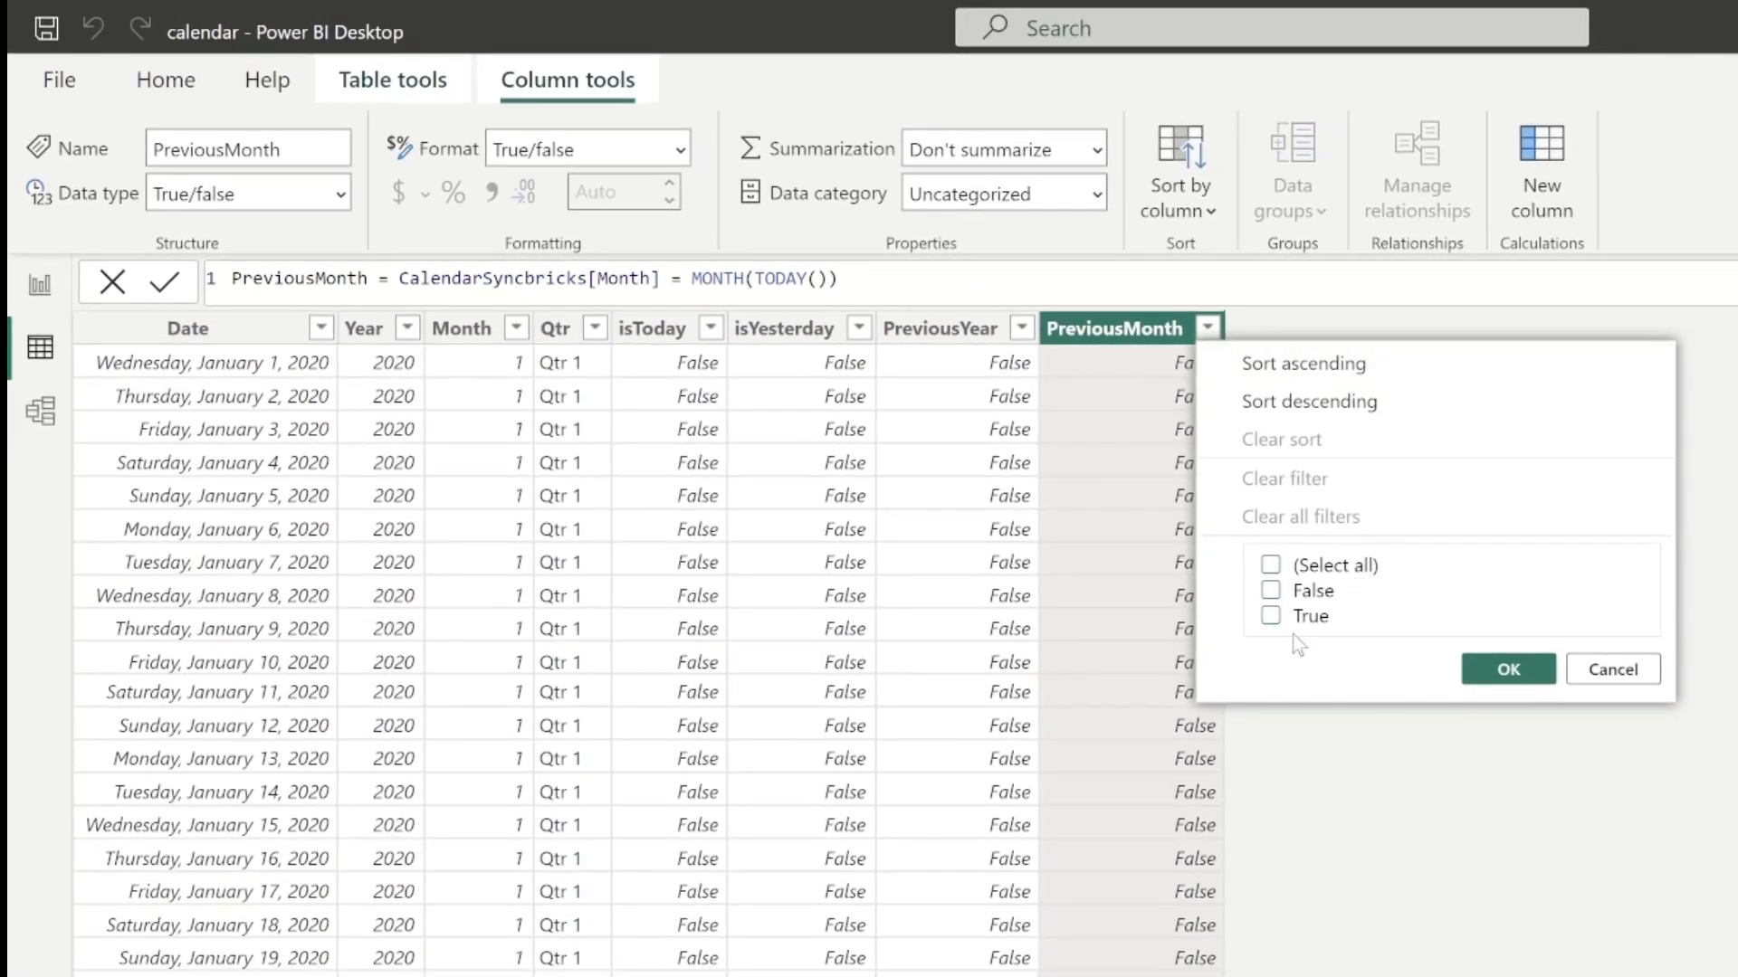
click(1308, 617)
click(1502, 670)
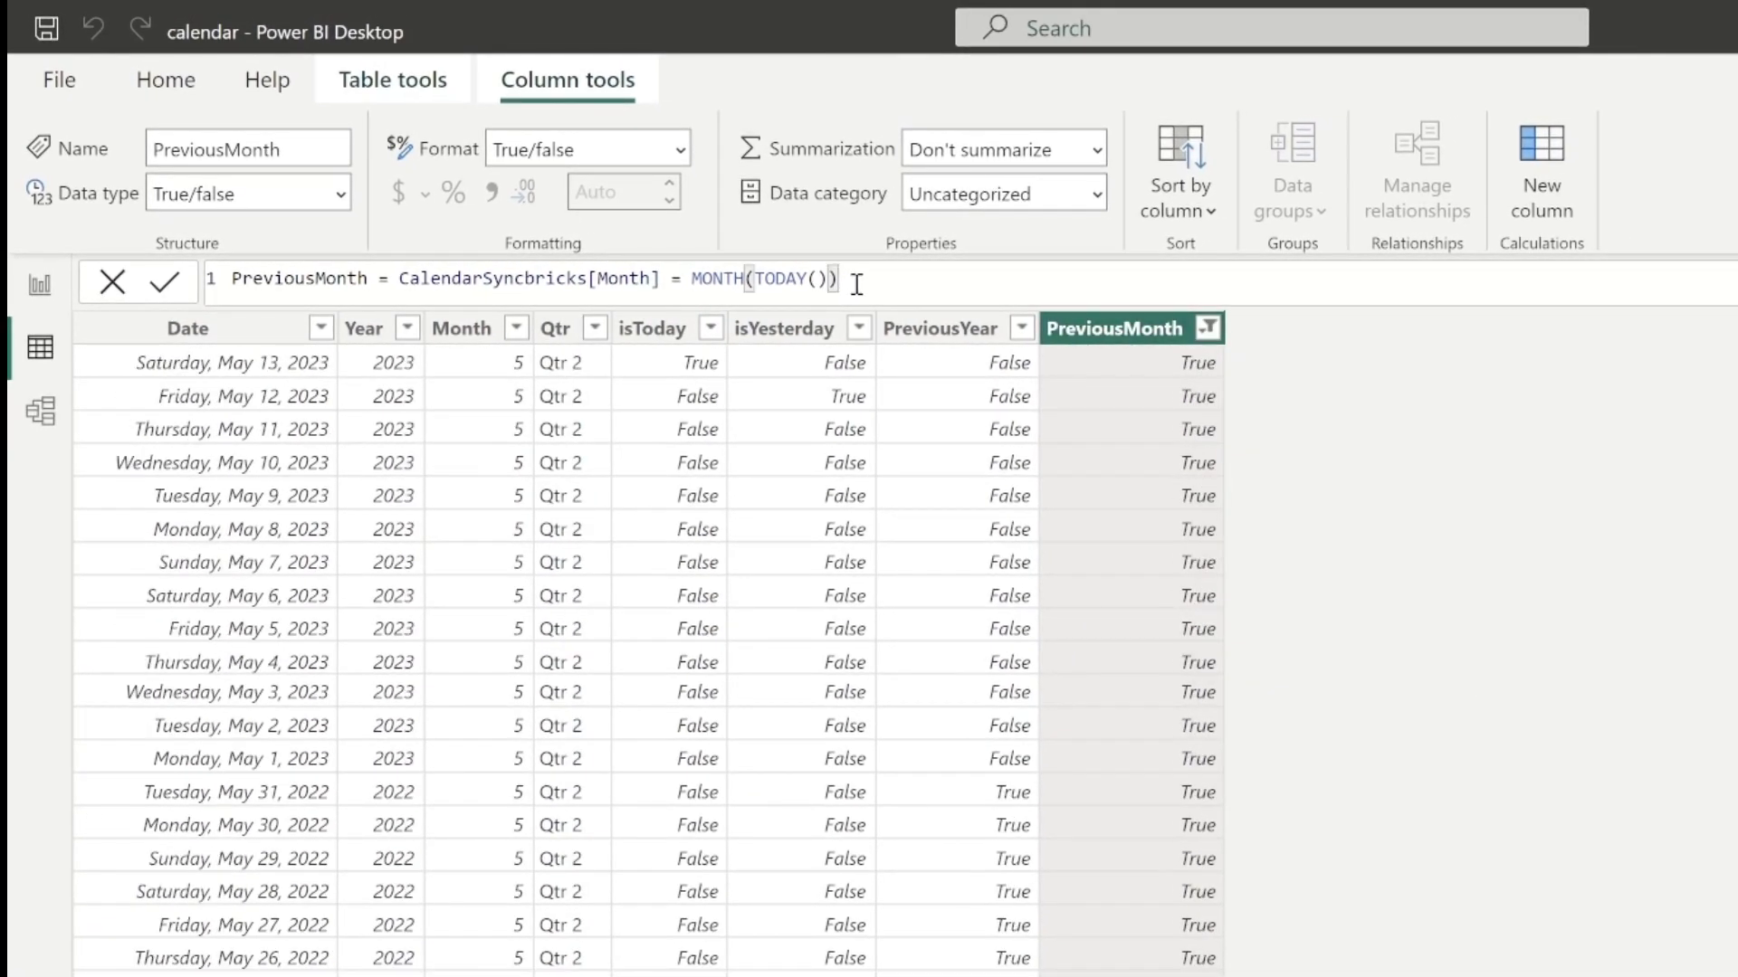
Append -1 after MONTH(TODAY()) in the PreviousMonth formula, commit it, and review the filtered dates across the years.
text(-1)
key(Return)
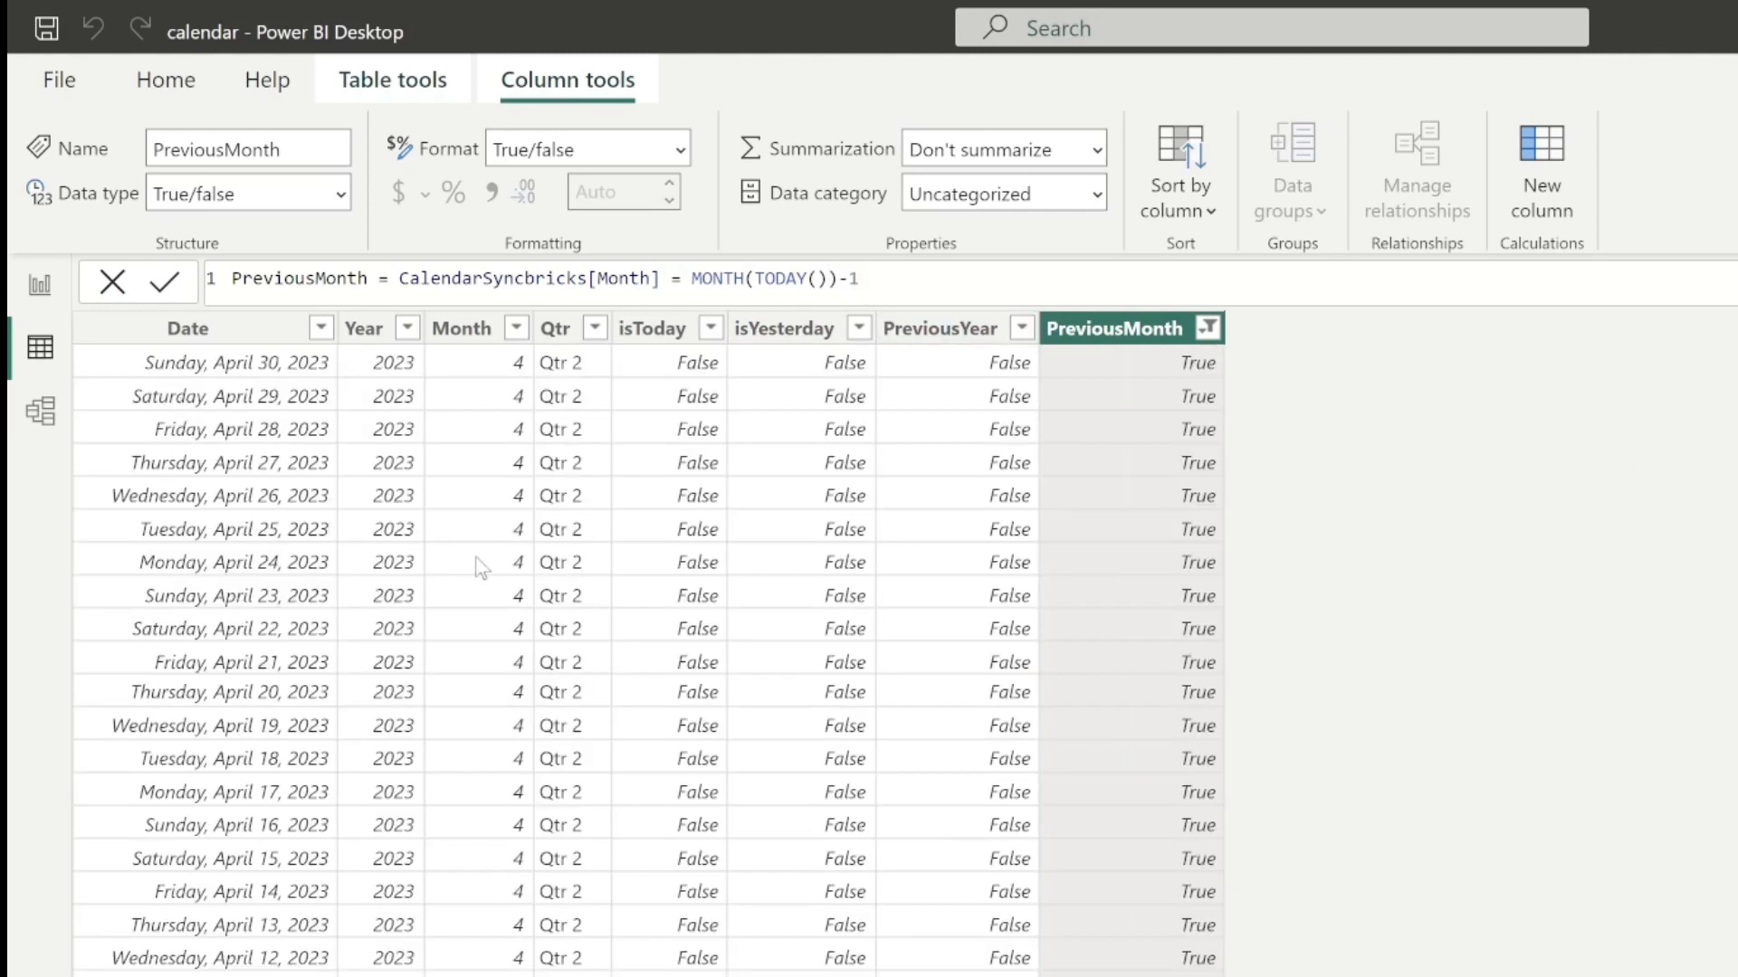
scroll(648, 660, down, 20)
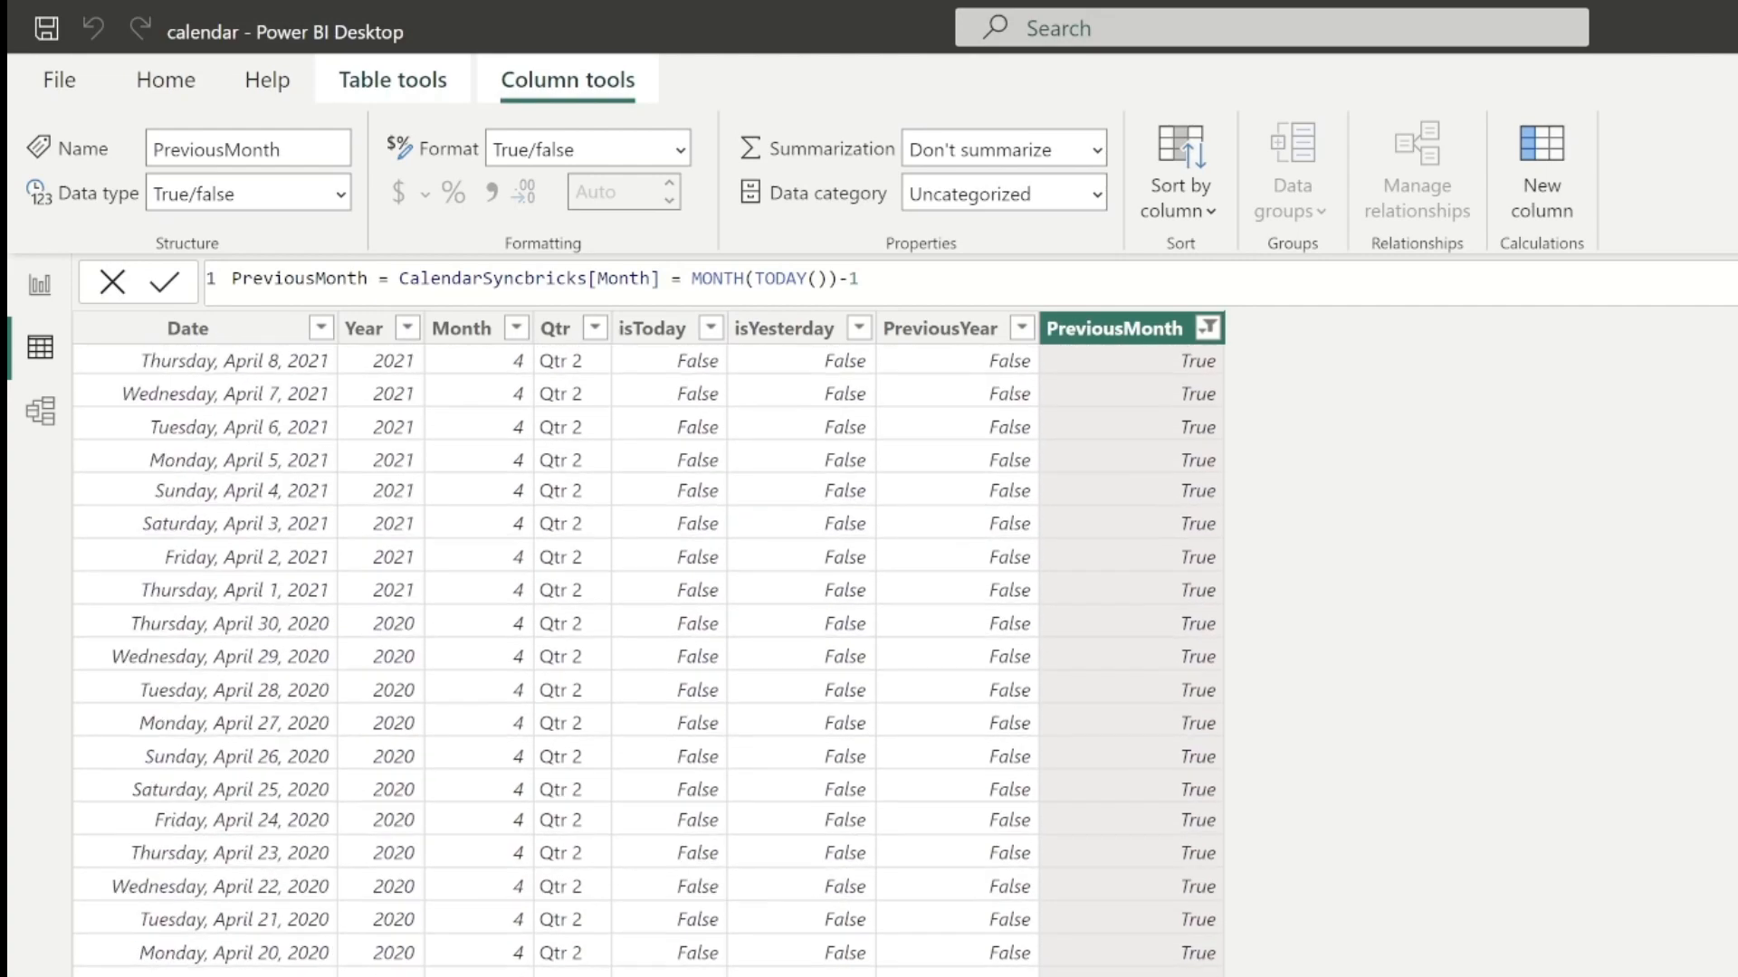
scroll(648, 660, up, 20)
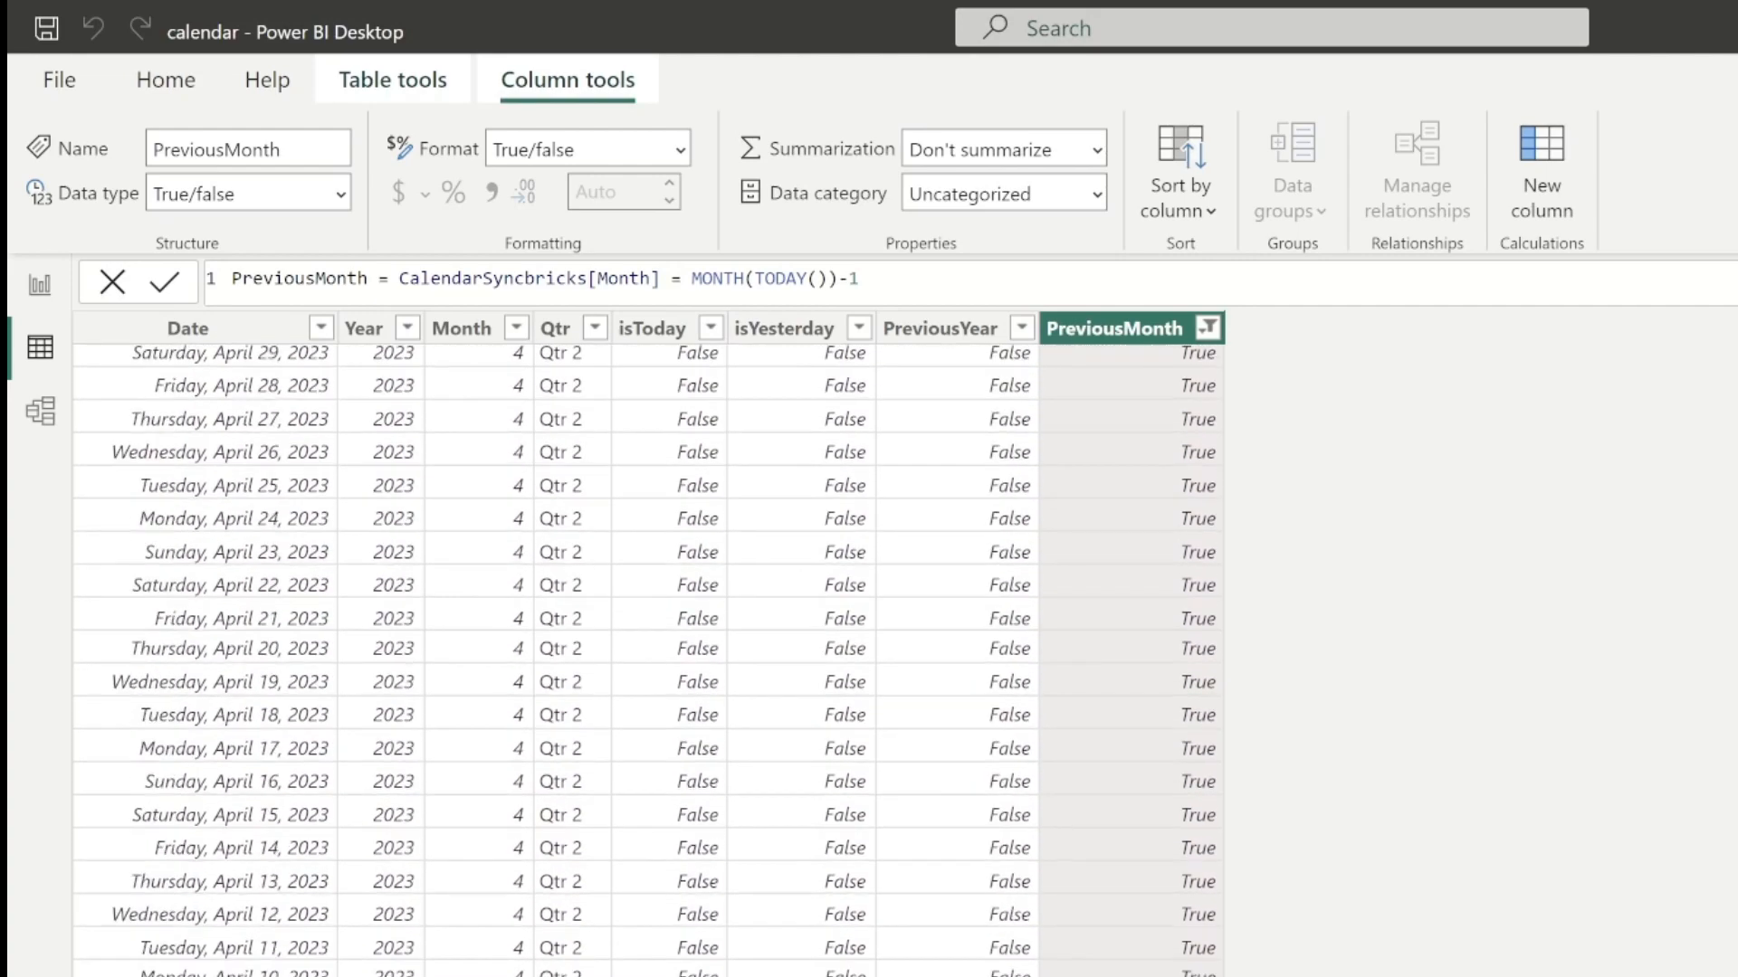
scroll(648, 661, down, 10)
scroll(644, 661, up, 20)
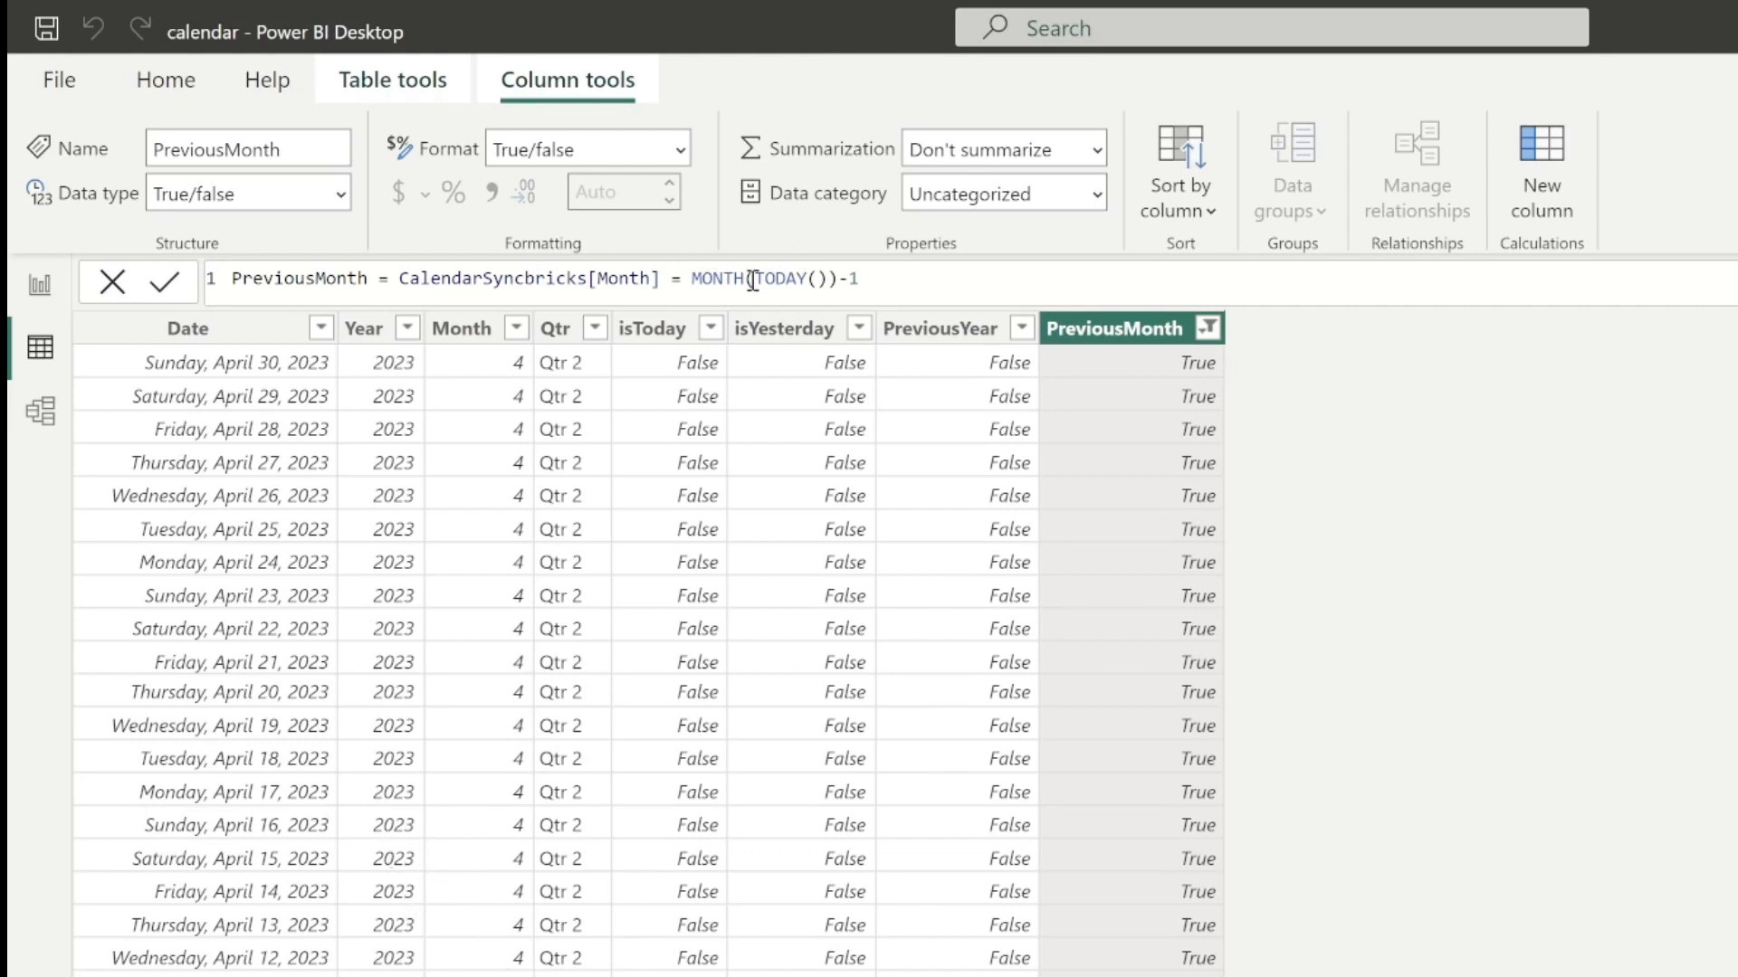
Extend the PreviousMonth formula with a second condition starting && CalendarSyncbricks[Year].
click(920, 288)
text(&& cale)
key(Down)
key(Down)
key(Down)
key(Down)
key(Down)
key(Down)
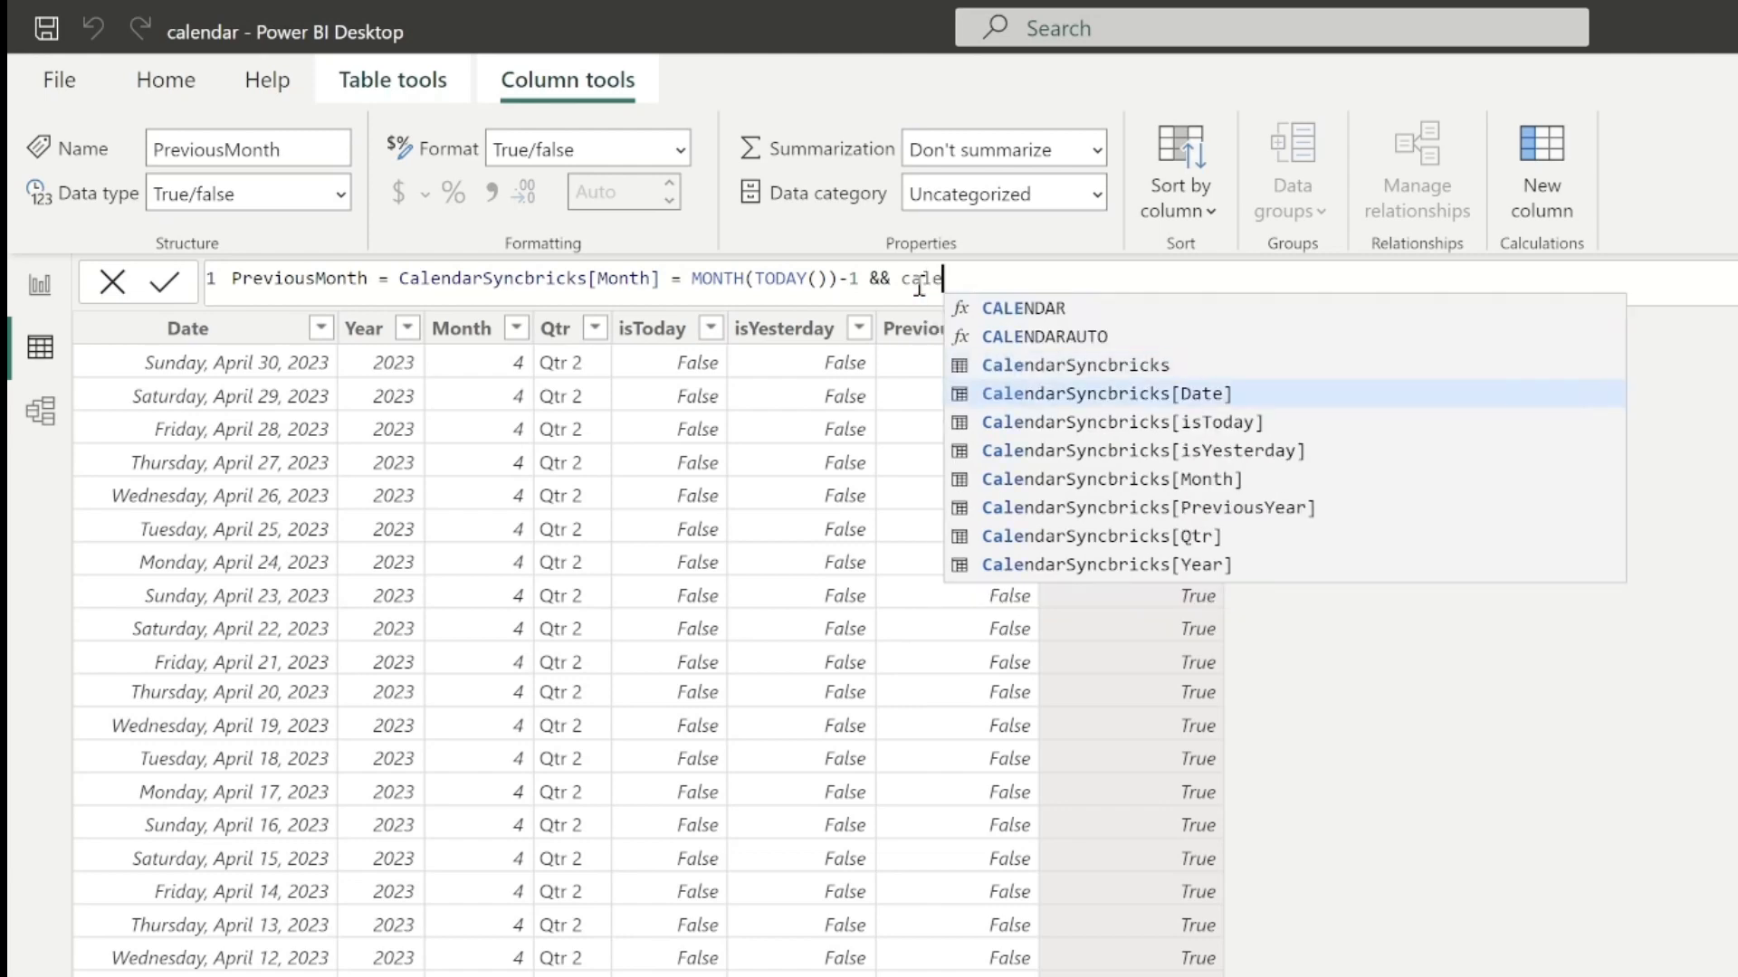
key(Down)
key(Down)
key(Down)
key(Tab)
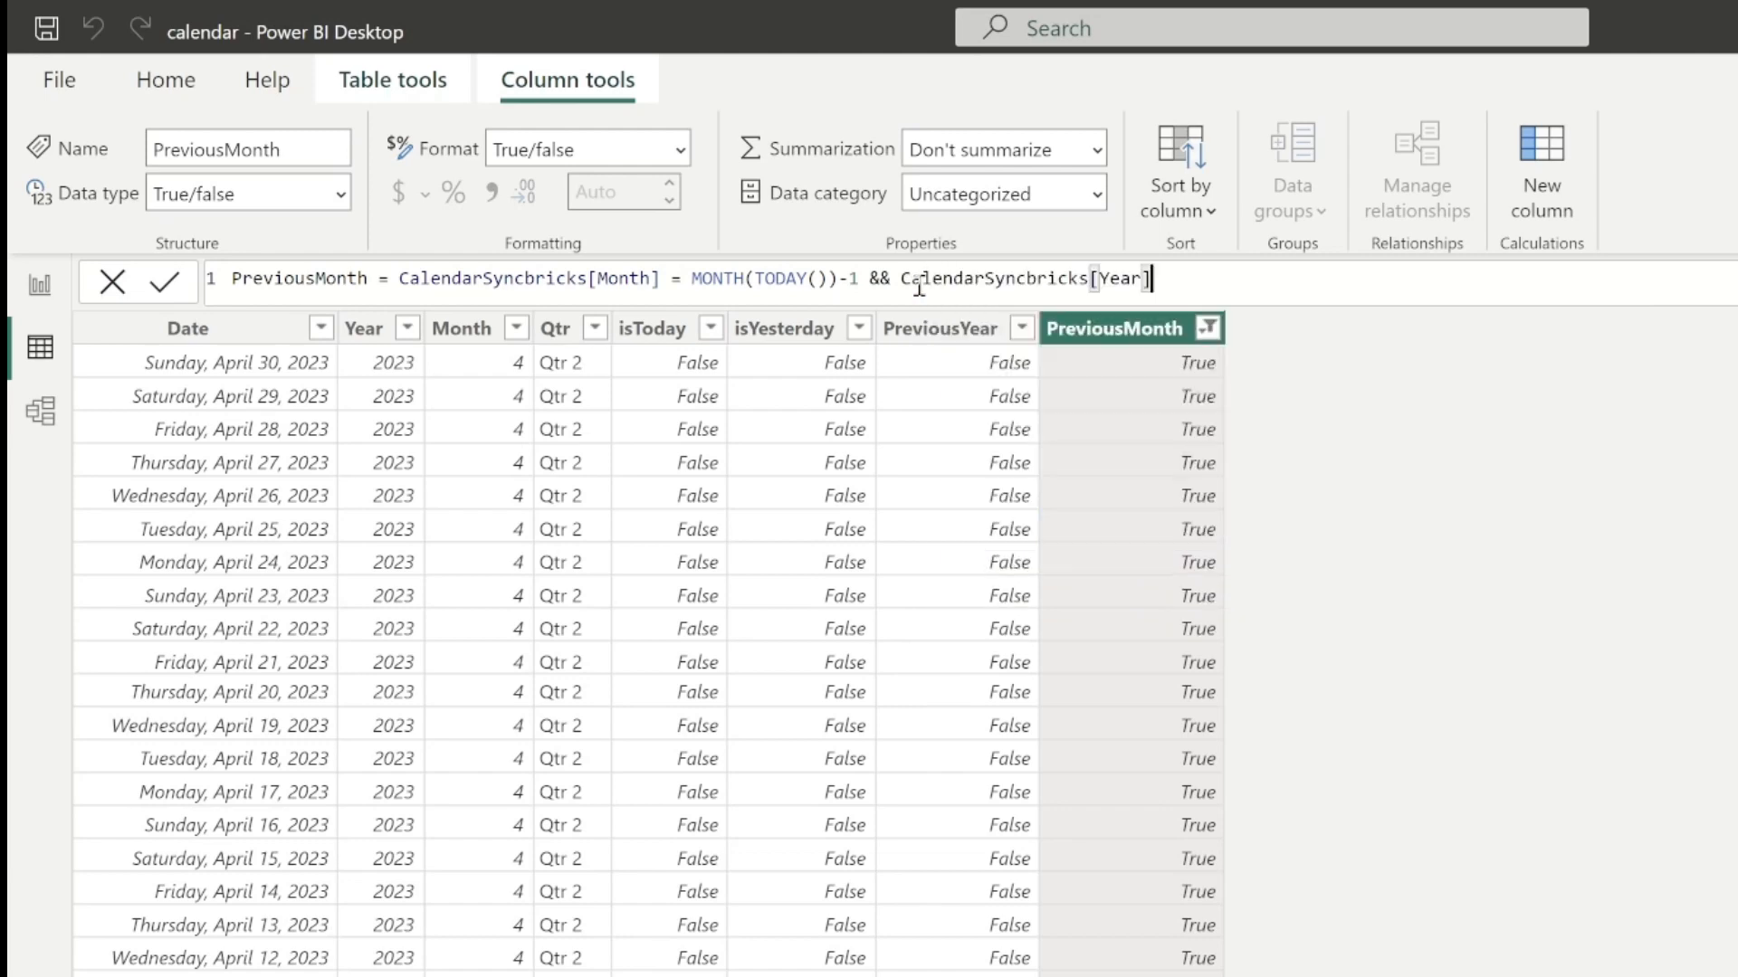
Complete the year condition with = YEAR(today()), commit the formula, and check the filtered dates.
text(= YEAR(today()))
key(Return)
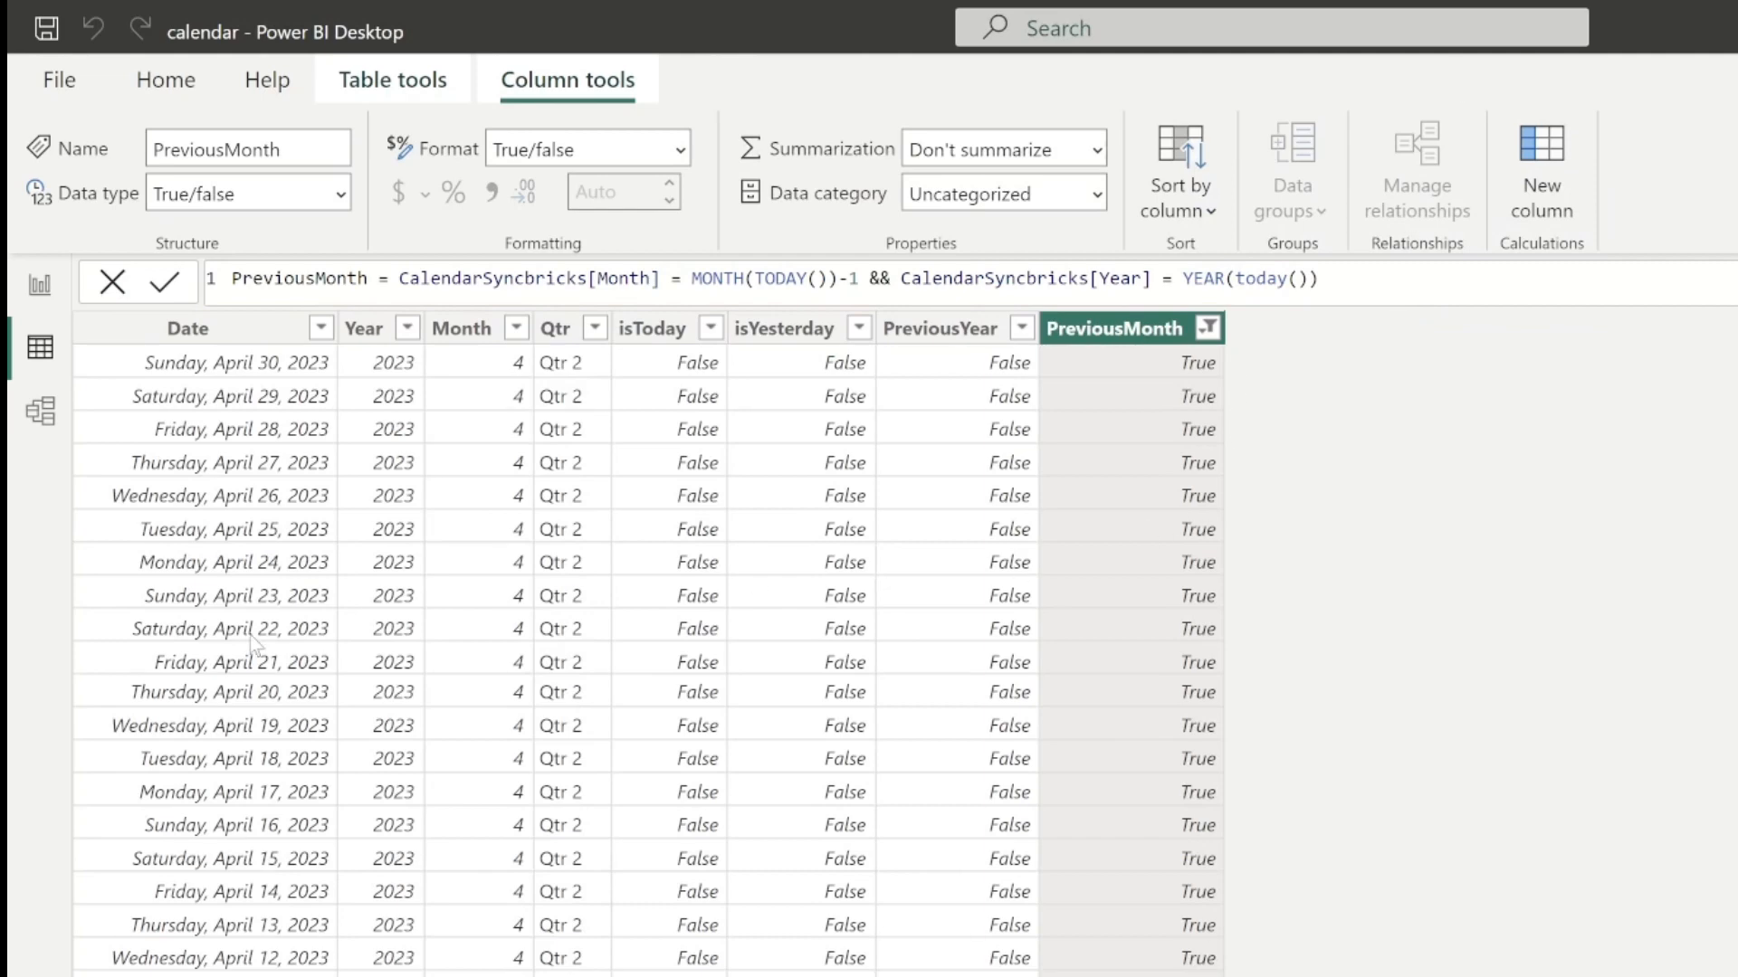
scroll(225, 905, down, 2)
scroll(239, 938, up, 2)
scroll(788, 494, down, 2)
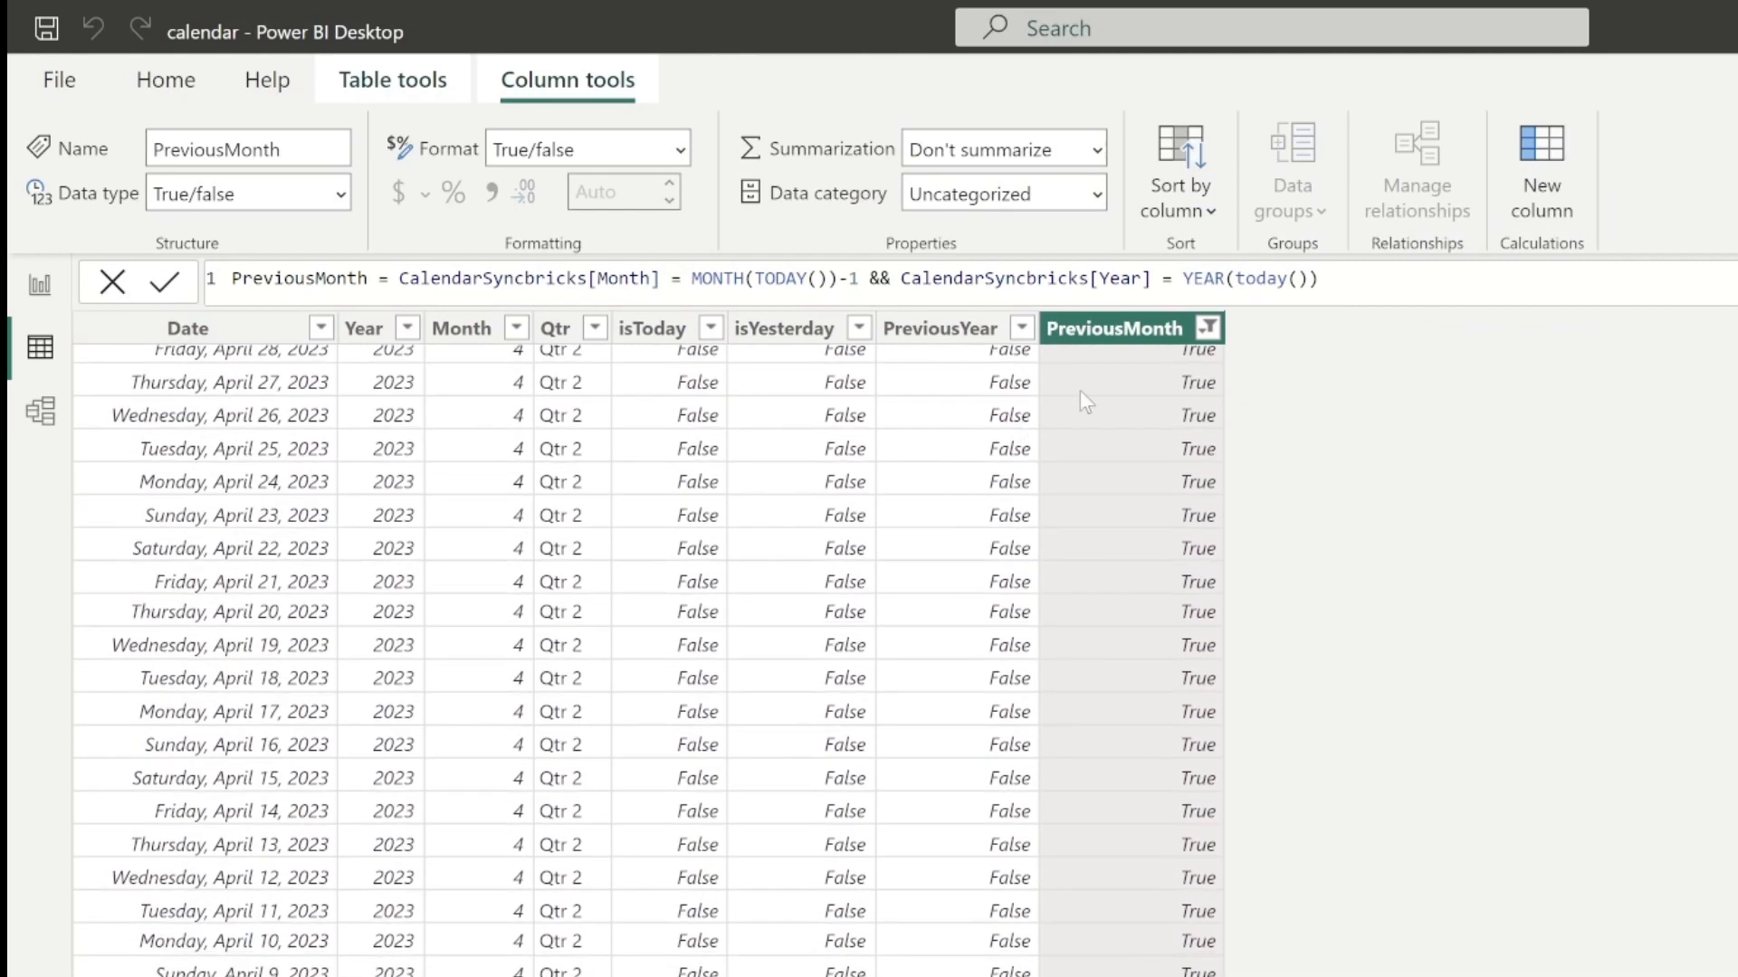
scroll(1122, 367, up, 2)
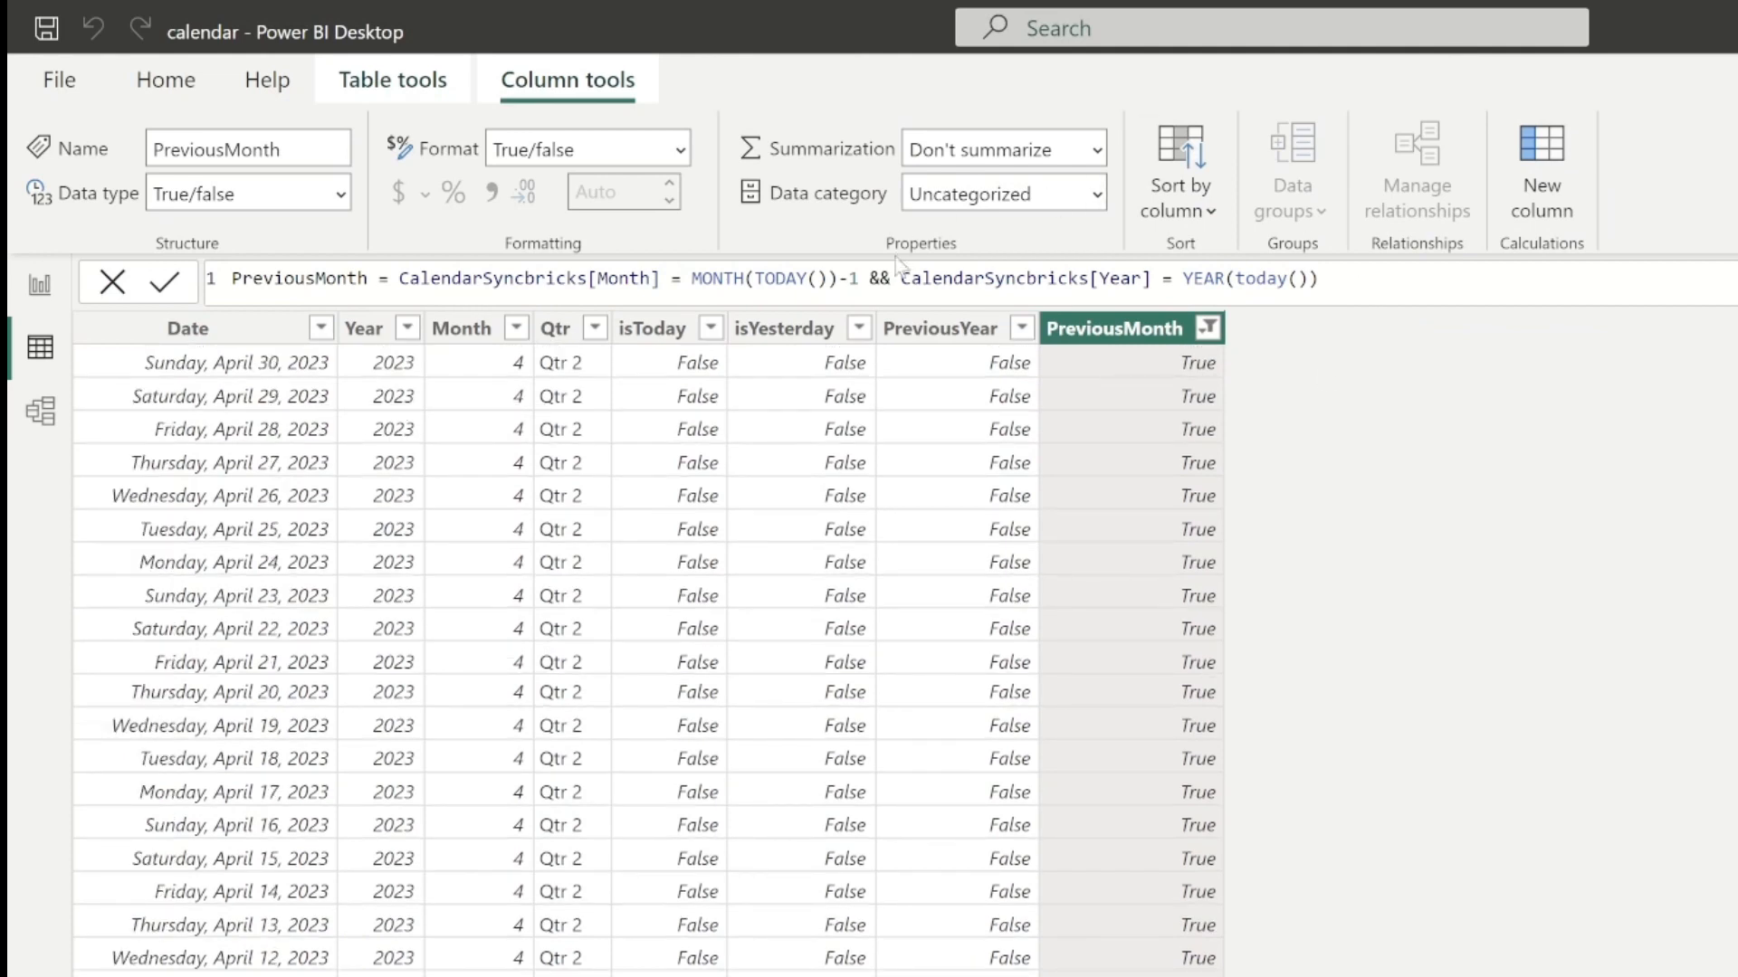
Copy the && year condition, remove it from the PreviousMonth formula, and review which years the filtered dates cover.
drag(871, 278, 1306, 292)
key(ctrl+c)
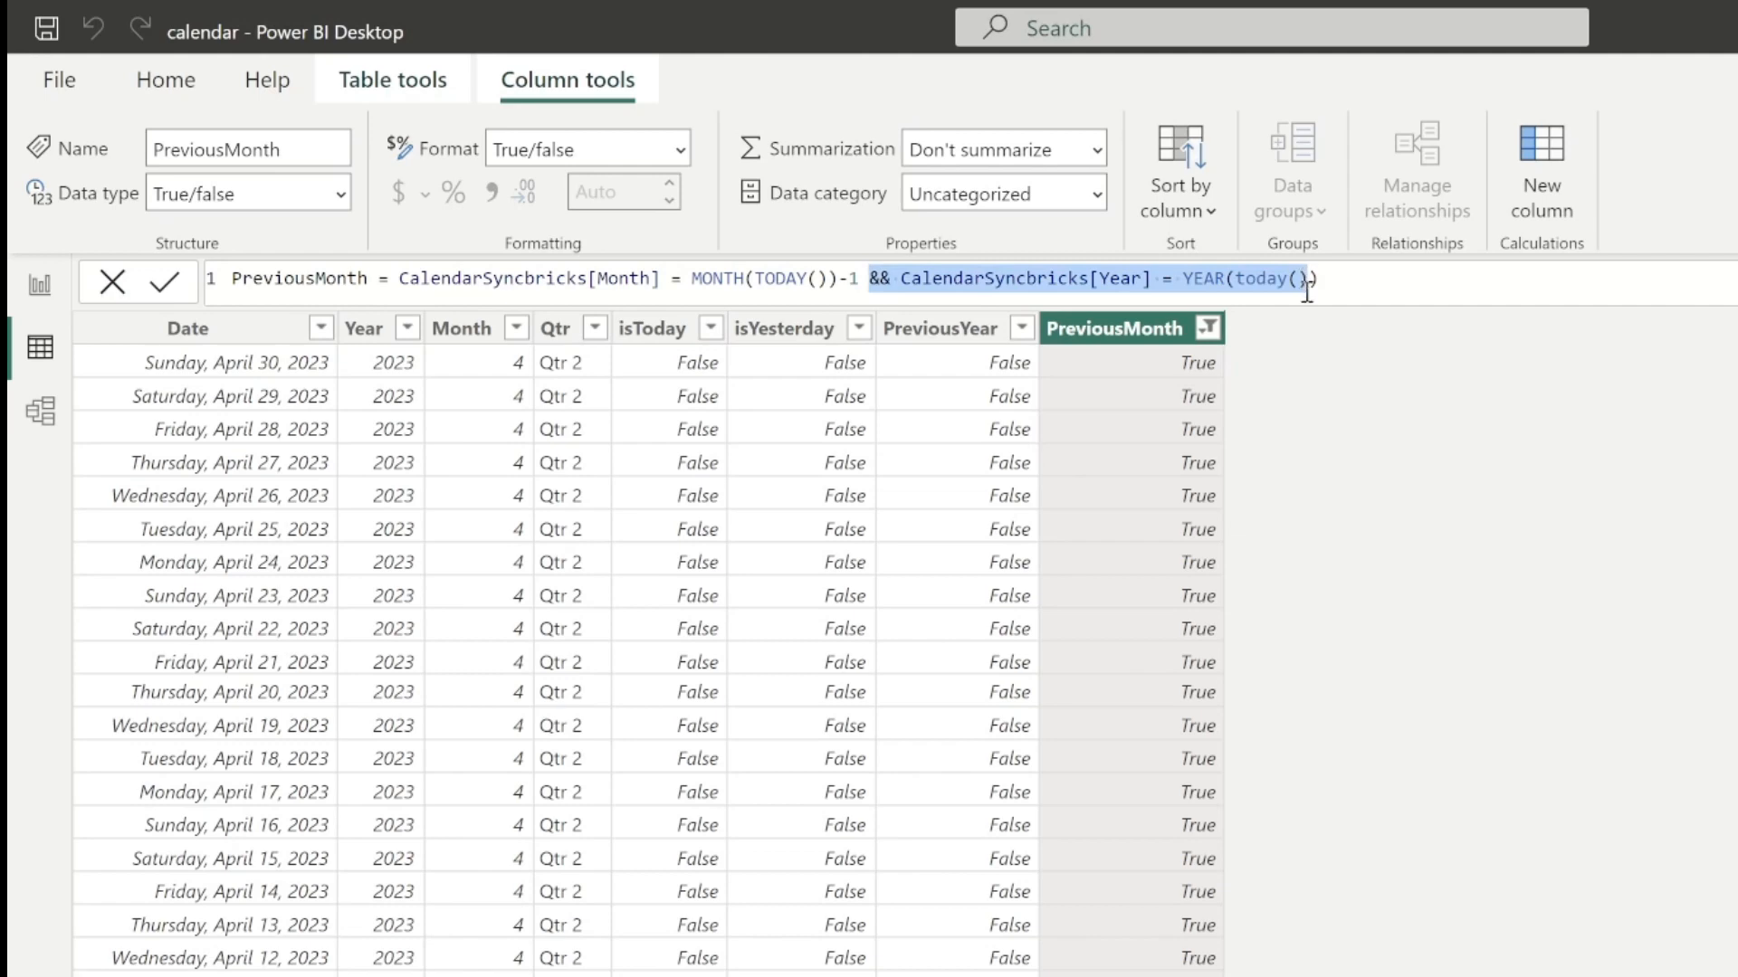
key(BackSpace)
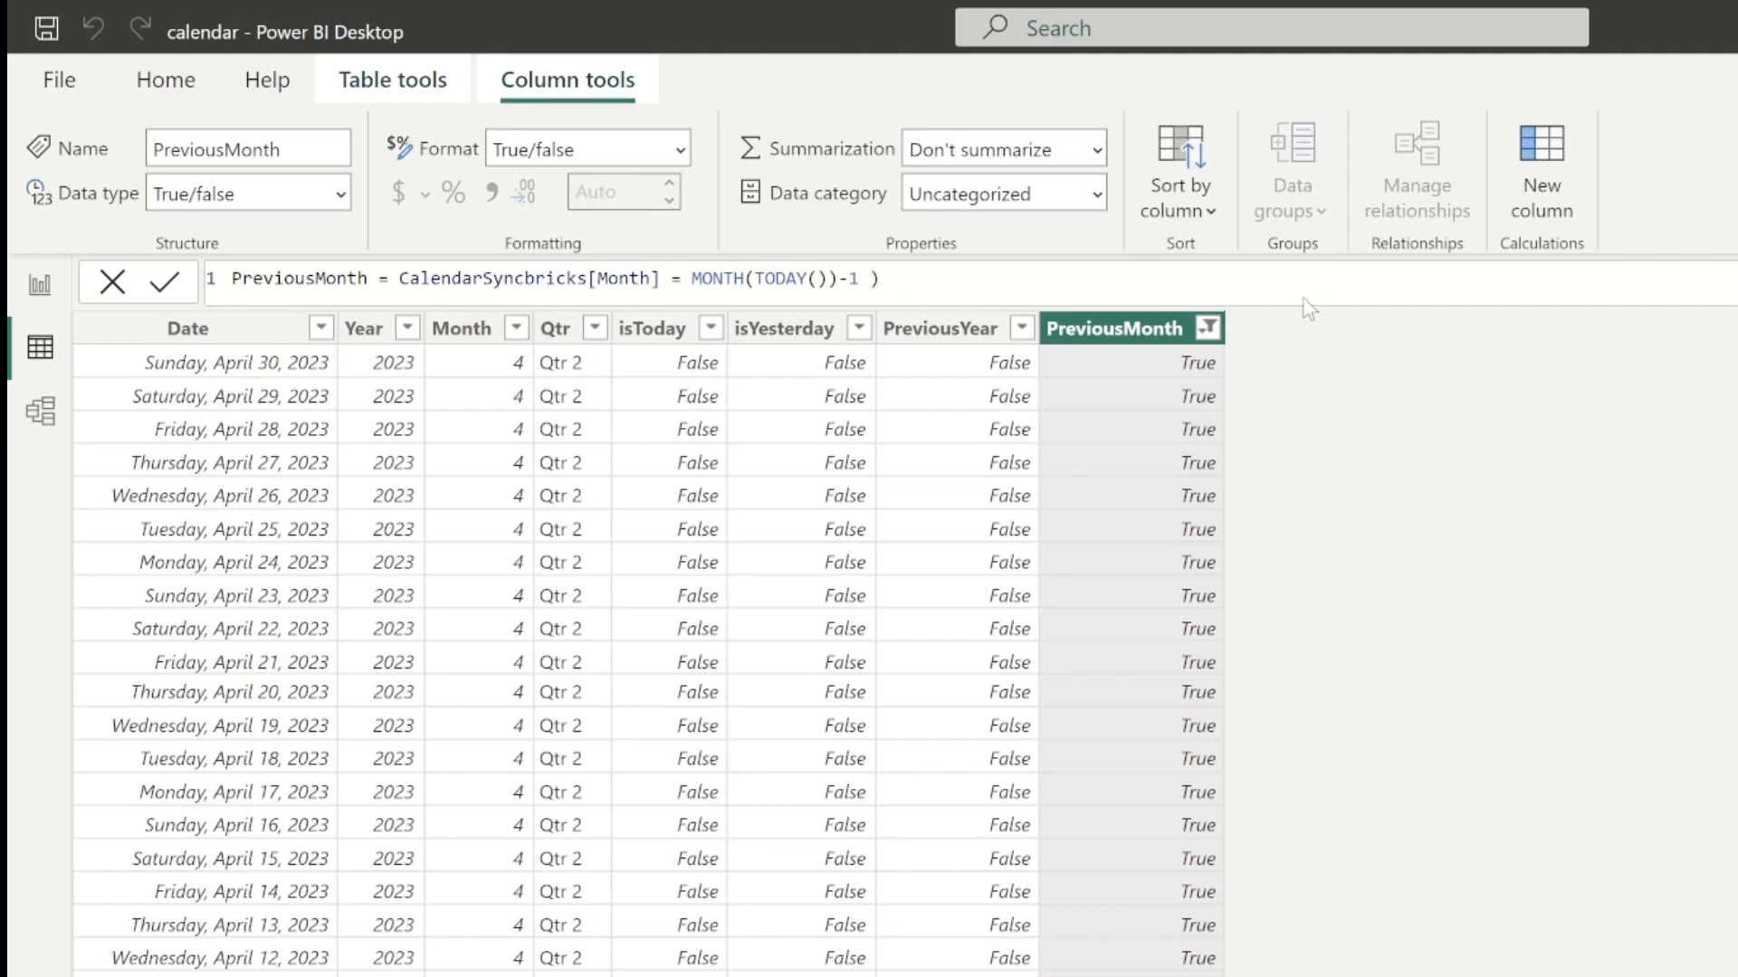
key(Delete)
key(BackSpace)
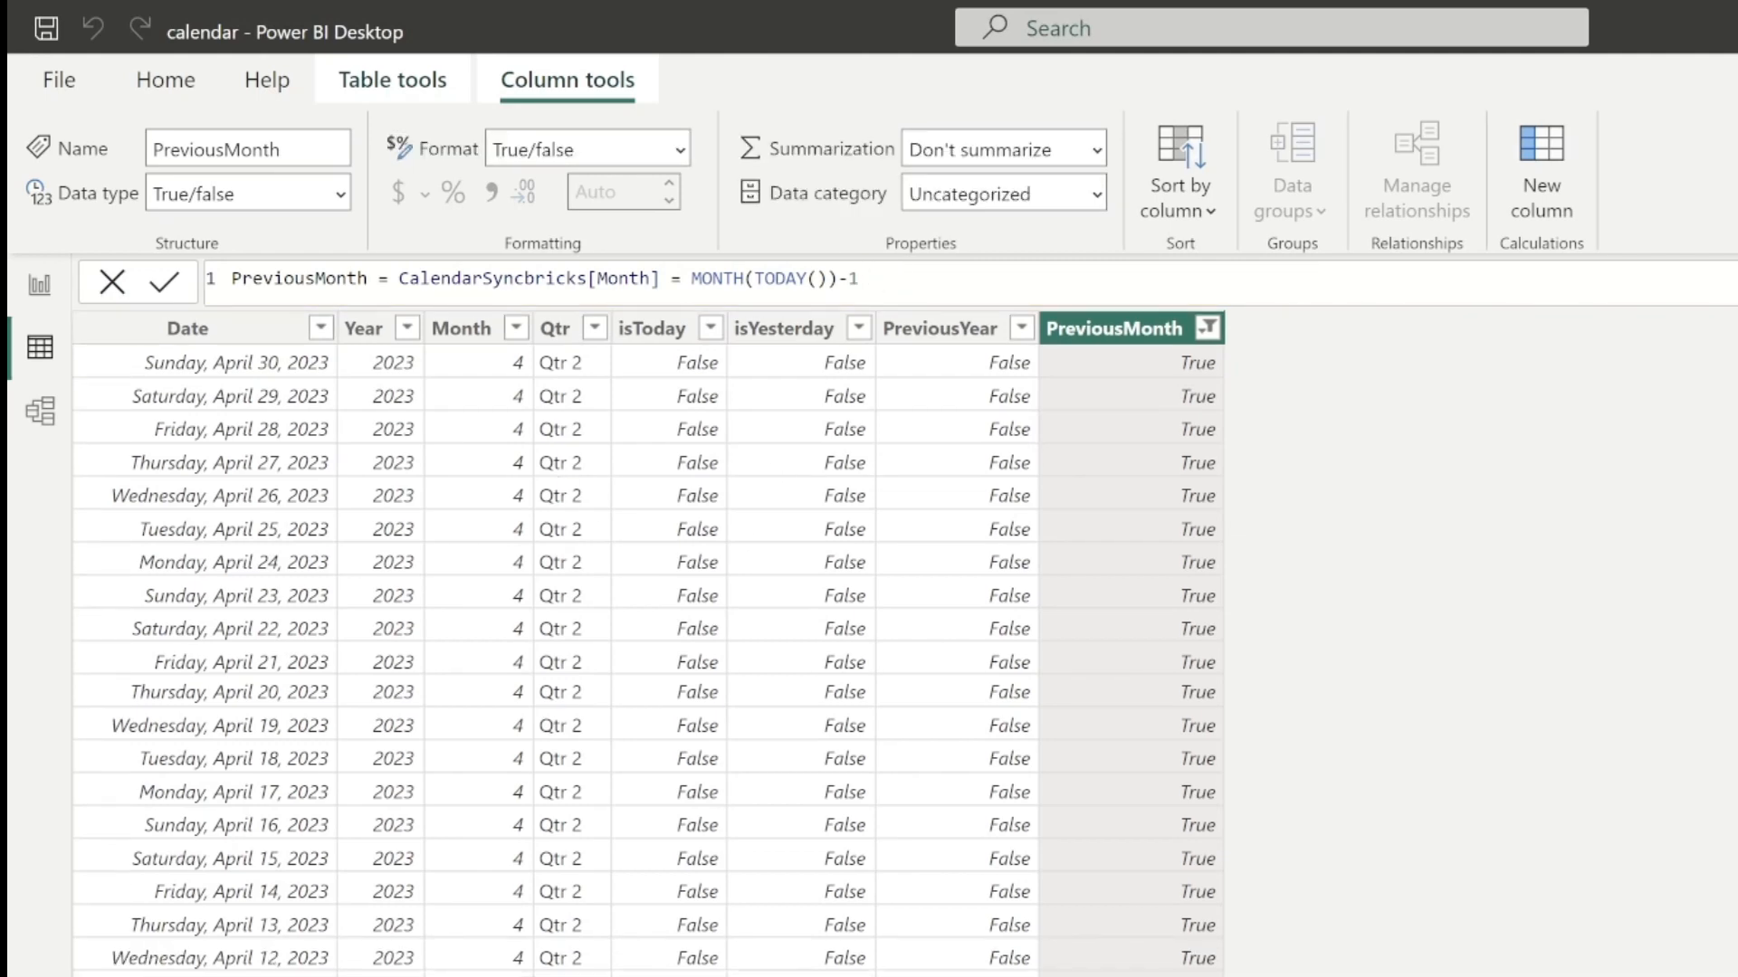
scroll(645, 661, down, 20)
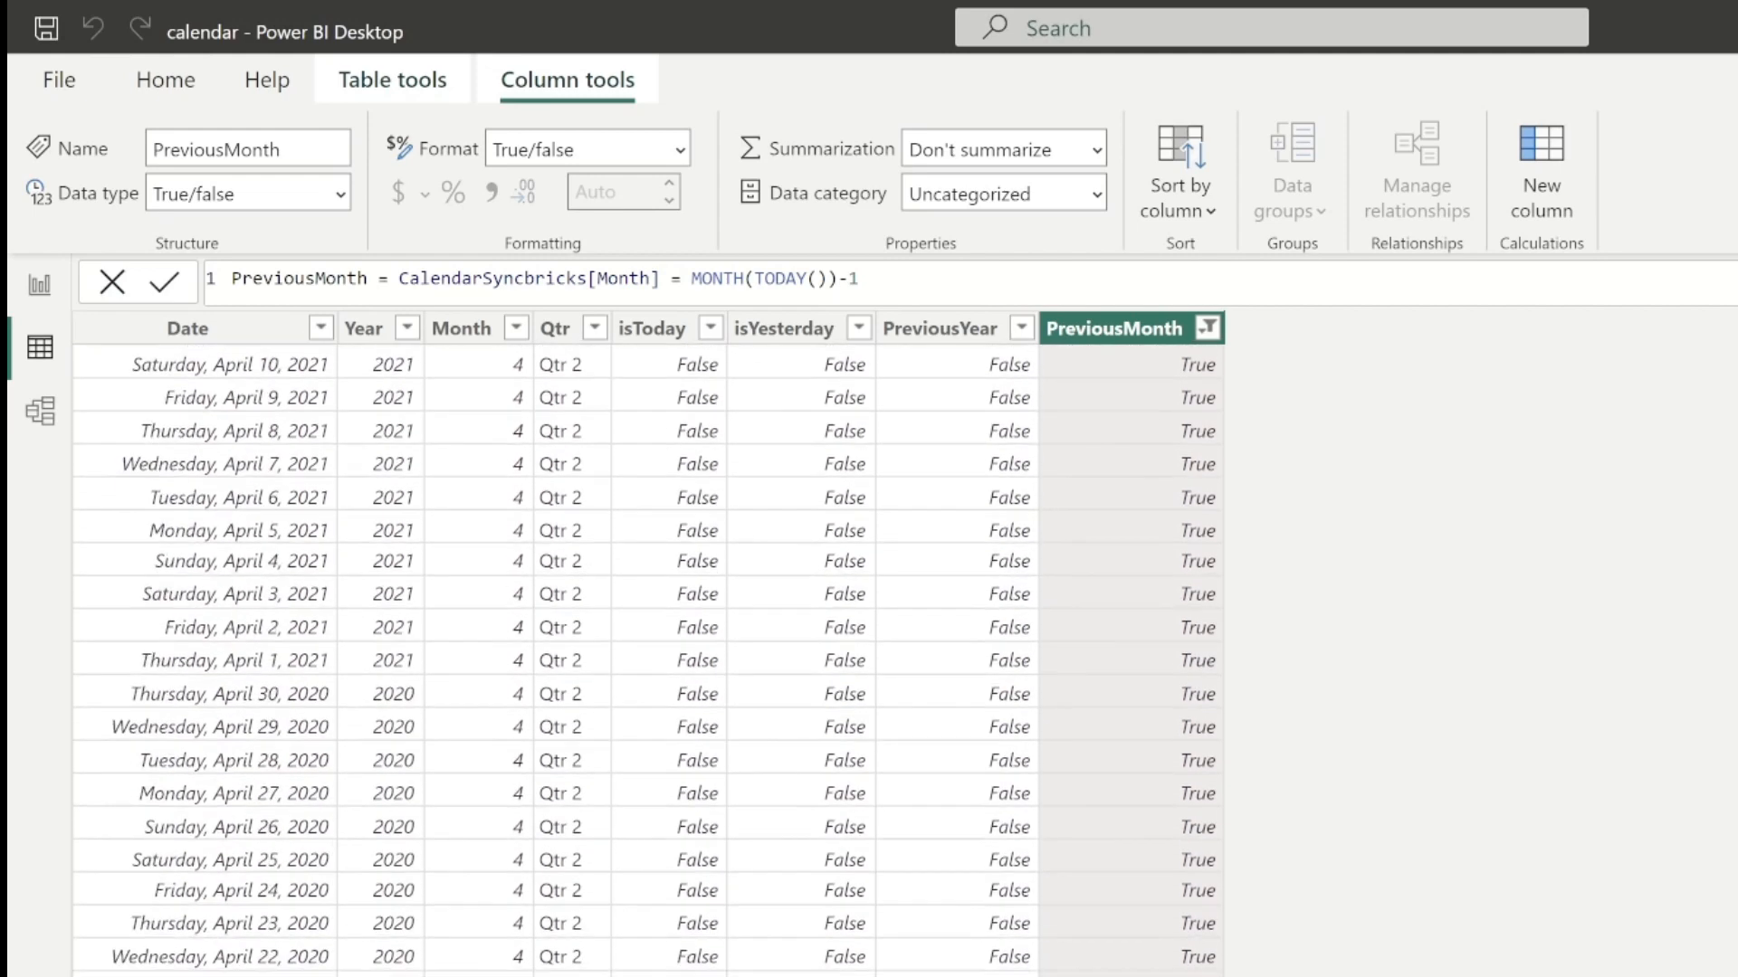
scroll(645, 661, down, 4)
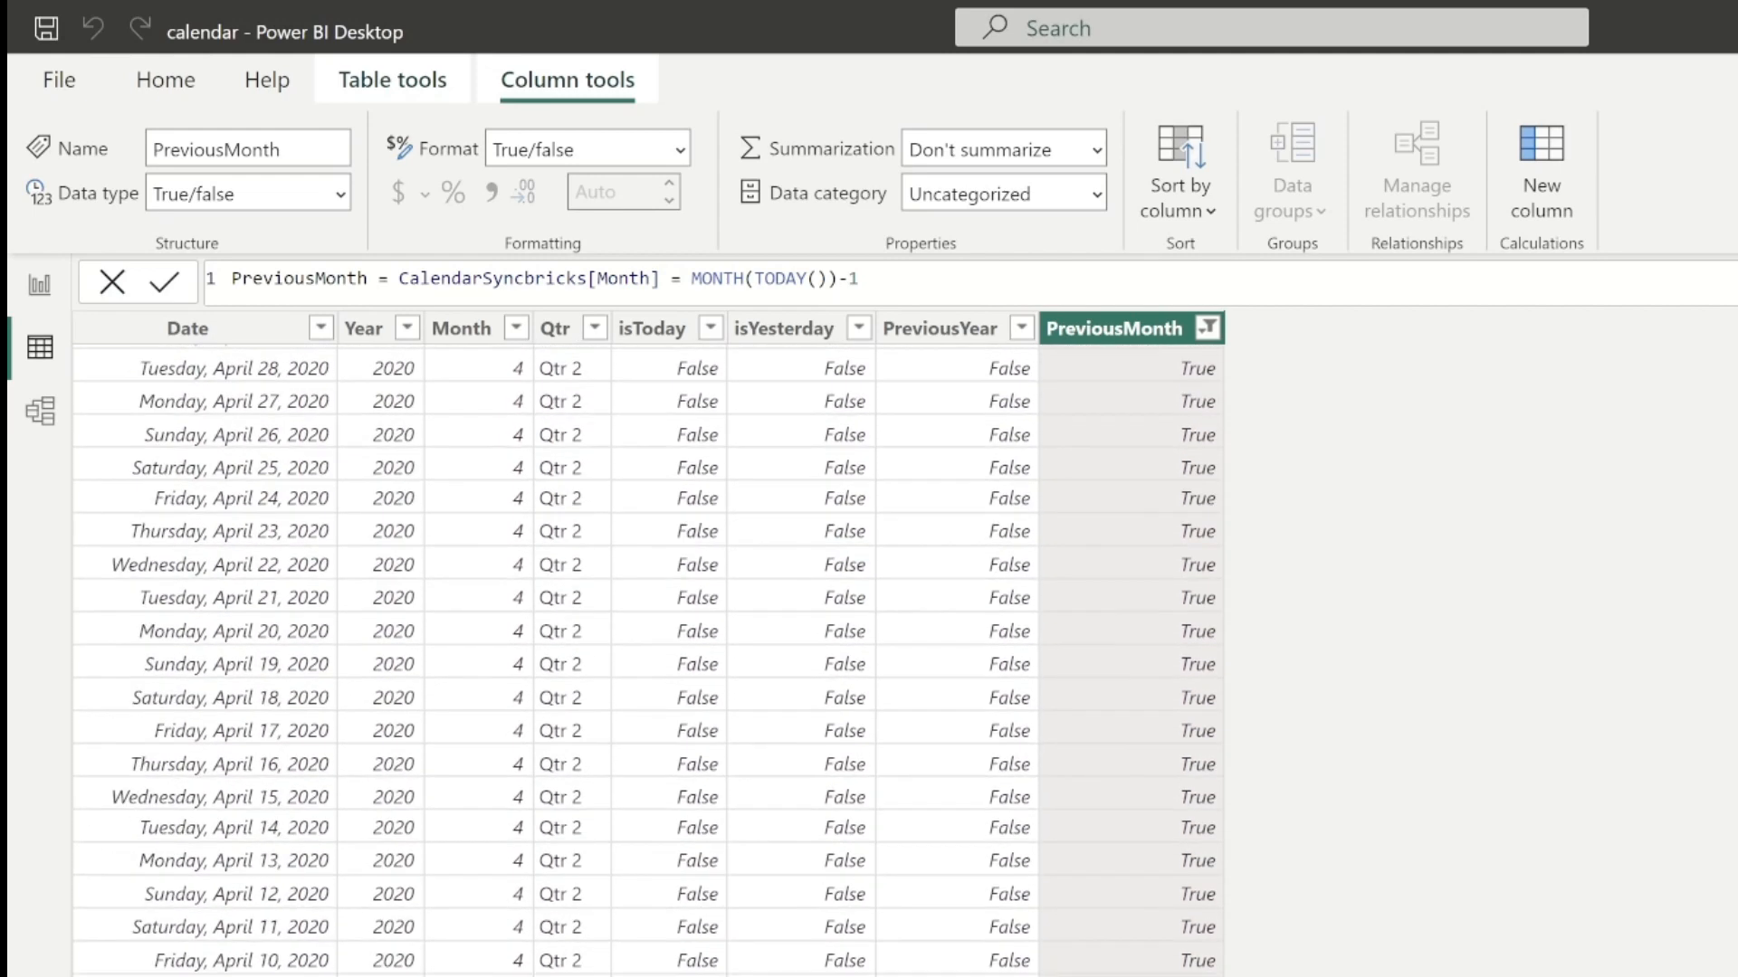
scroll(644, 661, up, 20)
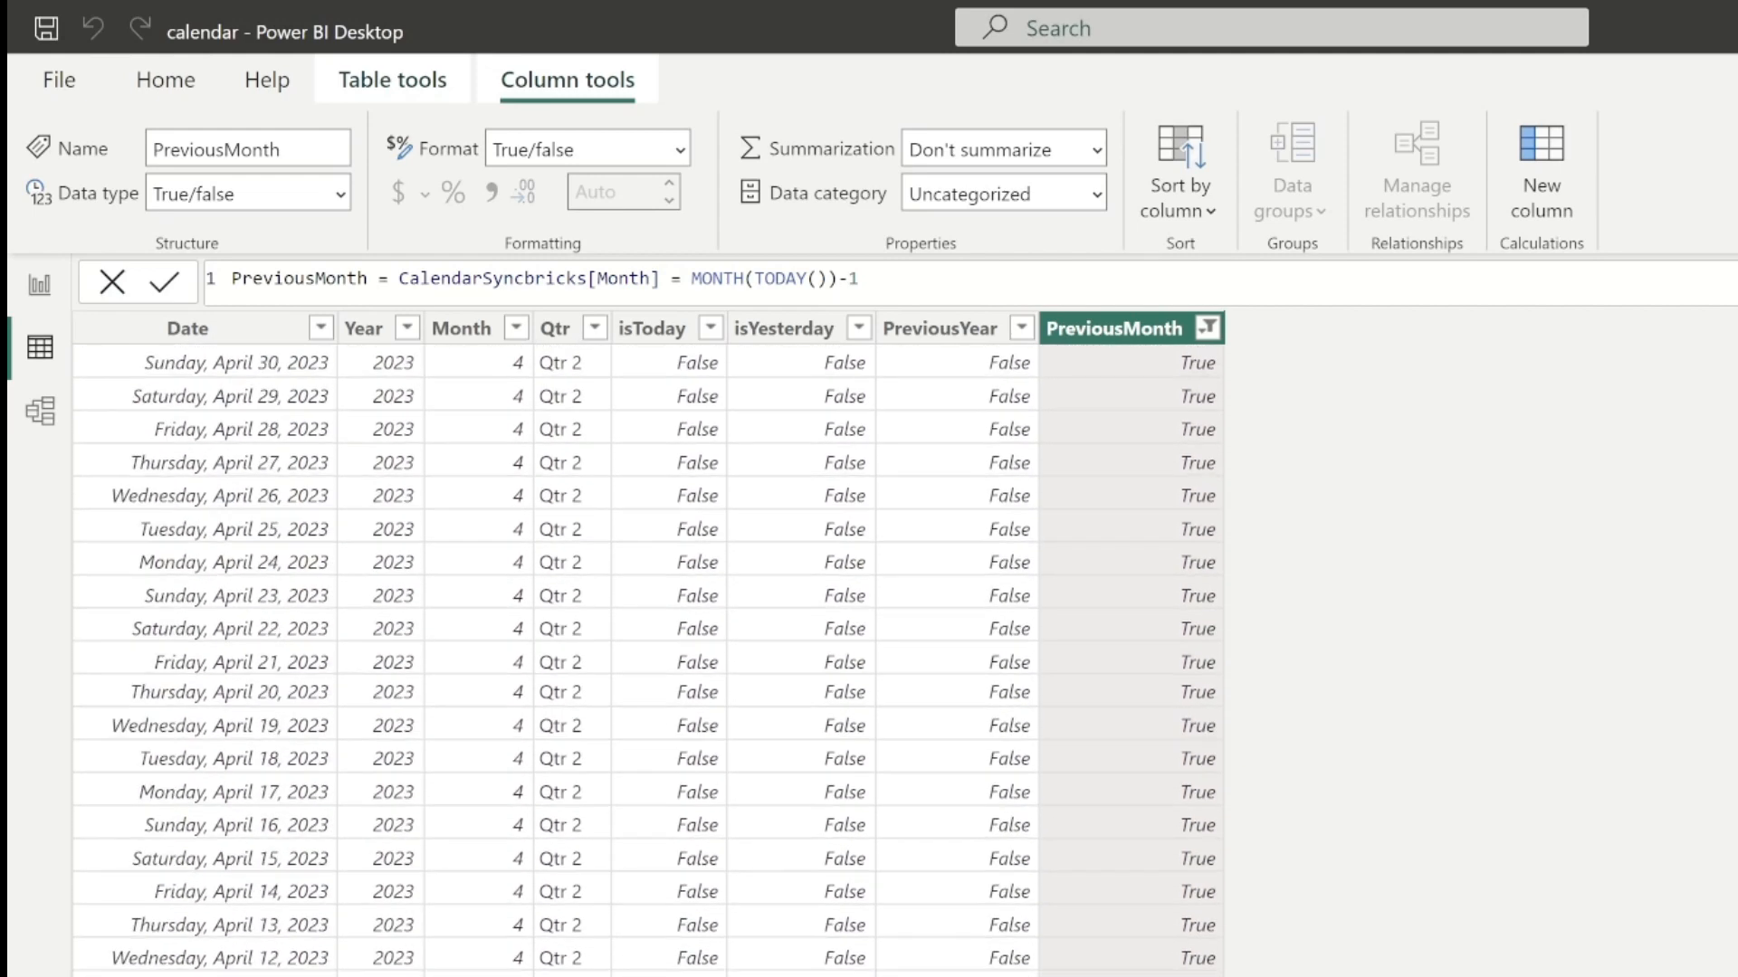
Paste the copied && CalendarSyncbricks[Year] = YEAR(today()) condition back into the PreviousMonth formula and commit it.
click(996, 288)
key(ctrl+v)
text())
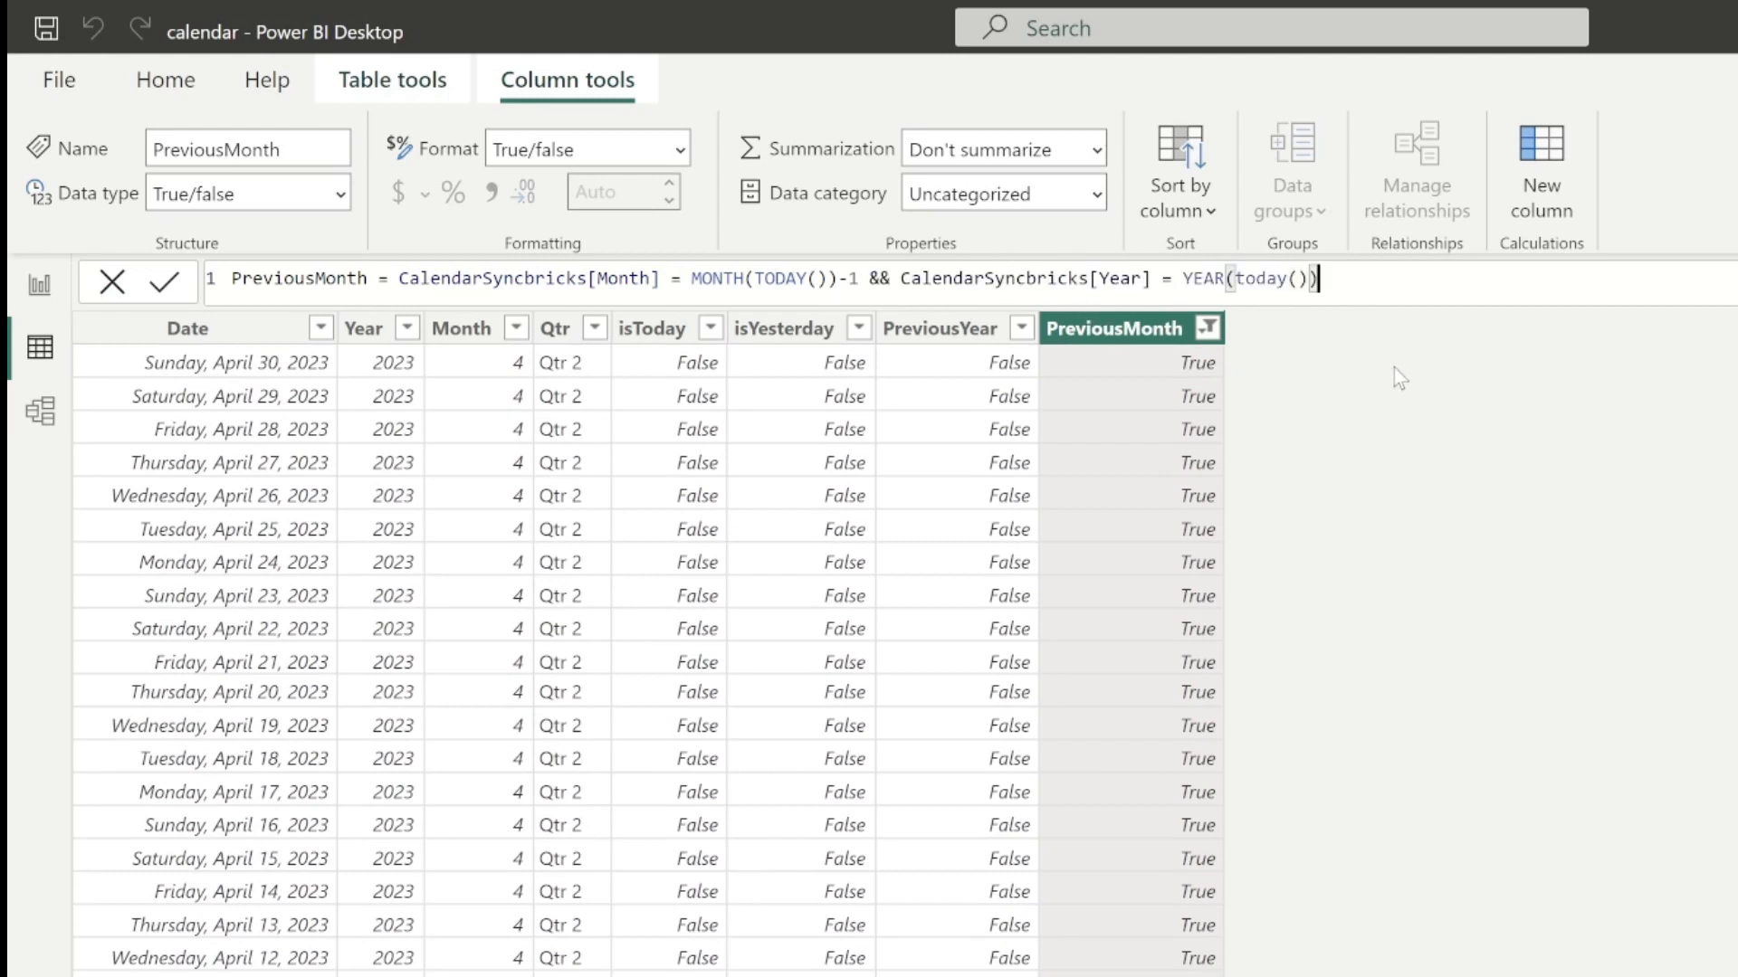
key(Return)
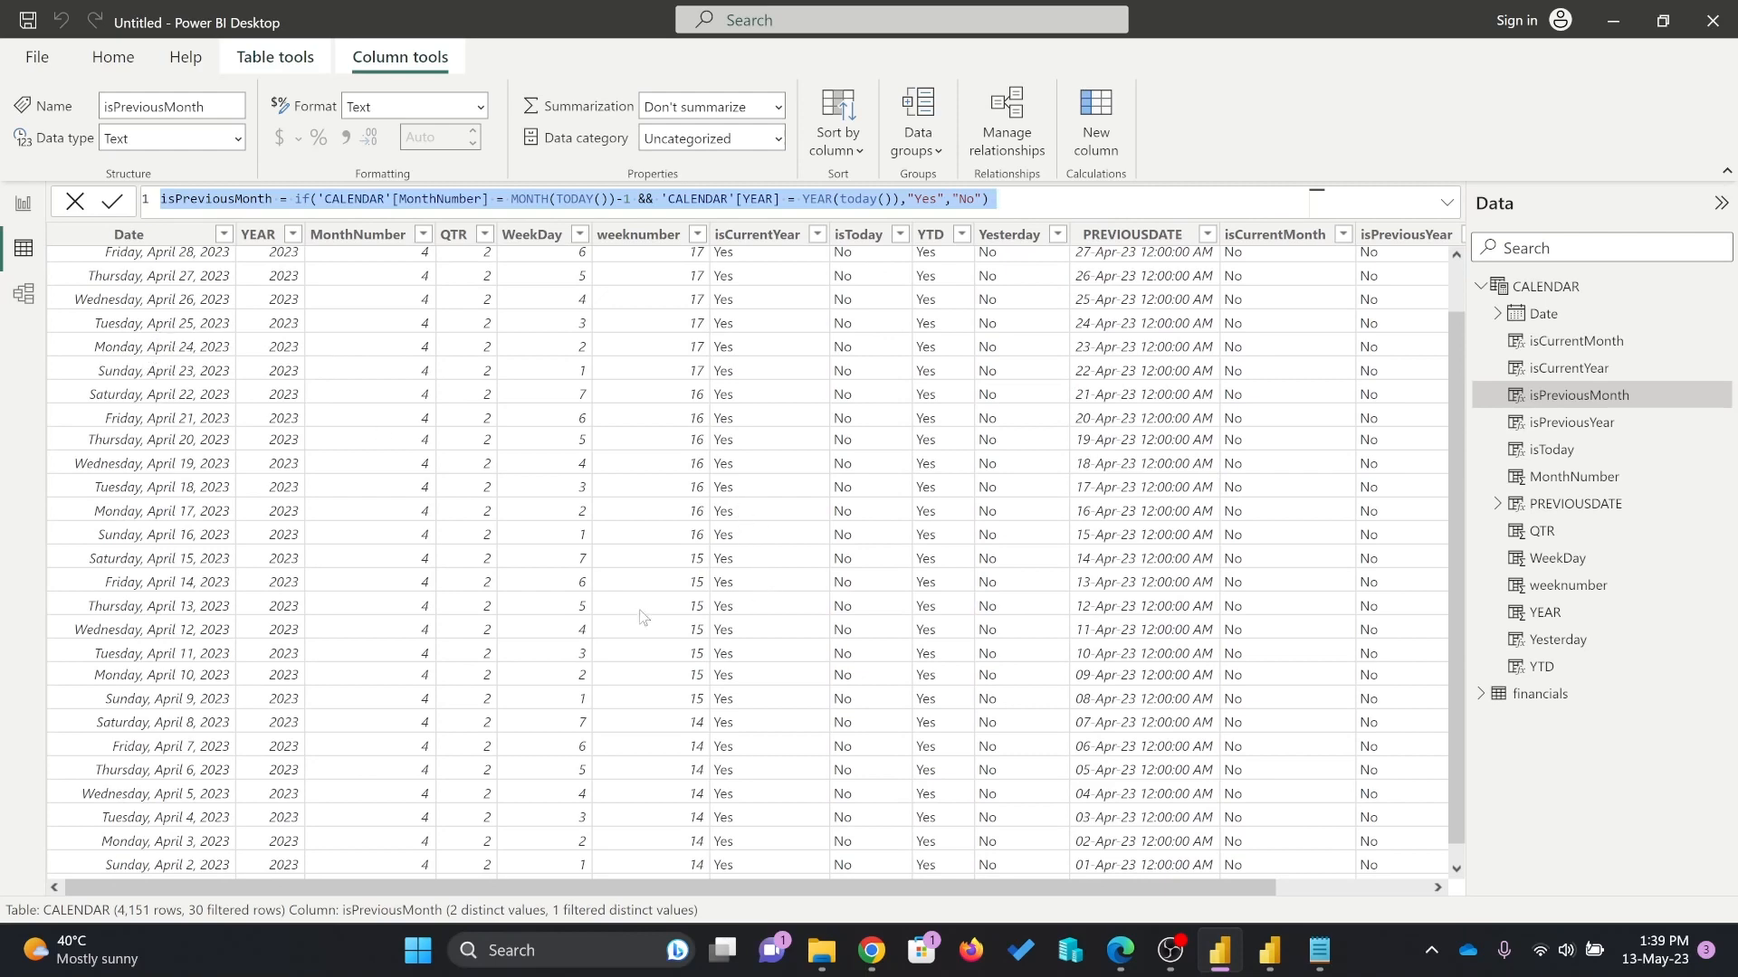
In the CALENDAR table's isPreviousMonth formula, replace the month comparison value with IF(MONTH(TODAY())=1,12, MONTH(TODAY())-1).
scroll(308, 469, up, 1)
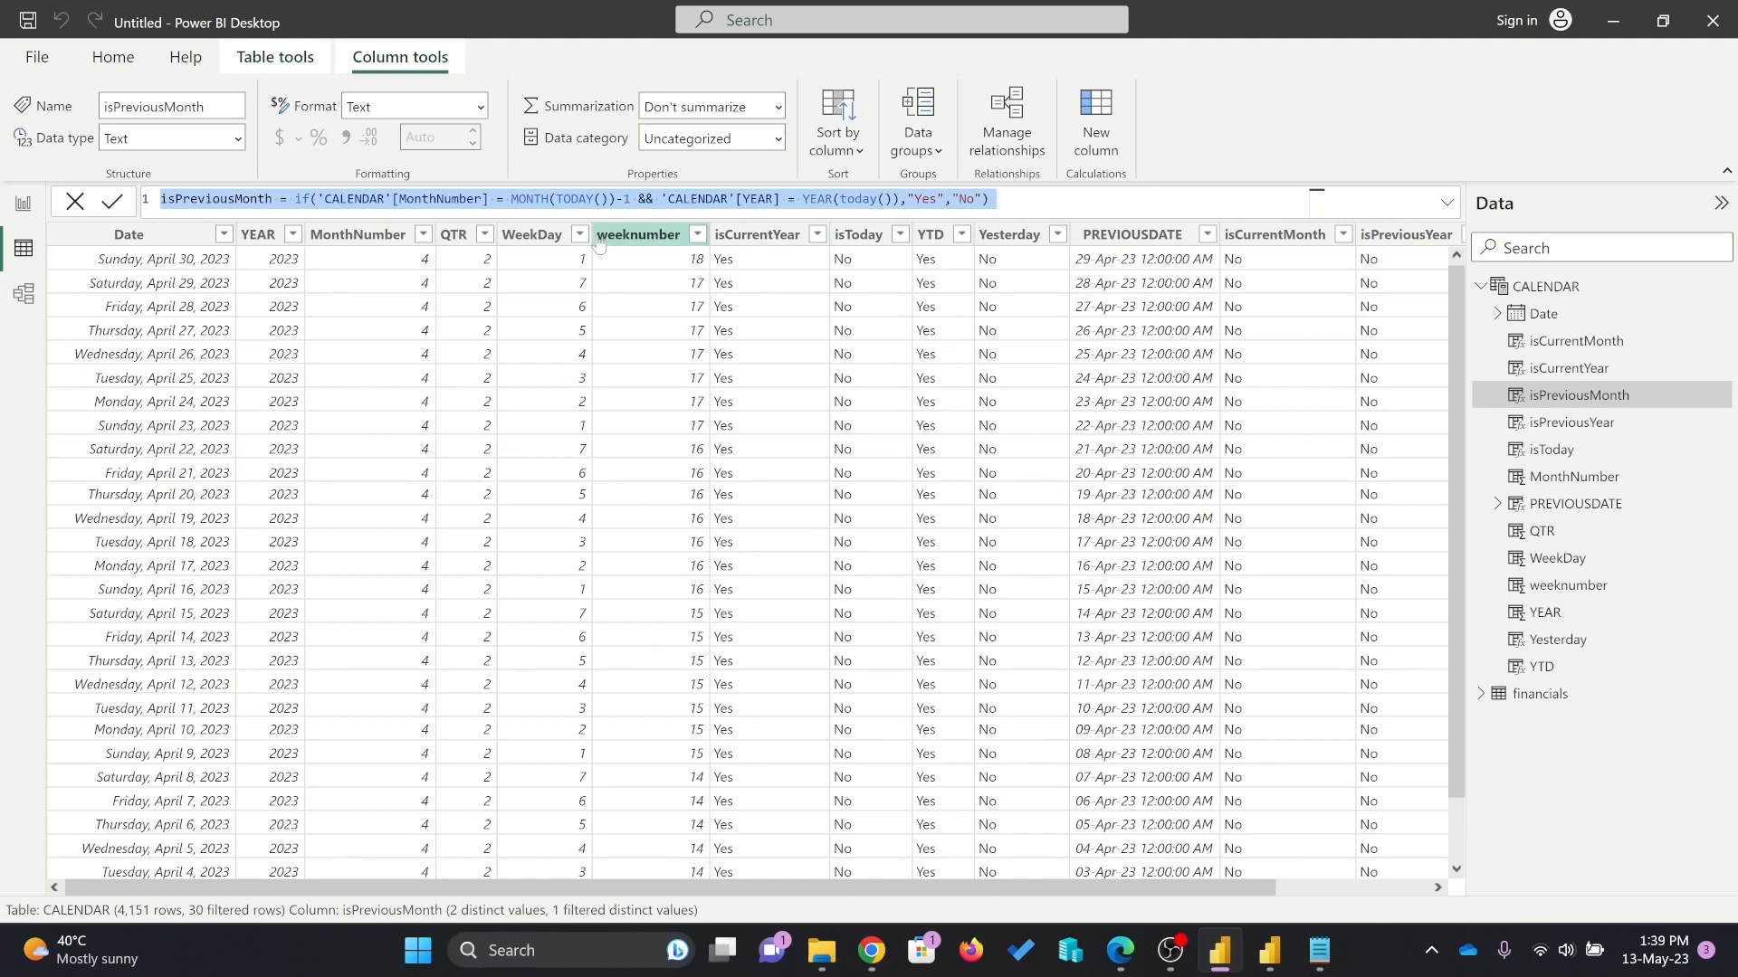
click(500, 203)
key(Right)
key(Right)
key(Right)
key(Right)
key(Right)
key(Right)
key(Right)
key(Right)
key(Right)
key(Right)
key(Right)
key(Right)
key(Right)
key(Right)
key(Right)
key(Right)
key(Right)
key(Right)
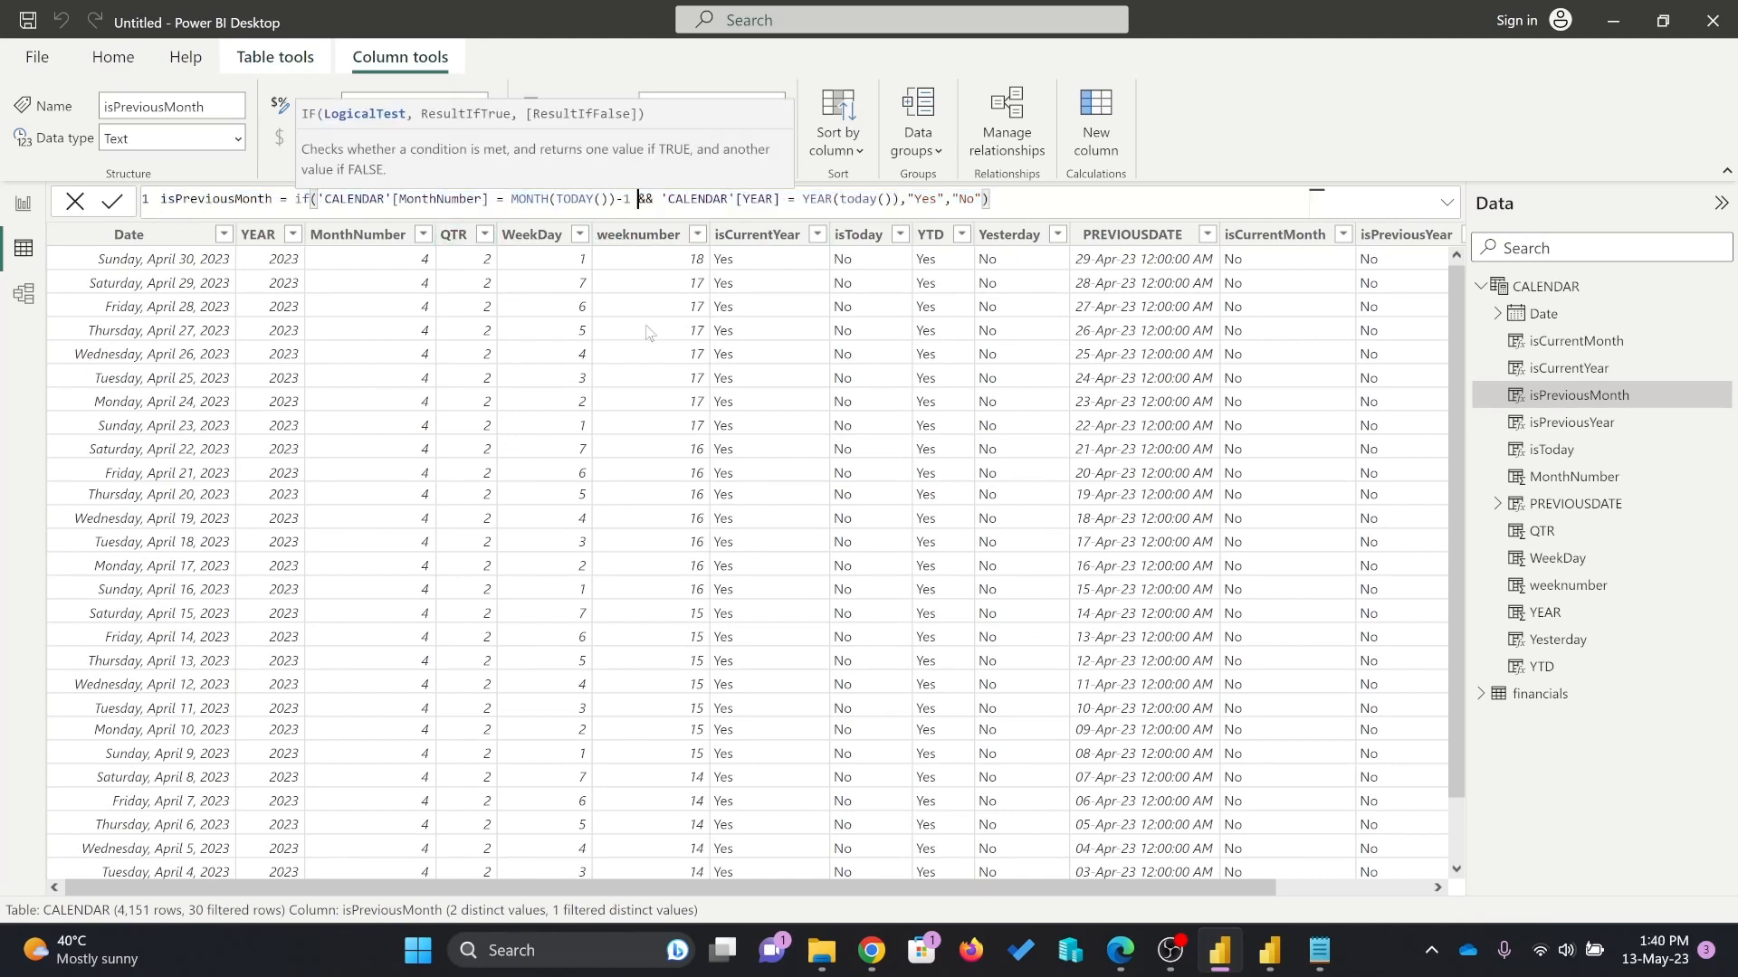
key(Left)
key(Left)
key(Left)
key(Left)
key(Left)
key(Left)
key(Left)
key(Left)
text(IF(MONTH(TODAY)
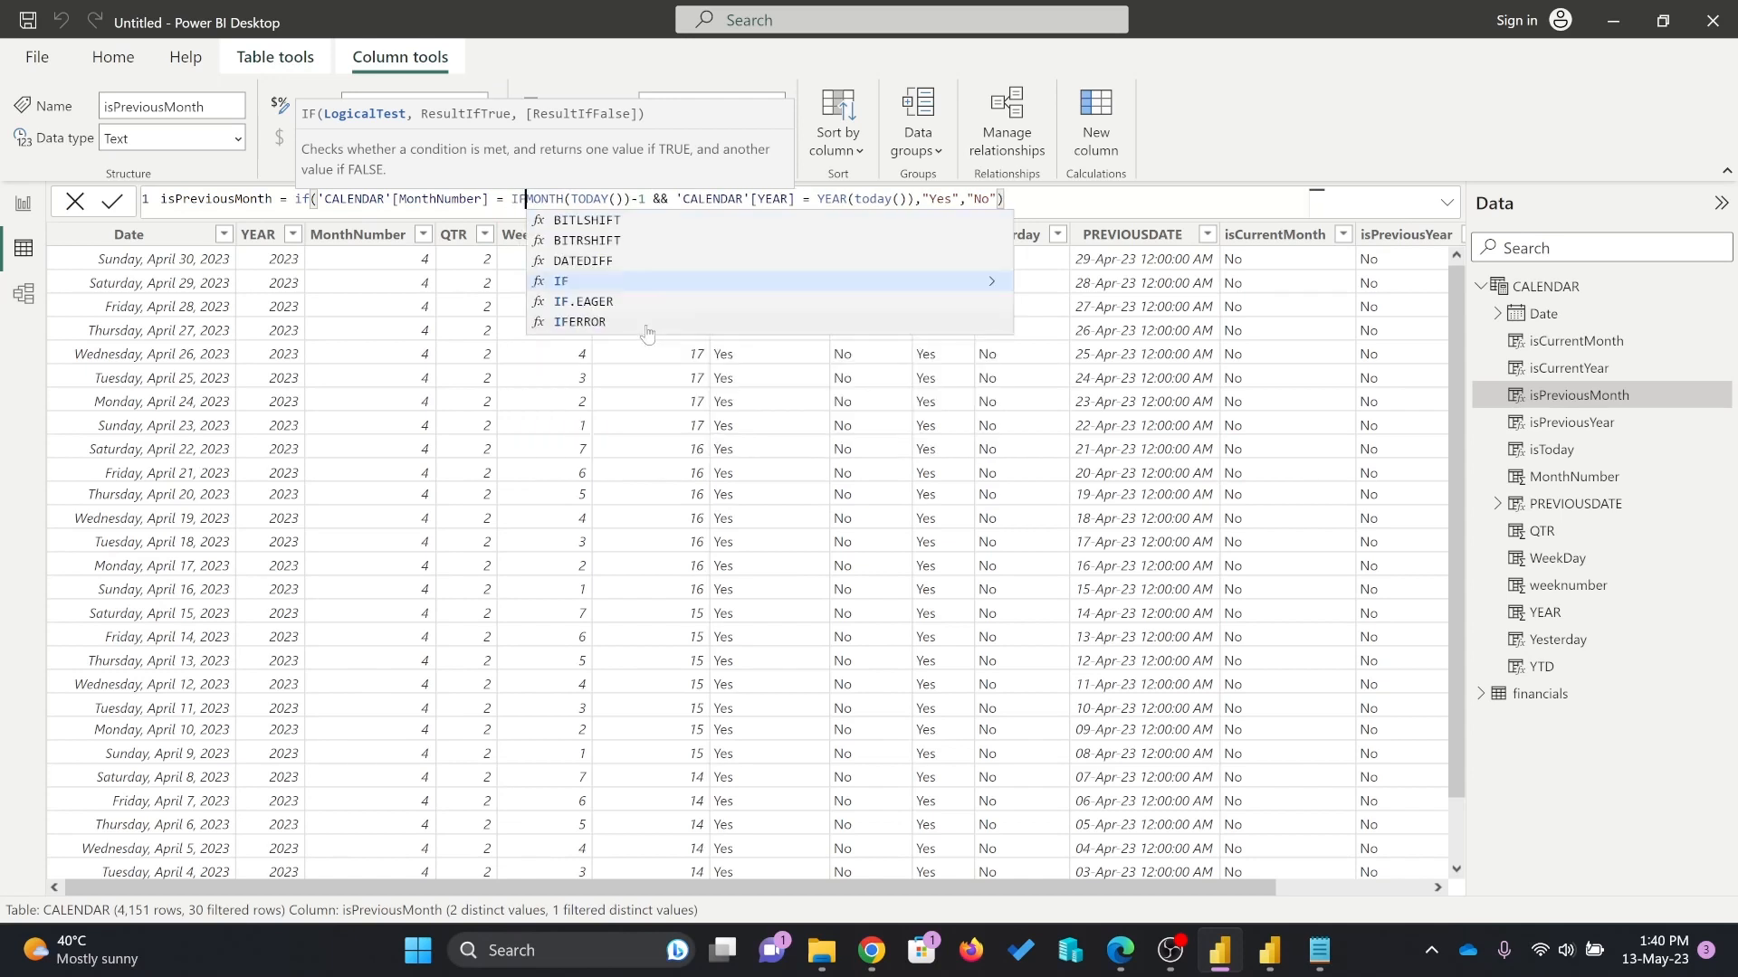
text(())
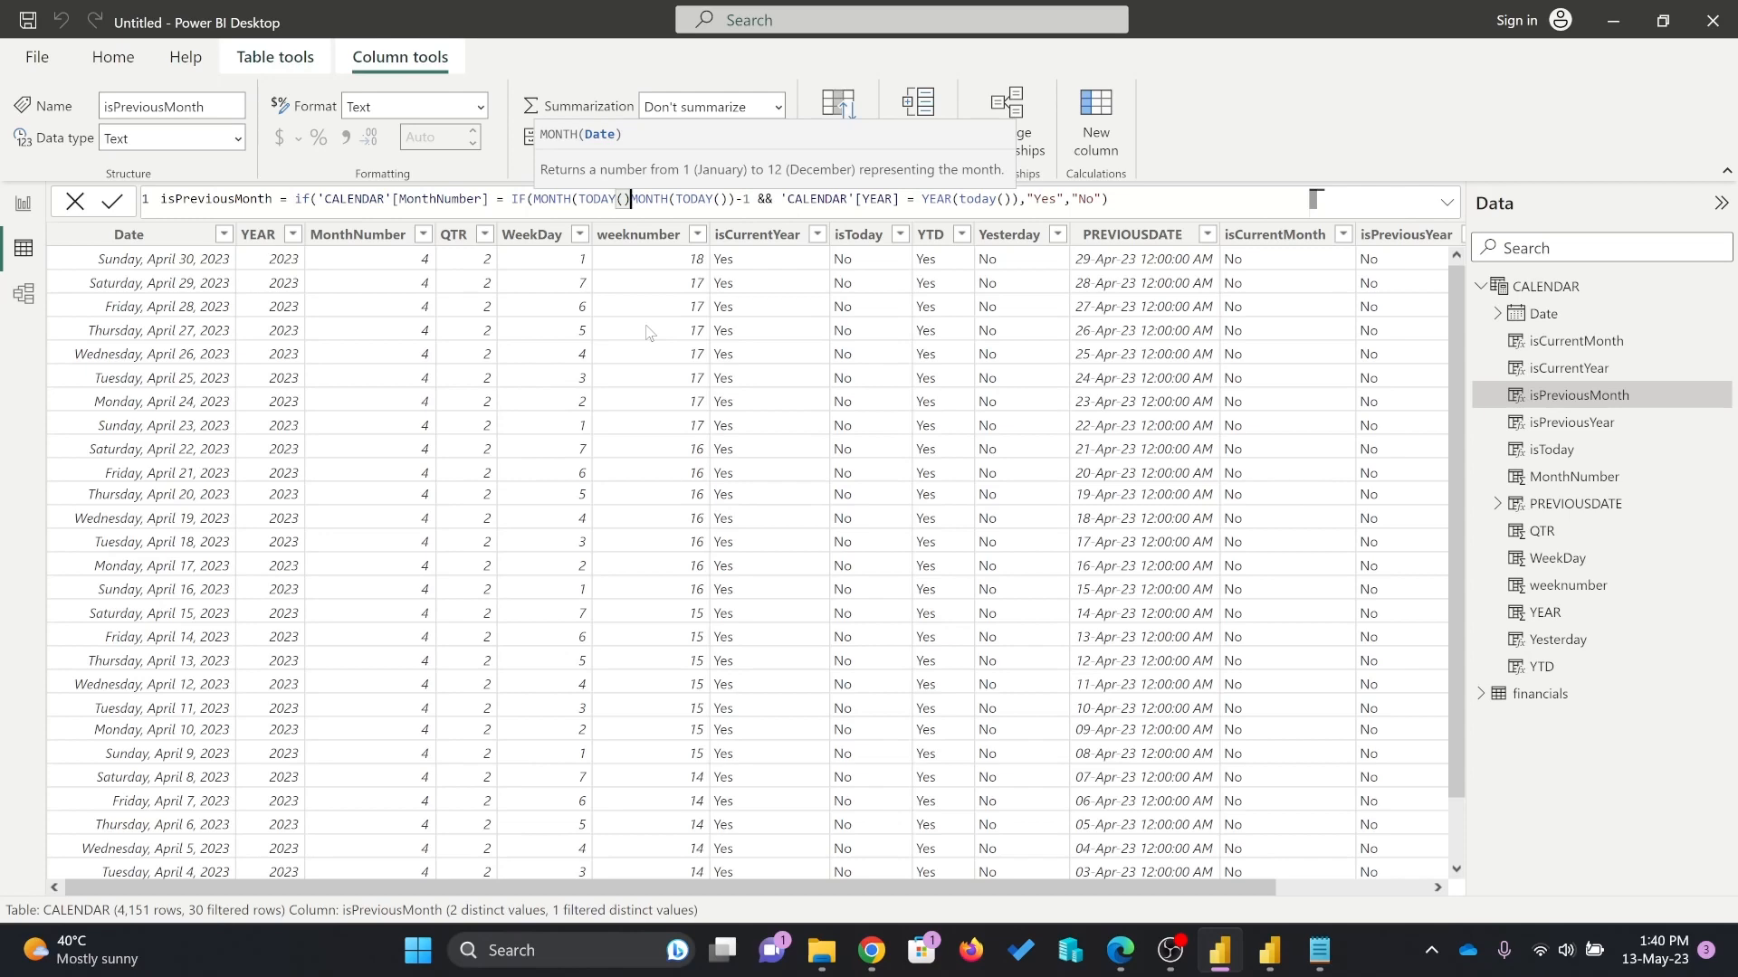
text()=1)
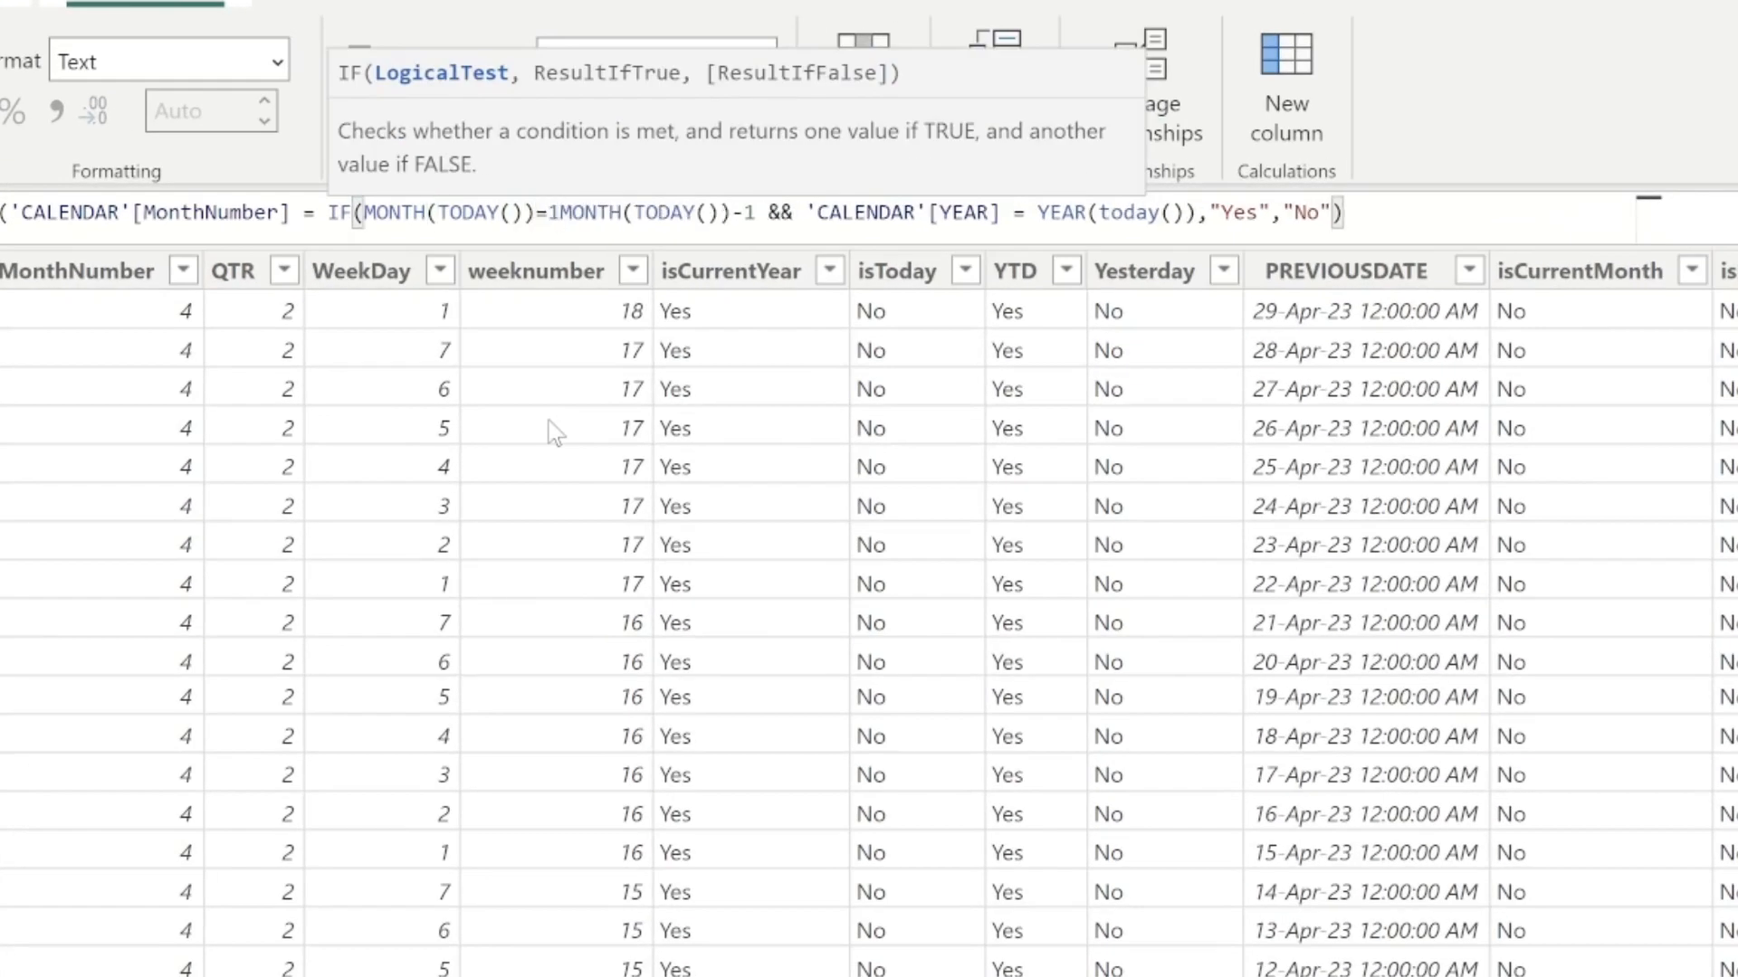
text(,)
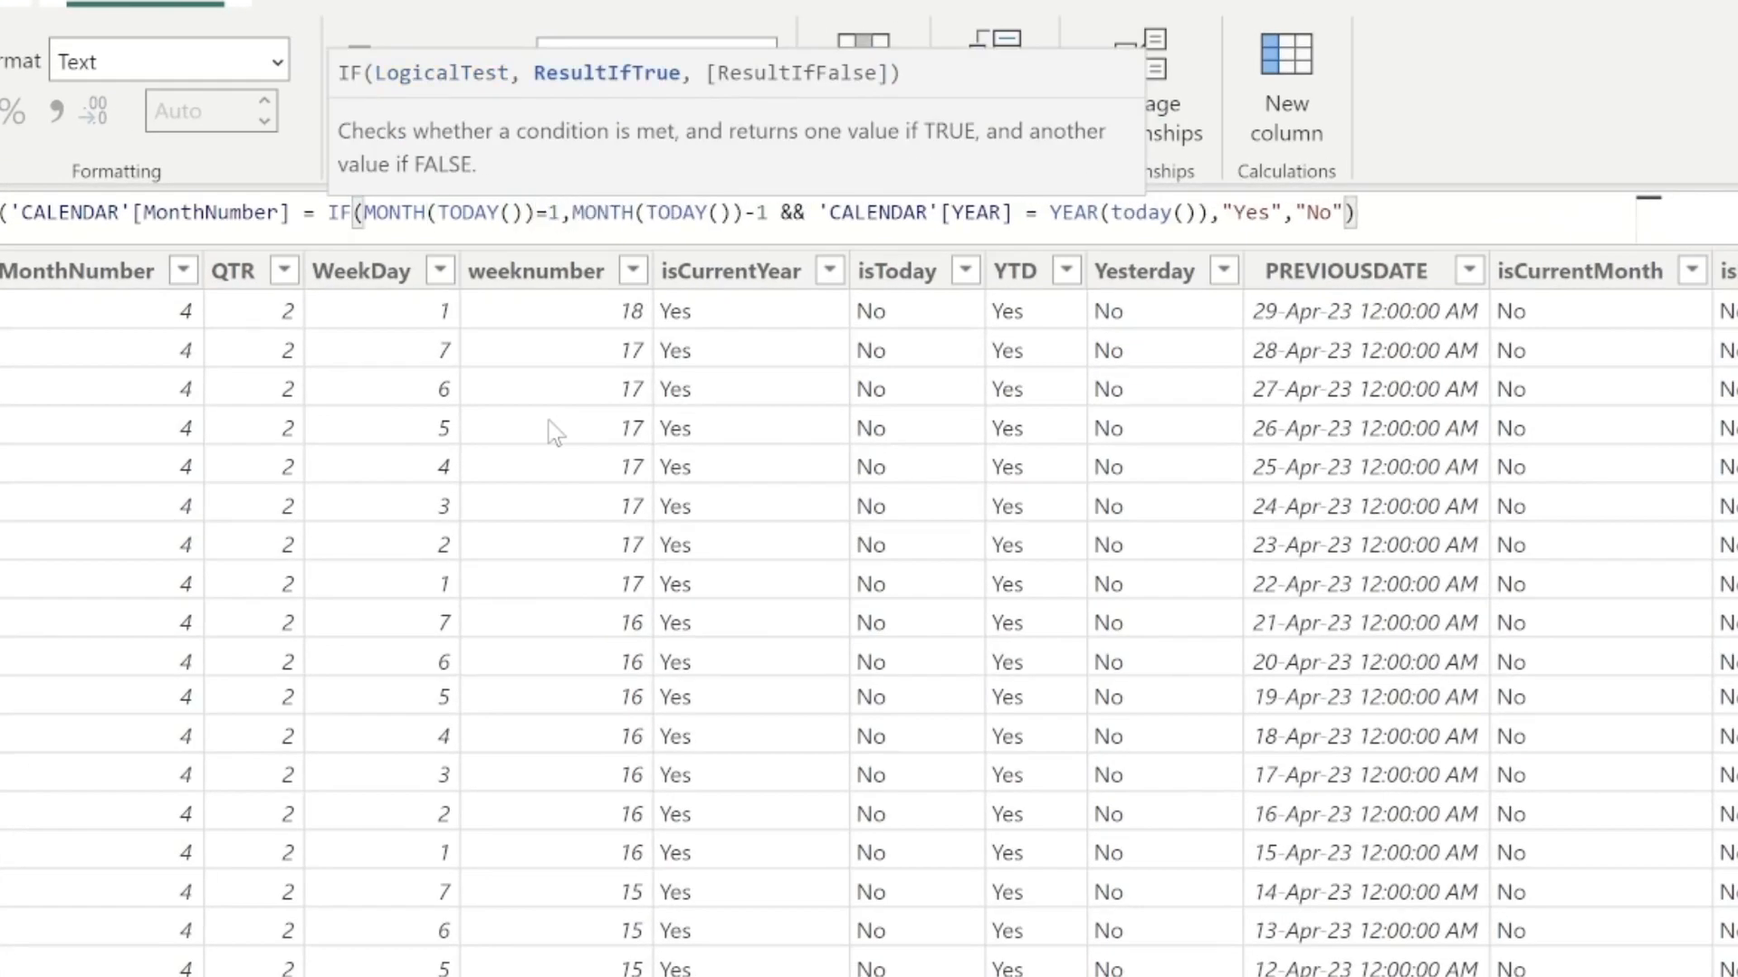
text(12)
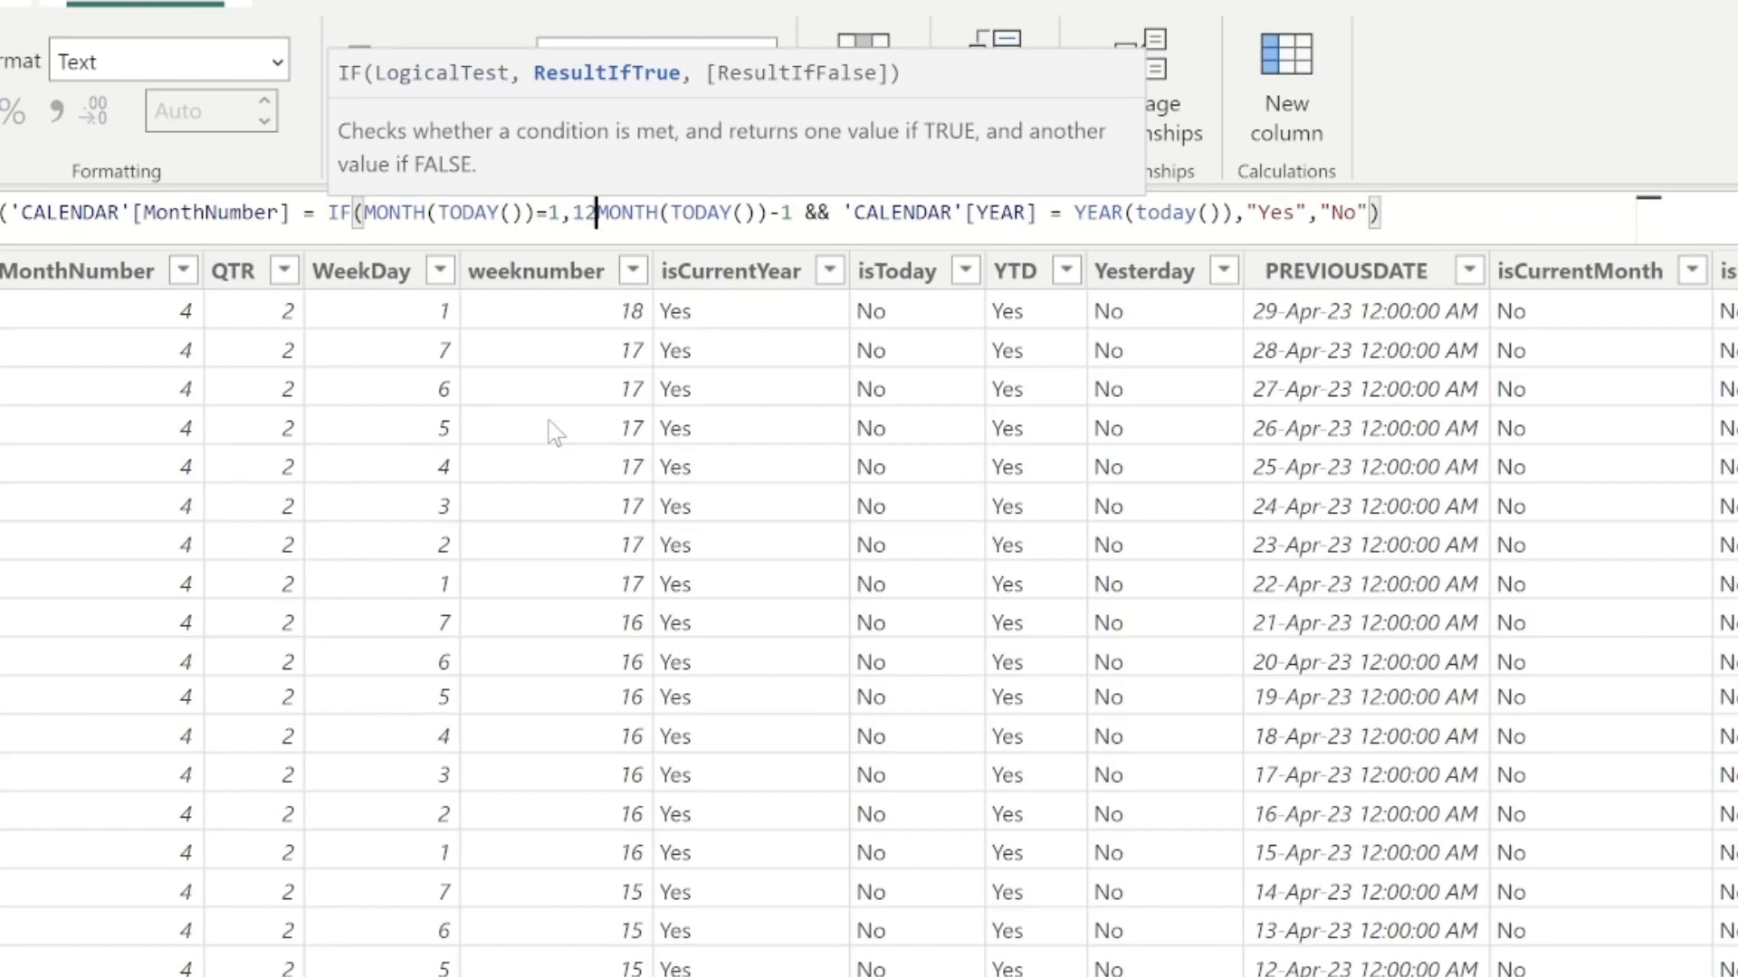
text(,)
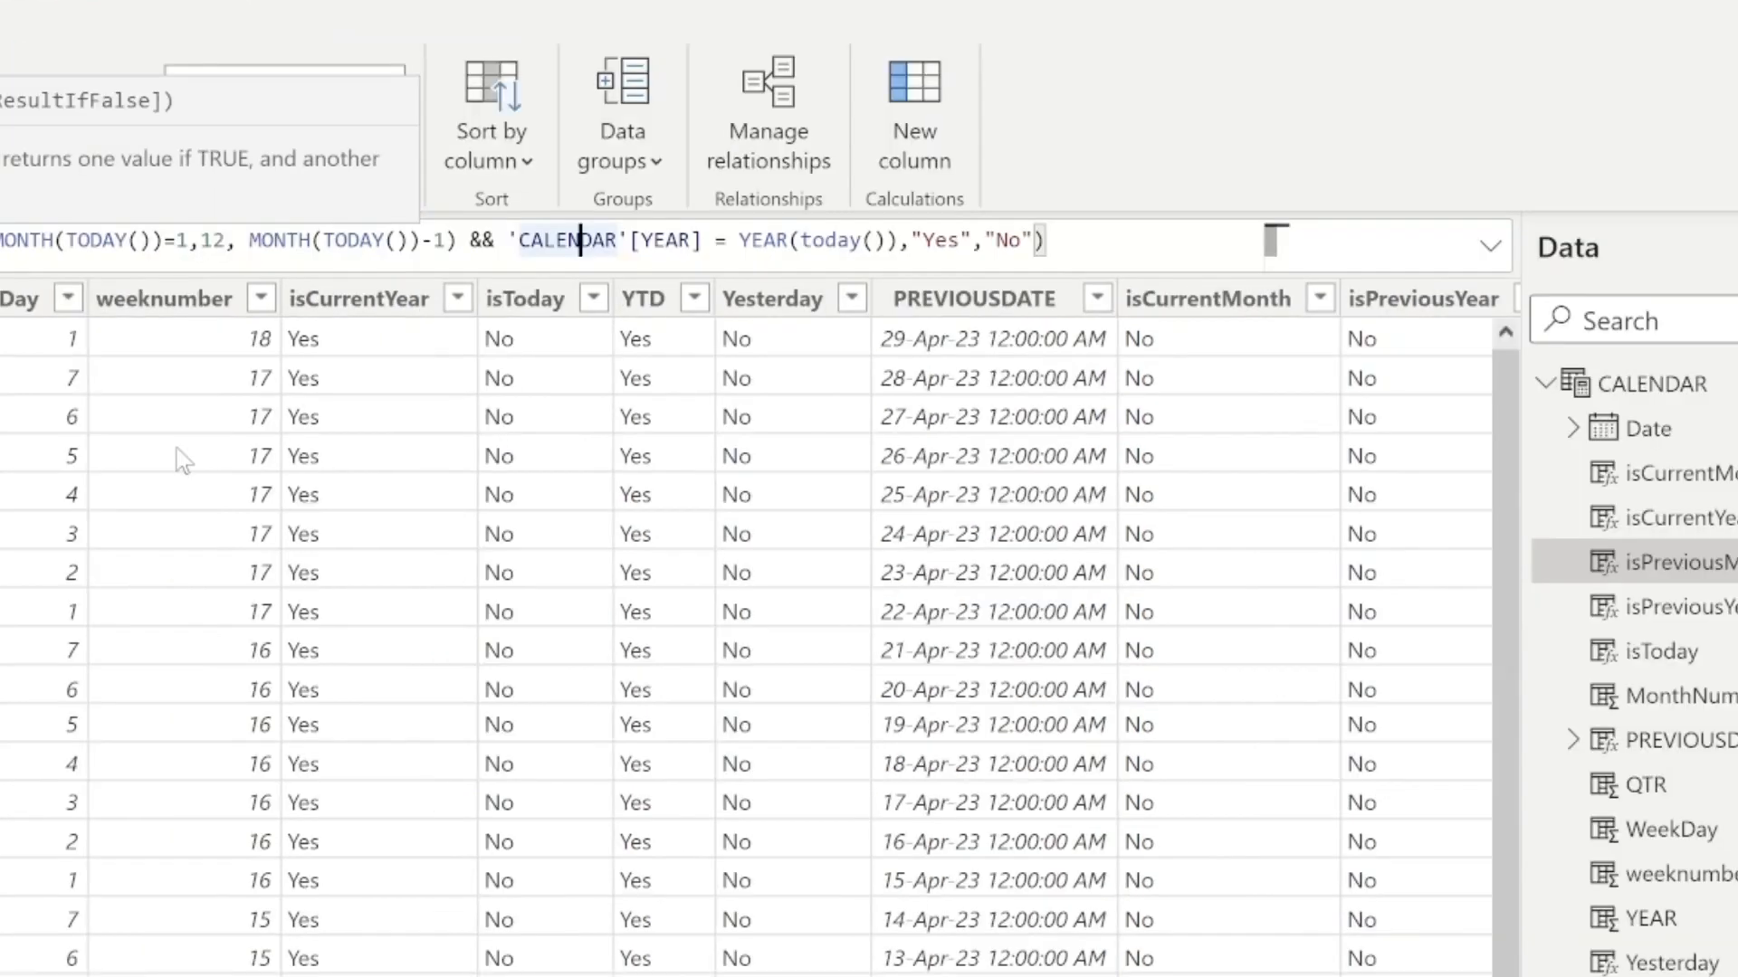
In the isPreviousMonth formula's year condition, insert IF(MONTH(TODAY())=1, directly before YEAR(today()).
key(Right)
key(Right)
key(Right)
key(Right)
key(Right)
key(Right)
key(Right)
key(Right)
key(Right)
key(Right)
key(Right)
key(Right)
key(Right)
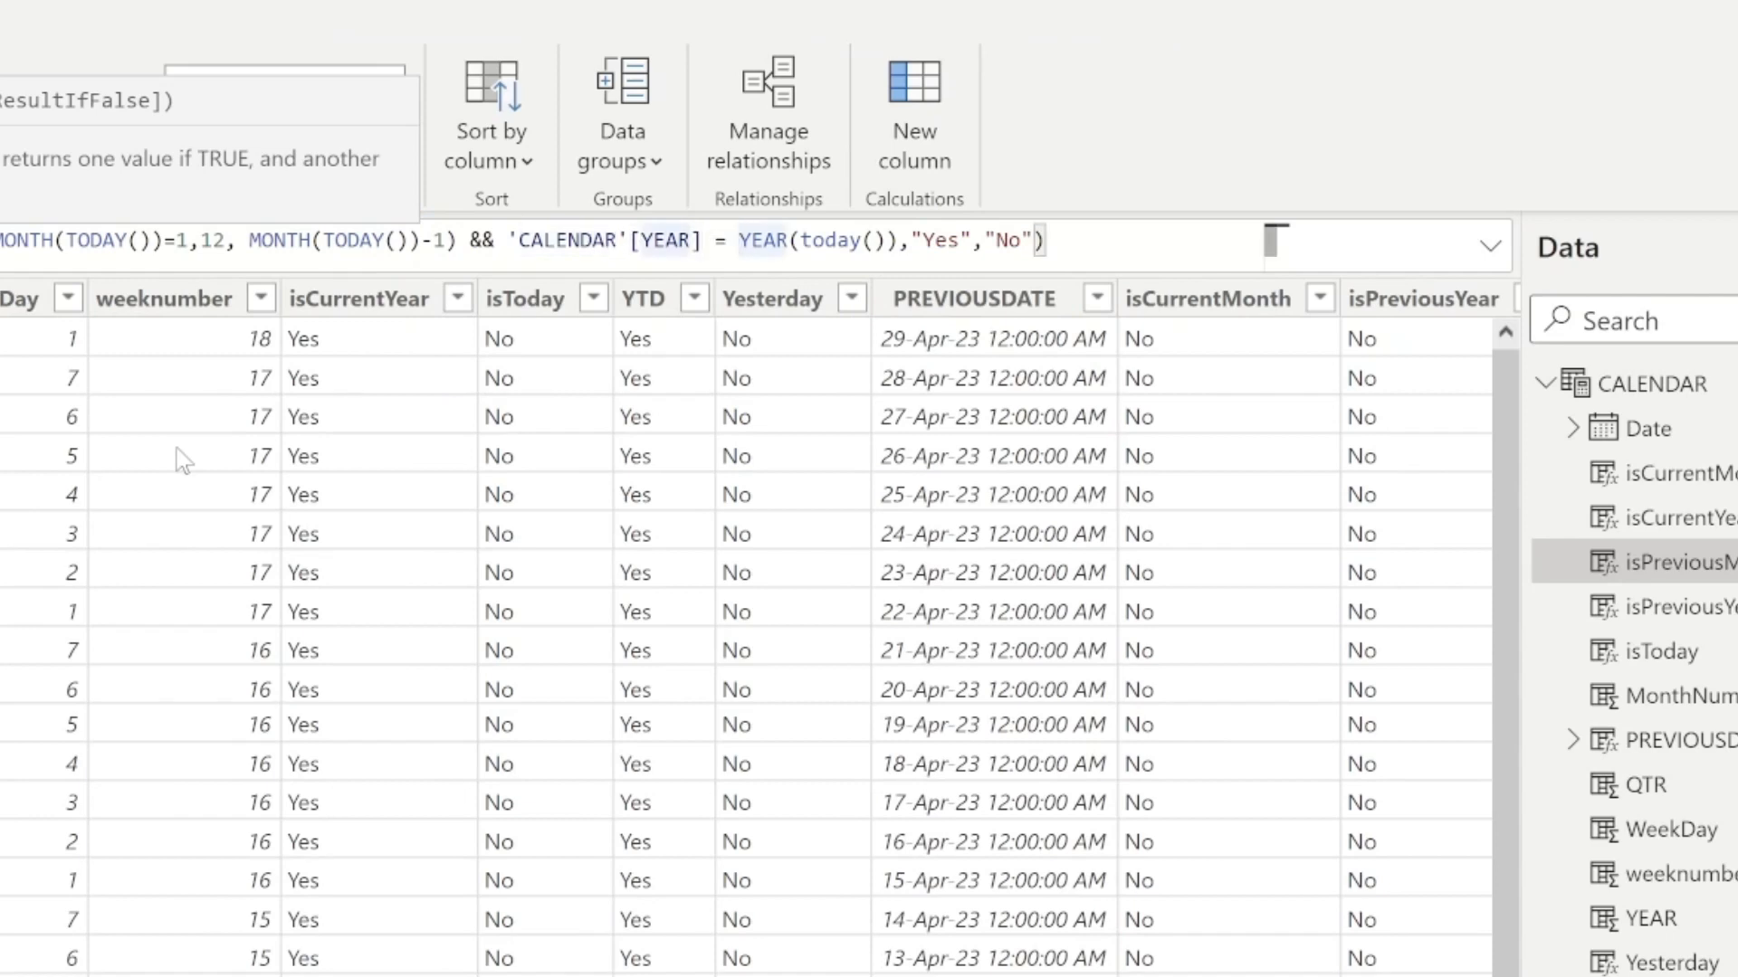
text(IF(MONTH)
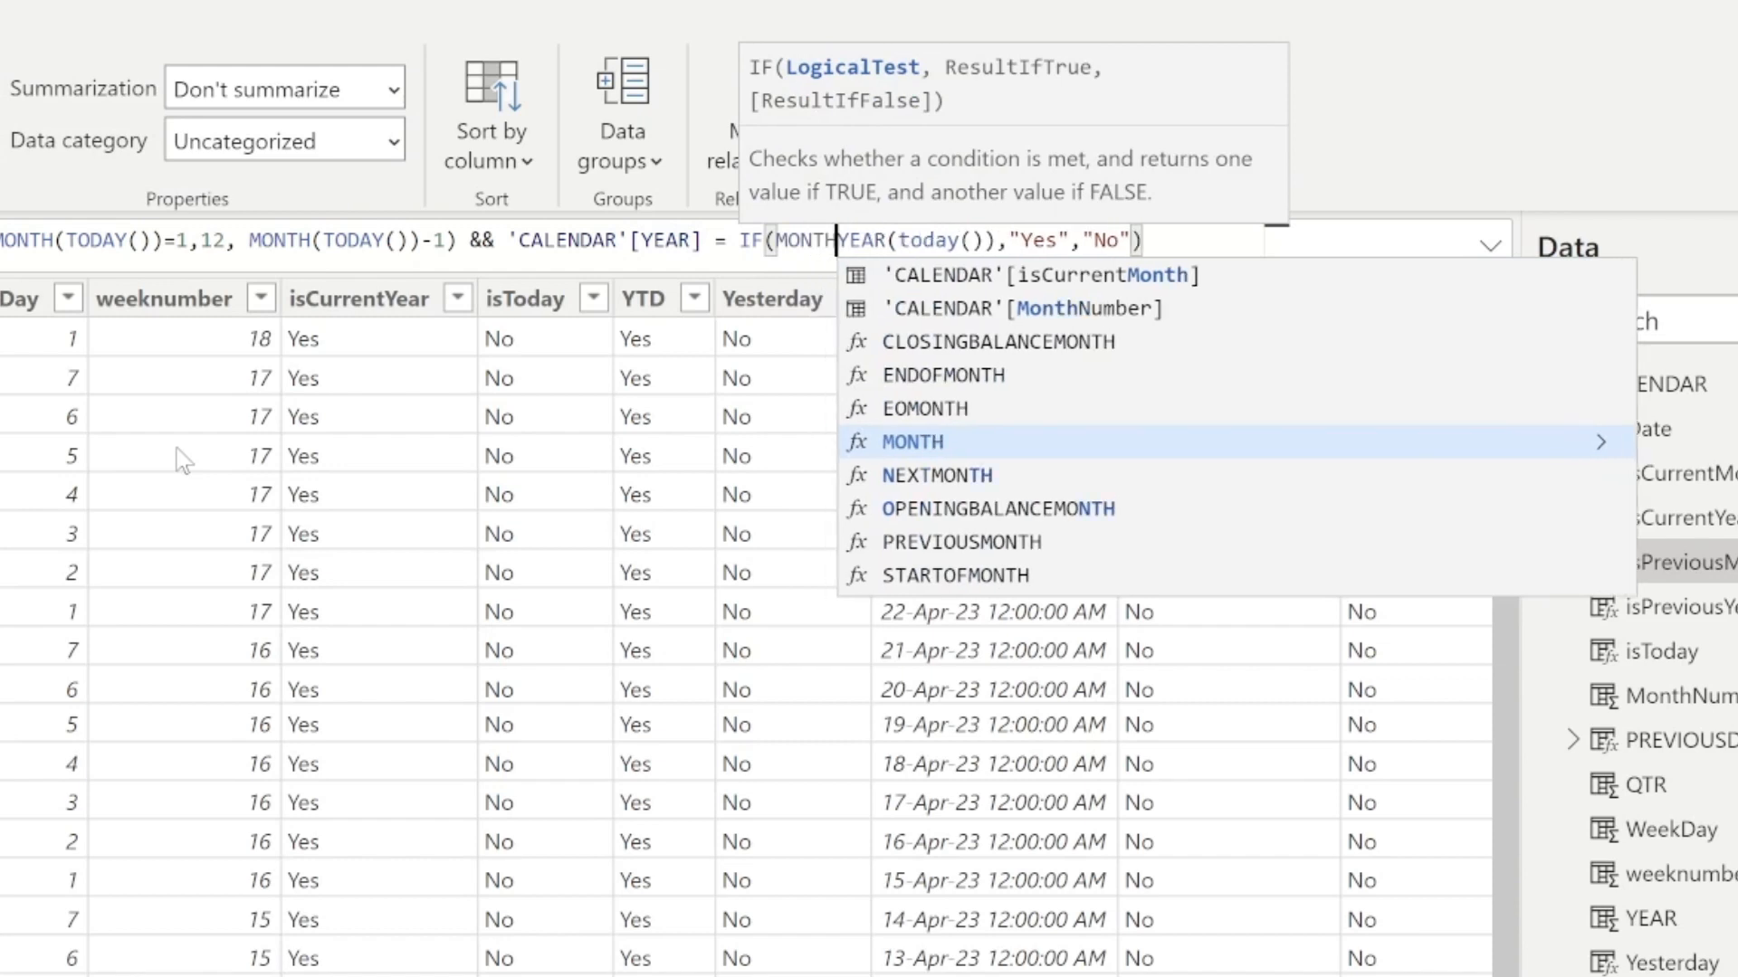
text((TODAY)
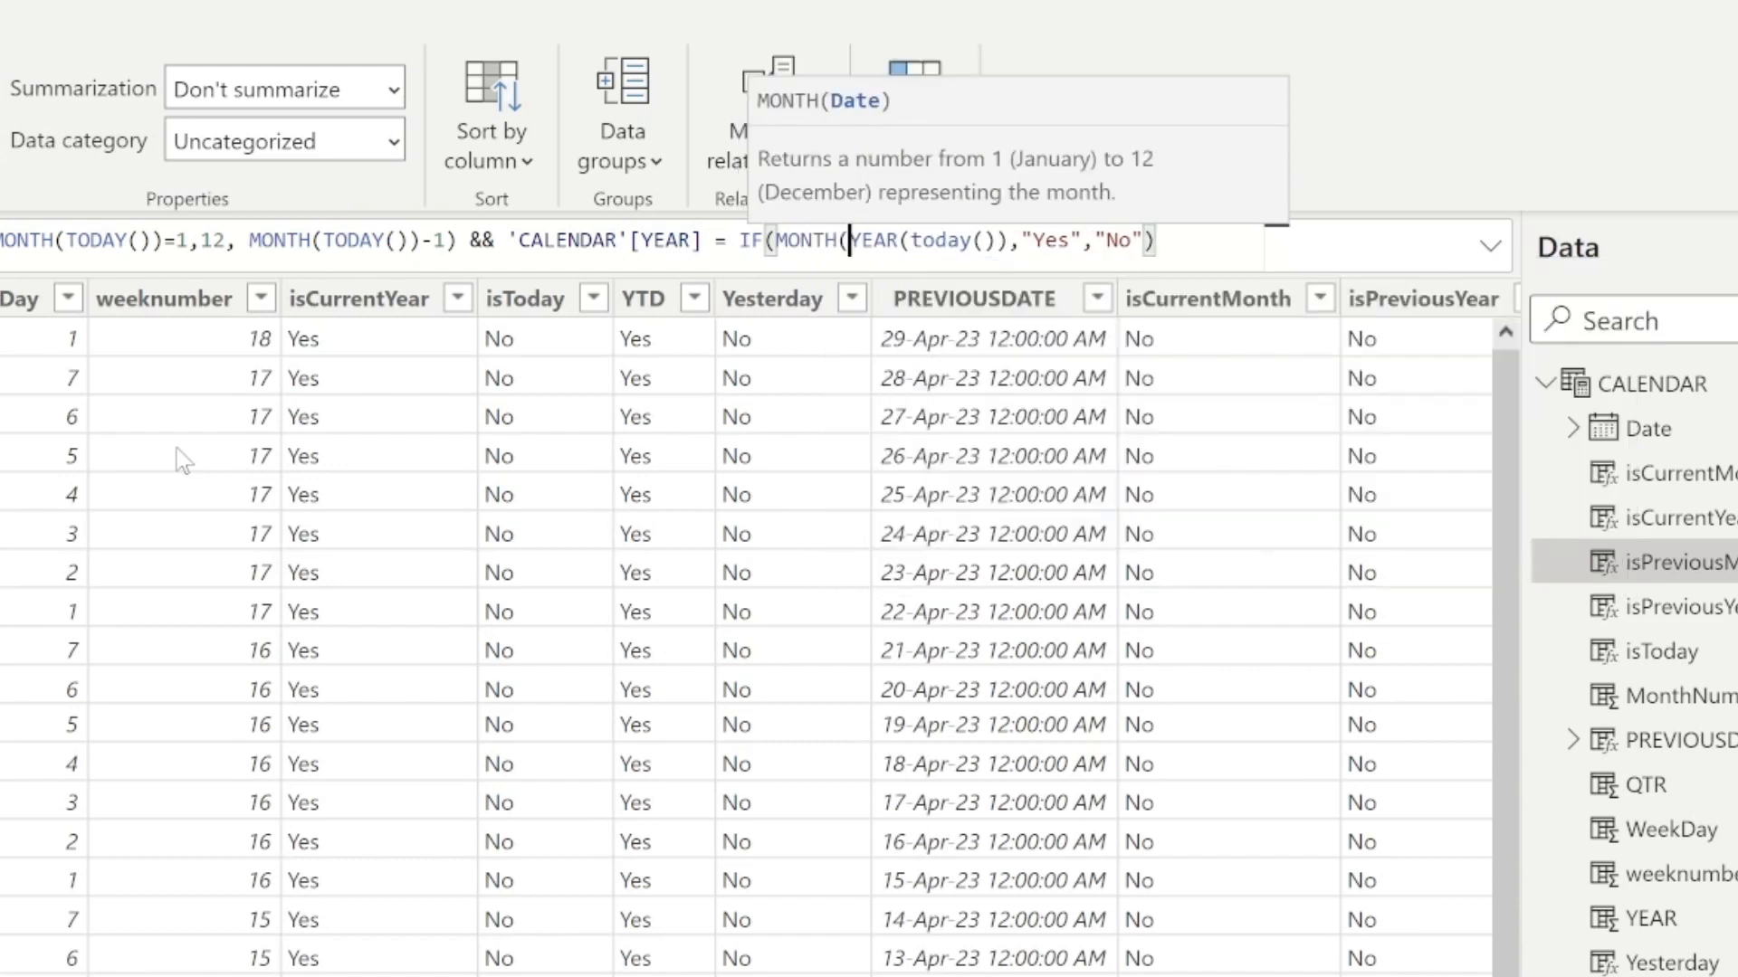
text(())
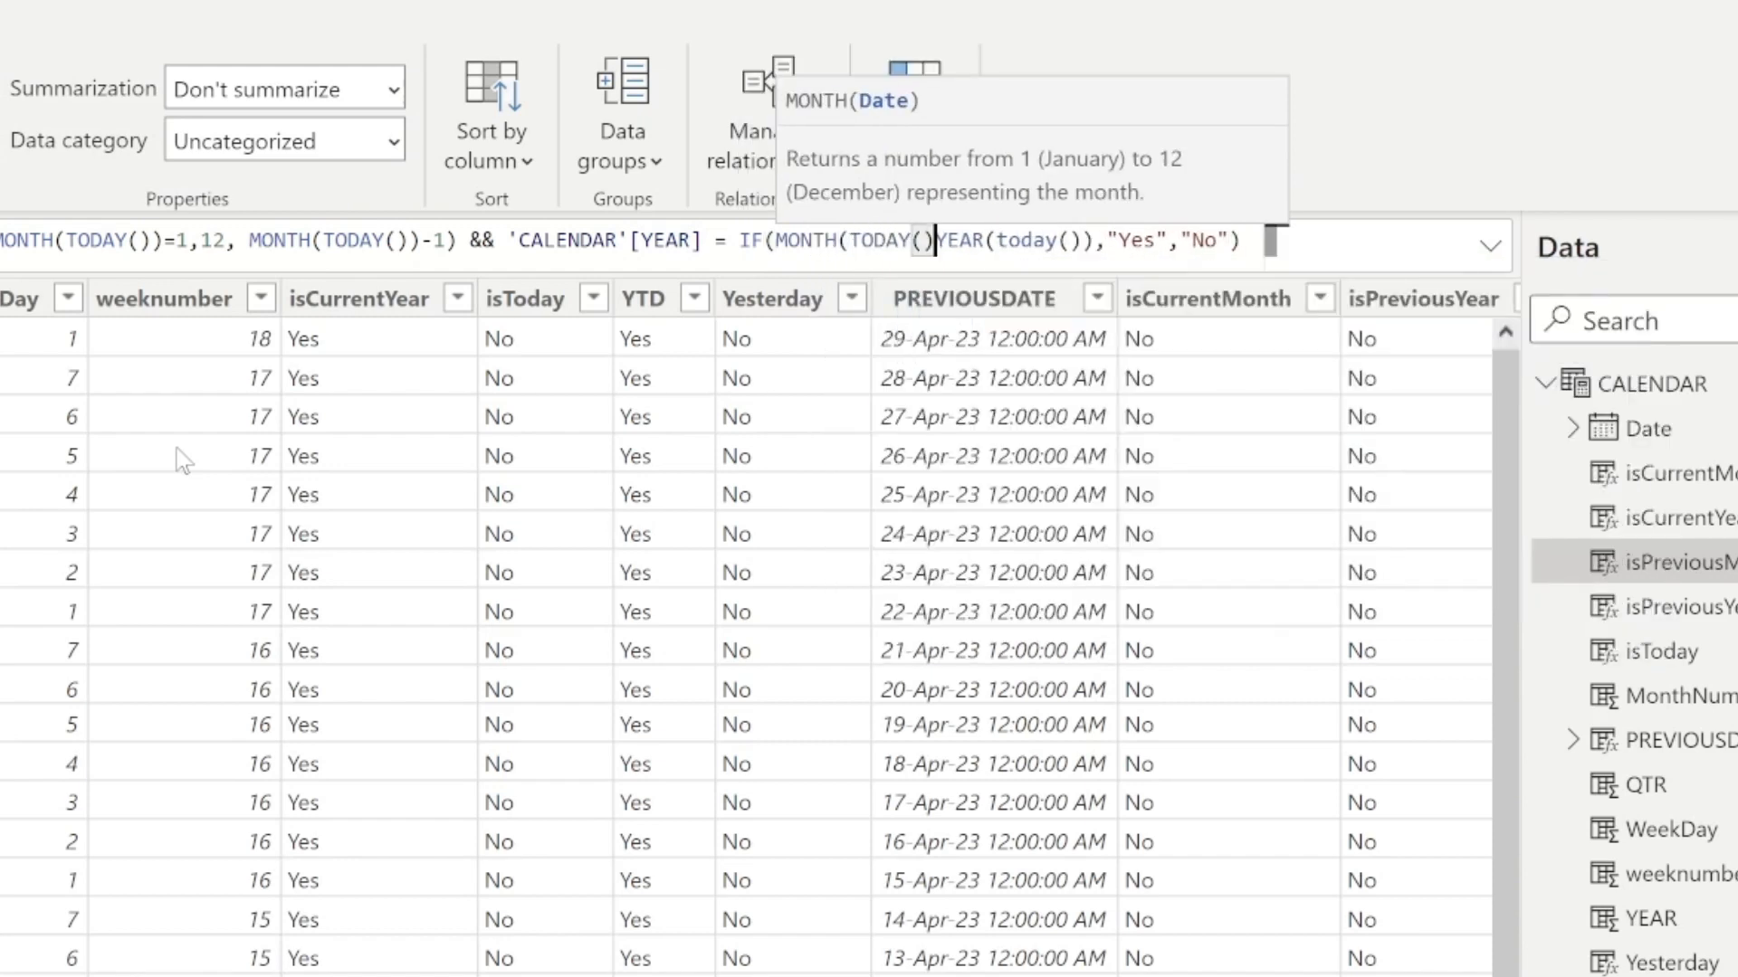
text()=1)
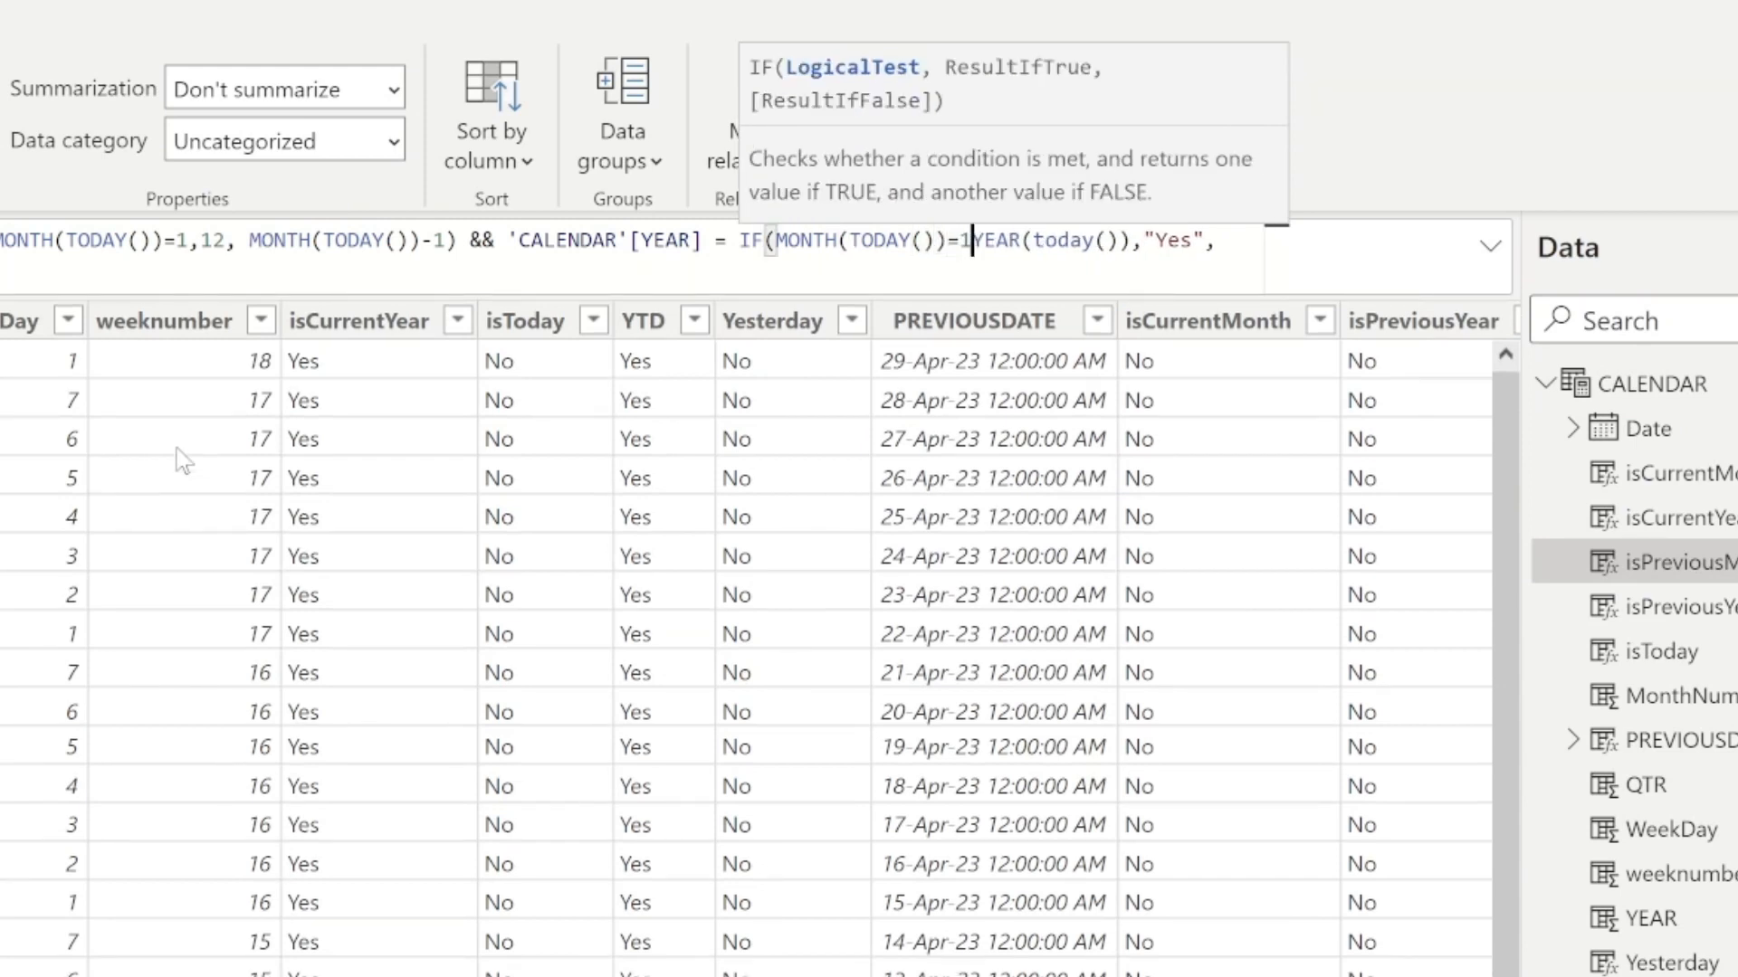
text(,)
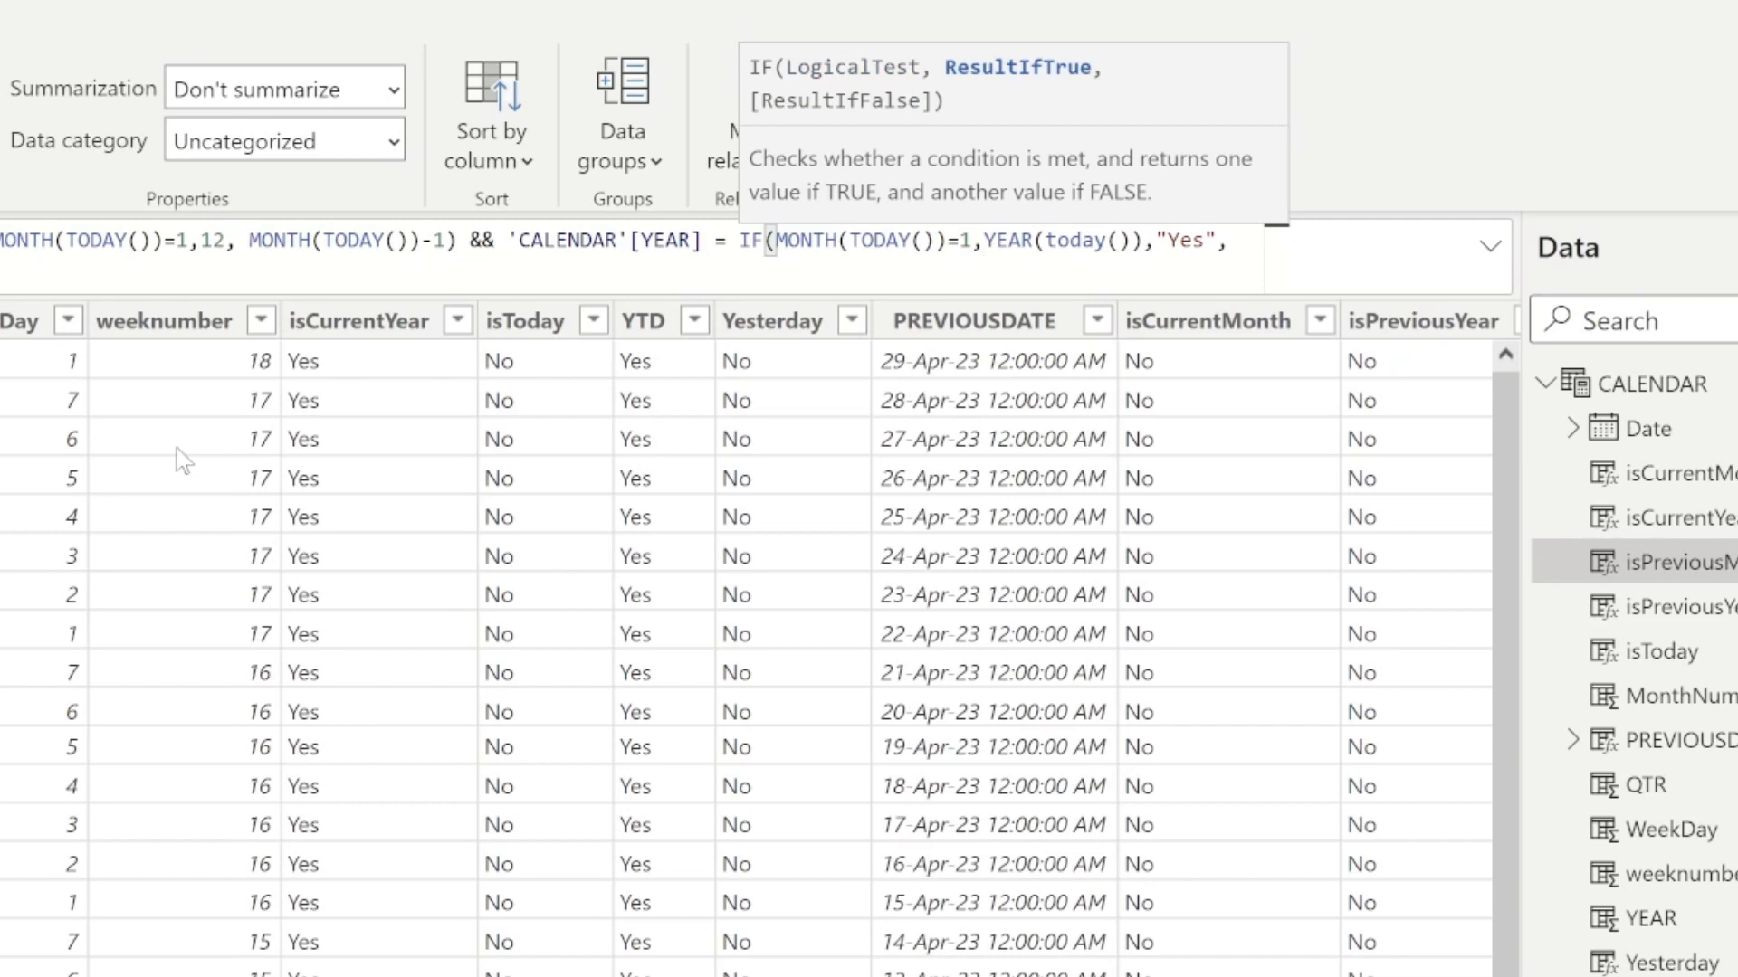
Make the January result of the year condition's IF YEAR(today())-1.
key(Right)
key(Right)
key(Right)
key(Right)
key(Right)
key(Right)
key(Right)
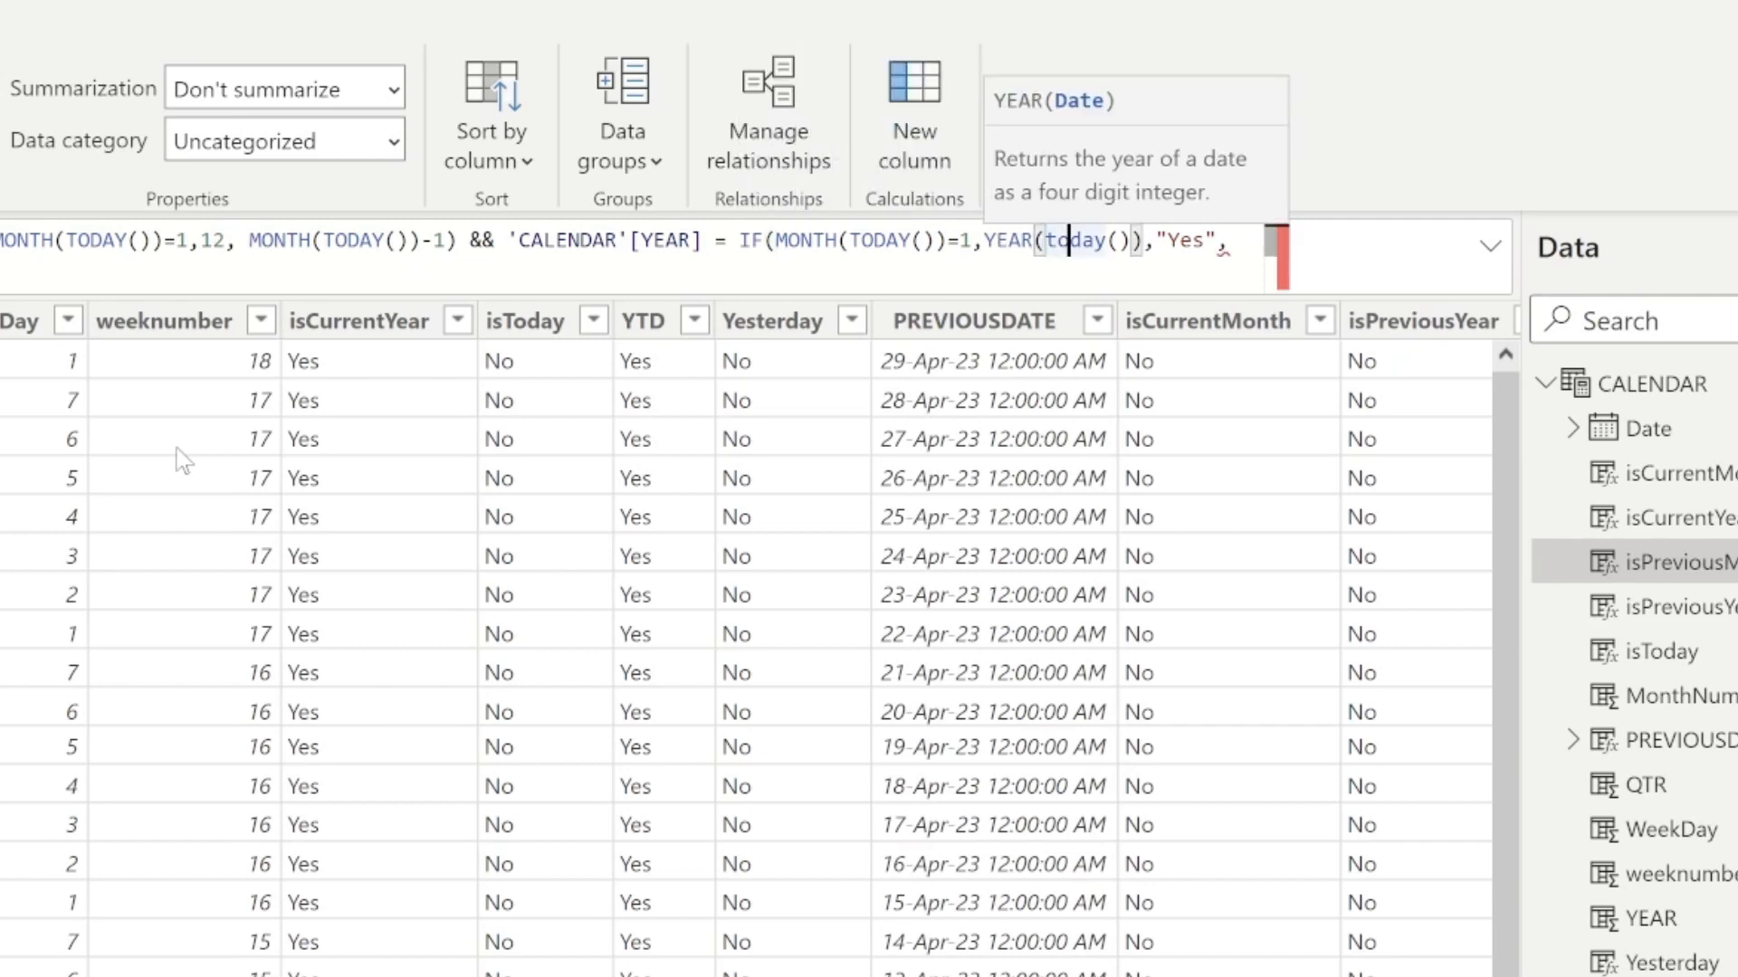
key(Right)
key(Right)
key(Right)
key(Right)
key(Right)
key(Right)
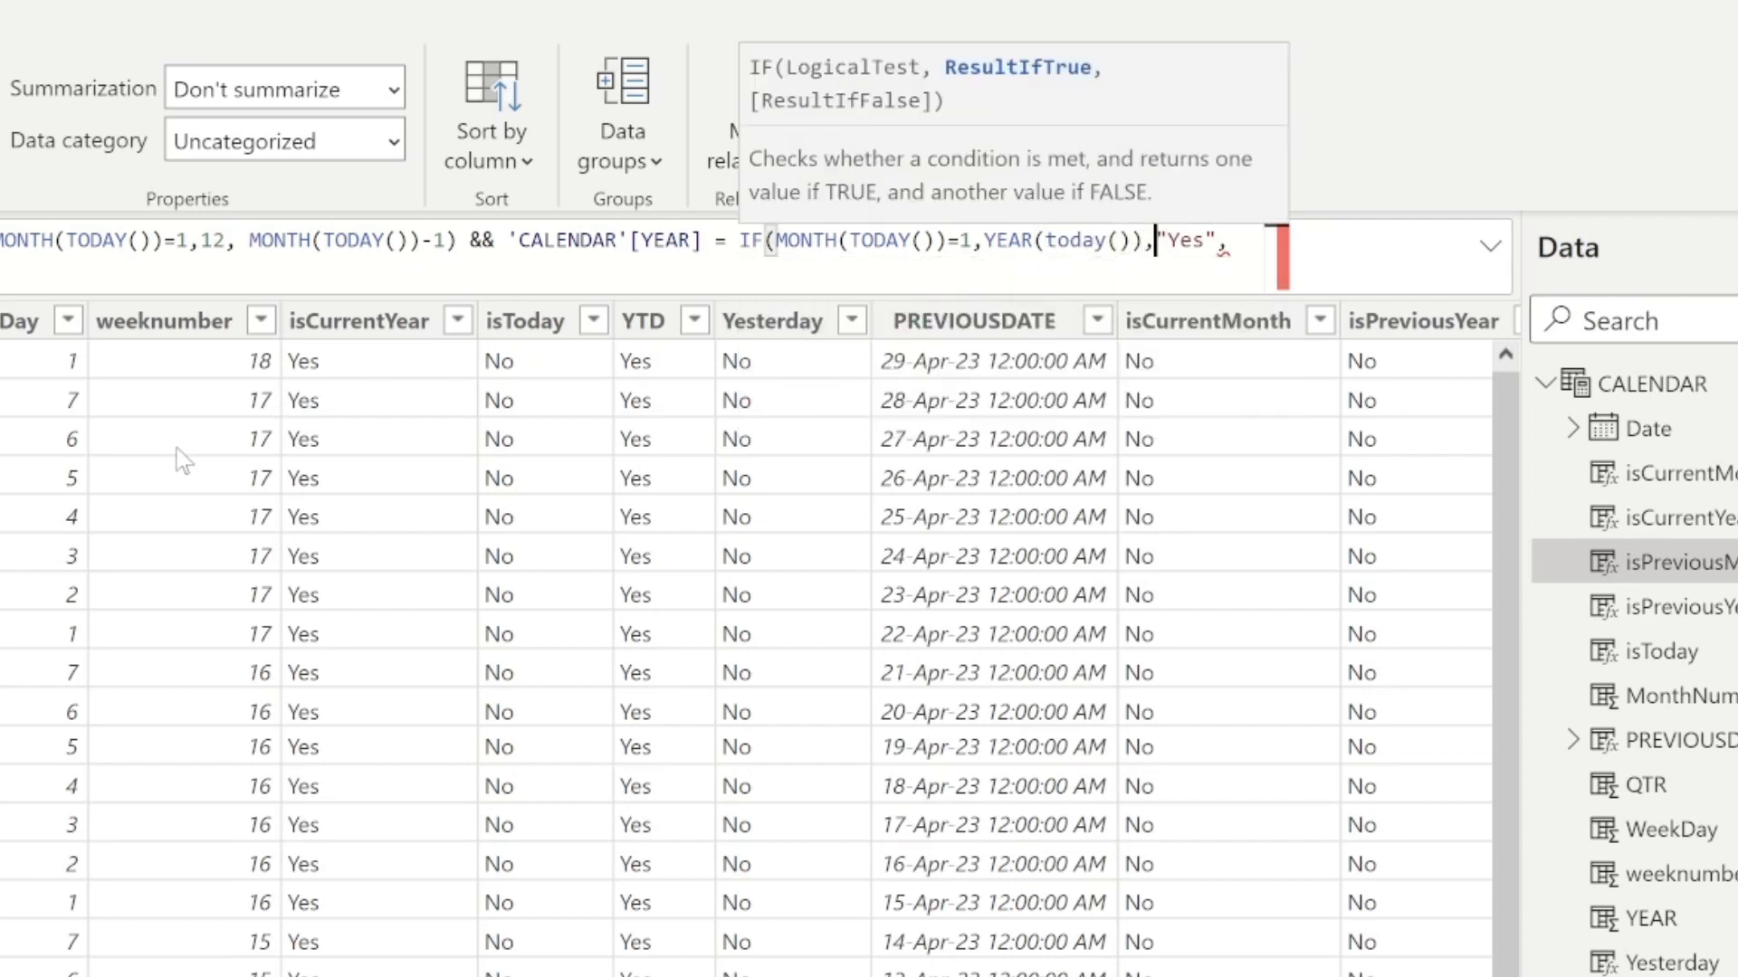
text(-1)
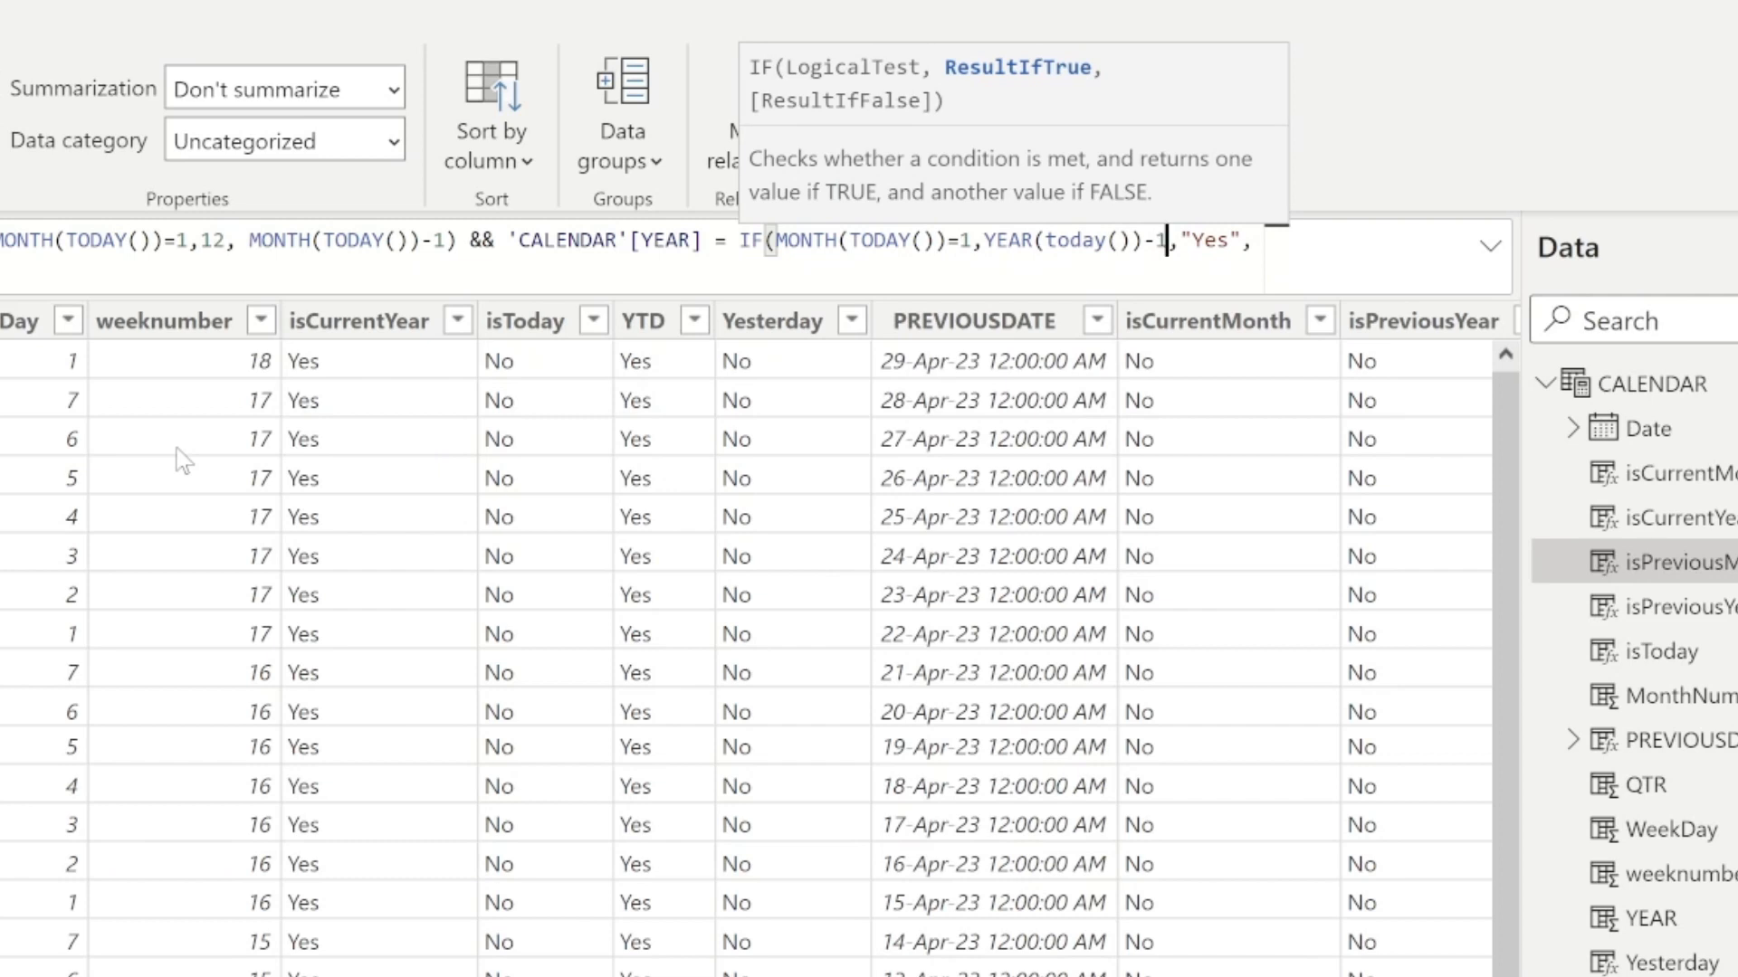
Add YEAR(TODAY()) as the IF's false result before "Yes","No", commit the isPreviousMonth formula, and review the filtered rows.
key(Right)
key(Delete)
key(Delete)
key(Delete)
key(Delete)
key(Delete)
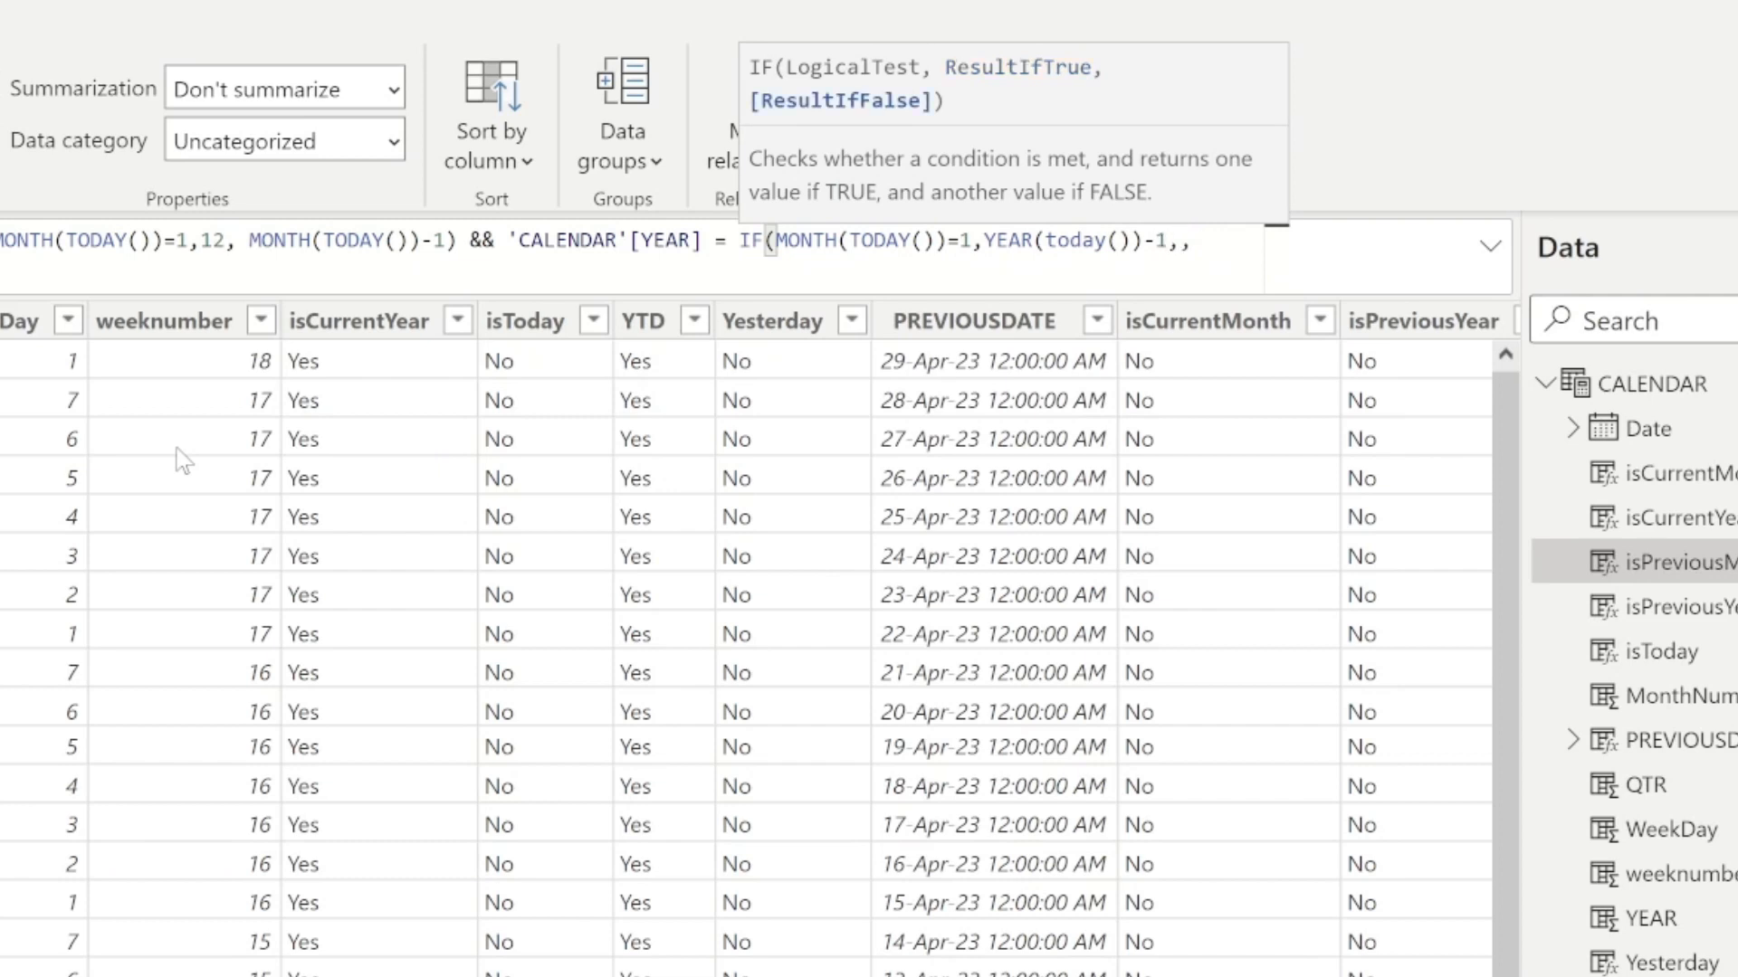
text(YEAR()
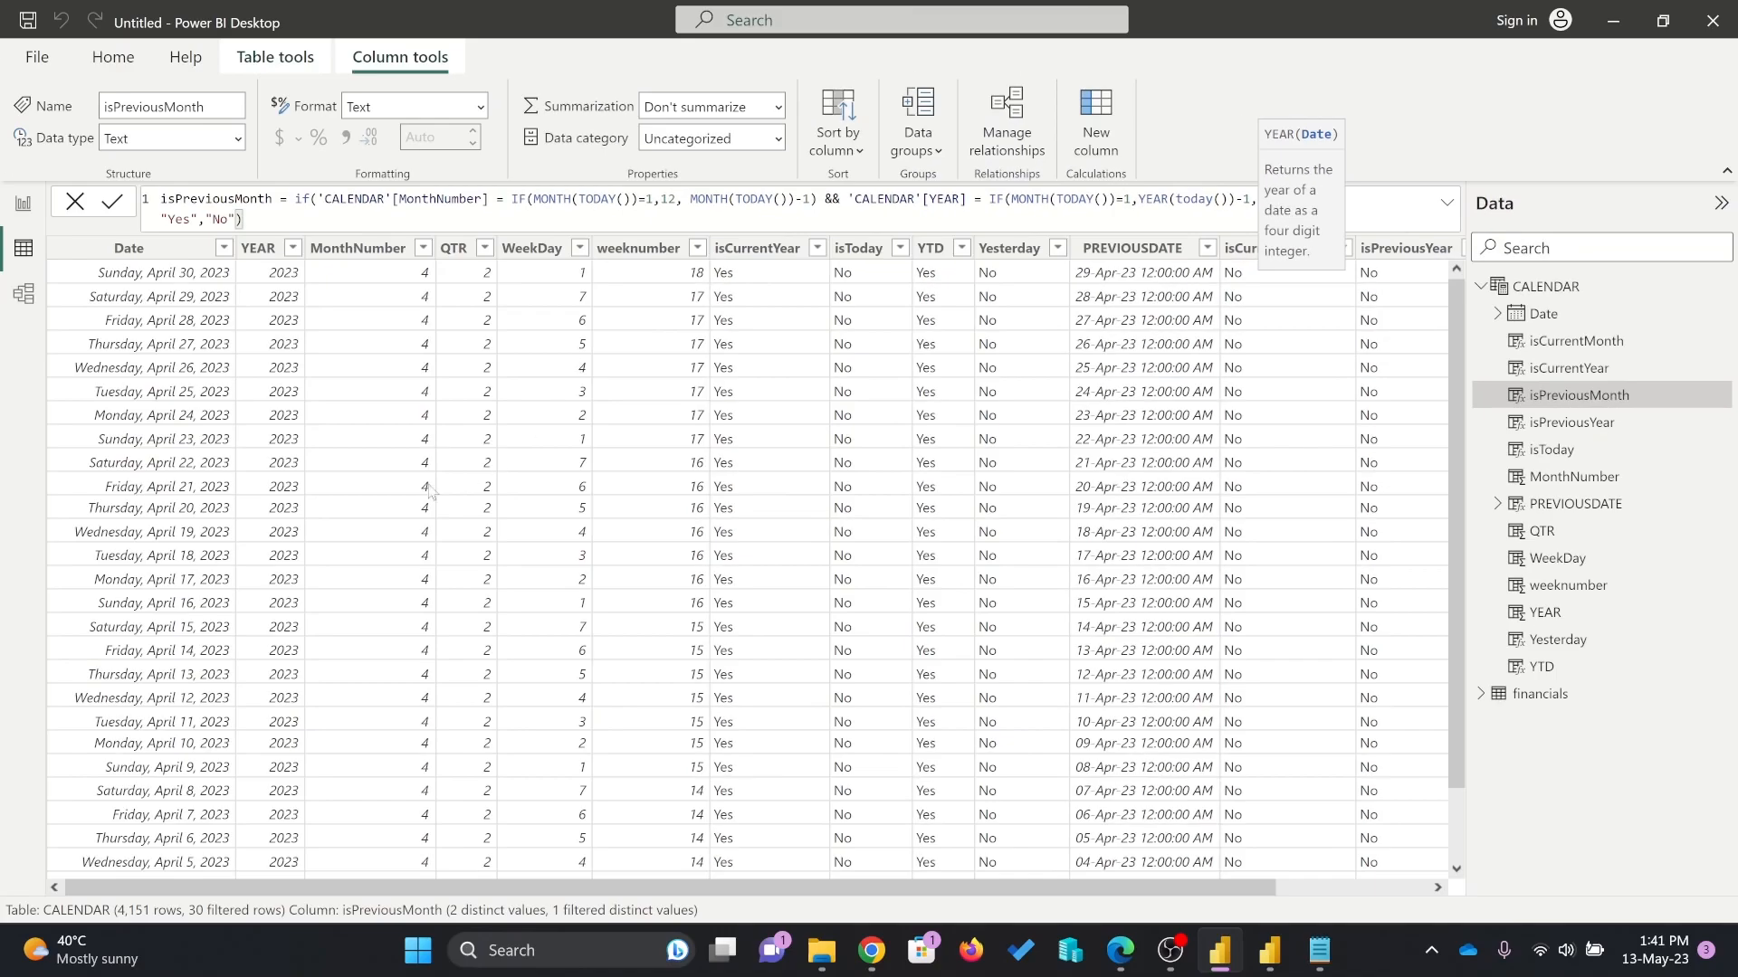
key(Return)
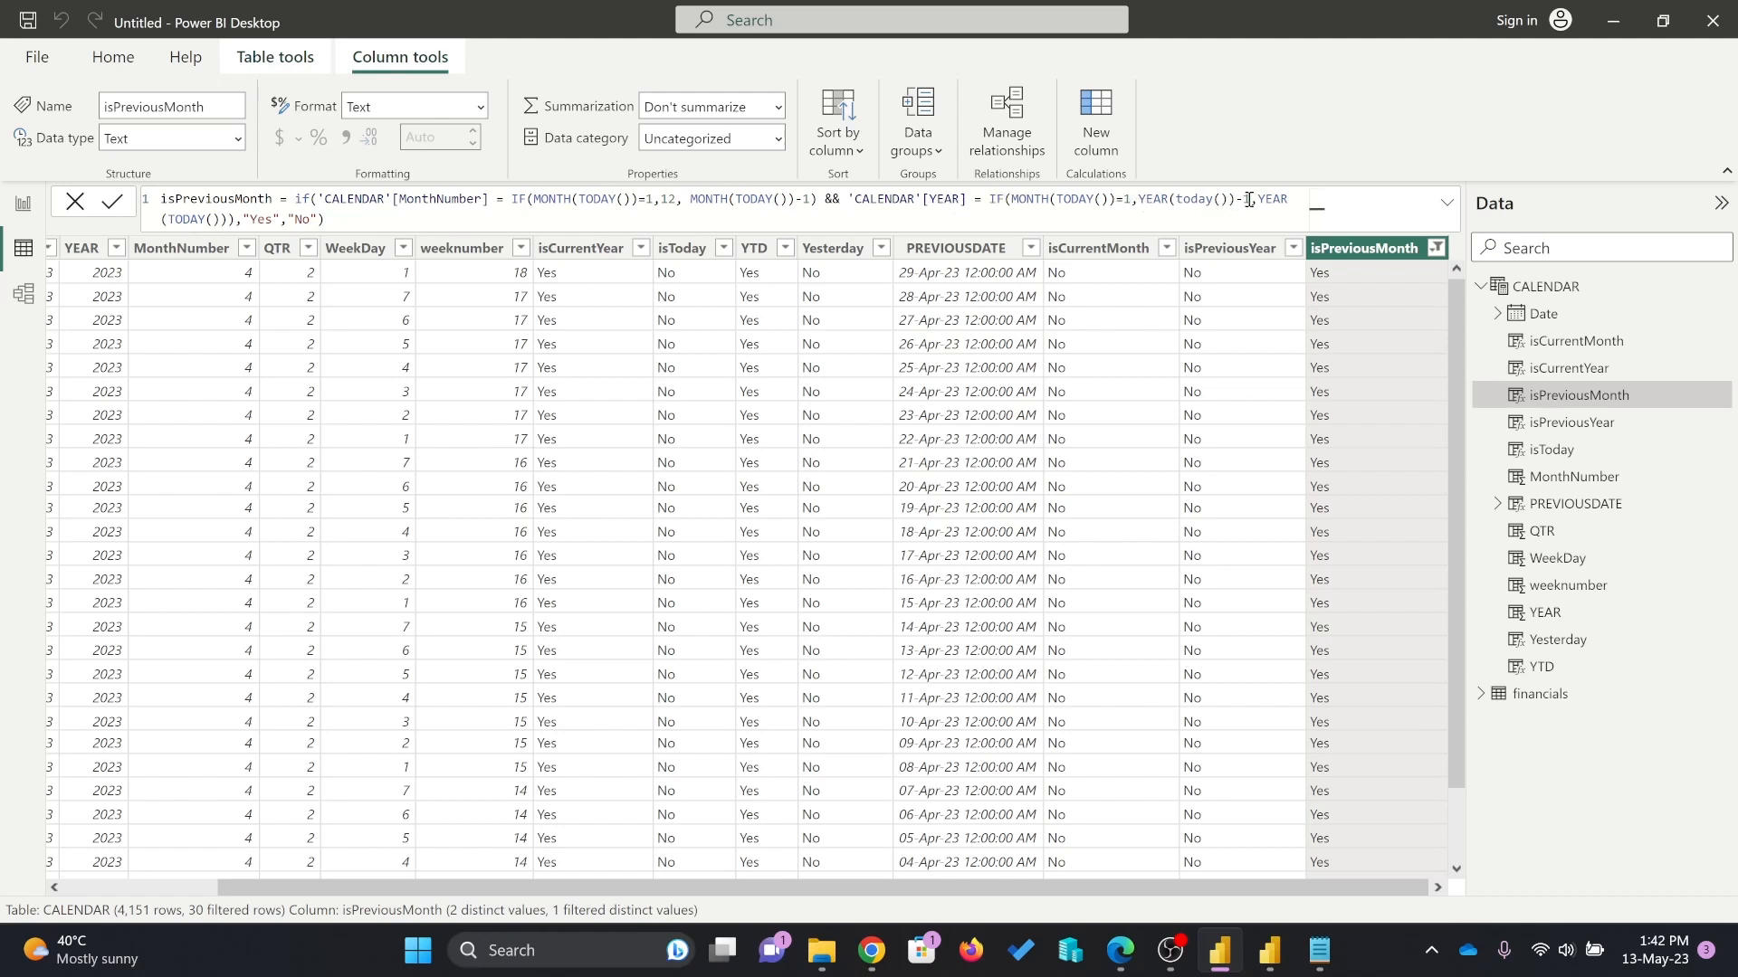
mouse_move(1456, 435)
mouse_down()
mouse_move(1461, 662)
mouse_move(1473, 431)
mouse_up()
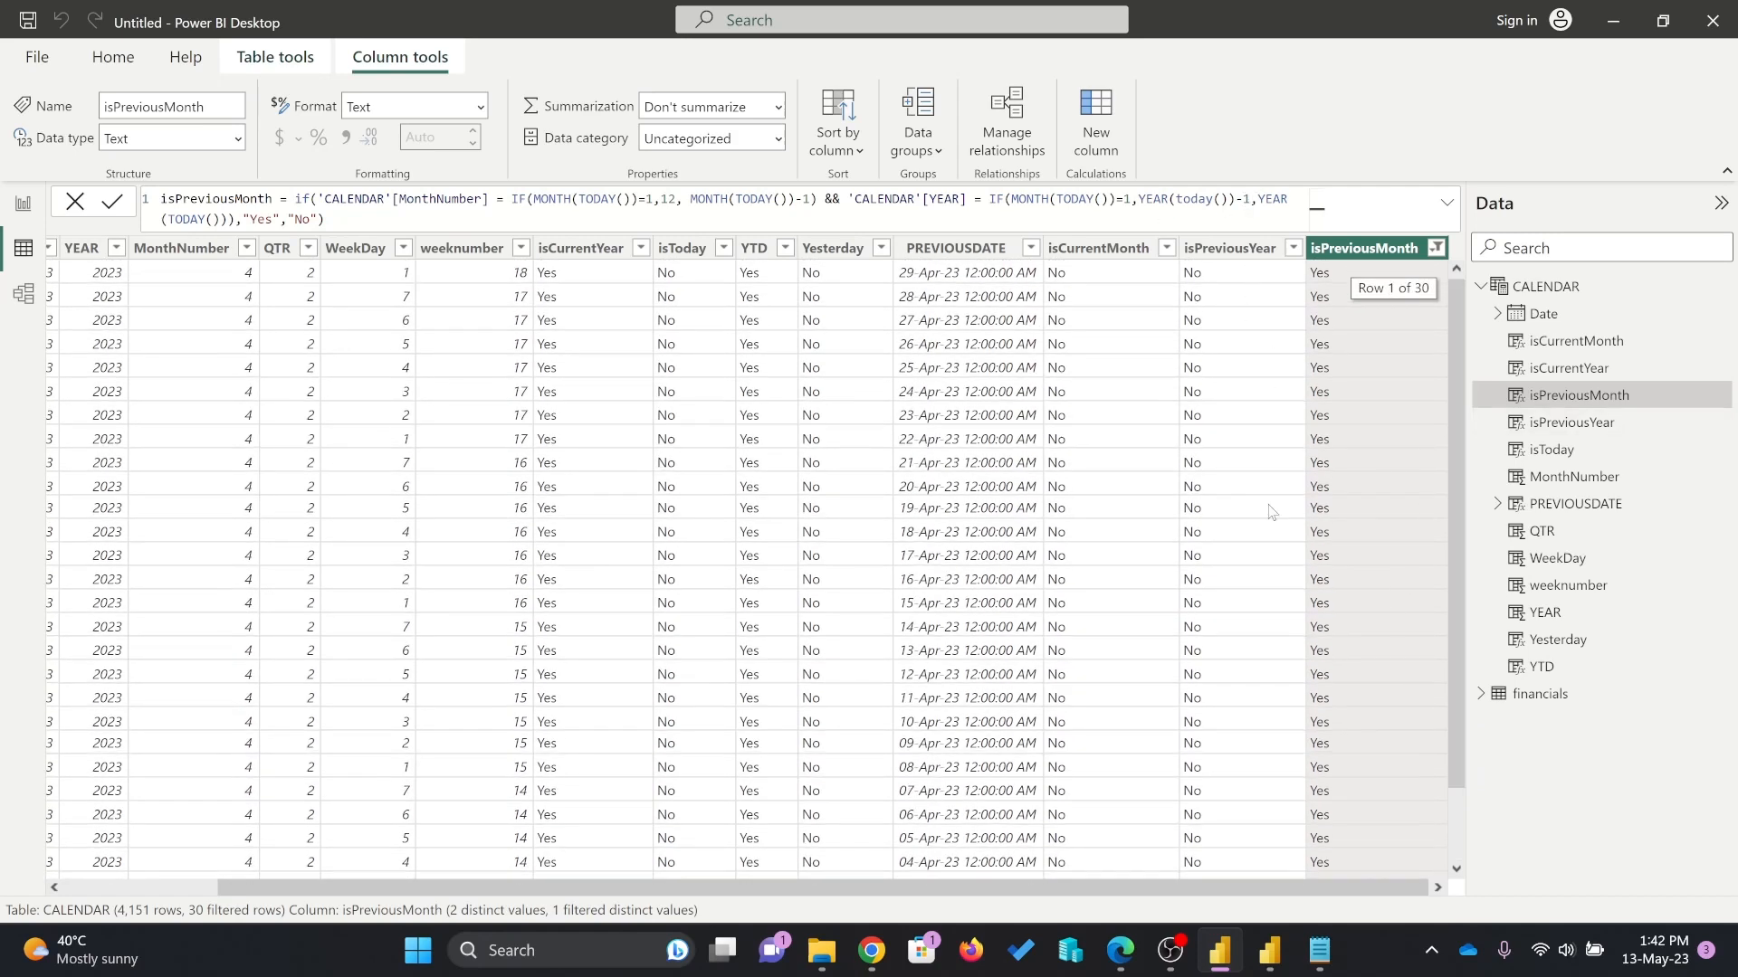
drag(1198, 888, 384, 900)
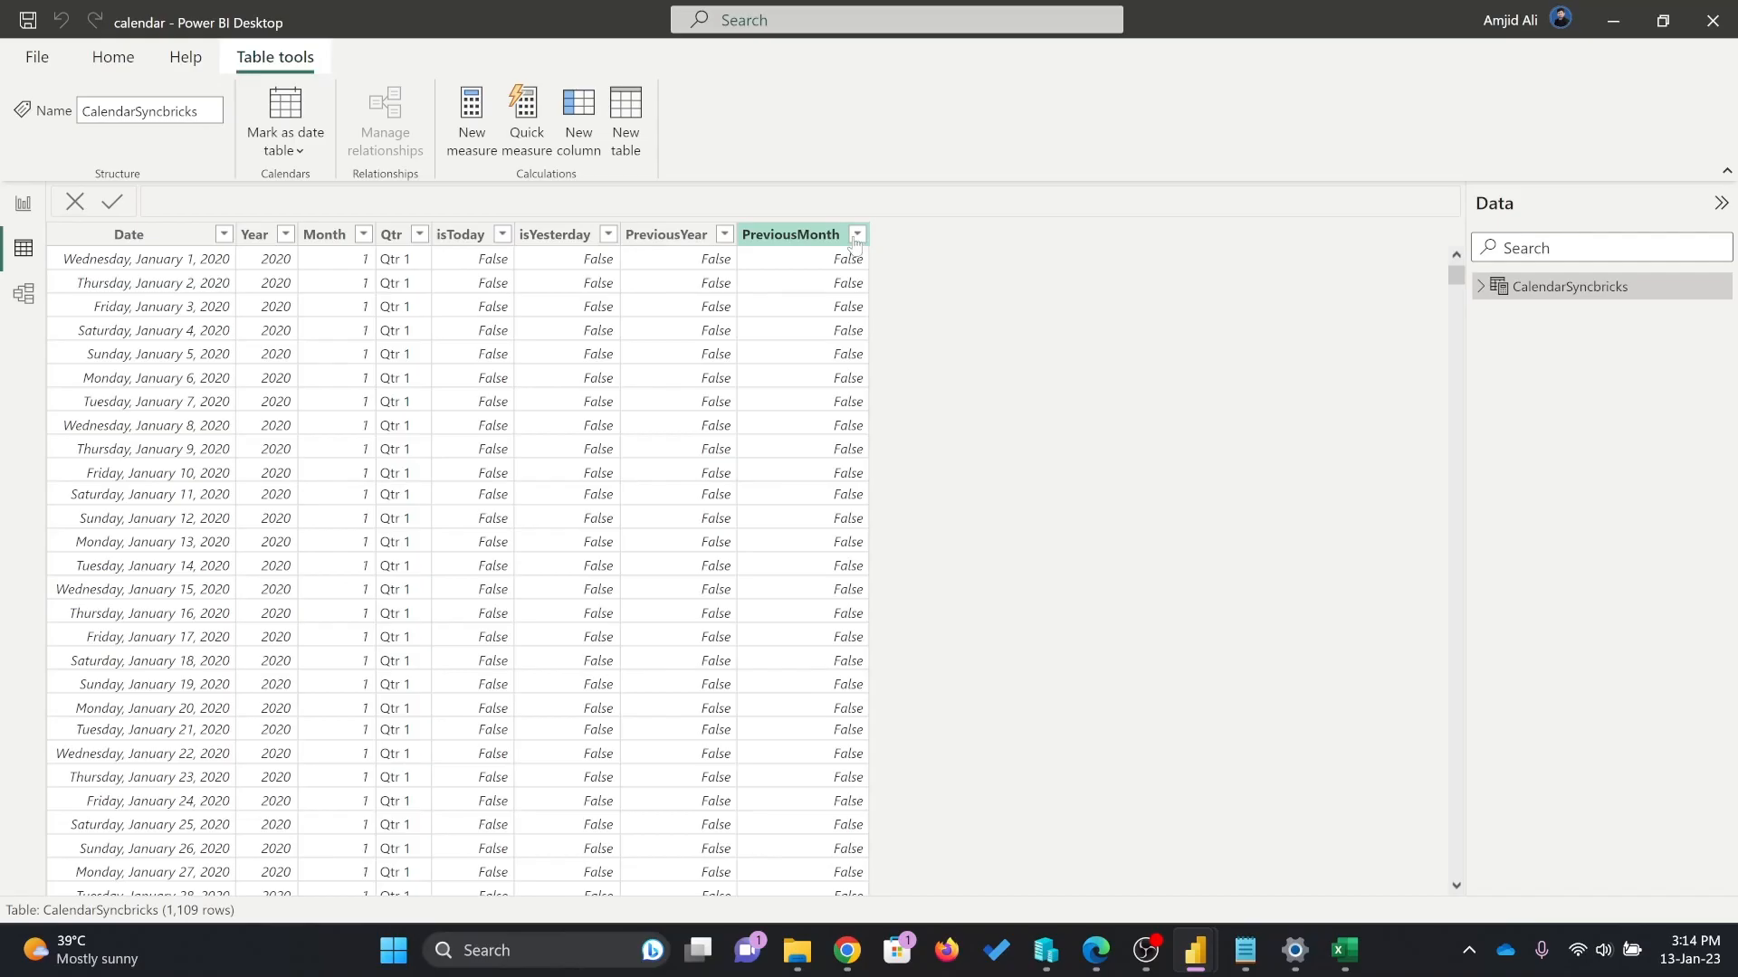
Filter the CalendarSyncbricks table's PreviousMonth column to show only True rows.
click(856, 236)
click(941, 418)
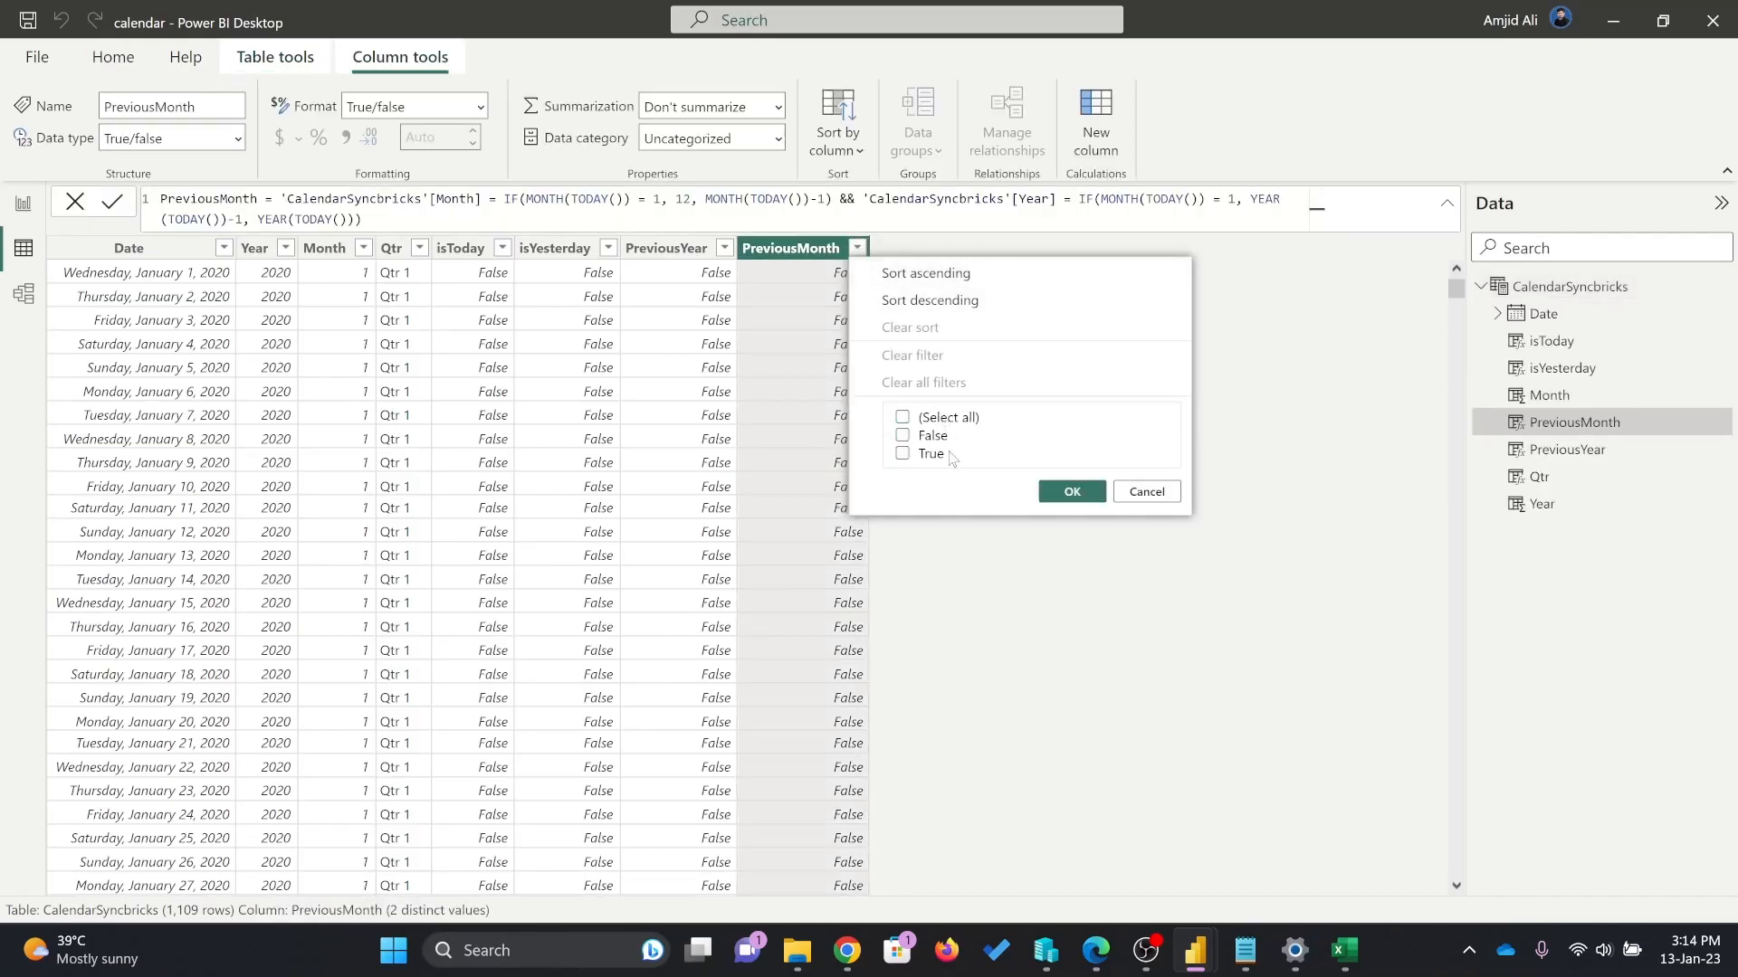
click(934, 455)
click(1070, 493)
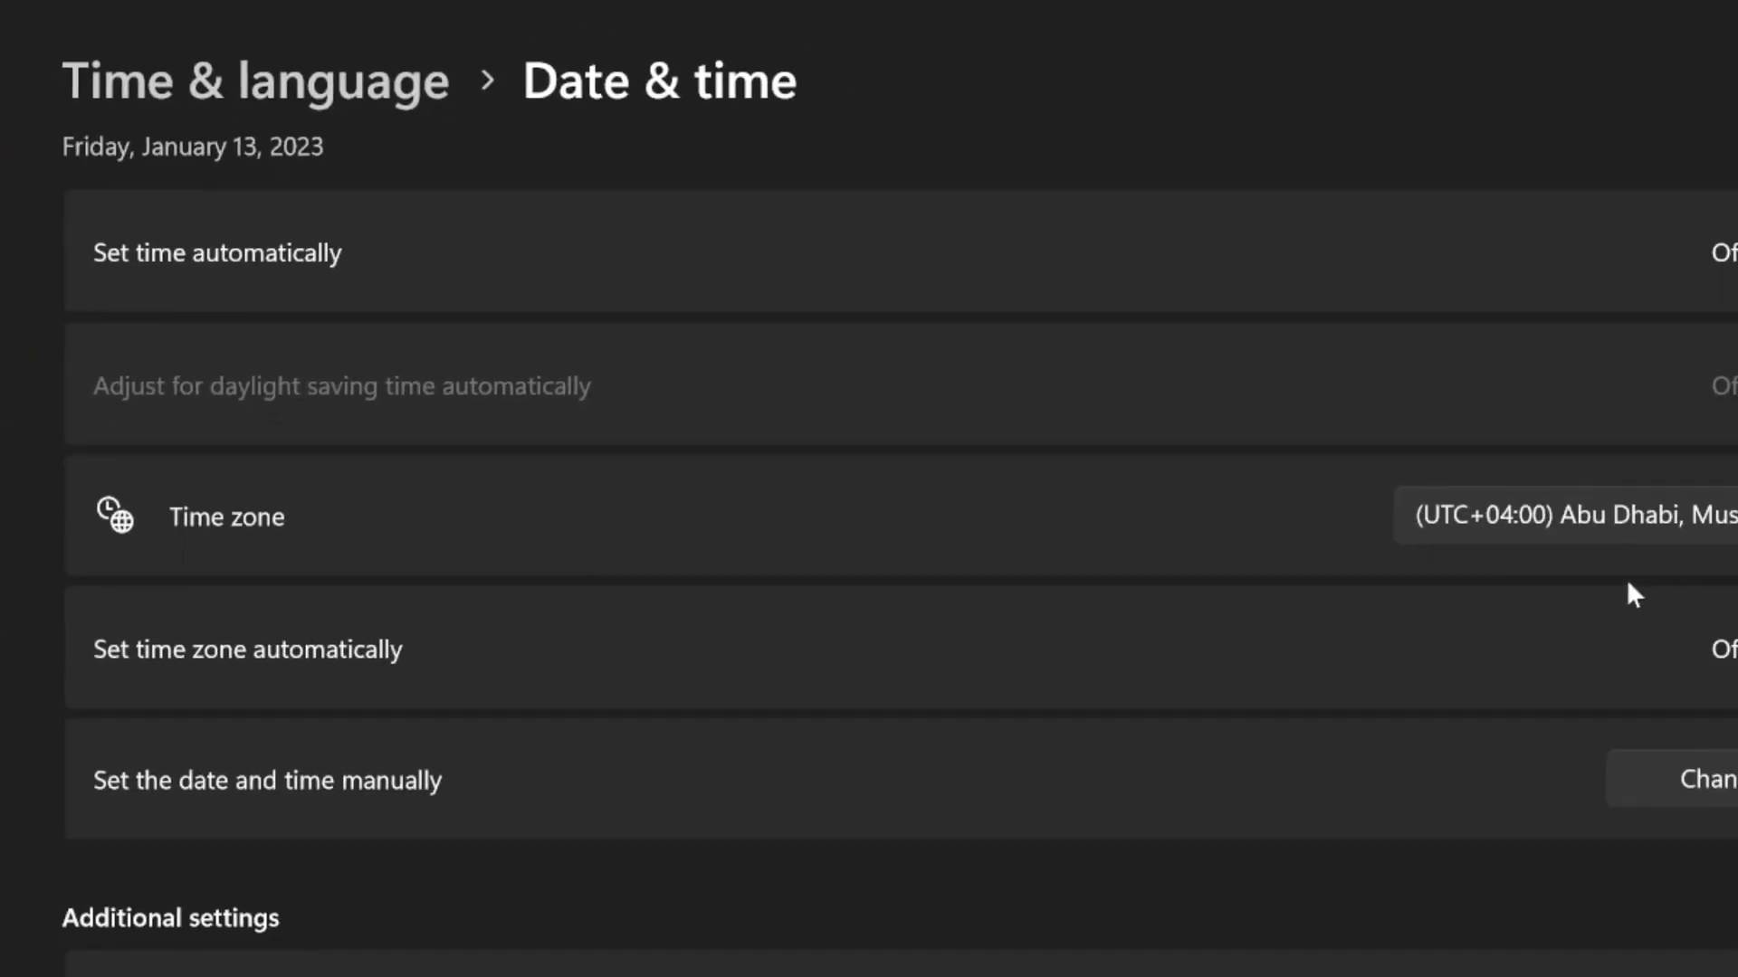
Change the month of the Windows system date to May, and check the PreviousMonth dates in the CalendarSyncbricks table.
click(1700, 752)
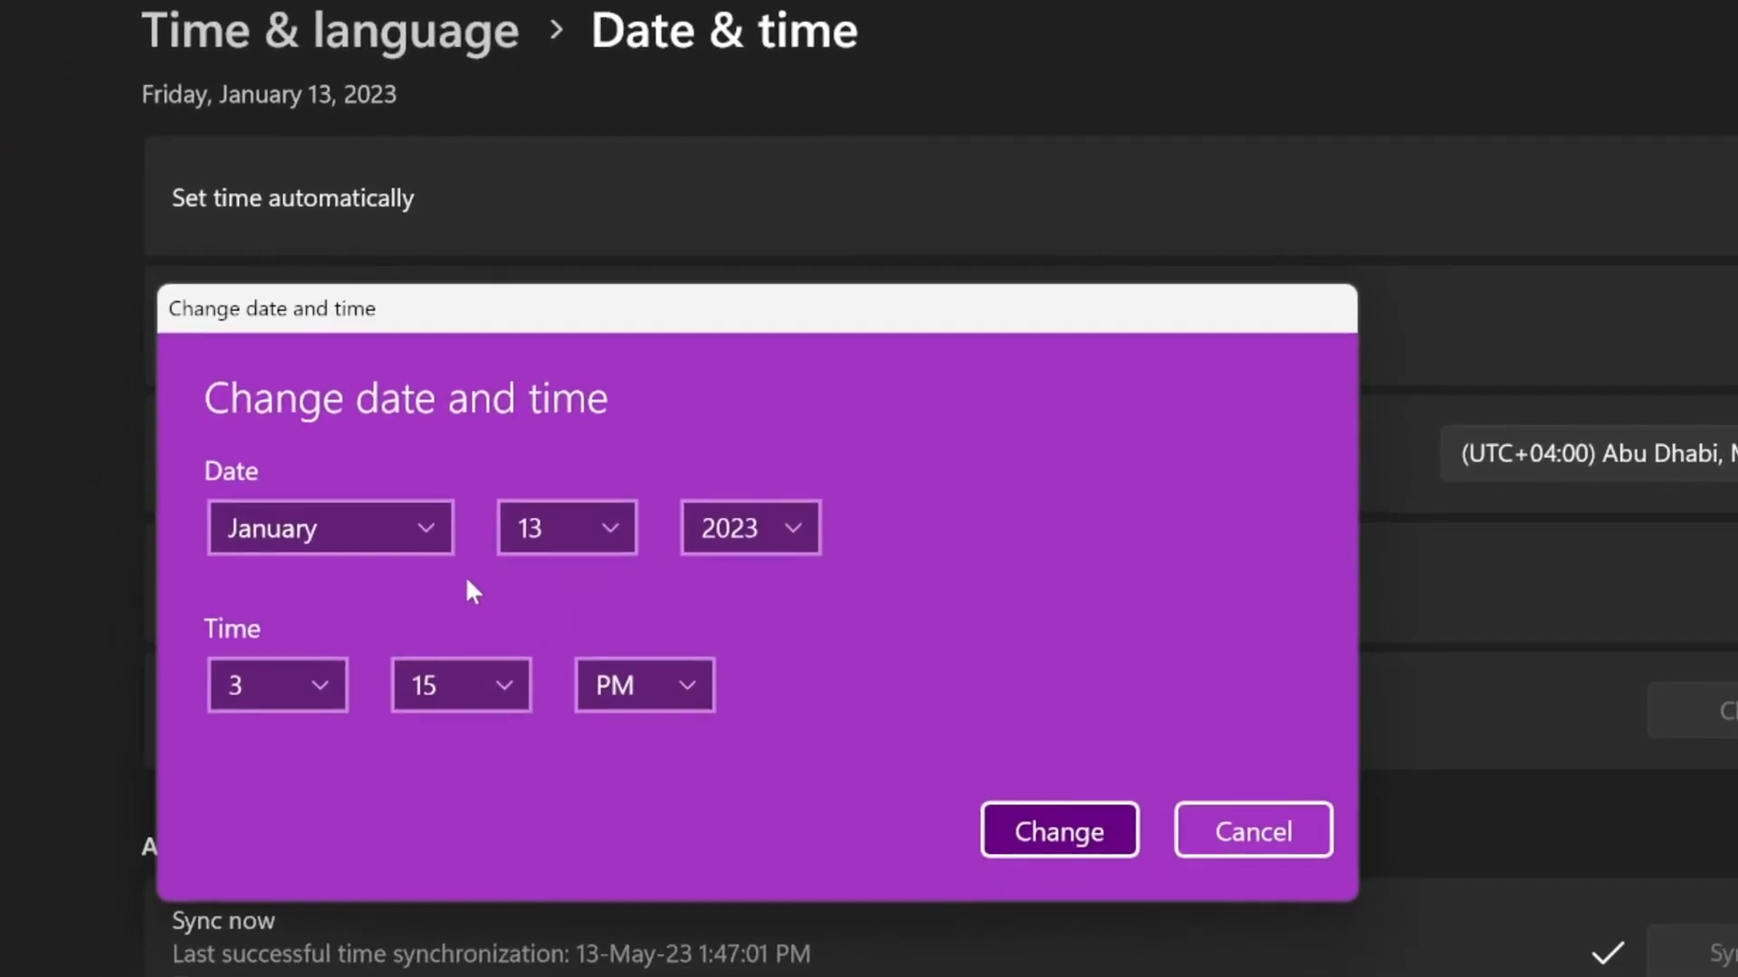
click(471, 515)
click(381, 548)
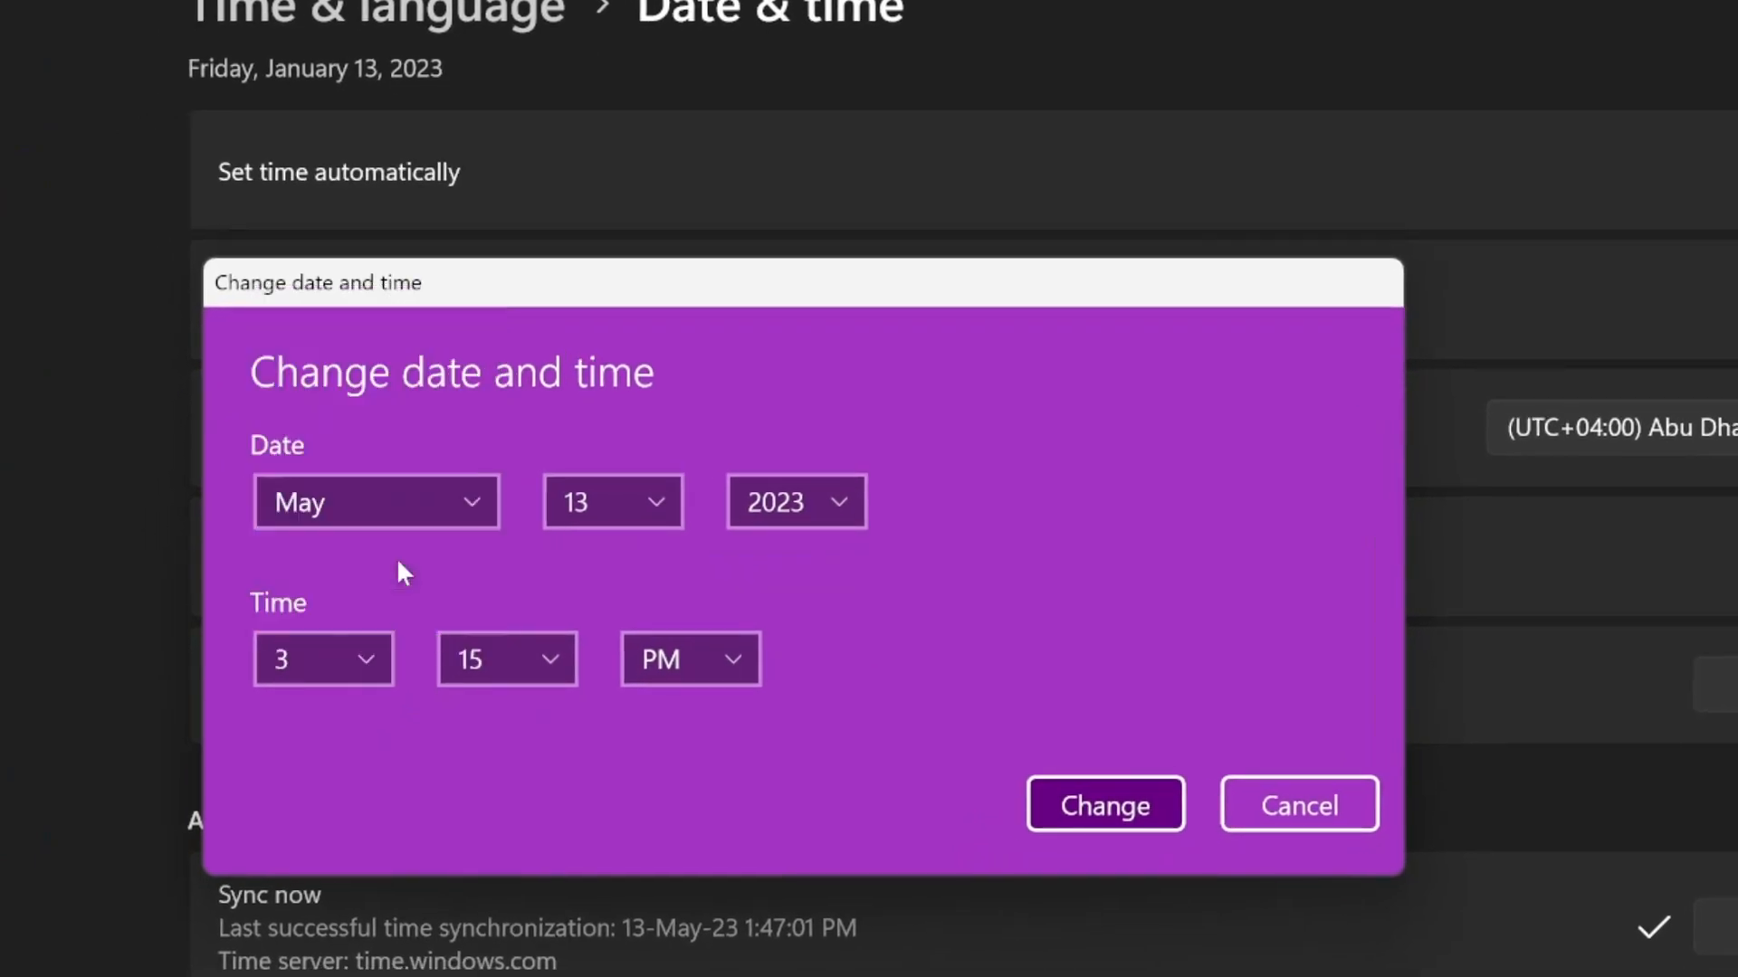
click(1105, 804)
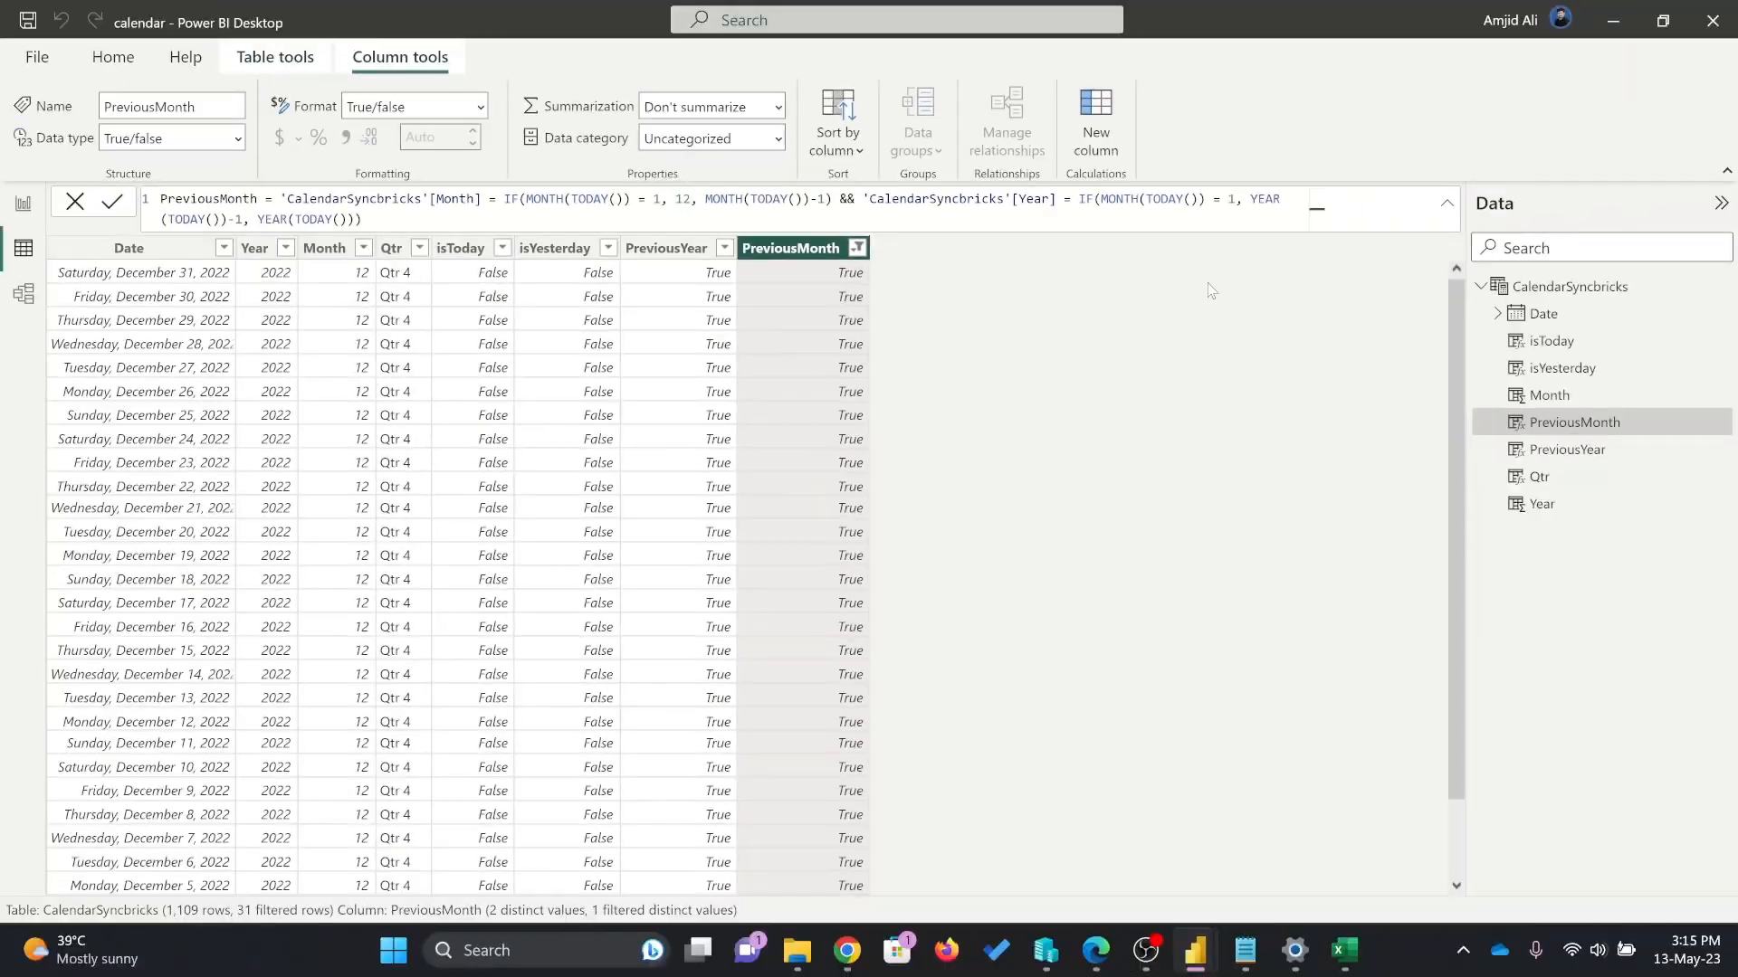
scroll(149, 366, down, 1)
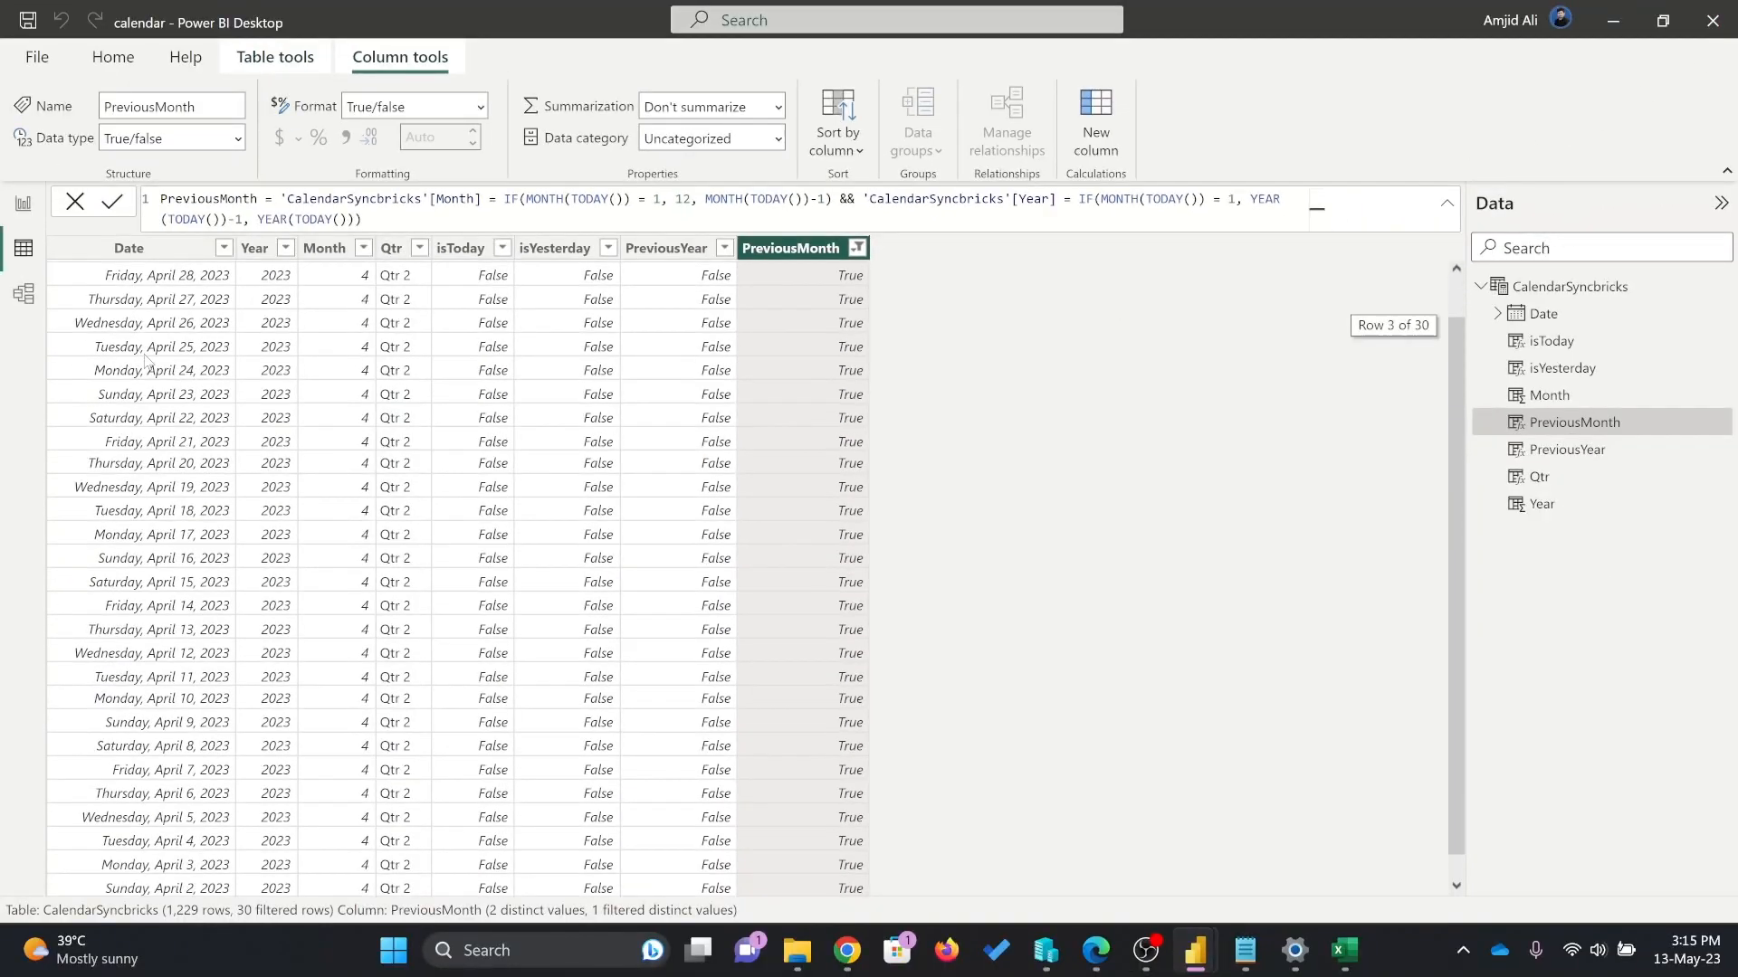
scroll(151, 370, up, 1)
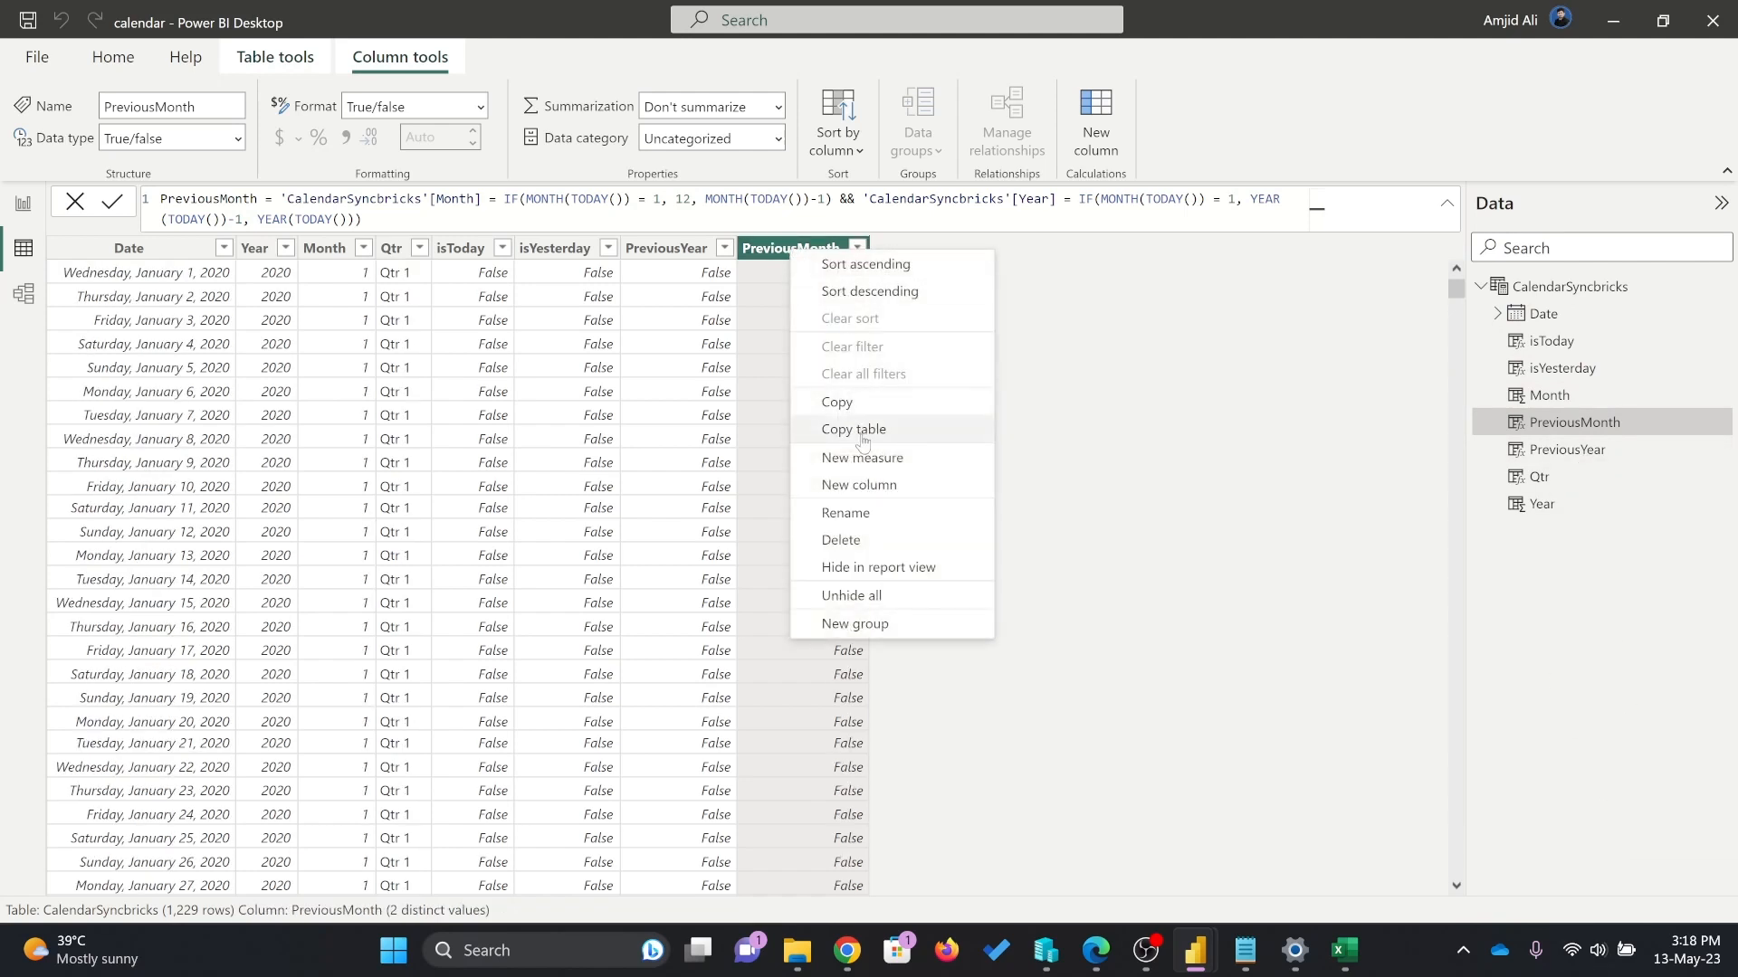
Add a new calculated column to the CalendarSyncbricks table and name it IsCurrentYear.
click(875, 477)
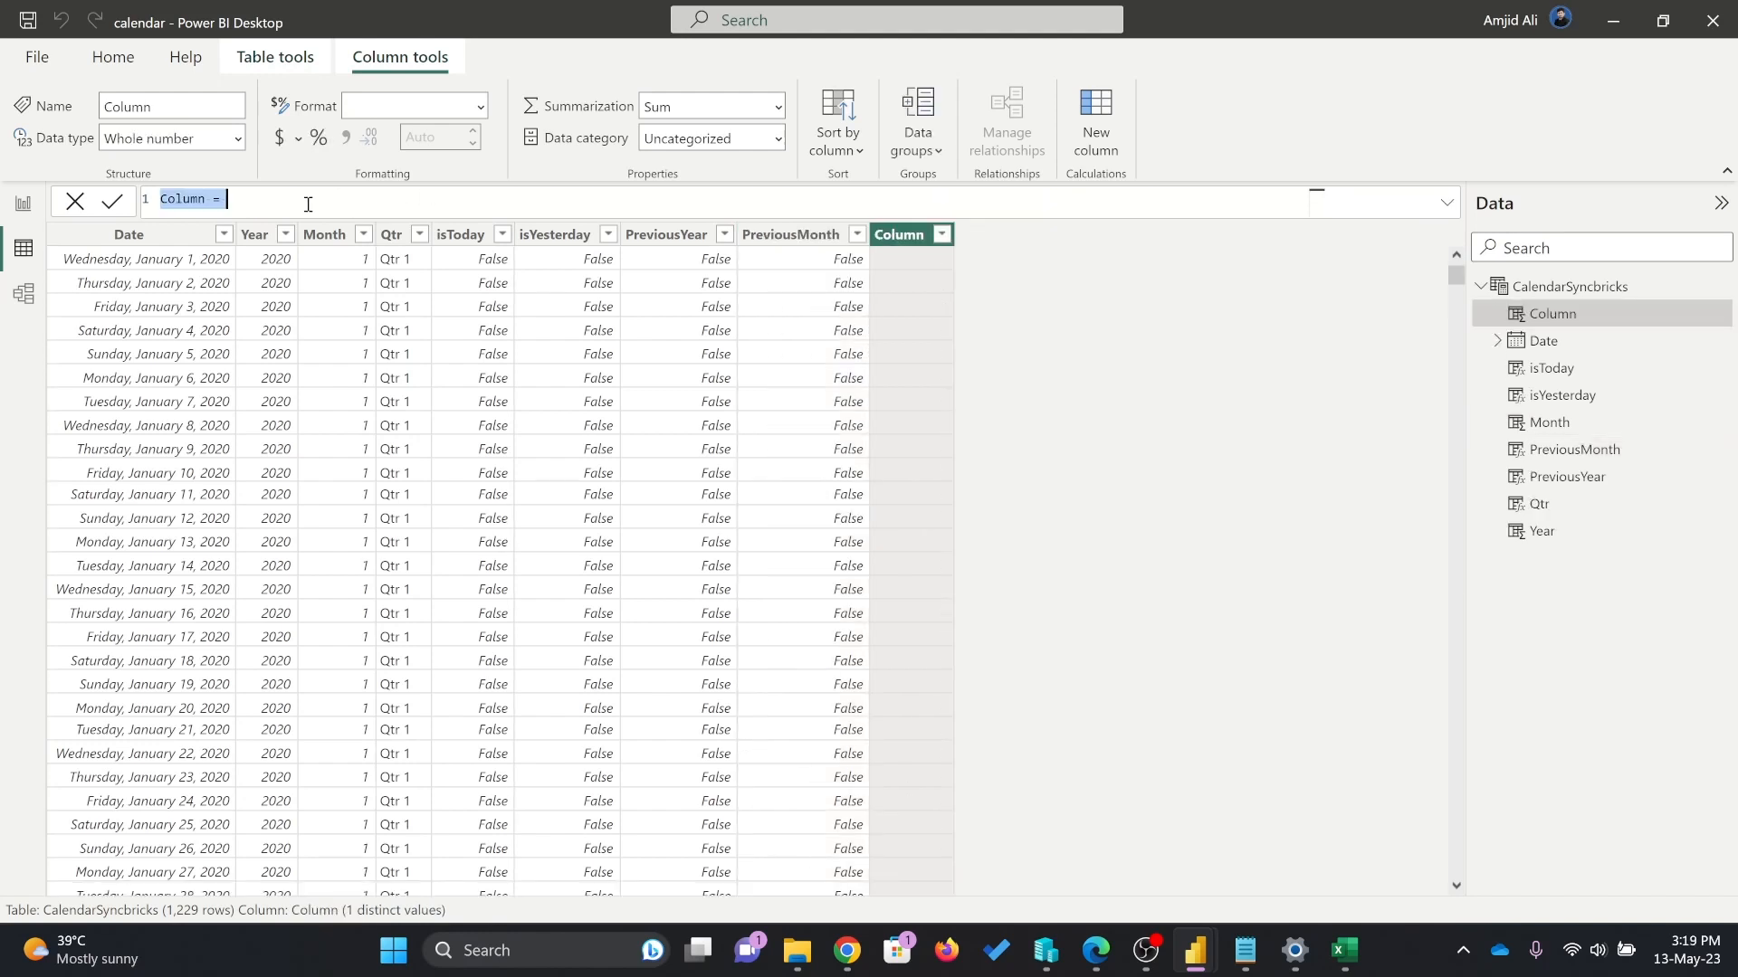
click(213, 199)
drag(211, 197, 157, 204)
key(BackSpace)
text(IsCurrentYear)
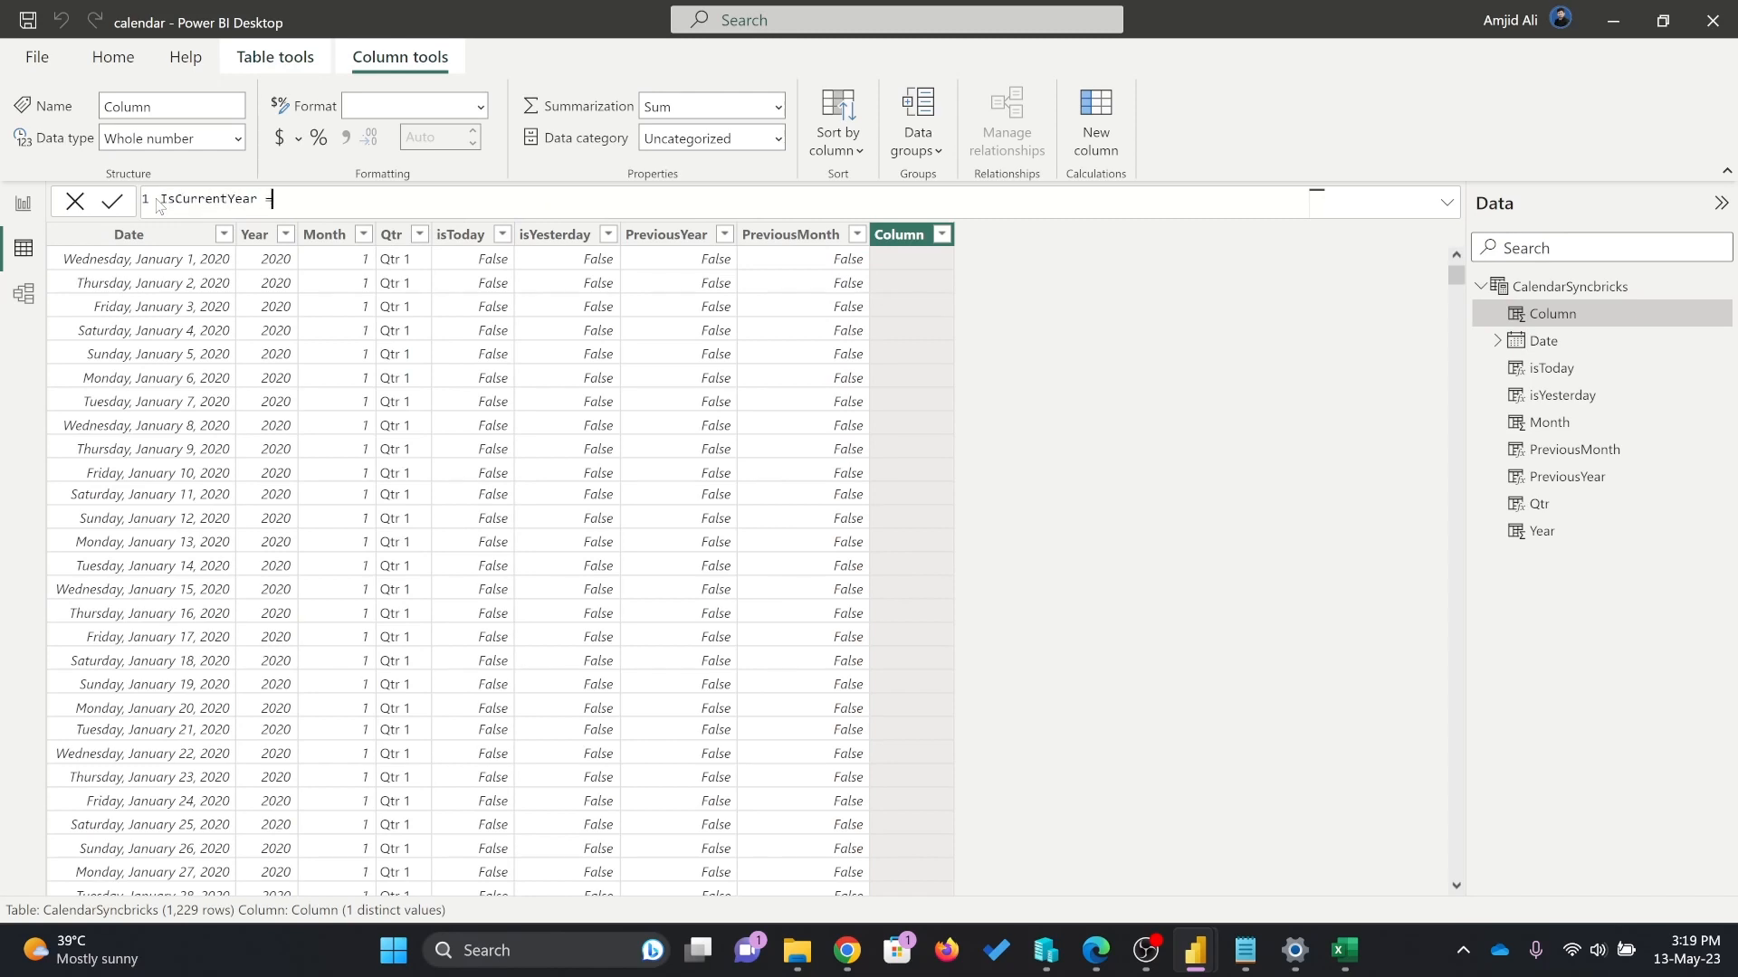
Define IsCurrentYear as CalendarSyncbricks[Year] = YEAR(TODAY()) and commit the formula.
text( = ca)
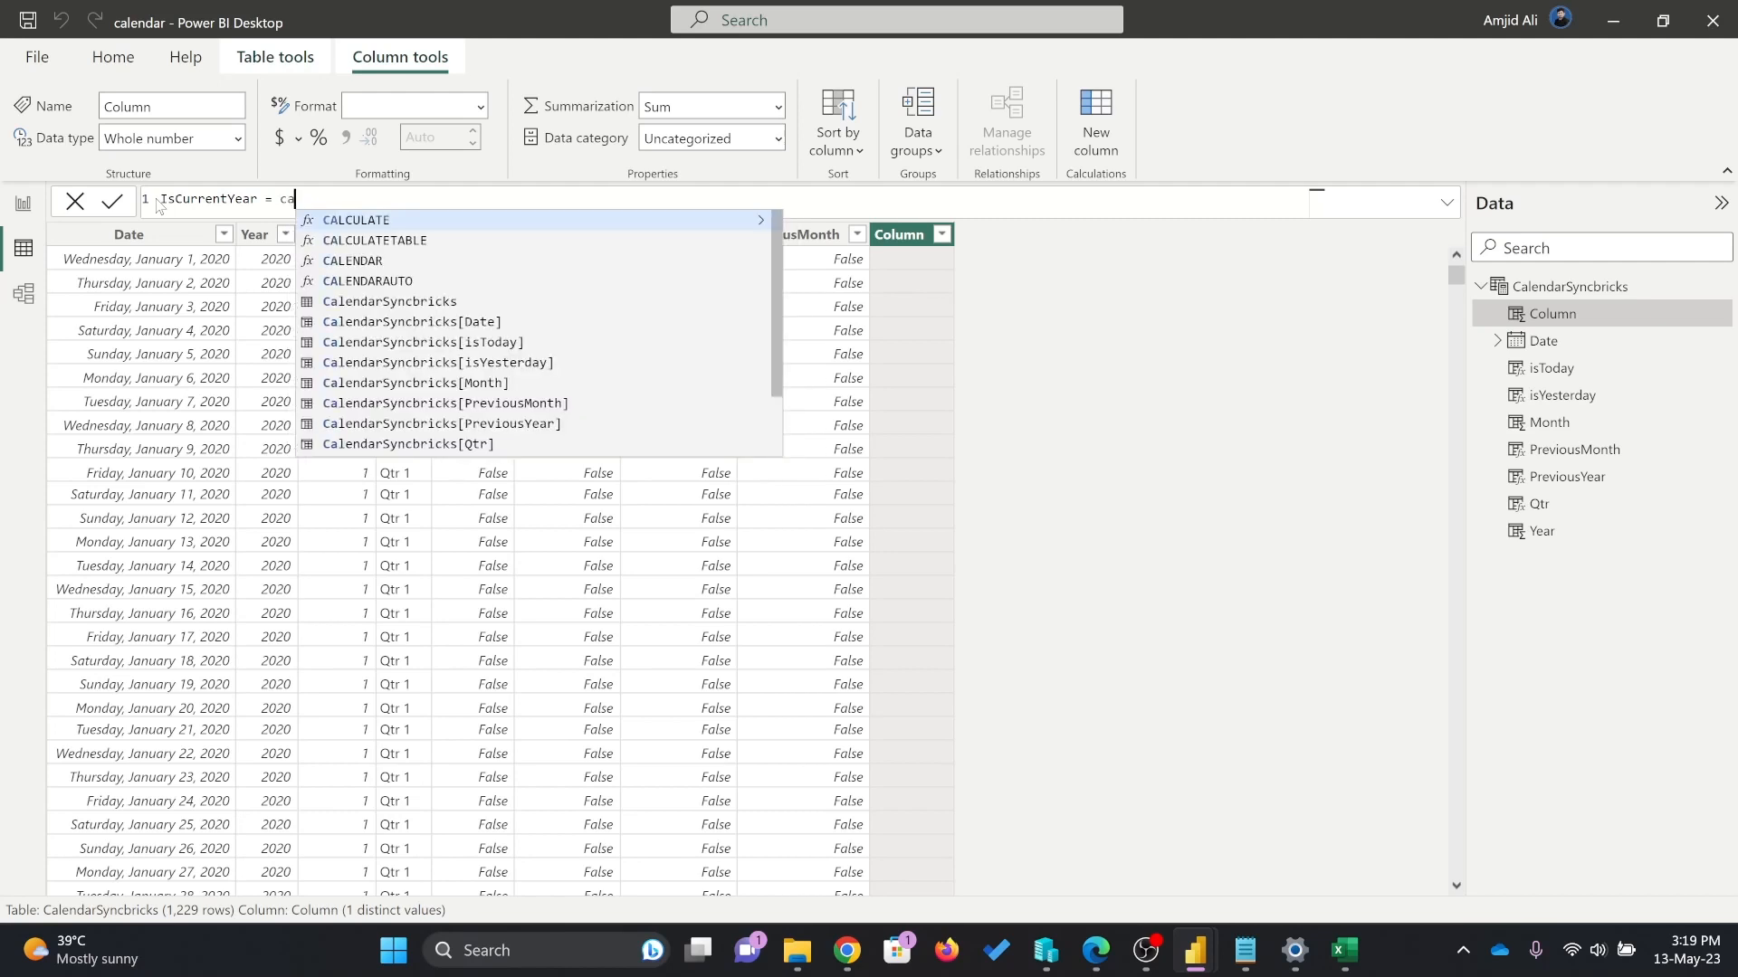
text(le)
key(Down)
key(Down)
key(Down)
key(Down)
key(Down)
key(Down)
key(Down)
key(Down)
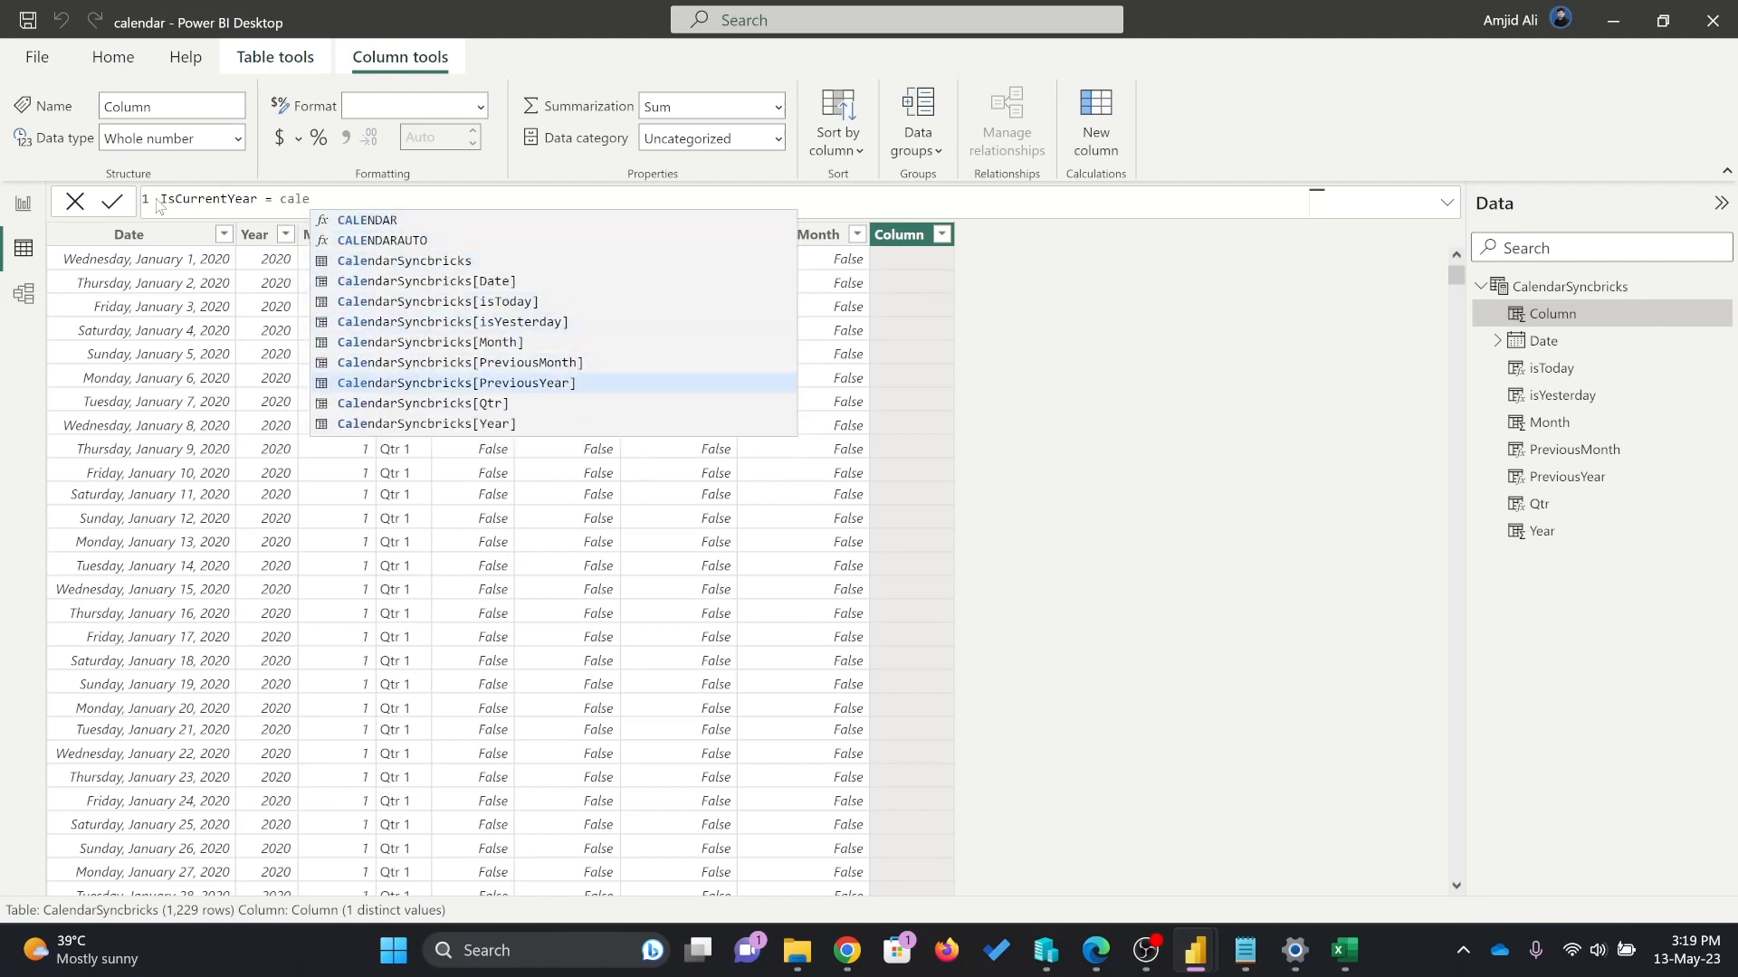
key(Down)
key(Down)
key(Tab)
text(= )
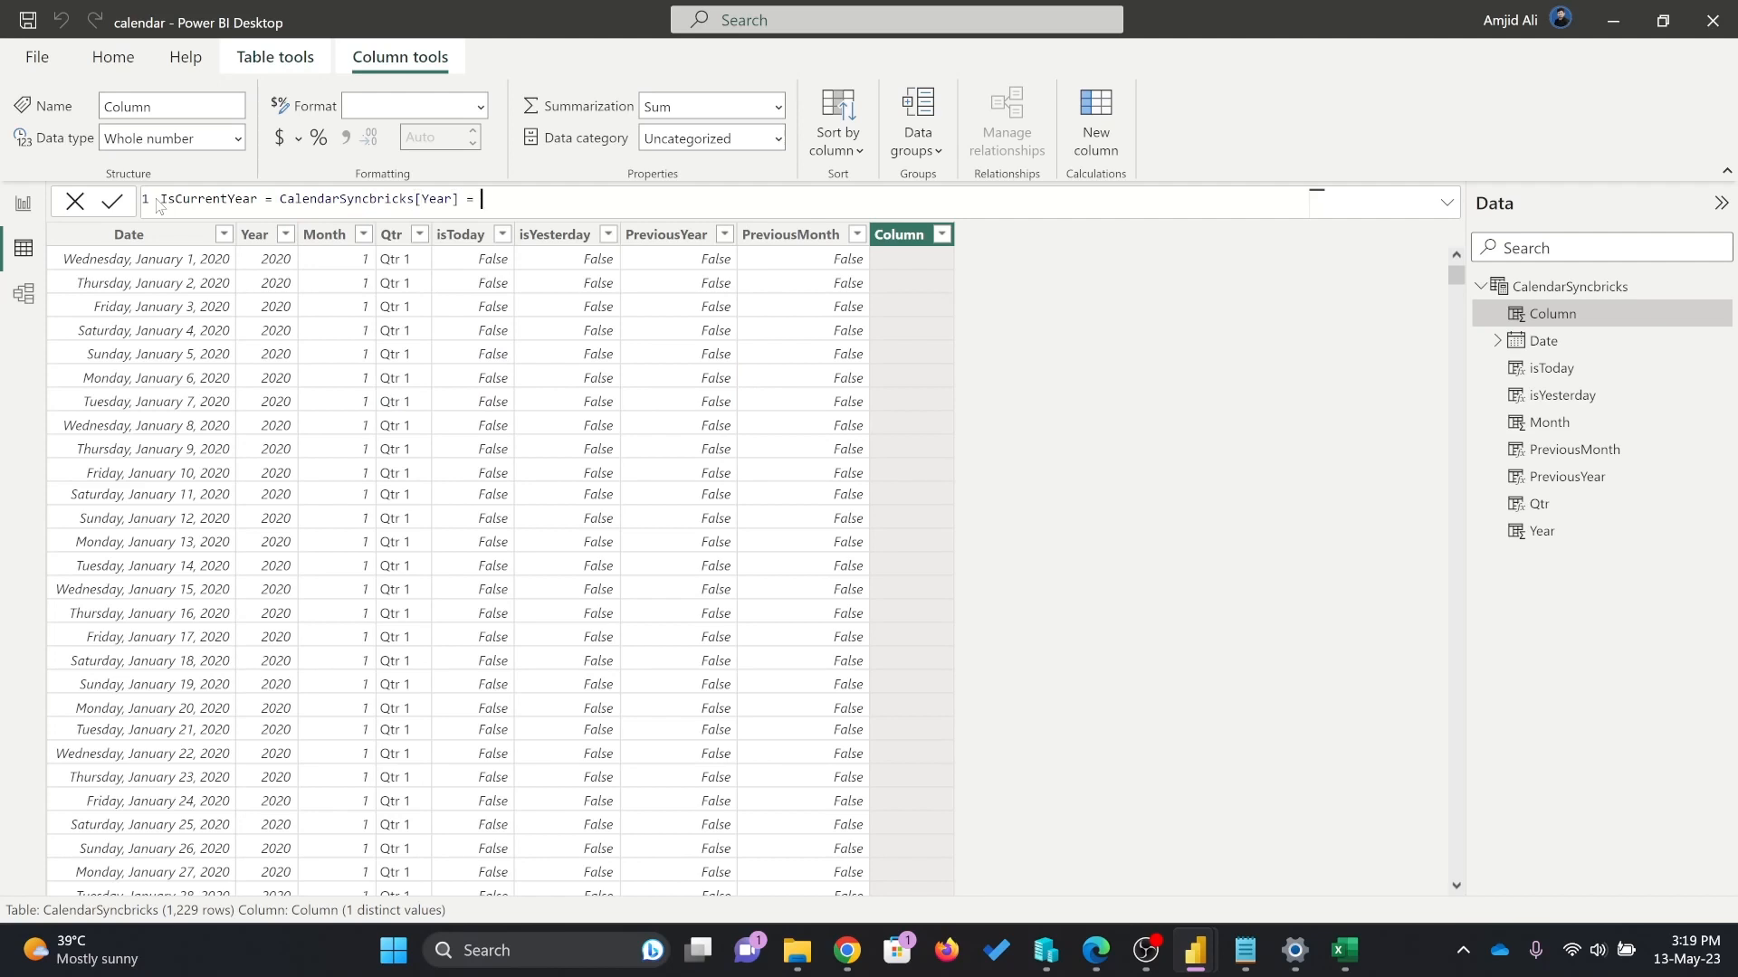
text(year)
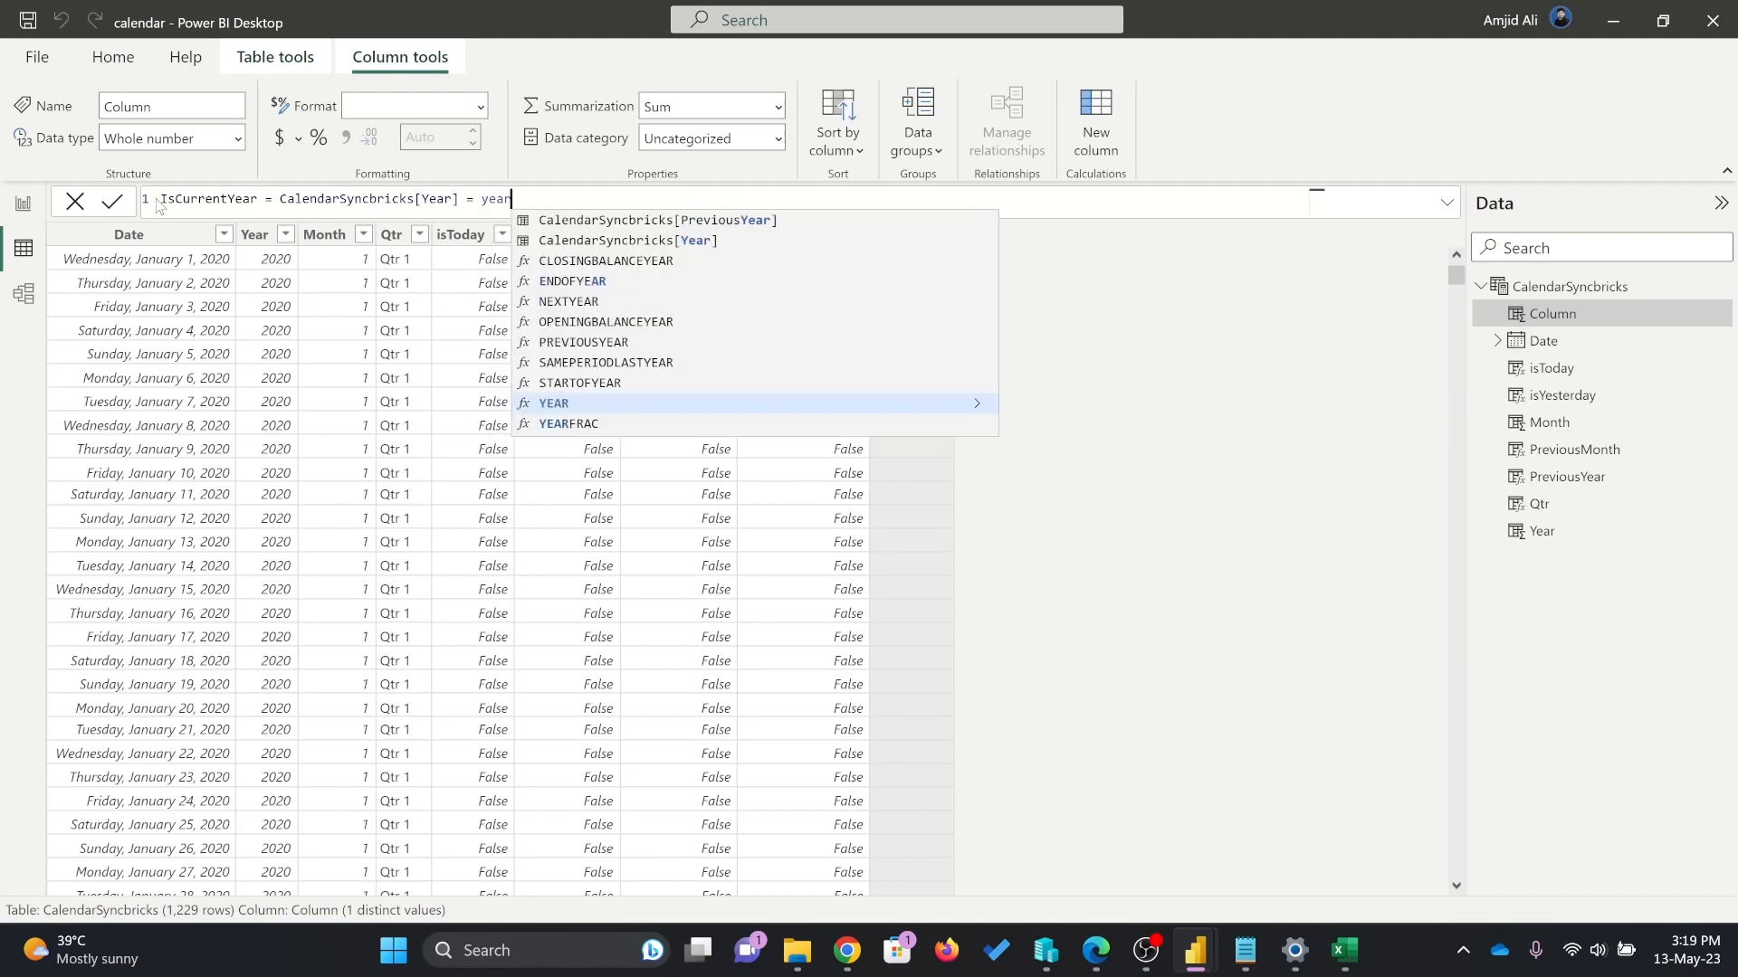
key(Tab)
text(tod)
key(Tab)
text())
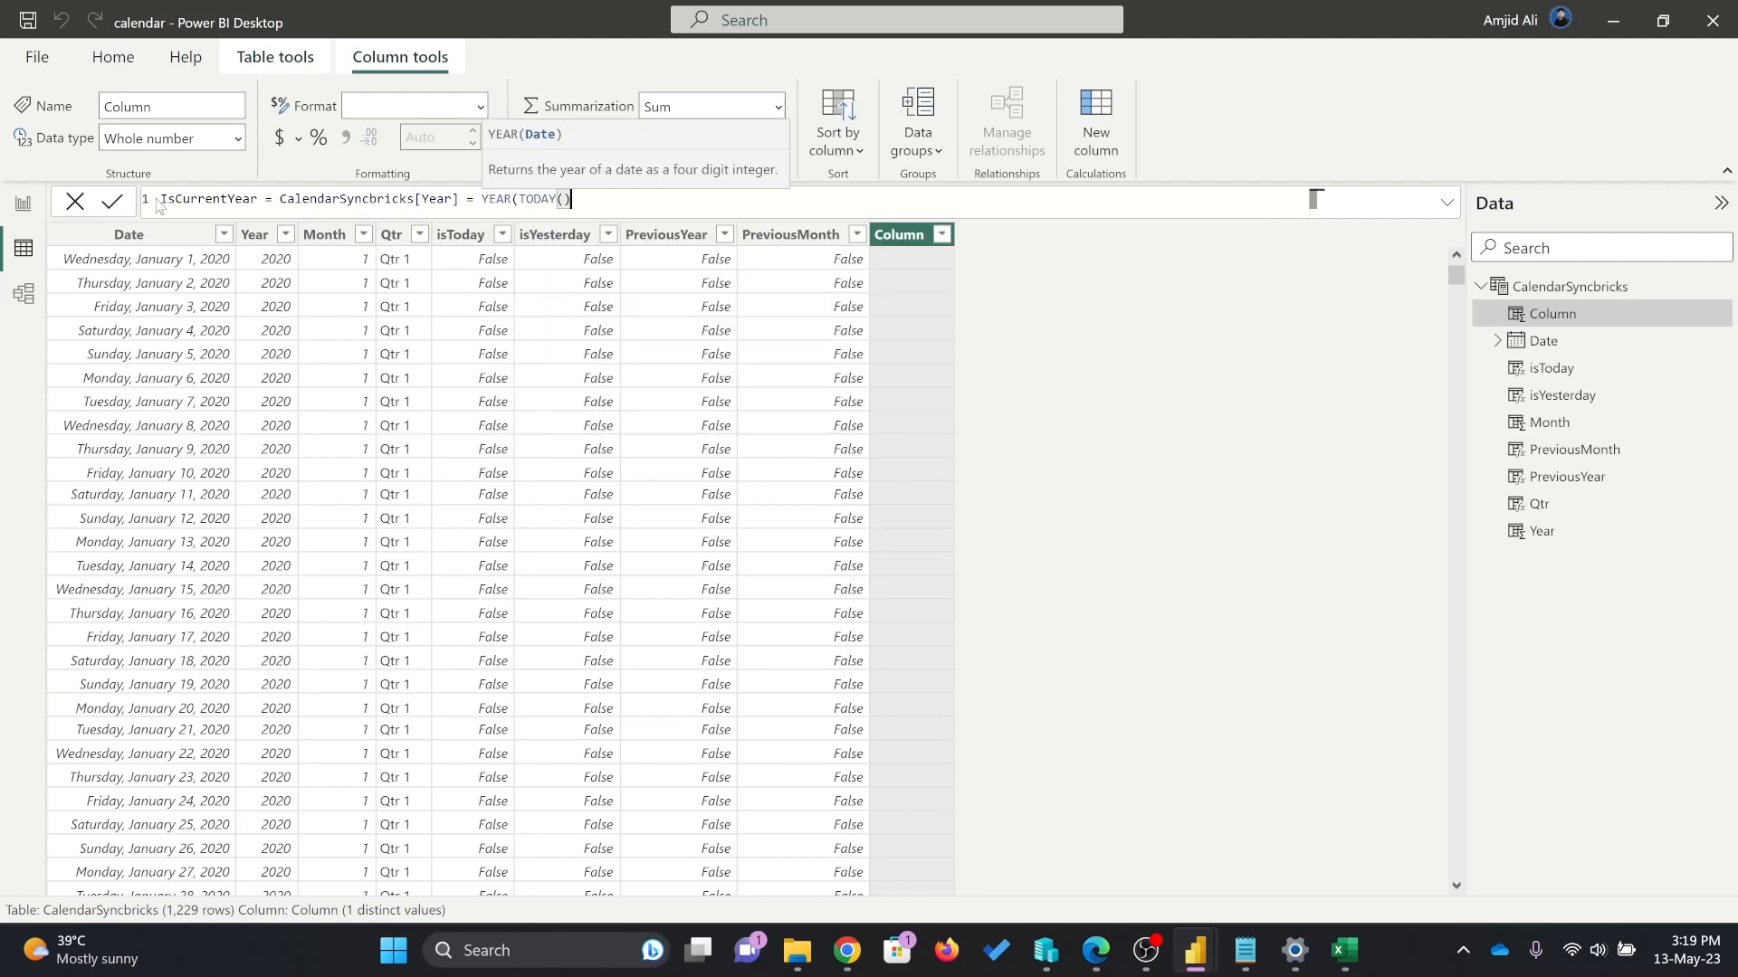
key(Return)
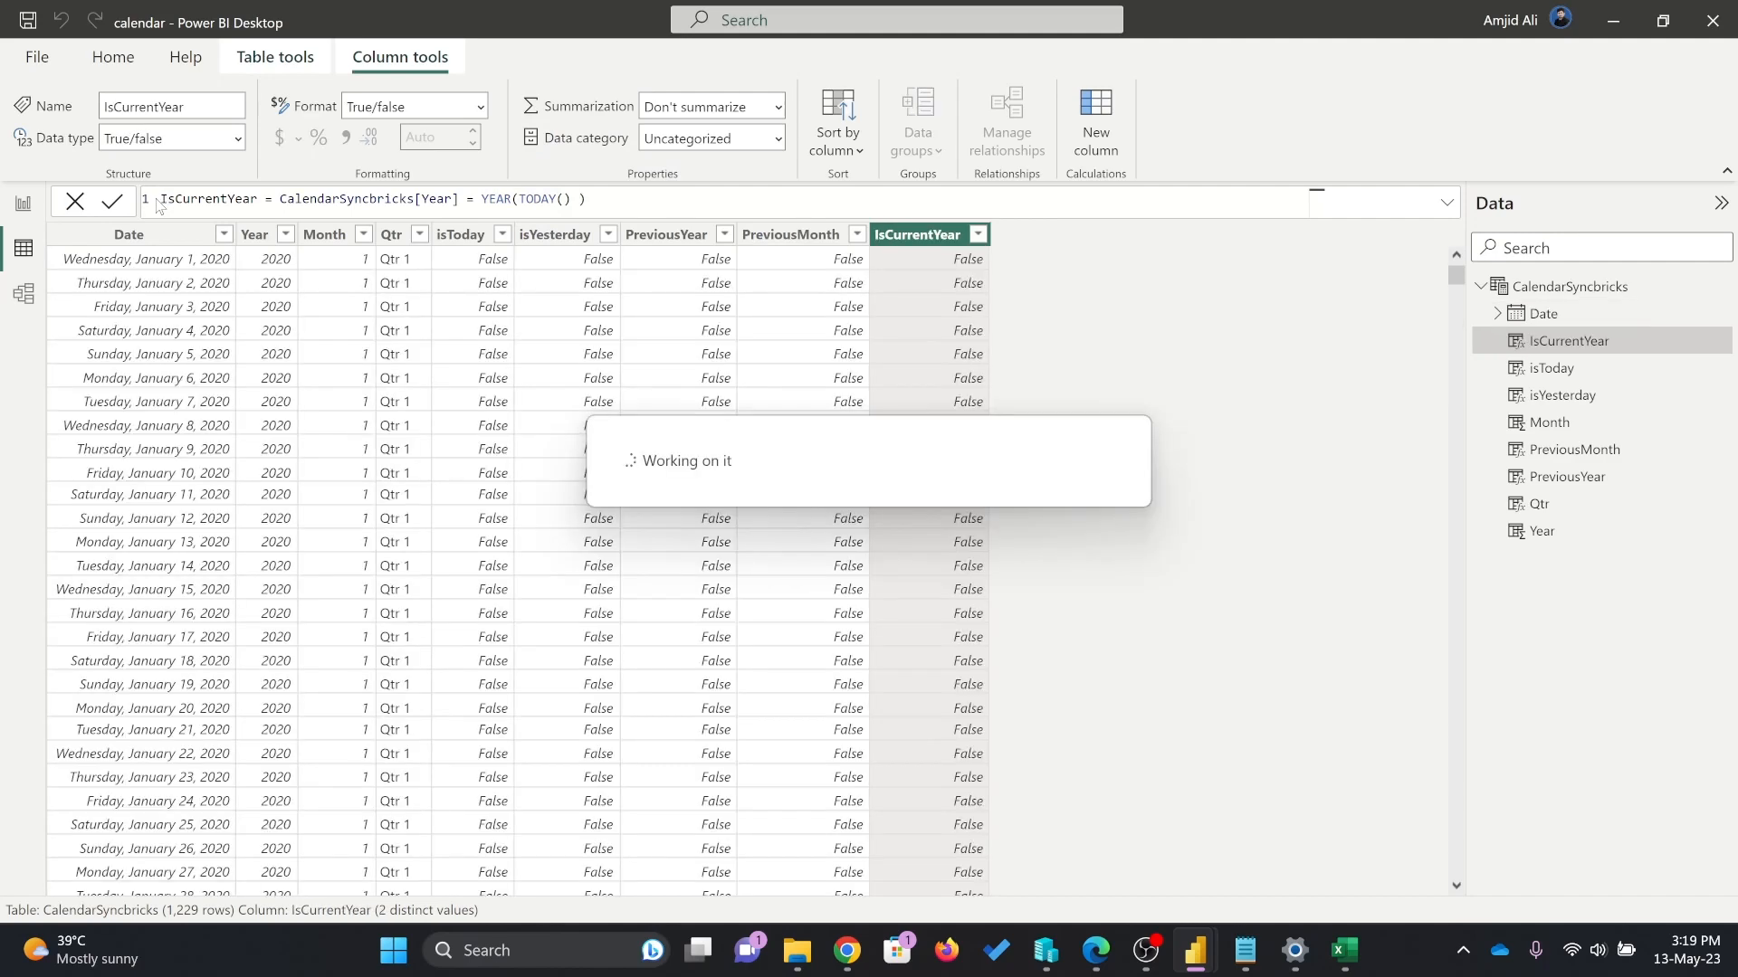
Filter the IsCurrentYear column to True and review the dates it covers.
click(977, 235)
click(1030, 419)
click(1070, 477)
scroll(644, 450, down, 7)
scroll(643, 450, down, 20)
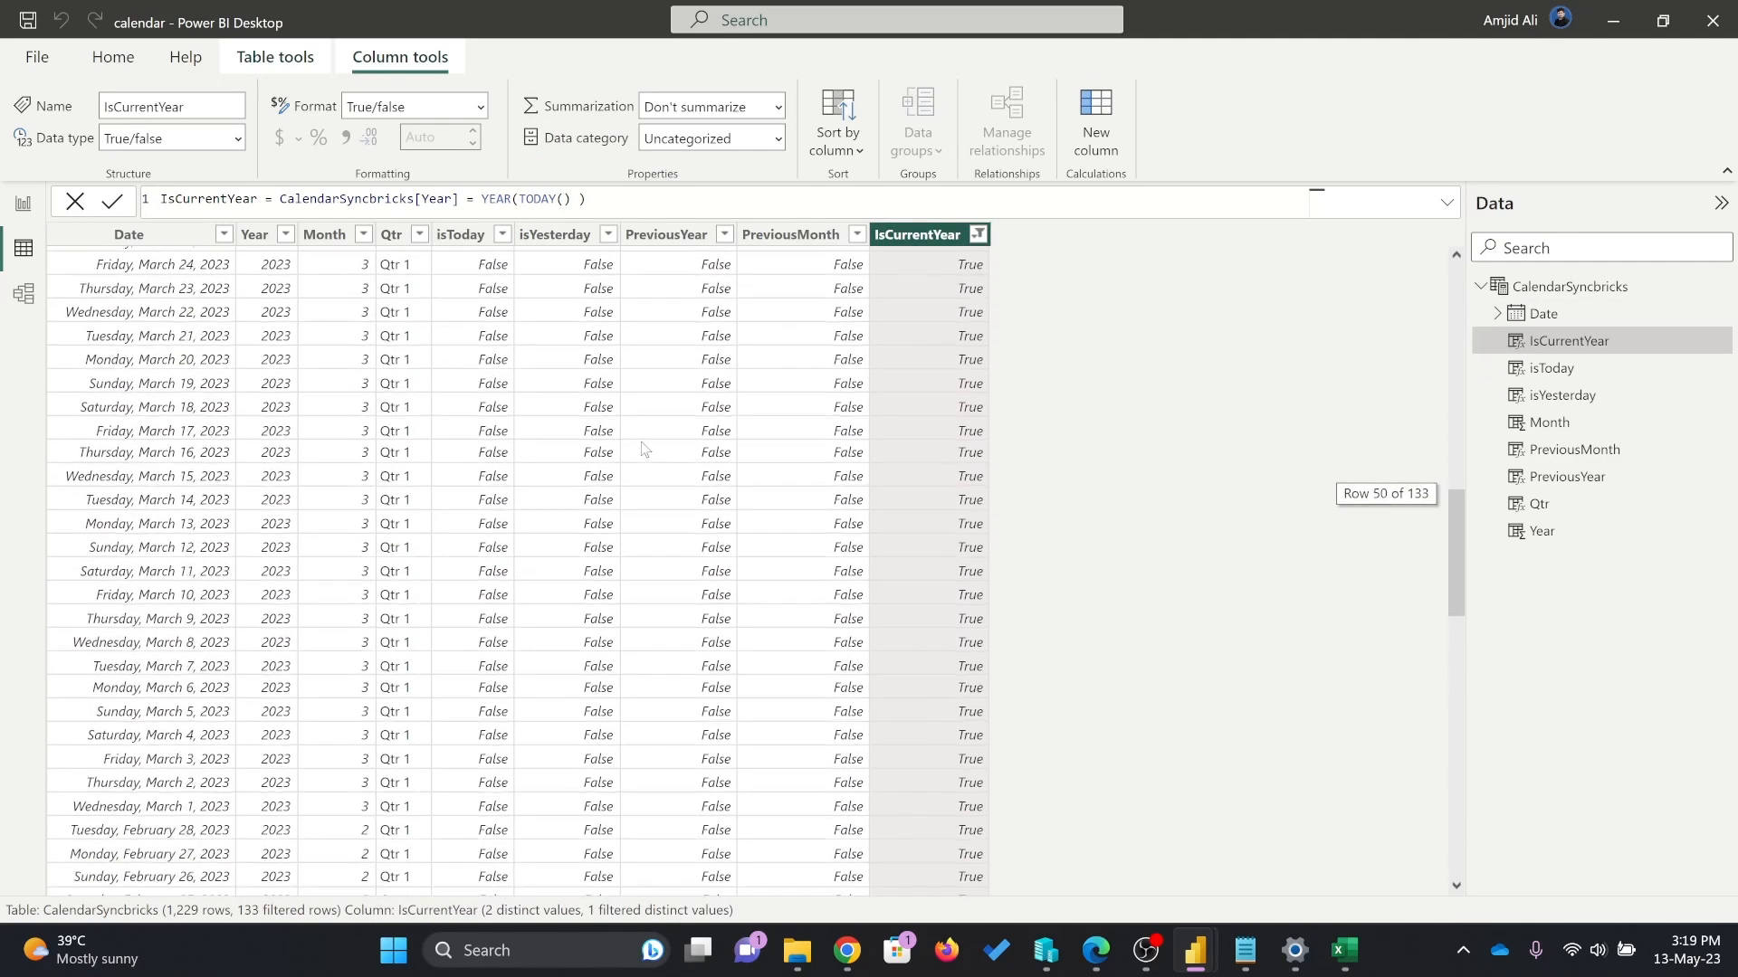
scroll(643, 450, up, 20)
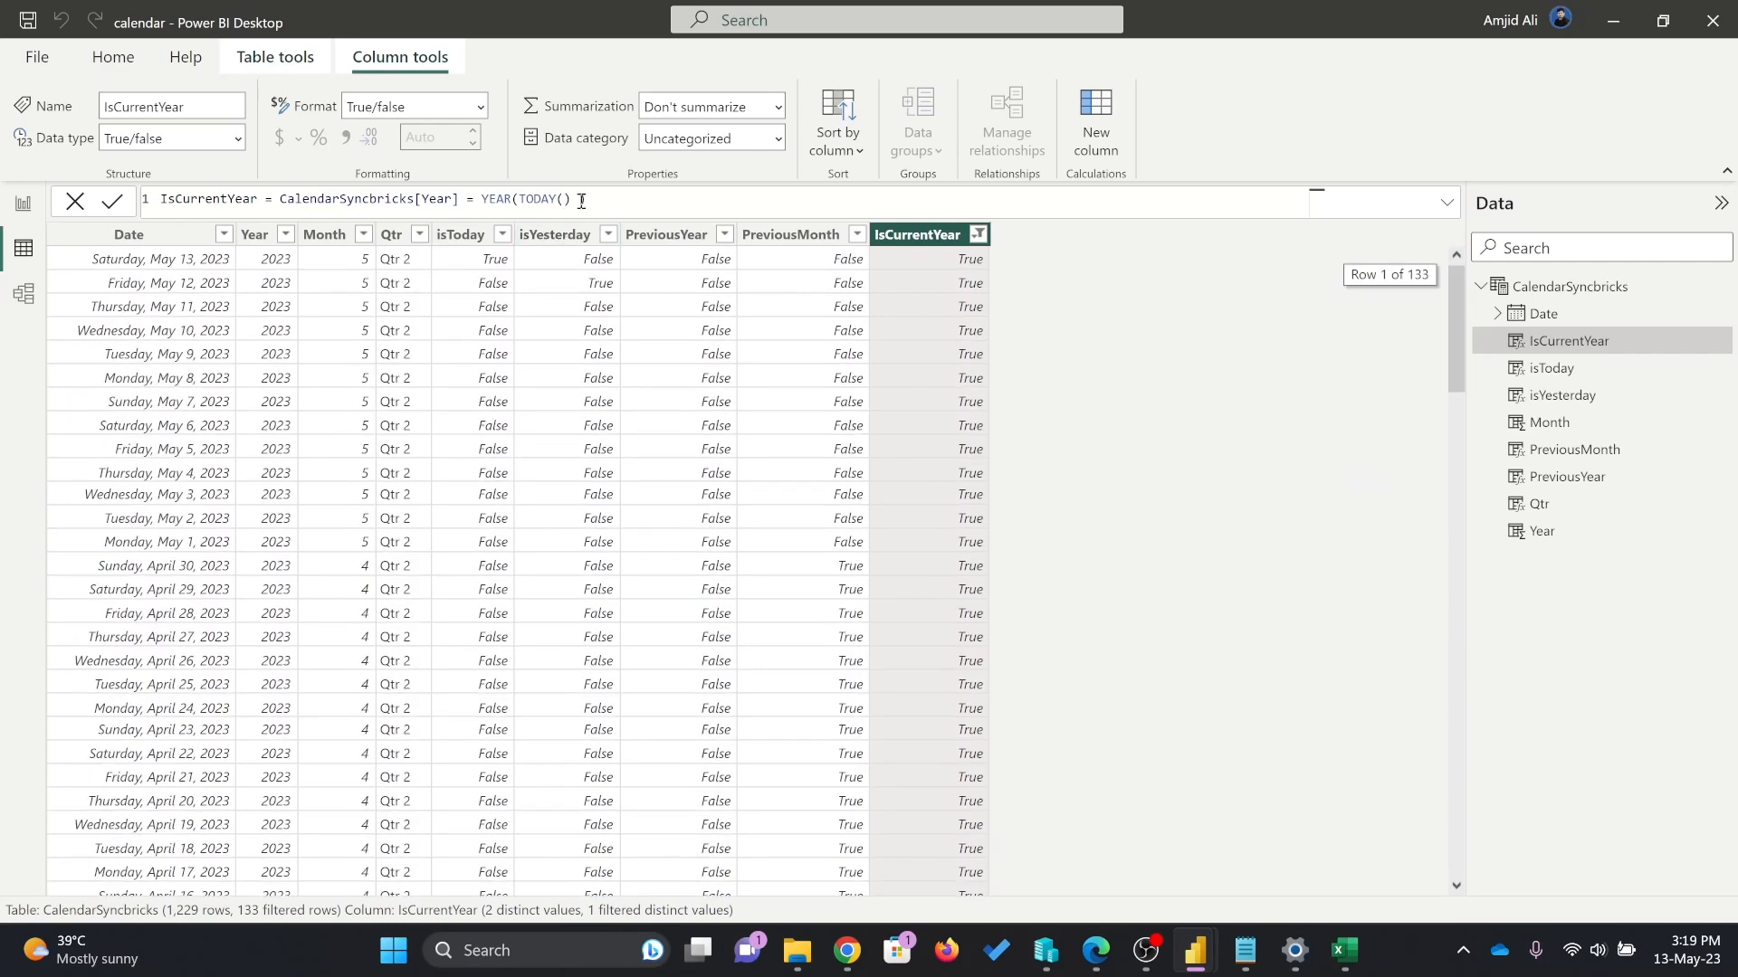
Add a new calculated column to the CalendarSyncbricks table, name it isCurrentMonth and begin its formula.
right_click(957, 238)
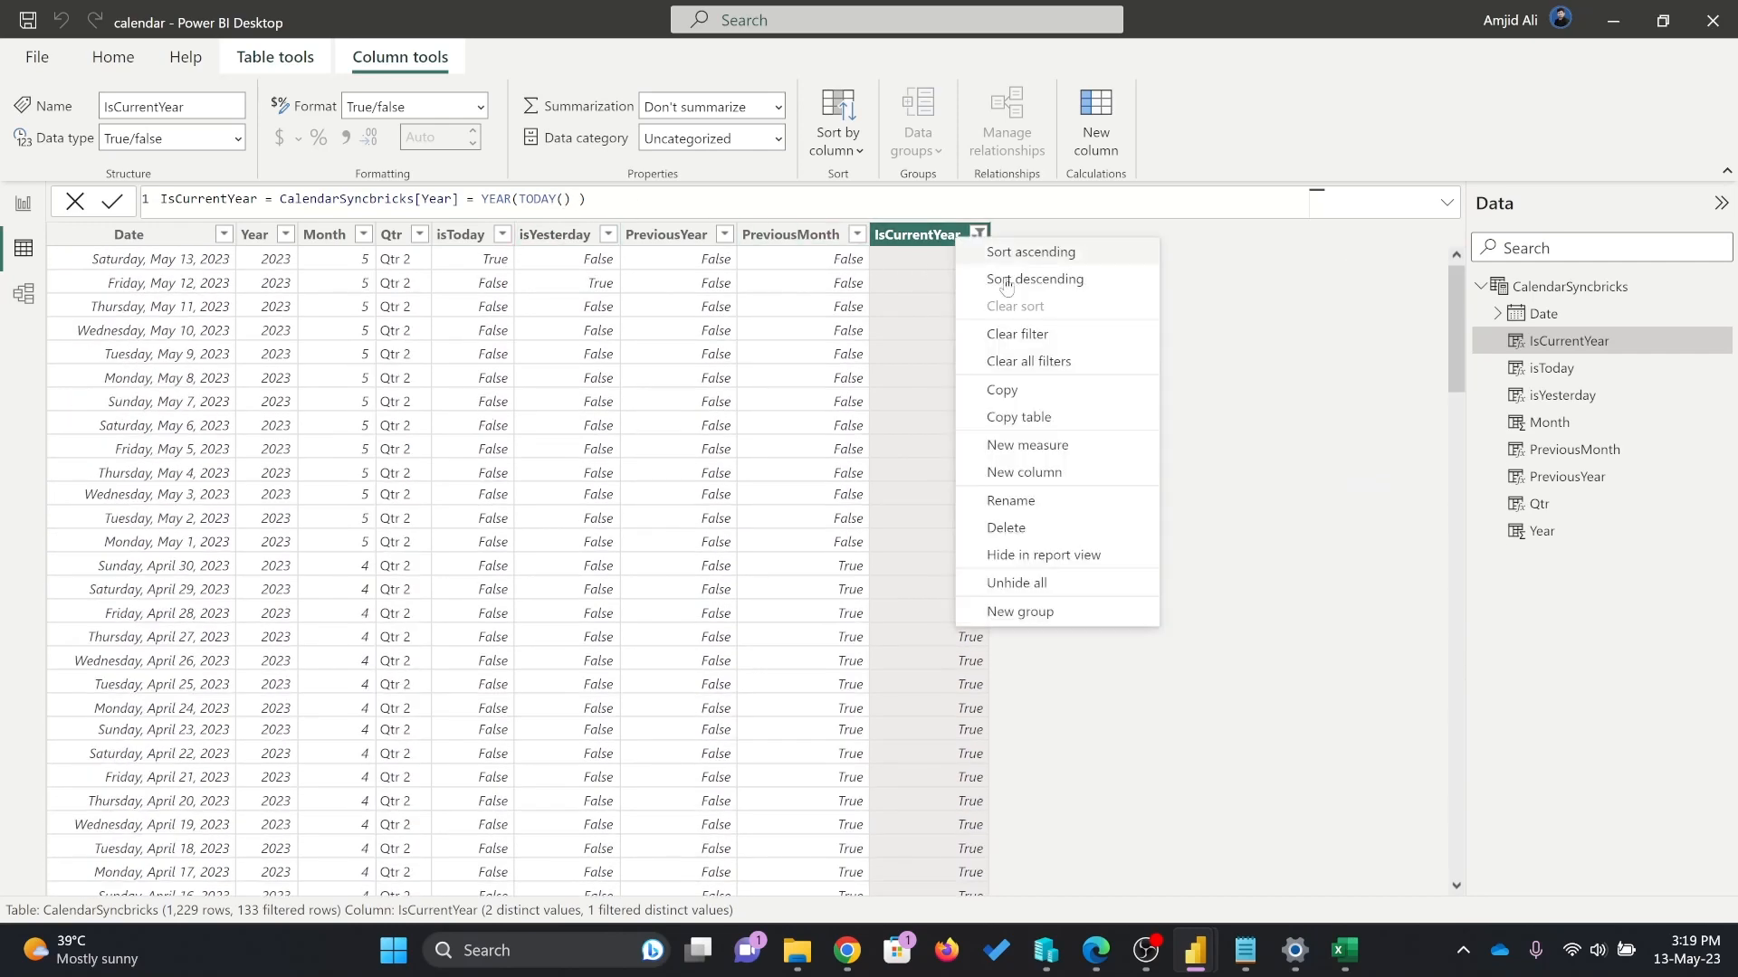
click(1034, 469)
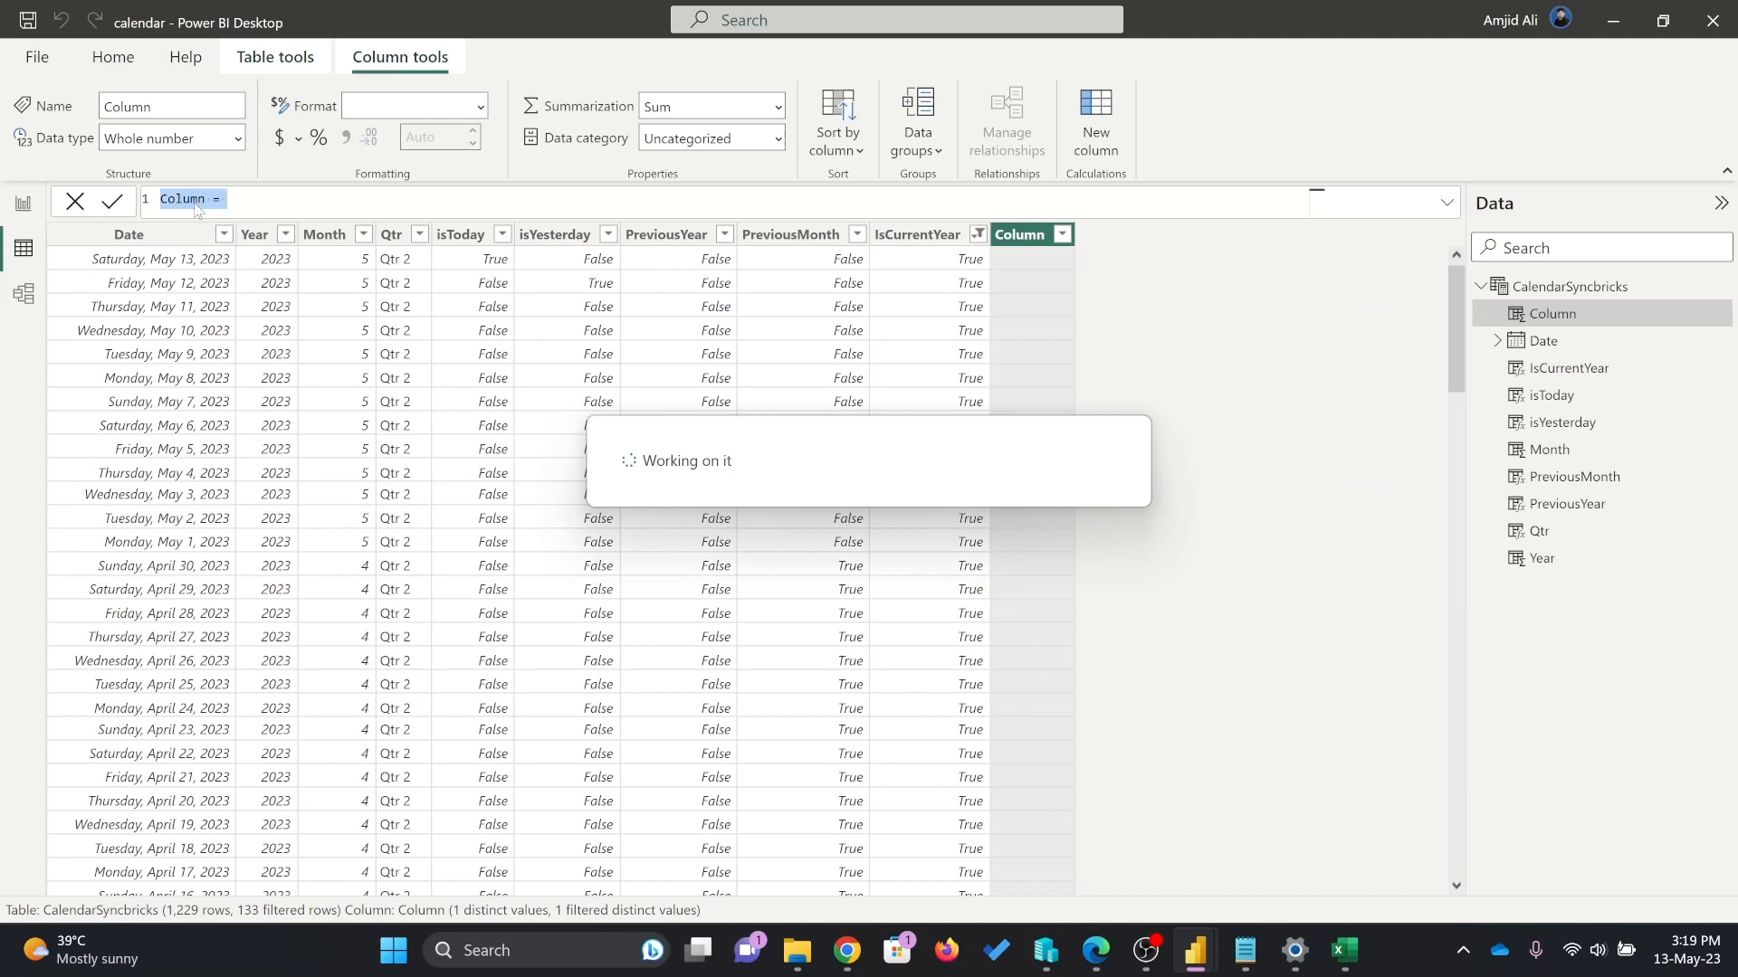
drag(212, 201, 156, 203)
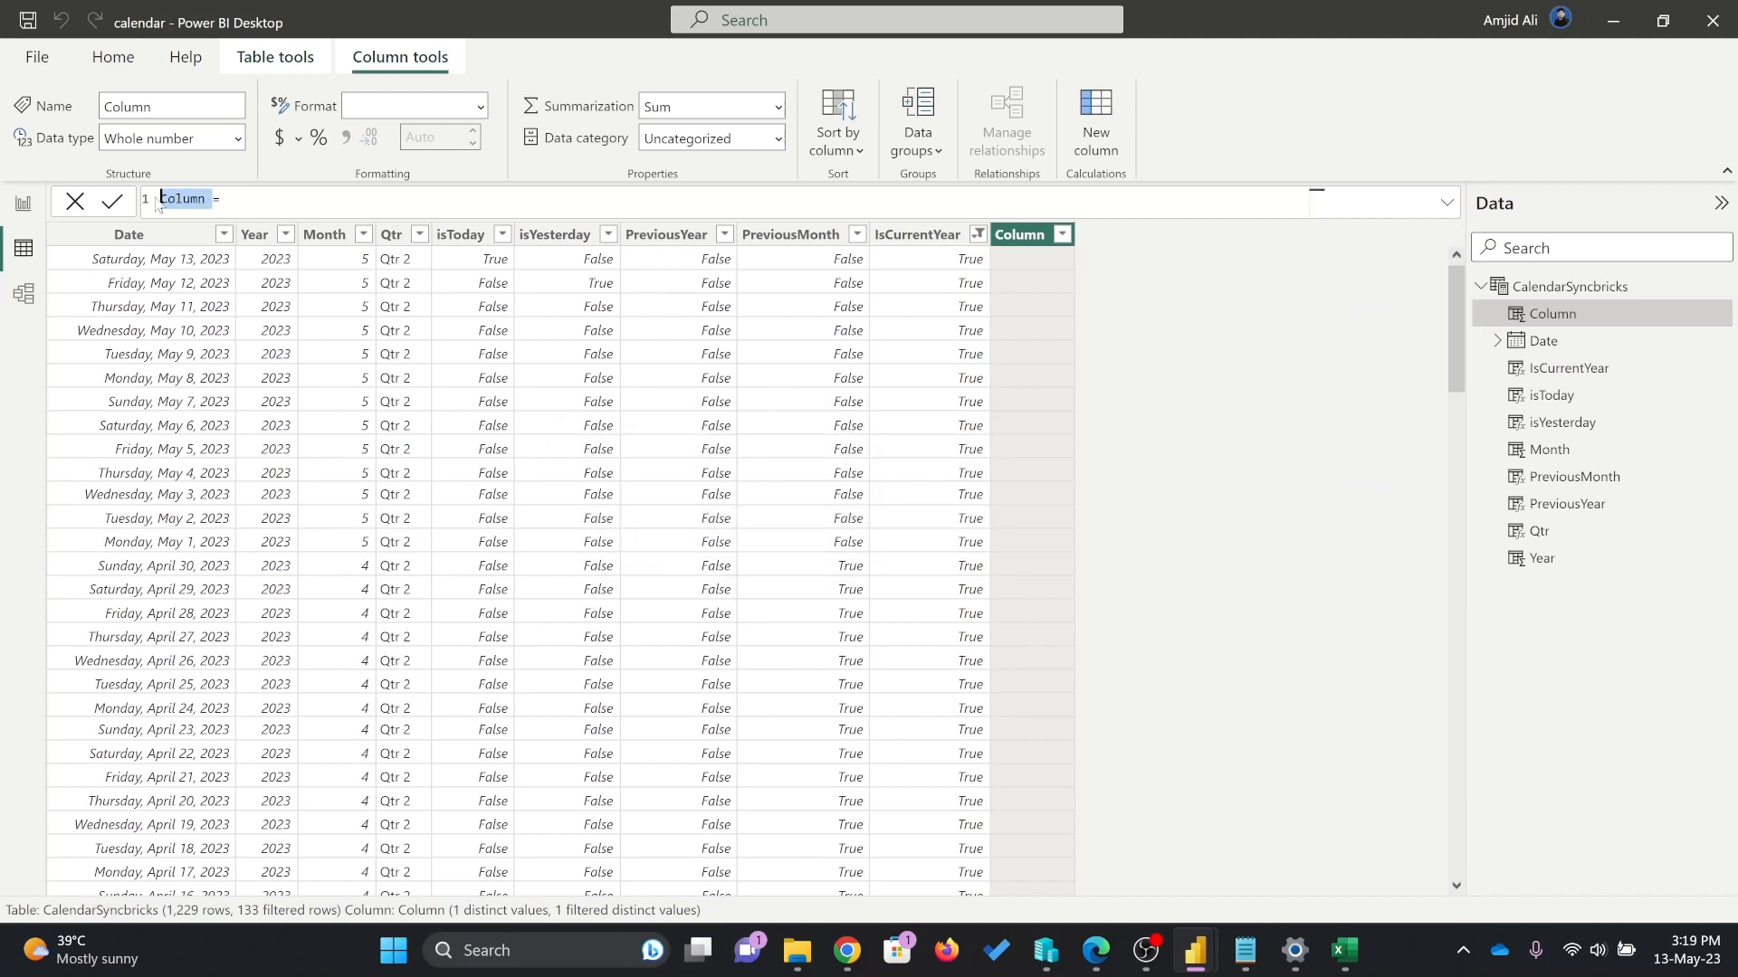
text(isCurrentMonth=cale)
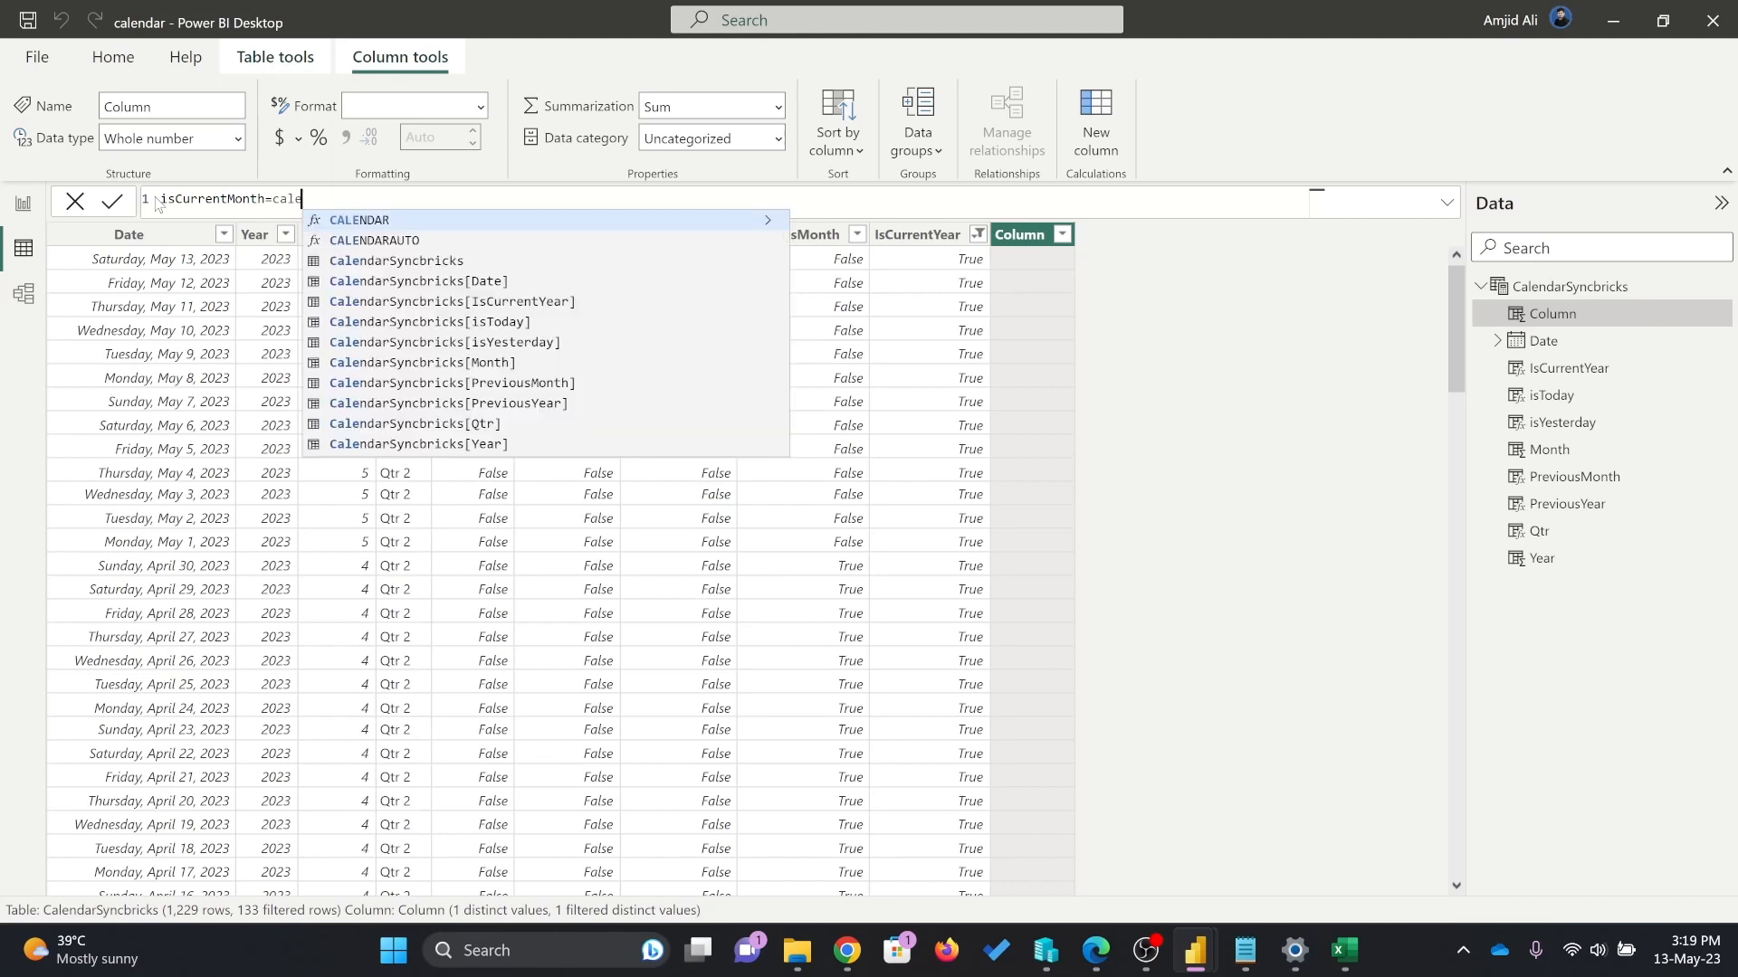
Reference the CalendarSyncbricks[Month] column in the isCurrentMonth formula.
text(ndar)
key(Down)
key(Down)
key(Down)
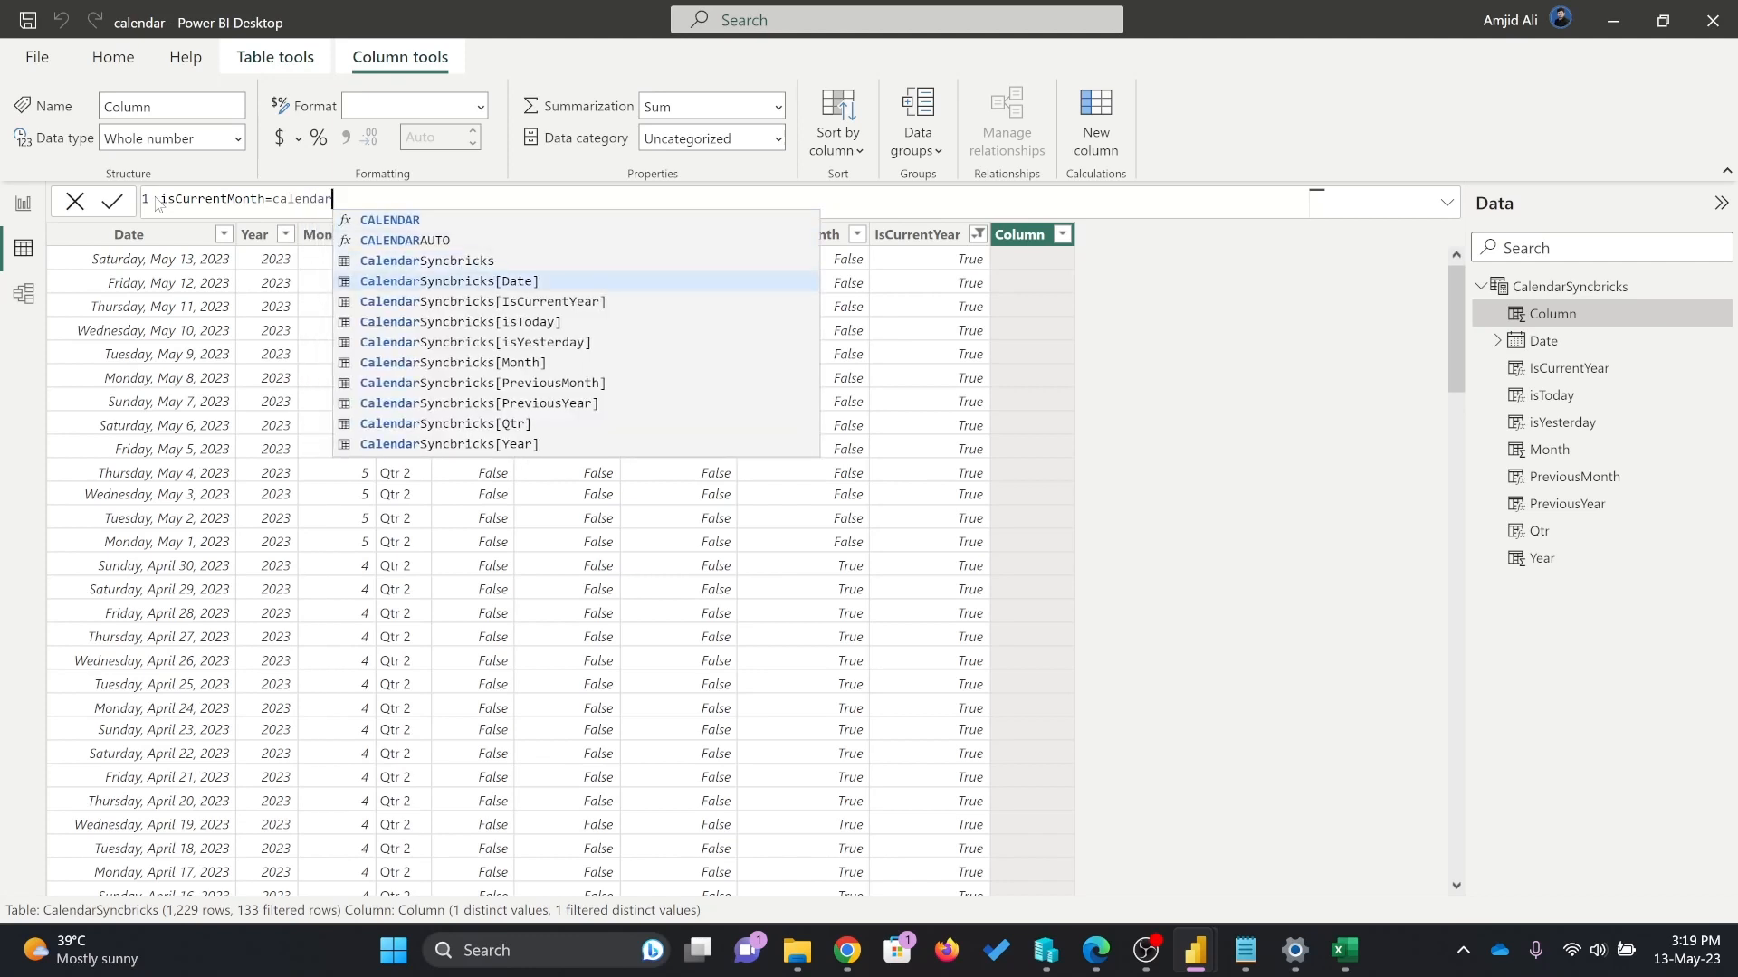
key(Down)
key(Down)
key(Down)
key(Down)
key(Down)
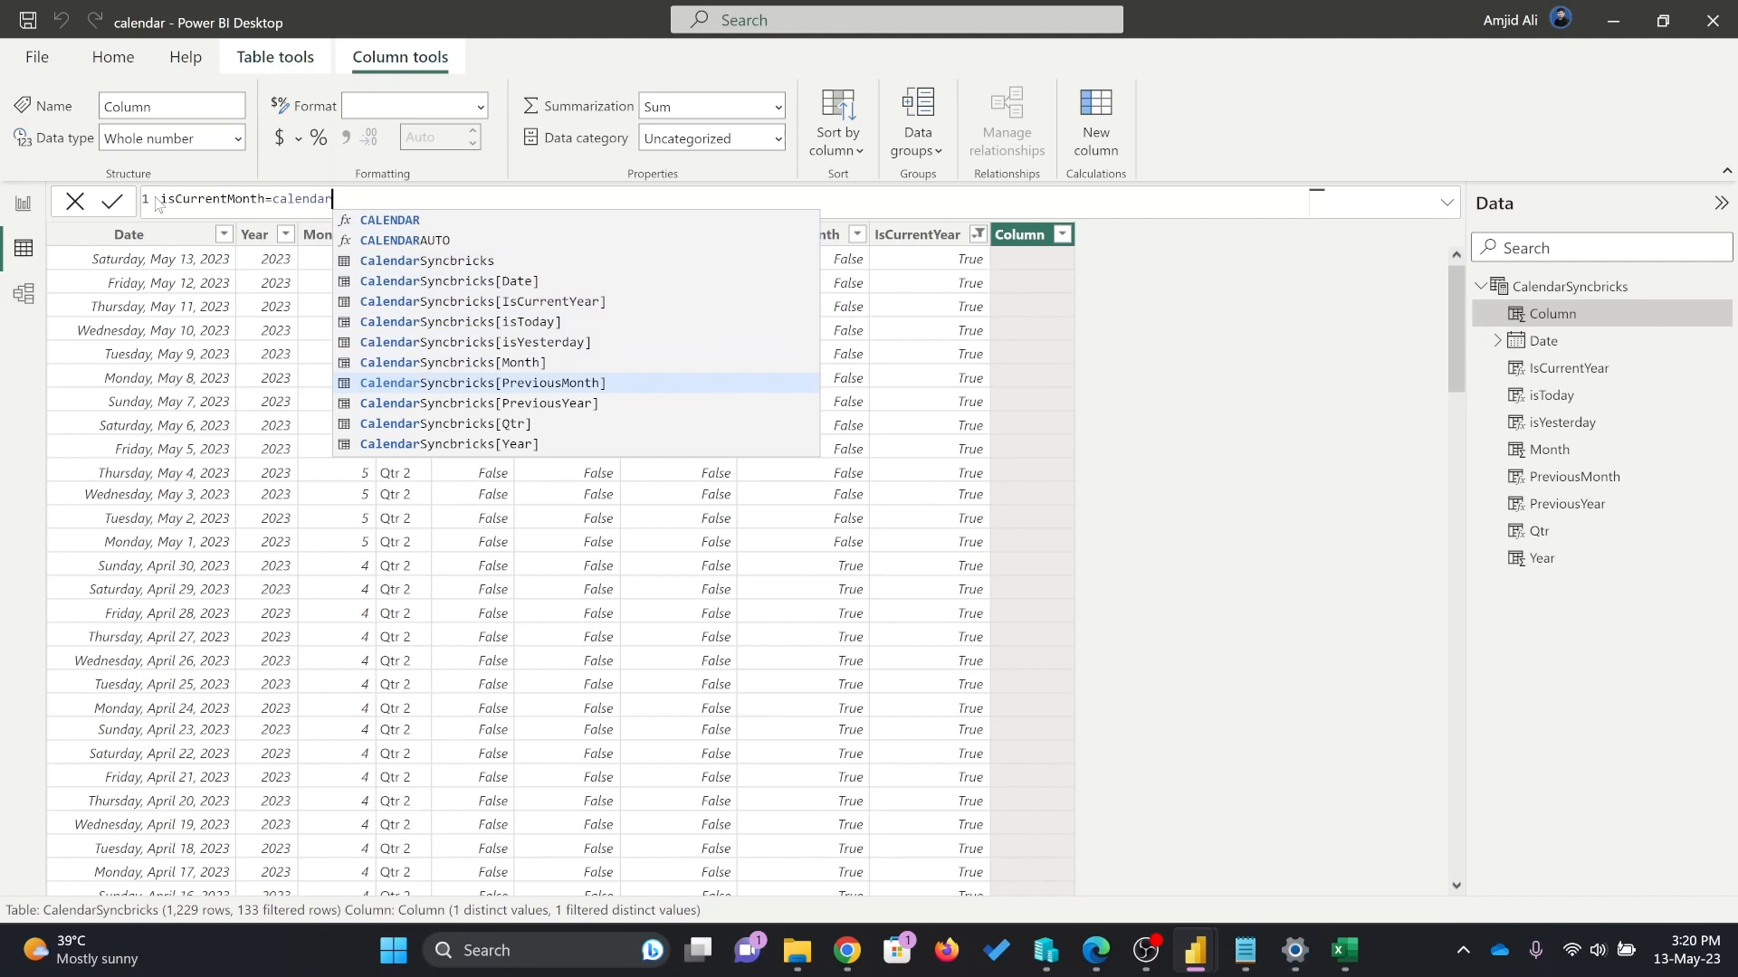
key(Up)
key(Tab)
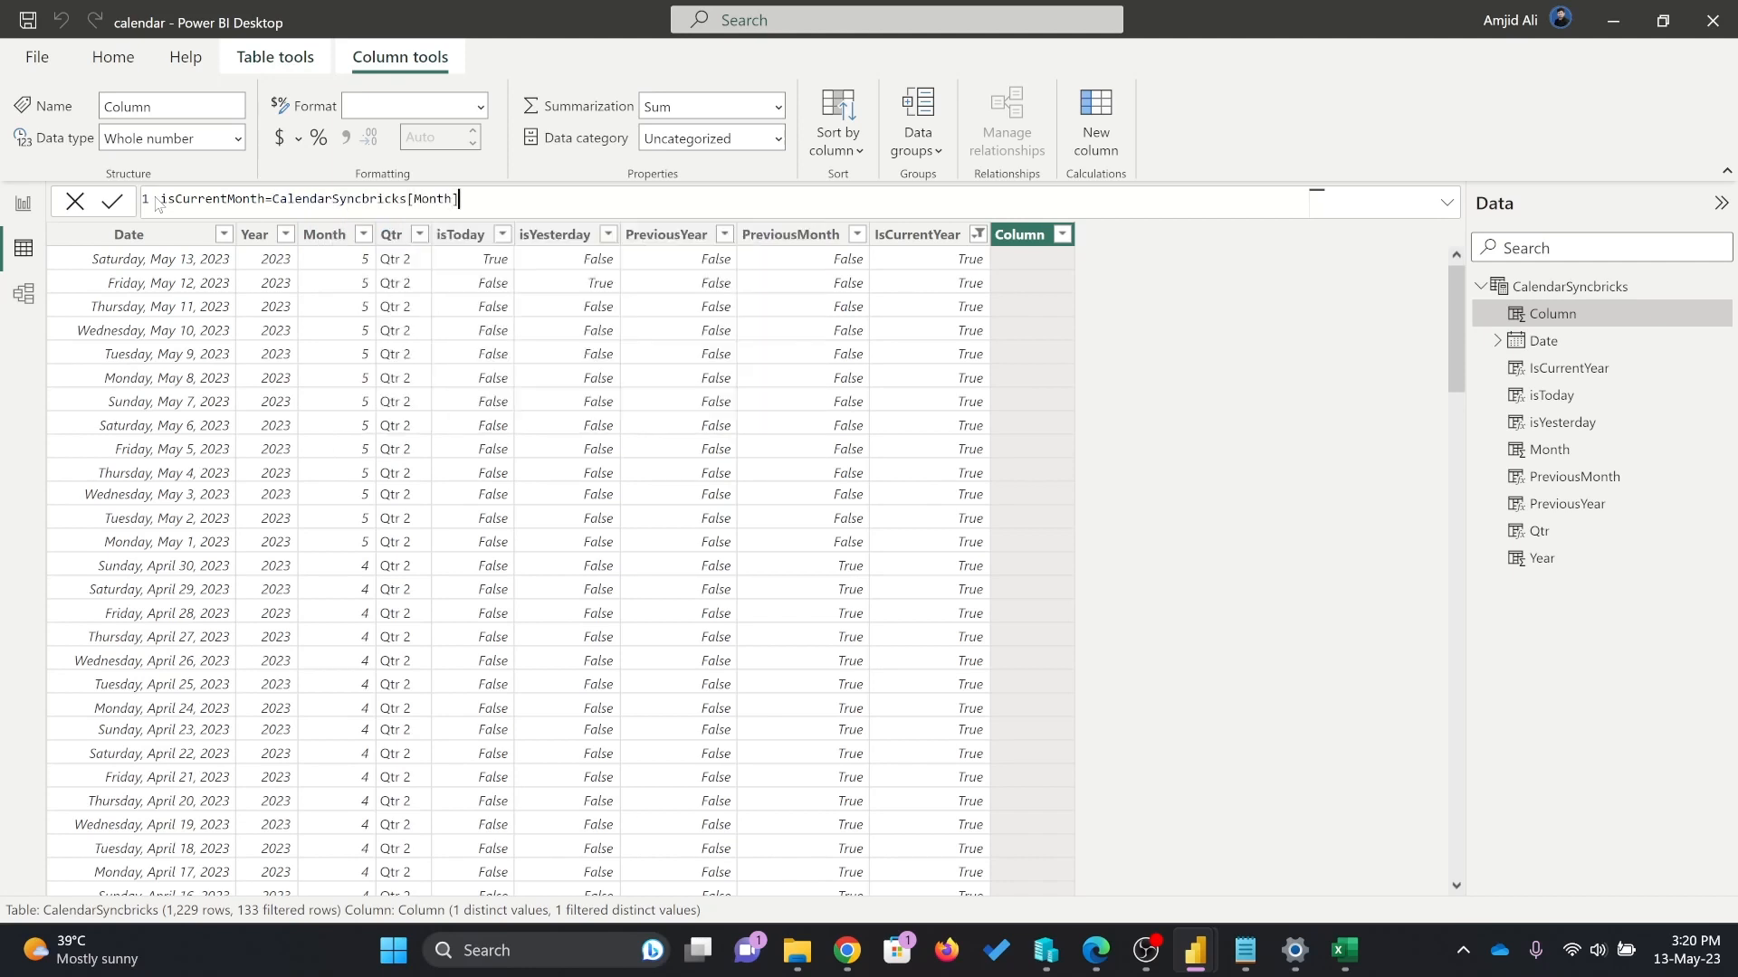
Complete the isCurrentMonth formula by comparing the month with MONTH(TODAY()), and commit it.
text(= month)
key(Tab)
text(t)
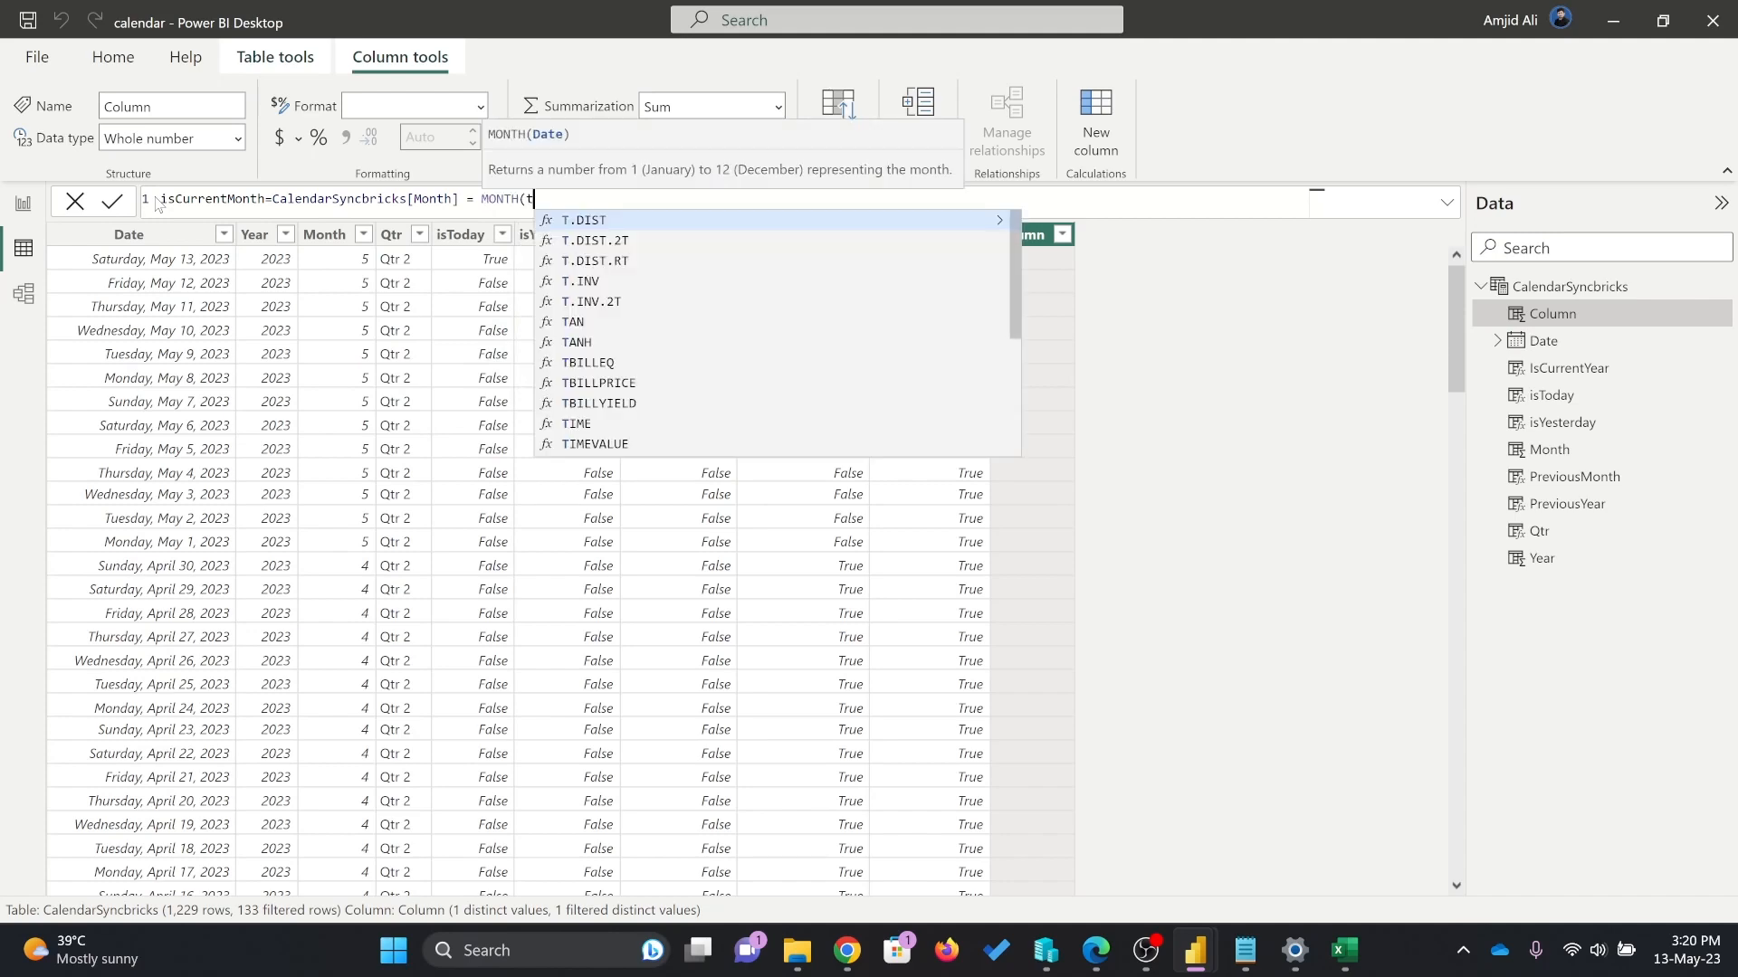
text(oday)
key(Tab)
text())
key(Return)
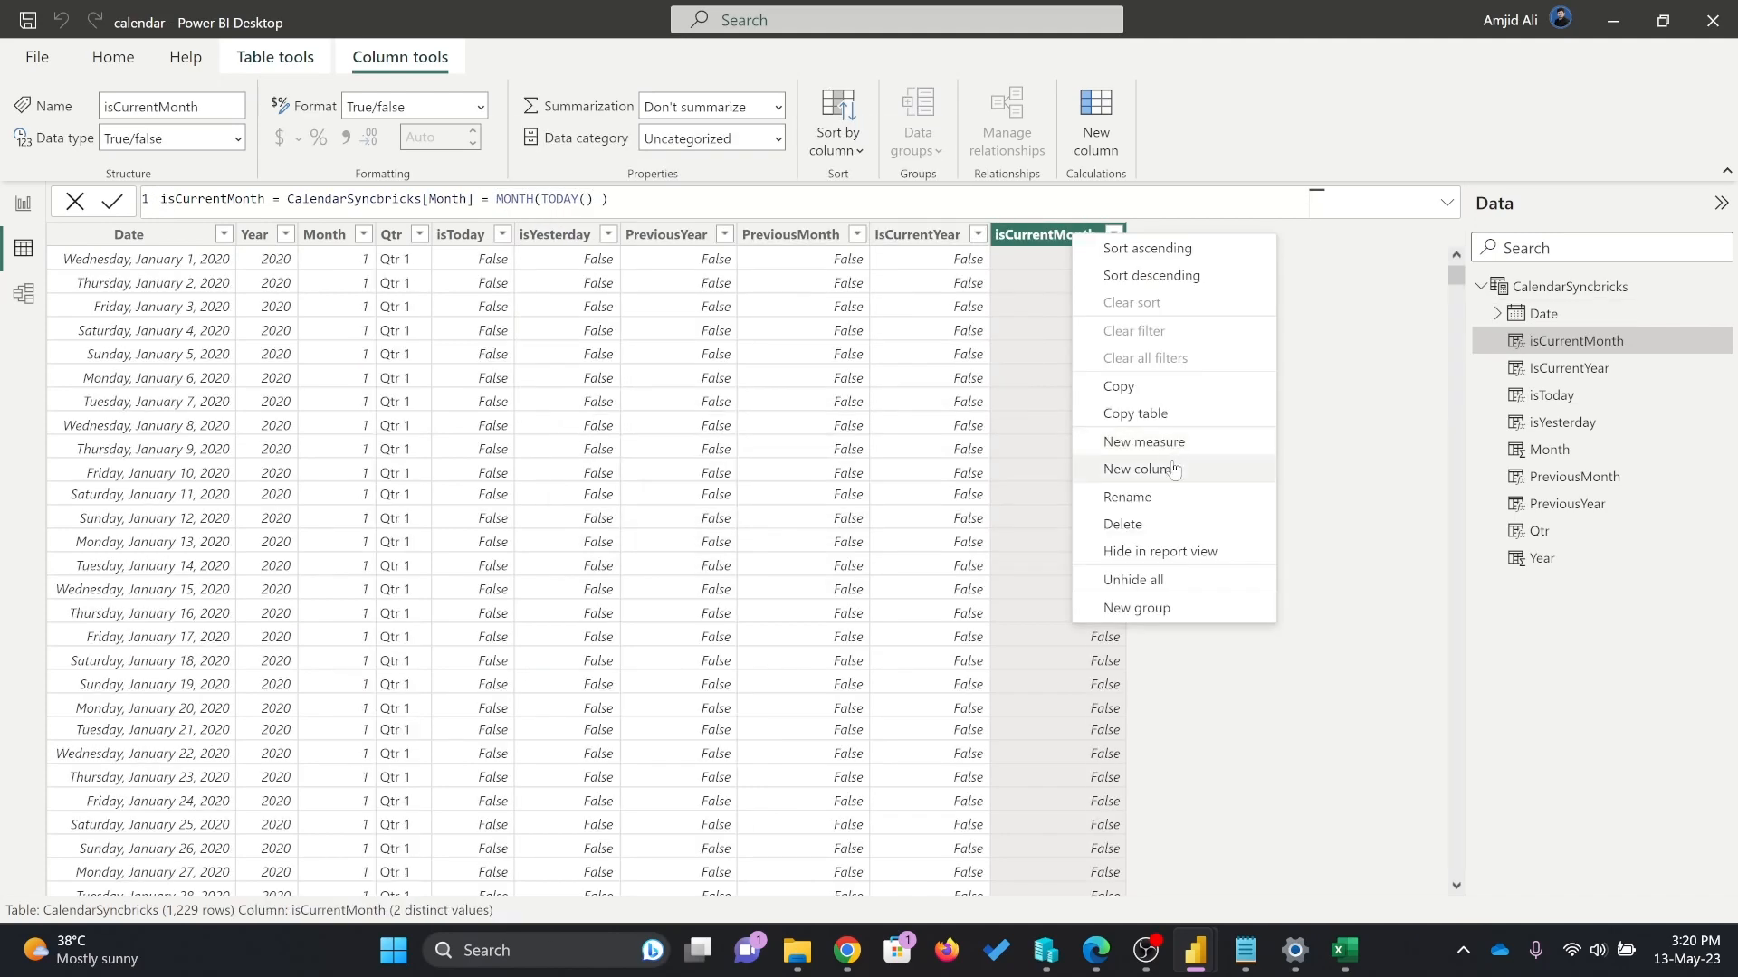
Add another calculated column to the CalendarSyncbricks table, name it TillToday and begin its formula.
click(1176, 468)
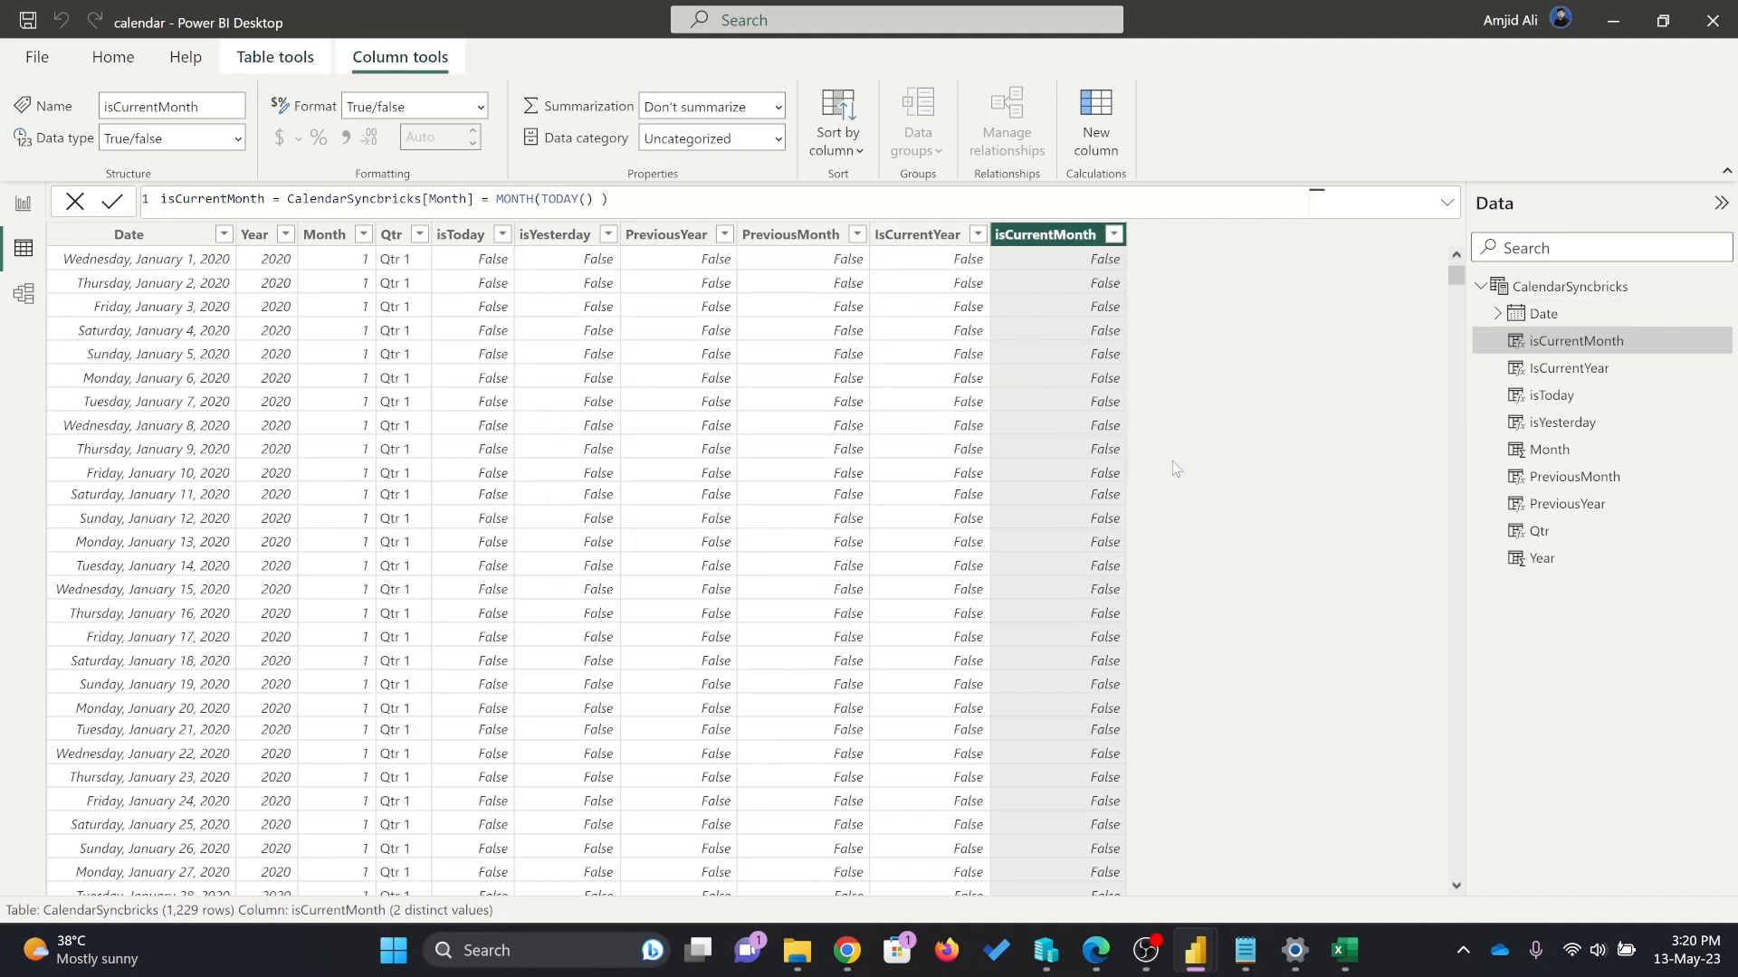
text(Ti)
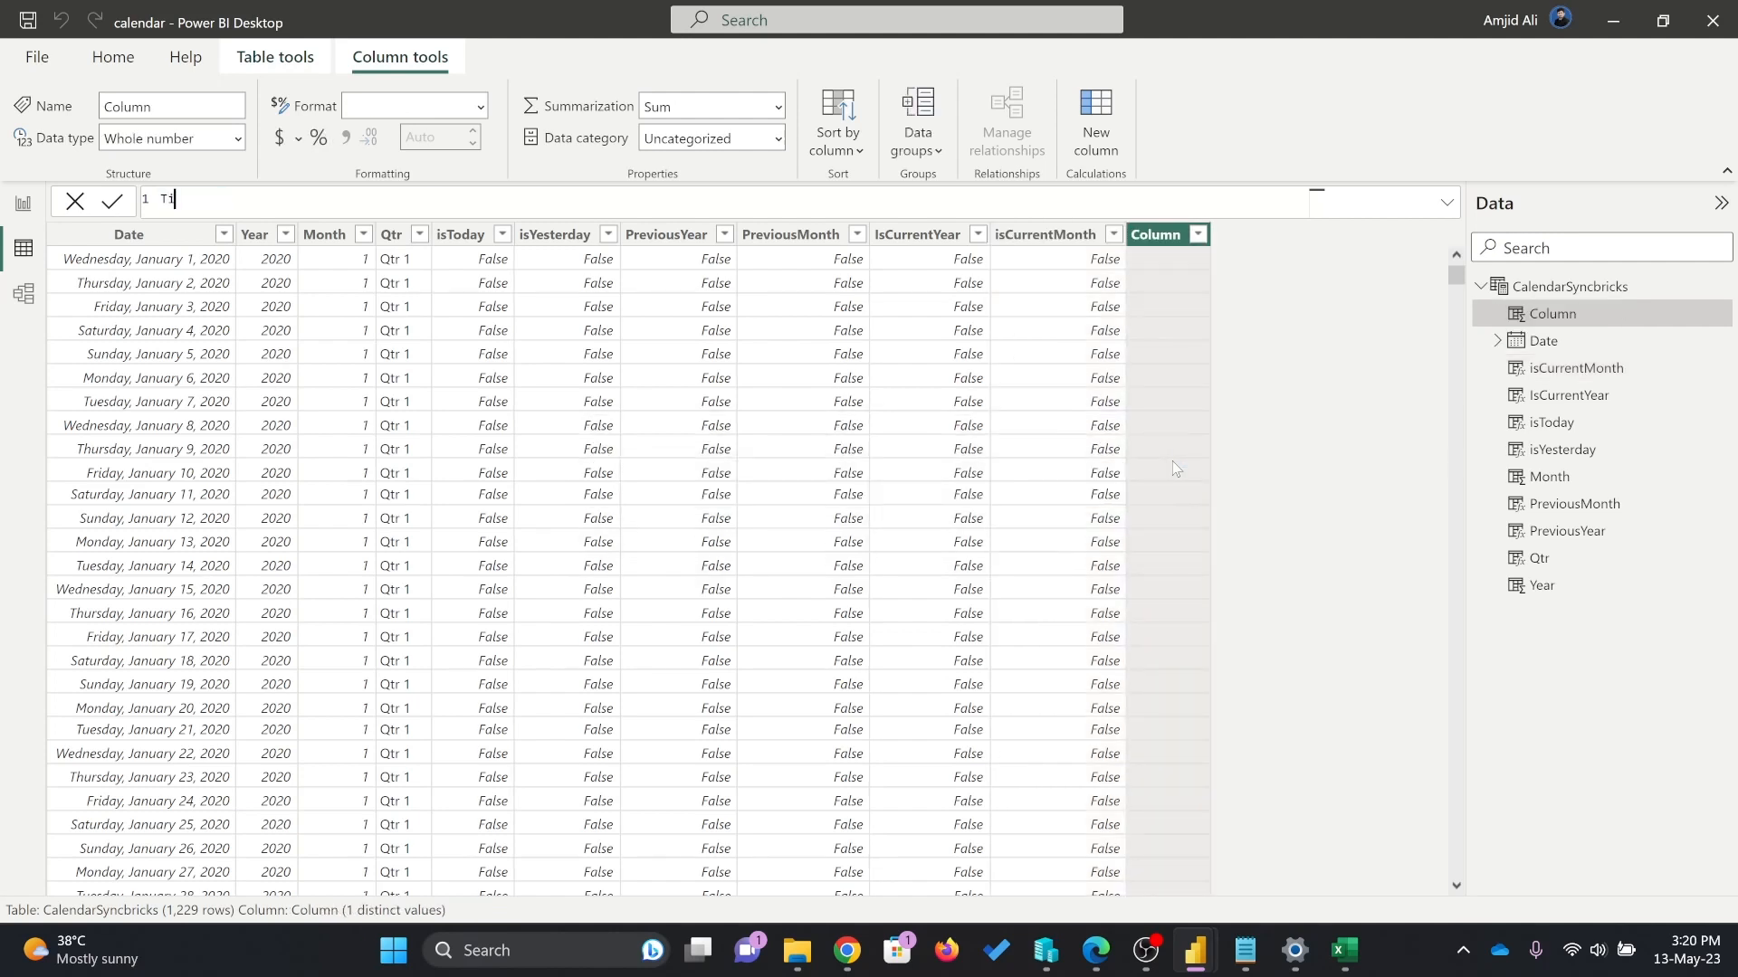
text(llToday = calen)
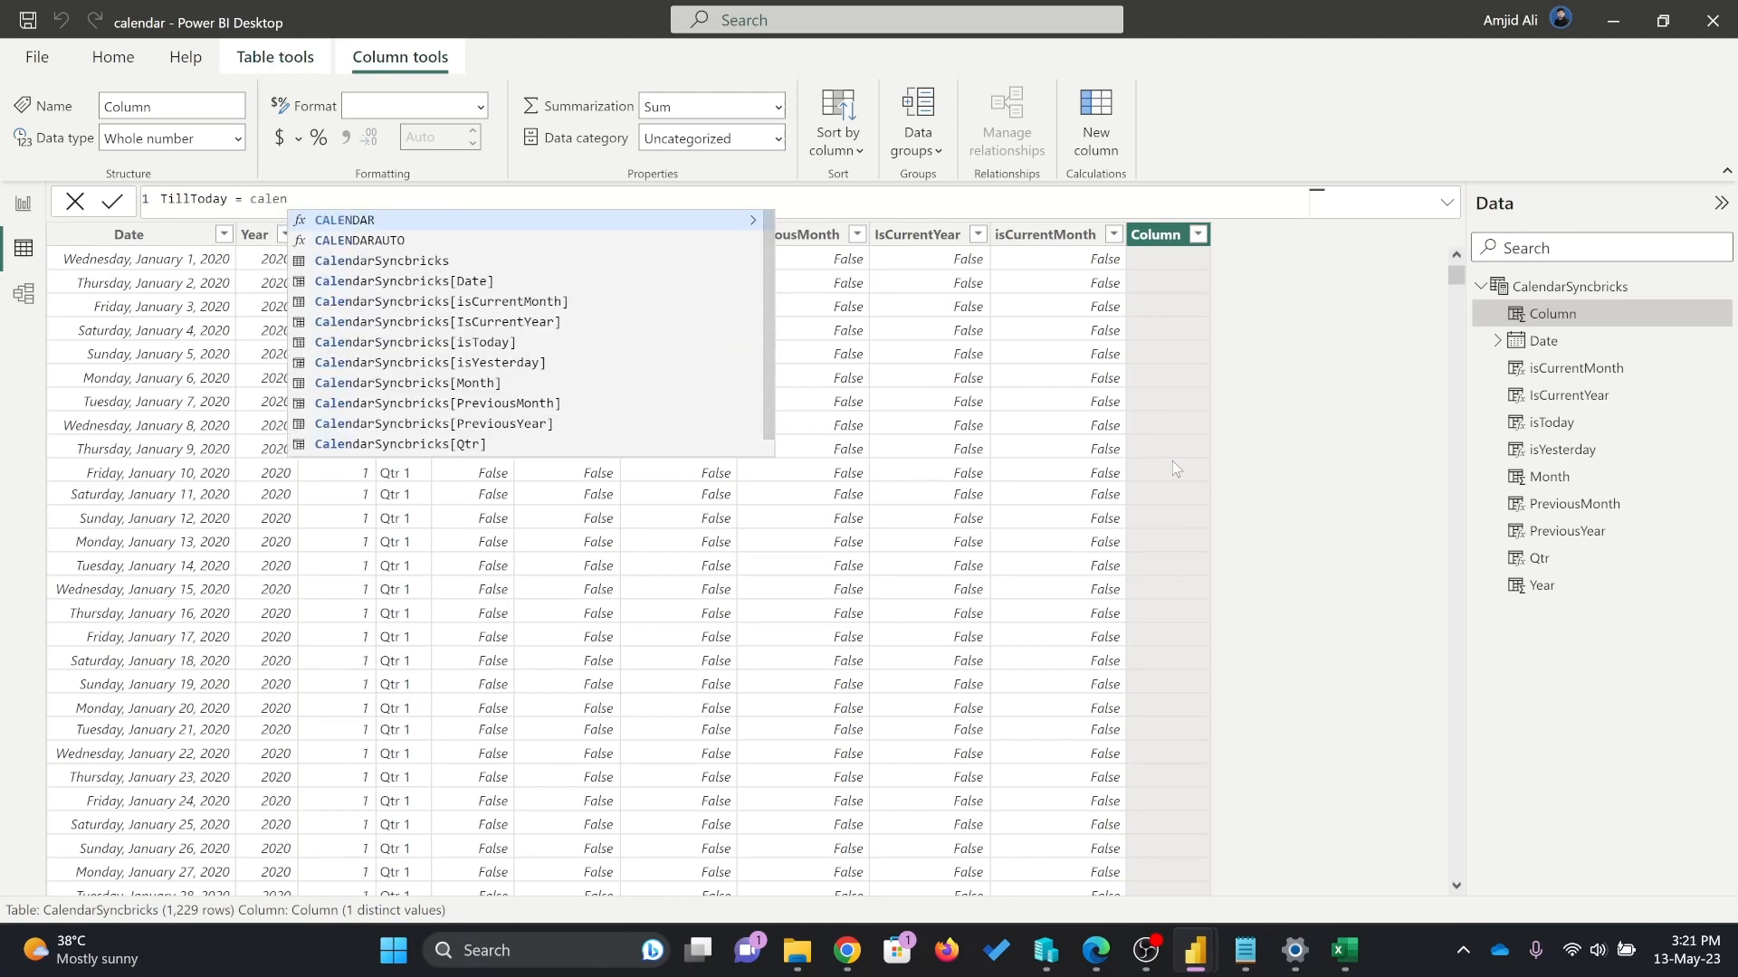
Define TillToday as CalendarSyncbricks[Date].[Date] <= TODAY() and commit the formula.
key(Down)
key(Down)
key(Down)
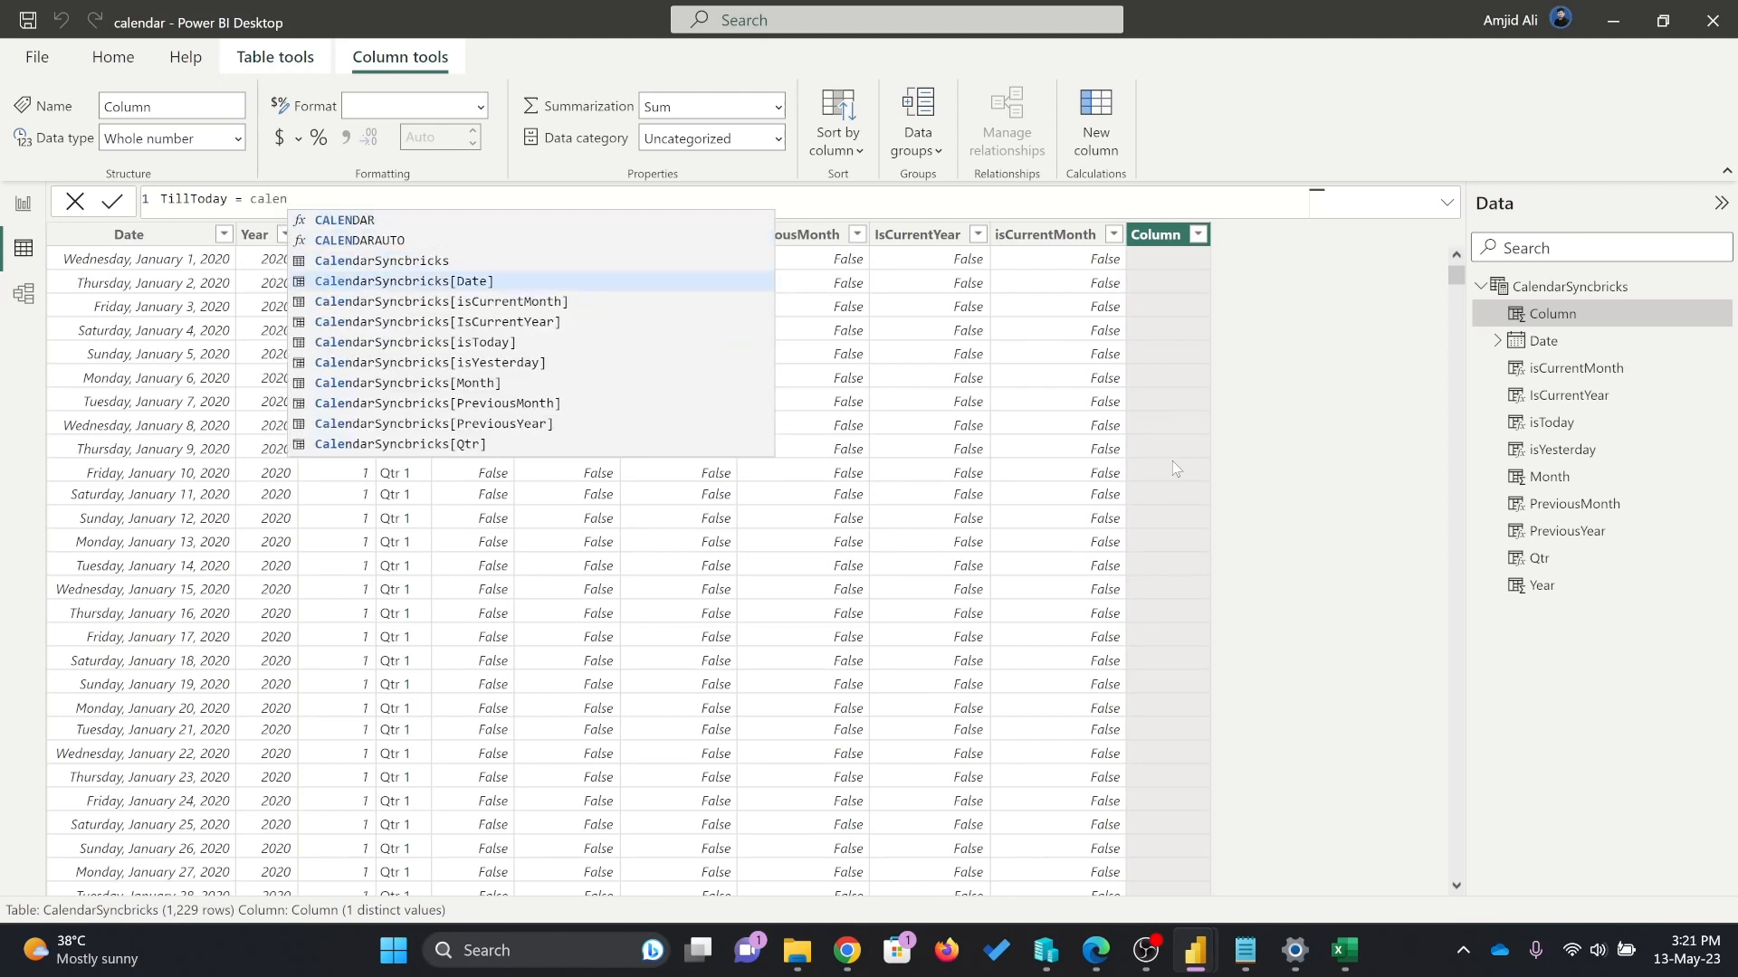
key(Tab)
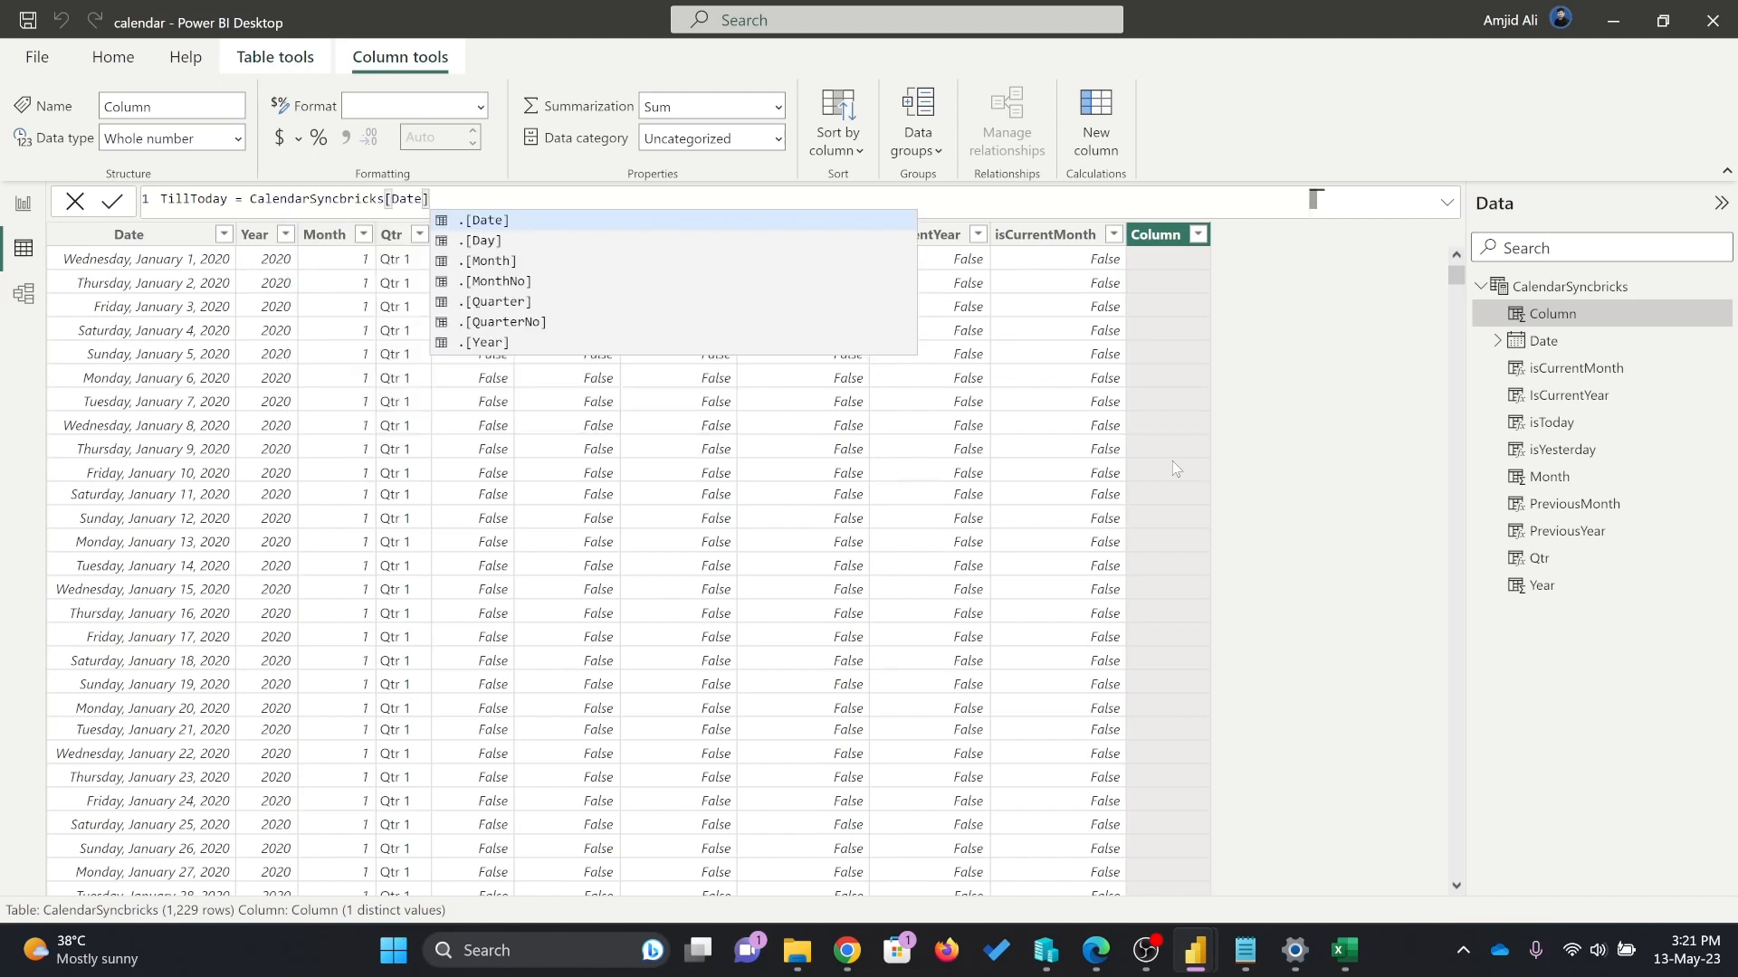
key(Tab)
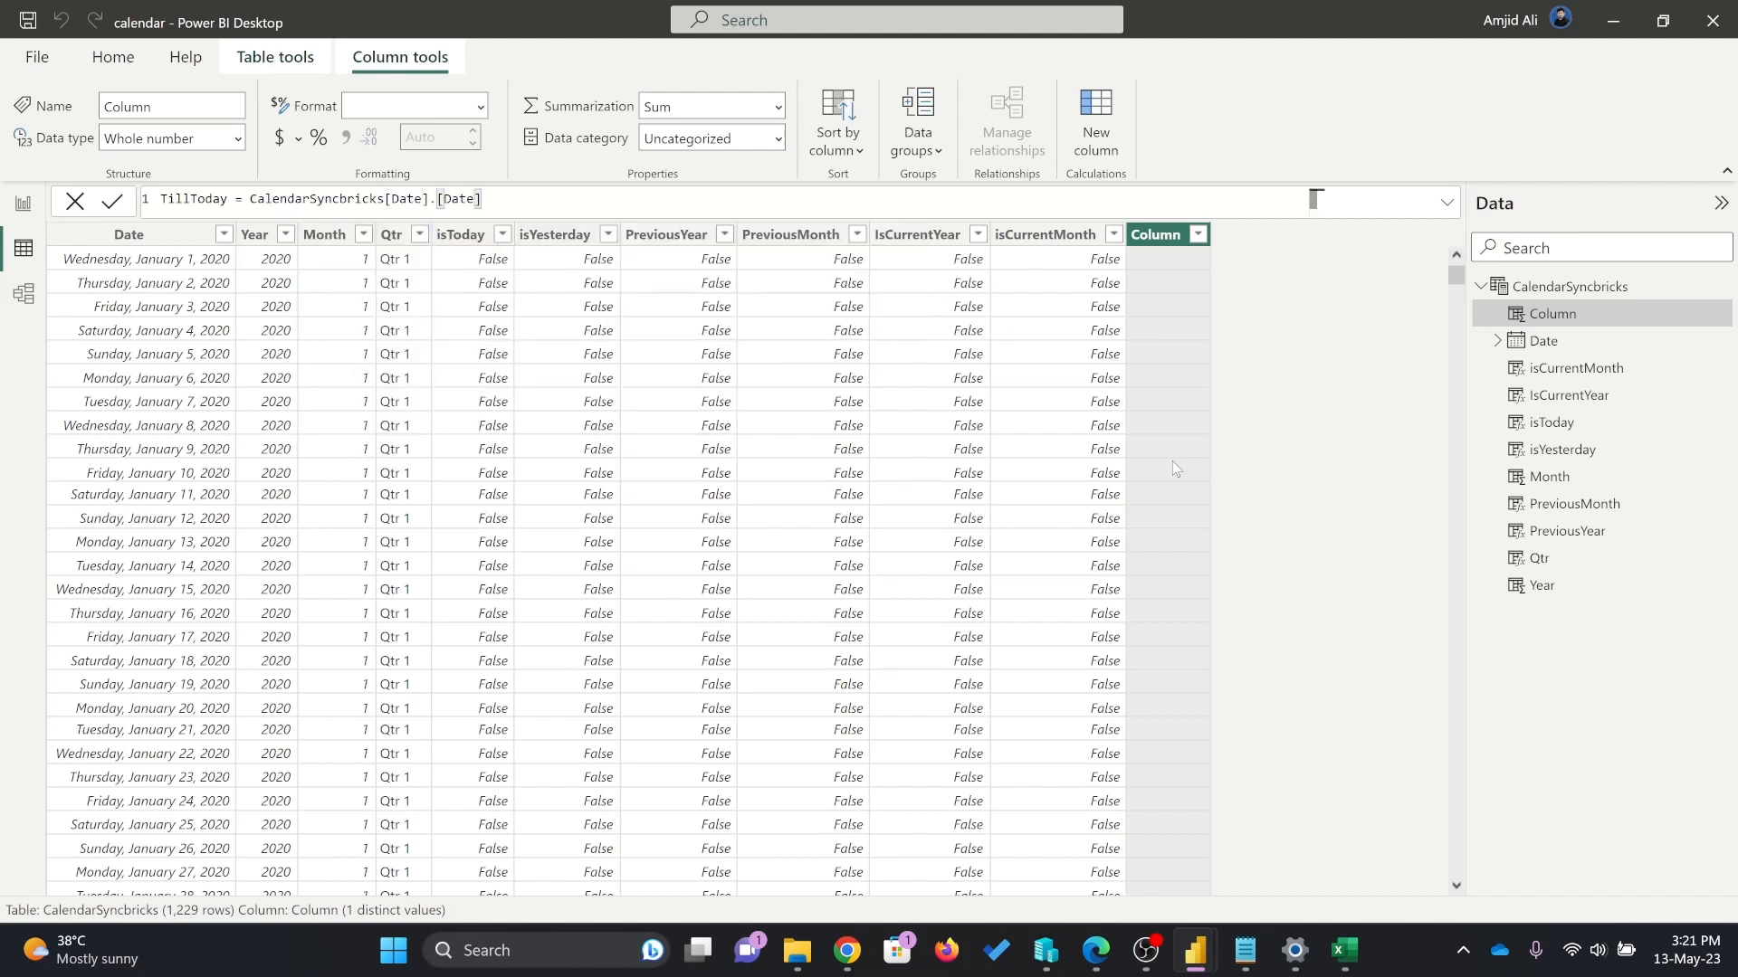
text(<= TODAY())
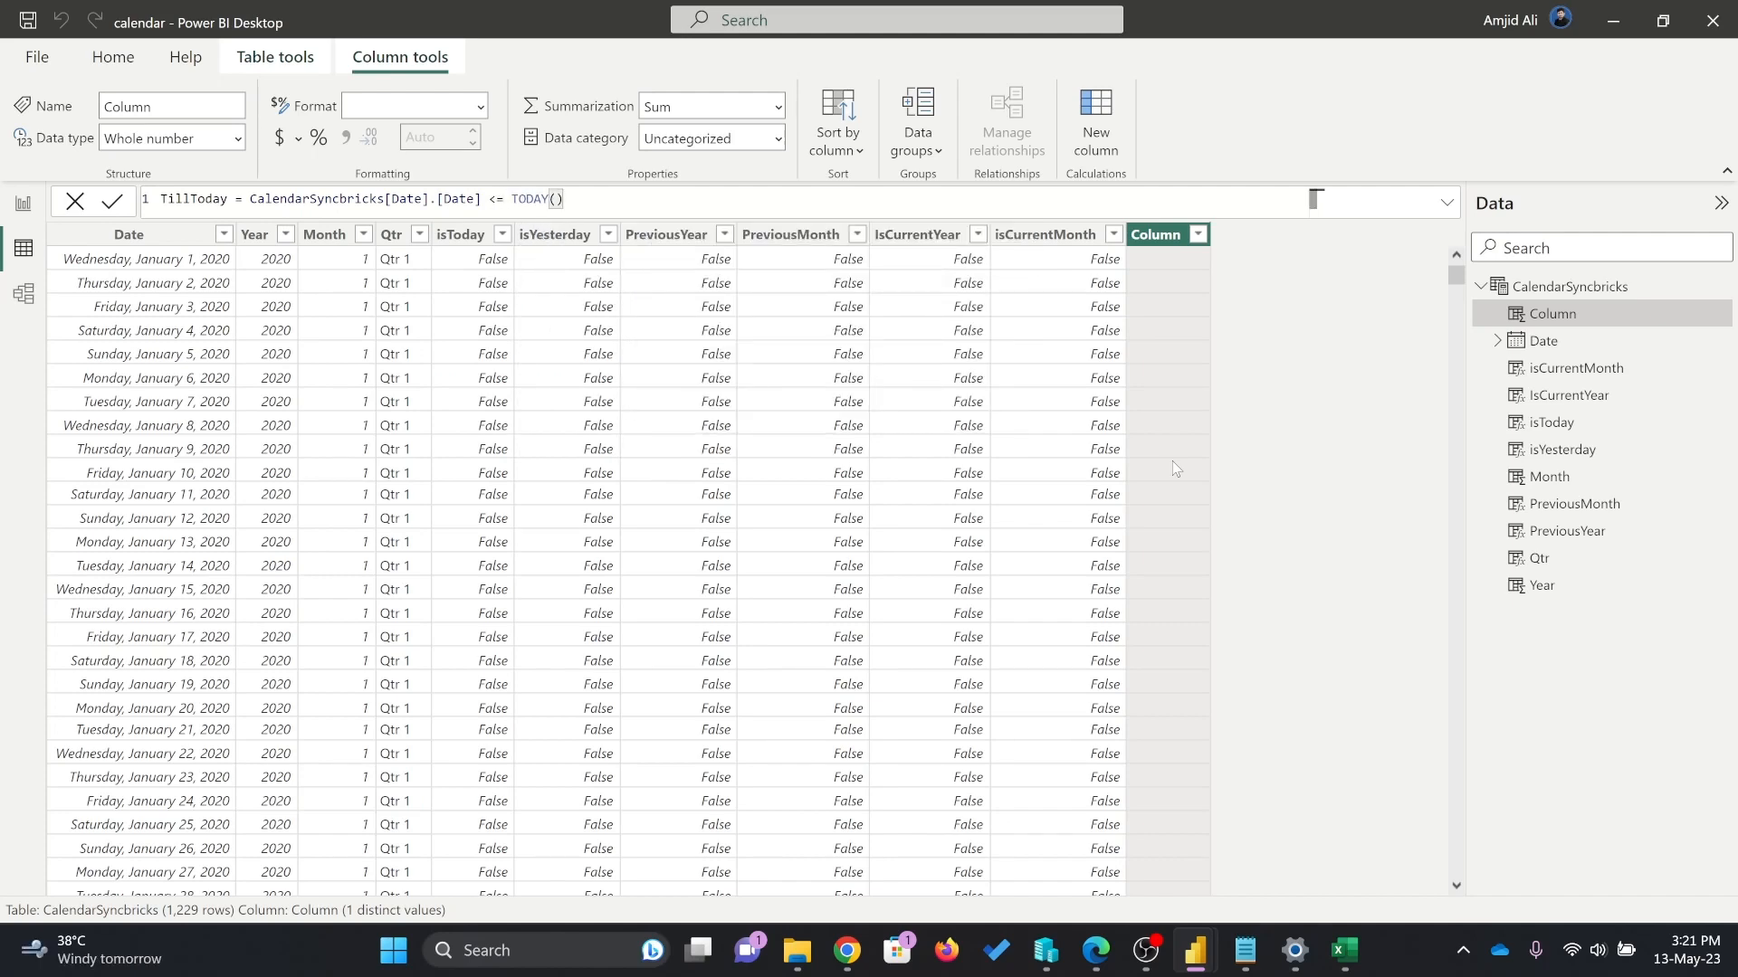
key(Return)
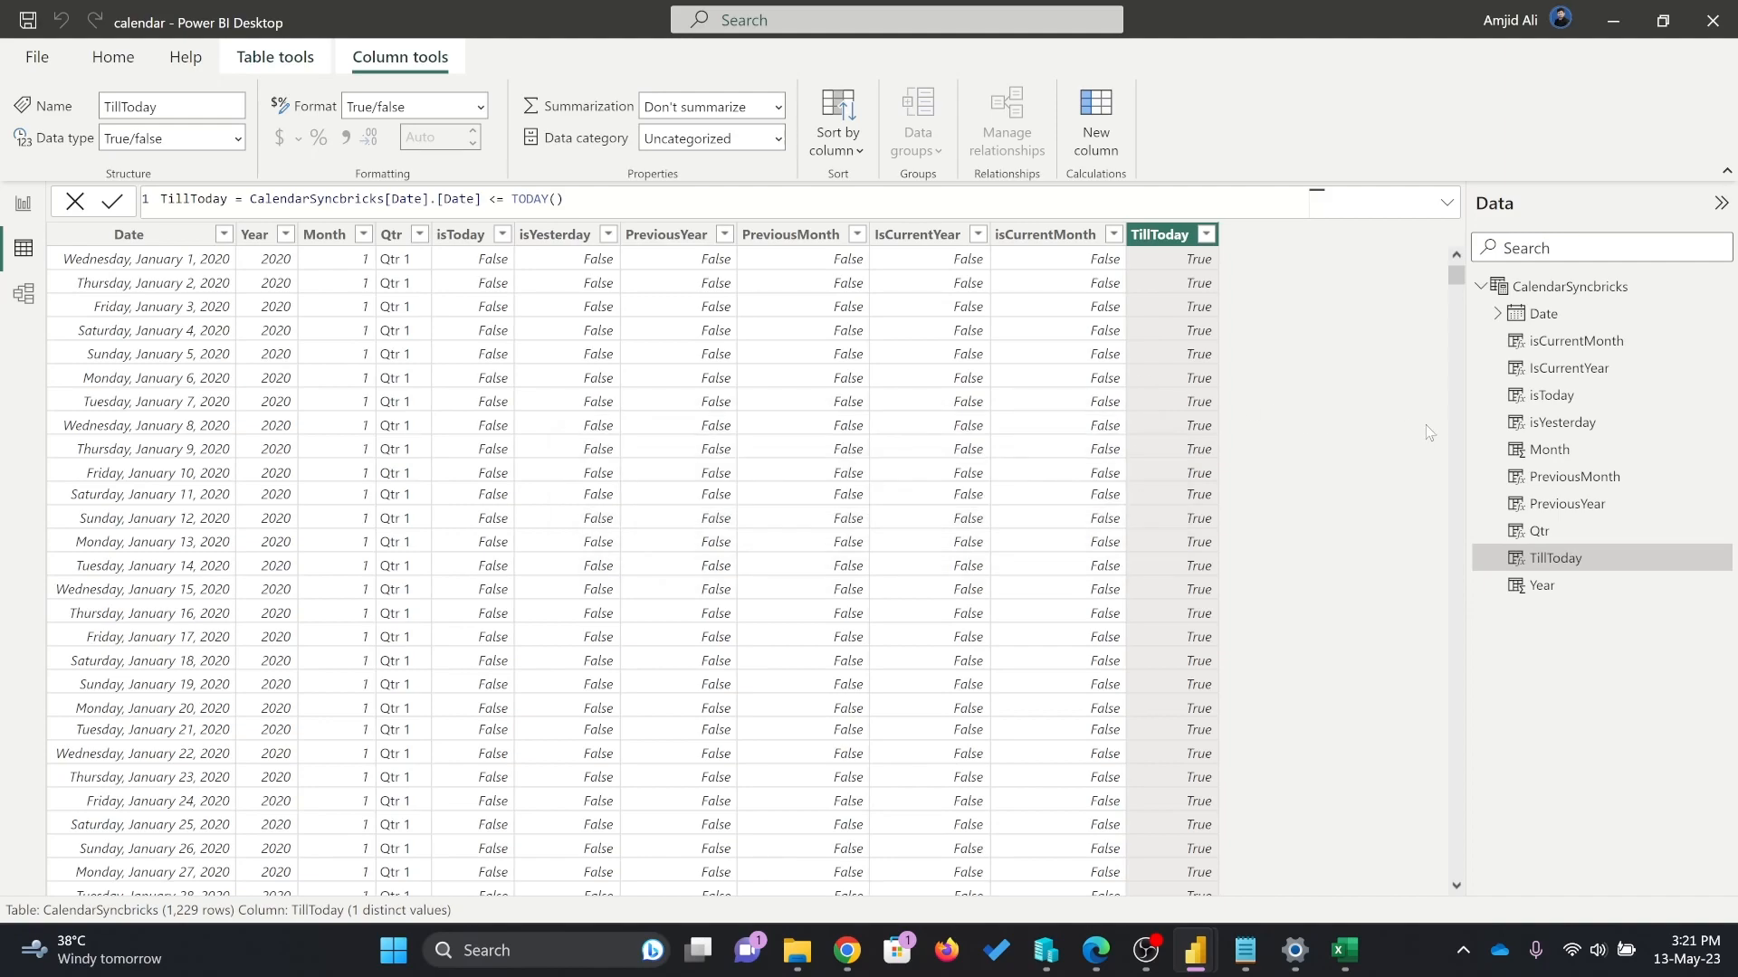
mouse_move(1456, 276)
mouse_down()
mouse_move(1409, 899)
mouse_move(1491, 710)
mouse_move(1495, 269)
mouse_move(1453, 274)
mouse_up()
Add a new calculated column to the CalendarSyncbricks table and name it TillYesterday.
right_click(1147, 237)
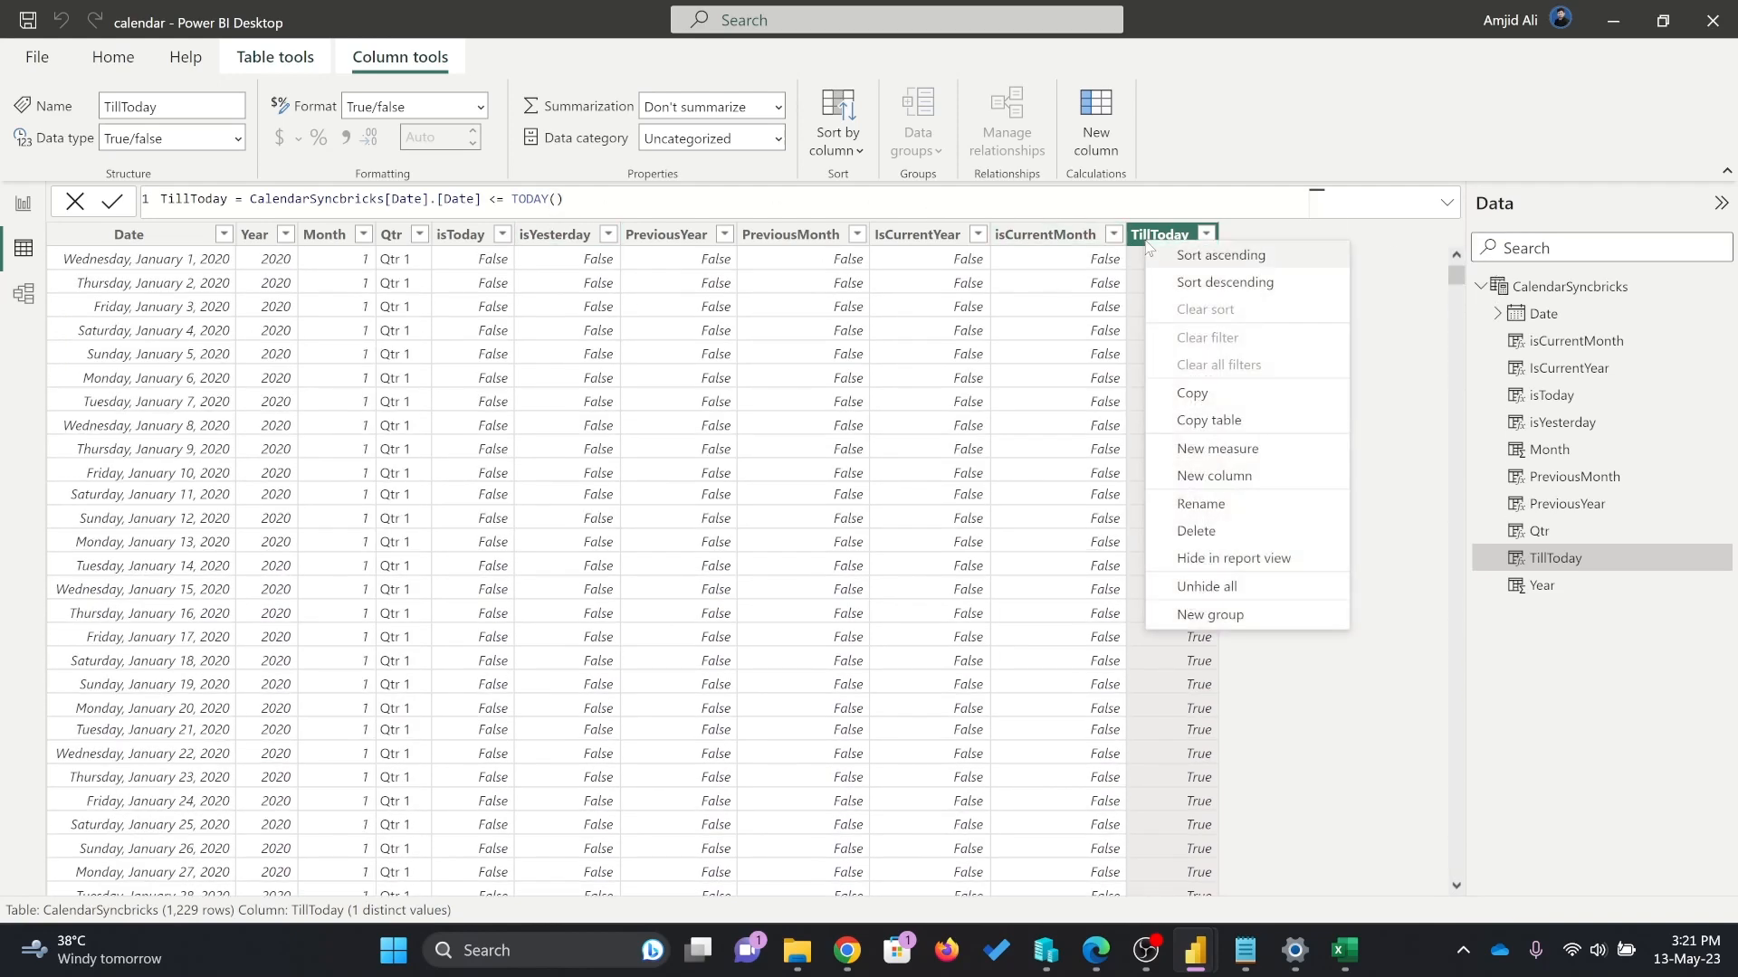
click(1191, 478)
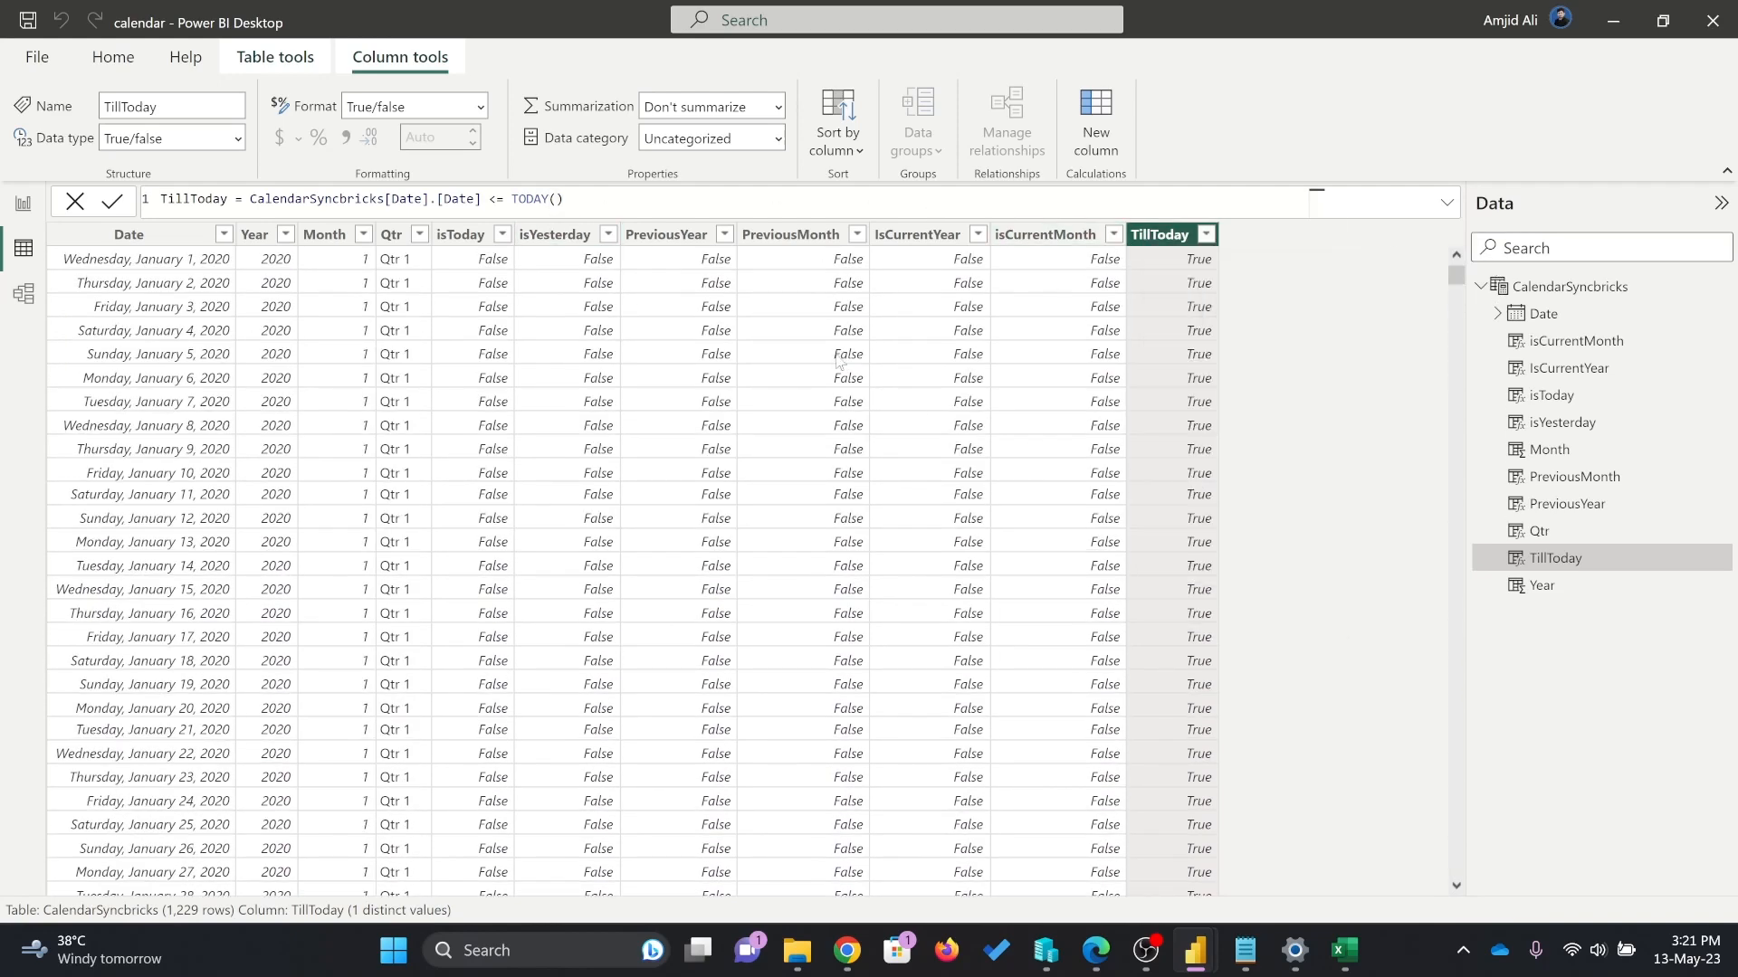
click(227, 200)
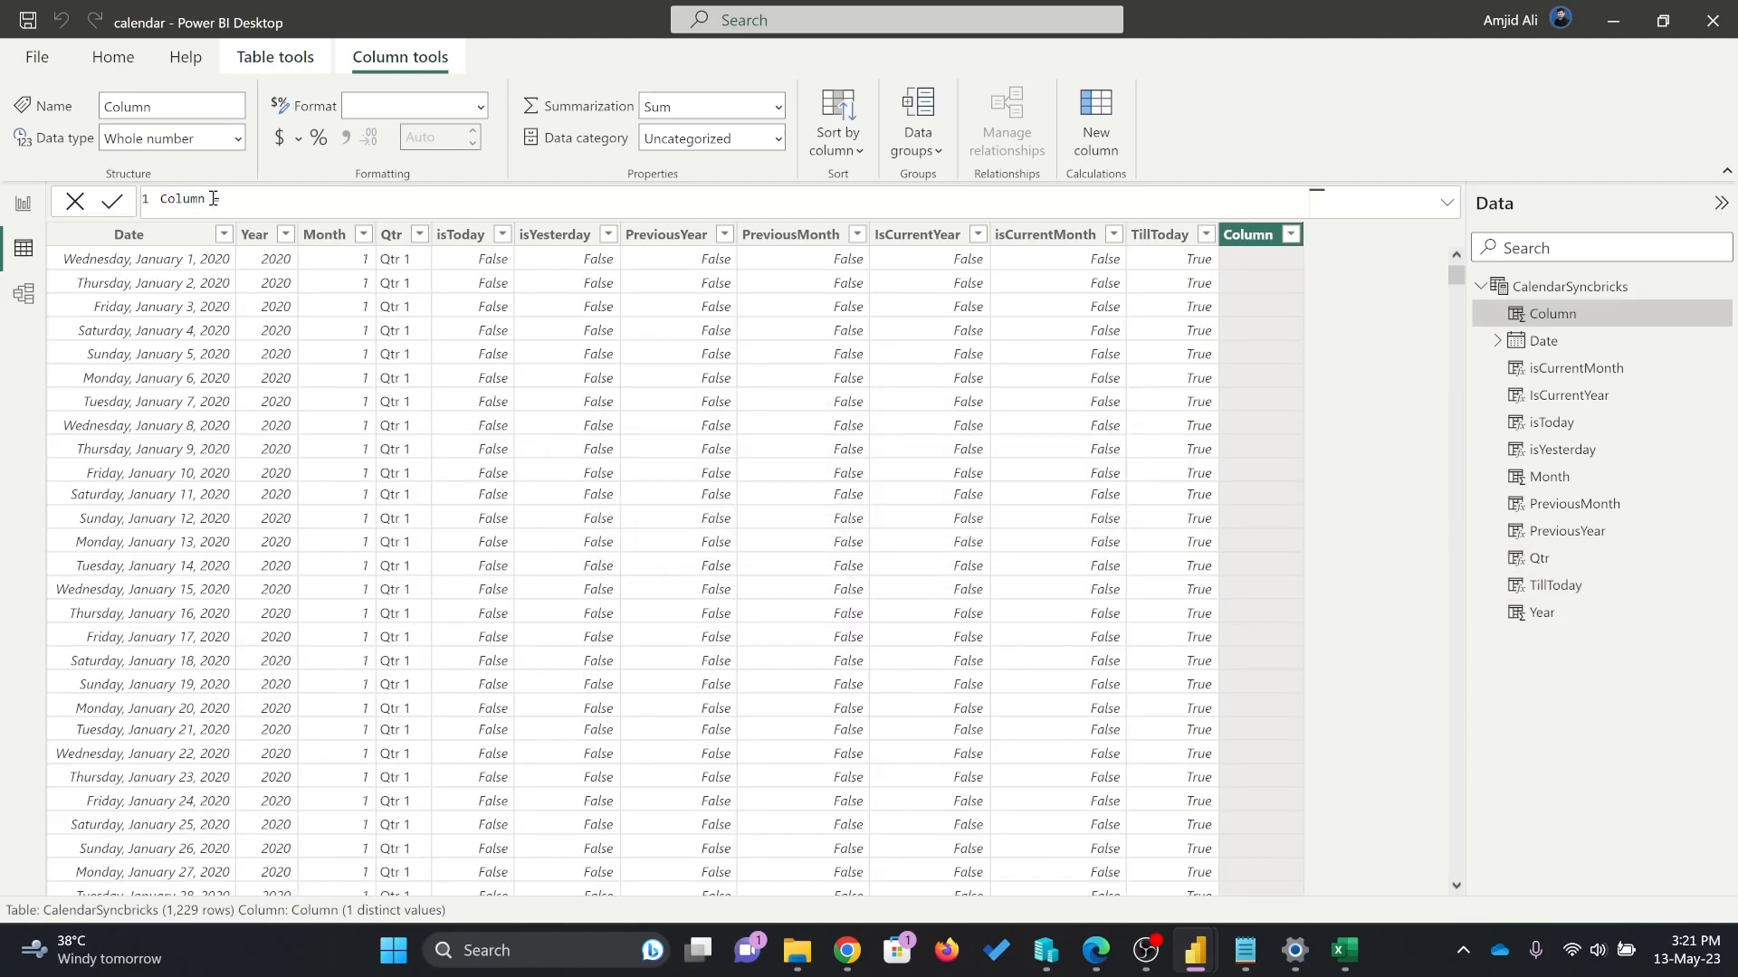
drag(213, 200, 162, 202)
text(z)
key(BackSpace)
text(TillYesterday=da)
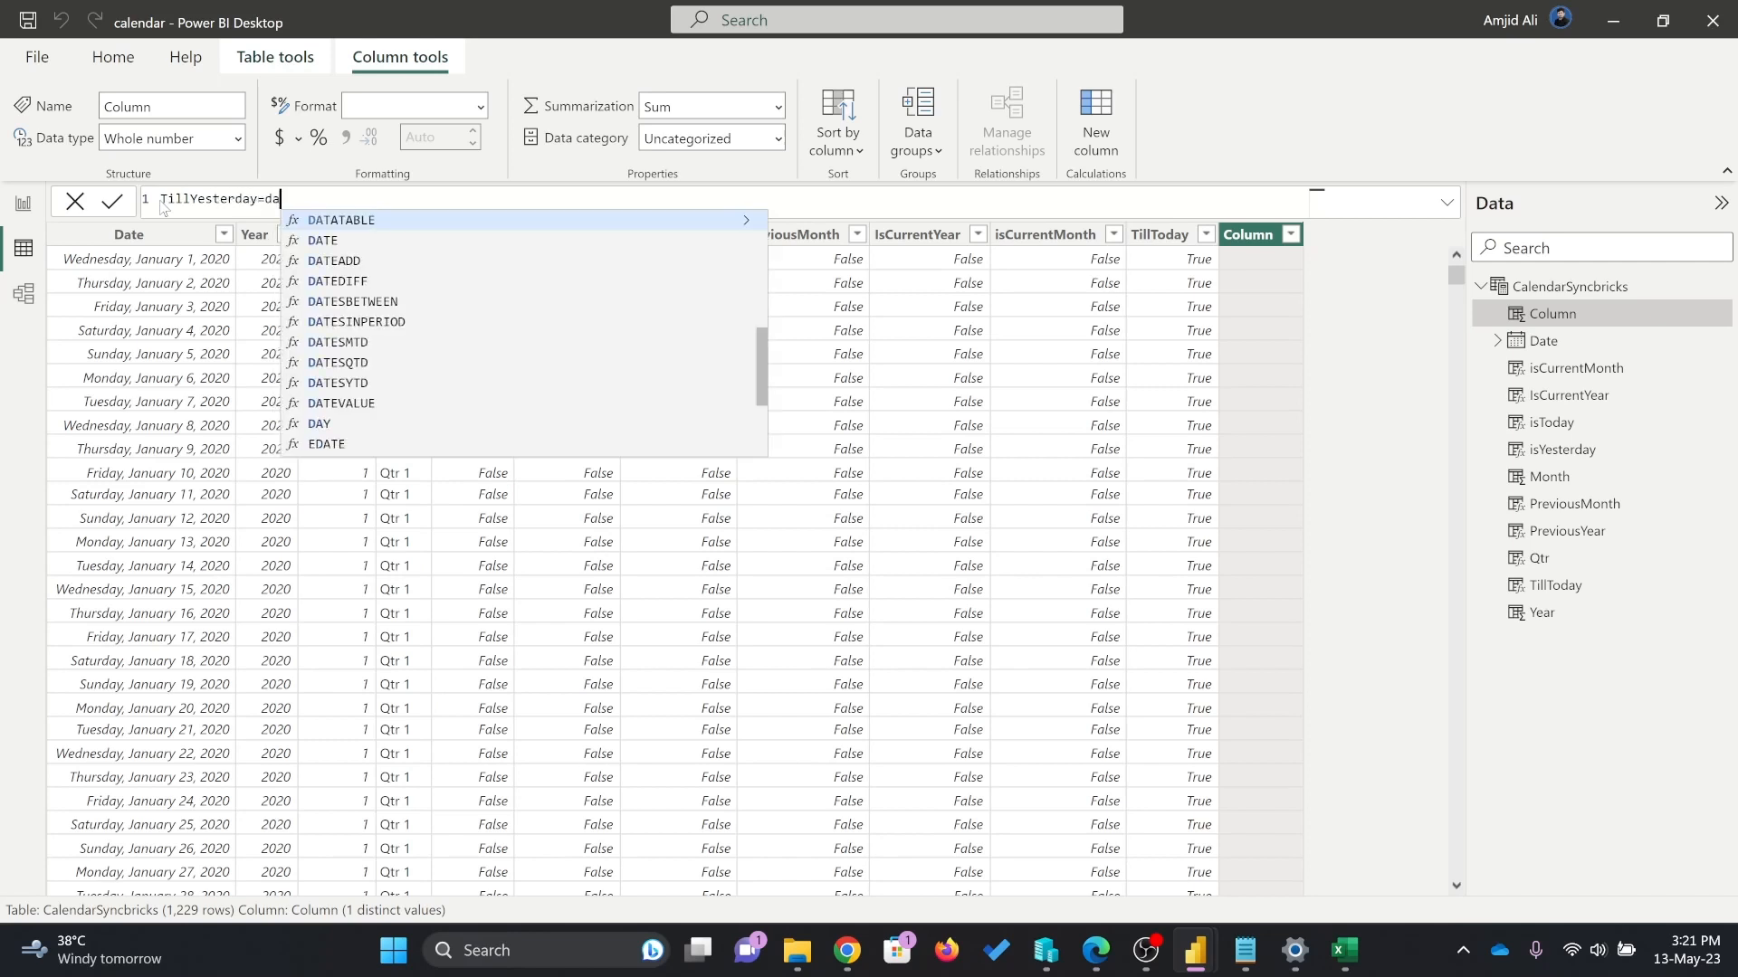
key(Delete)
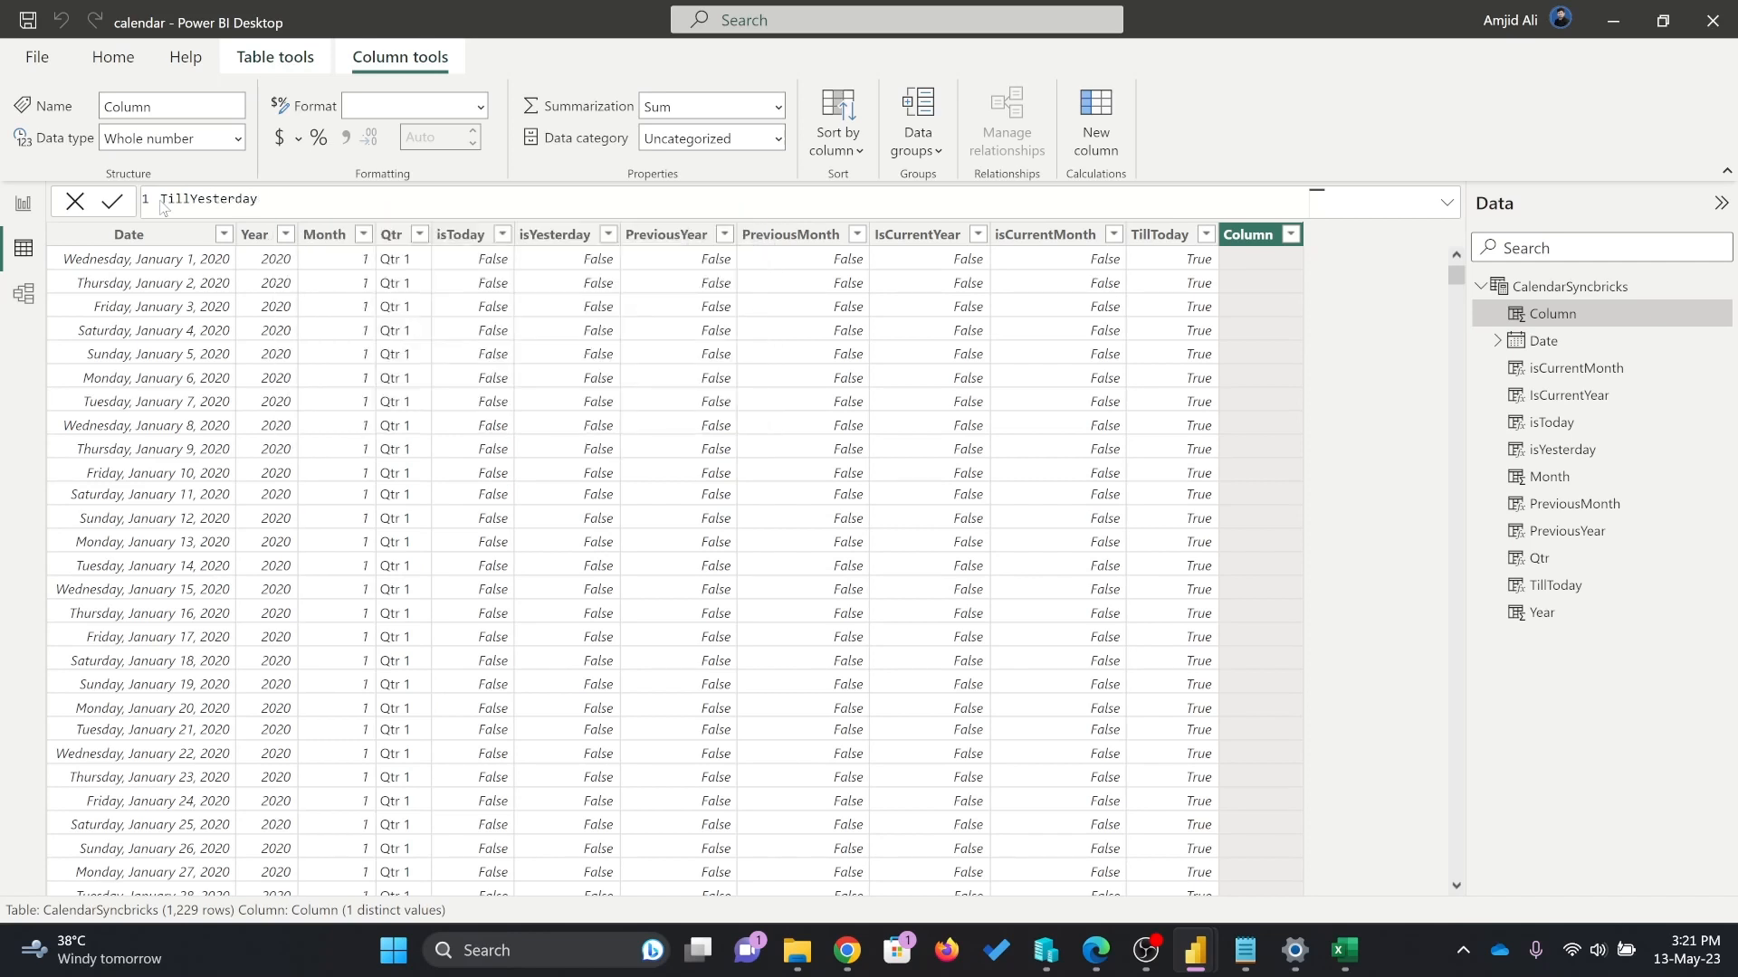
Define TillYesterday as CalendarSyncbricks[Date].[Date] < TODAY(), commit the formula, and check its values down to the last date.
text(= cale)
key(Down)
key(Down)
key(Down)
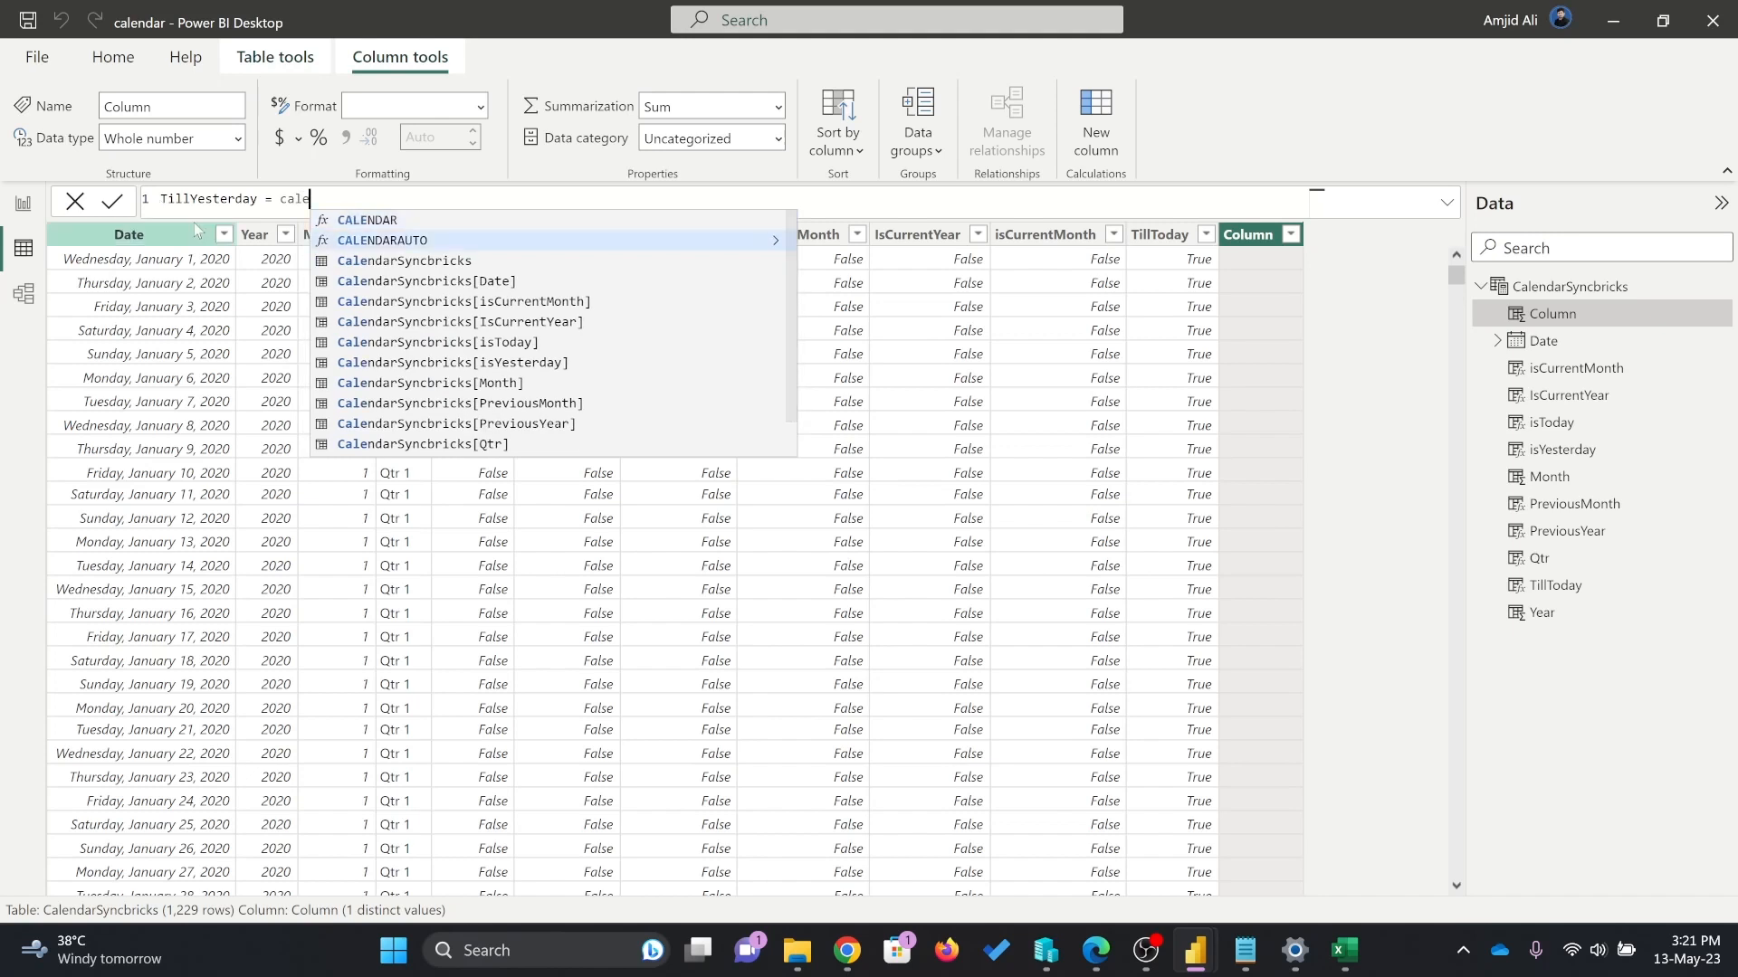
key(Tab)
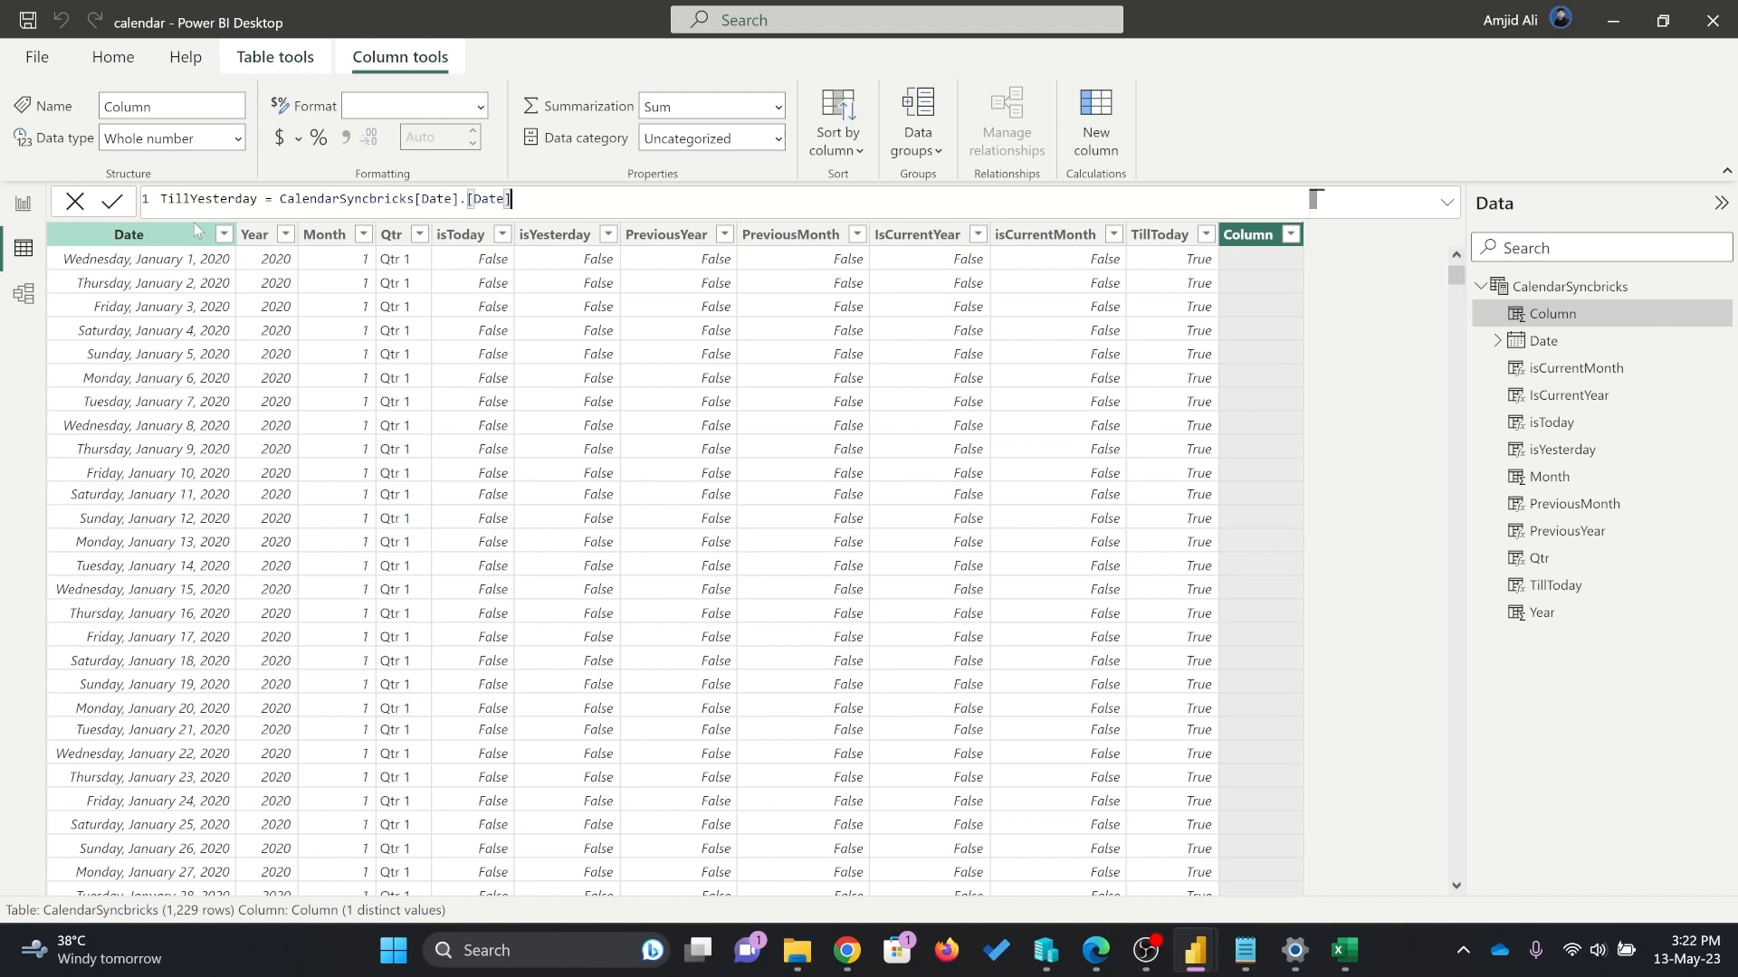
text(<toda)
key(Tab)
key(Return)
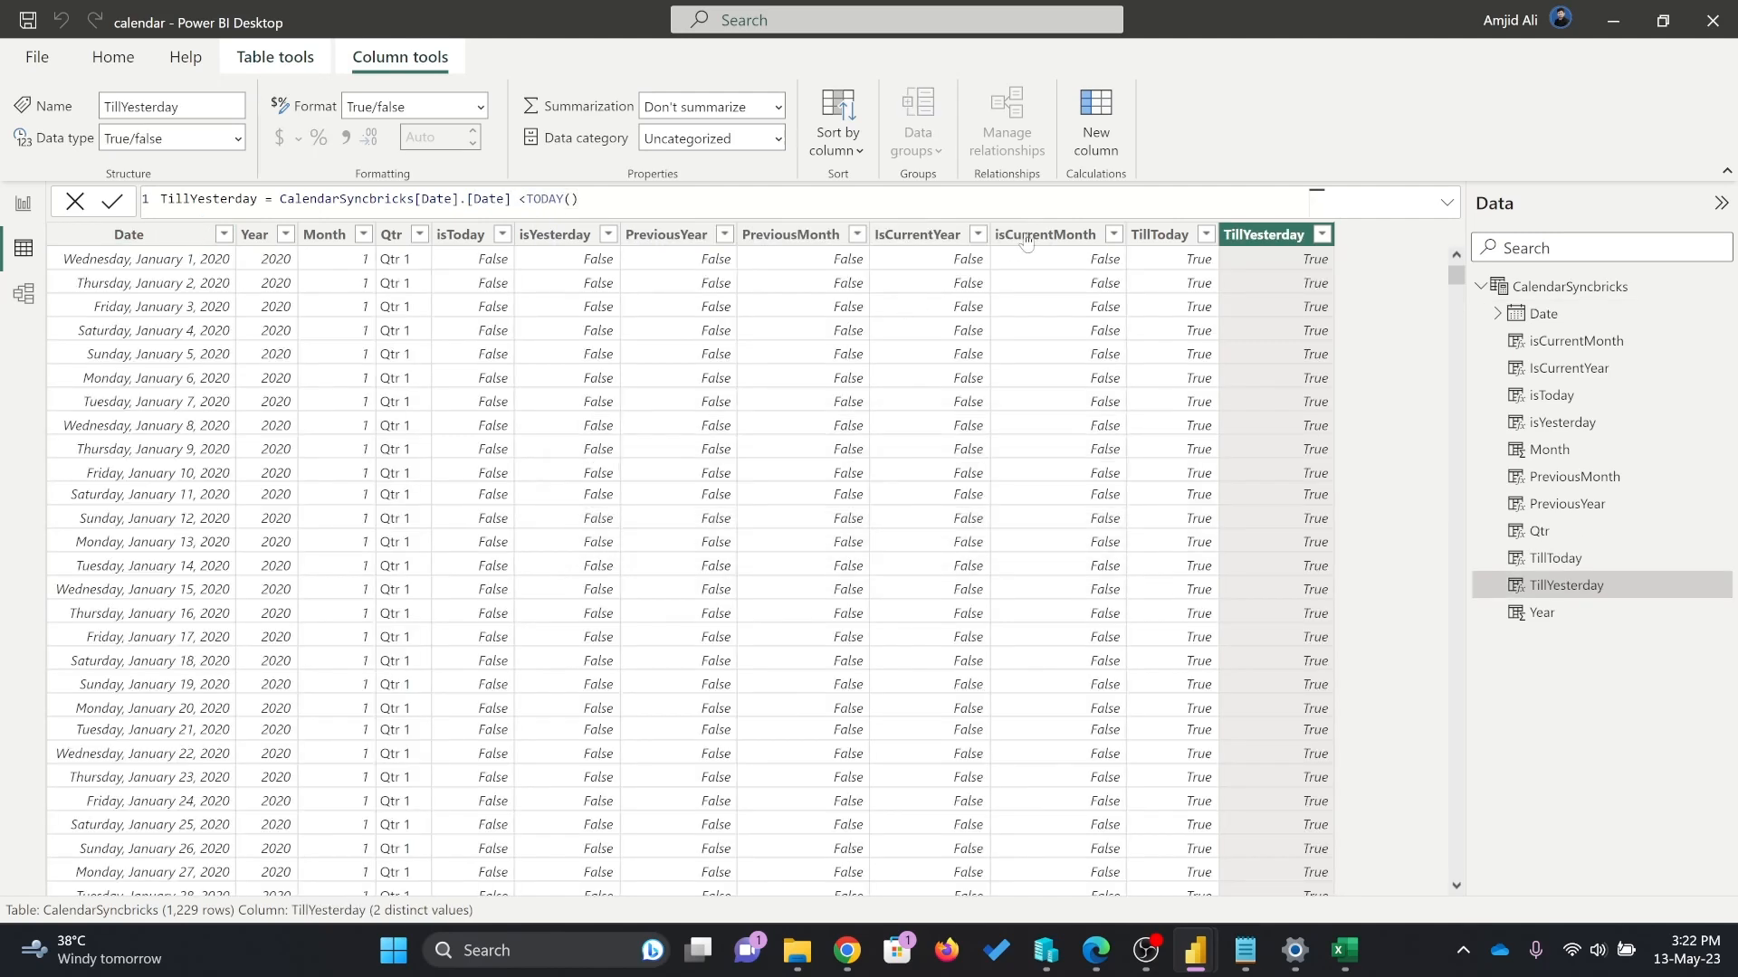
drag(1455, 276, 1473, 916)
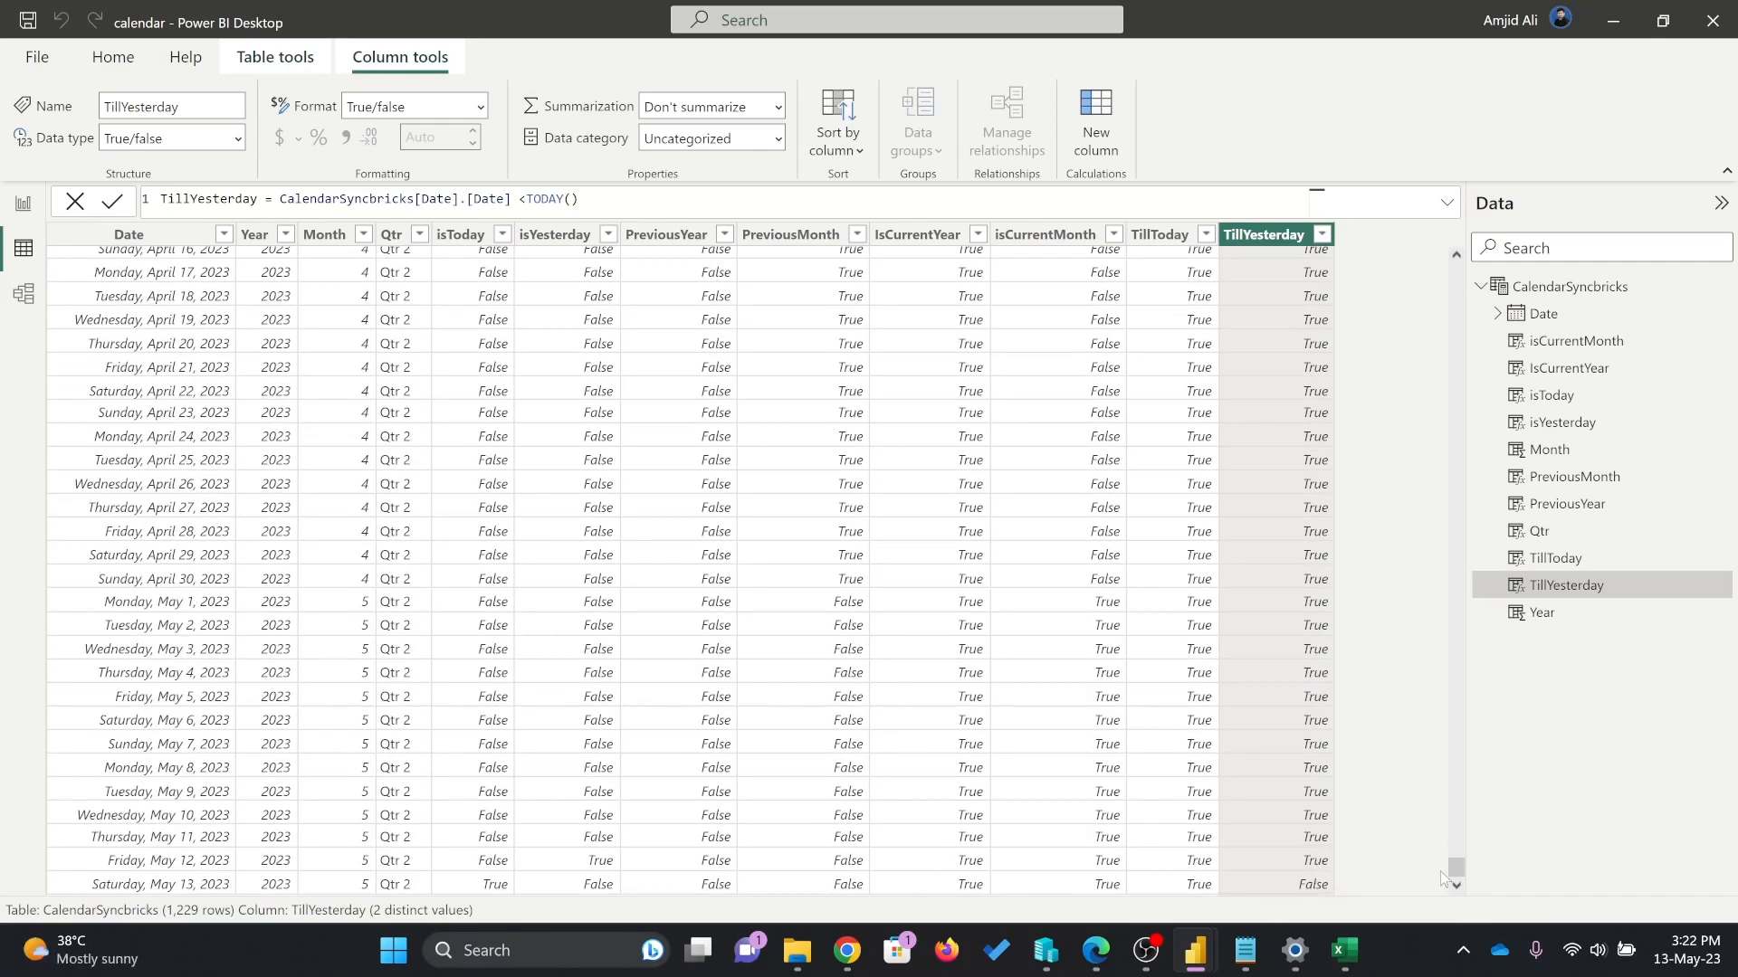
drag(1452, 874, 1513, 245)
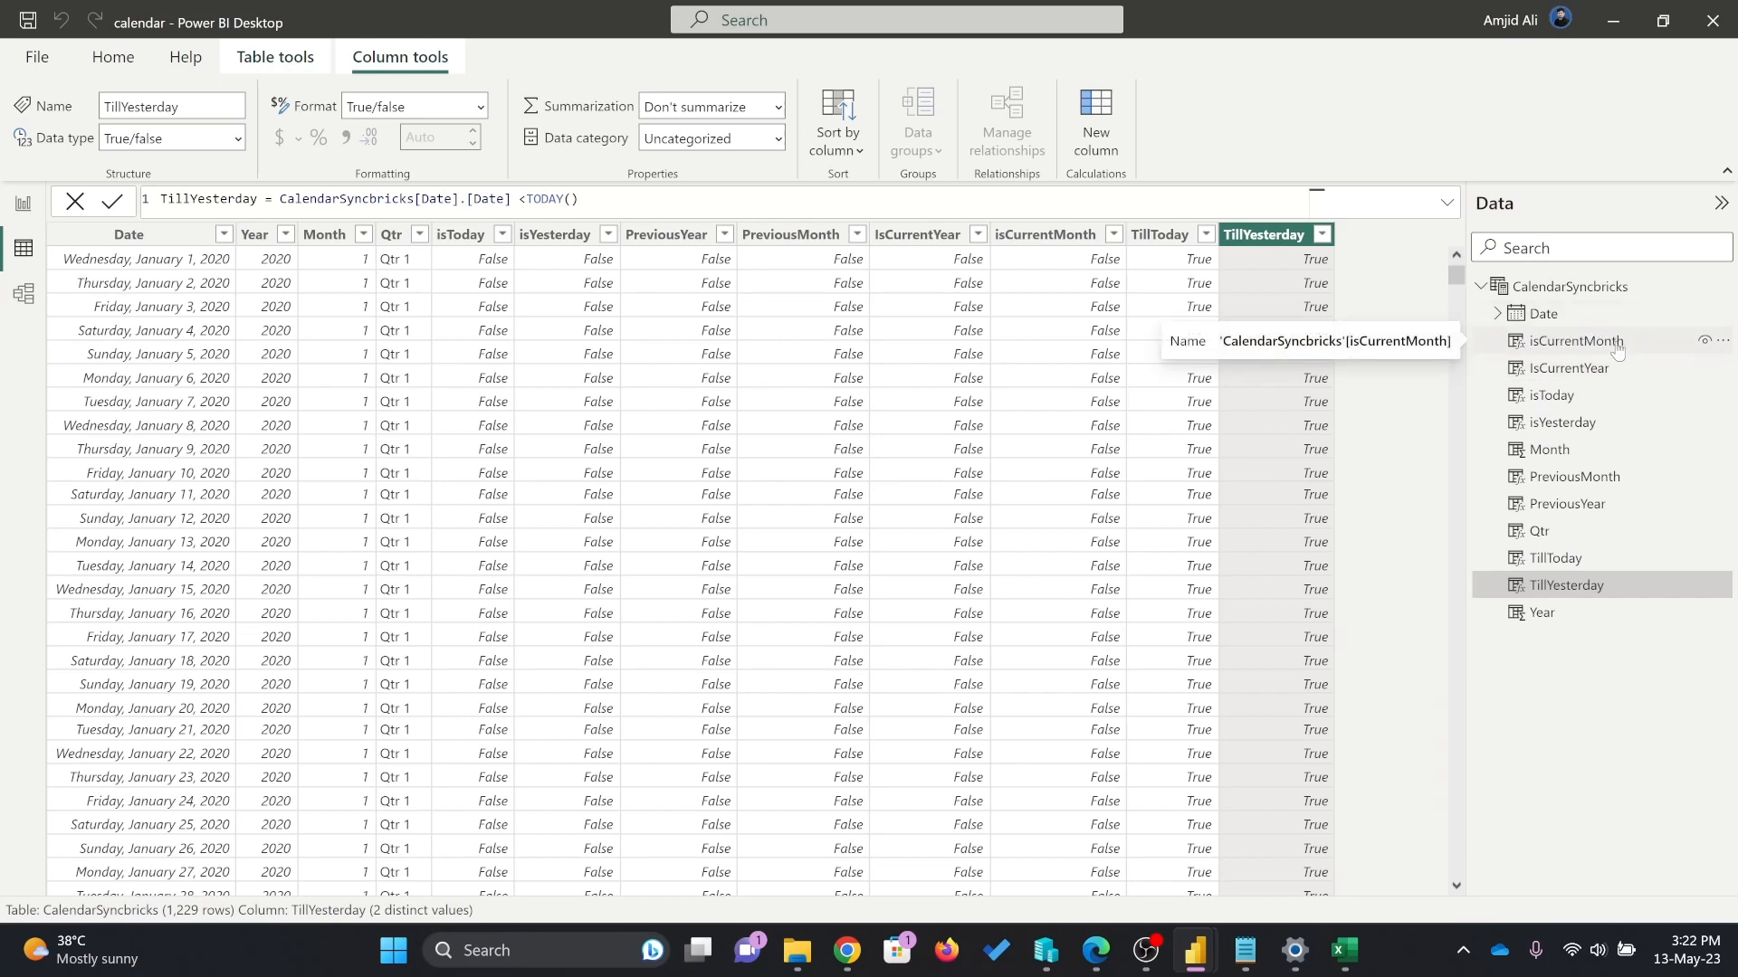
Set the end date in the CalendarSyncbricks table formula to date(year(TODAY()),12,01) and commit it.
click(1545, 290)
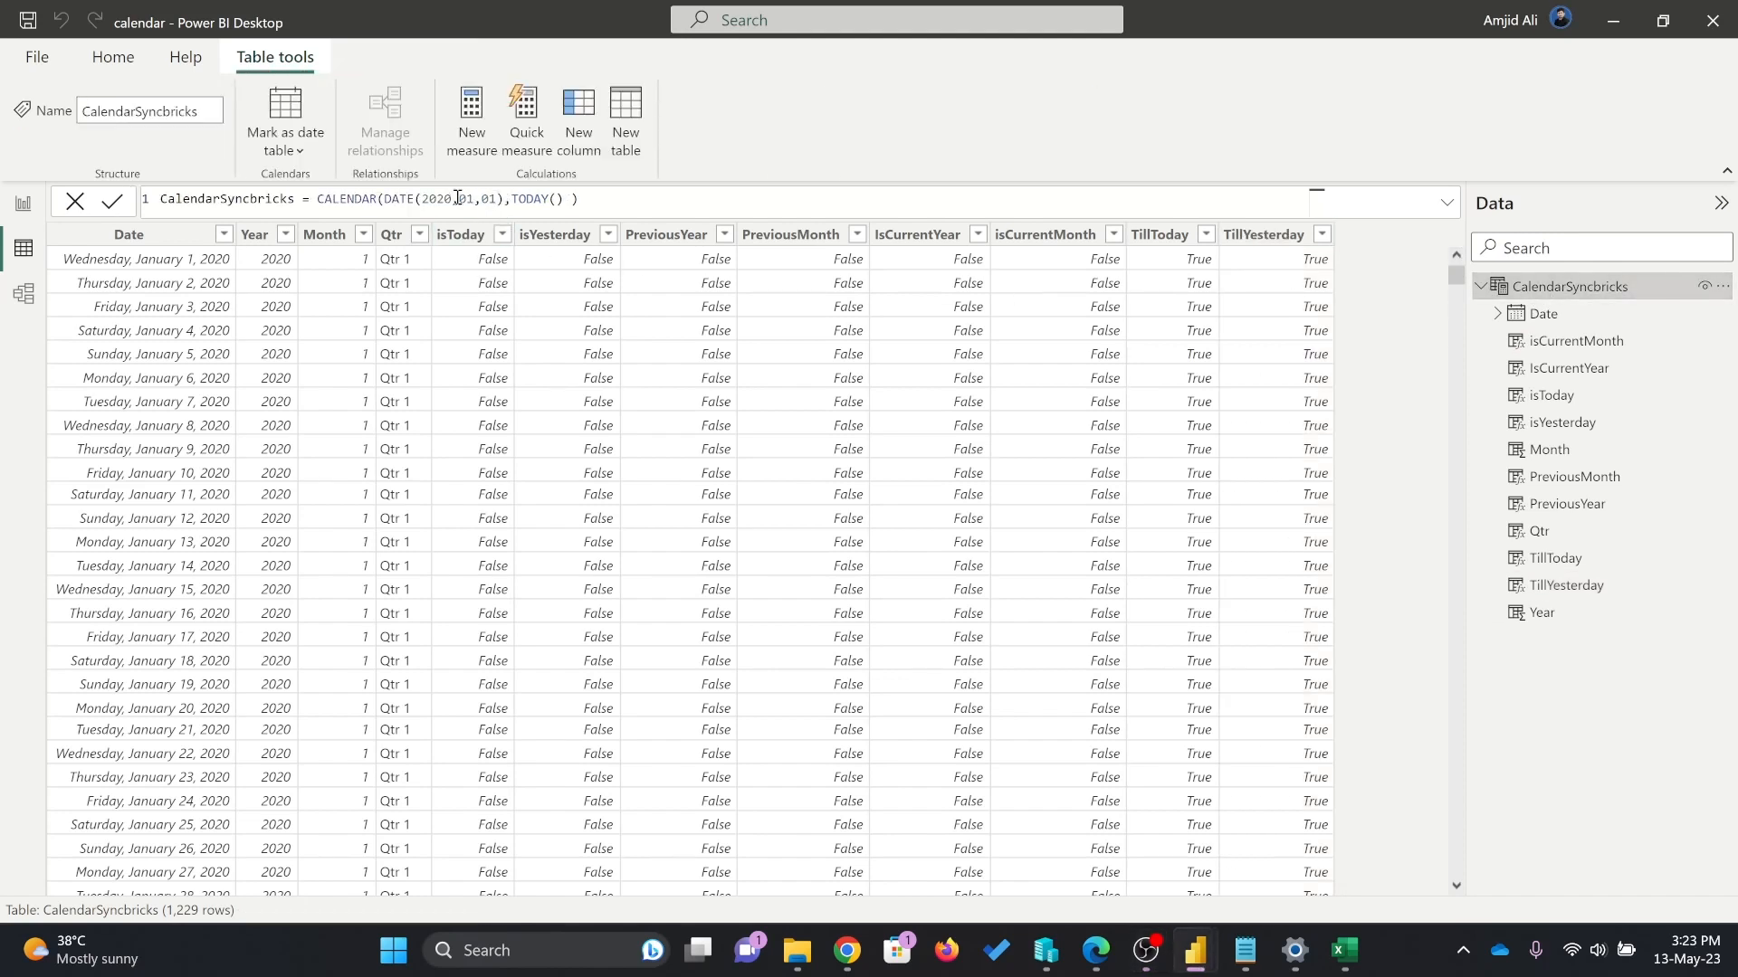
text())
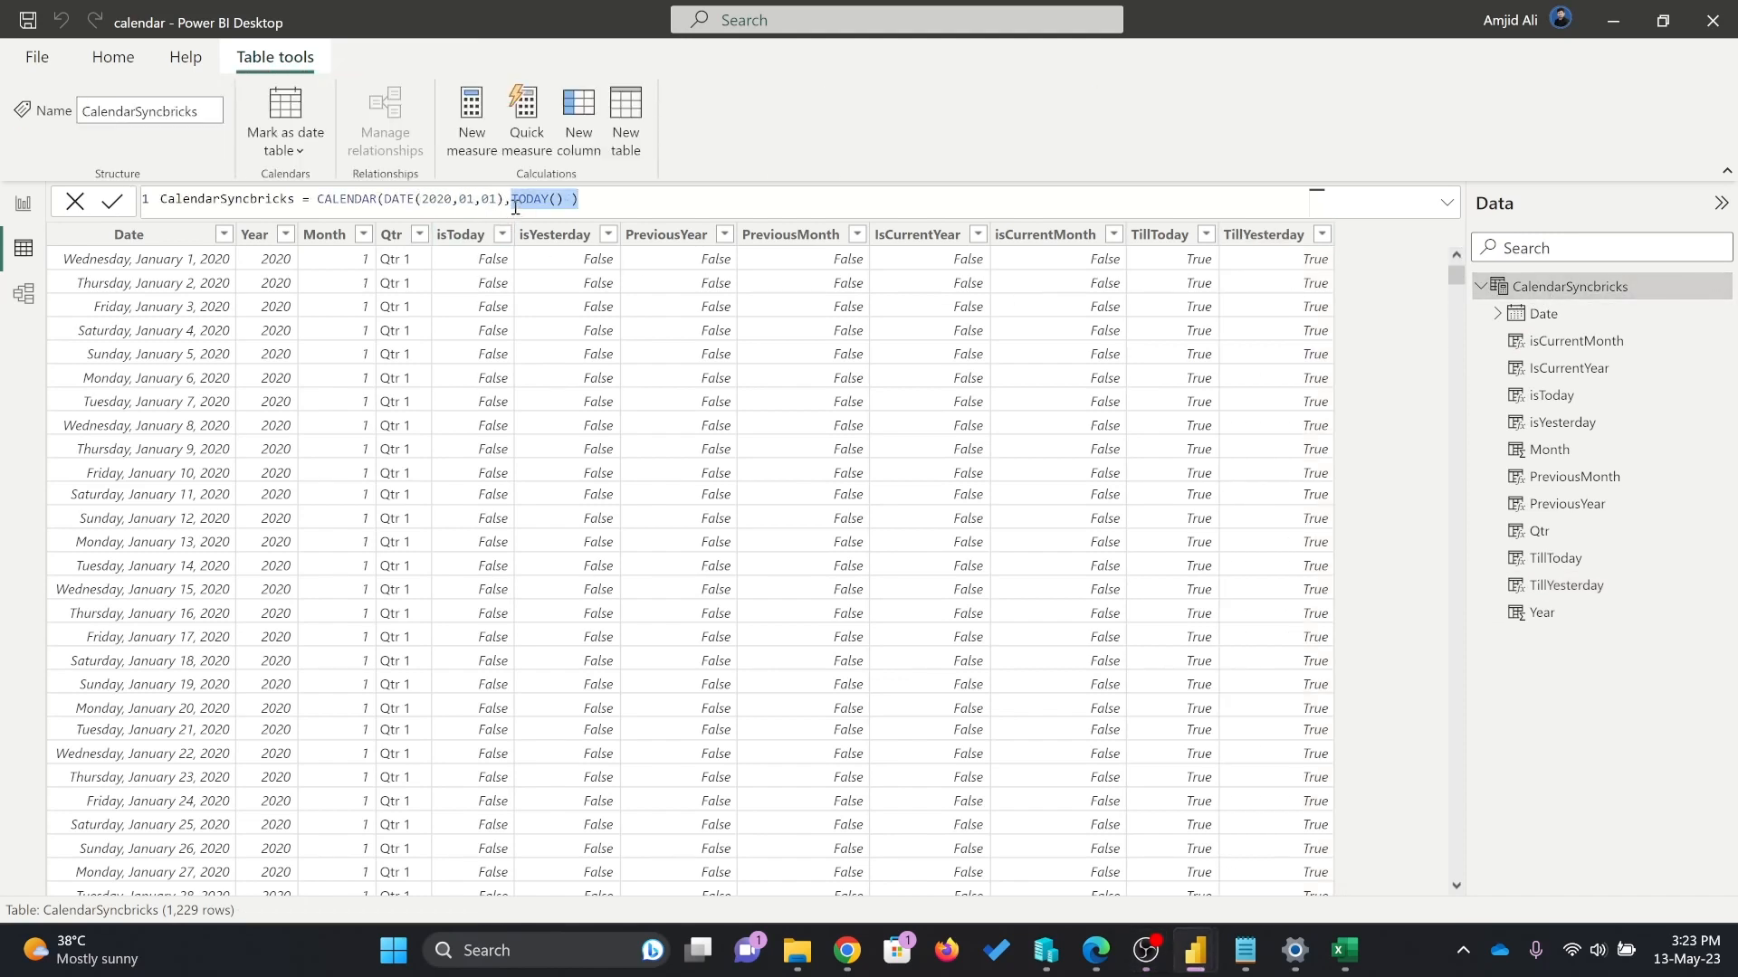
text(da)
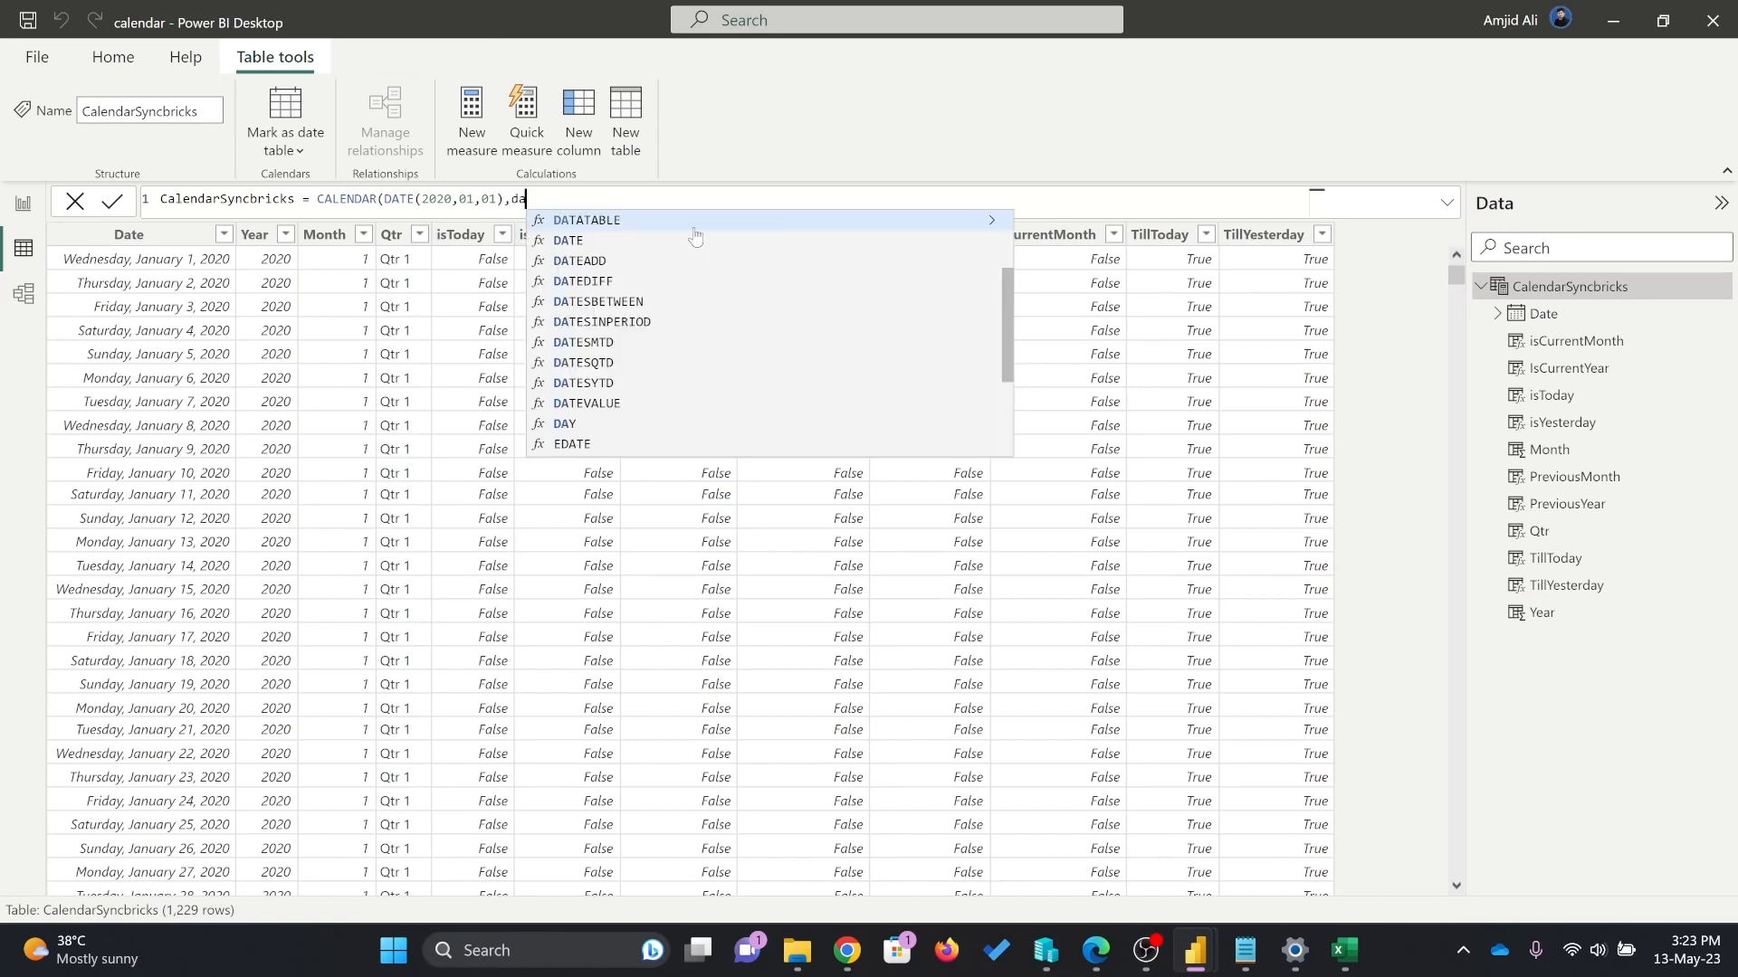
text(te()
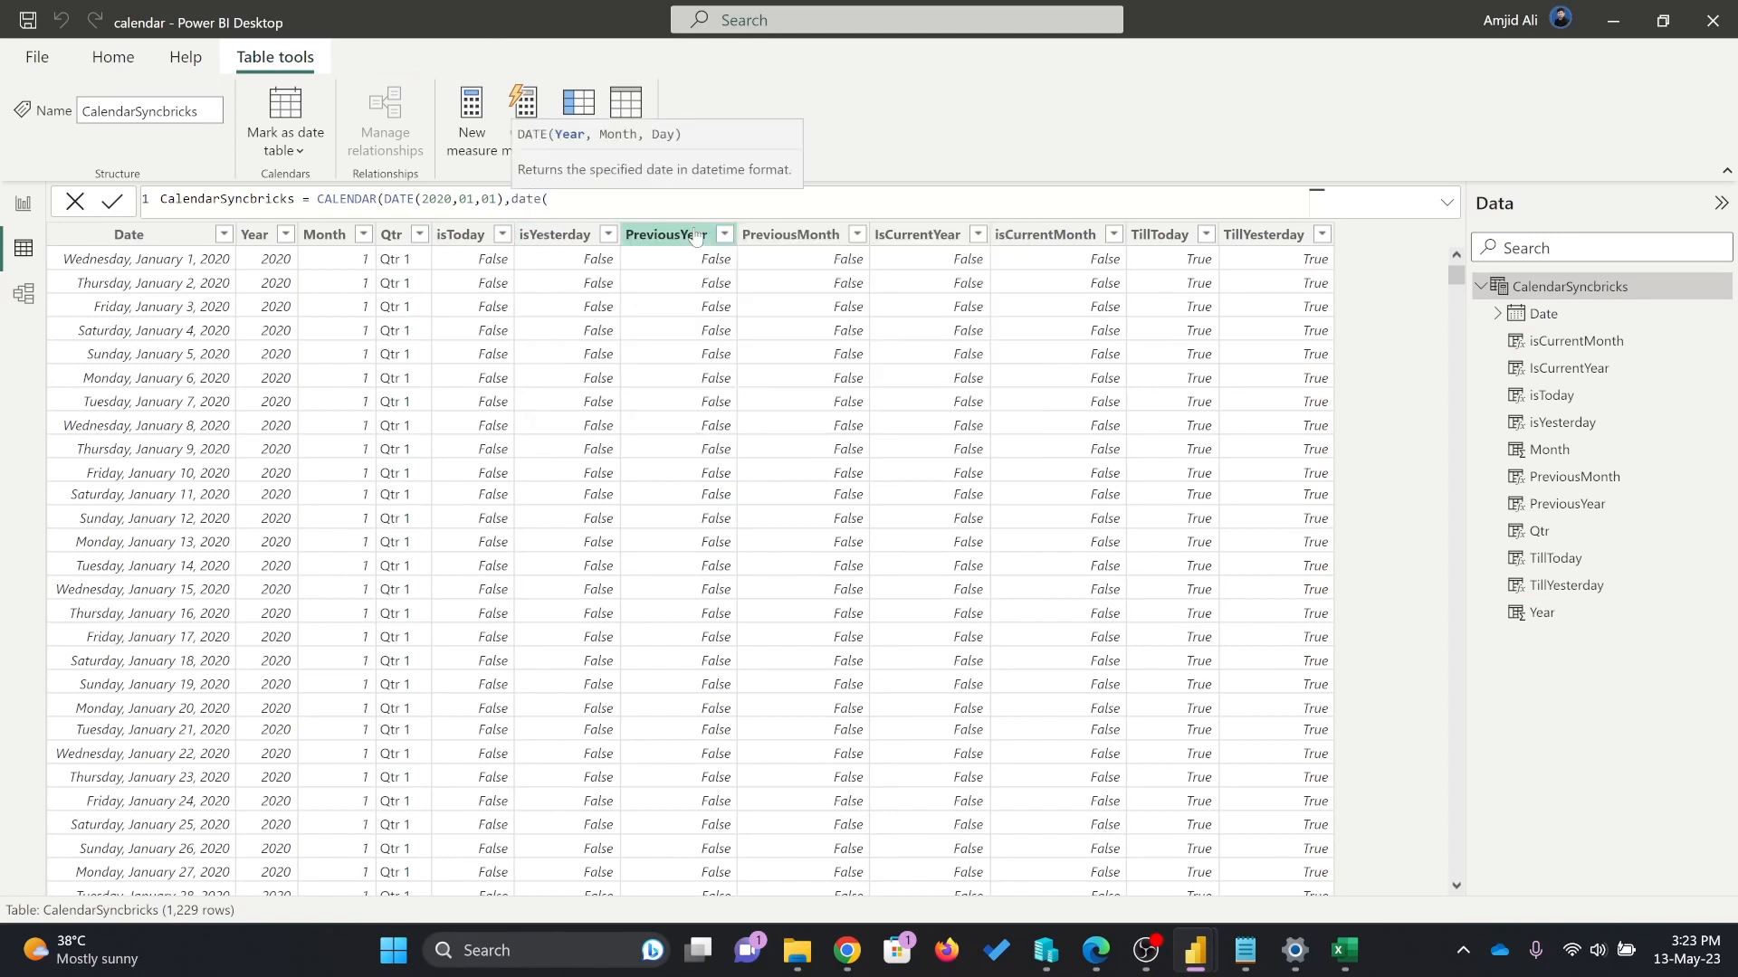
text(yea)
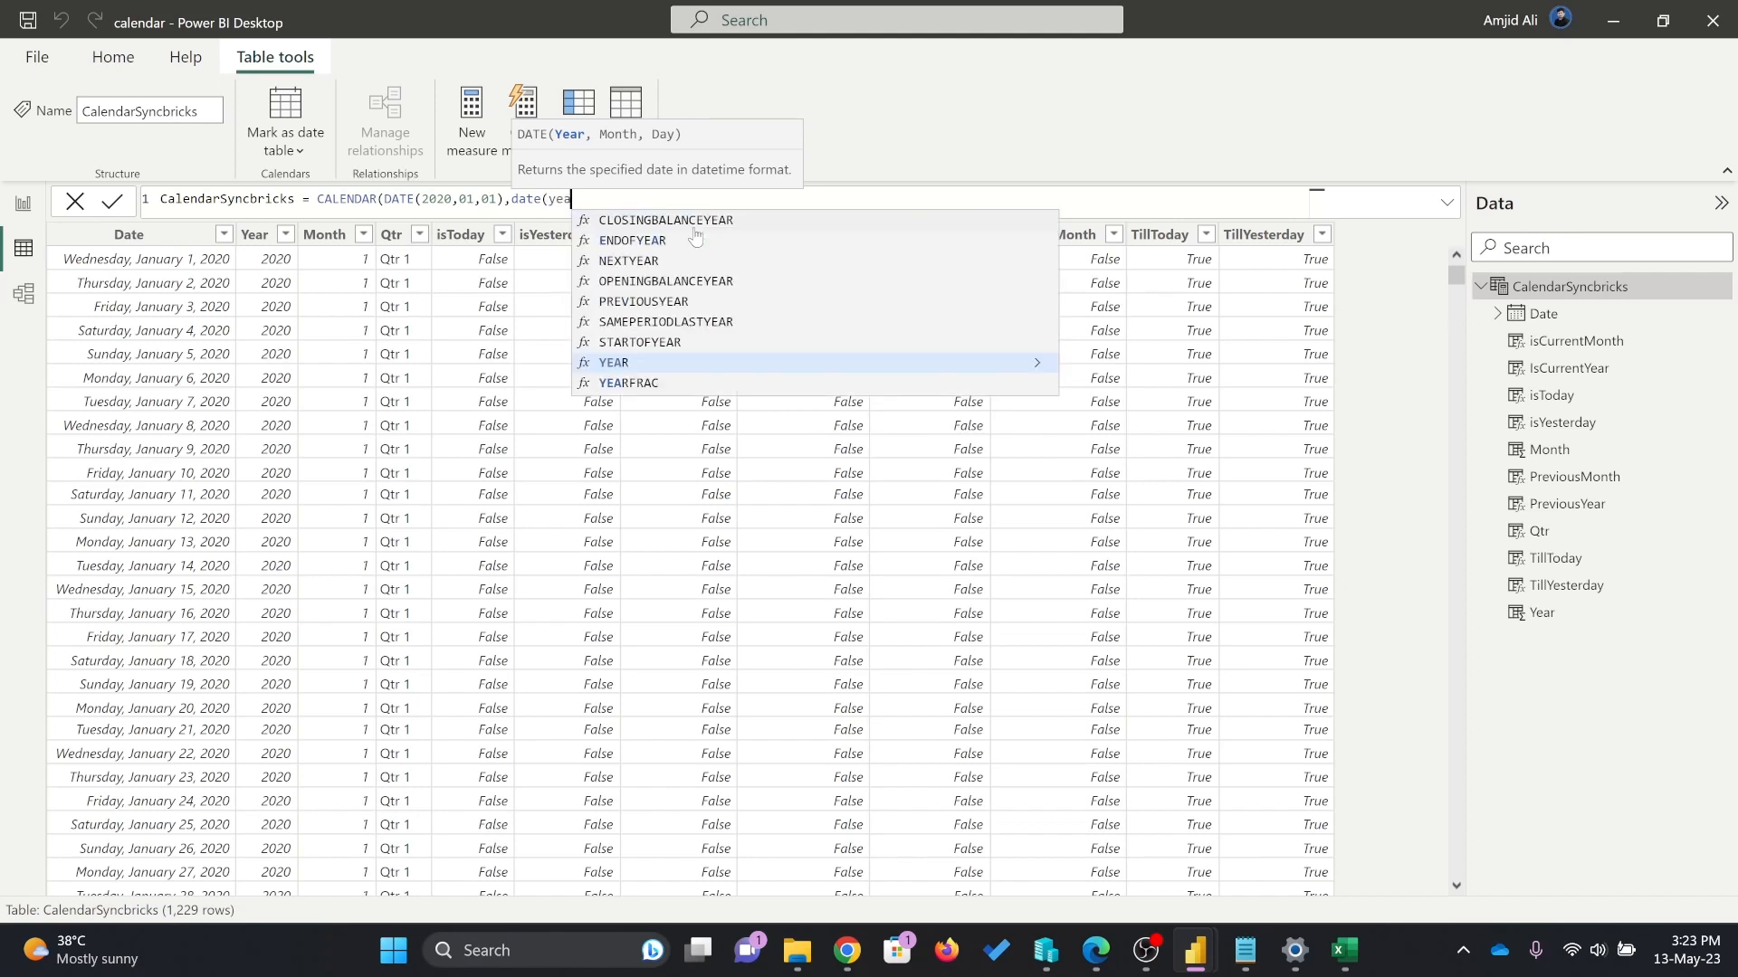
text(r(TODAY())
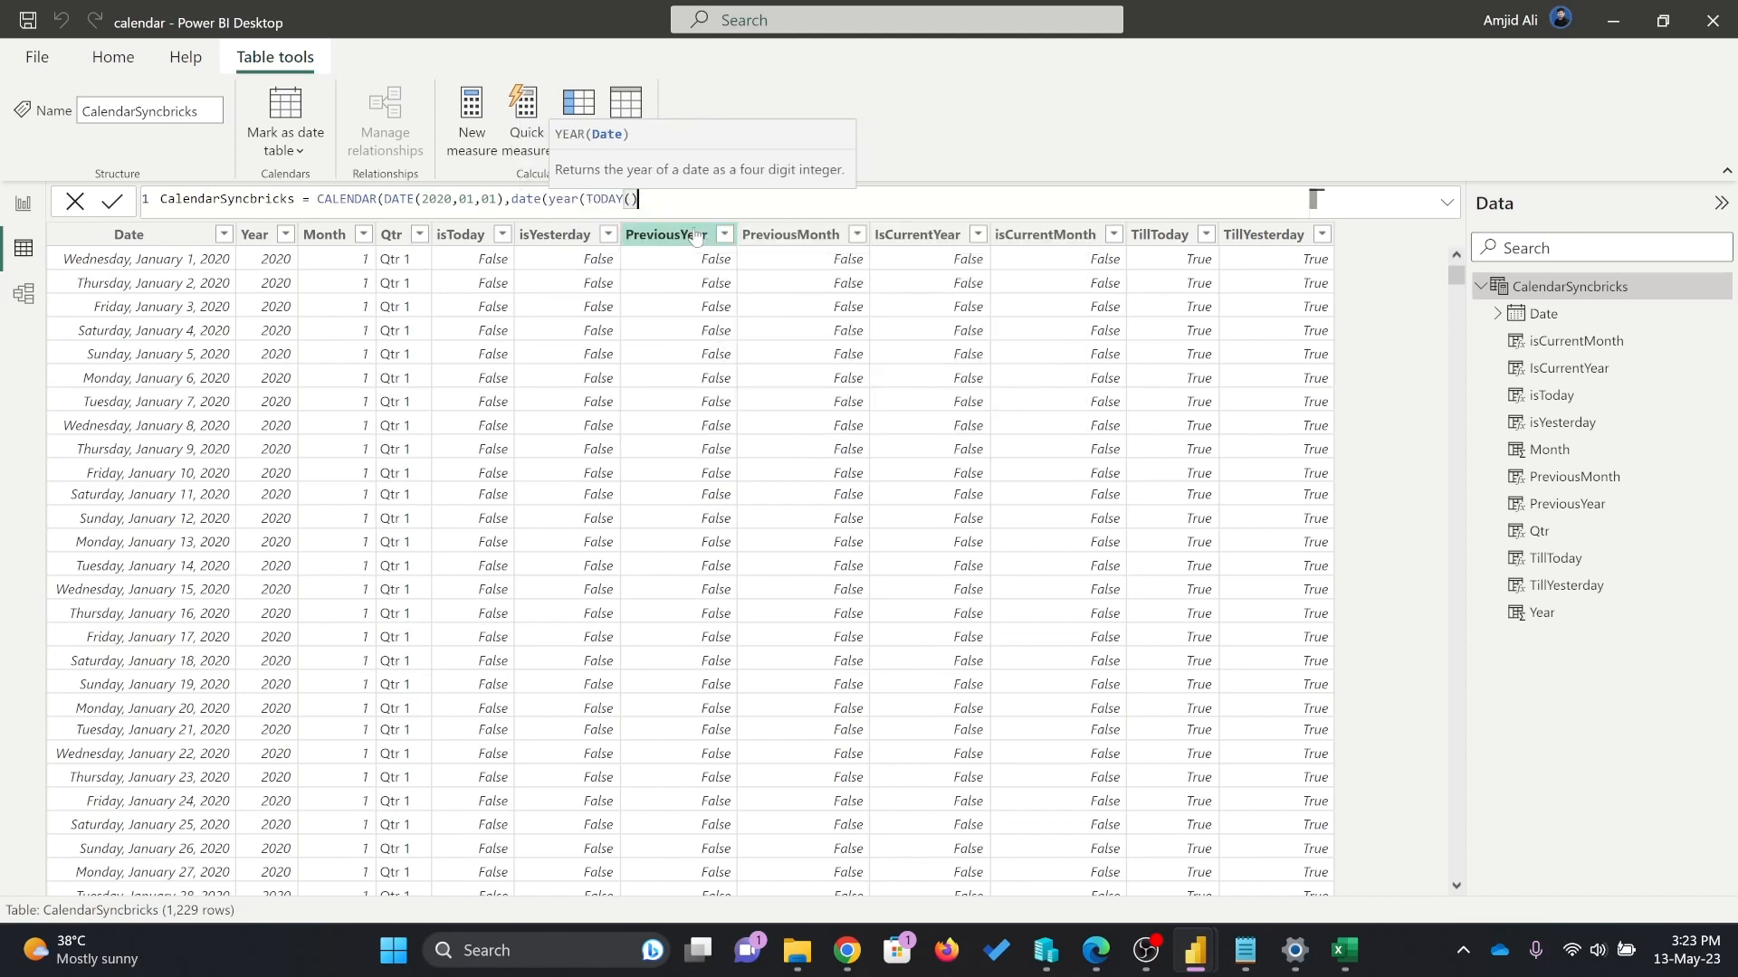
text(),)
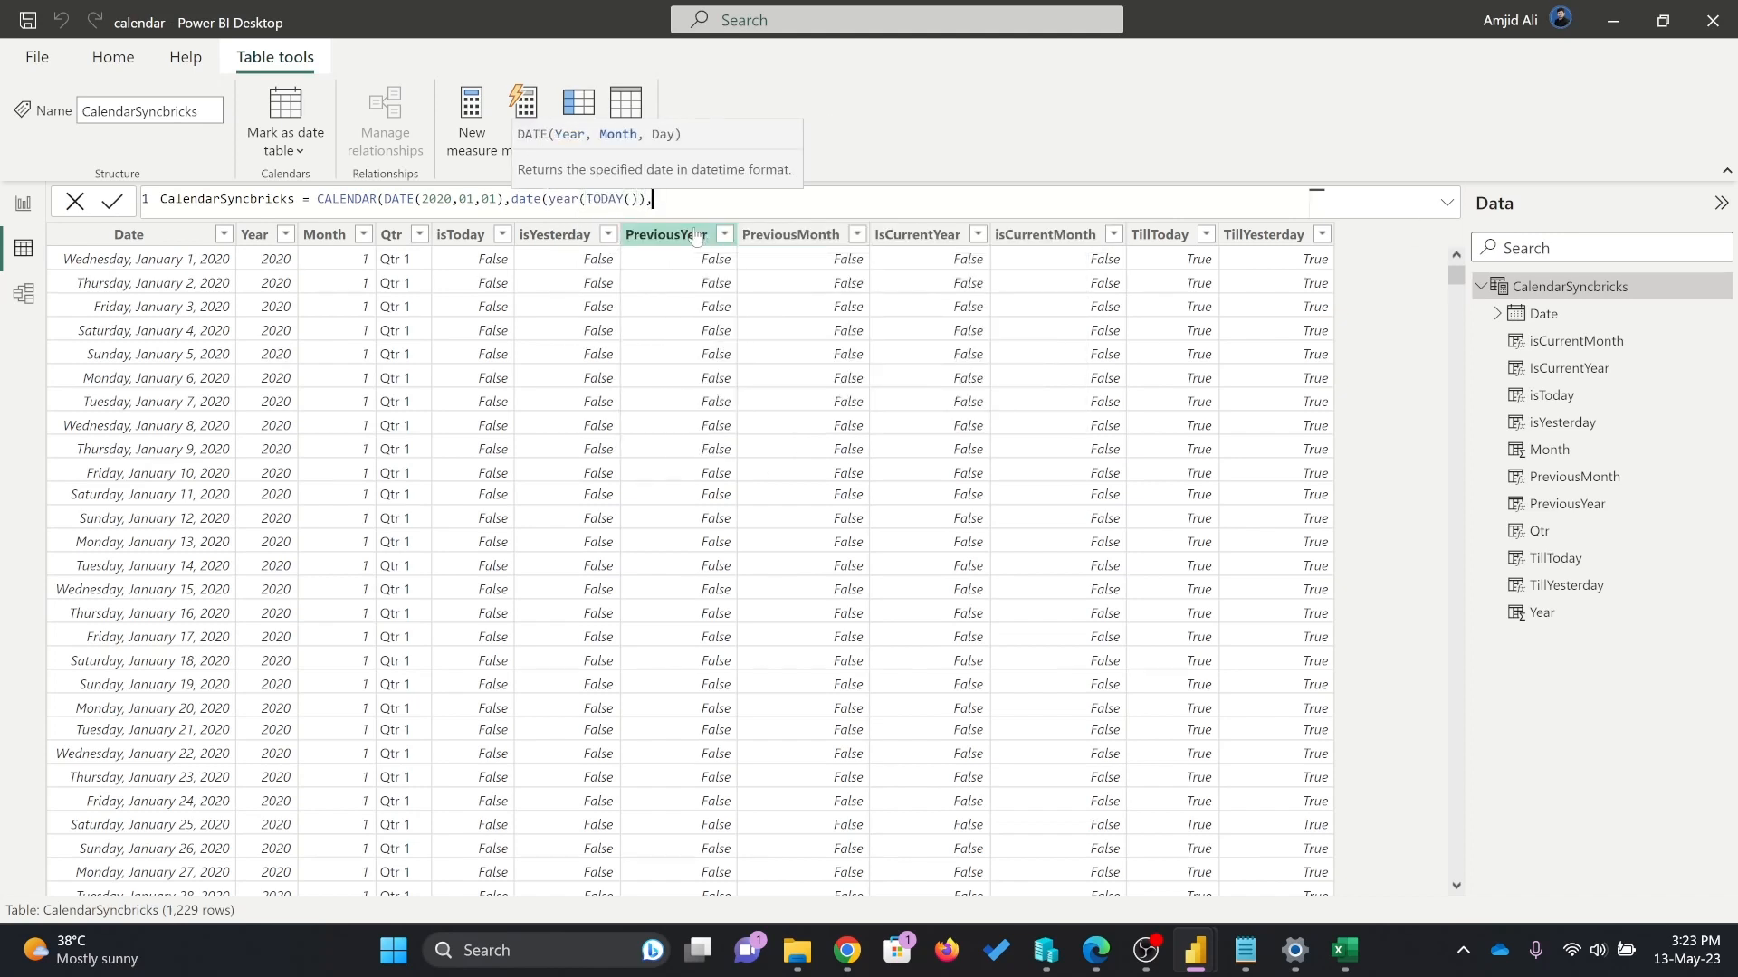
text(m)
key(BackSpace)
text(12,01))
key(Return)
Set the end date in the CalendarSyncbricks table formula to date(year(TODAY()),12,31), commit it, and check the last dates.
key(BackSpace)
key(BackSpace)
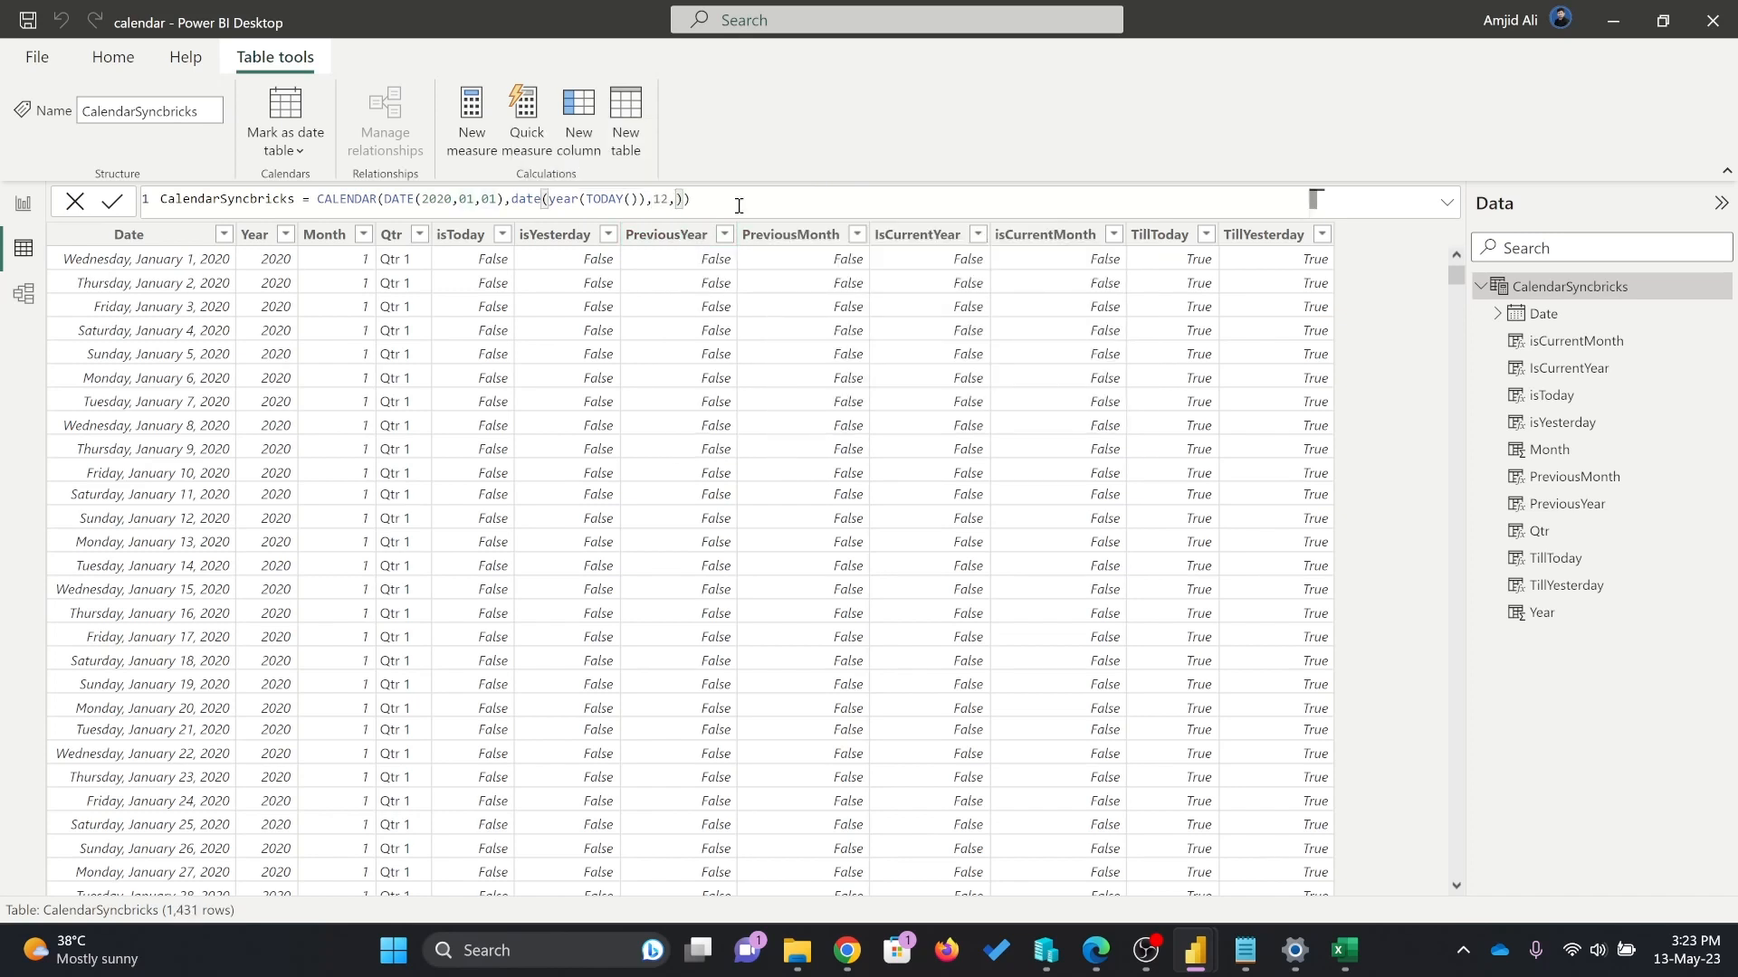
text(31)
key(Return)
drag(1455, 275, 1455, 869)
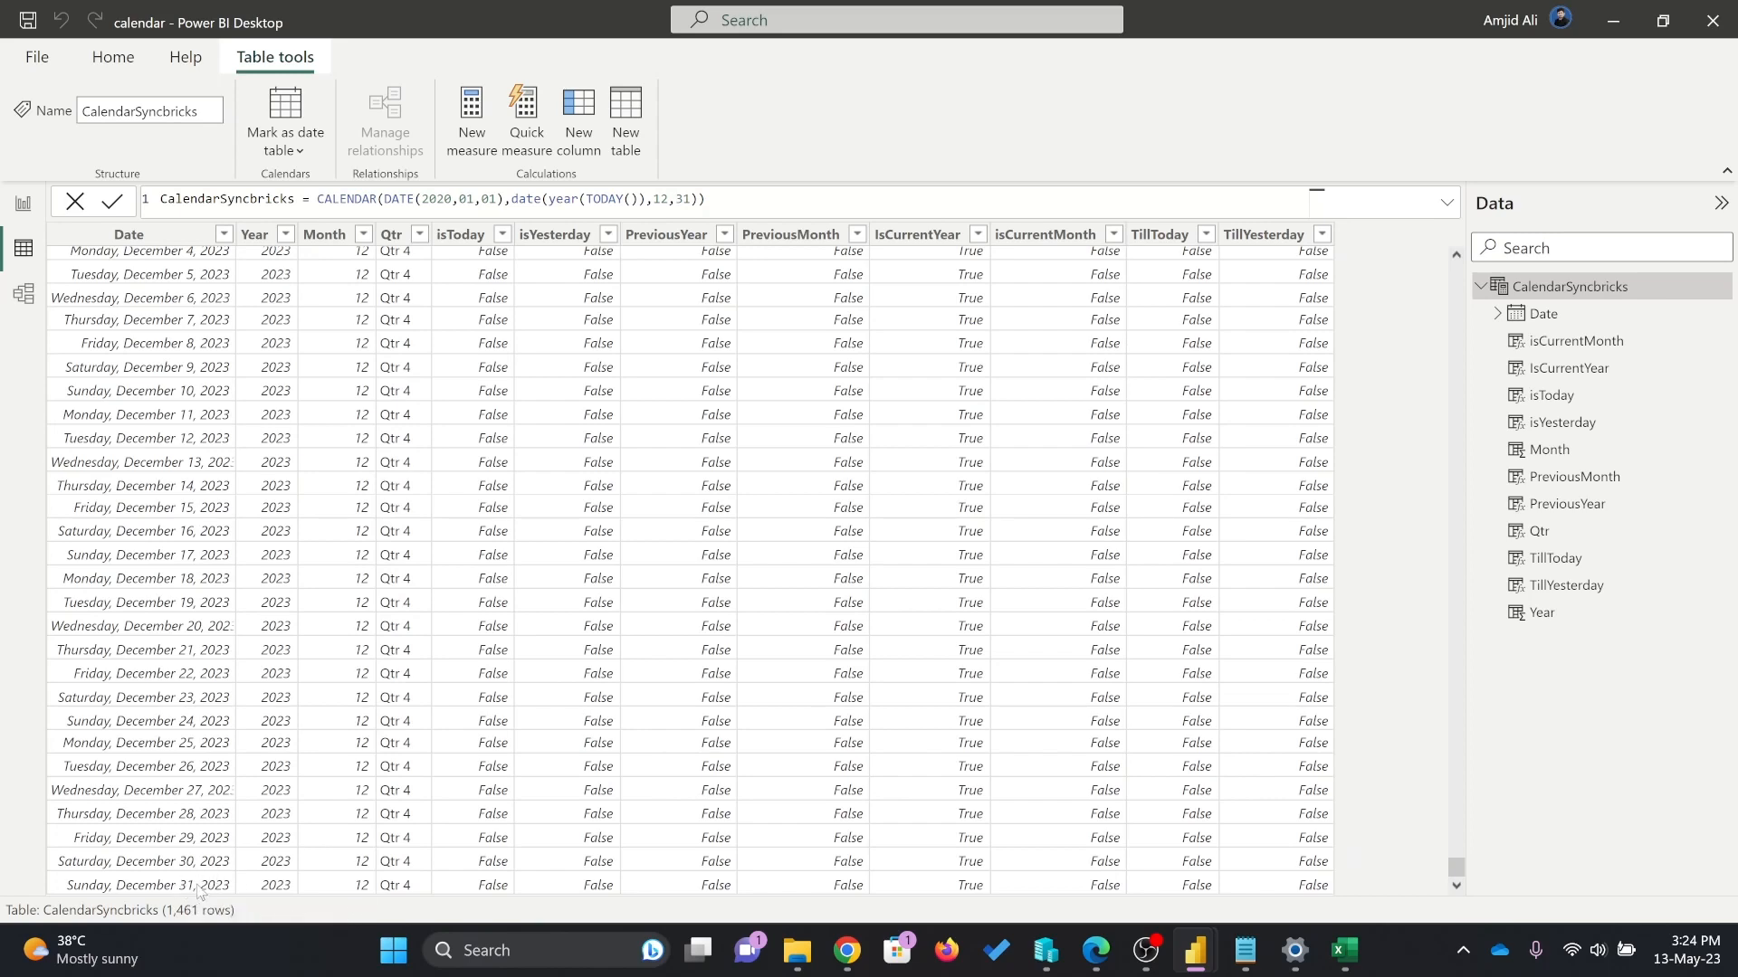
drag(1456, 867, 744, 208)
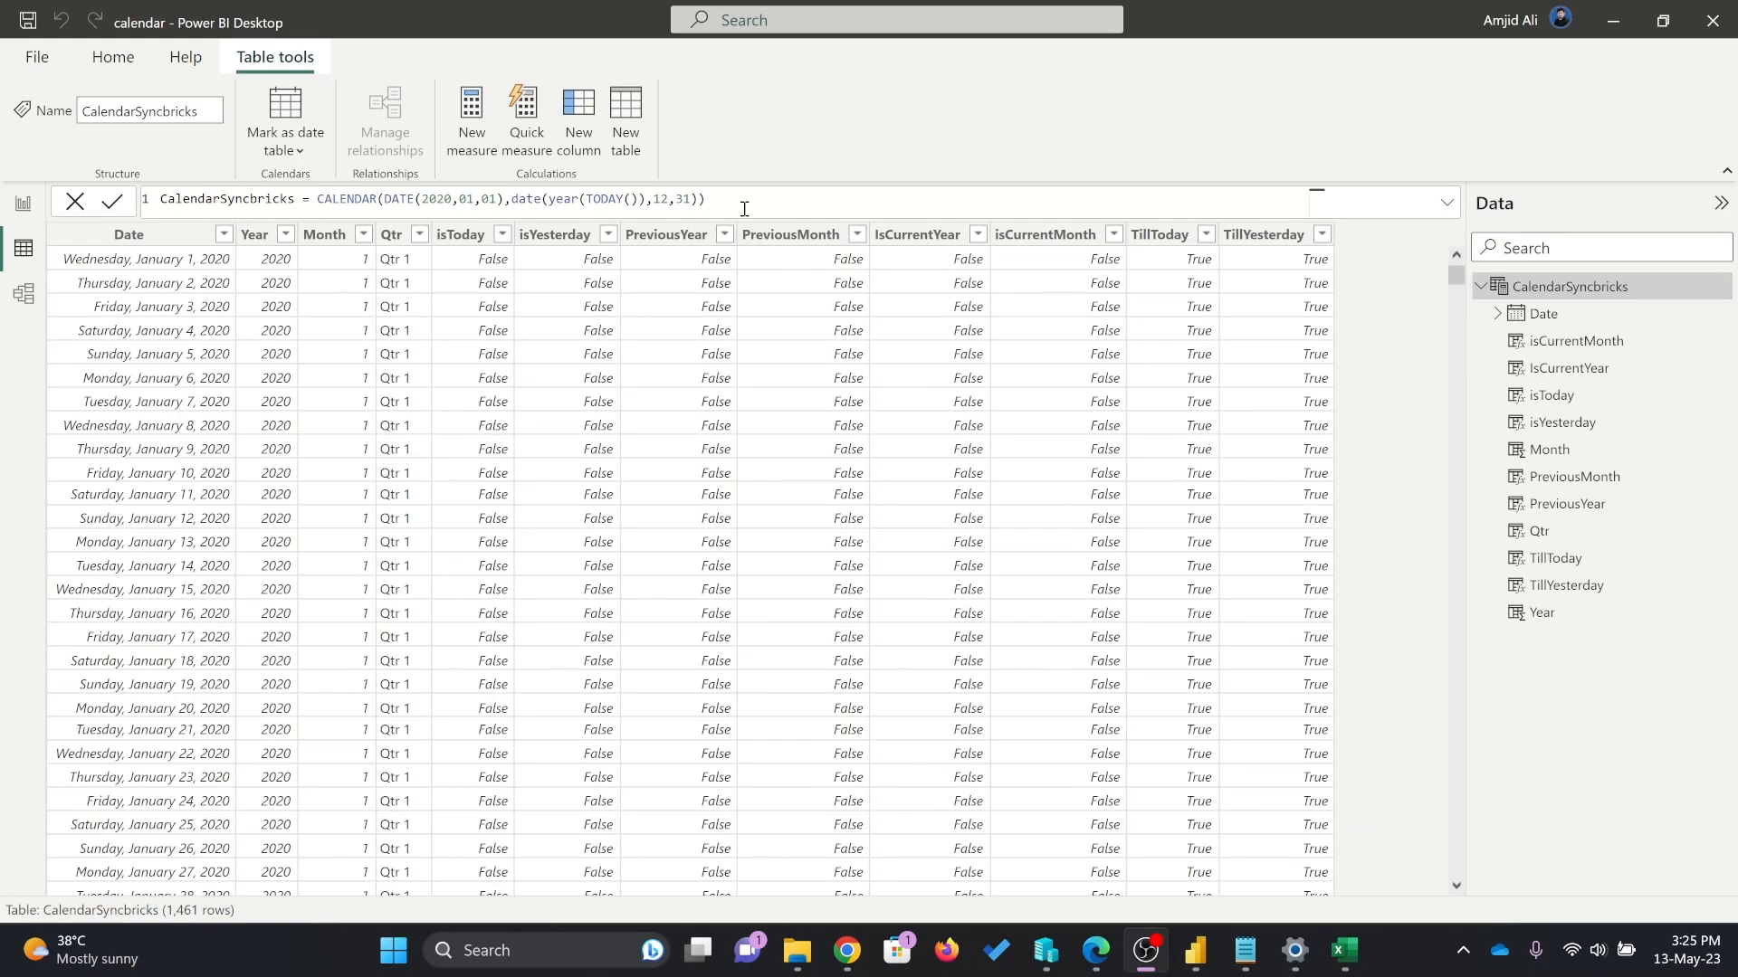
Add a new calculated column to the CalendarSyncbricks table and name it WeekNumber.
right_click(1262, 237)
click(1335, 470)
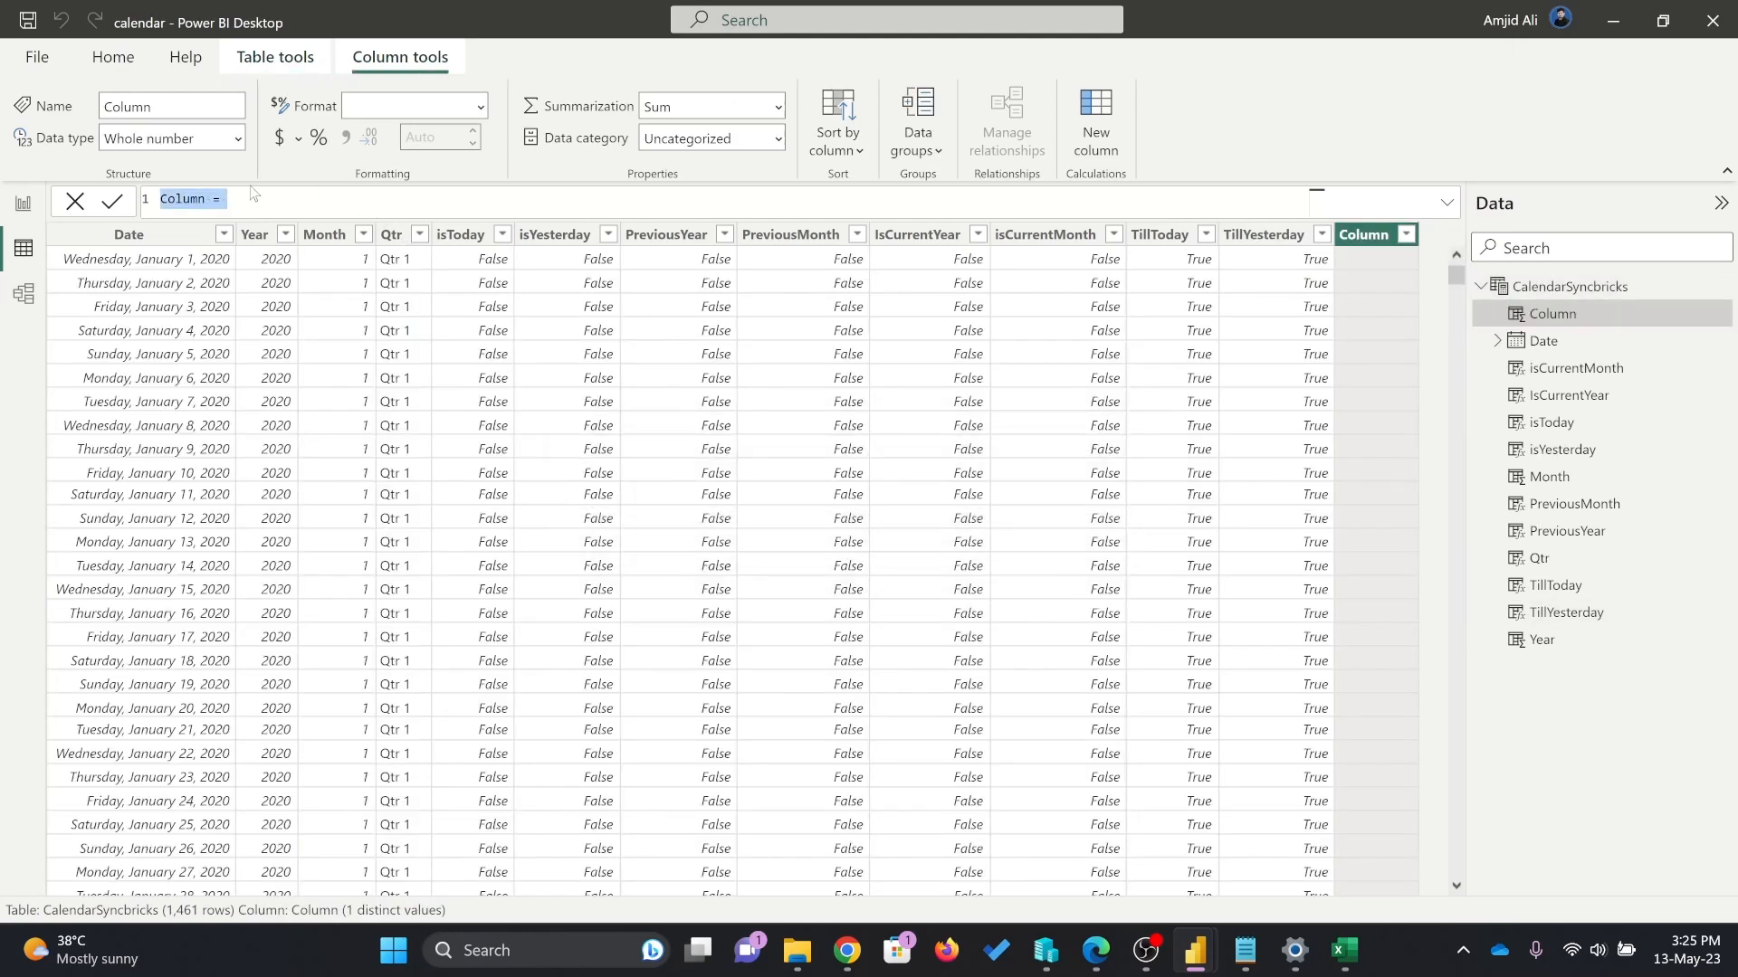
click(214, 199)
drag(214, 201, 168, 201)
key(BackSpace)
key(BackSpace)
text(WeekNumber = week)
Define WeekNumber as WEEKNUM(CalendarSyncbricks[Date].[Date]), commit the formula, and check the column's values.
key(Down)
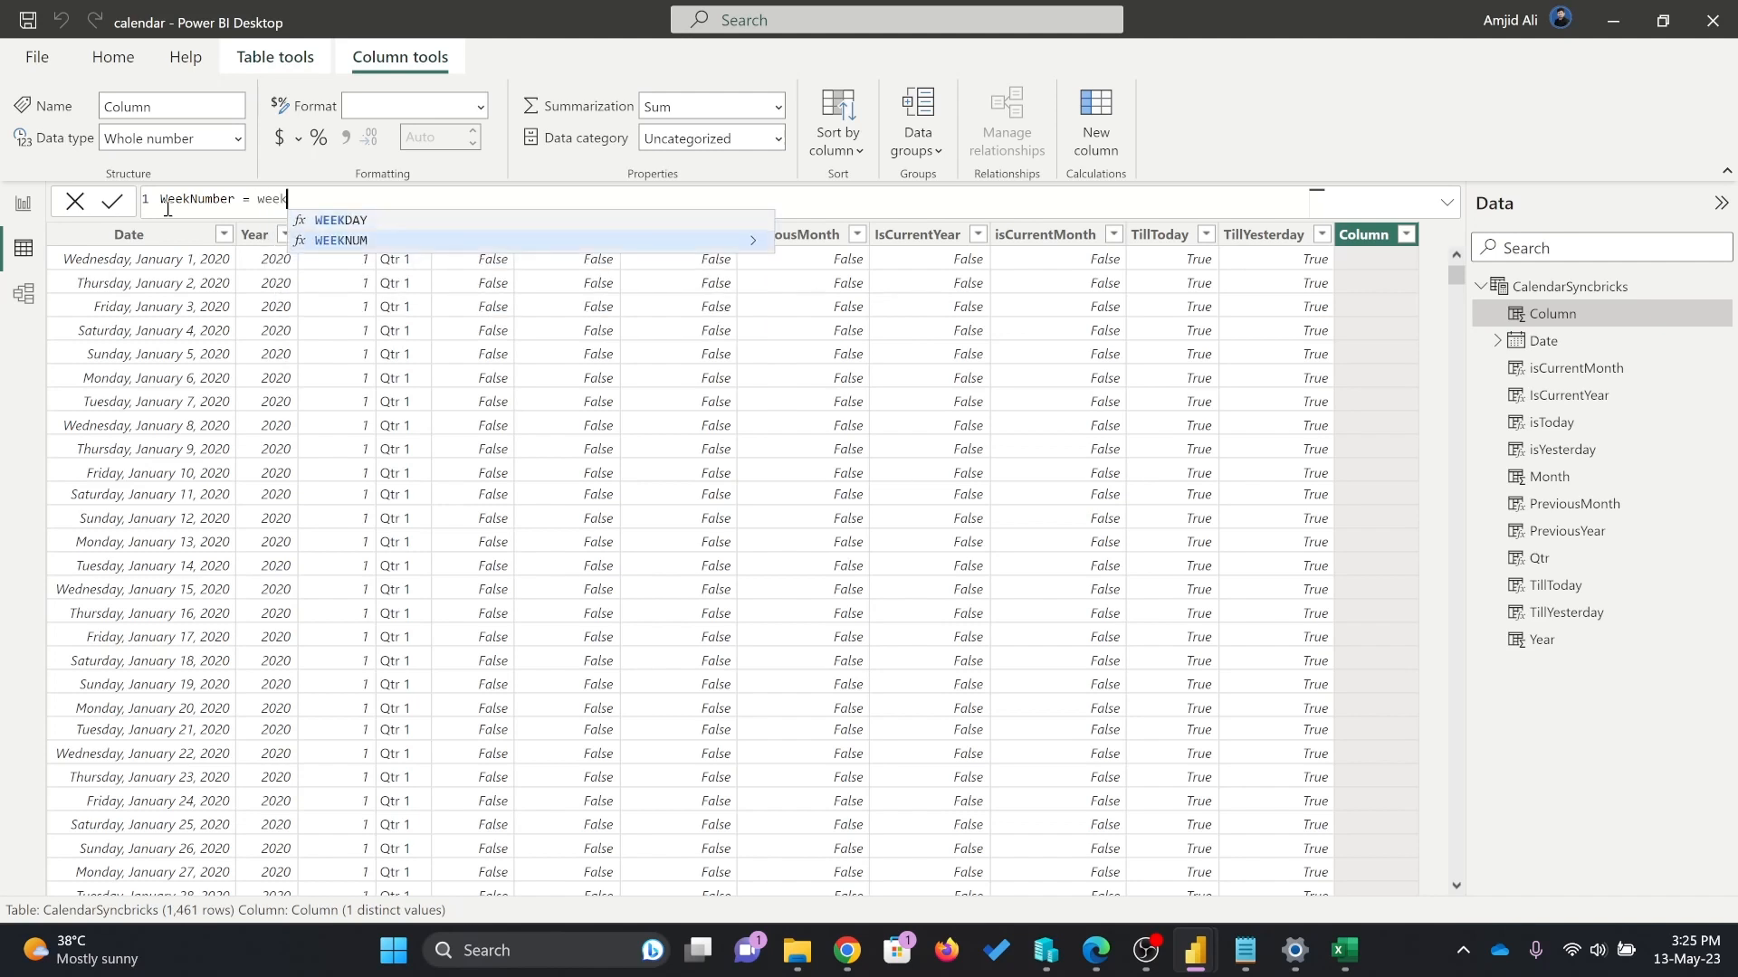
key(Tab)
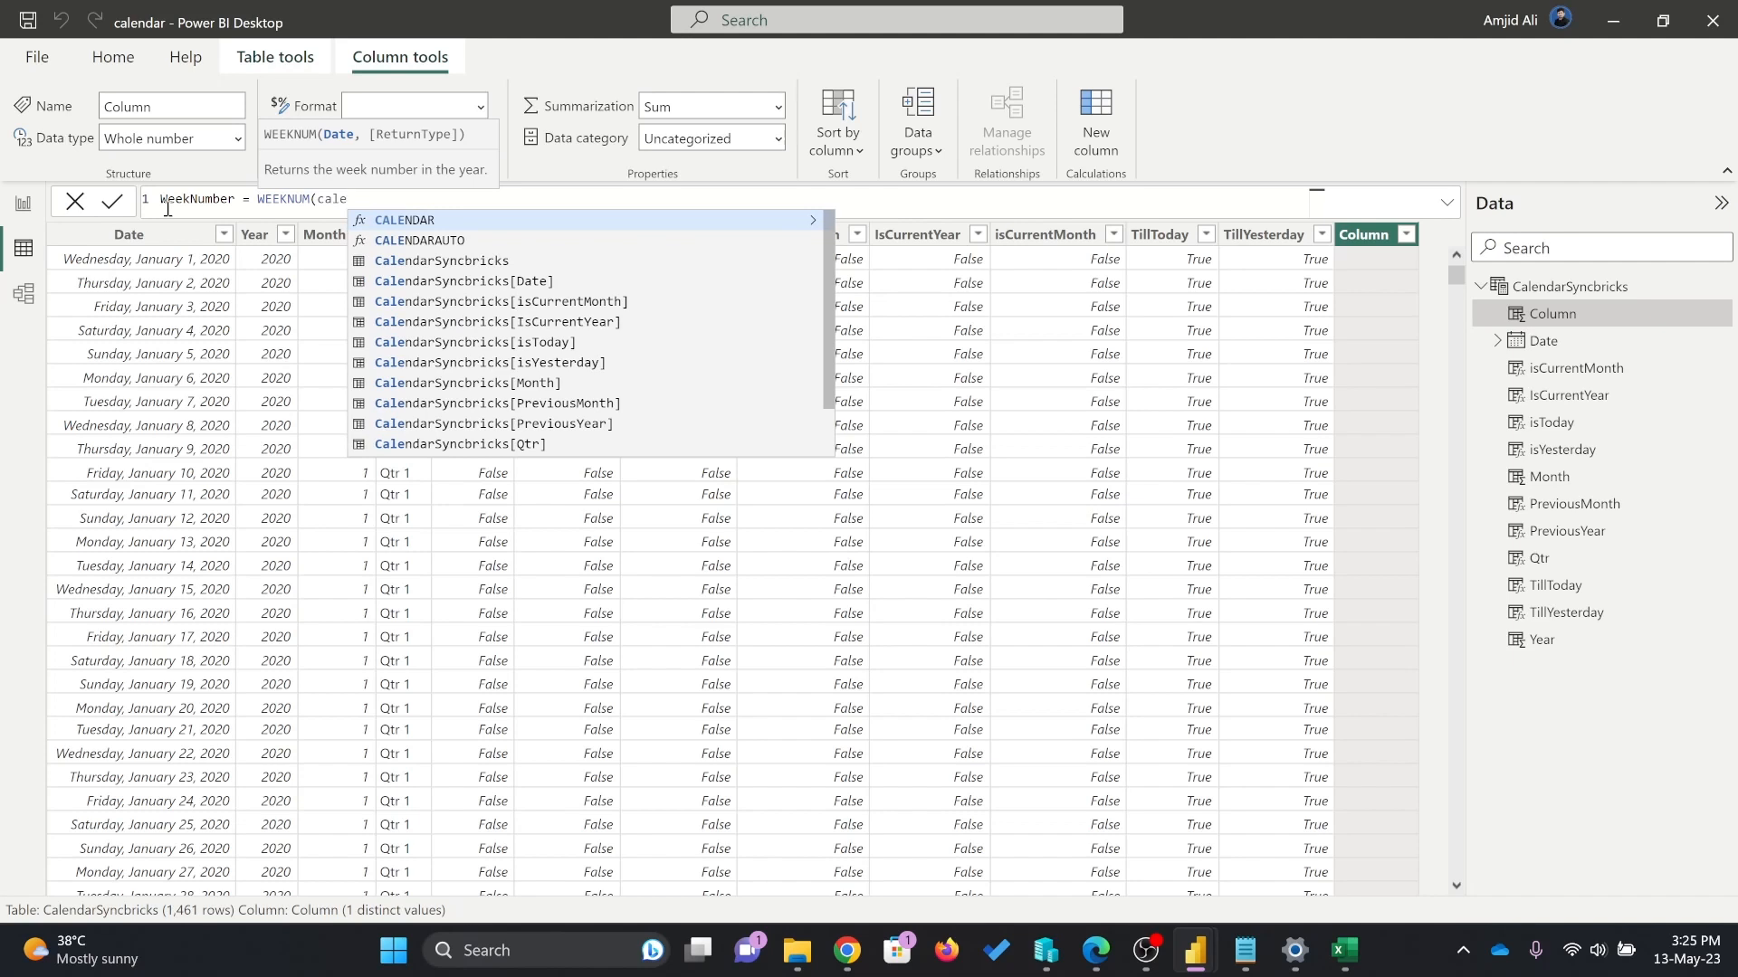
key(Down)
key(Down)
key(Down)
key(Tab)
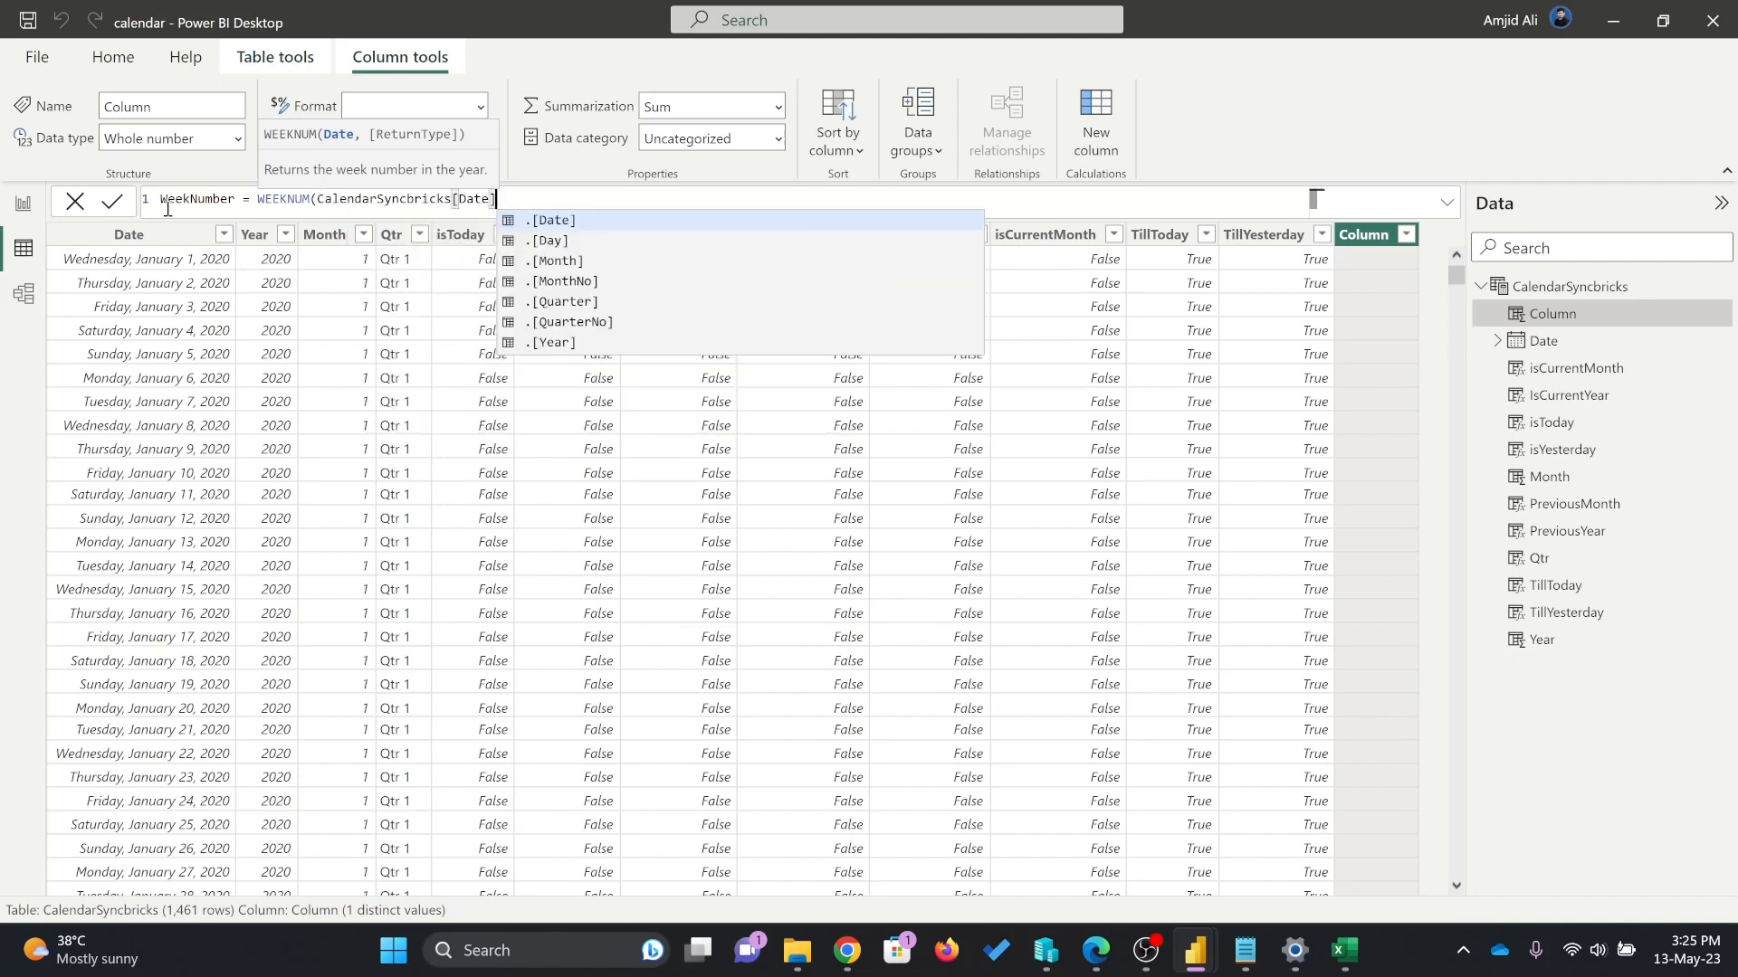
key(Tab)
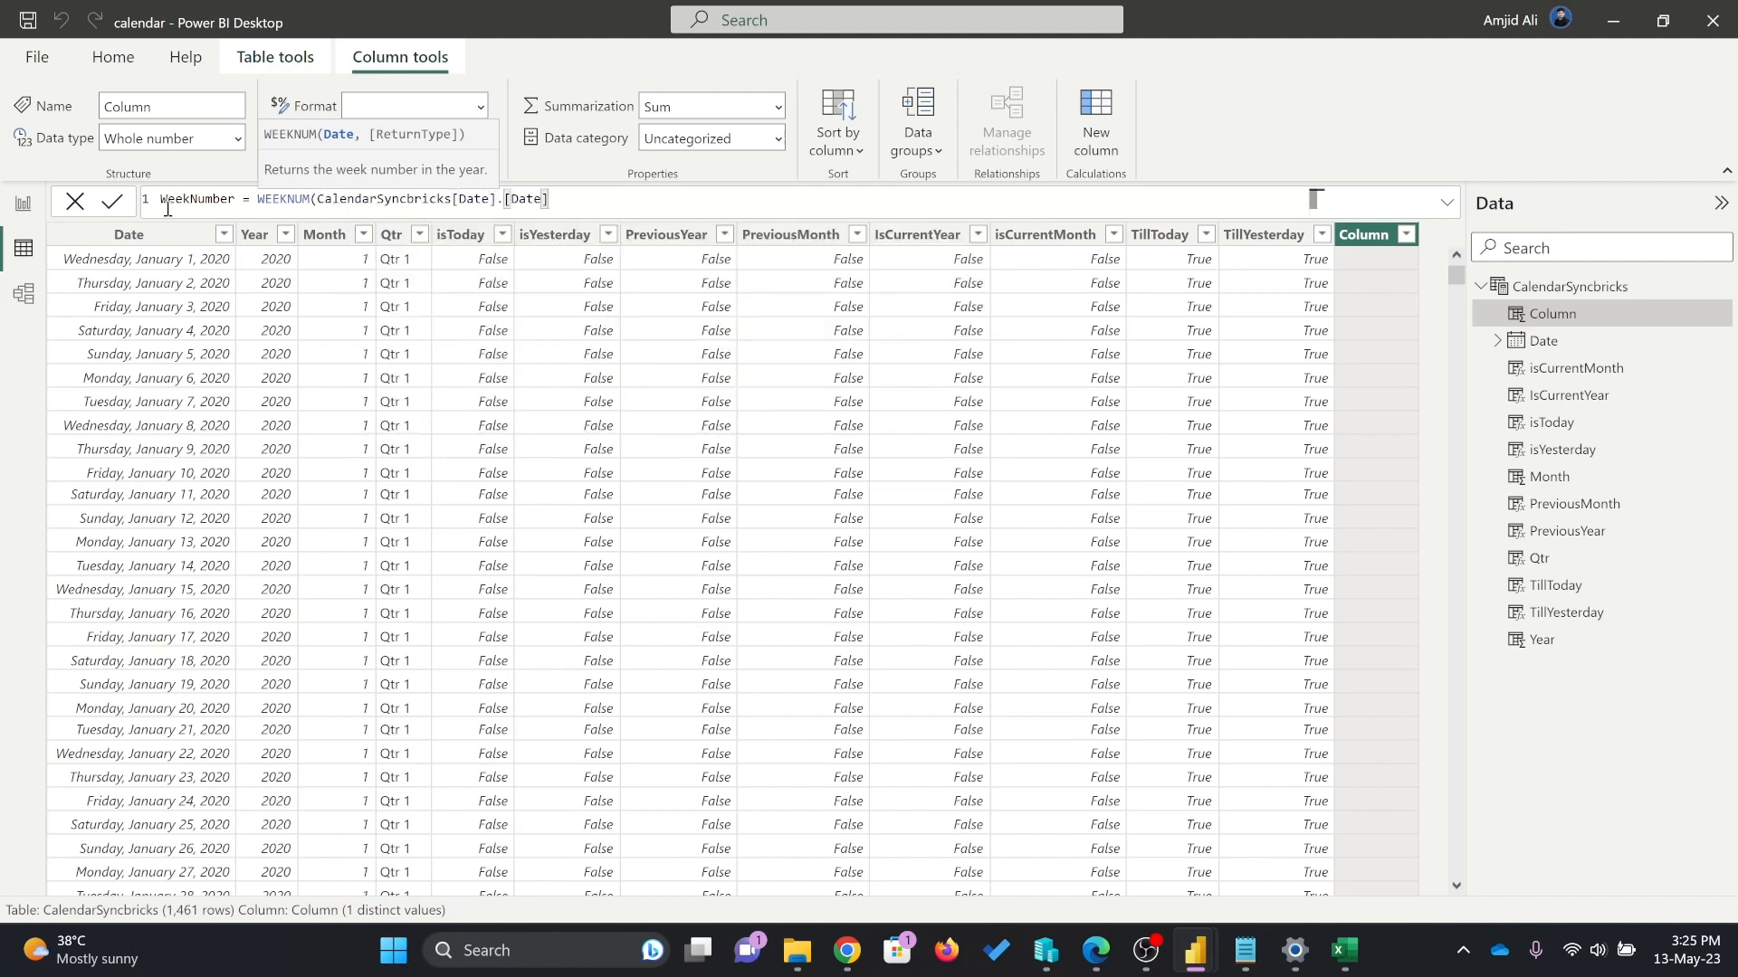
text())
key(Return)
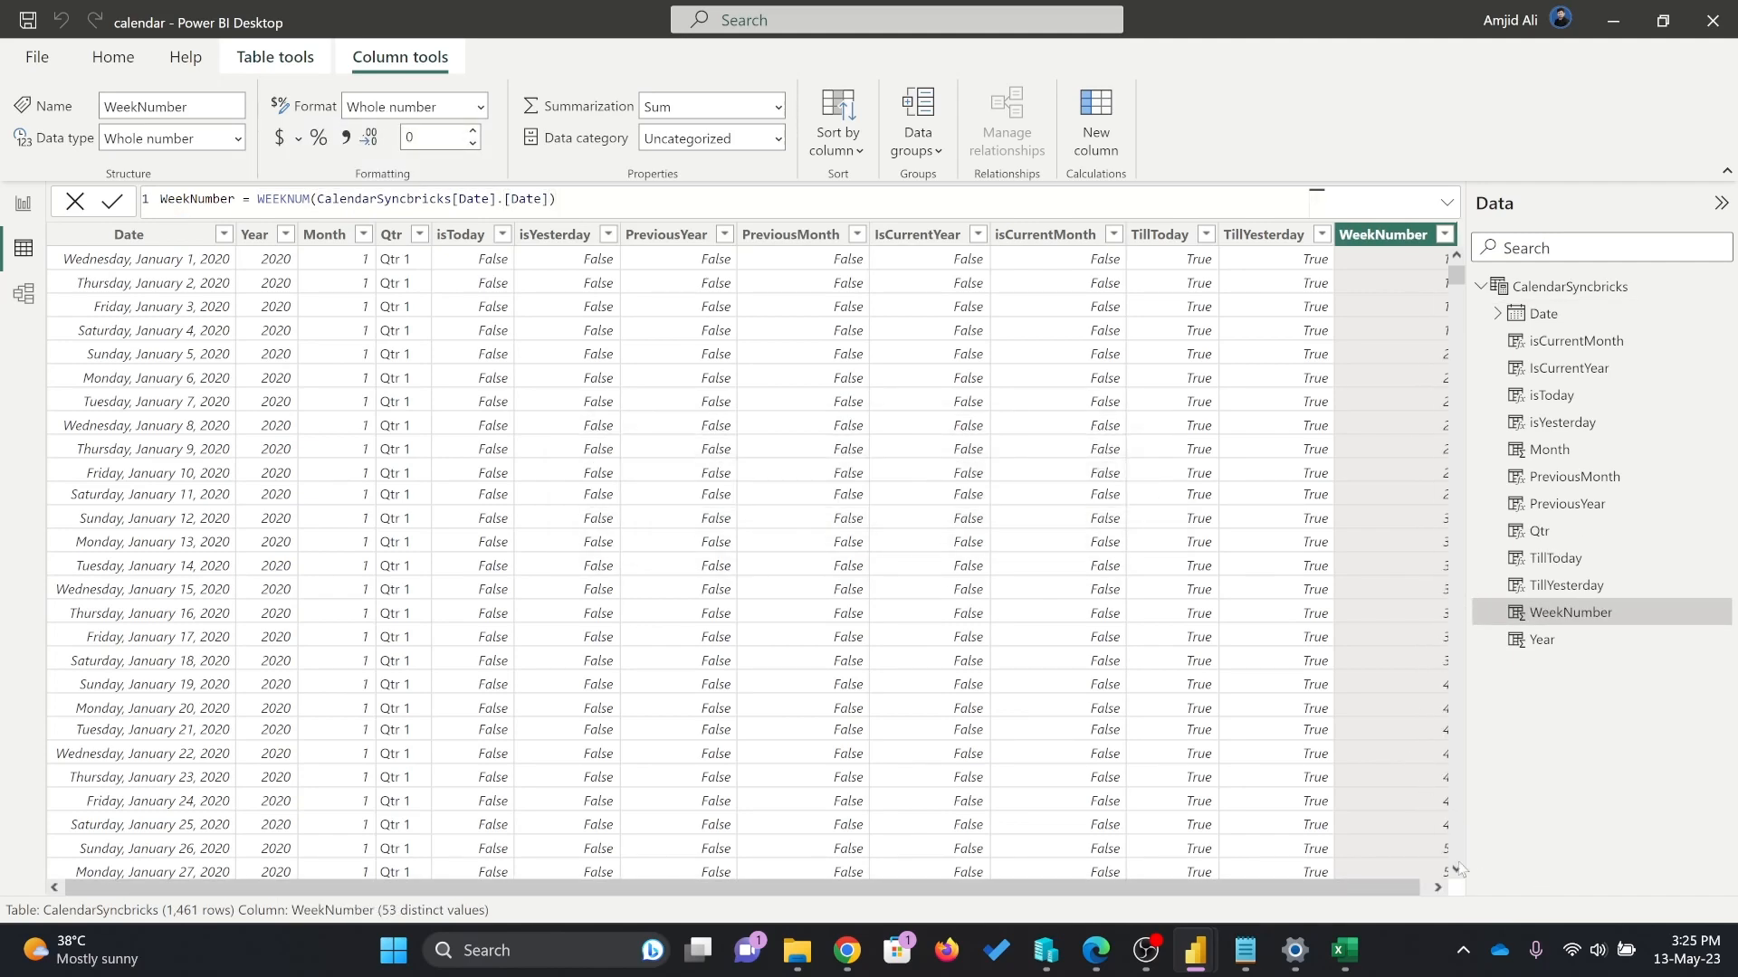
drag(1394, 888, 1423, 891)
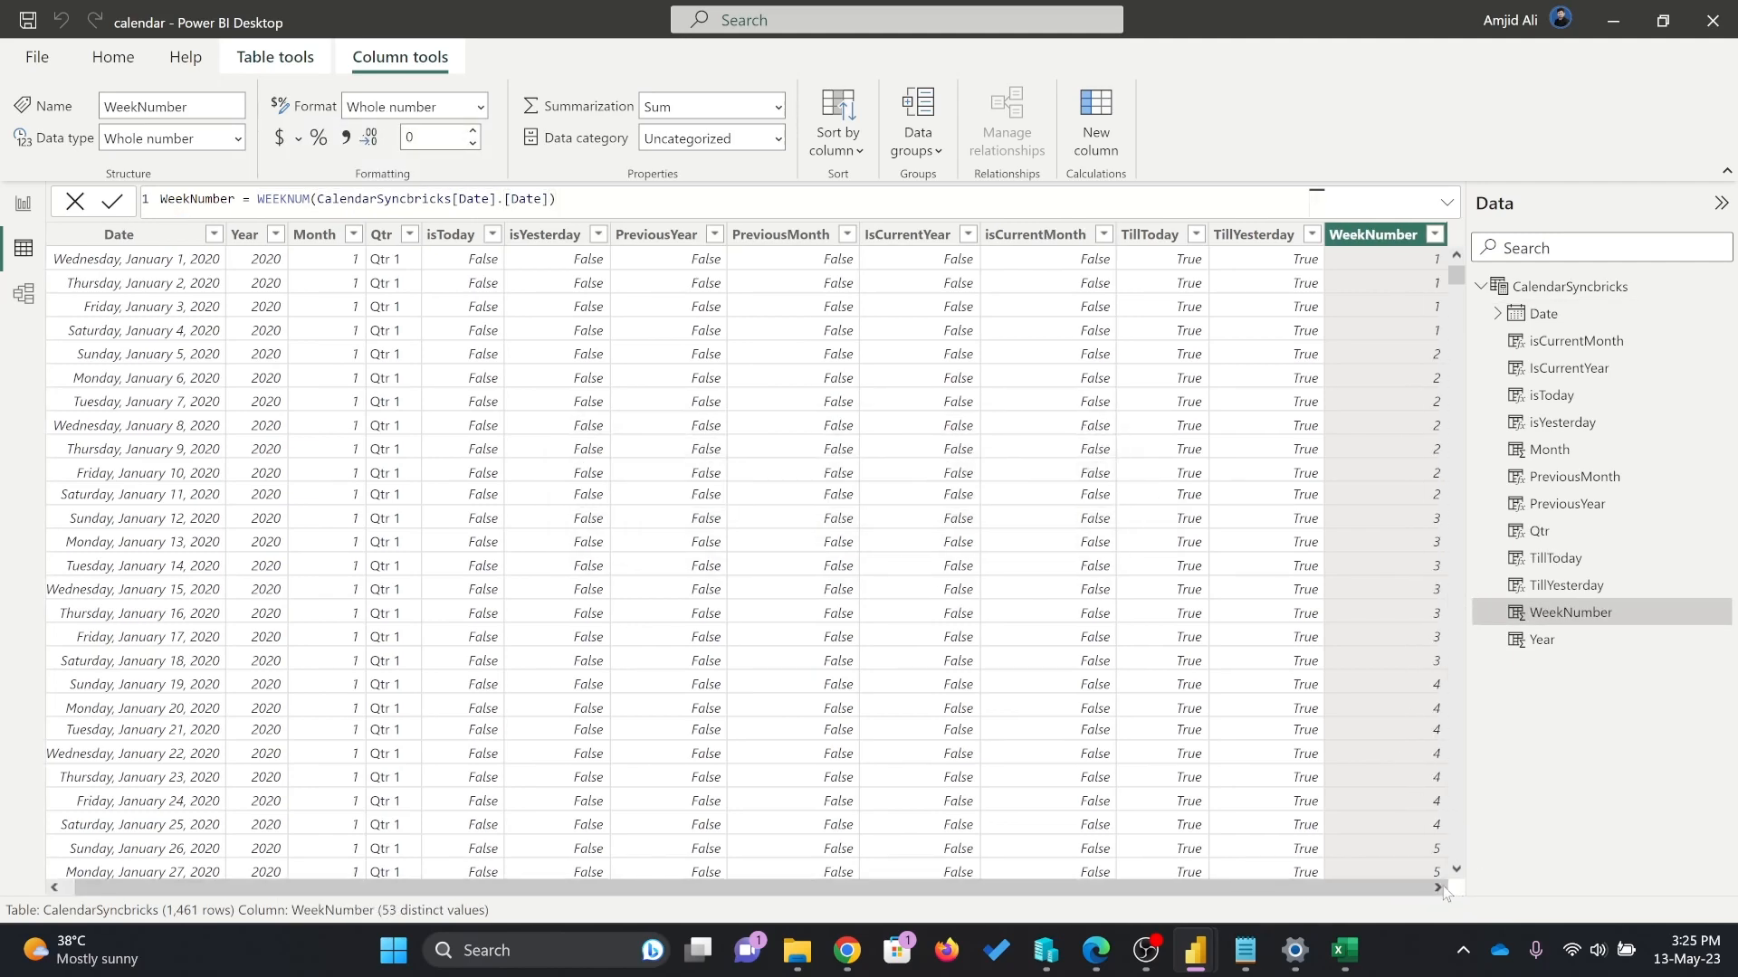
mouse_move(1456, 275)
mouse_down()
mouse_move(1470, 862)
mouse_move(1456, 271)
mouse_up()
Add another calculated column to the CalendarSyncbricks table and name it WeekDay.
right_click(1394, 239)
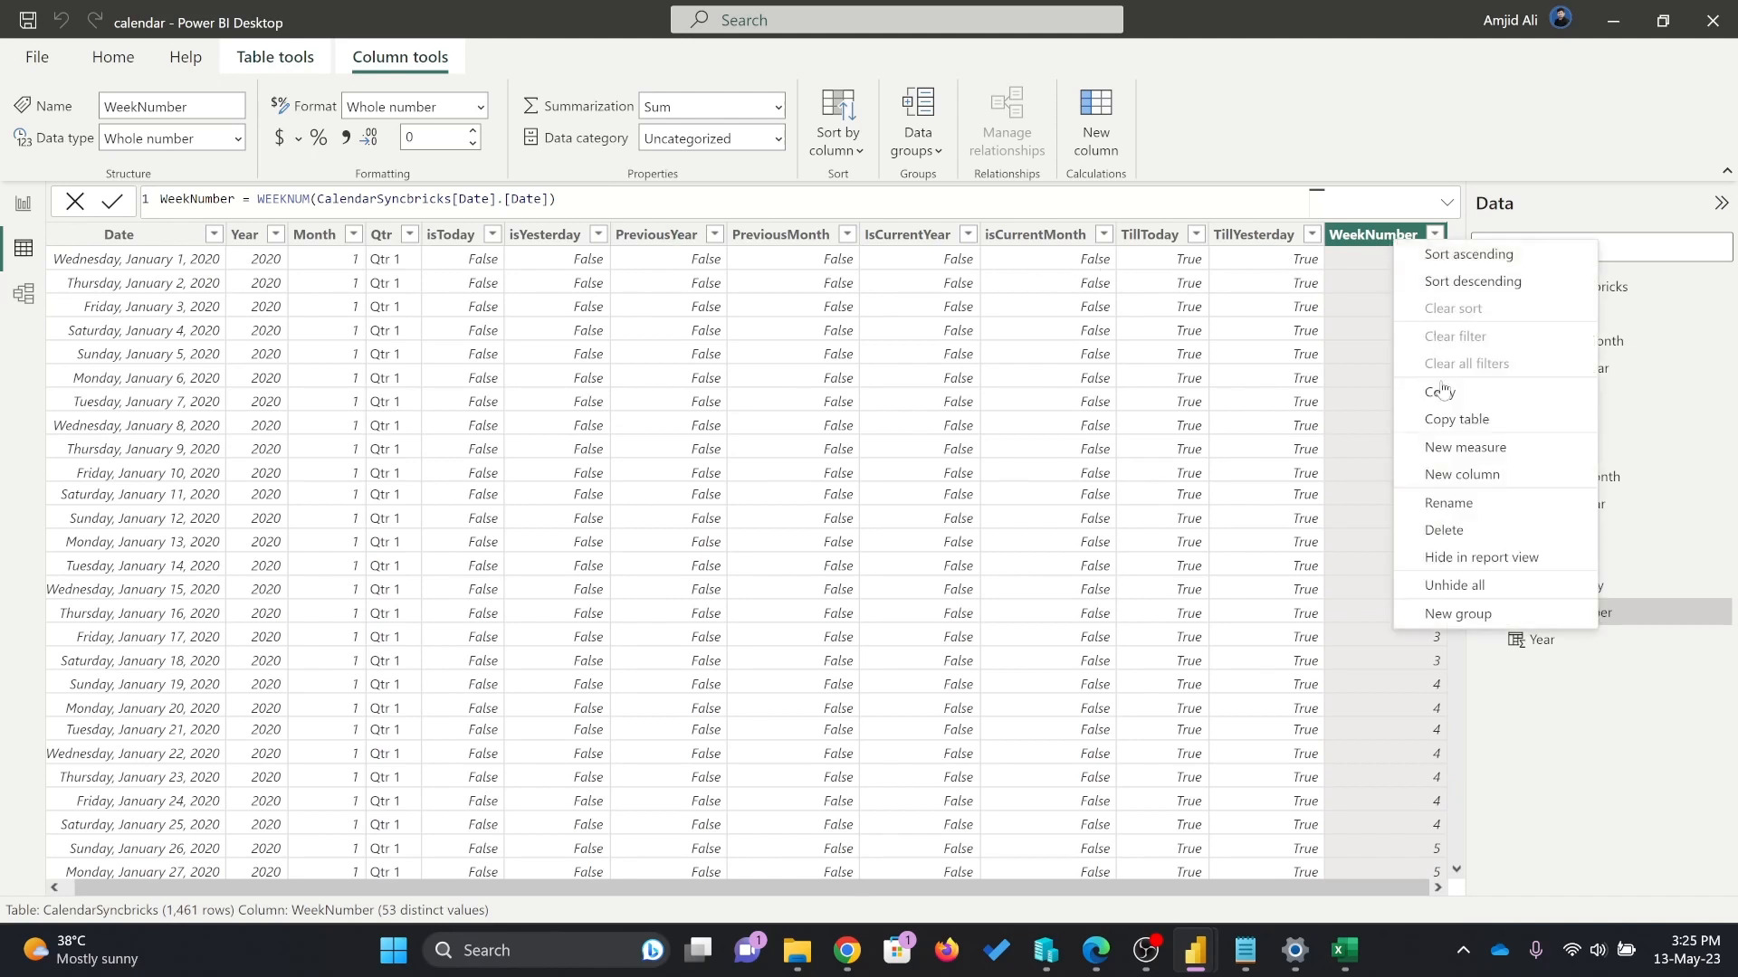
click(1461, 474)
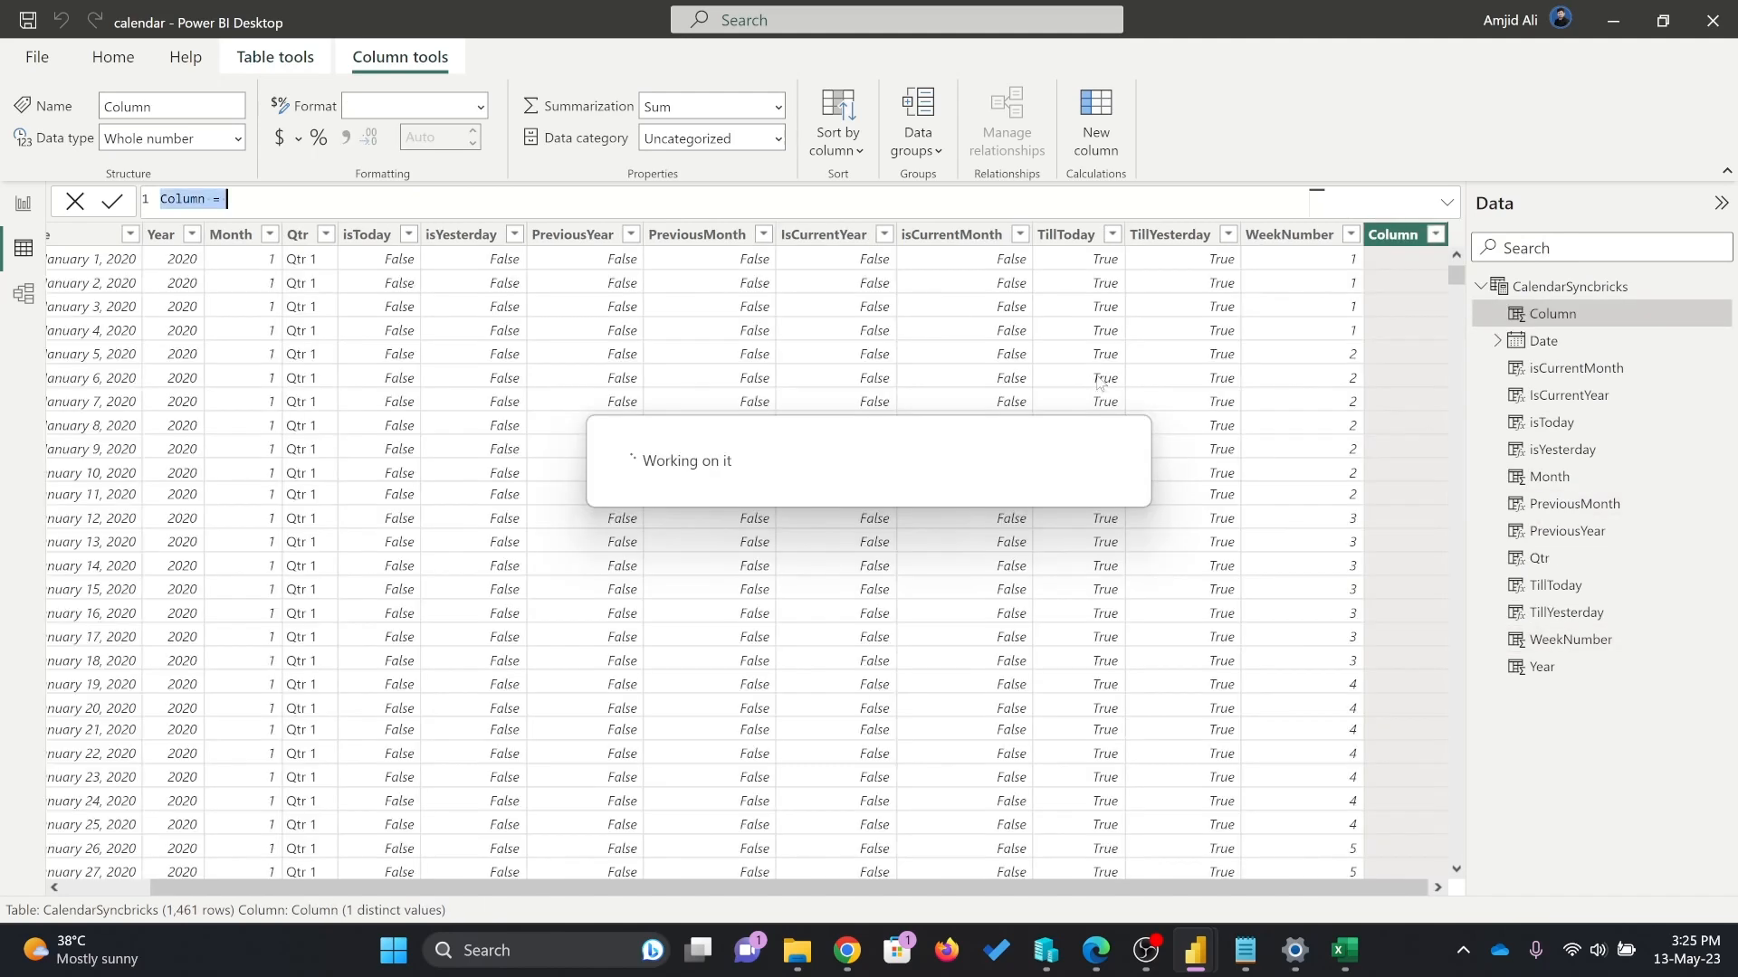
text(w)
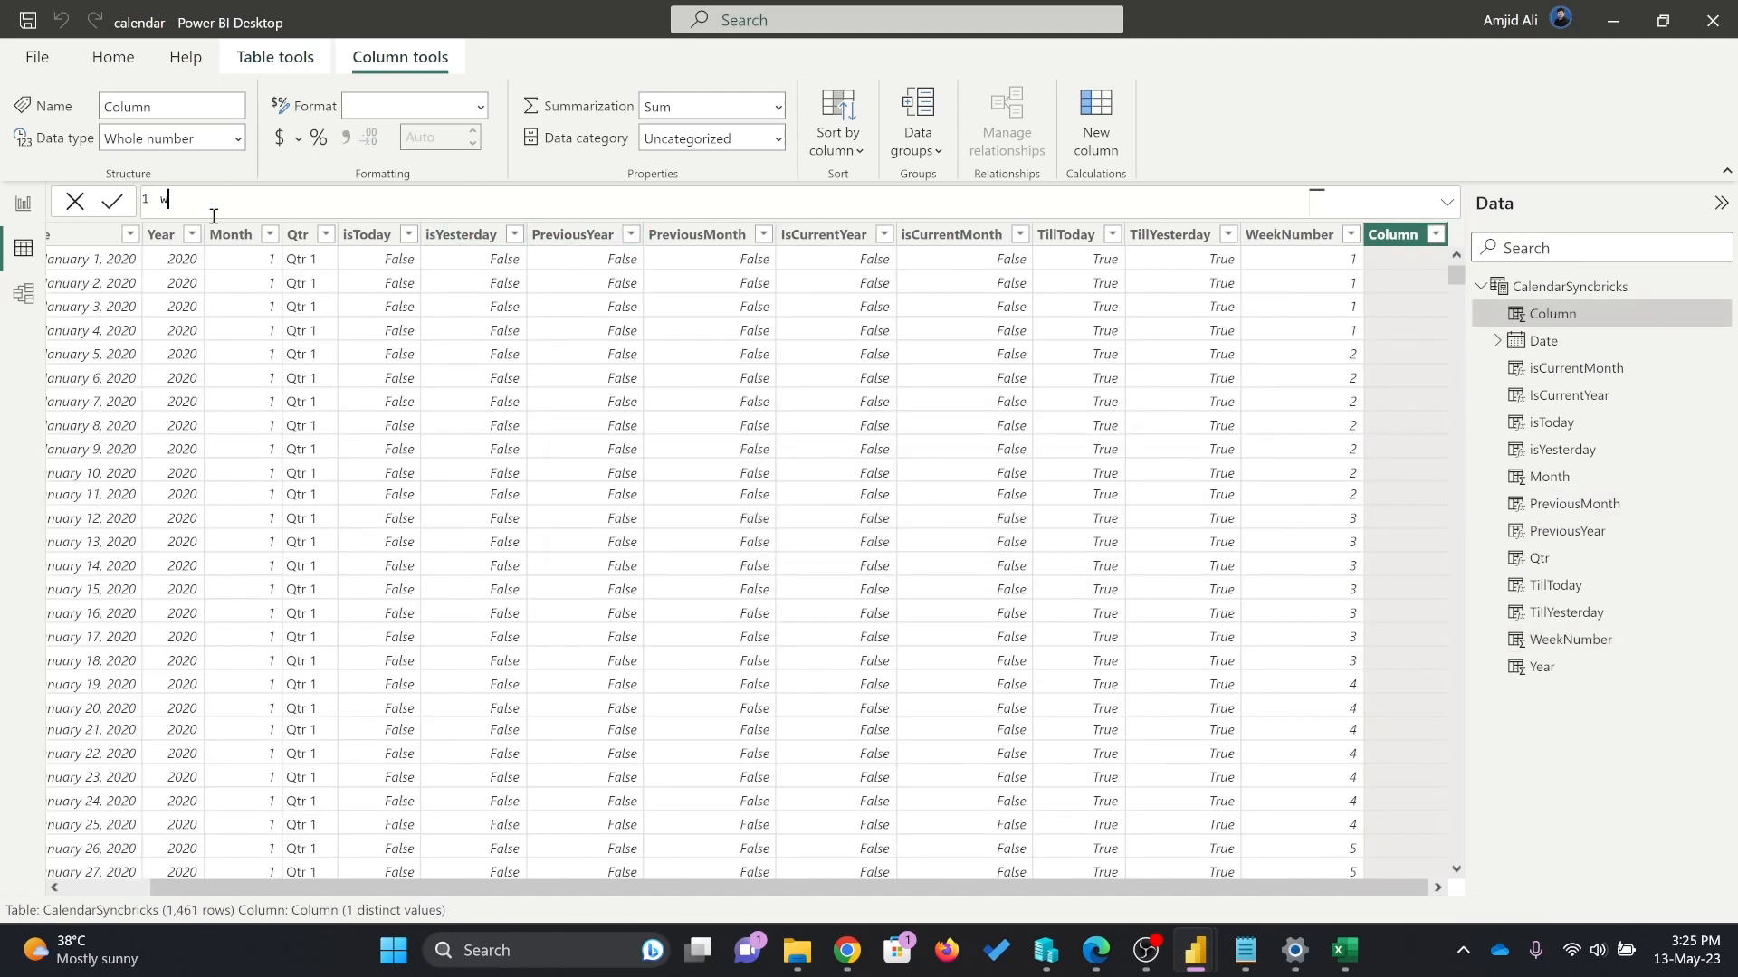
text(e)
key(BackSpace)
key(BackSpace)
text(eekDay = week)
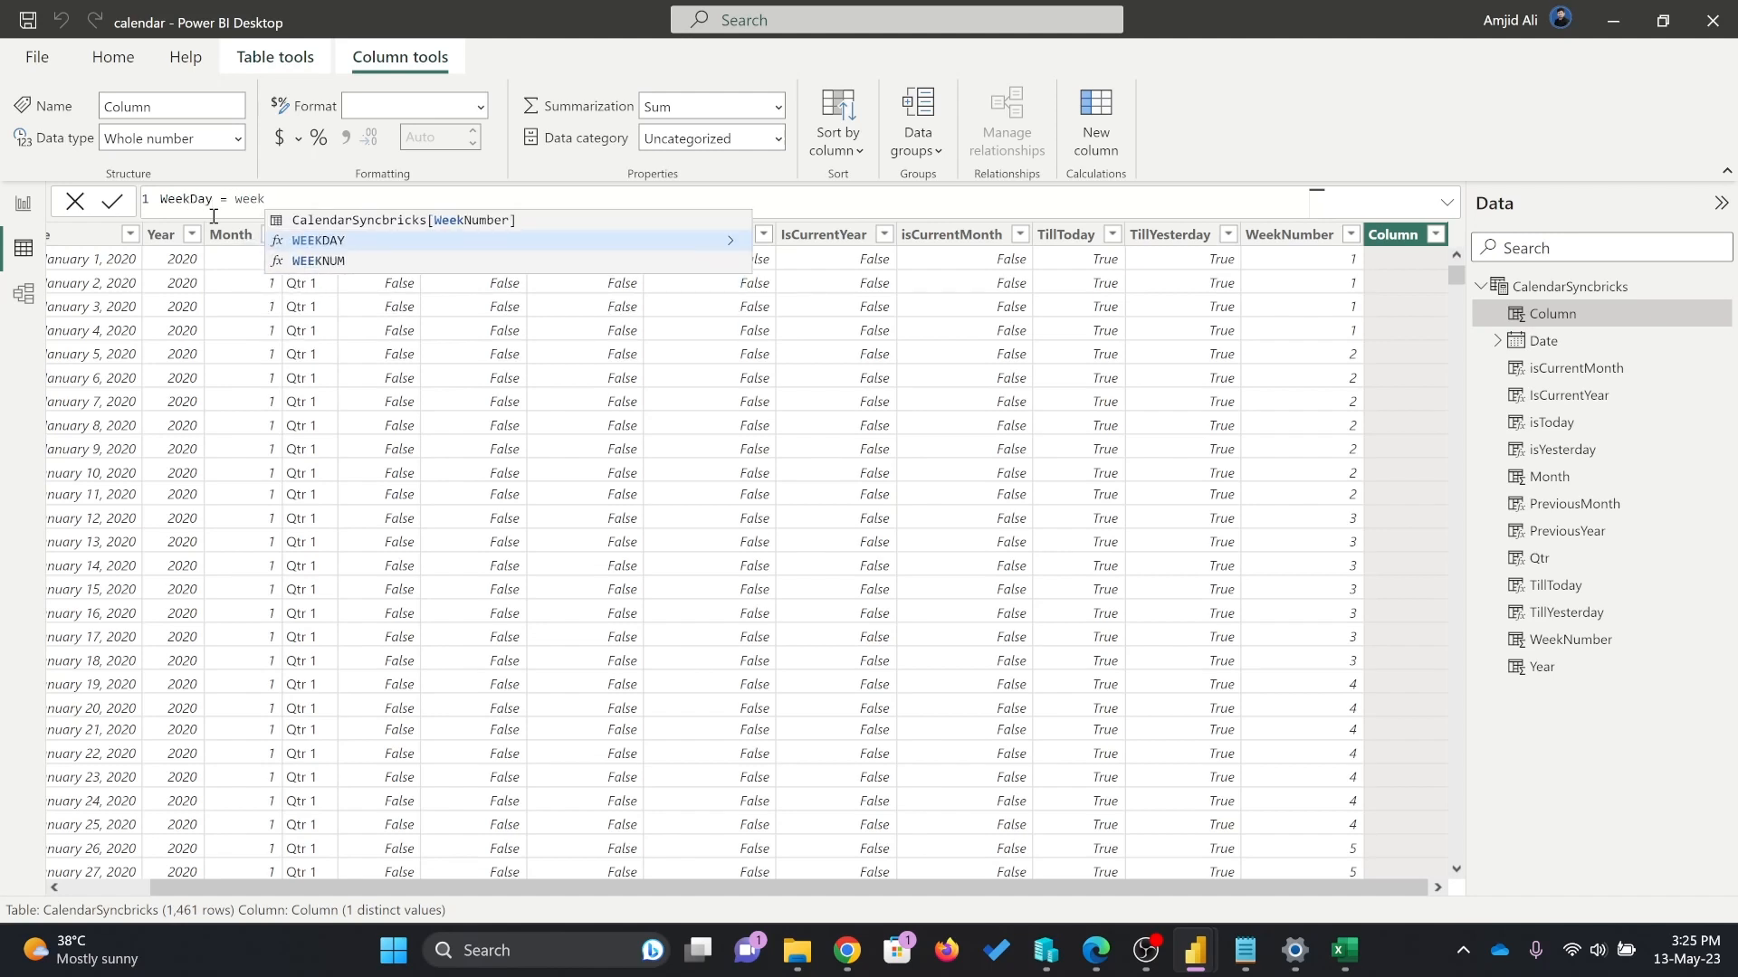
Define WeekDay as WEEKDAY(CalendarSyncbricks[Date].[Date]), commit the formula, and check the column's values.
key(Tab)
text(ca)
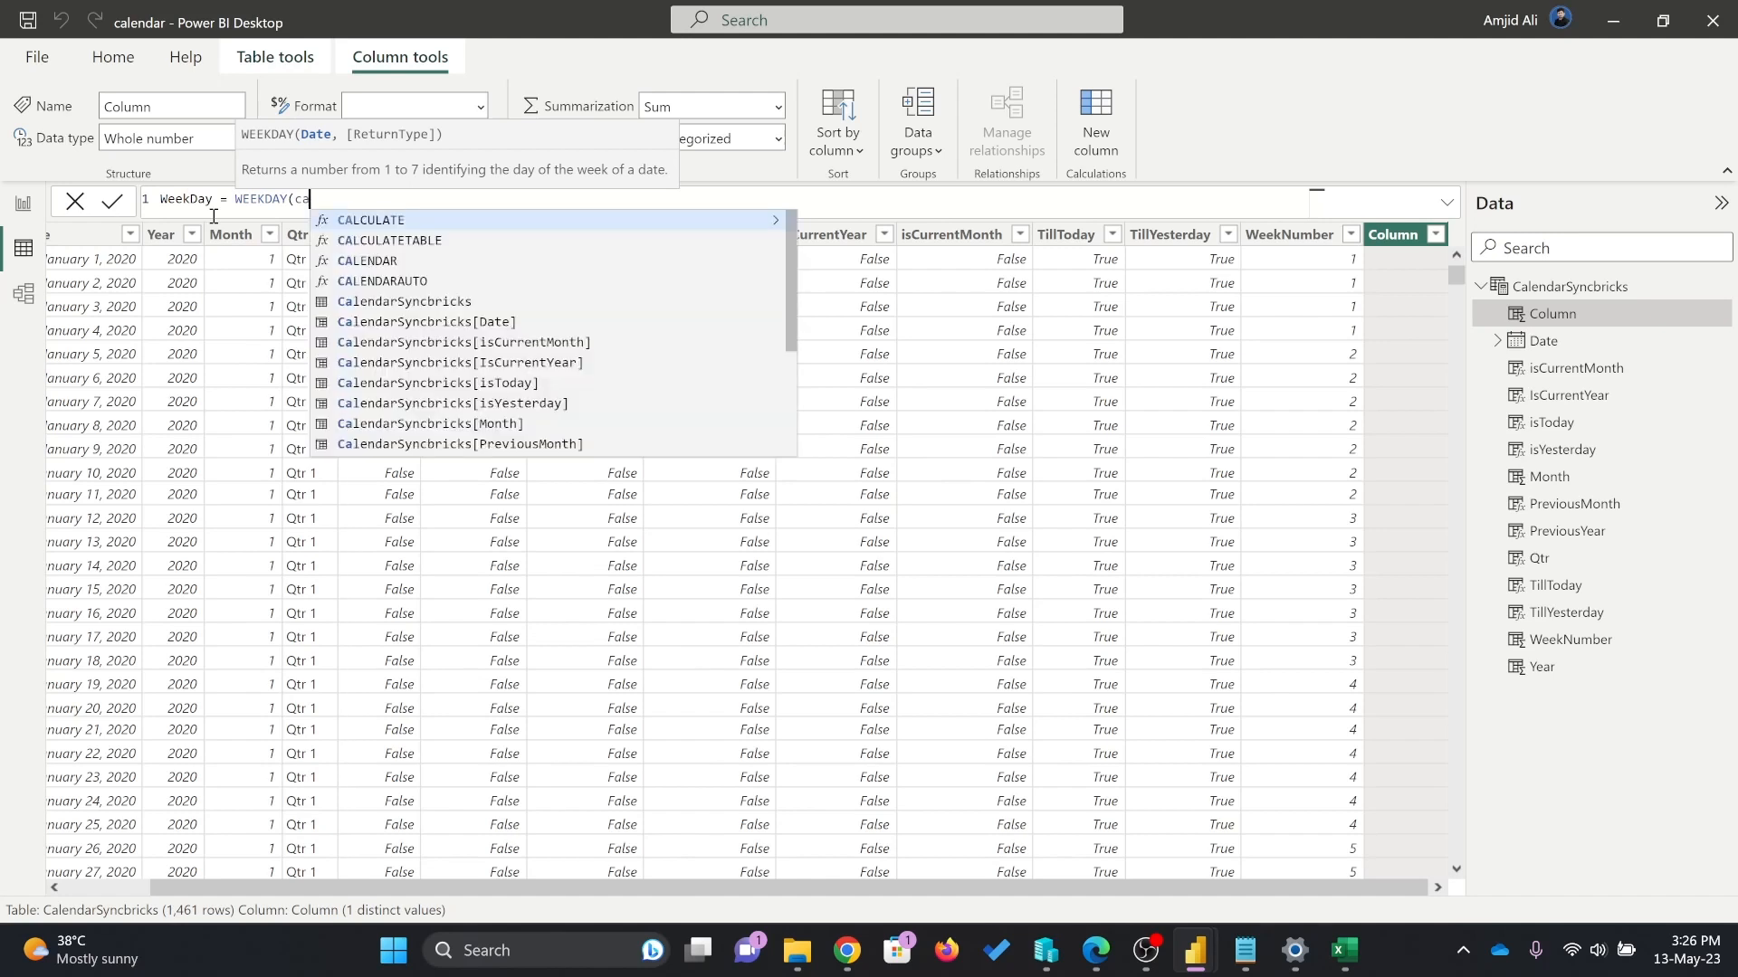
text(le)
key(Down)
key(Down)
key(Down)
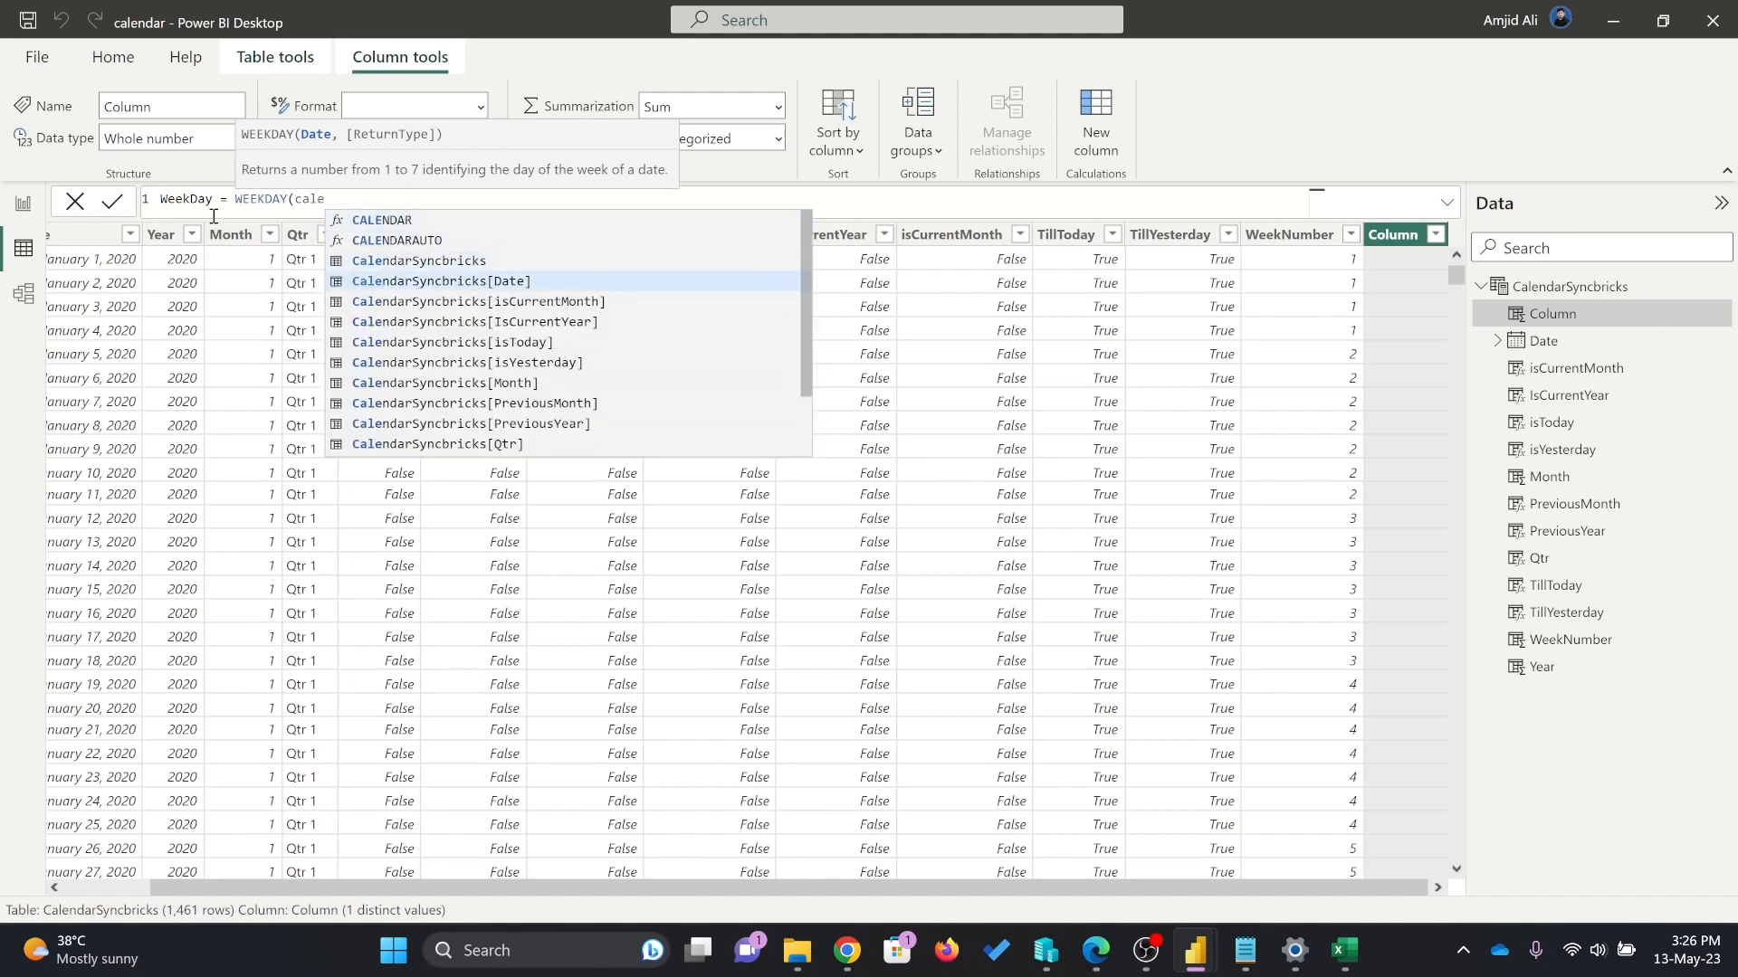
key(Tab)
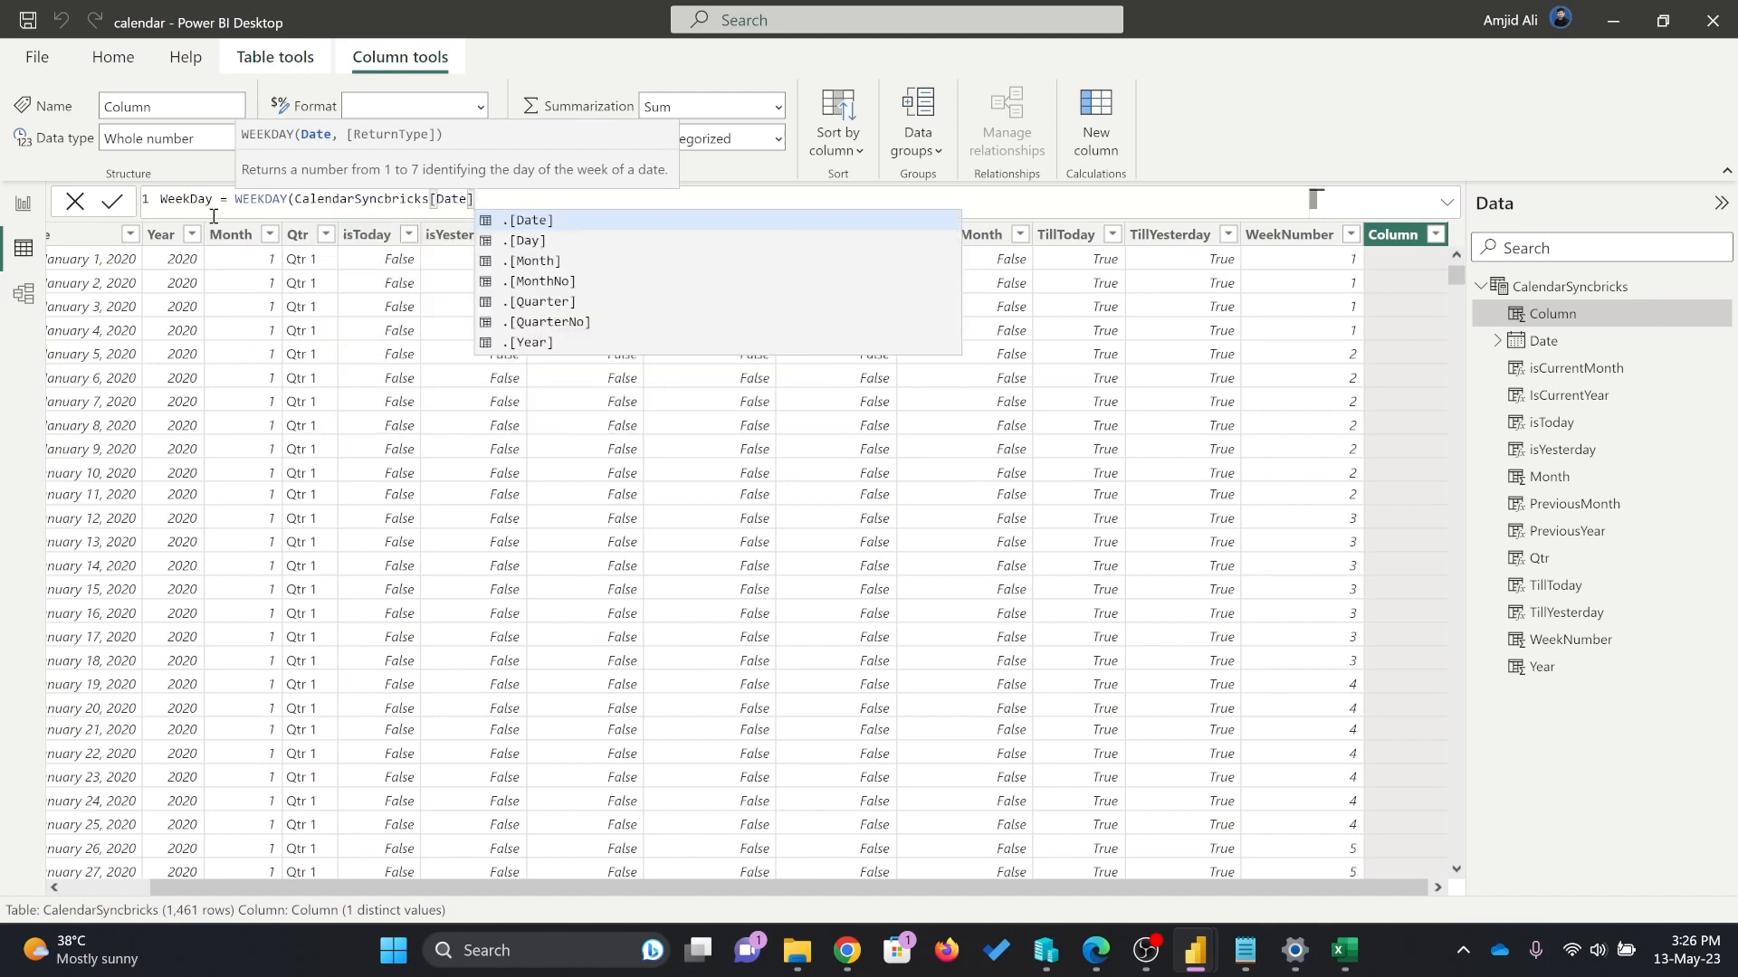
key(Tab)
text())
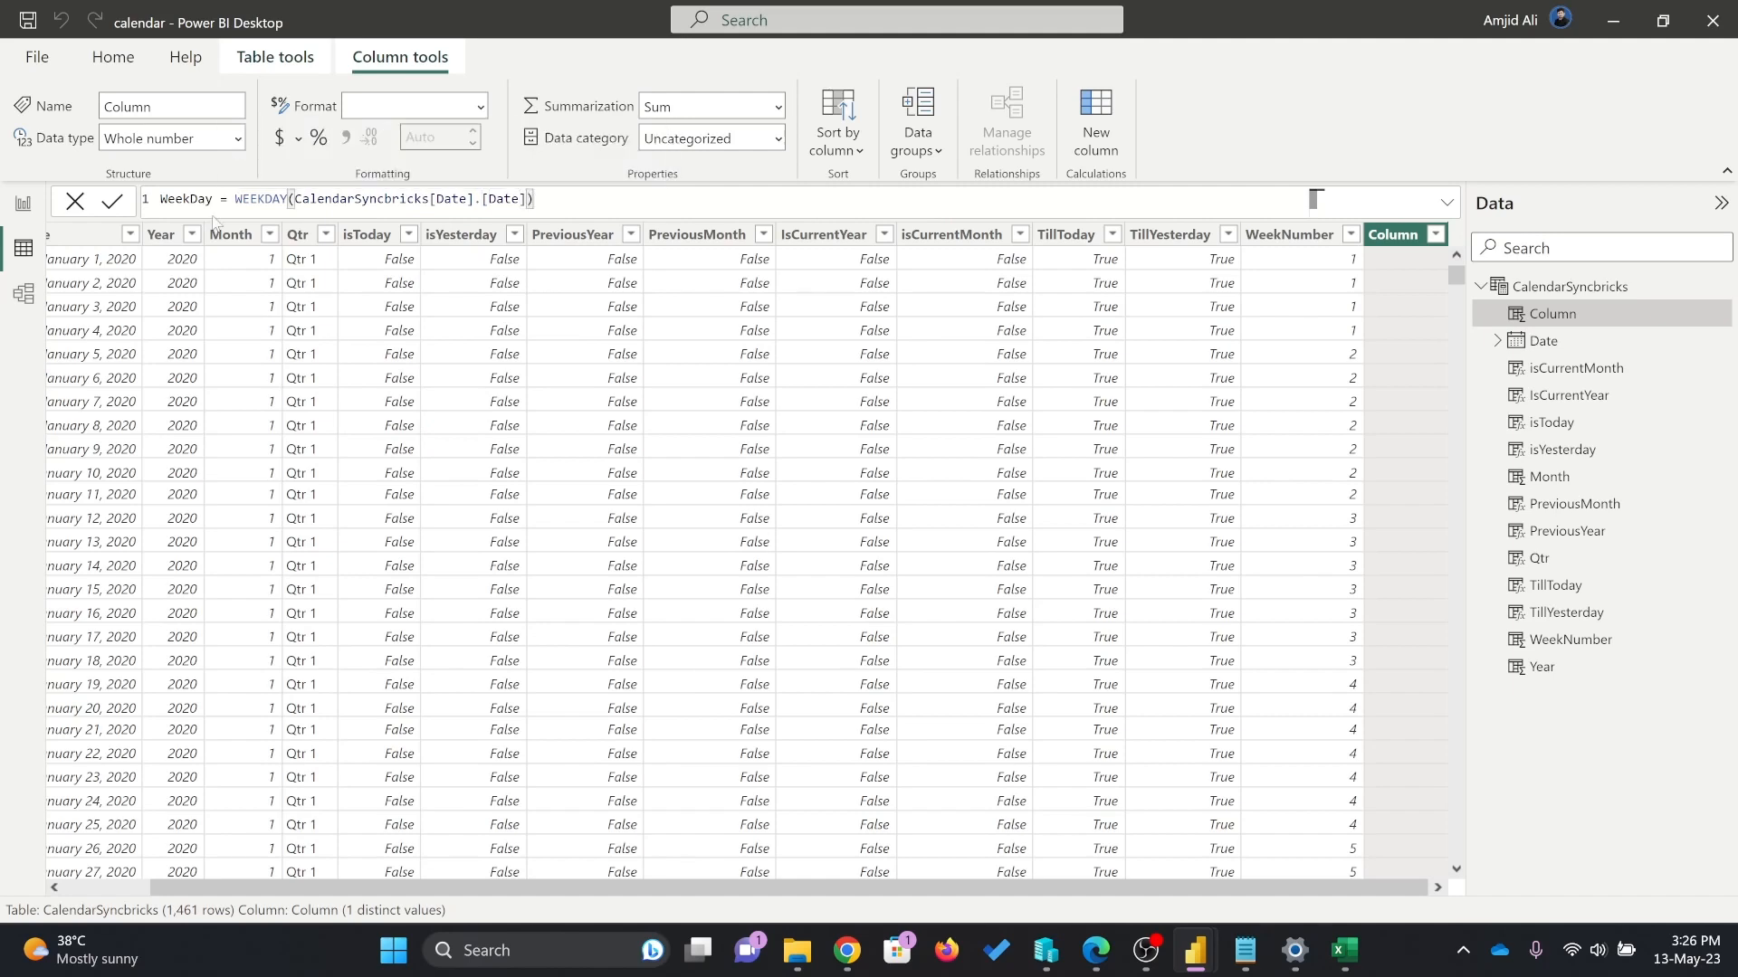
key(Return)
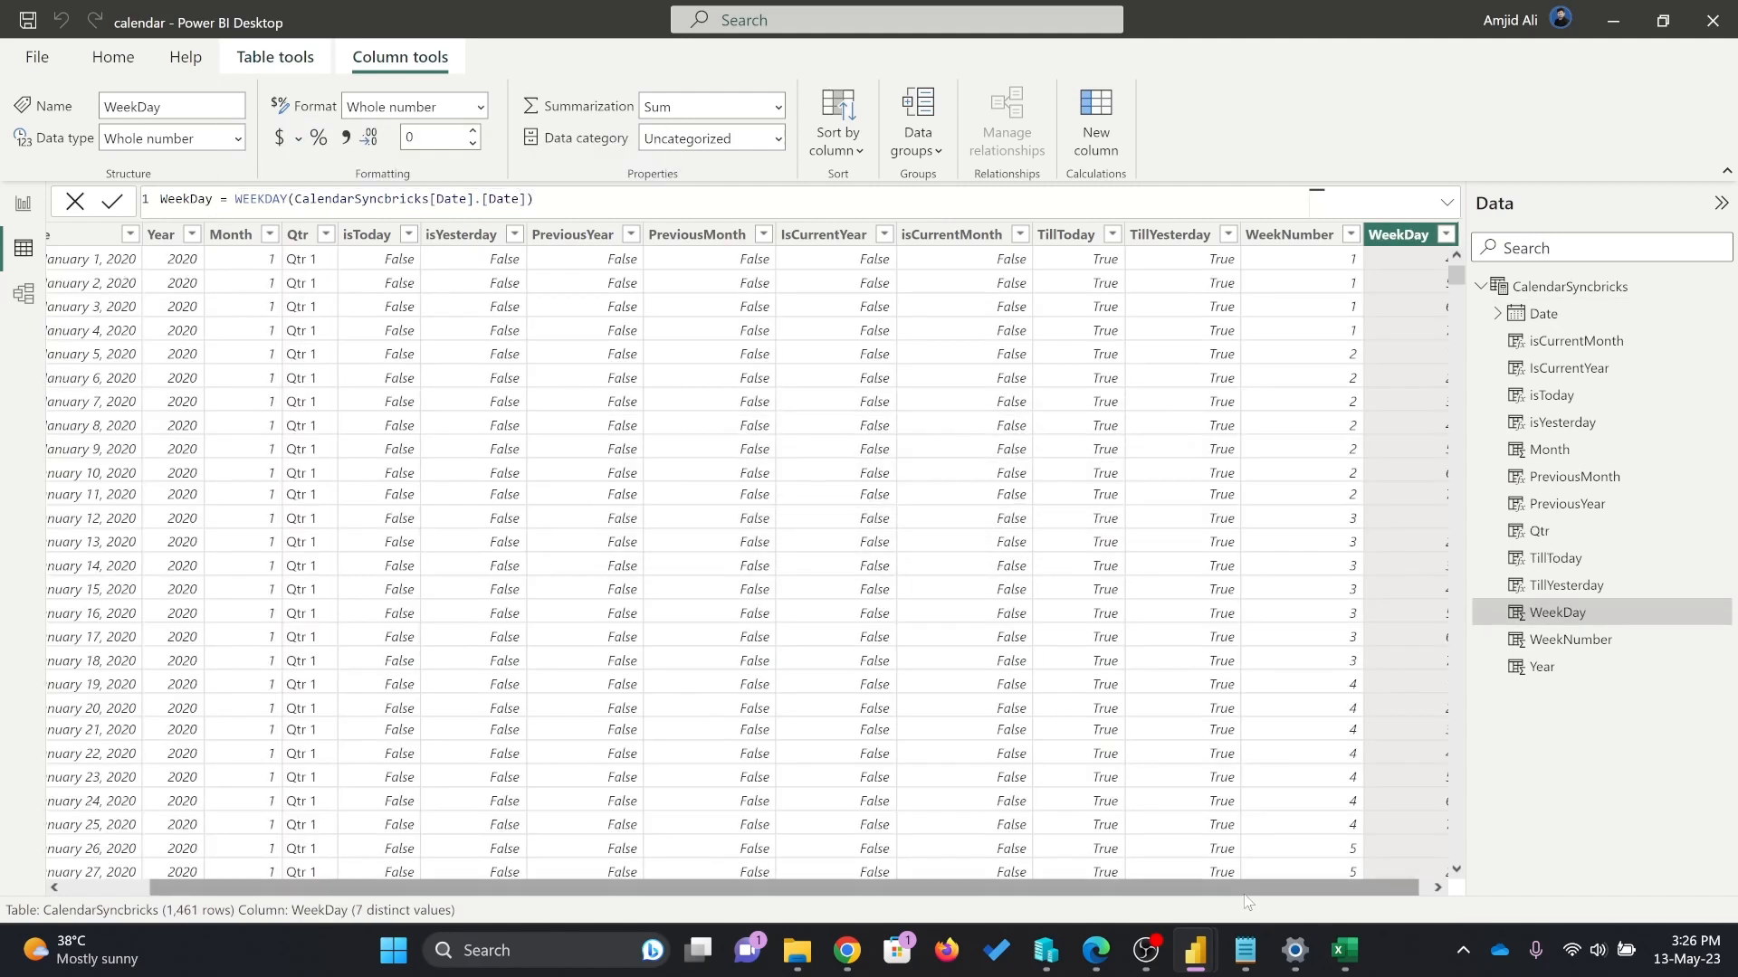
drag(1455, 274, 1492, 206)
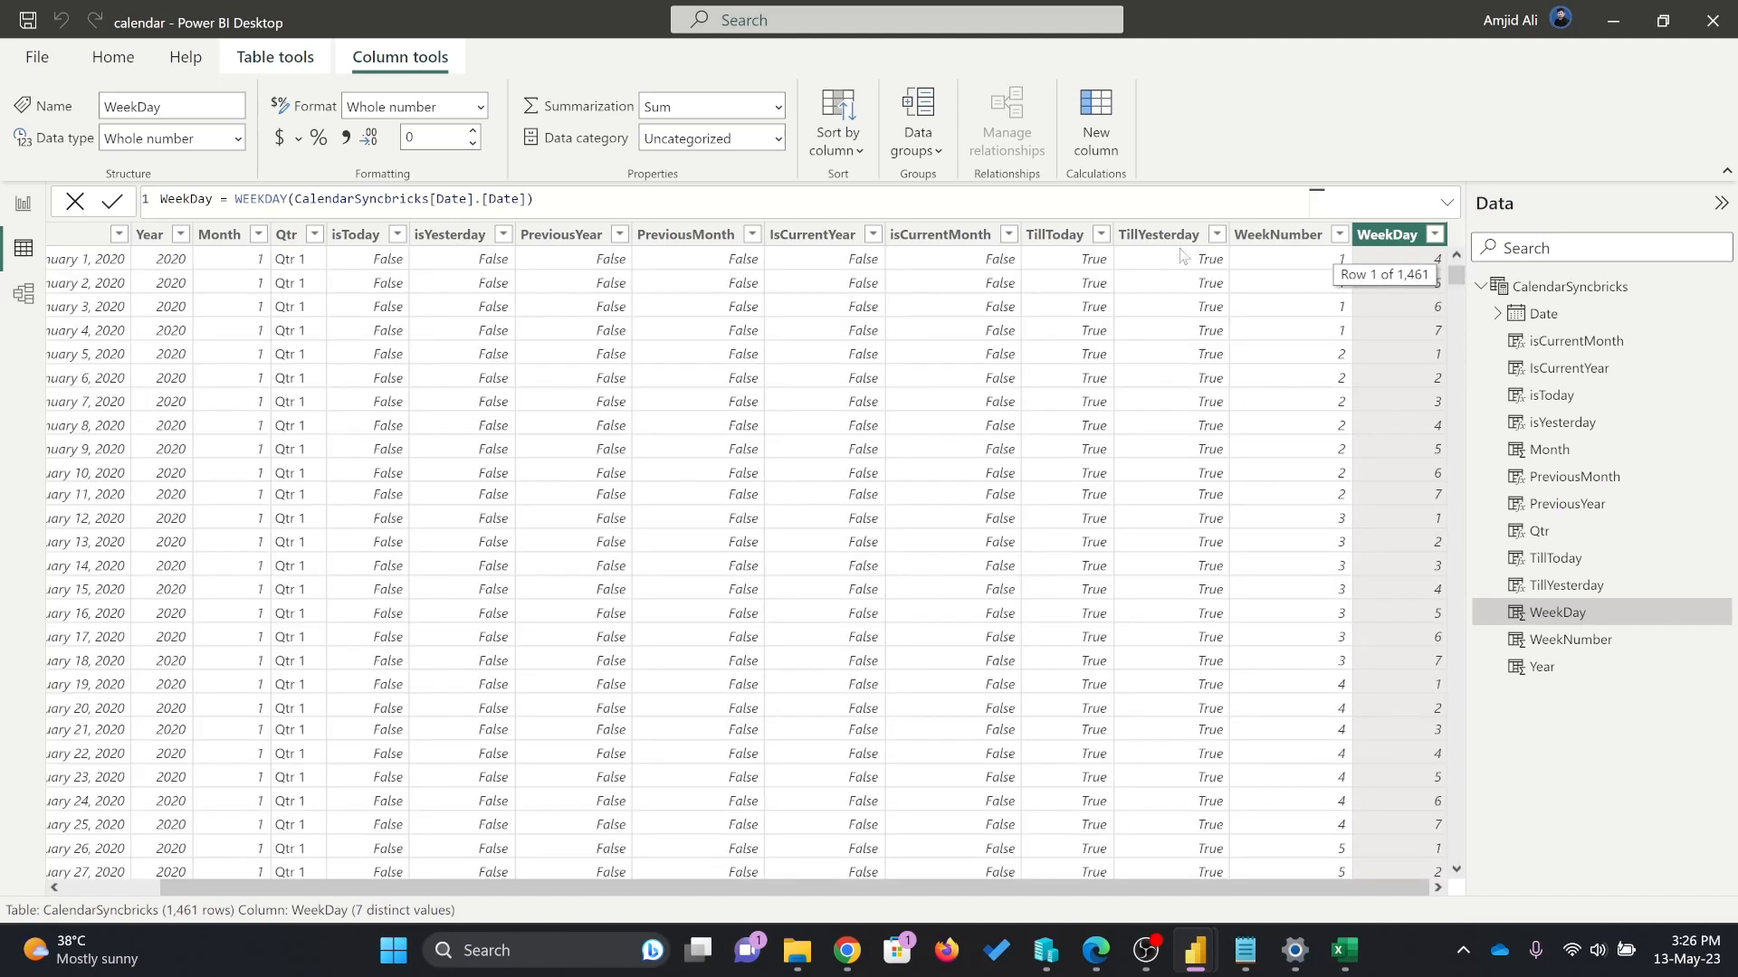
Filter the isToday column to True only and review today's row from Date across to WeekDay.
click(398, 235)
click(442, 421)
click(610, 483)
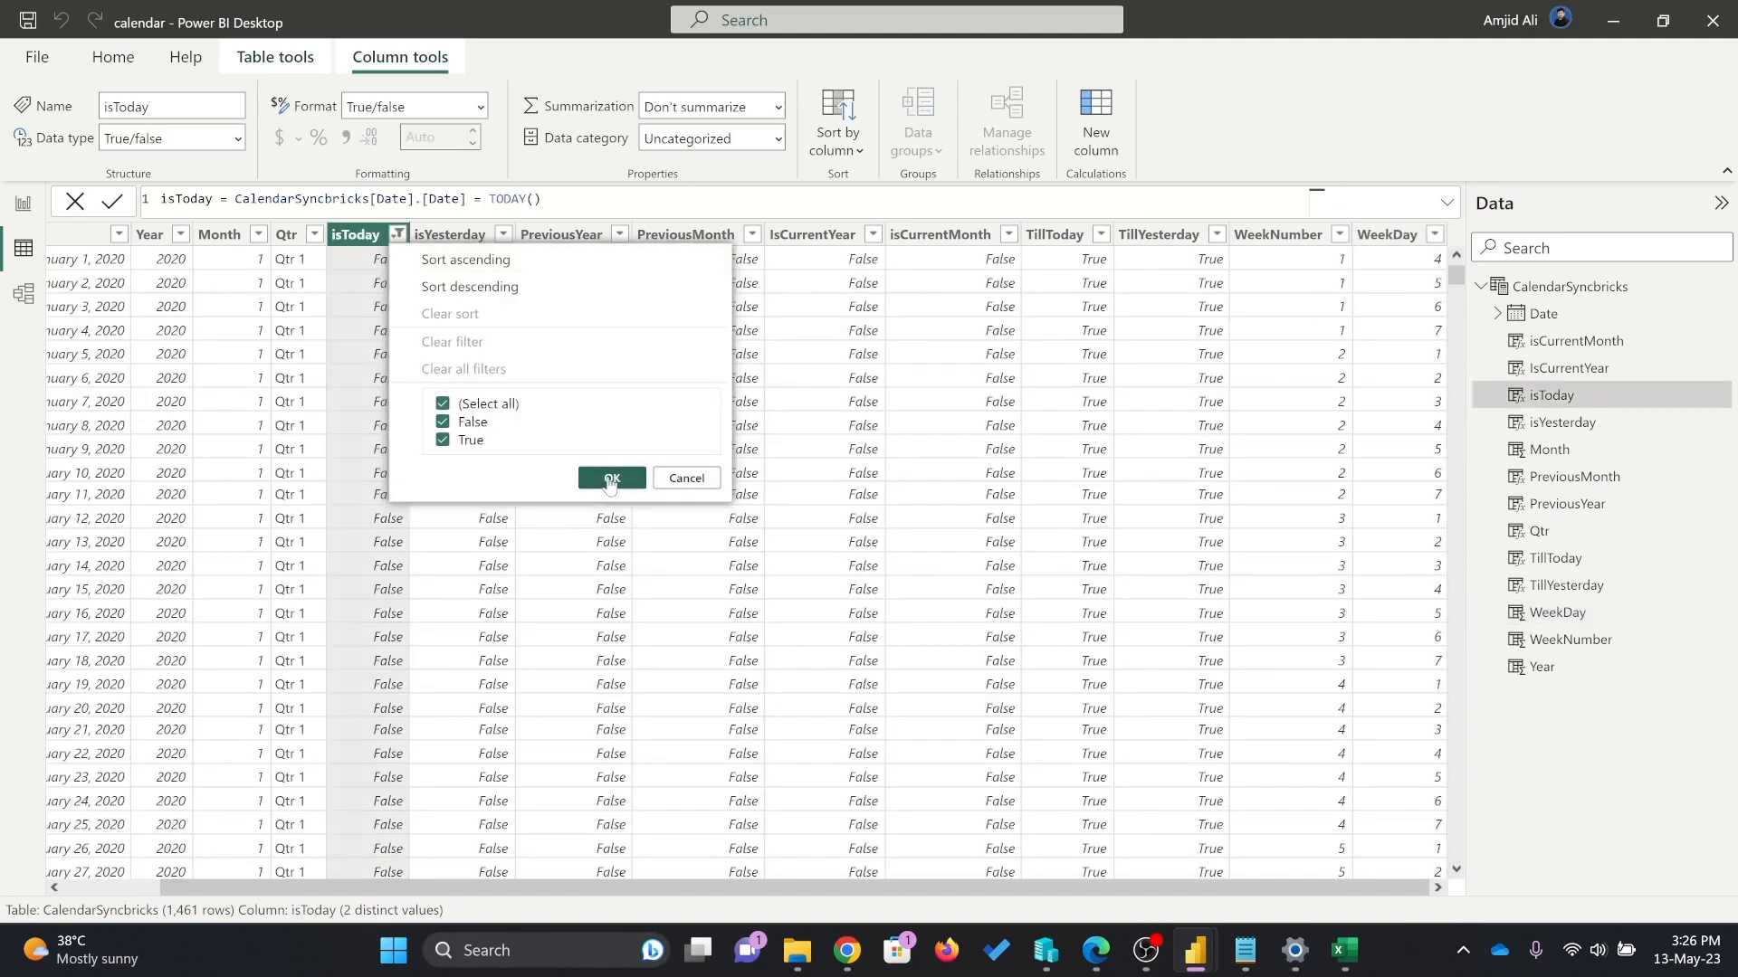
click(313, 260)
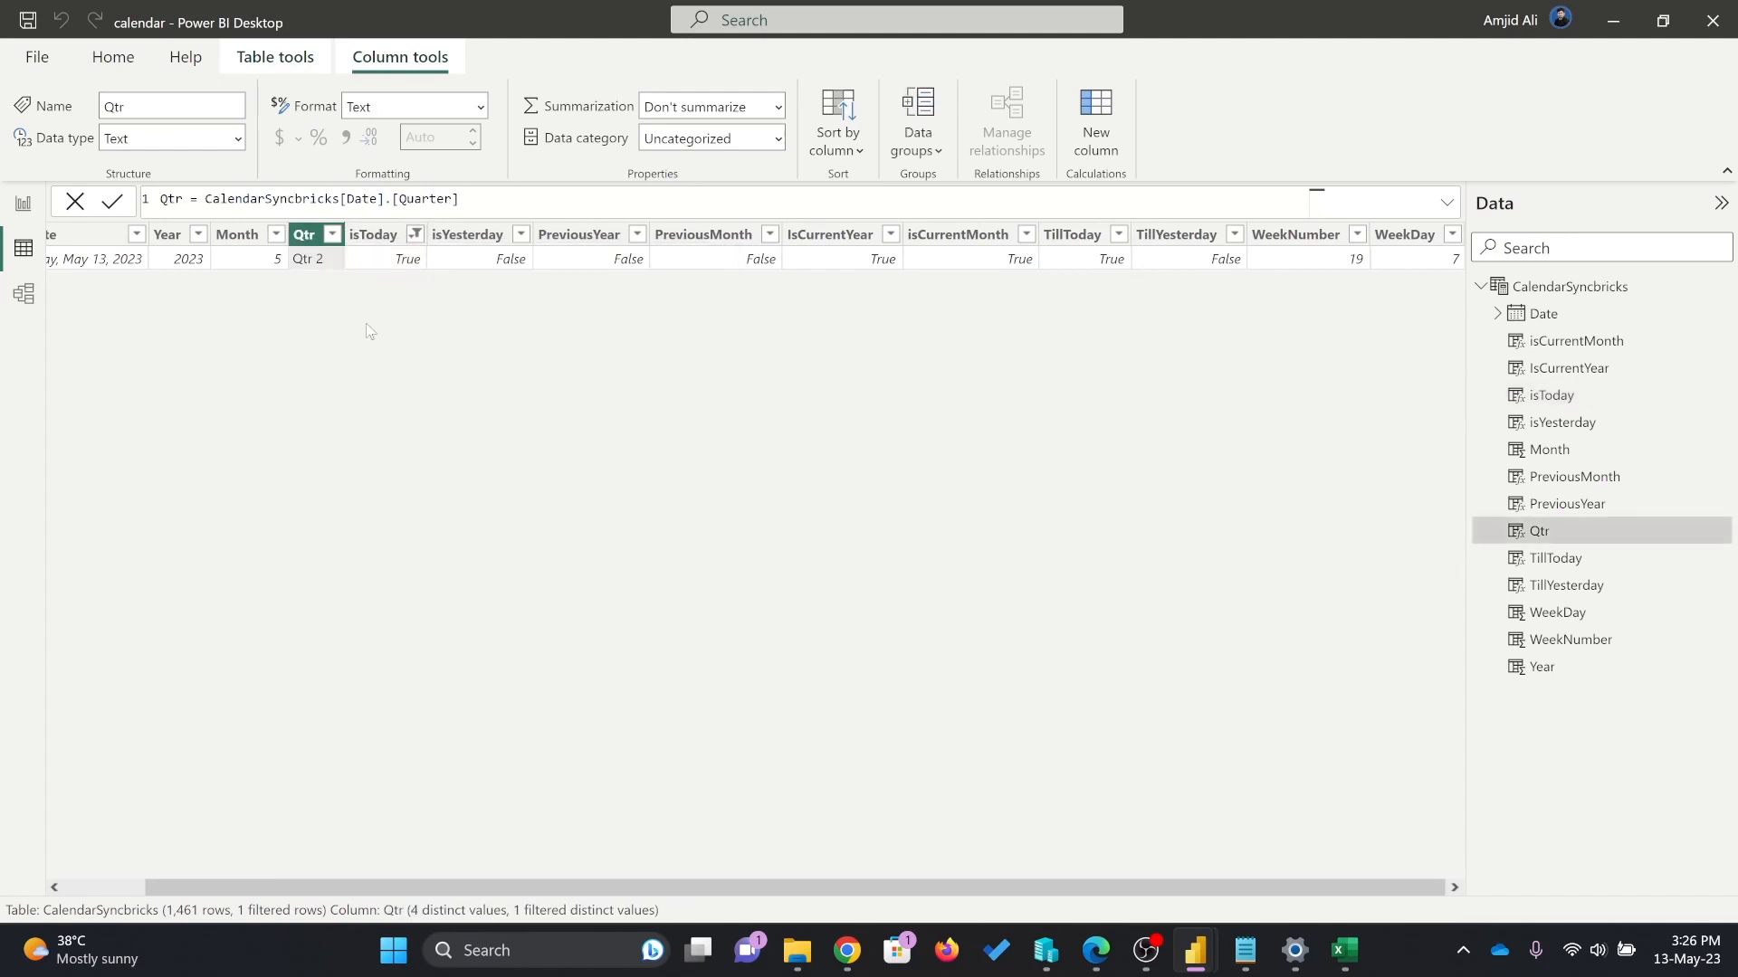
click(103, 261)
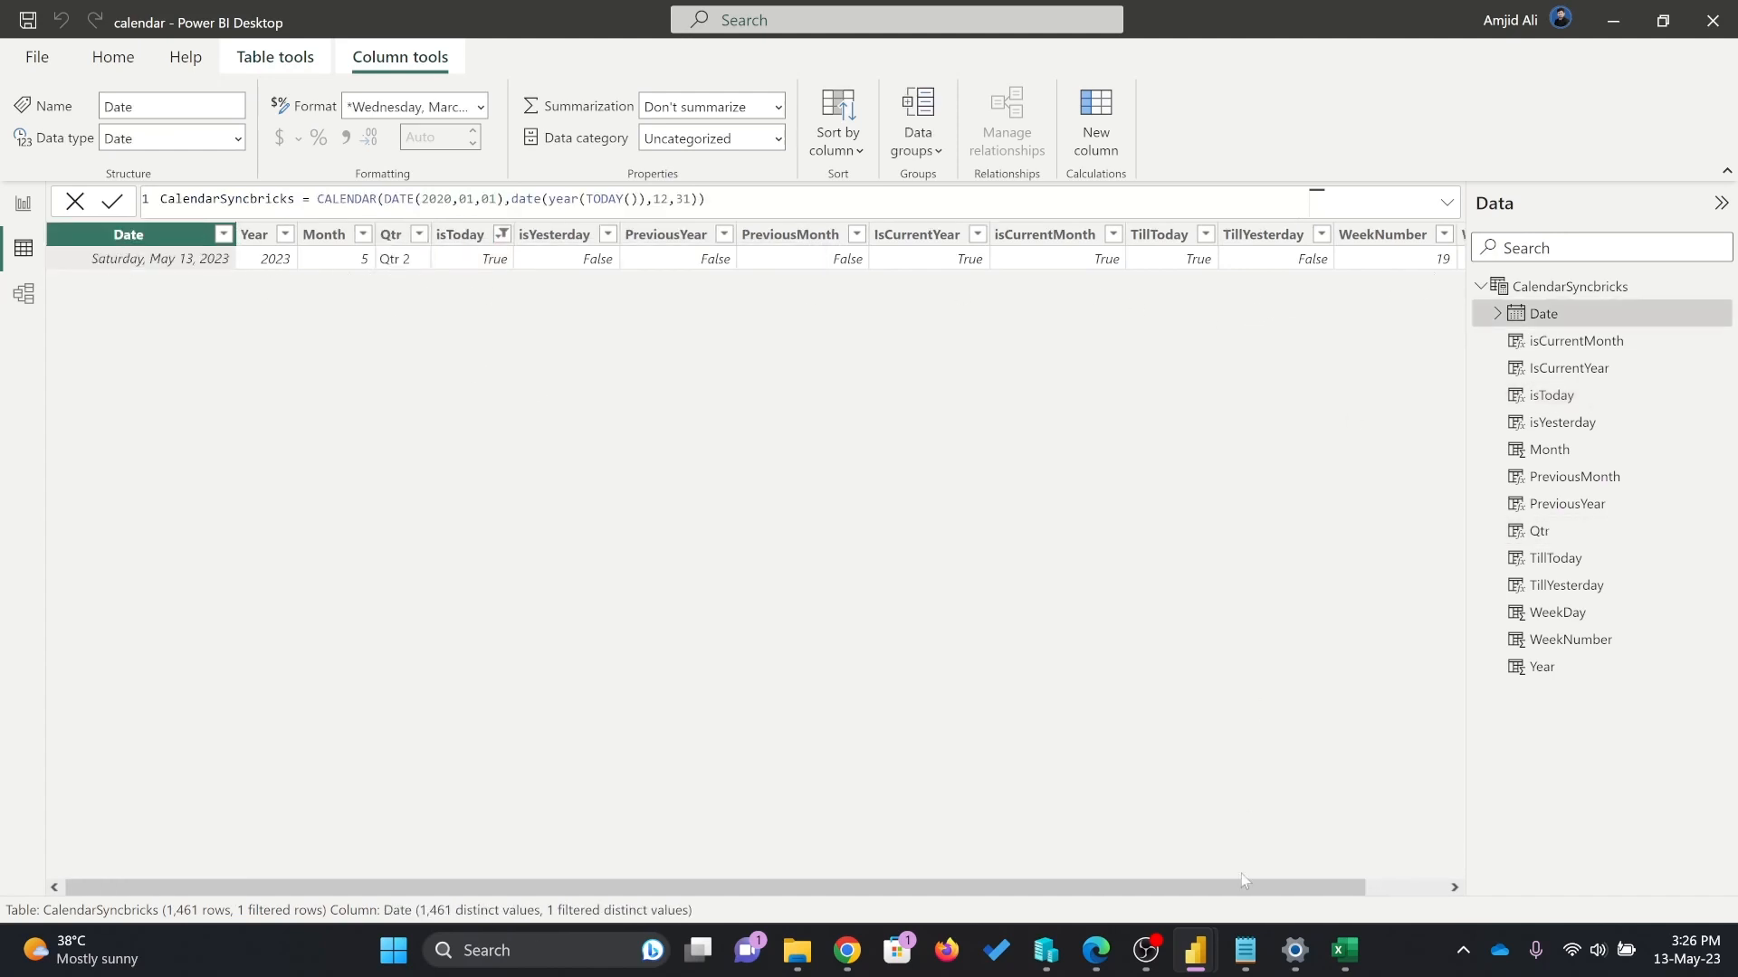
drag(1242, 887, 1323, 887)
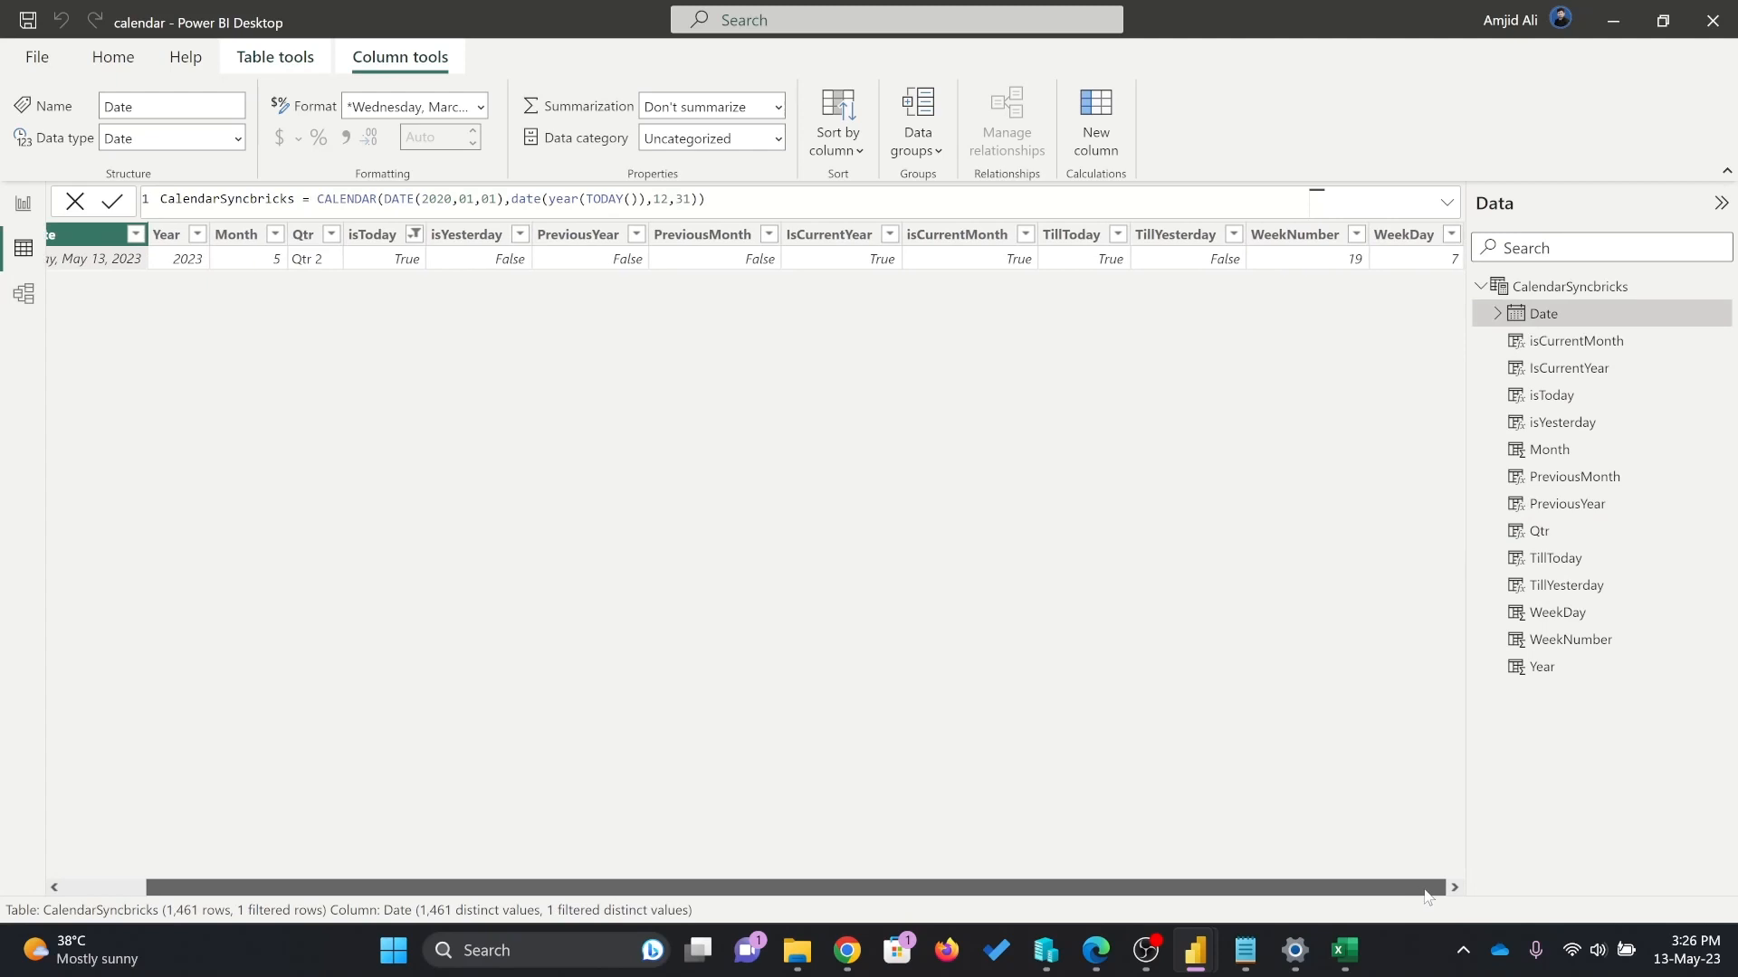
click(1405, 260)
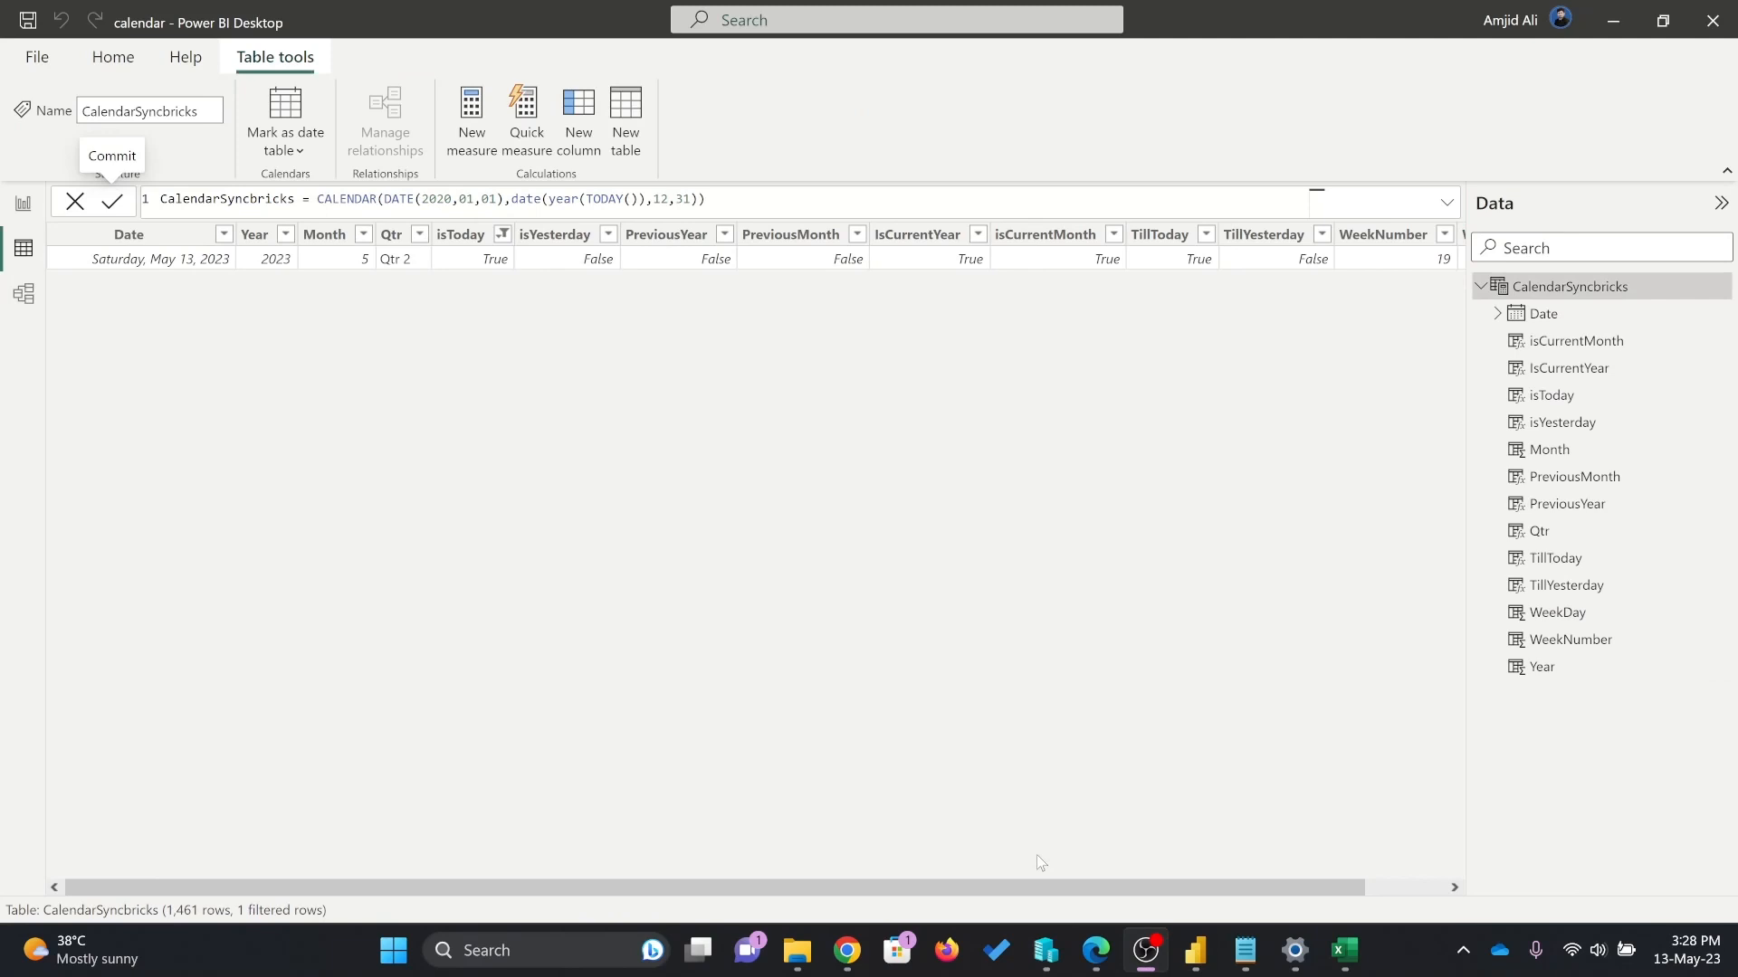
drag(1271, 888, 1353, 894)
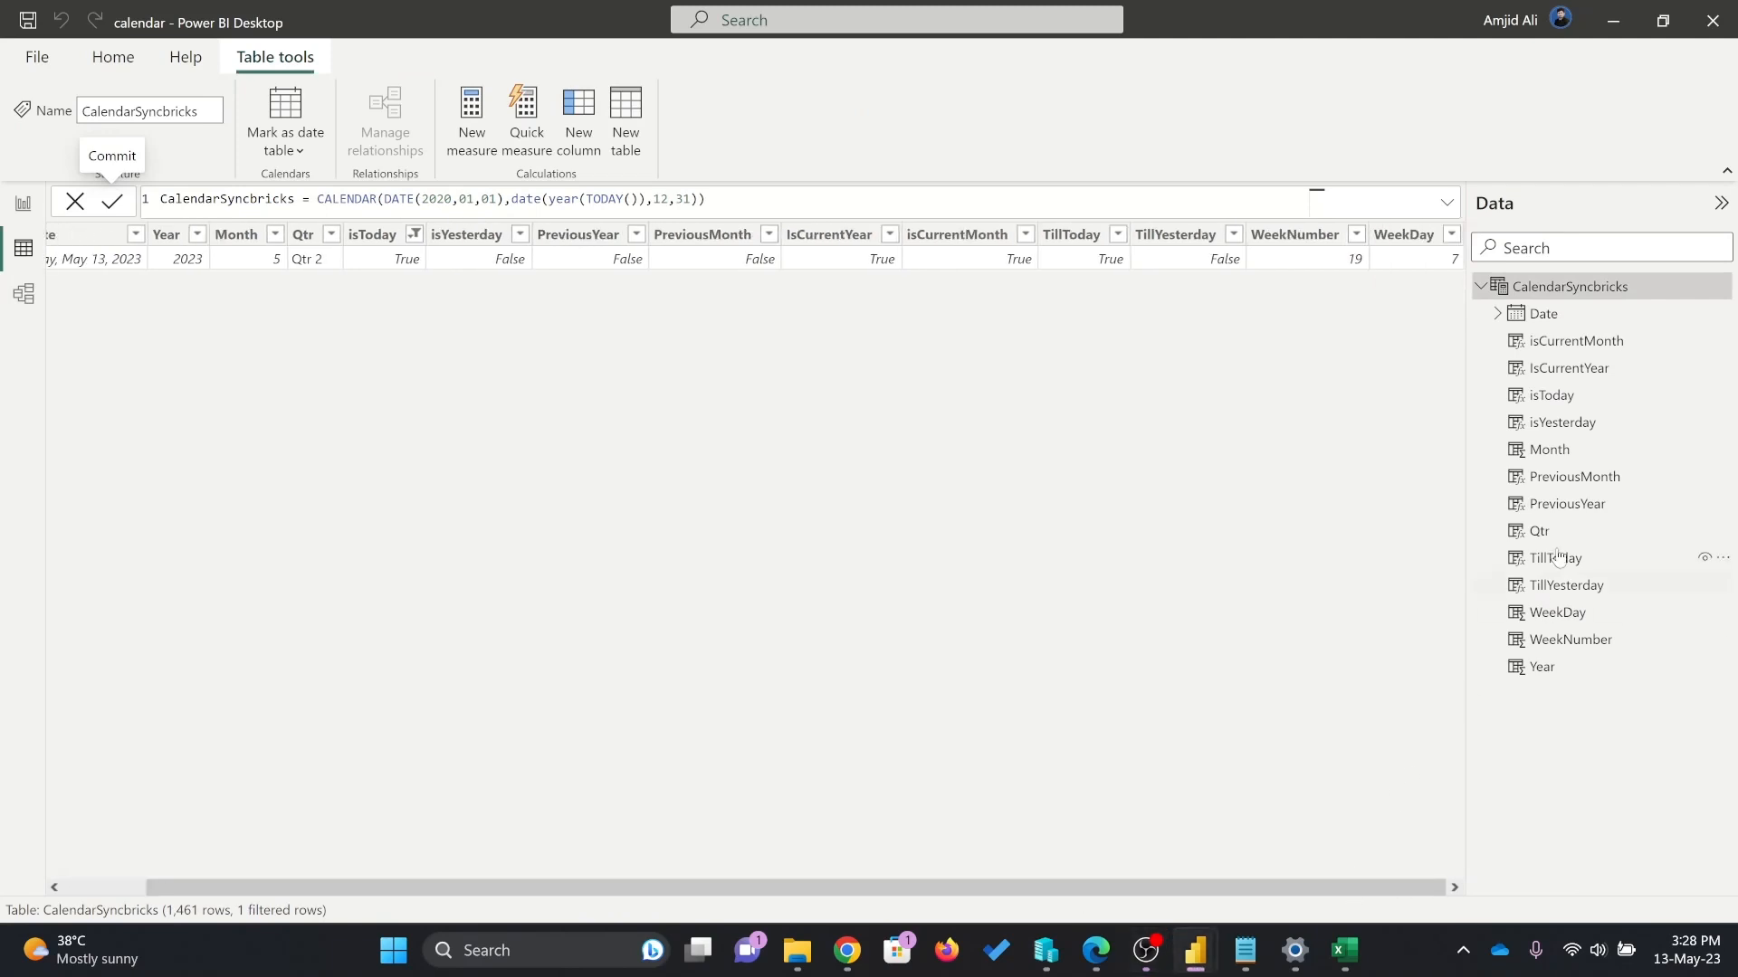
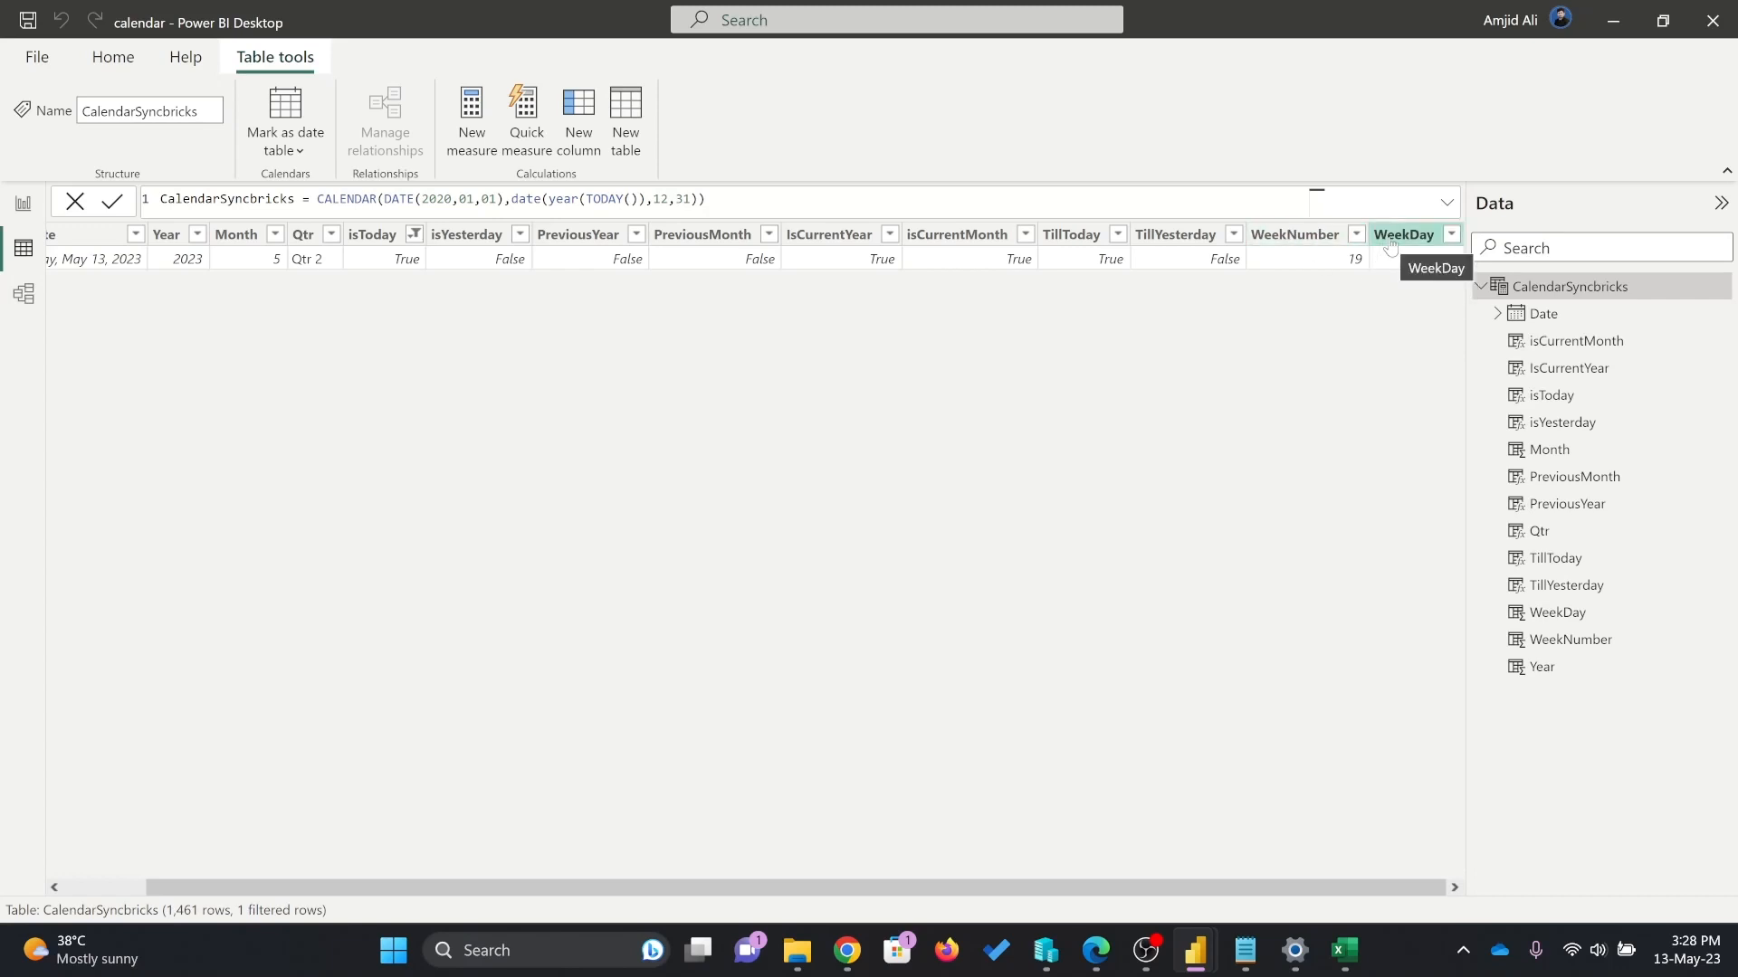
Add a new calculated column to the CalendarSyncbricks table and name it MonthName.
right_click(1394, 237)
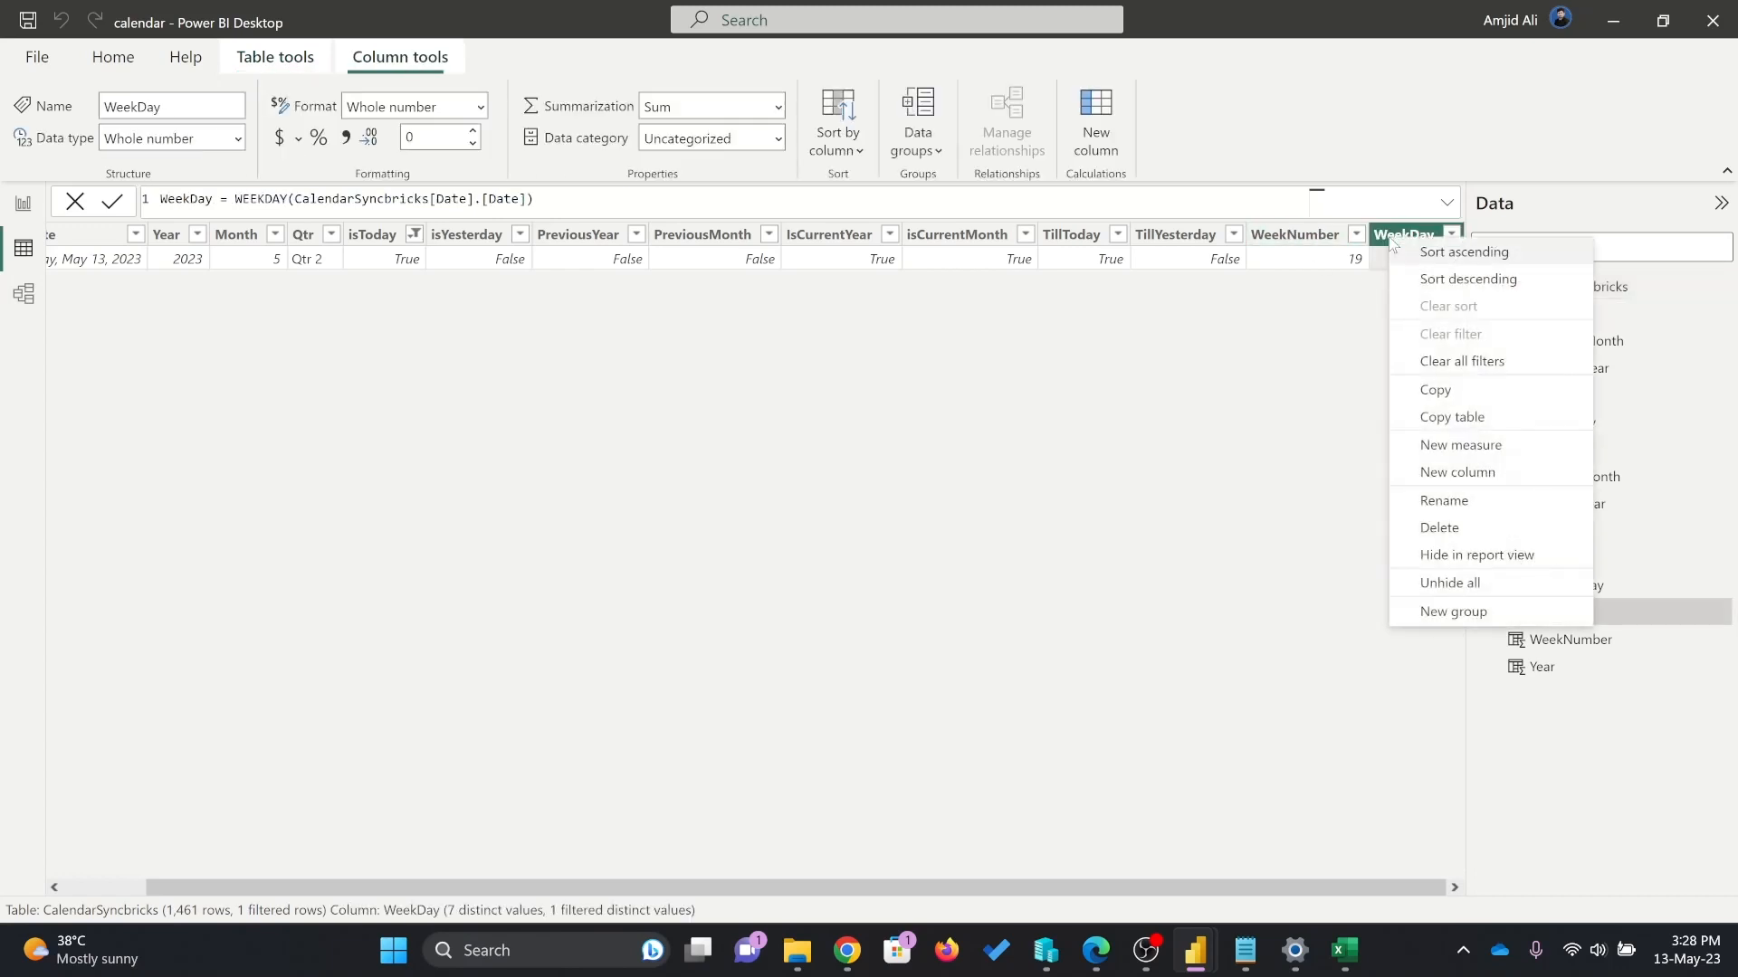
click(1457, 471)
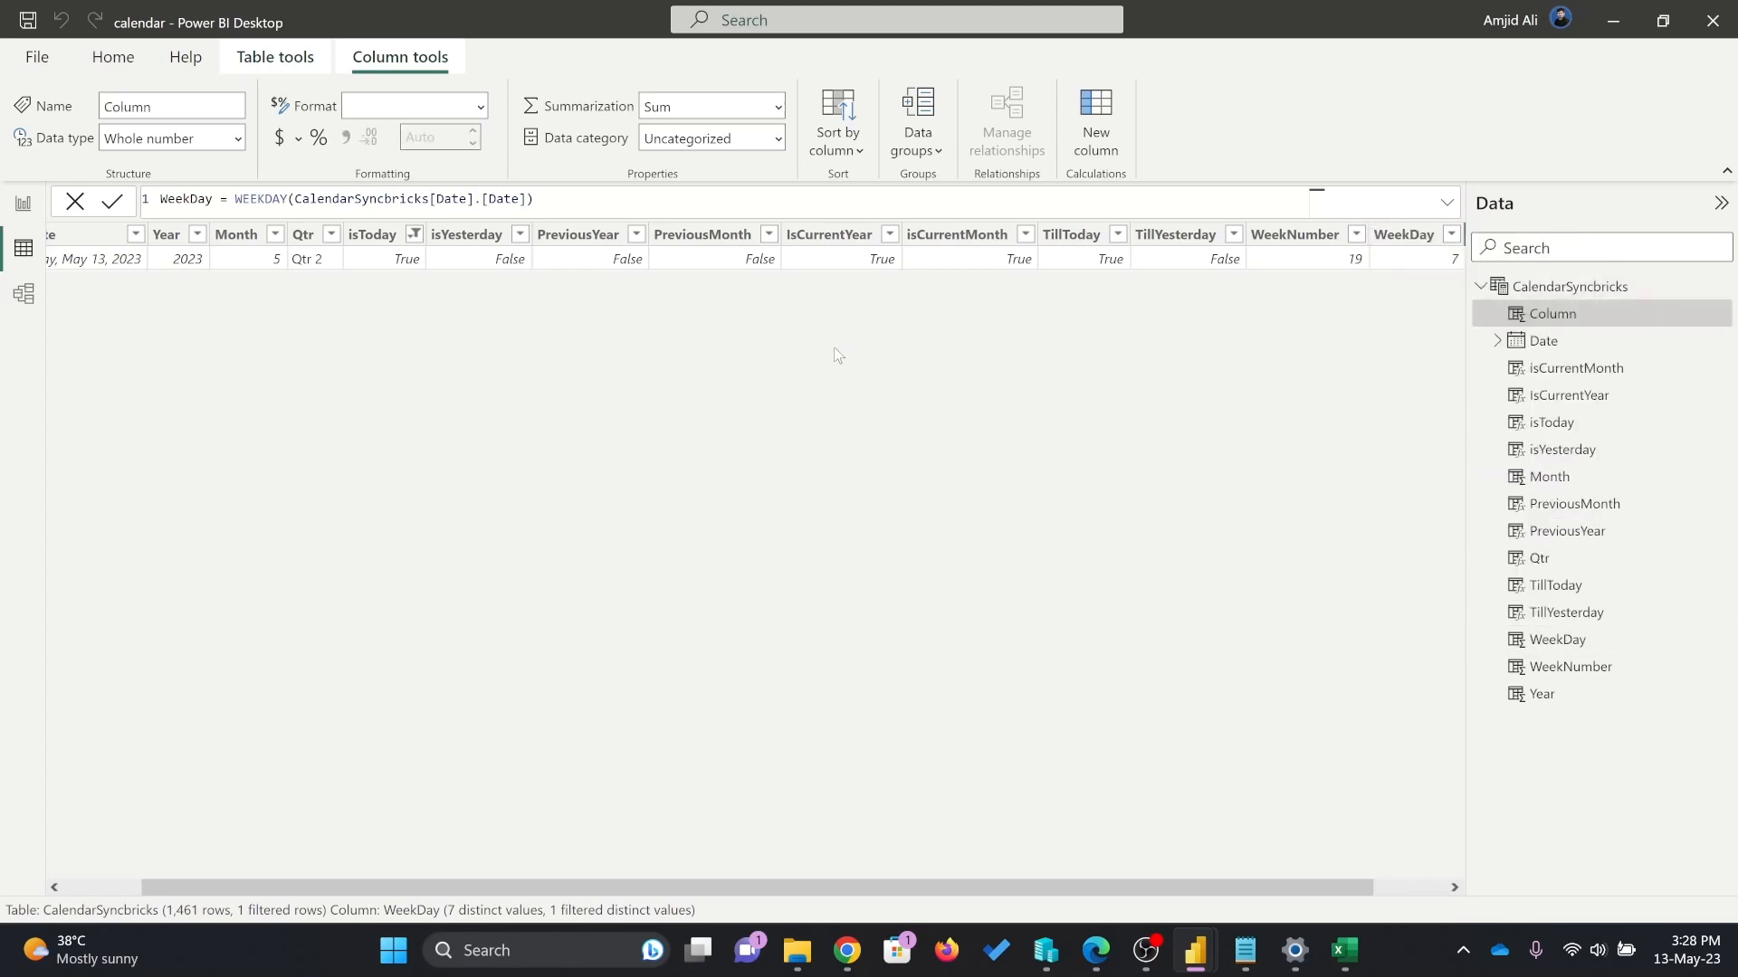
double_click(204, 206)
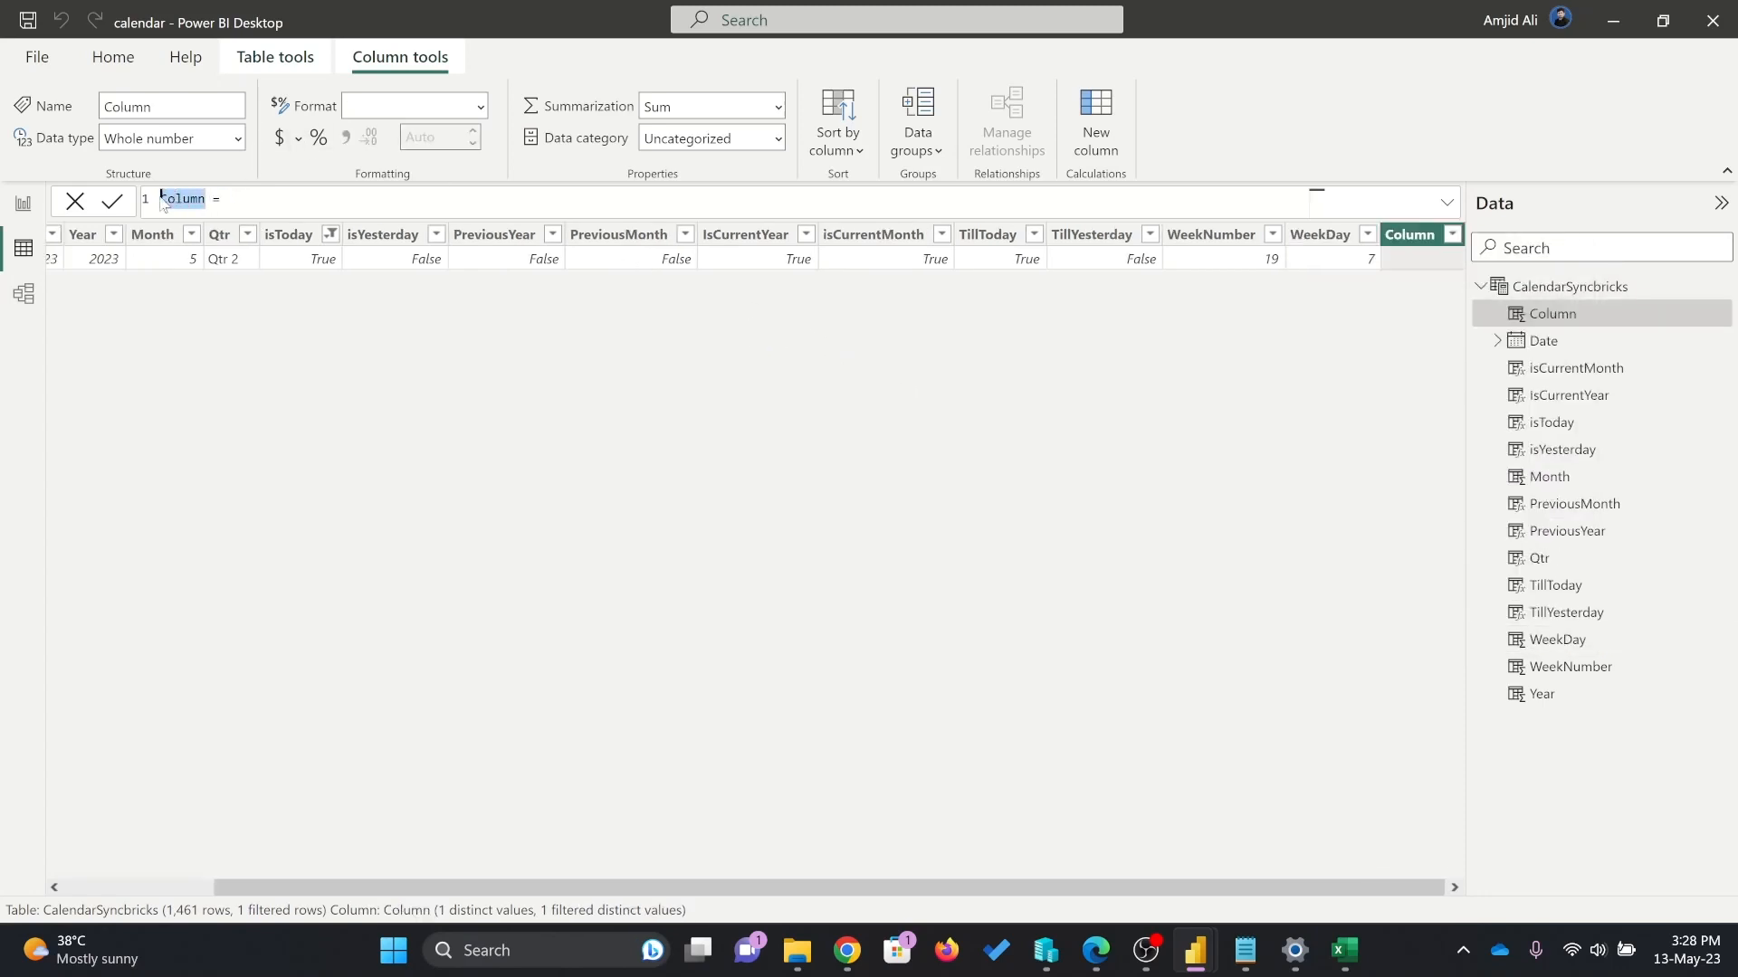
text(MonthName = foram)
Define MonthName as FORMAT(CalendarSyncbricks[Date].[Date],"mmm") and commit the formula.
key(Tab)
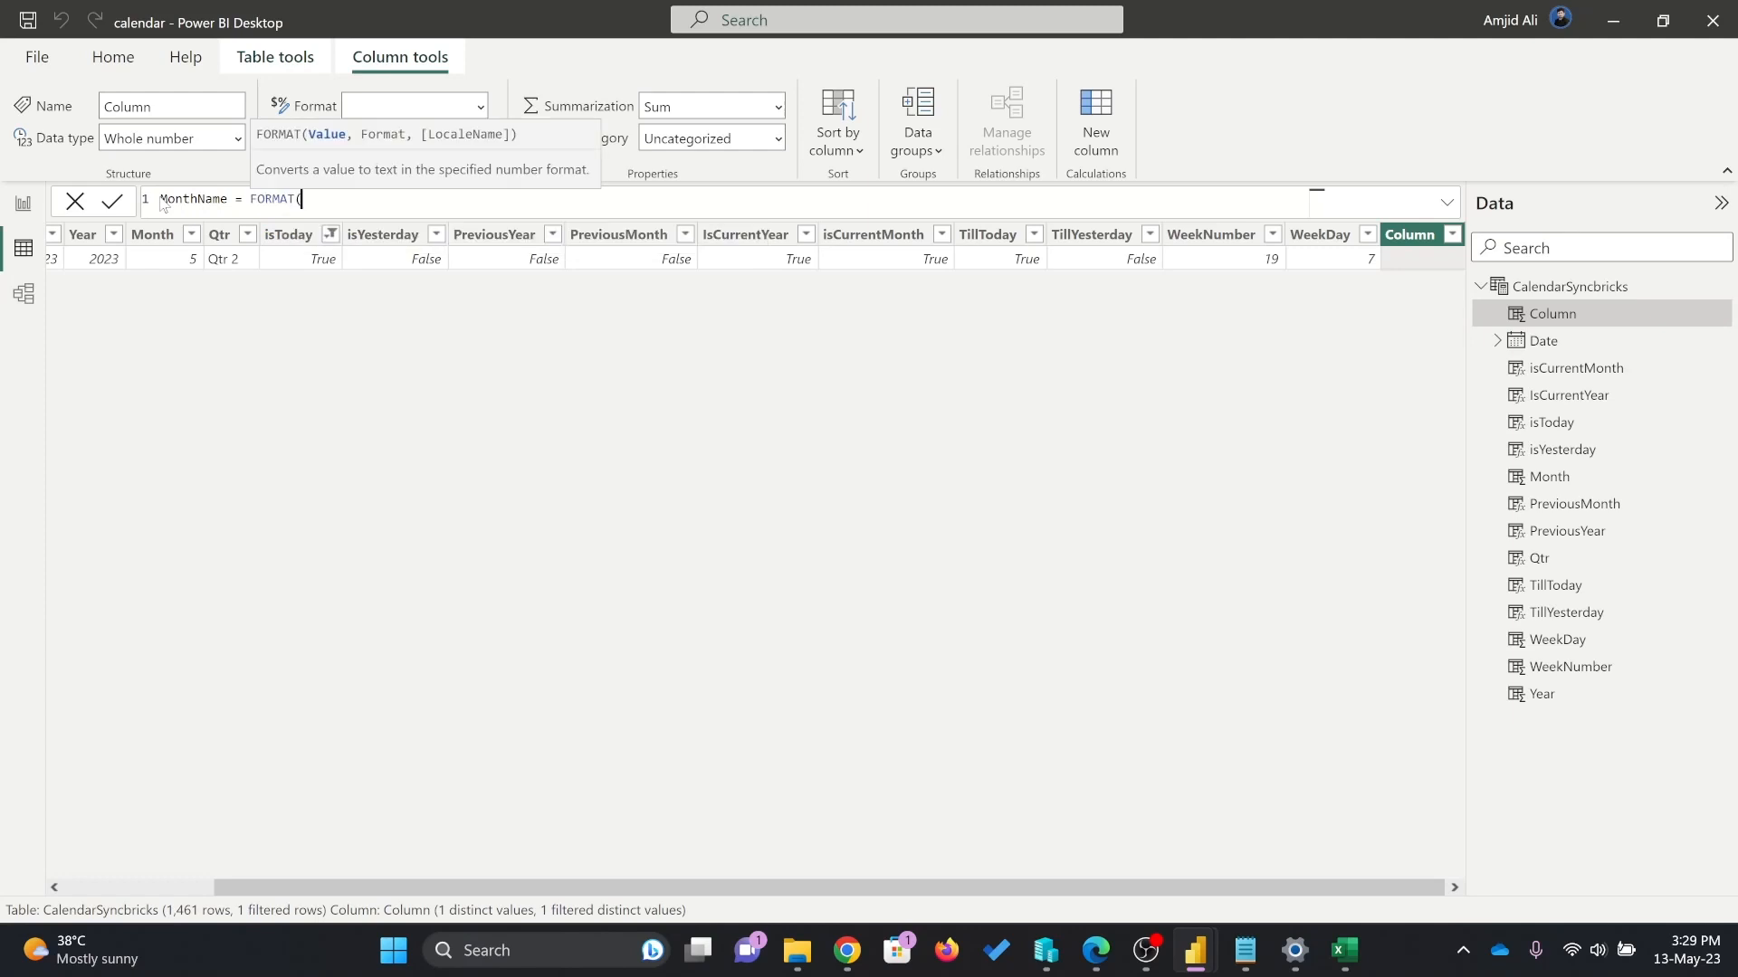
text(calen)
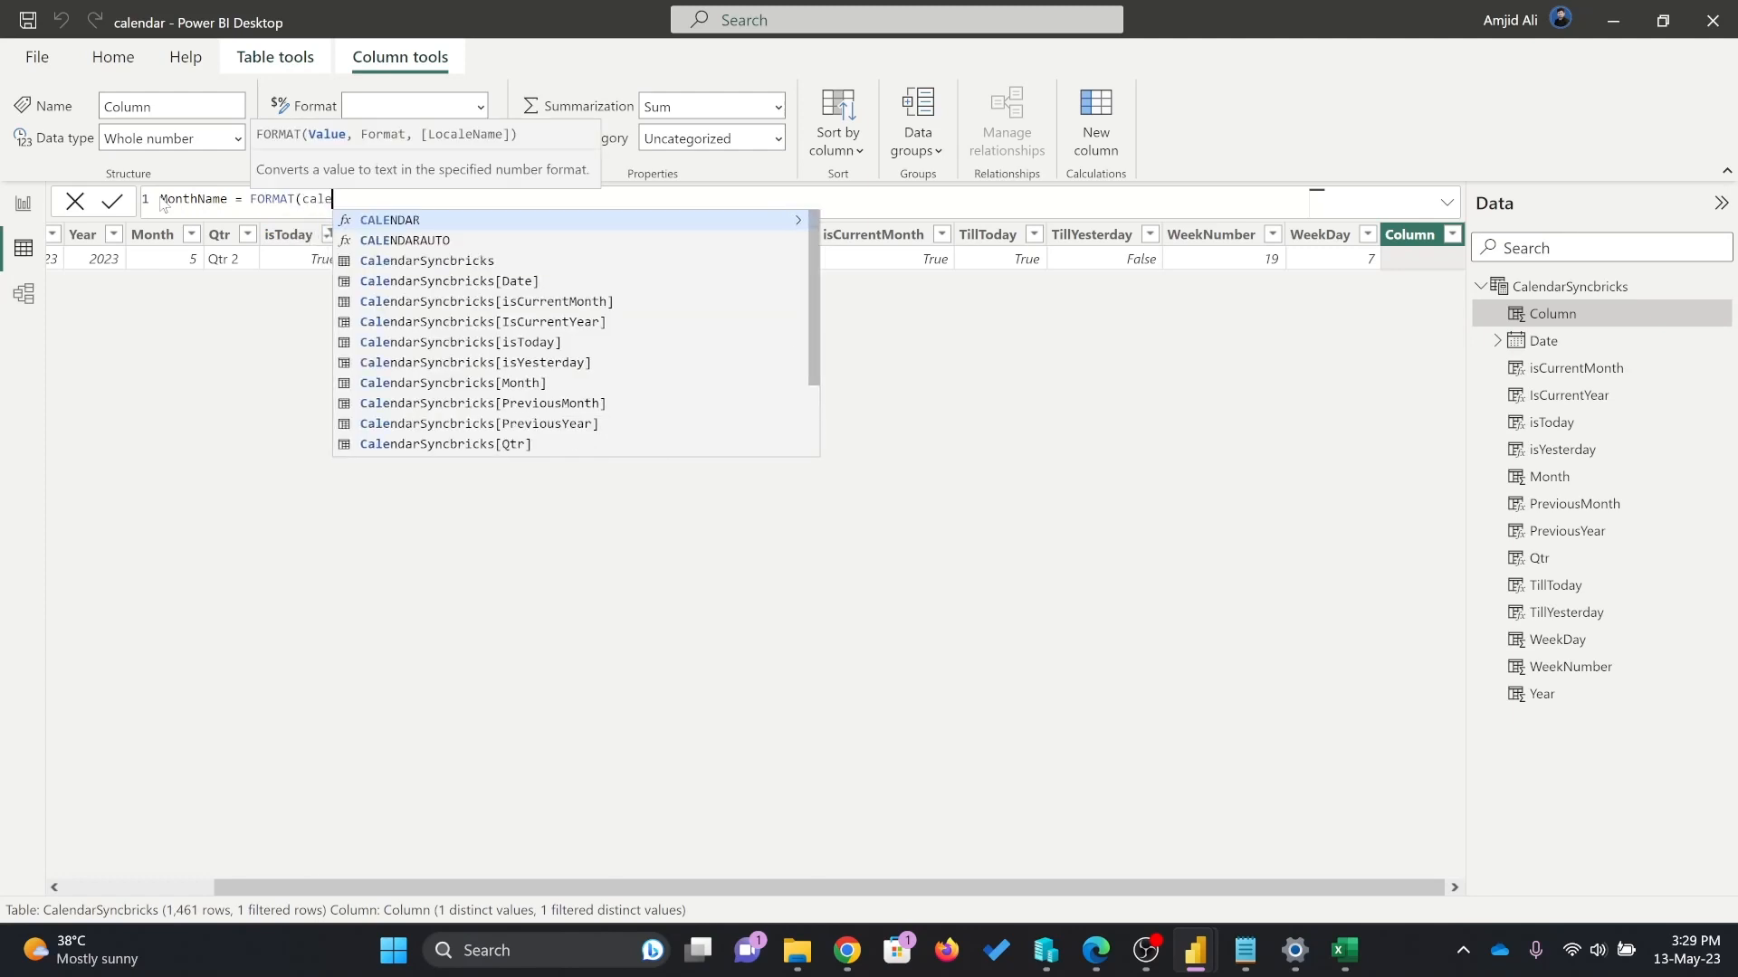
key(Down)
key(Down)
key(Tab)
key(Tab)
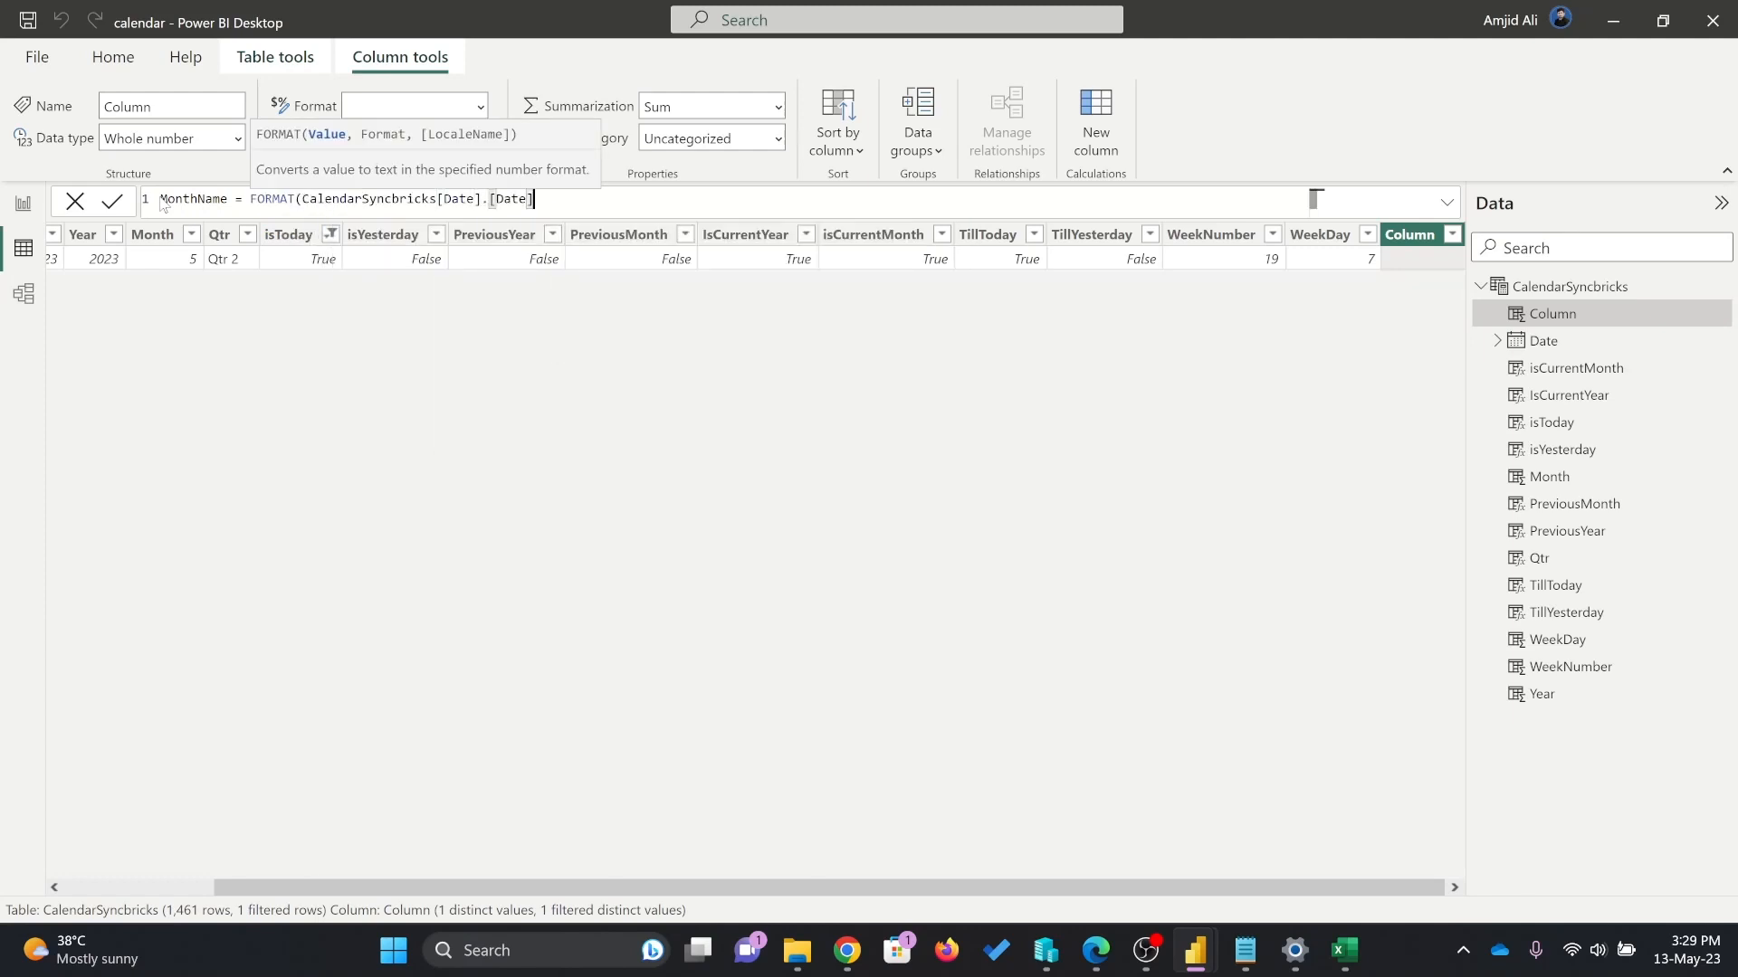
text(,"mmm"))
key(Return)
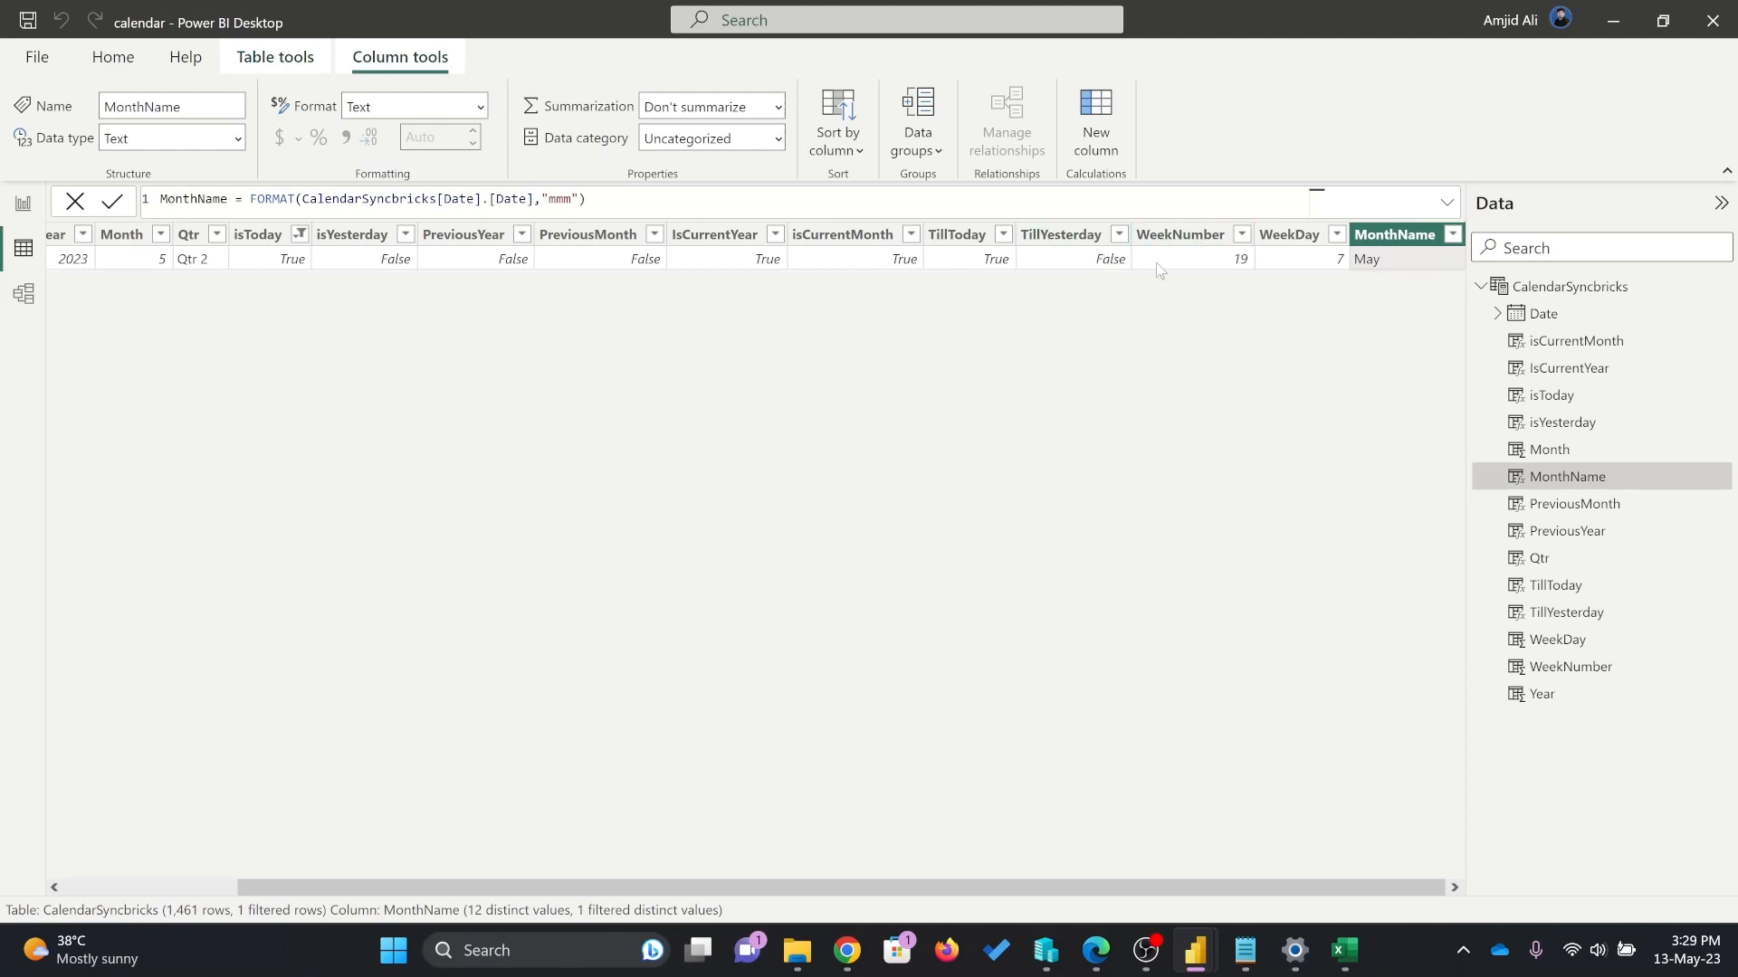
Set the format string in the MonthName formula to "mmmm" and commit it.
click(571, 201)
text(m)
key(Return)
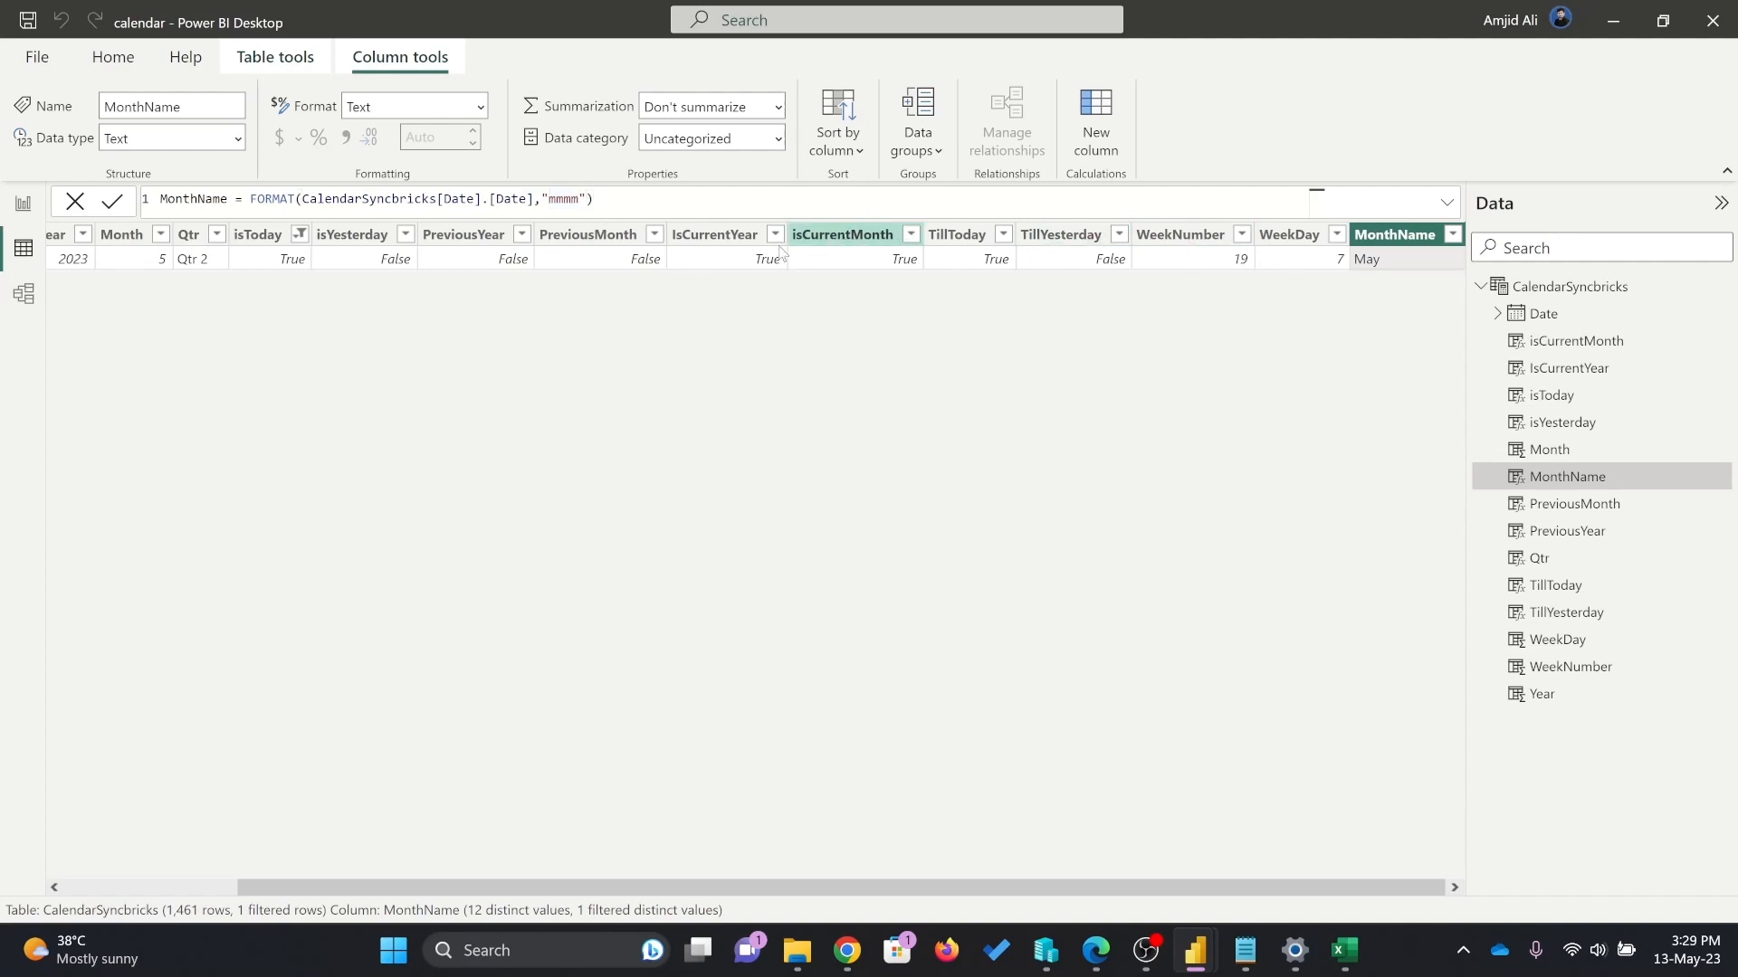
Clear the filter on the isToday column.
click(300, 234)
click(505, 478)
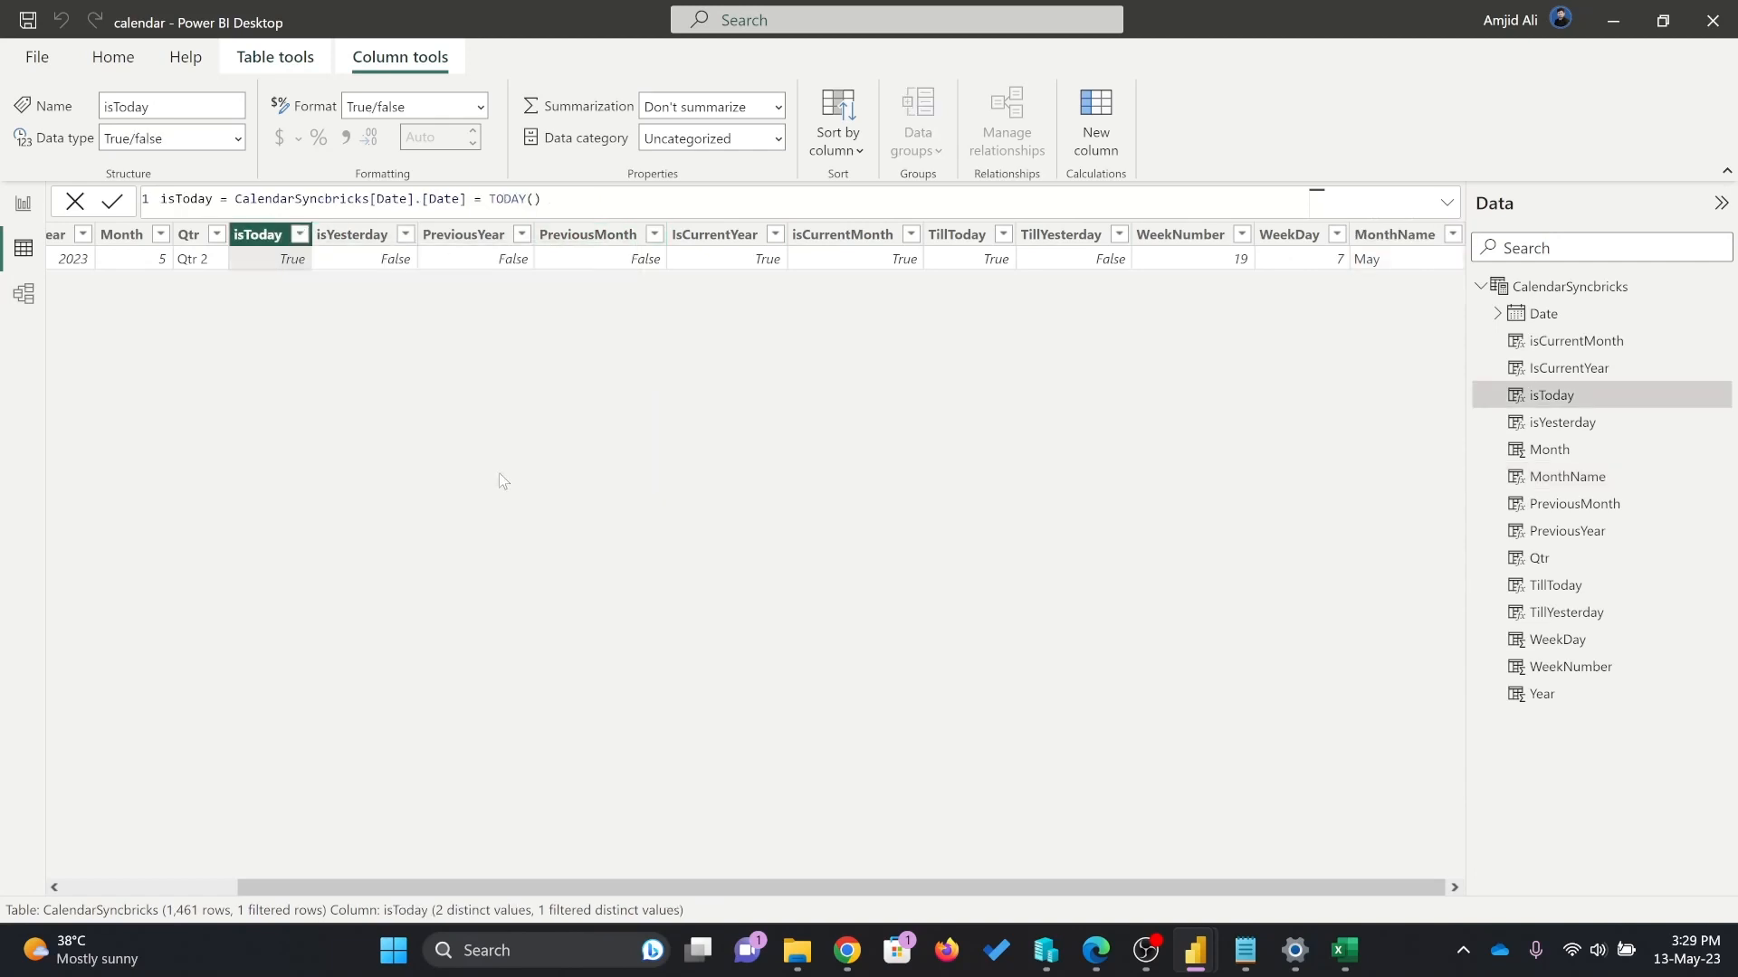
drag(980, 884, 1409, 879)
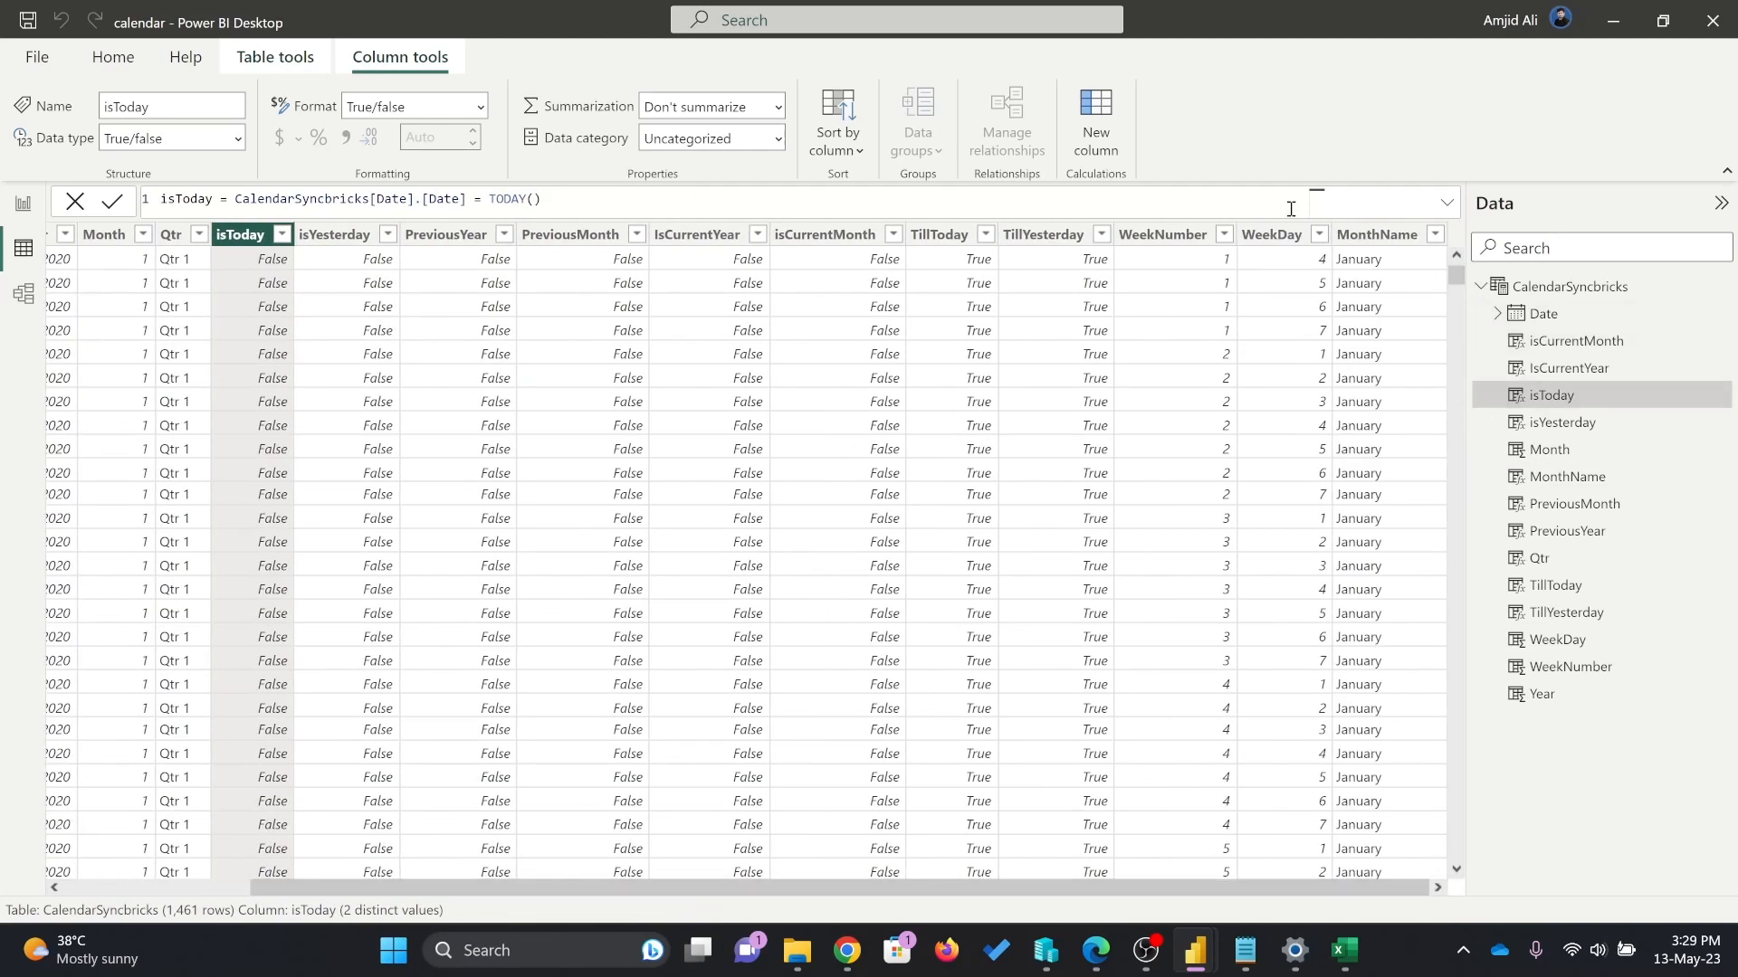
Copy the complete formula of the MonthName column.
click(1376, 235)
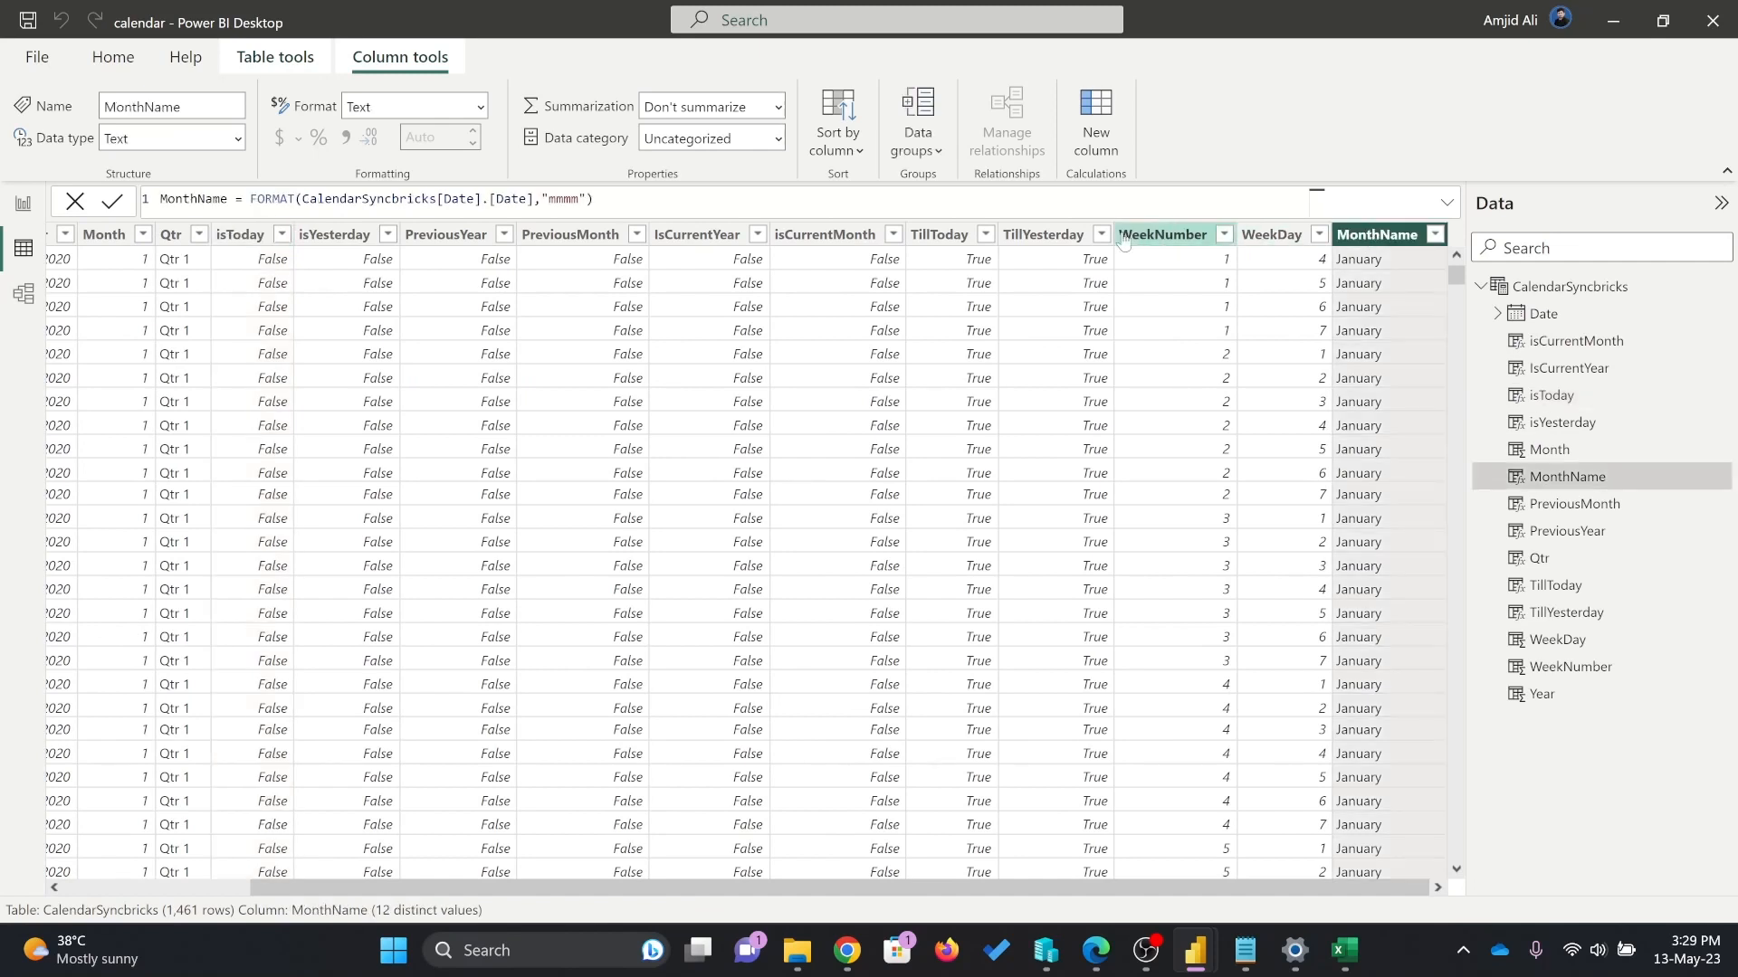
double_click(576, 200)
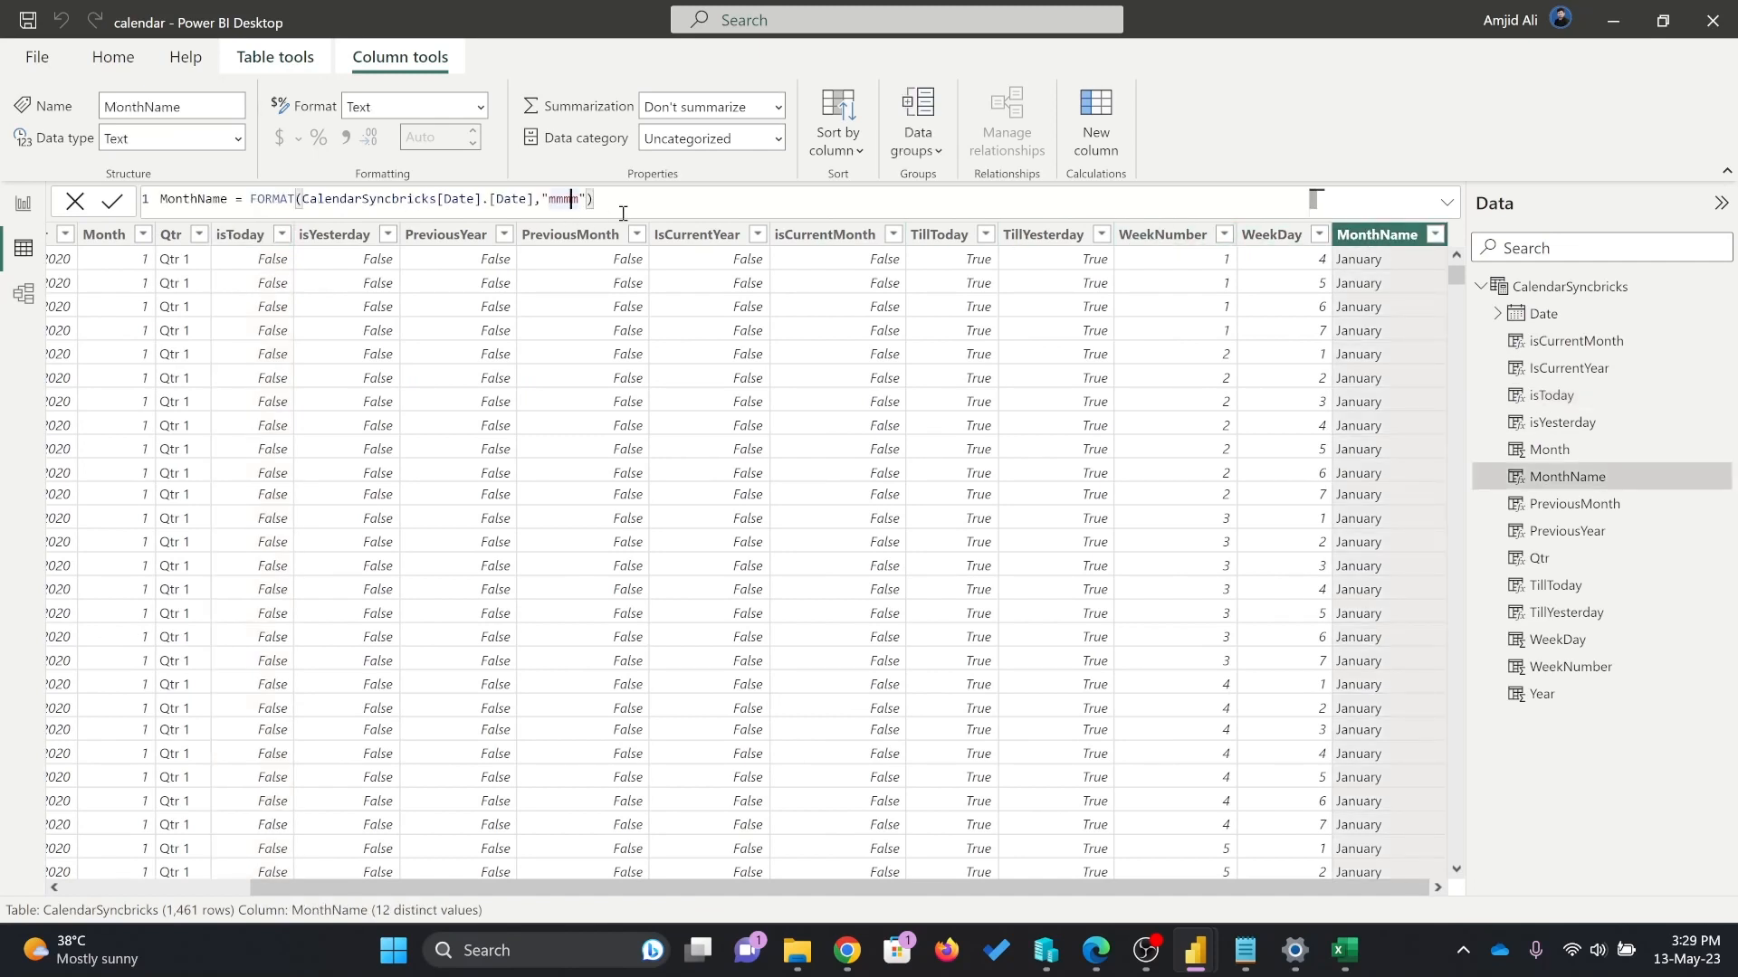
key(Return)
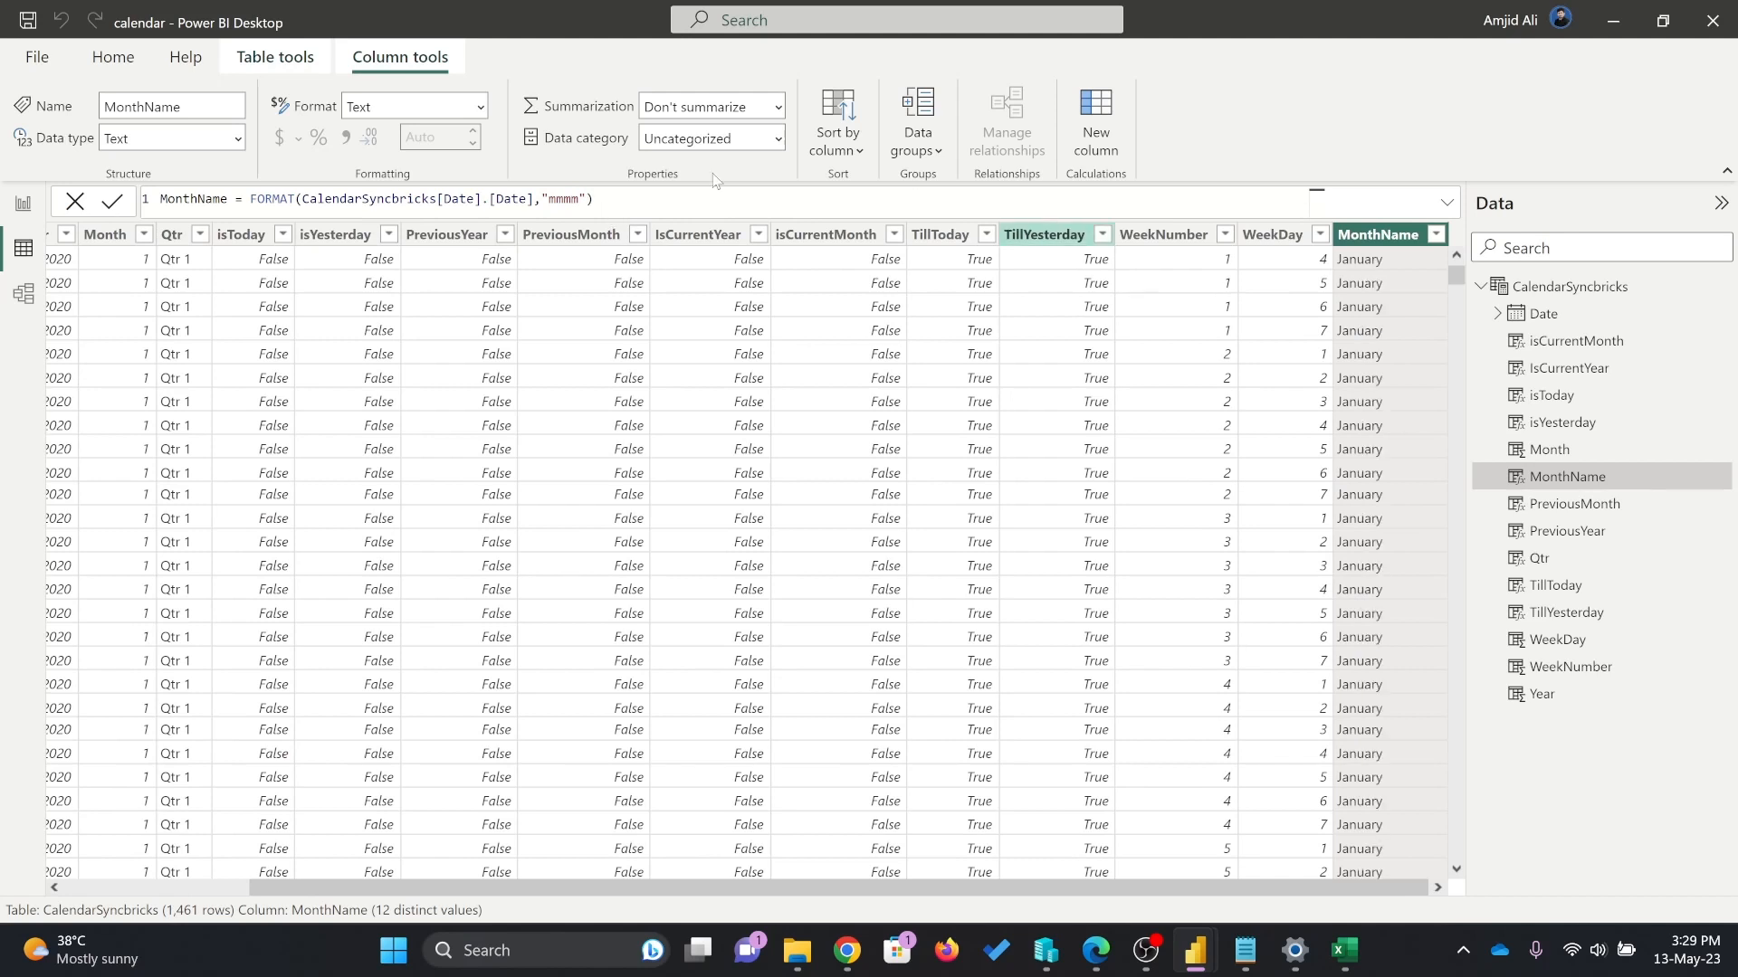
click(609, 198)
key(ctrl+a)
key(ctrl+c)
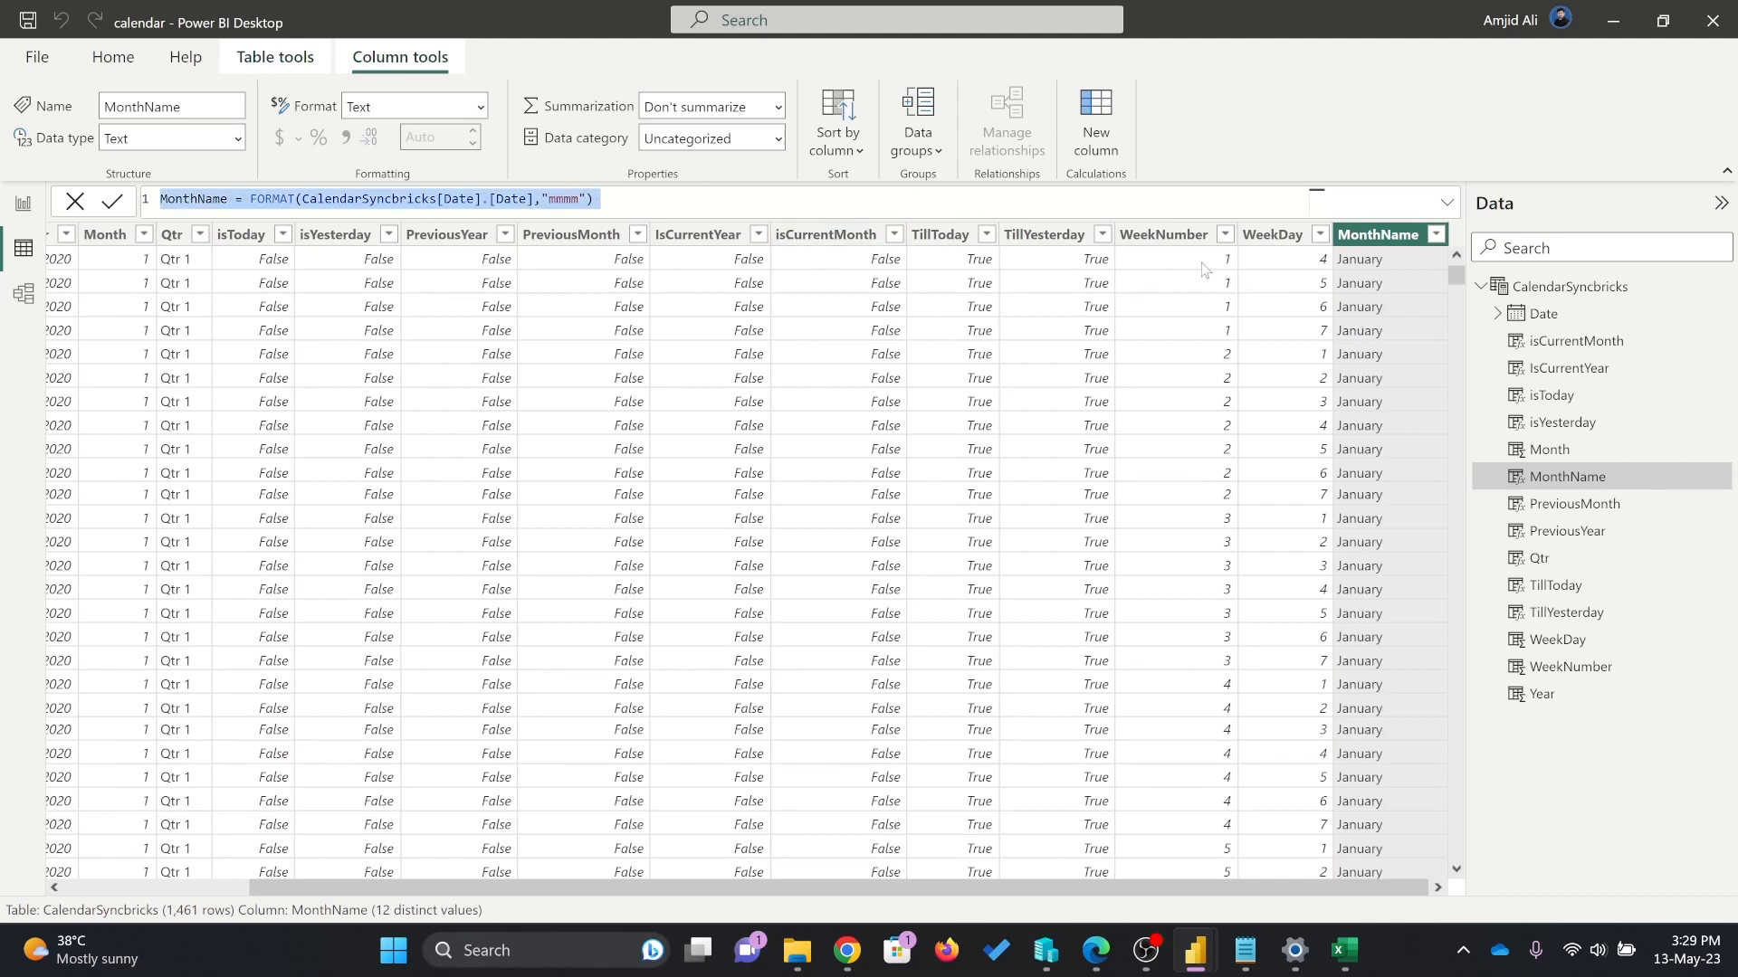
Add a calculated column ShortMonthName from the copied formula with the format string "mmm" and commit it.
right_click(1353, 234)
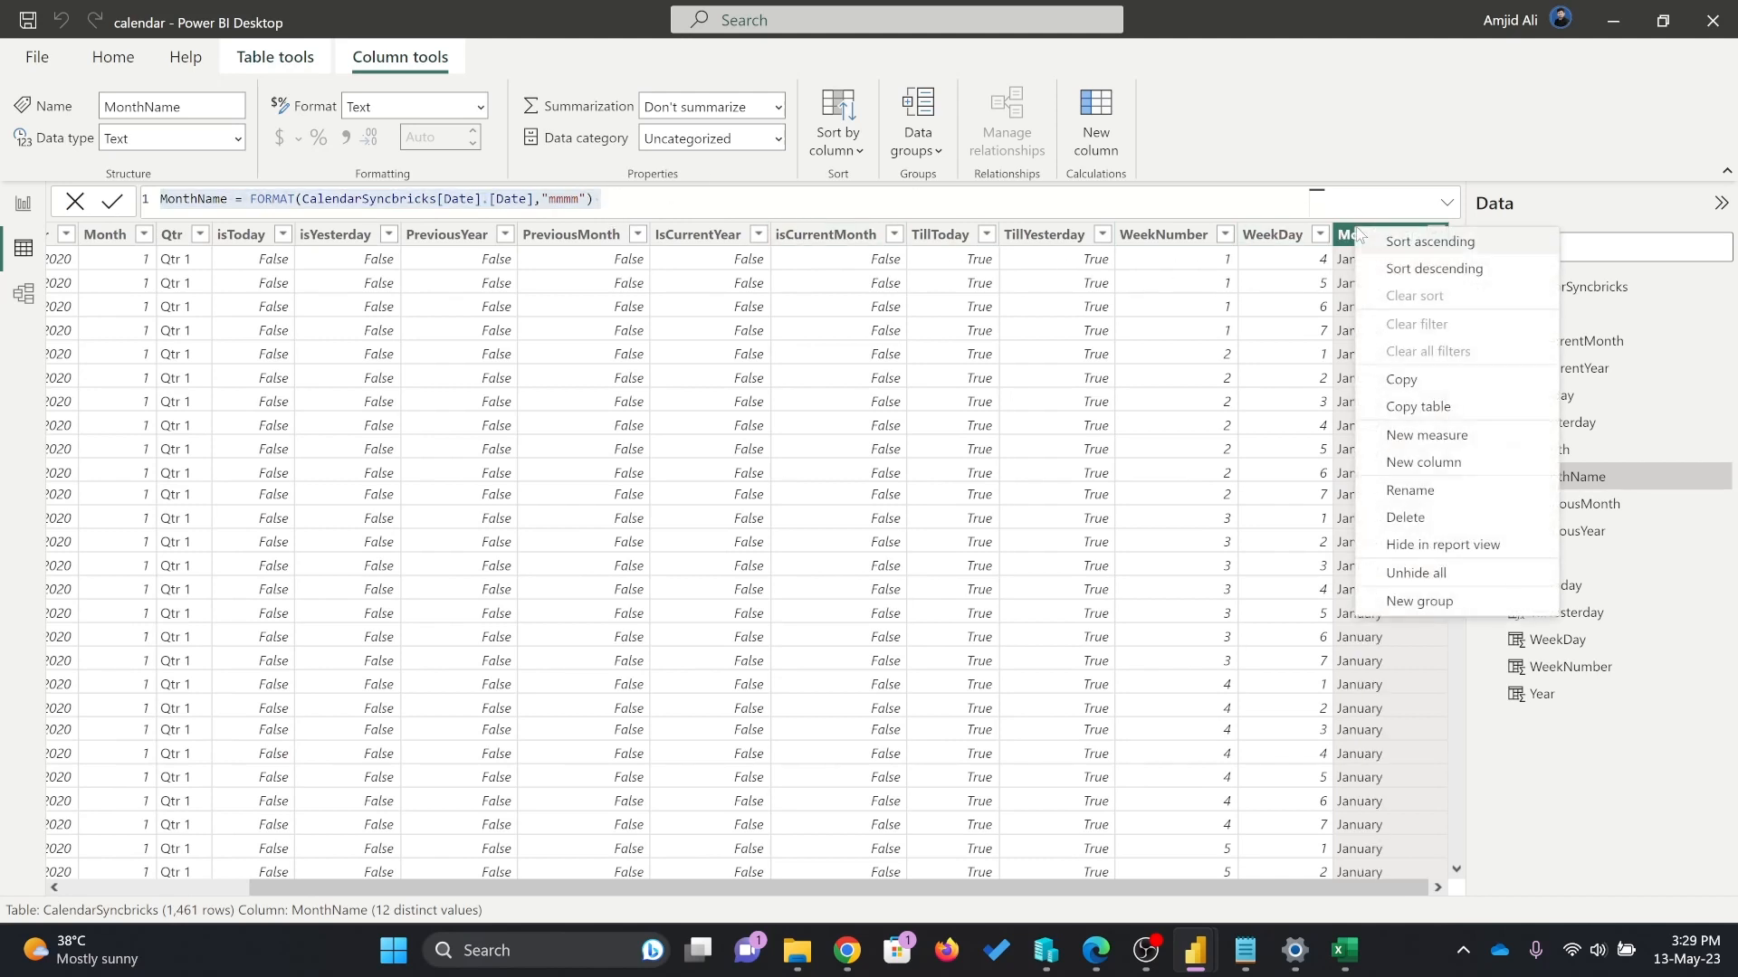
click(1470, 471)
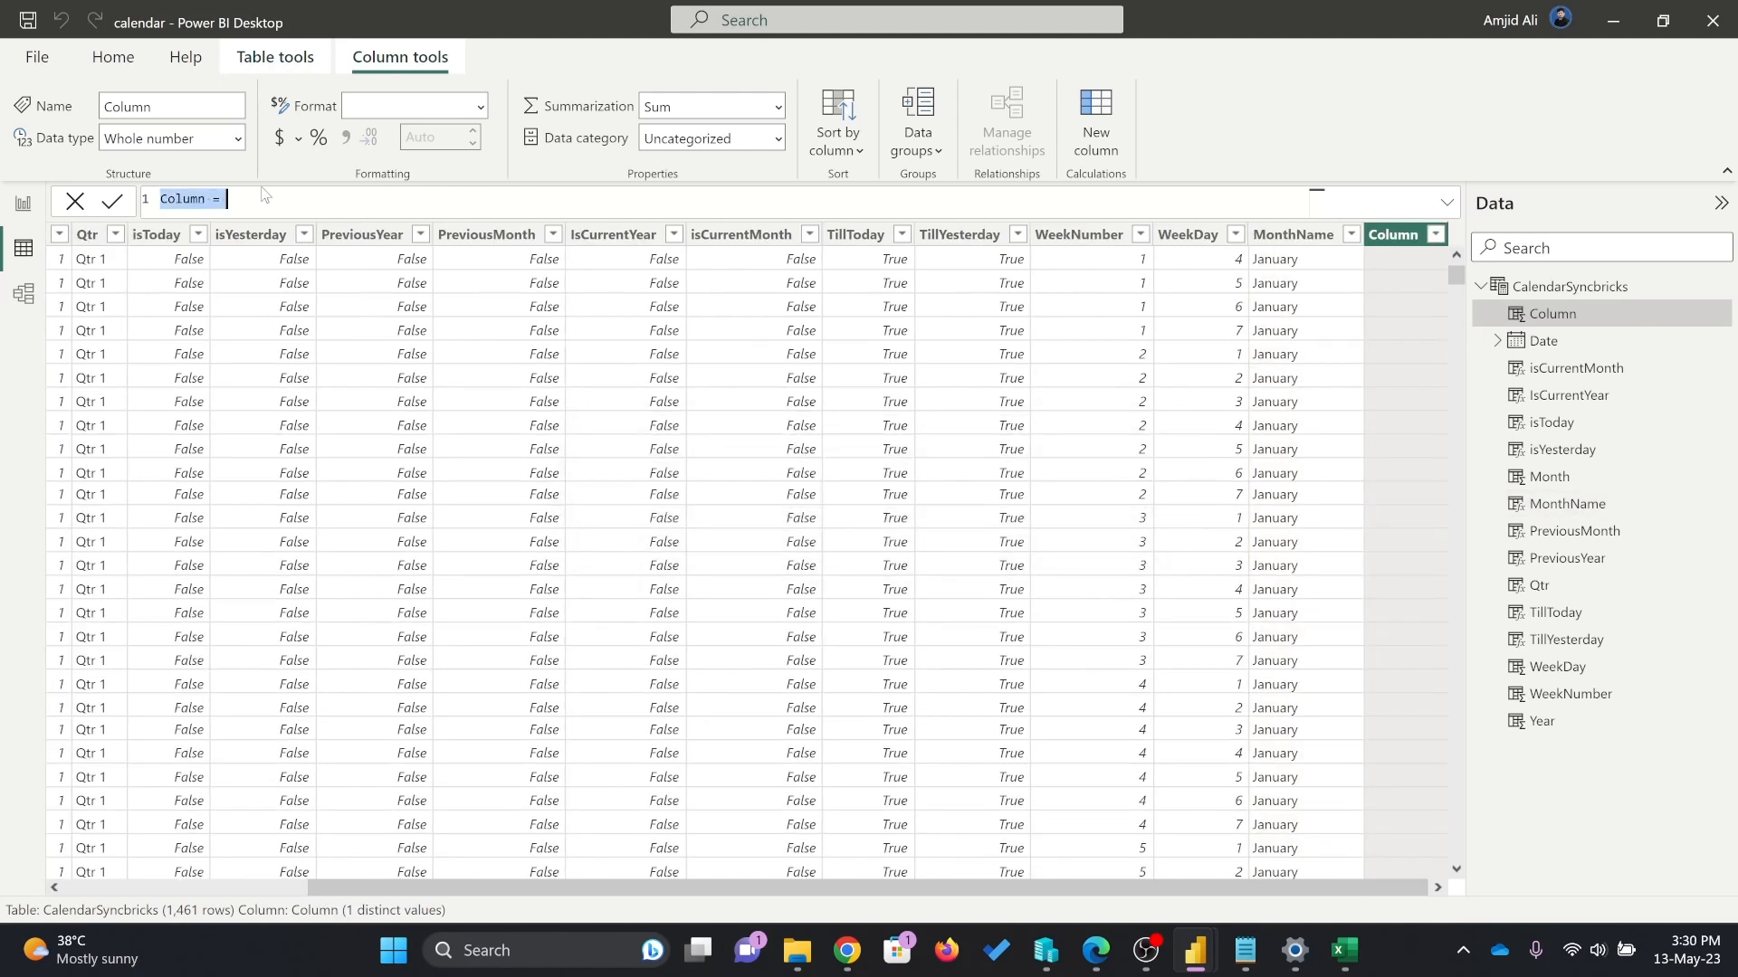
key(ctrl+v)
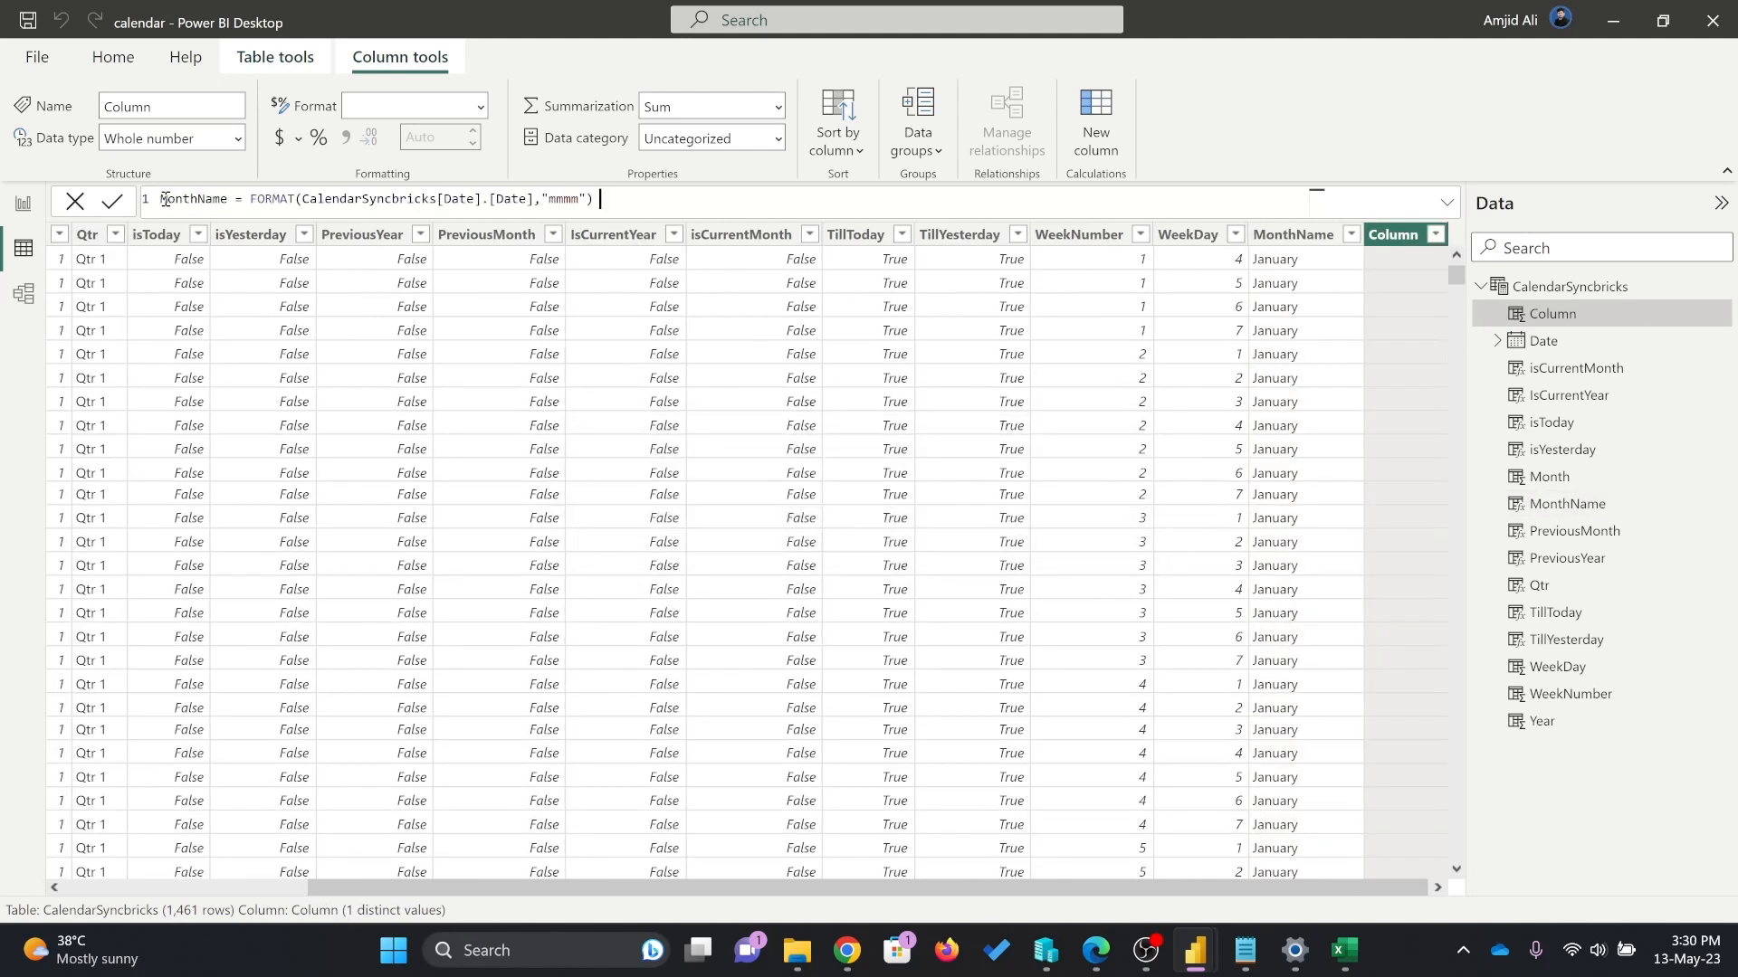
click(165, 199)
text(Short)
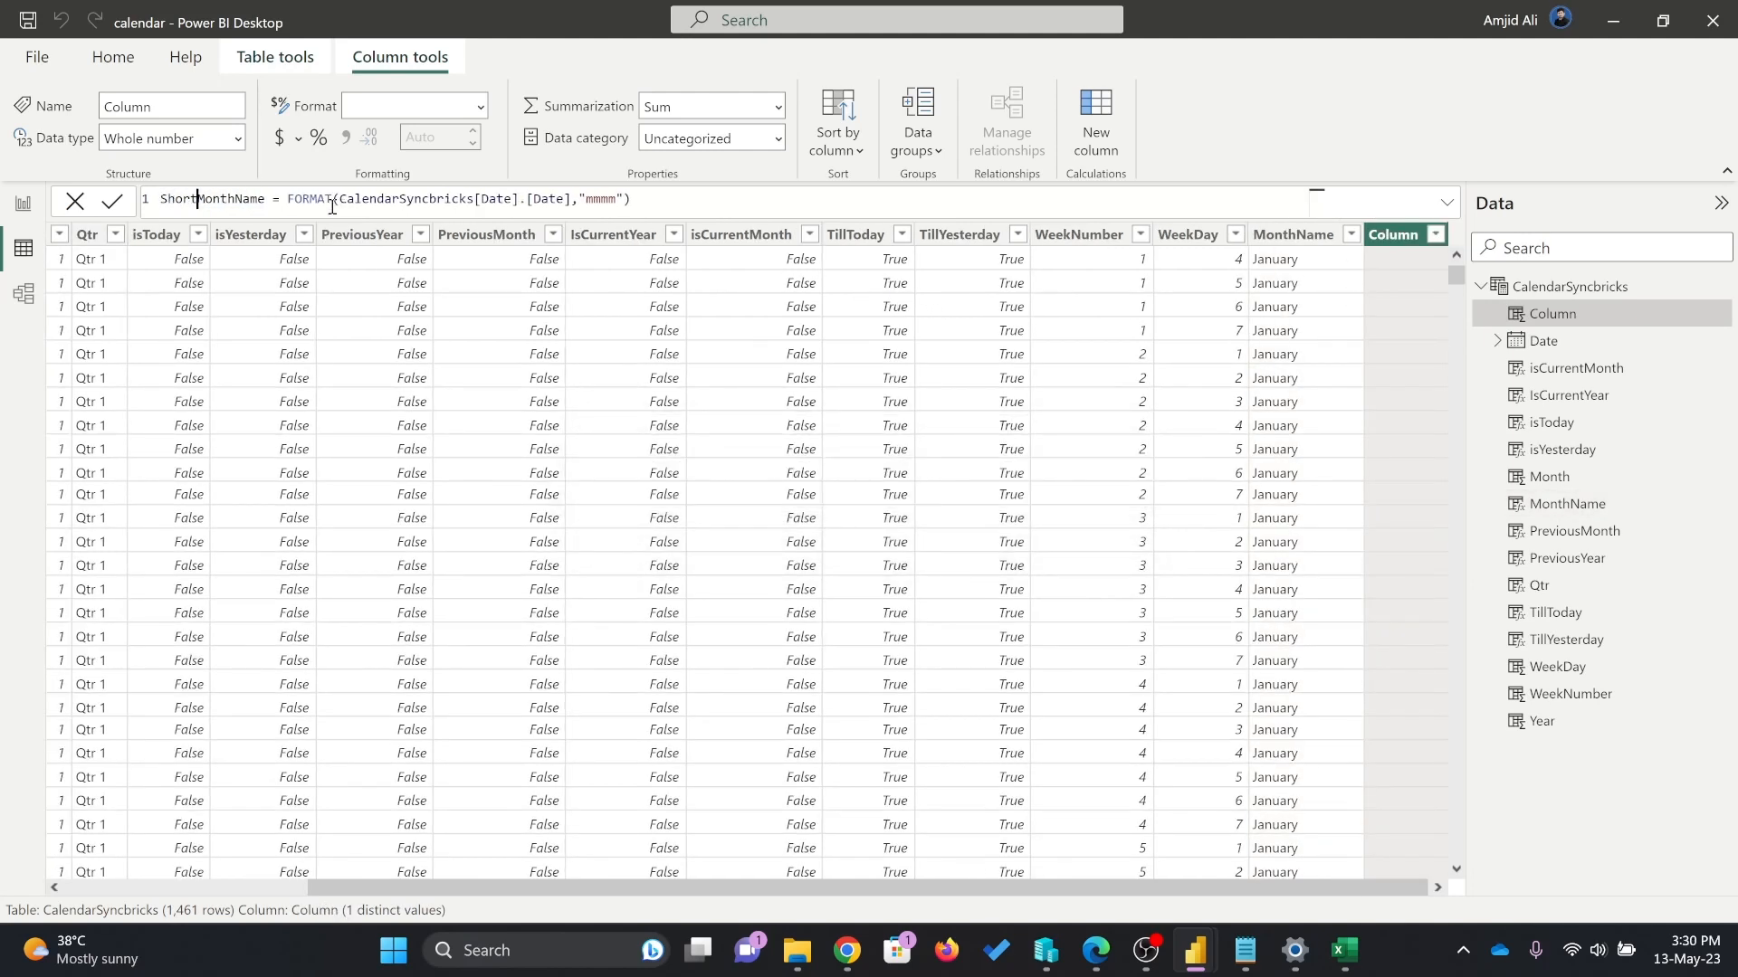
click(623, 200)
key(BackSpace)
key(Return)
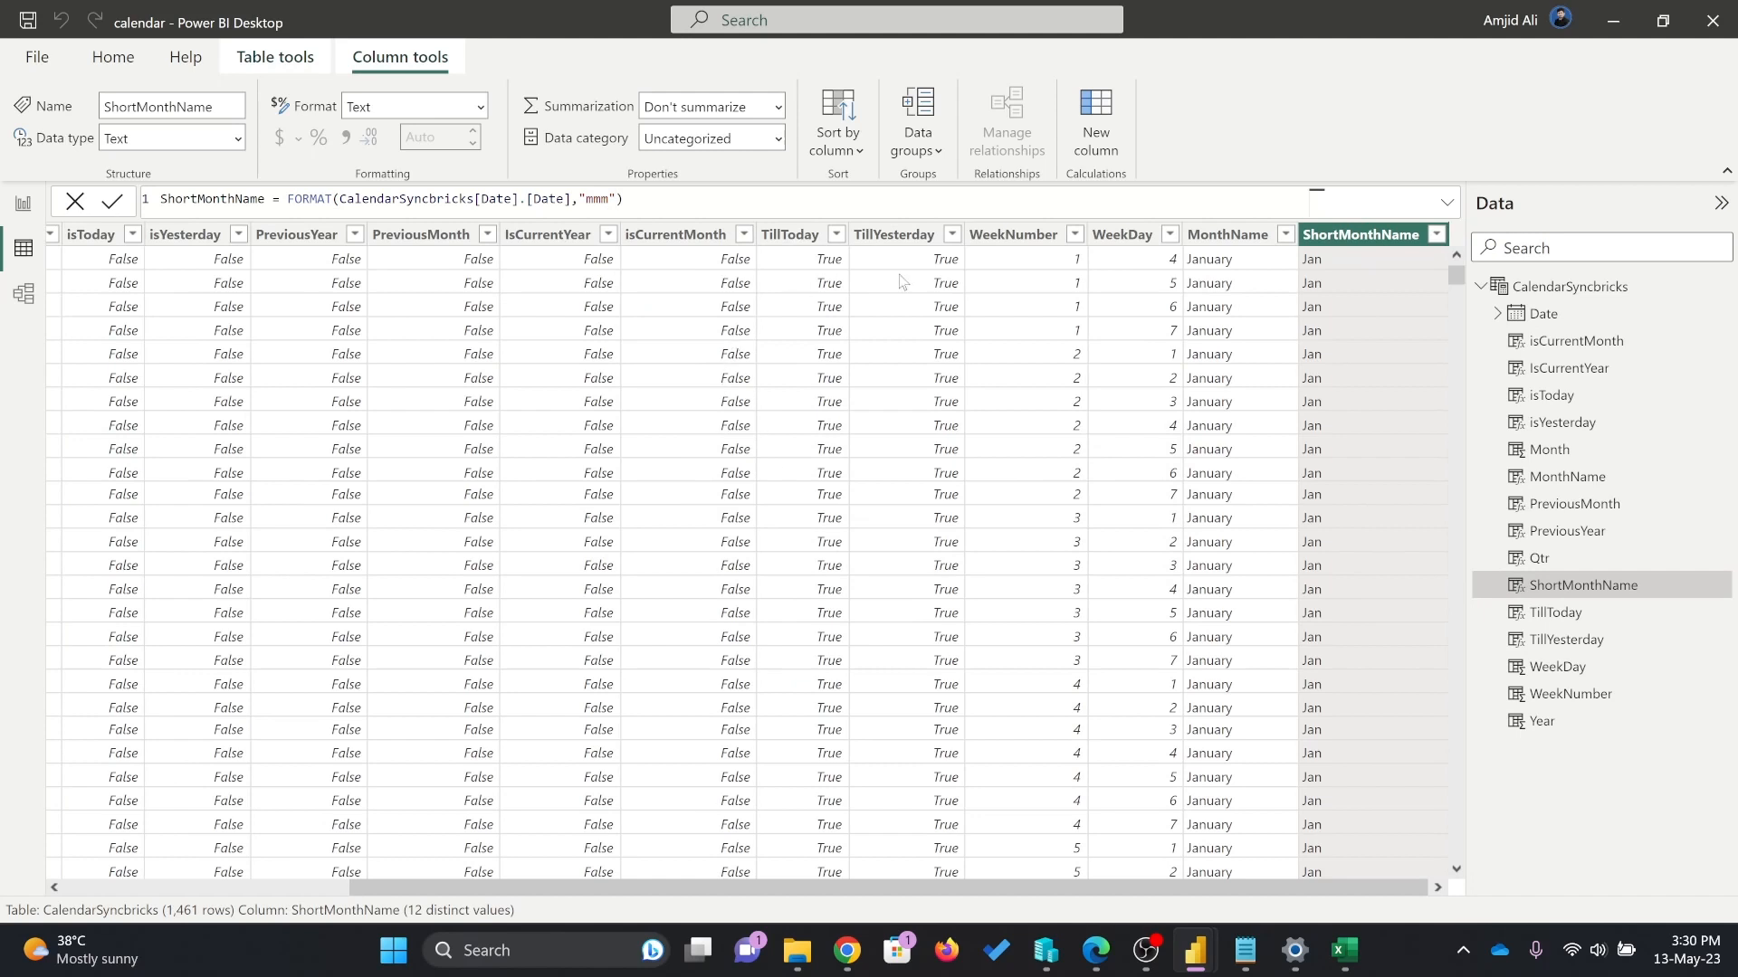
Add a new calculated column to the CalendarSyncbricks table and name it WeekDayName.
right_click(1346, 232)
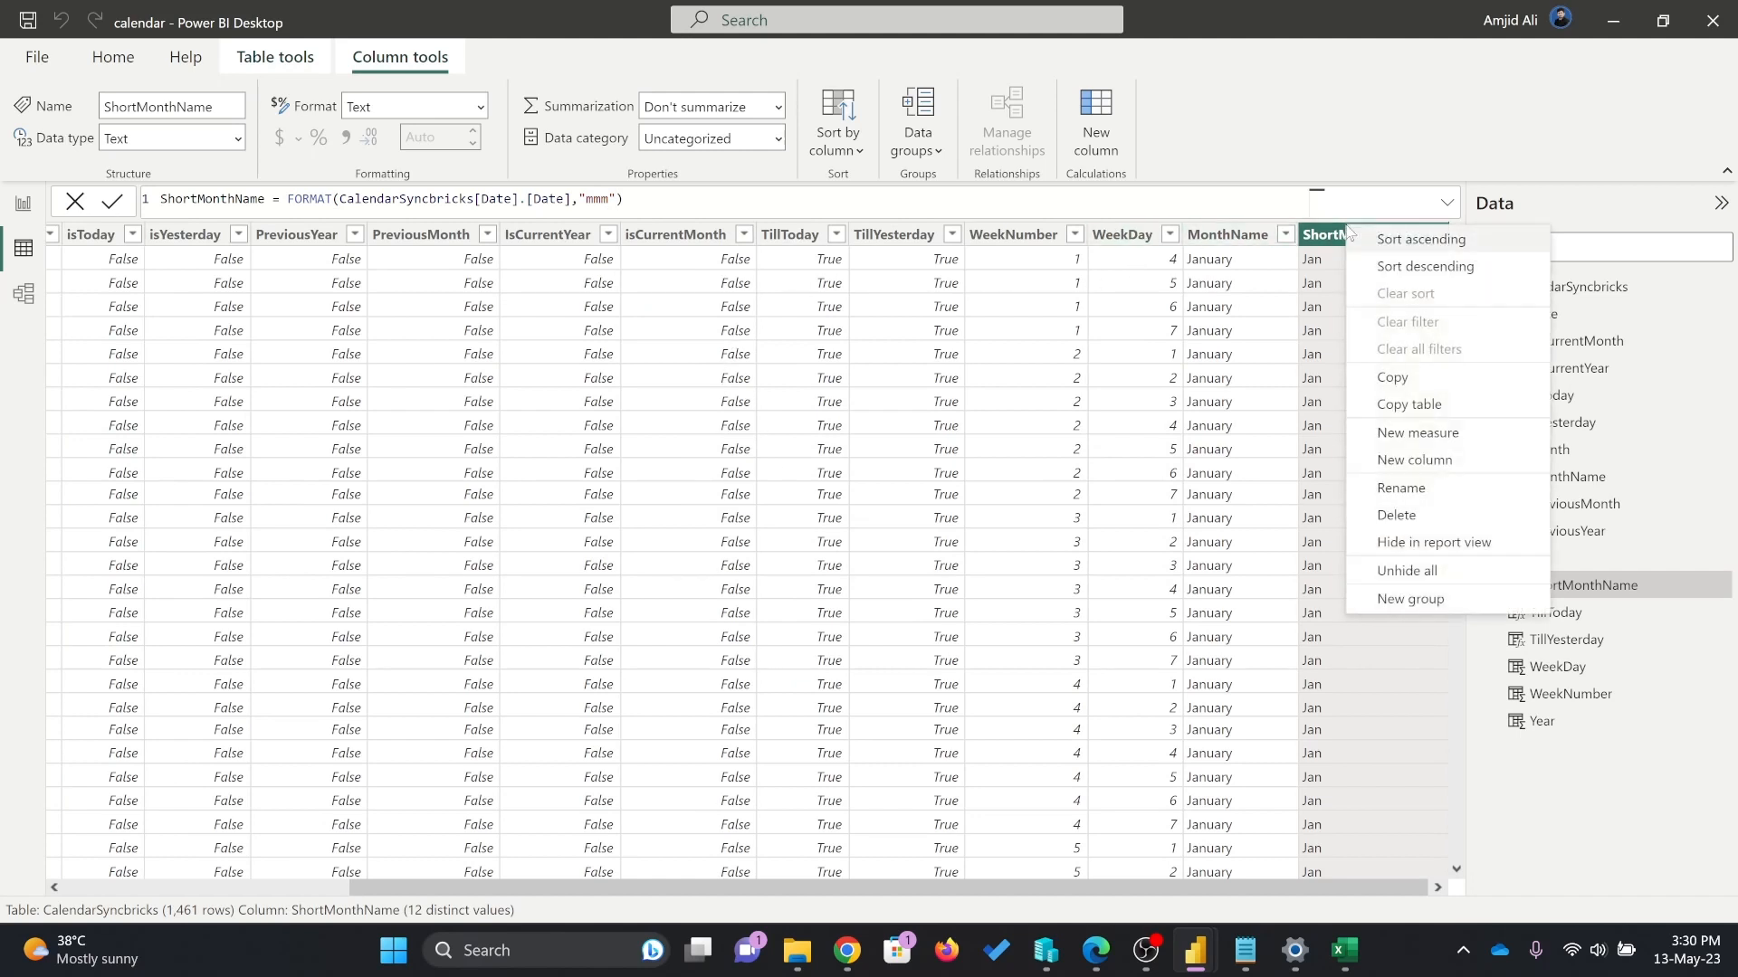
click(1415, 460)
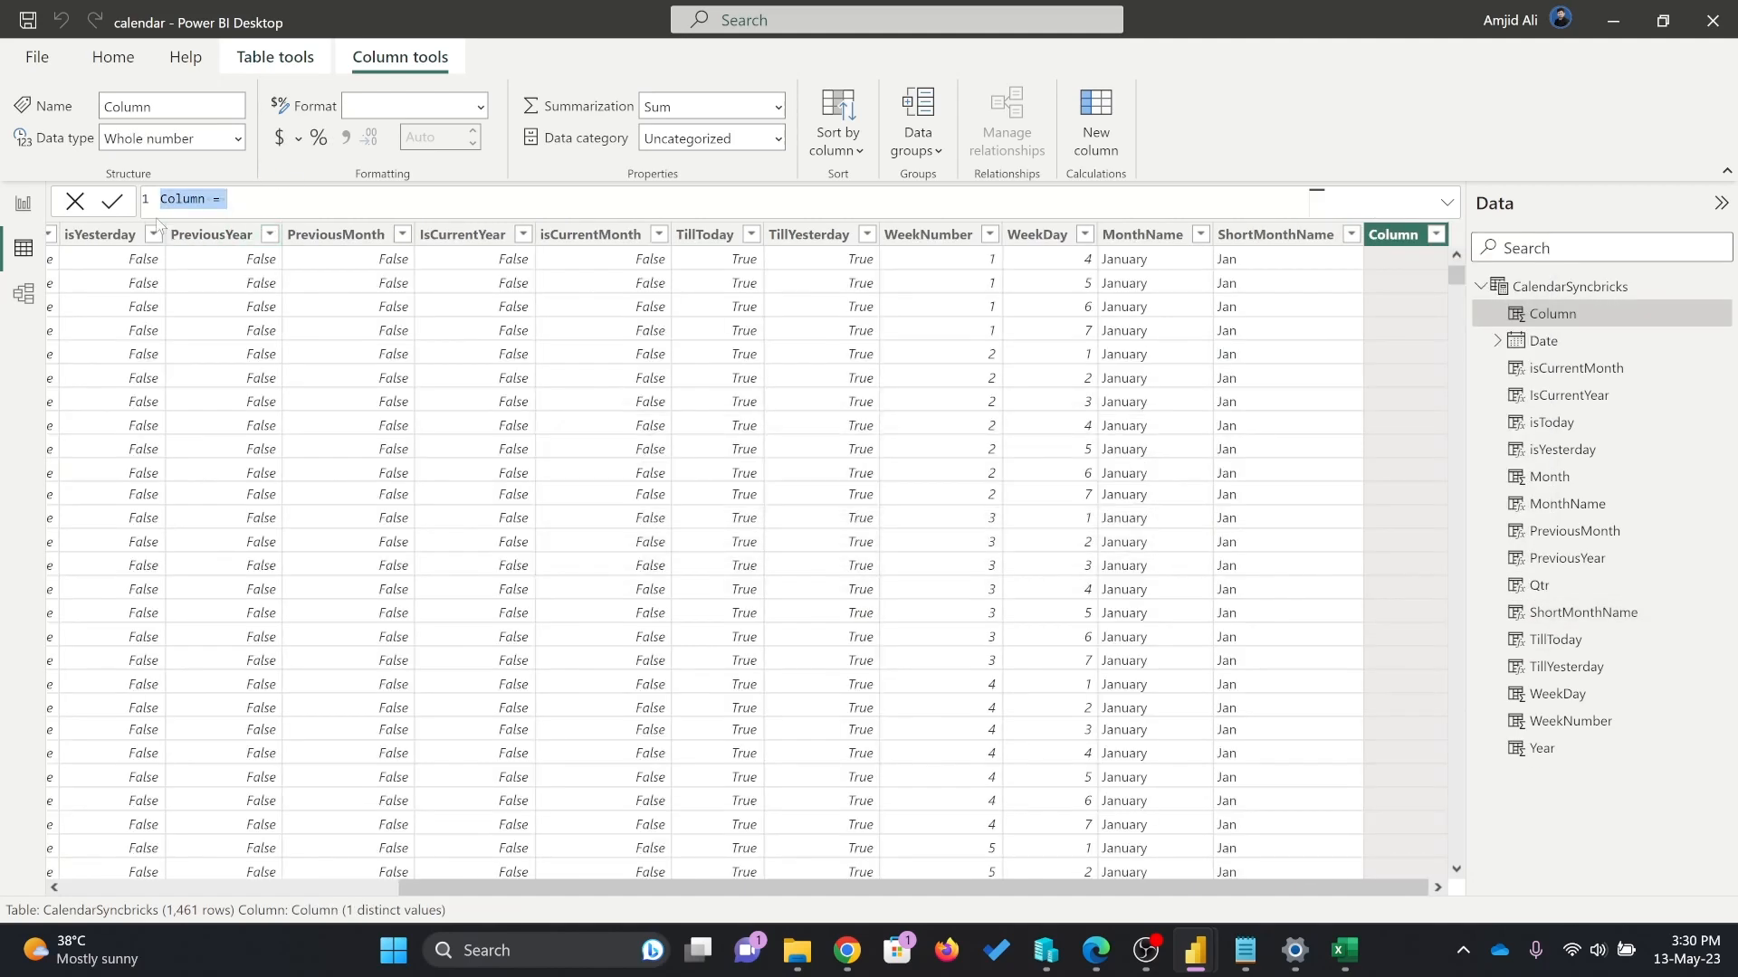
text(WeekDayName = ca)
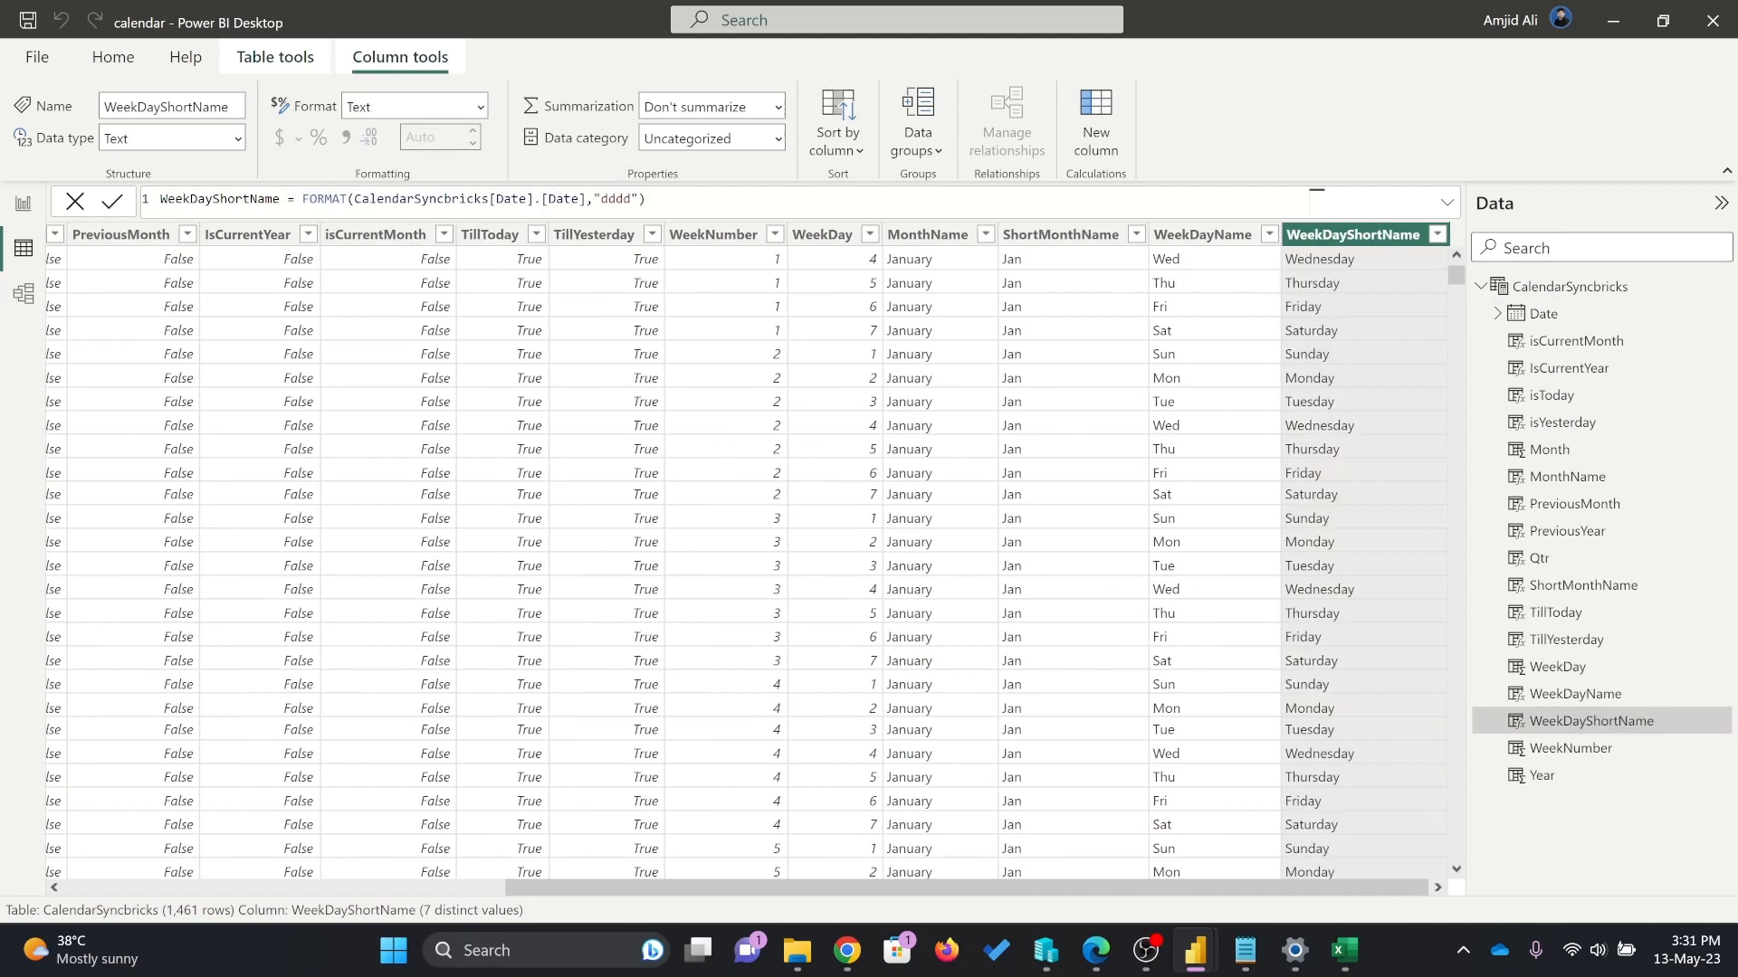
Add another calculated column to the CalendarSyncbricks table and name it WeekEnd.
scroll(1226, 892, left, 3)
scroll(1227, 892, right, 3)
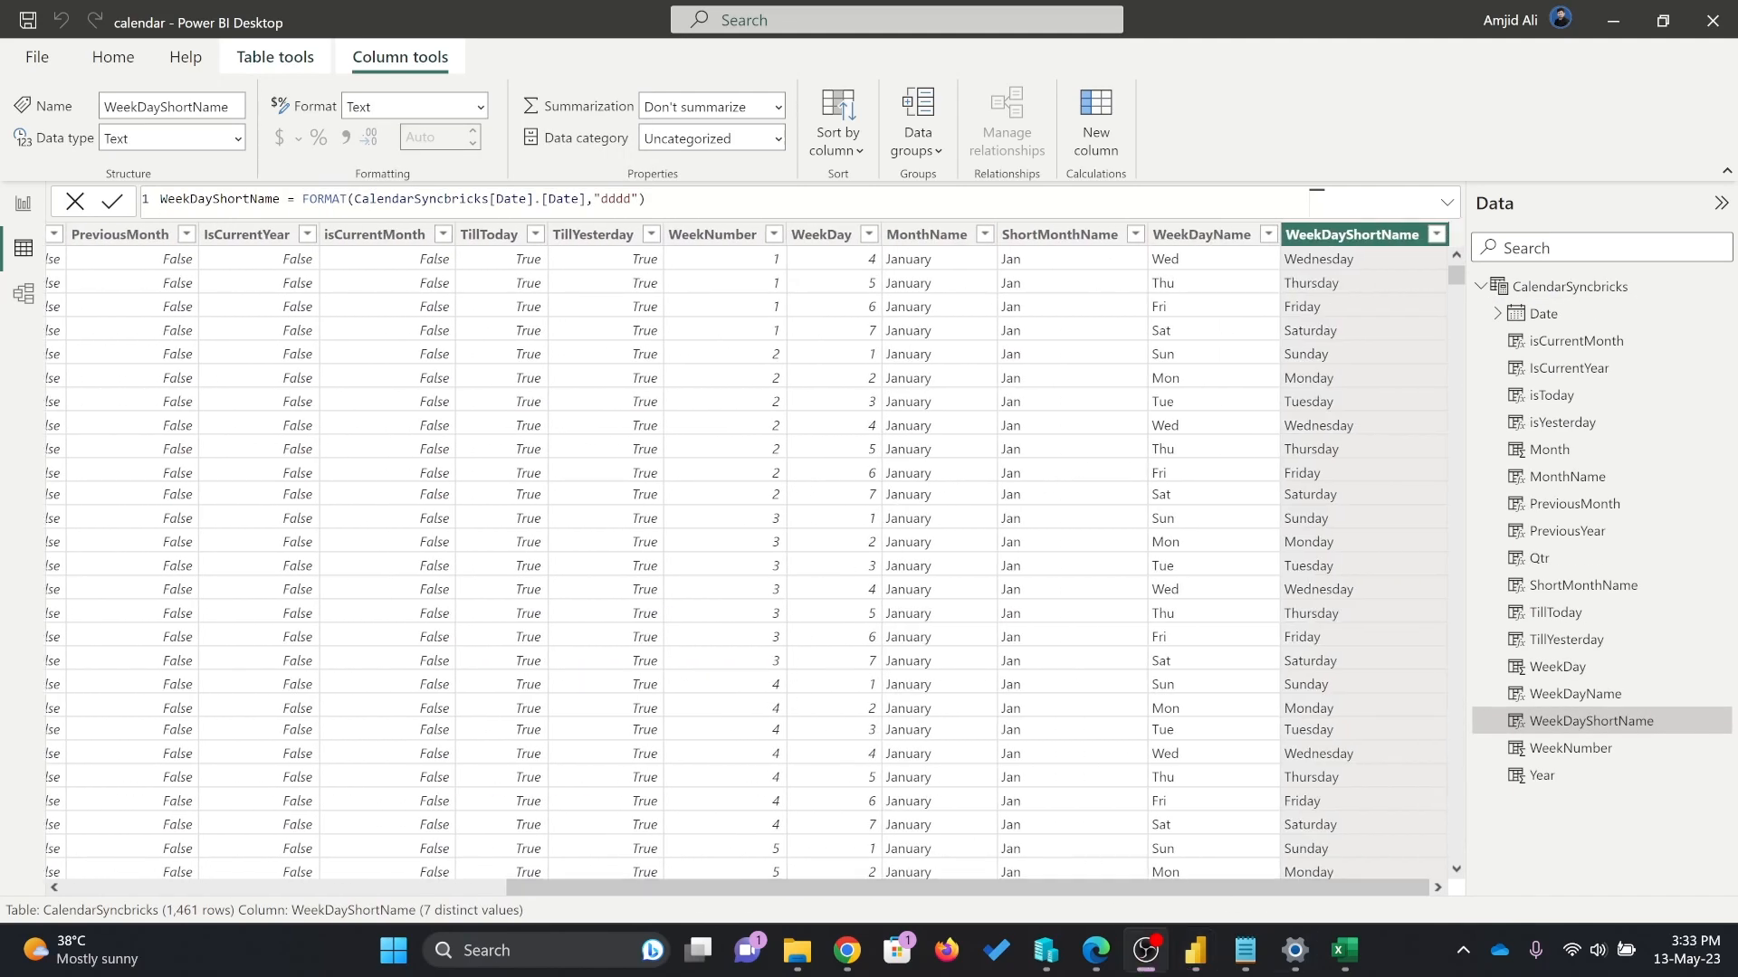
drag(1291, 888, 1524, 855)
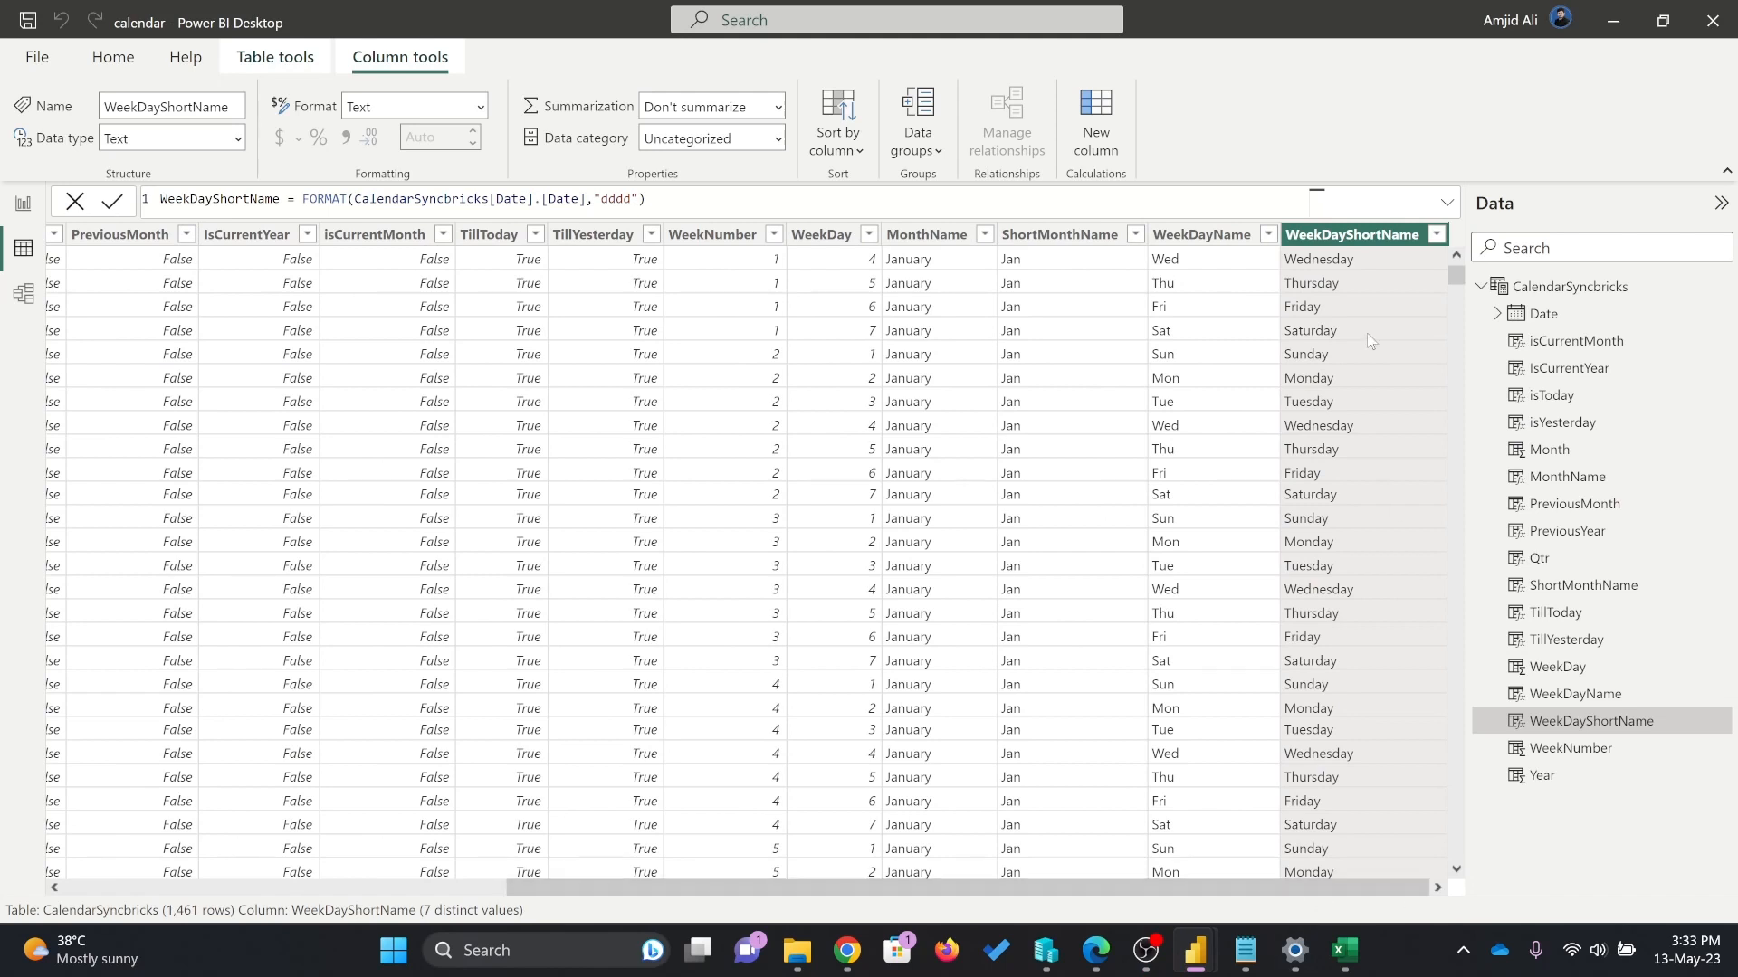
right_click(1355, 239)
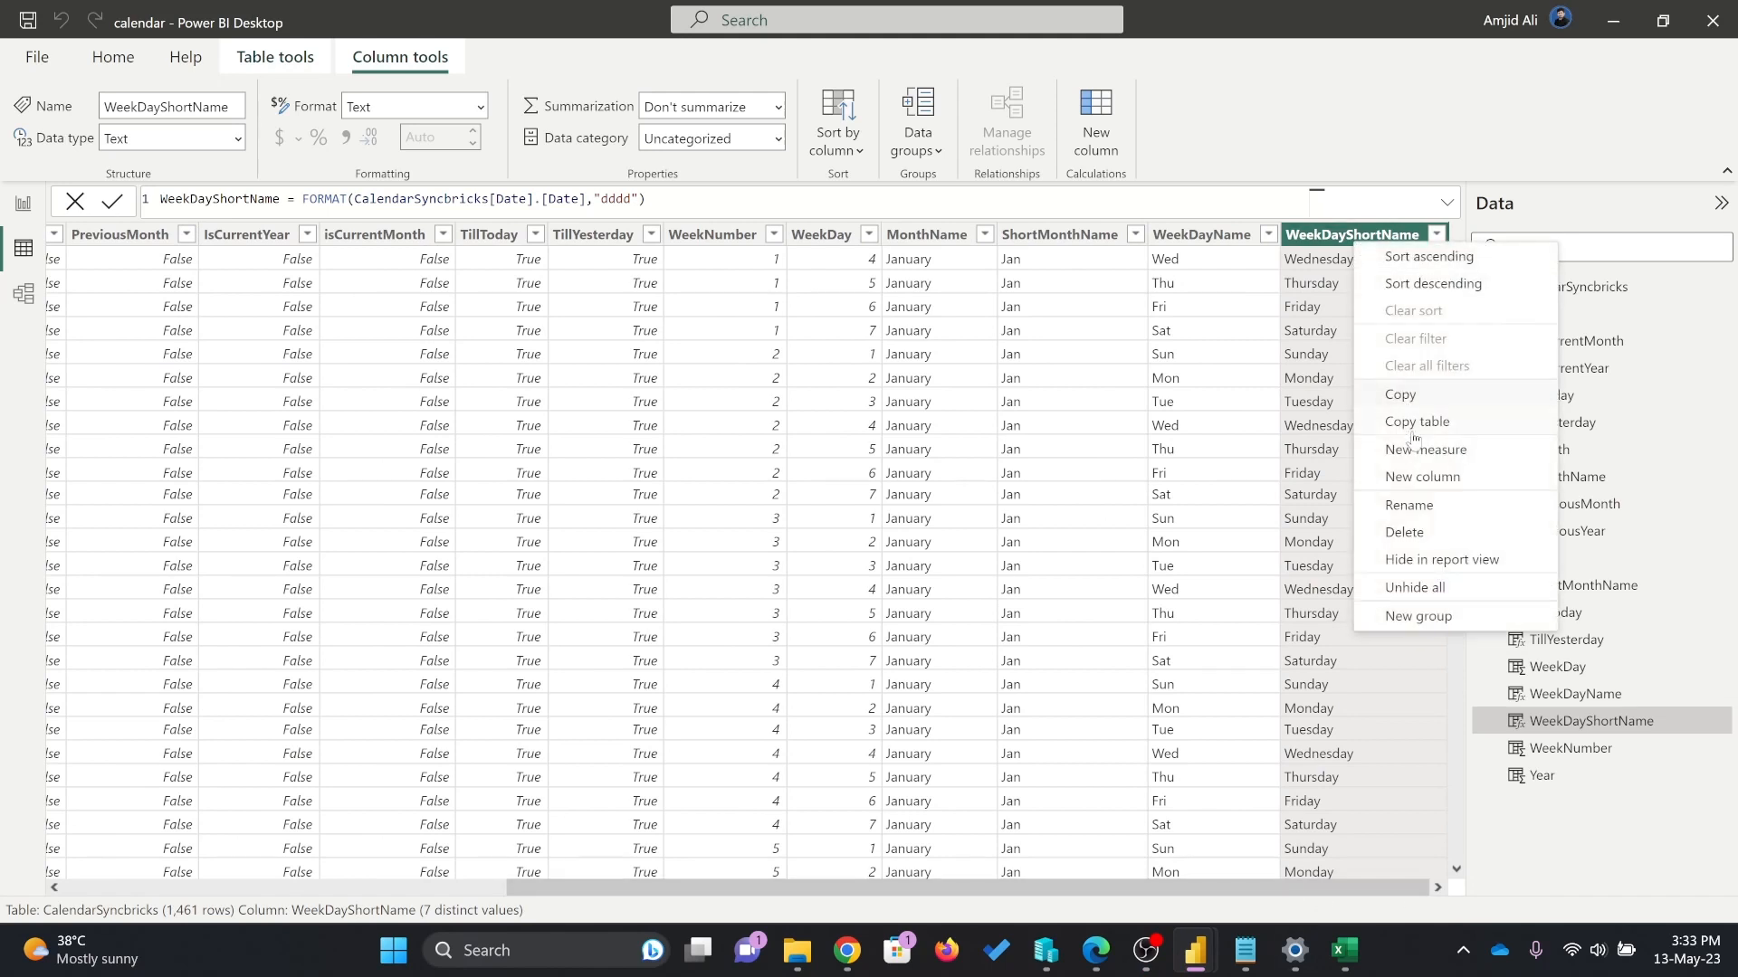
click(1427, 480)
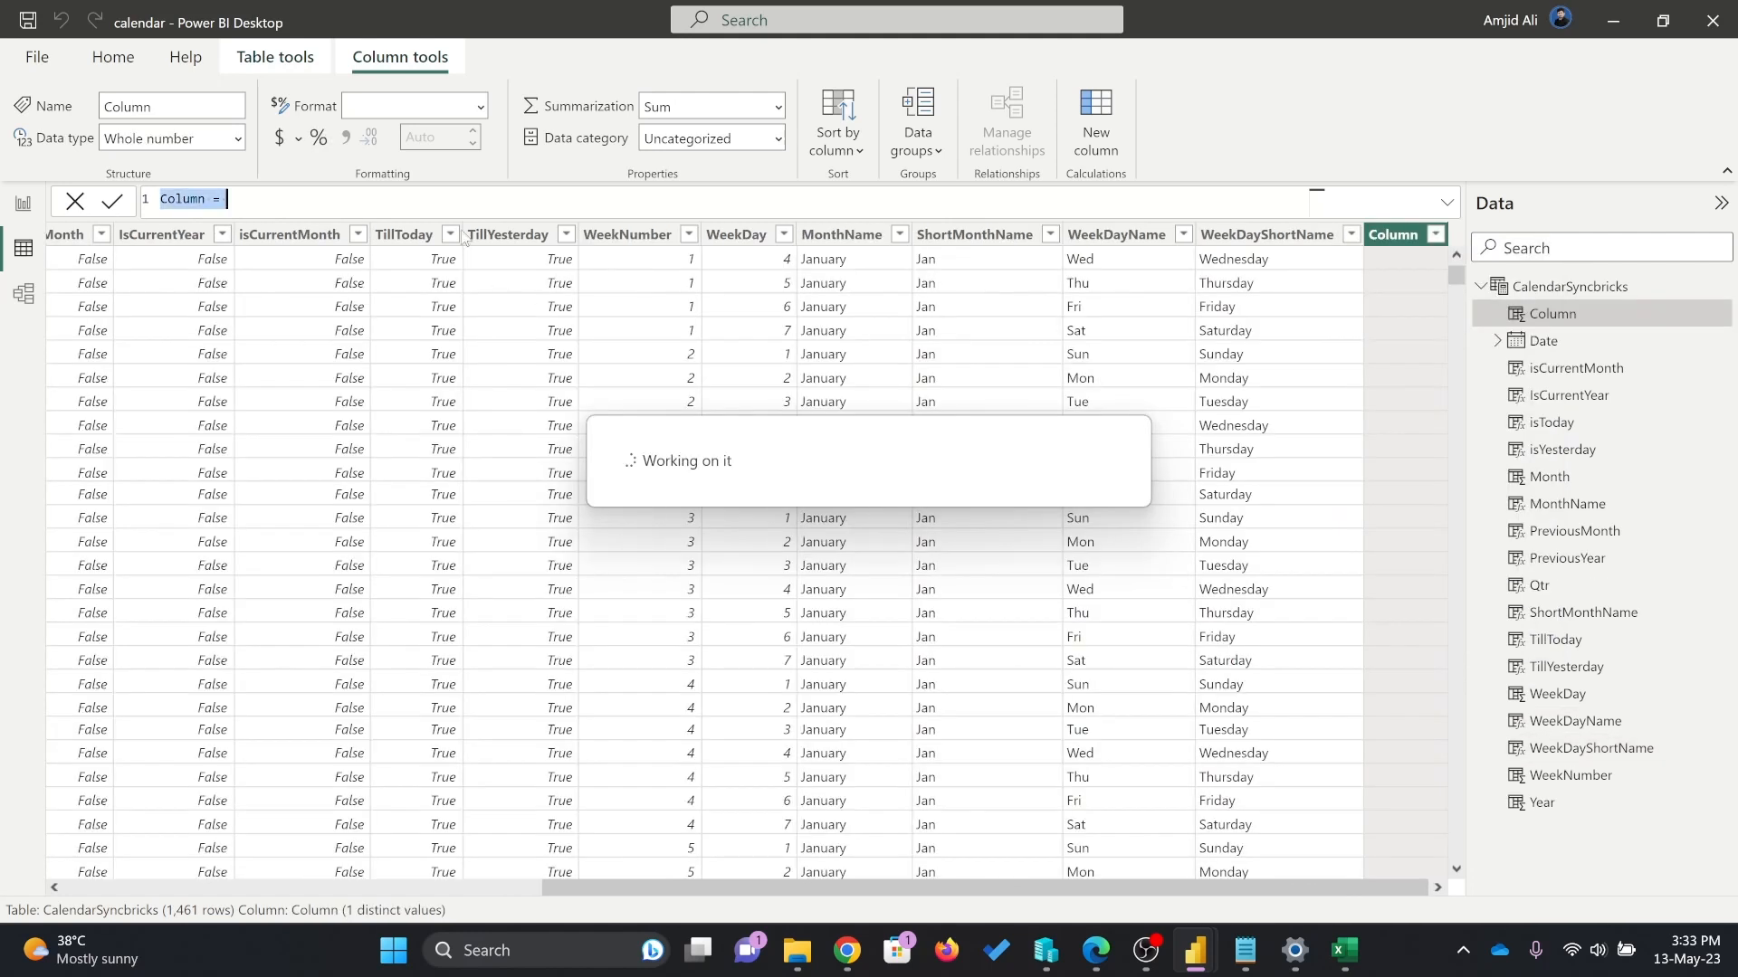
click(213, 200)
drag(211, 200, 139, 203)
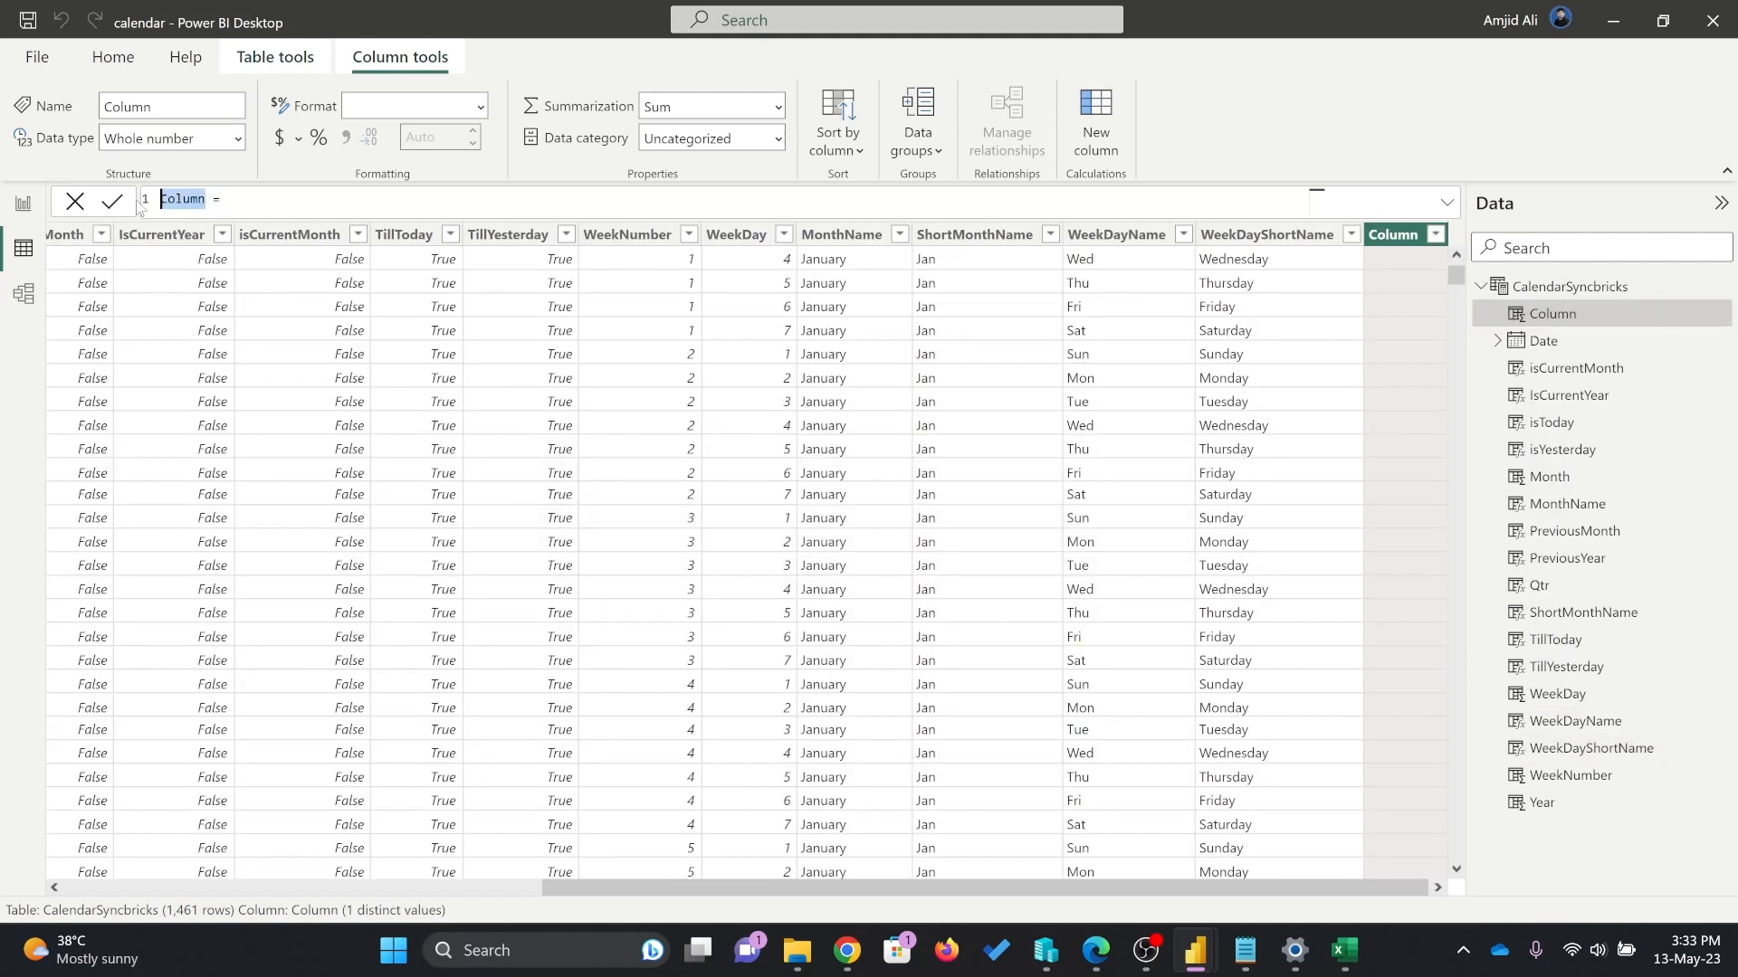
text(WeekEnd)
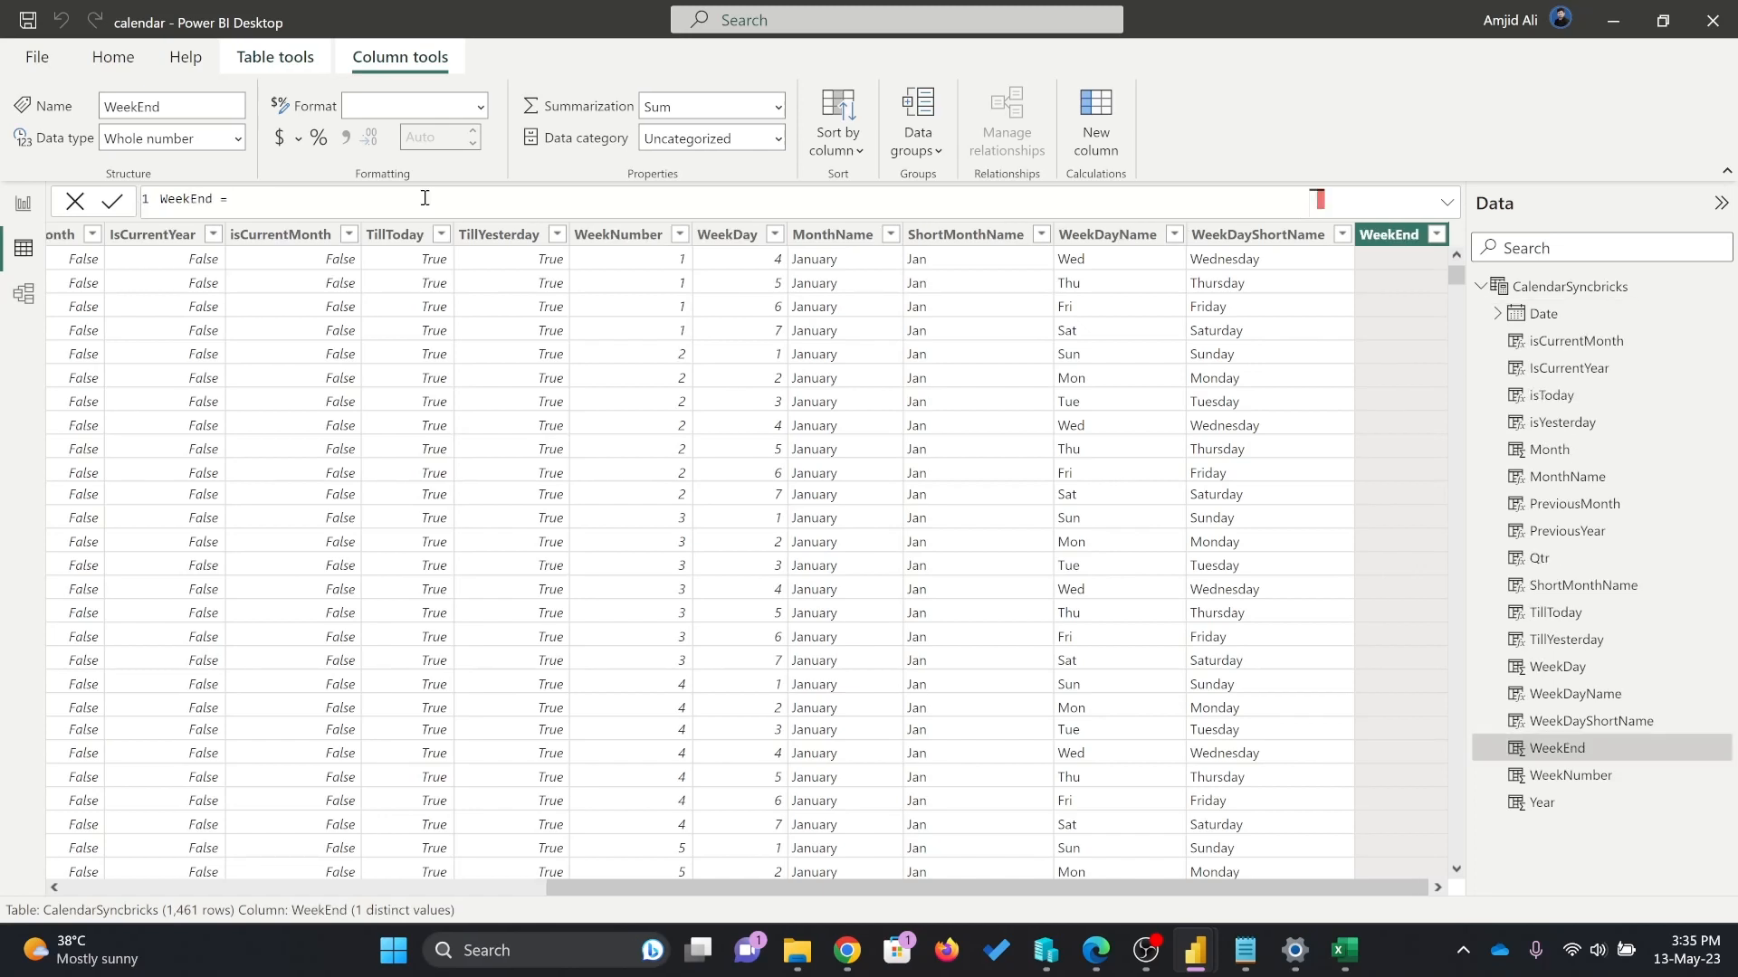
Enter CalendarSyncbricks[Date].[Day] as the WeekEnd formula.
text(cale)
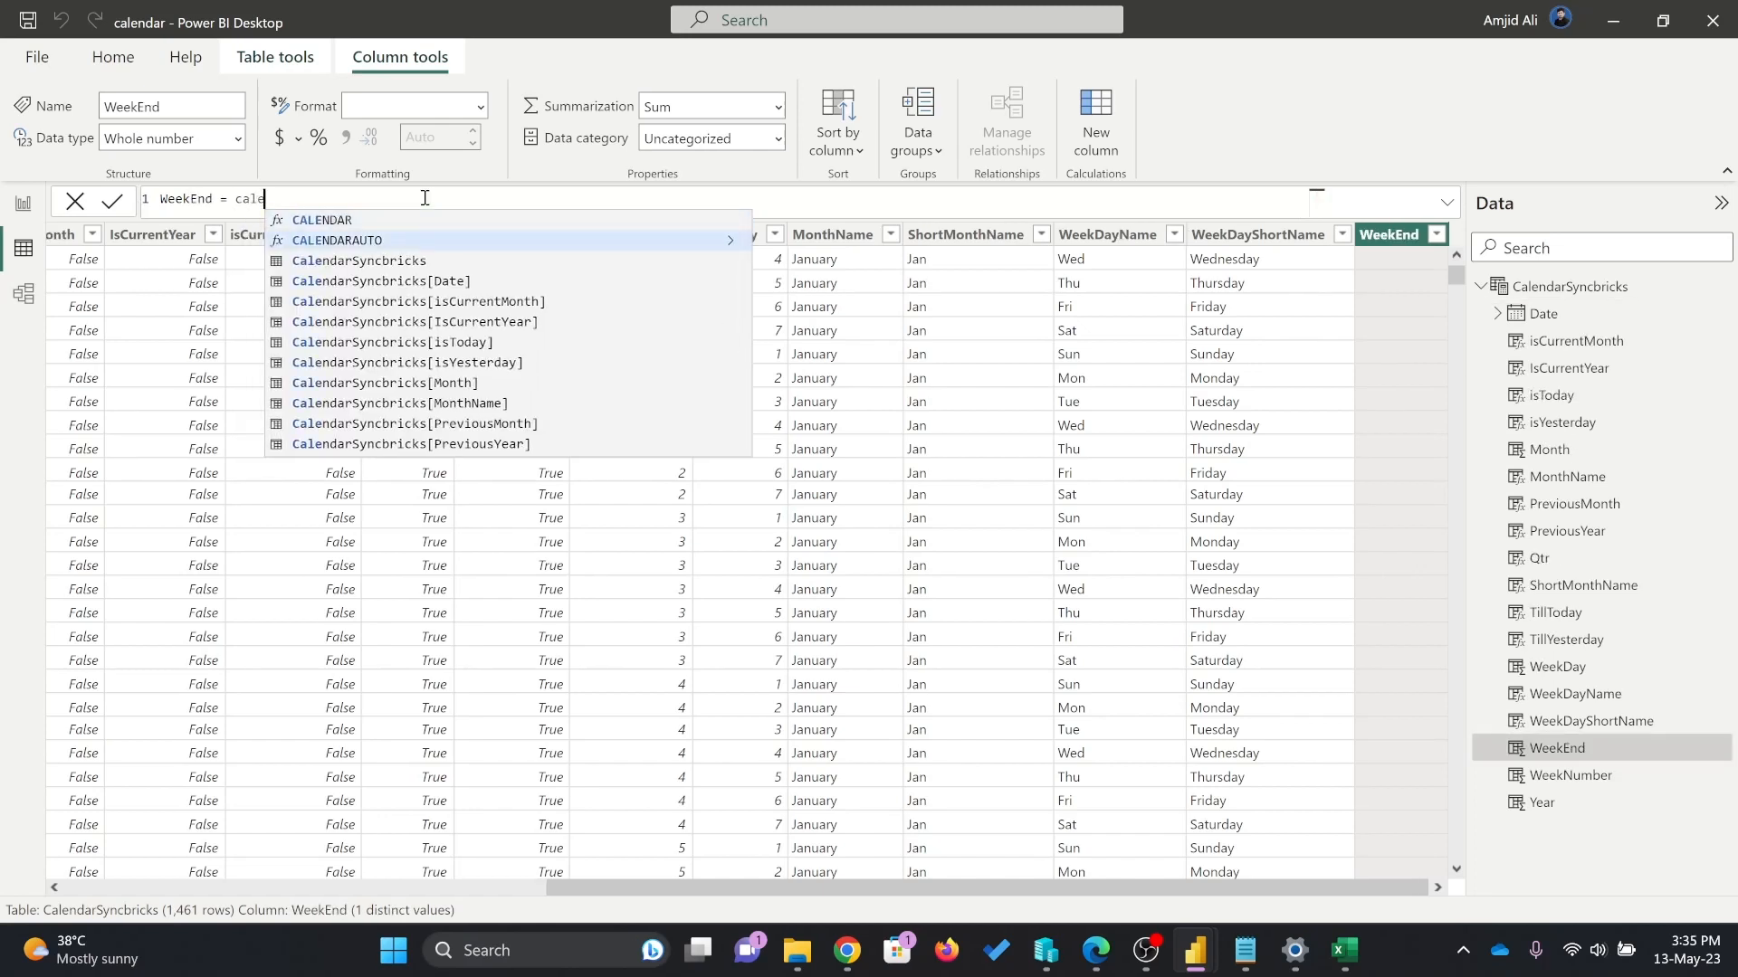
key(Down)
key(Down)
key(Tab)
text(.)
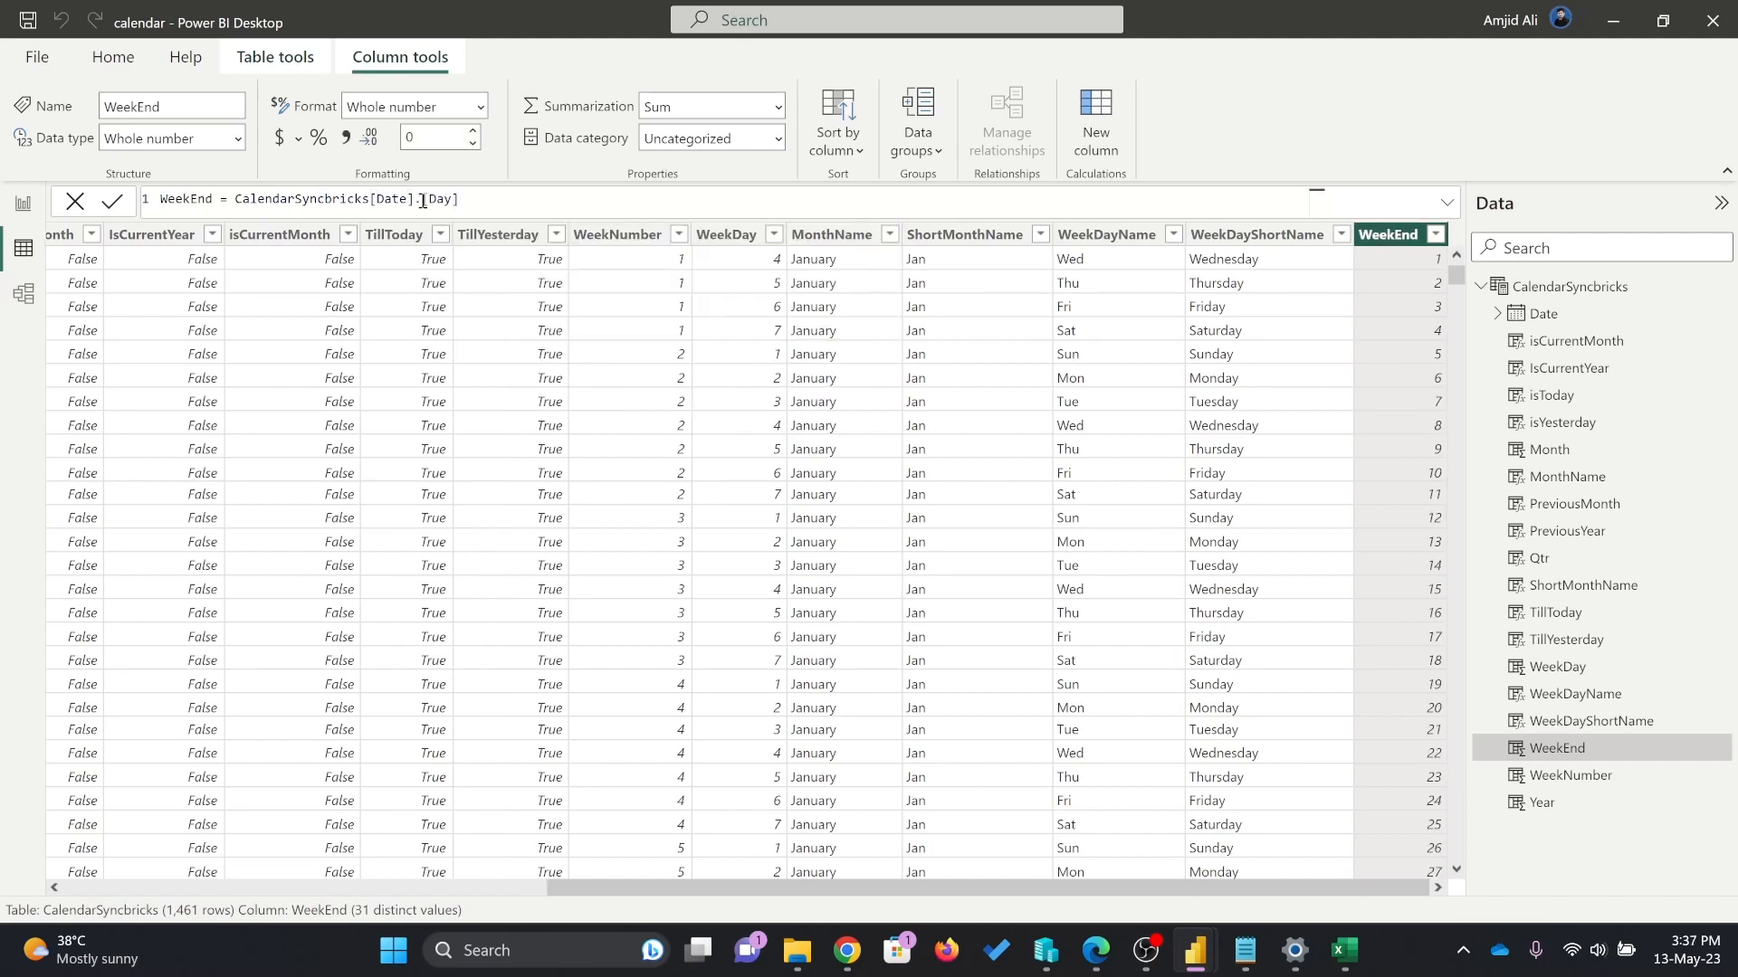
Change the WeekEnd formula to WEEKDAY(CalendarSyncbricks[Date].[Date]) and commit it.
drag(423, 199, 461, 199)
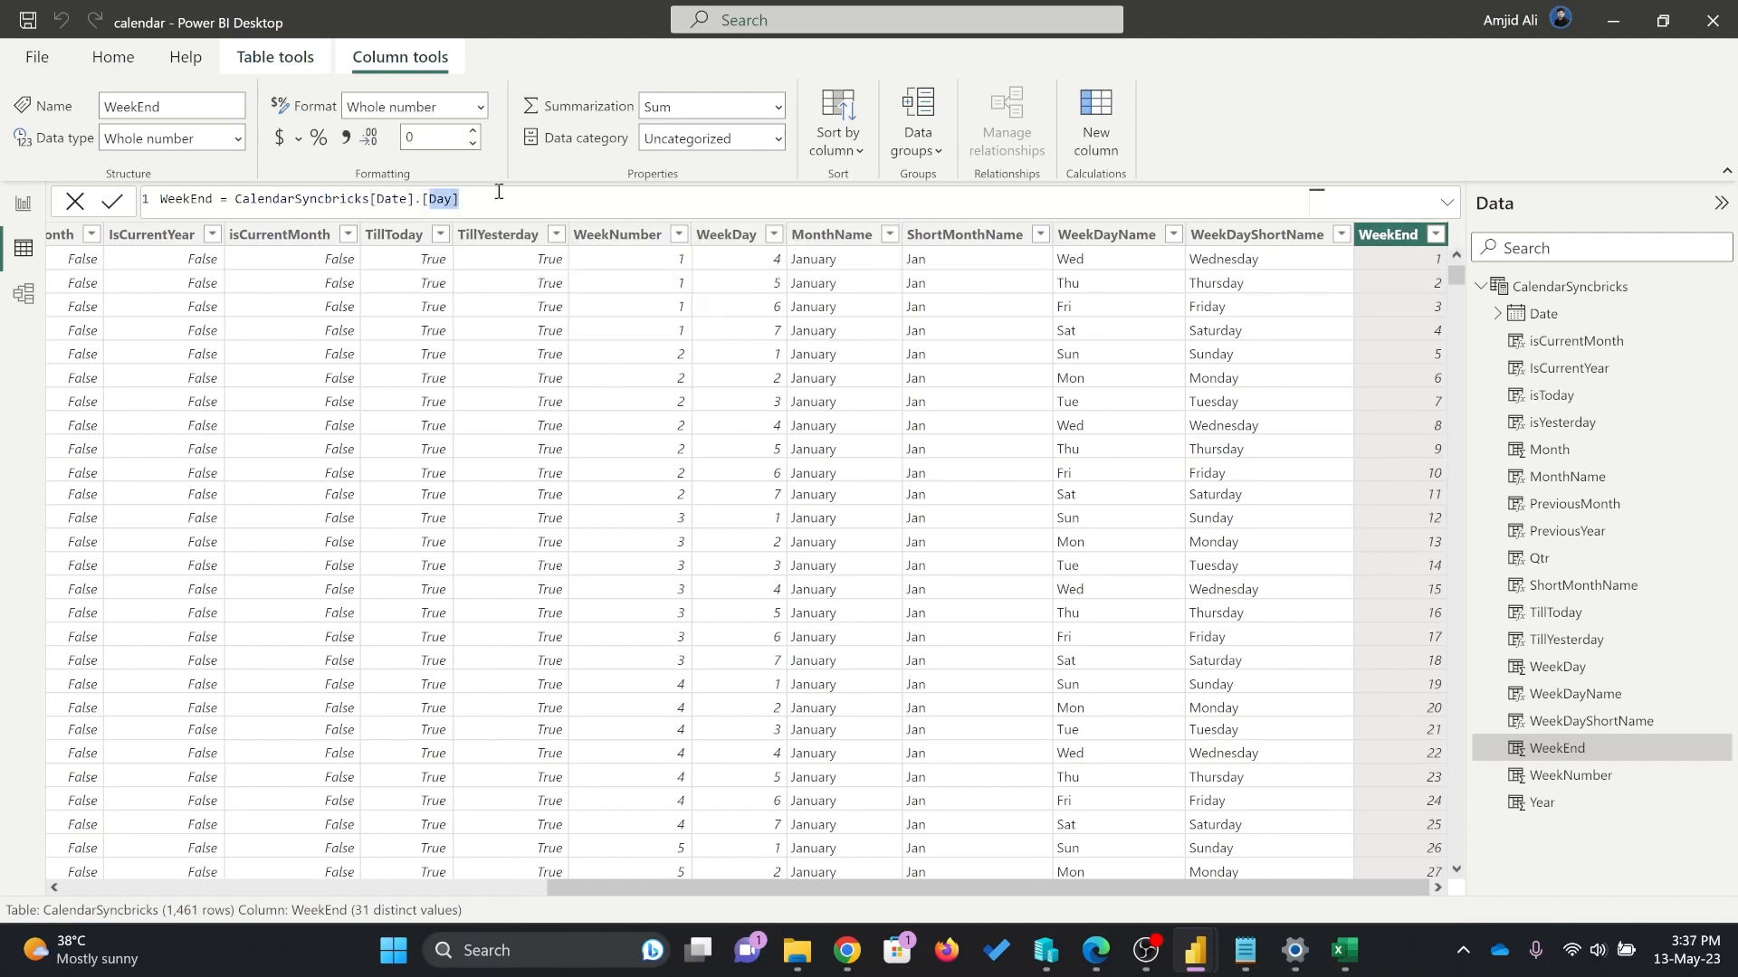
click(238, 200)
text(week)
key(Tab)
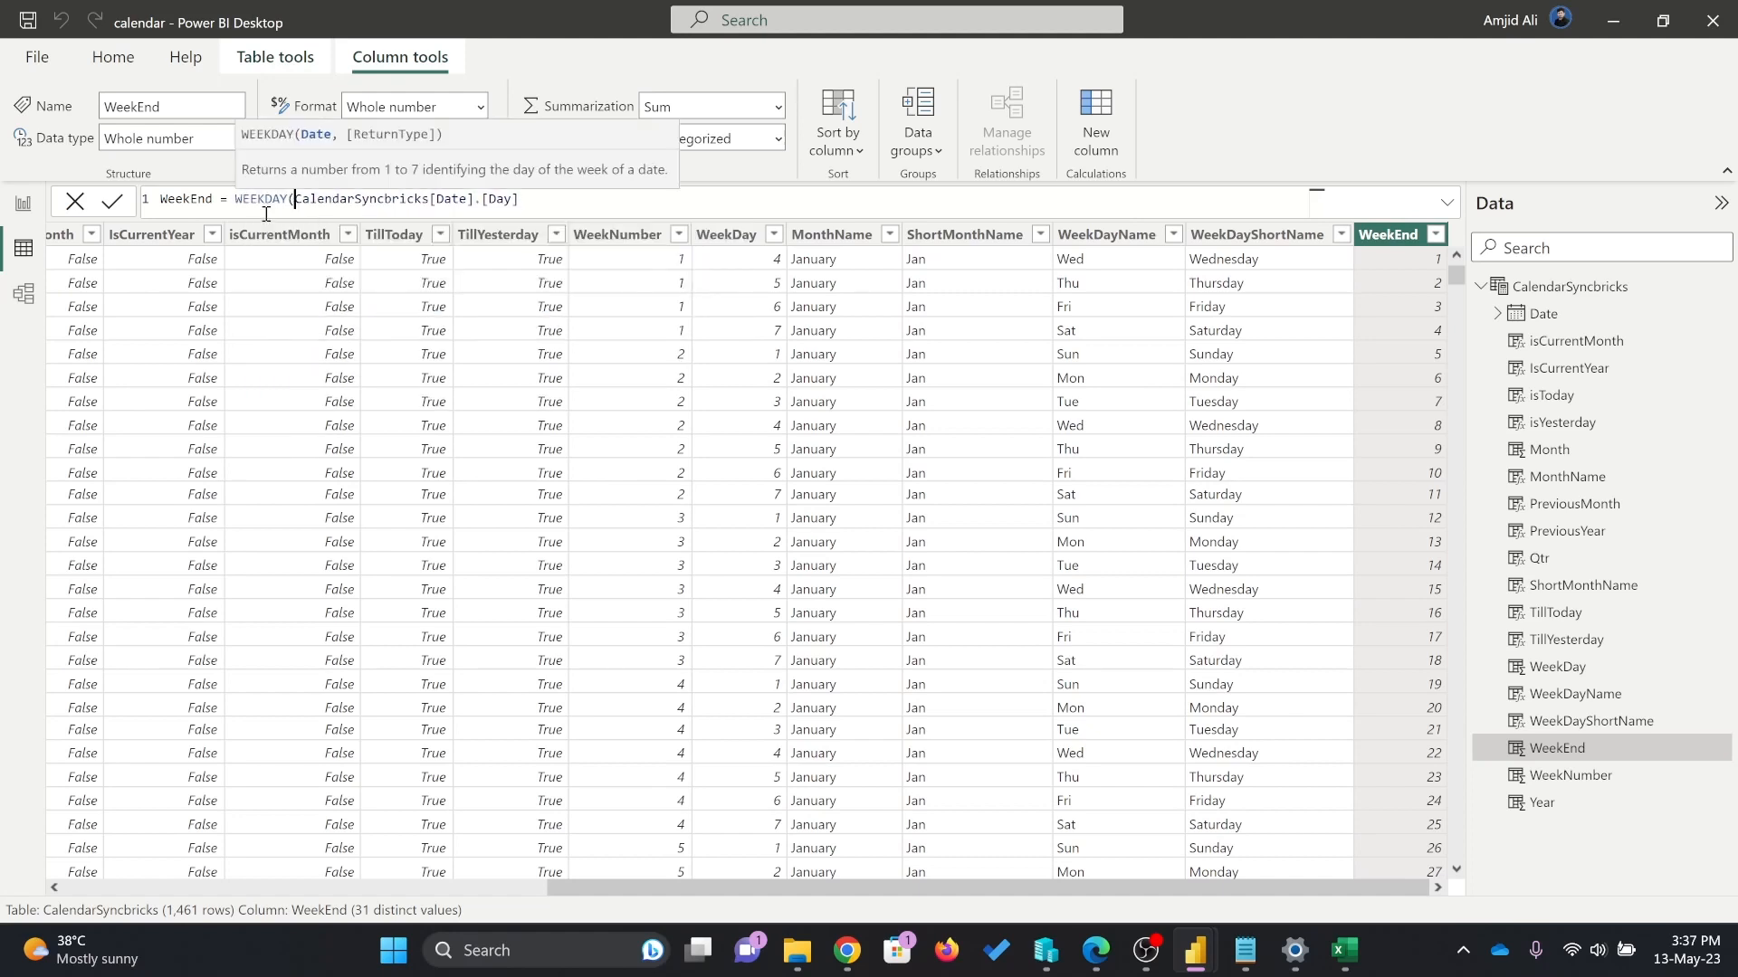
key(Right)
key(Right)
key(Right)
key(Right)
key(Right)
key(Right)
key(Right)
key(Right)
key(Right)
key(Right)
key(Right)
key(Right)
key(Right)
key(Right)
key(Right)
key(Right)
key(Right)
key(Right)
key(Right)
key(Right)
key(BackSpace)
key(BackSpace)
key(BackSpace)
key(BackSpace)
key(BackSpace)
text())
key(BackSpace)
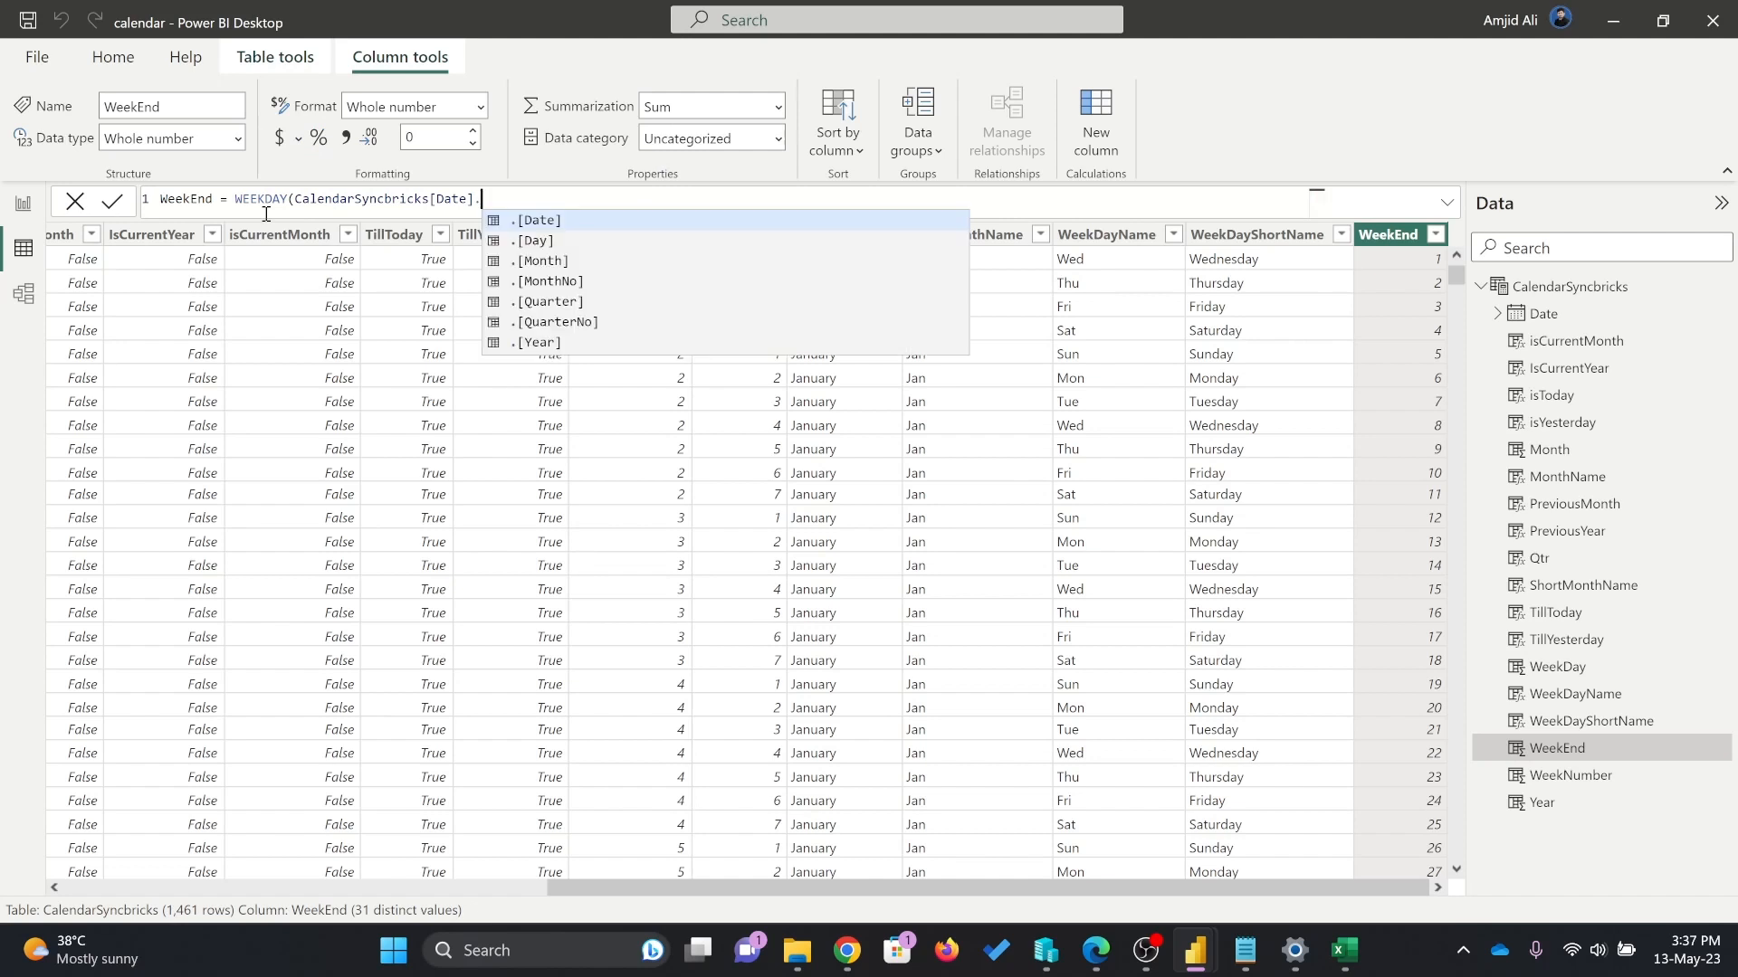
key(Tab)
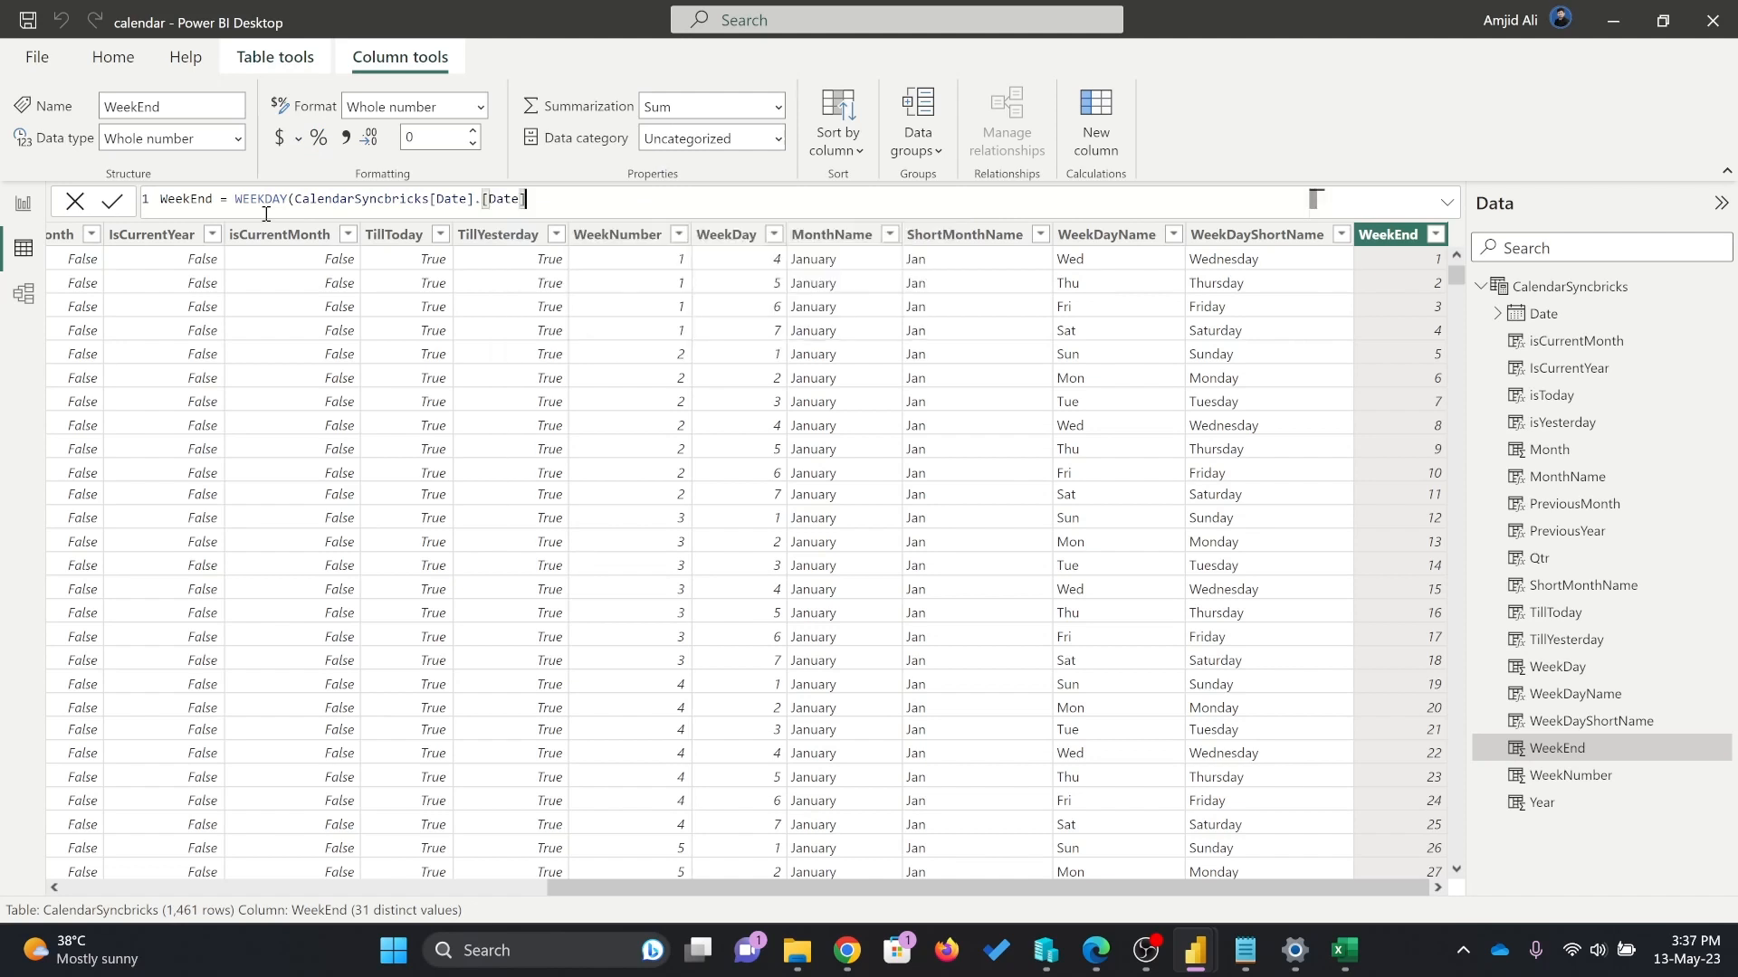
text())
key(Return)
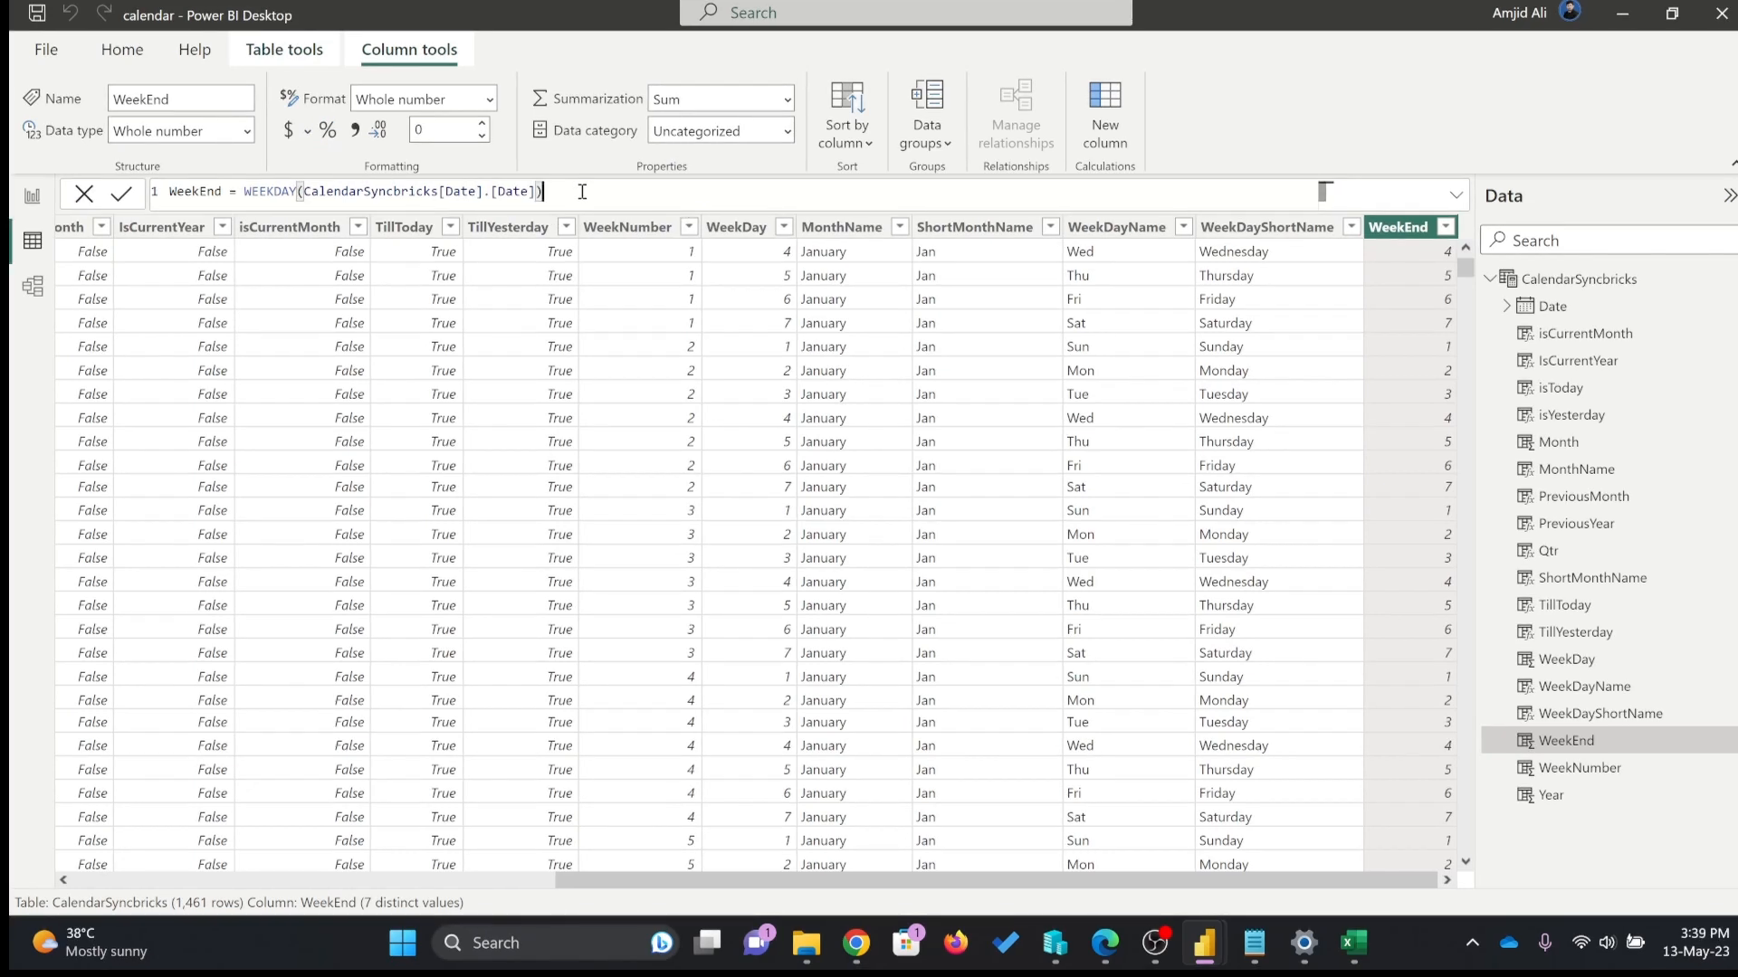
Append >5 to the WeekEnd formula, commit it, and filter the WeekEnd column to True only.
text(>5)
key(Return)
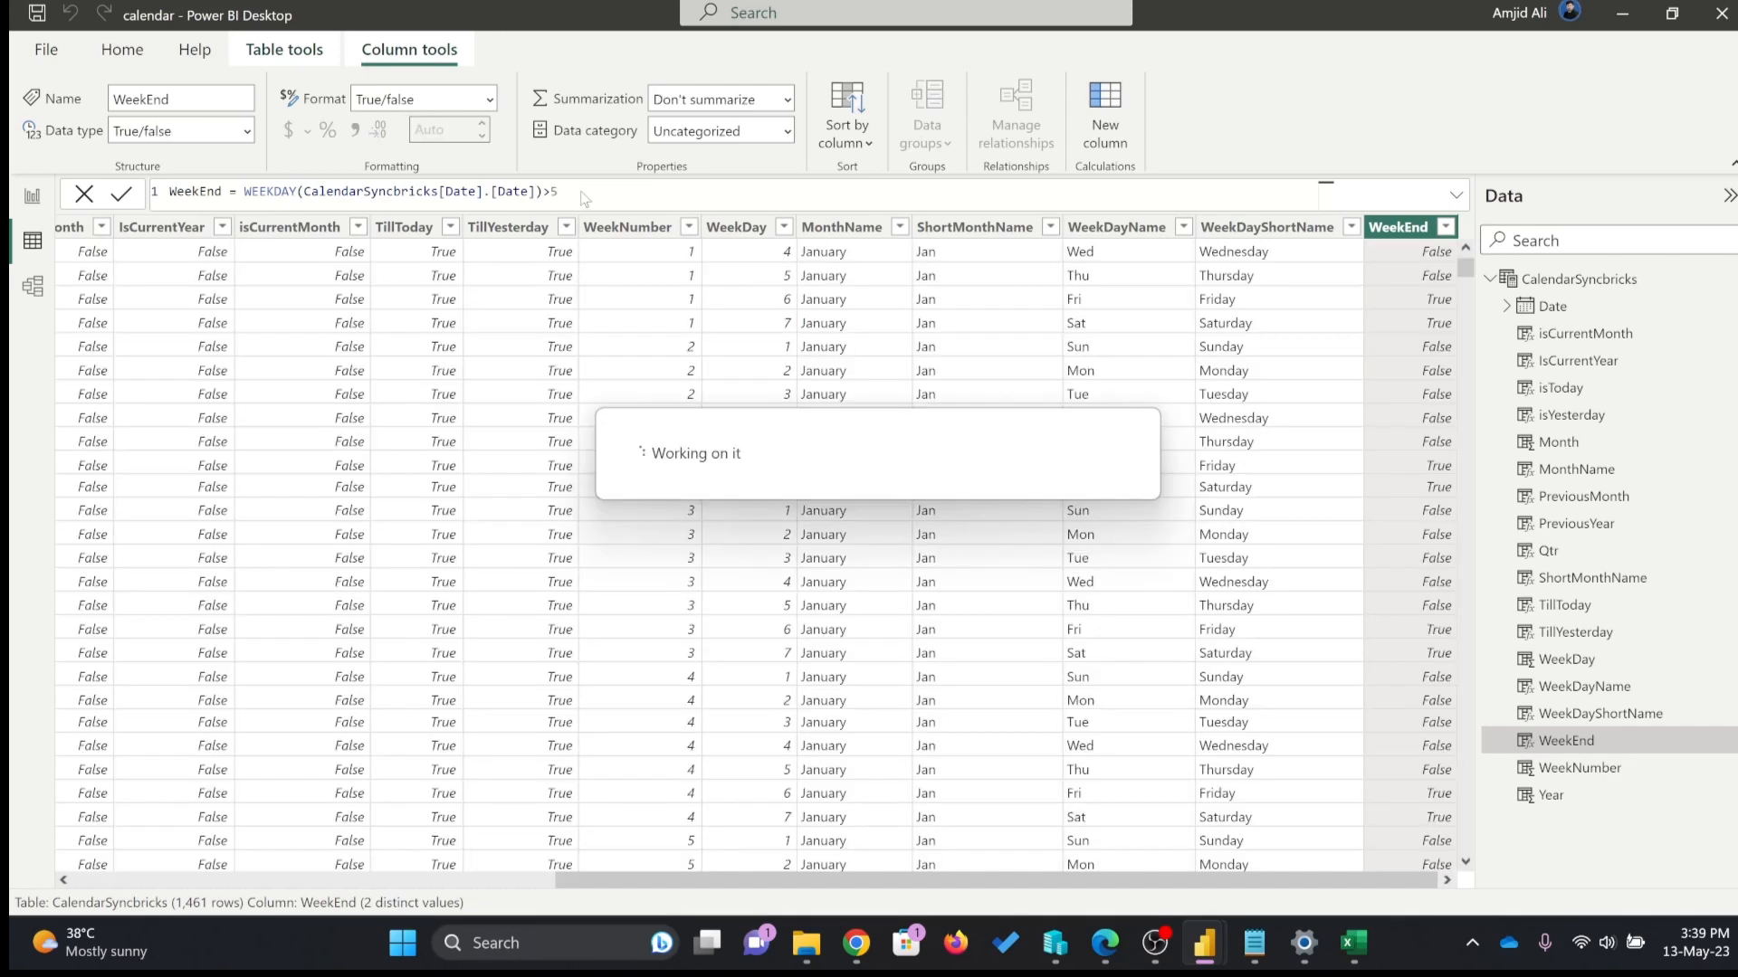
click(1446, 227)
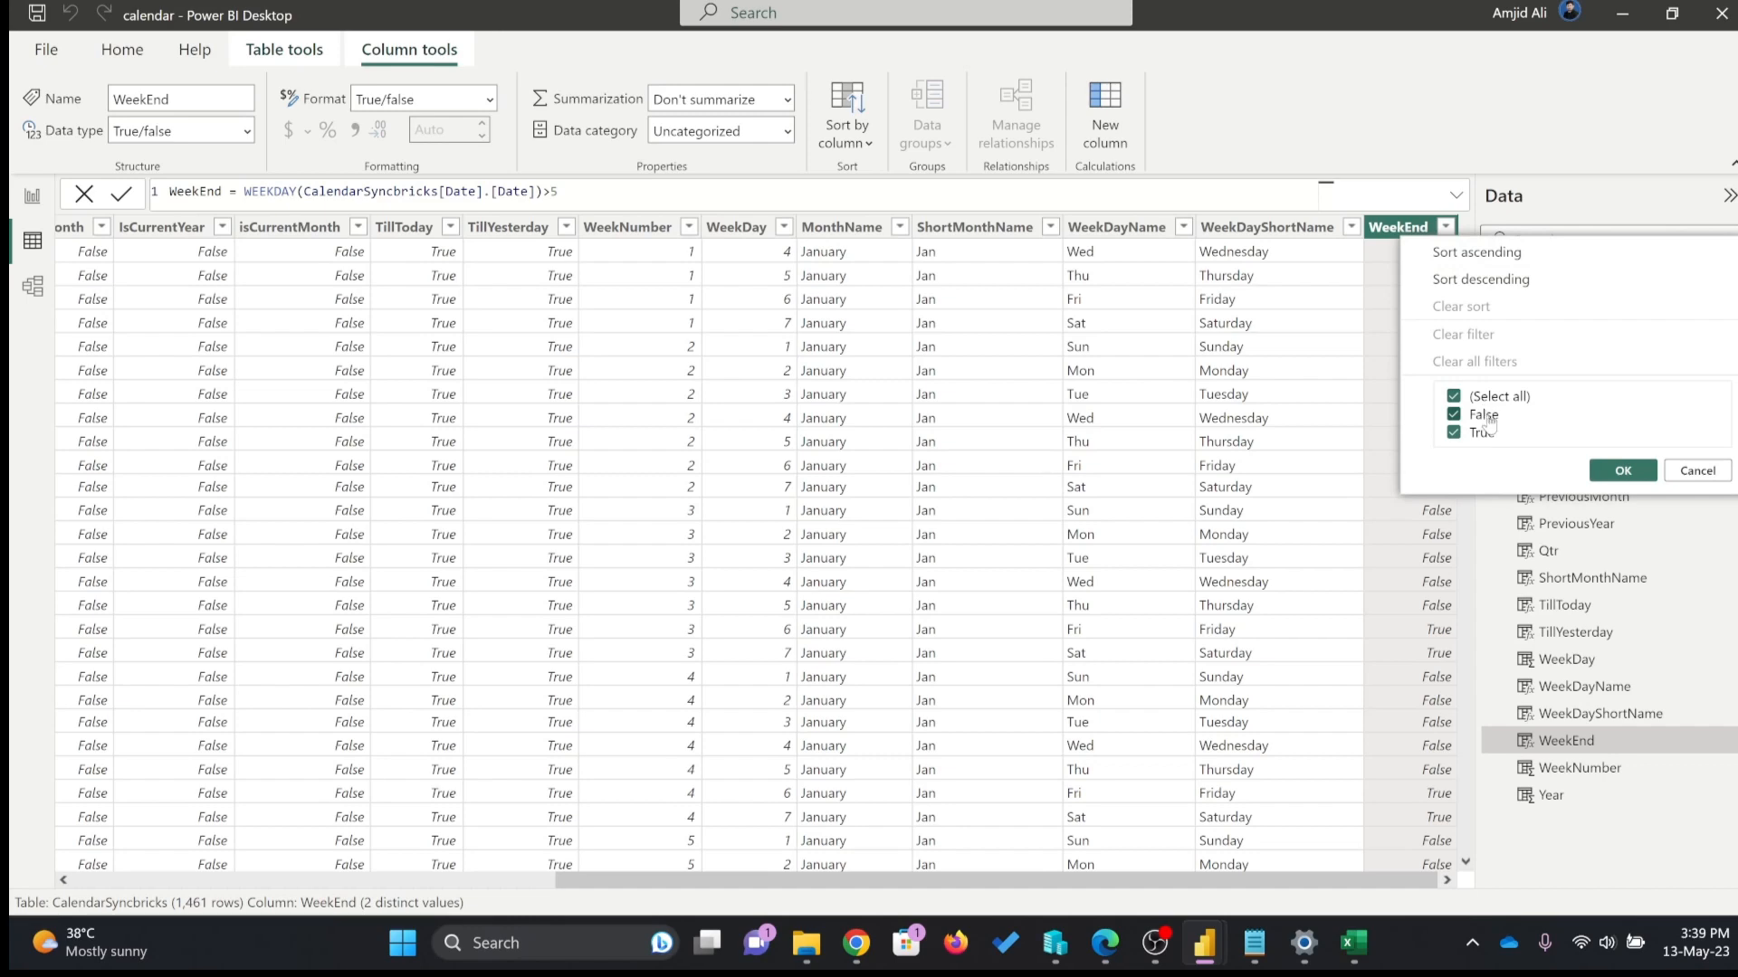
click(1487, 418)
click(1595, 472)
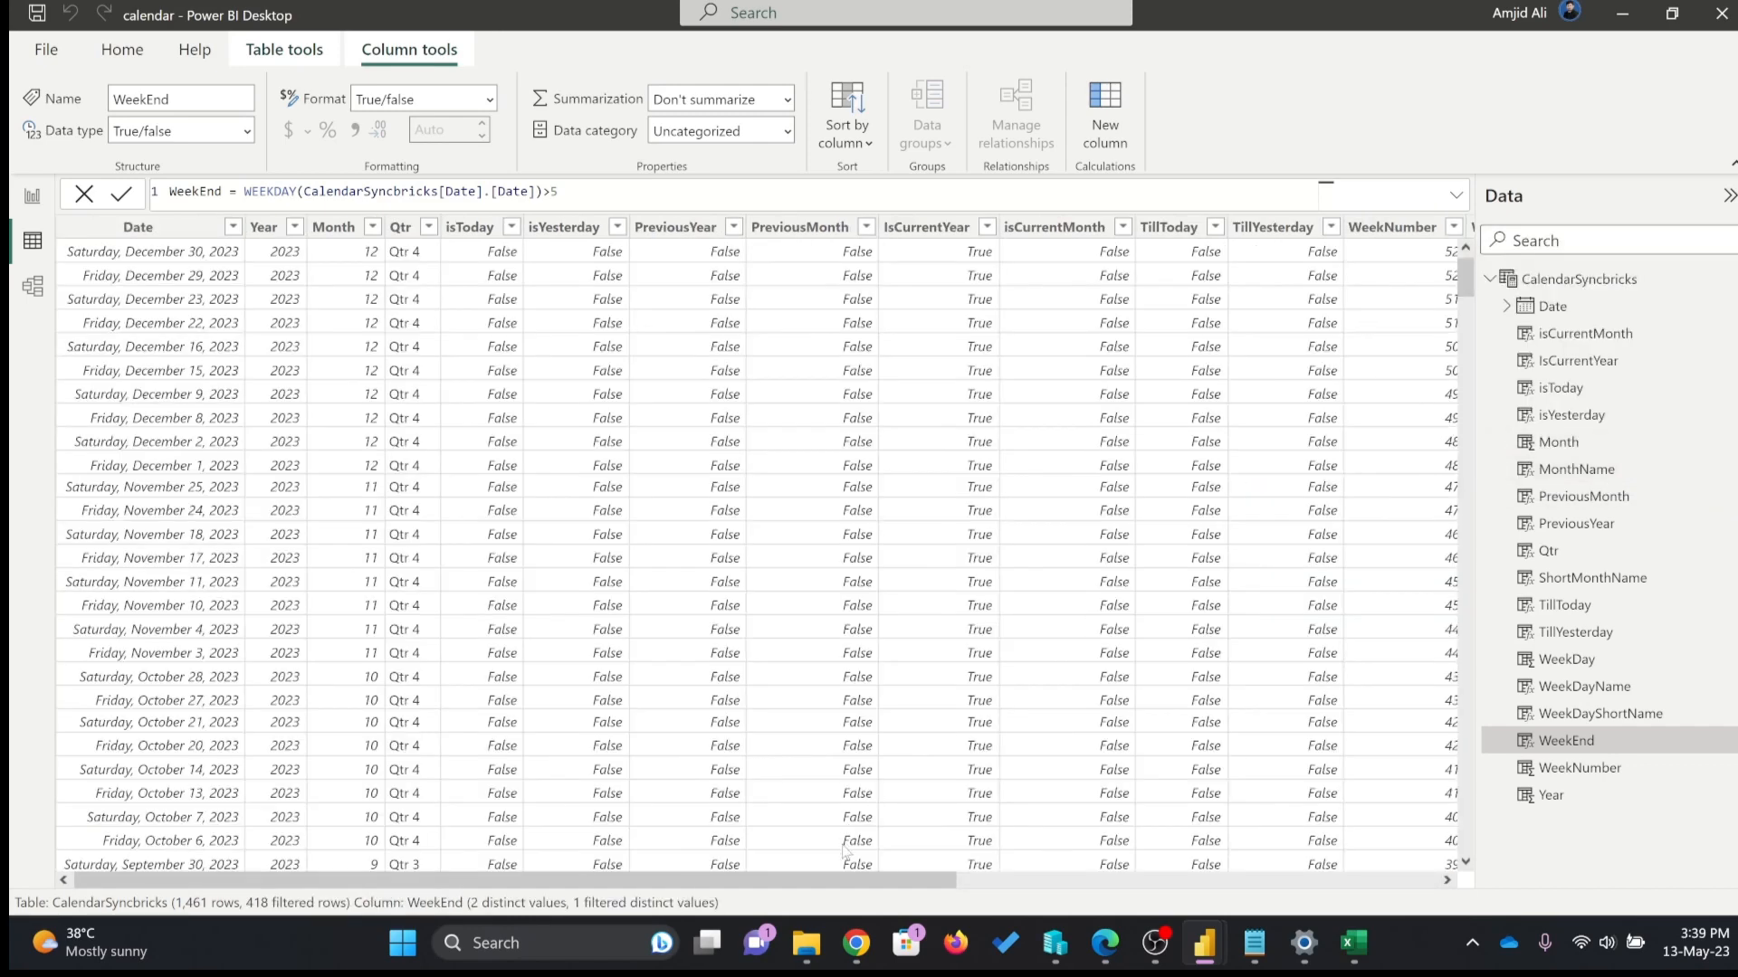
drag(846, 879, 1567, 881)
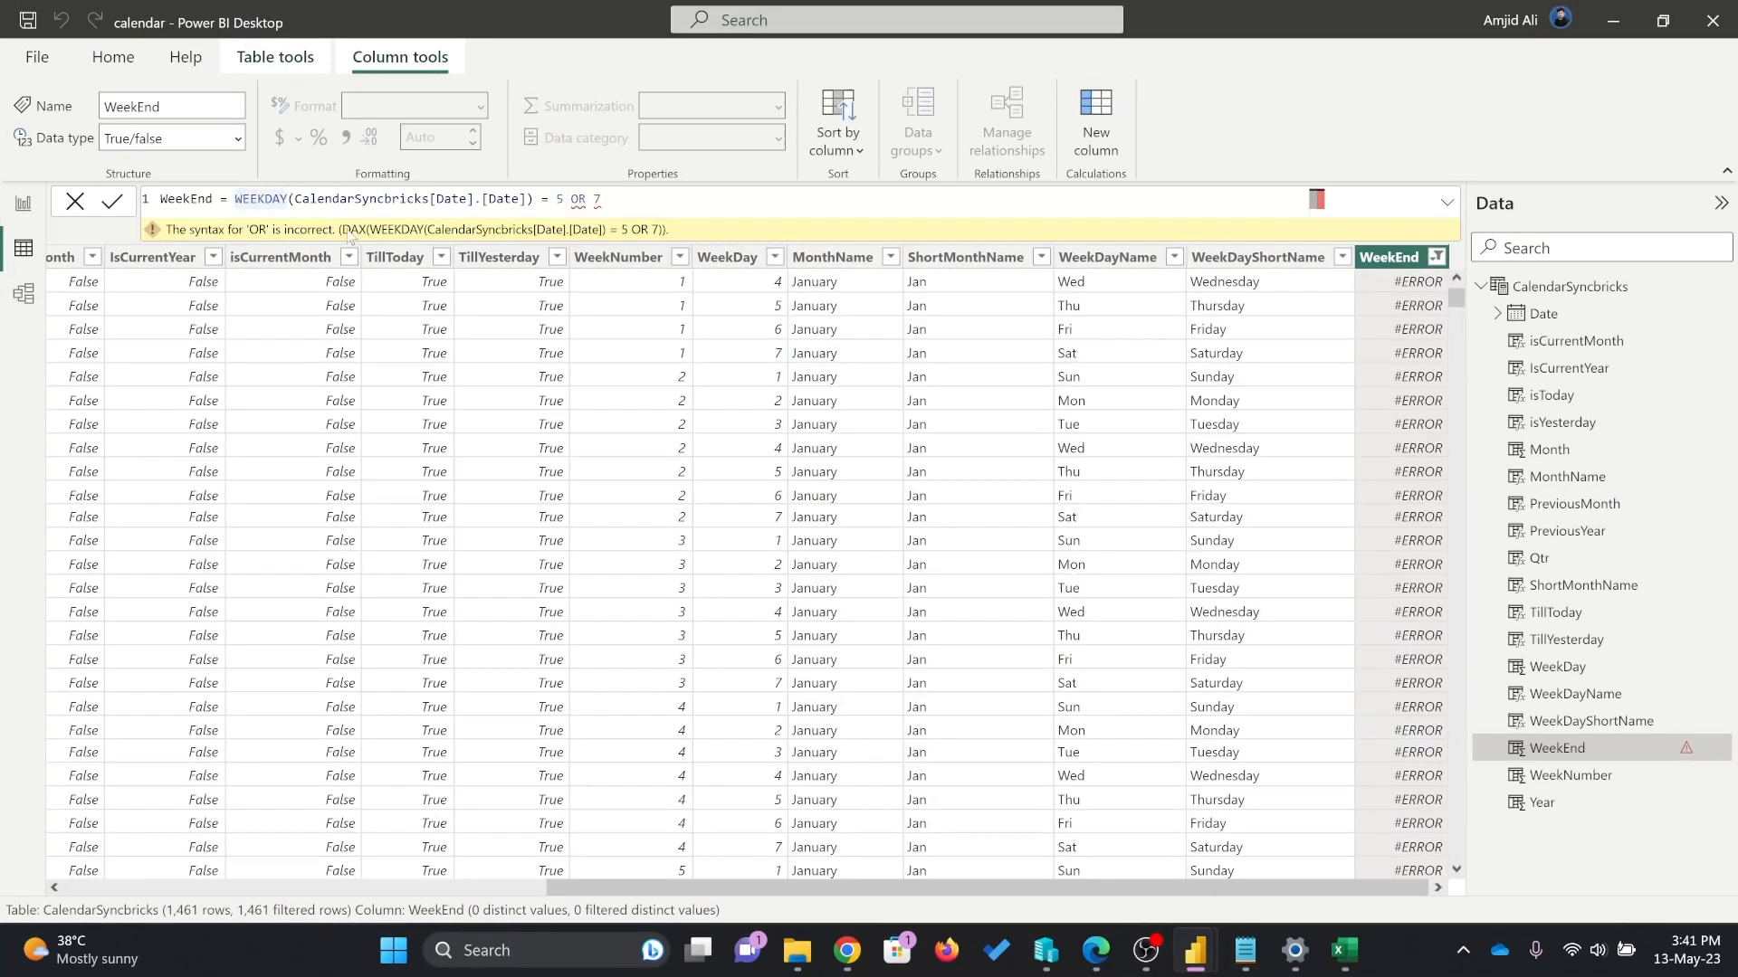
Wrap the WeekEnd formula's WEEKDAY(CalendarSyncbricks[Date].[Date]) in a SWITCH, replacing the OR comparison with the pair 4,TRUE().
text(swi)
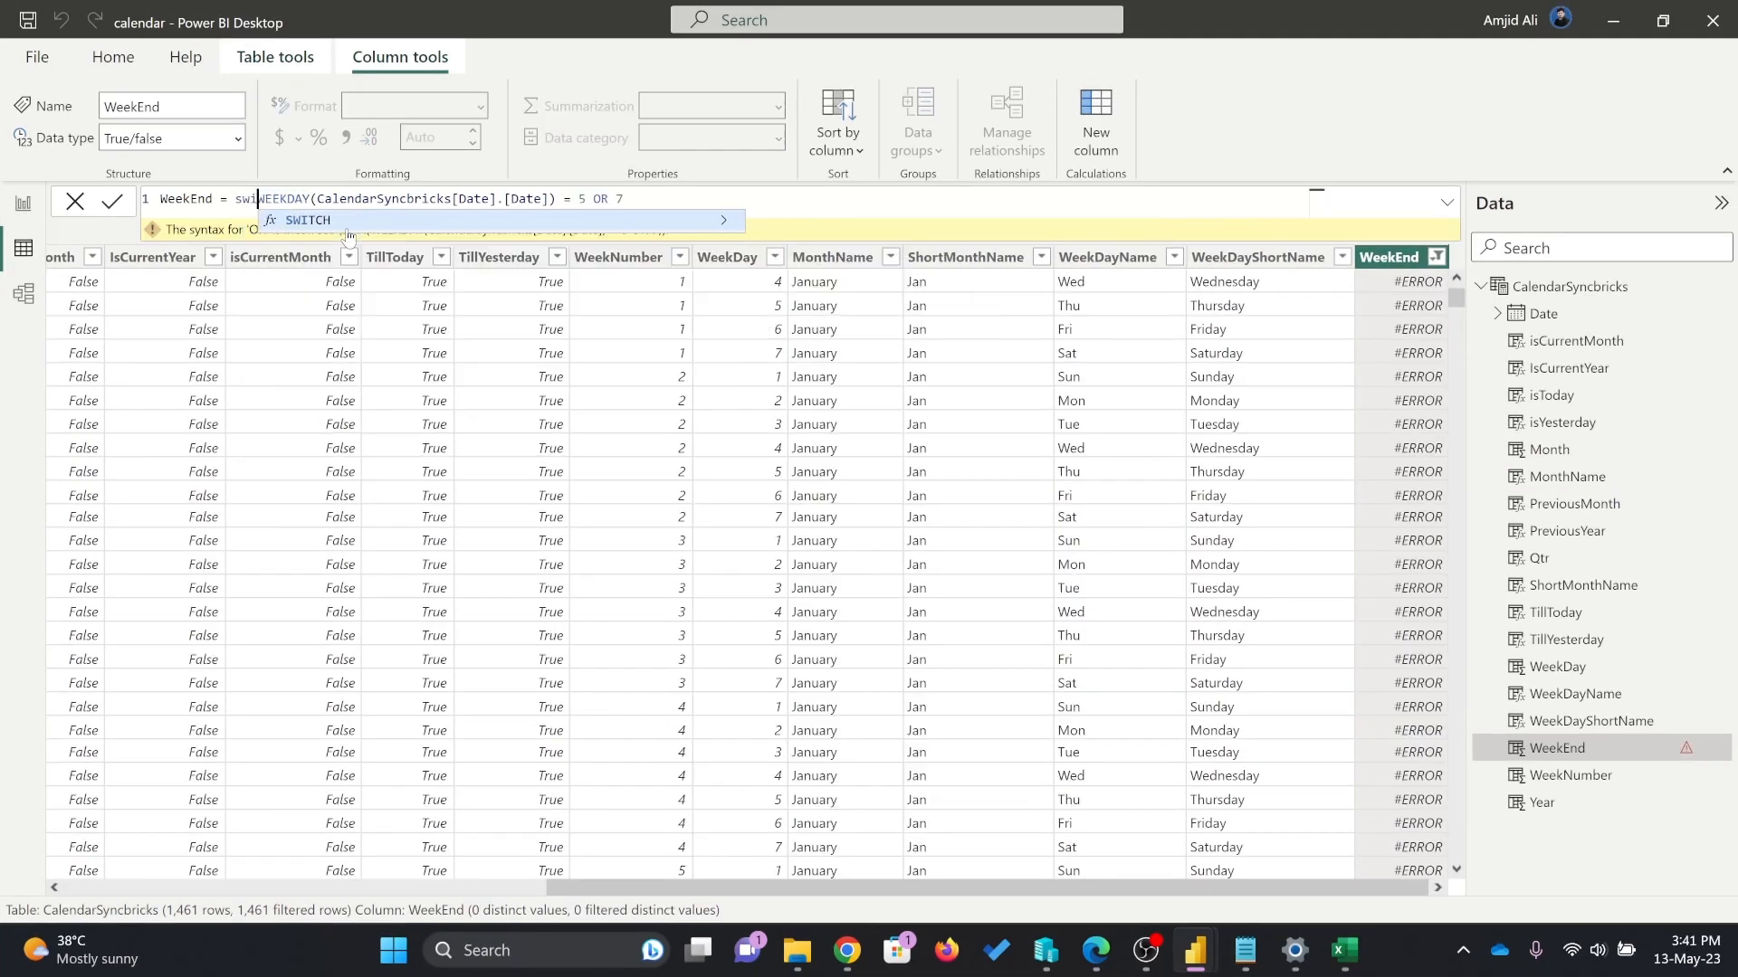
key(BackSpace)
key(BackSpace)
key(BackSpace)
text(SWITCH()
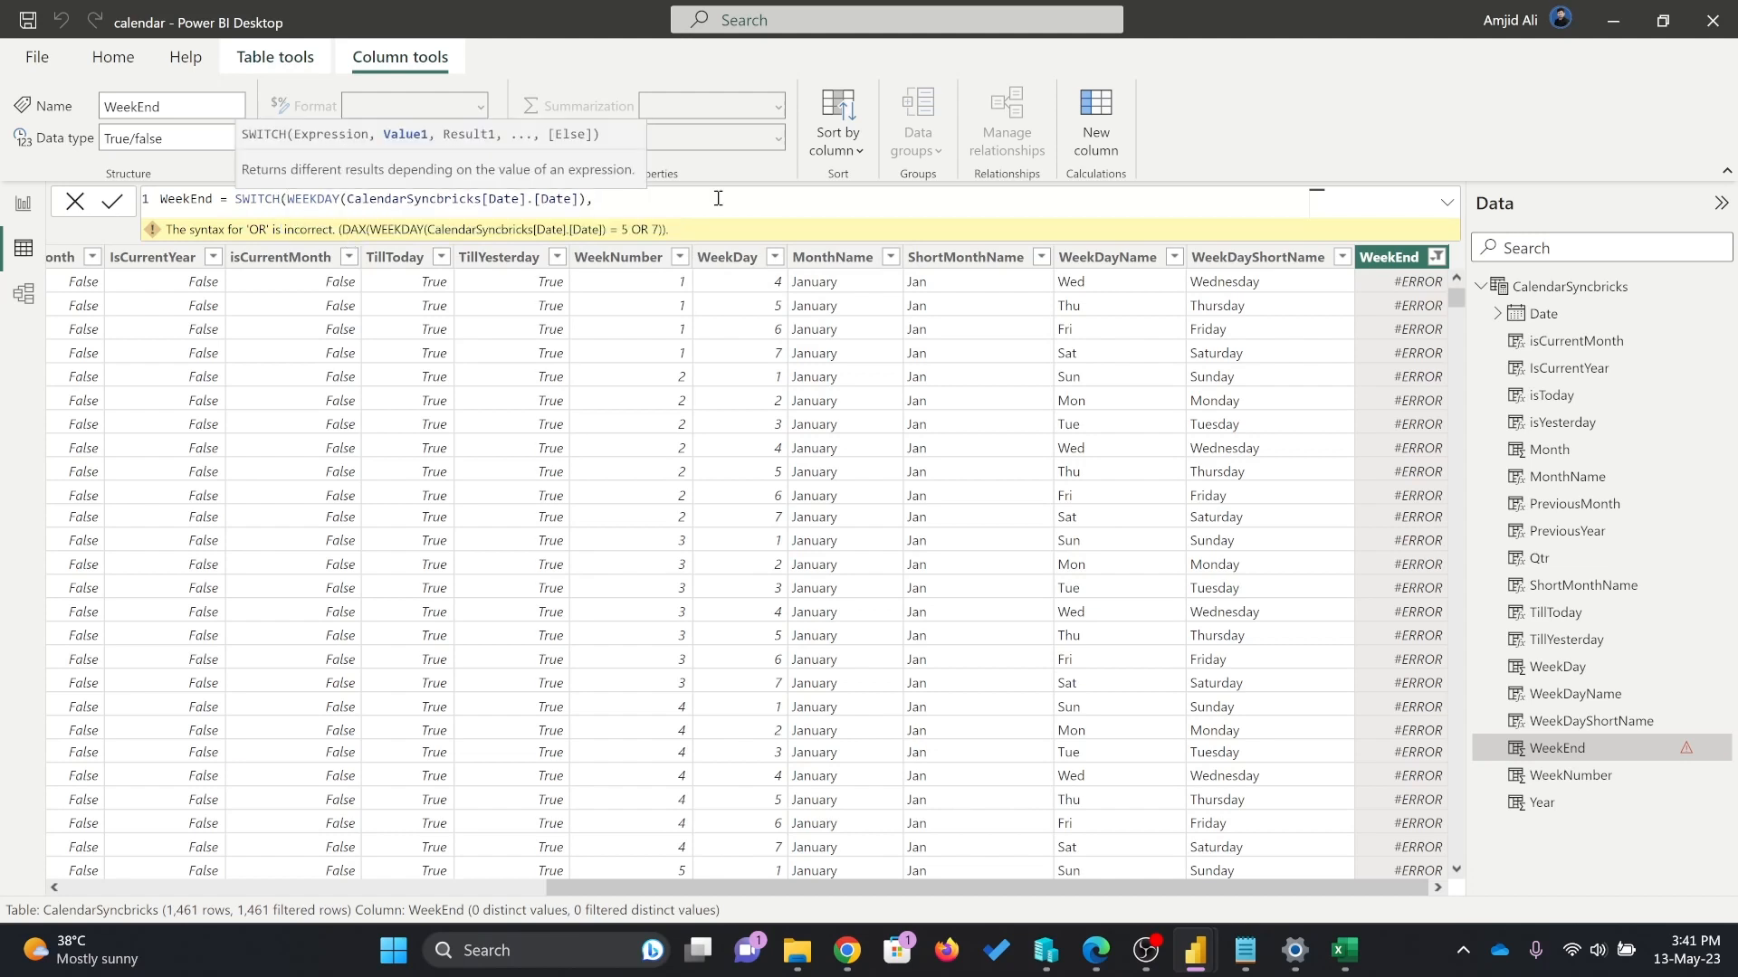
text(4,TRUE)
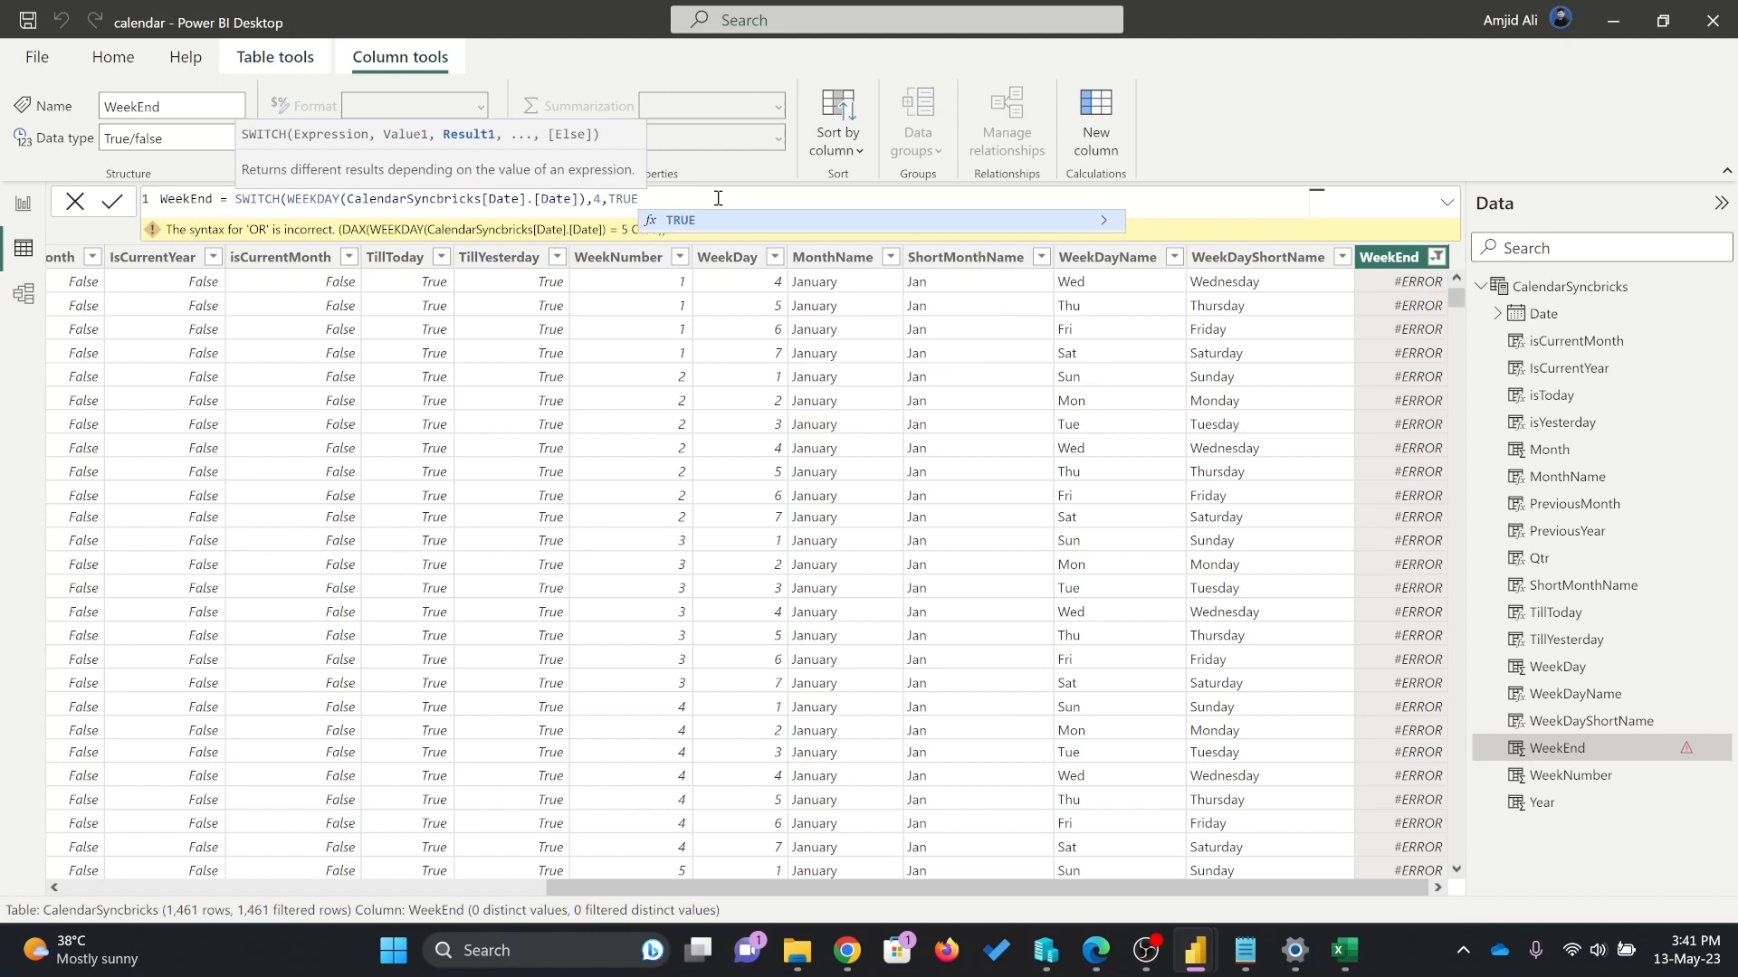
text((),)
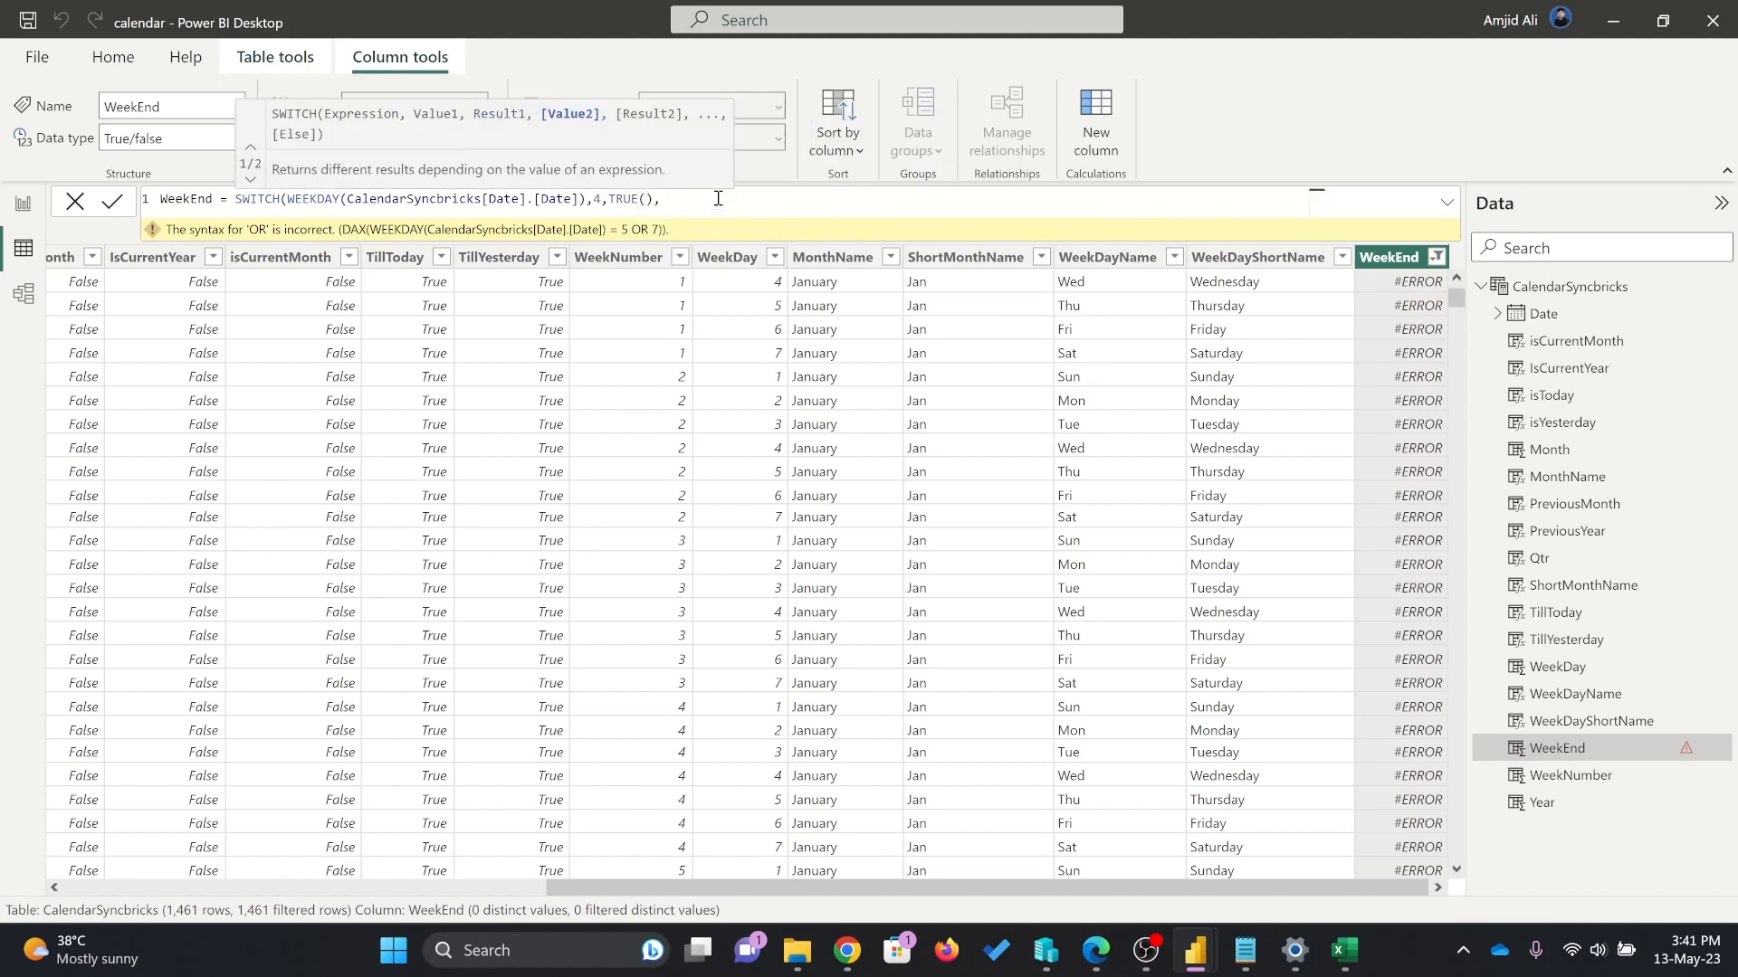
Complete the WeekEnd SWITCH formula with the pair 6,TRUE() and the default FALSE(), and commit it.
text(6,)
text(,)
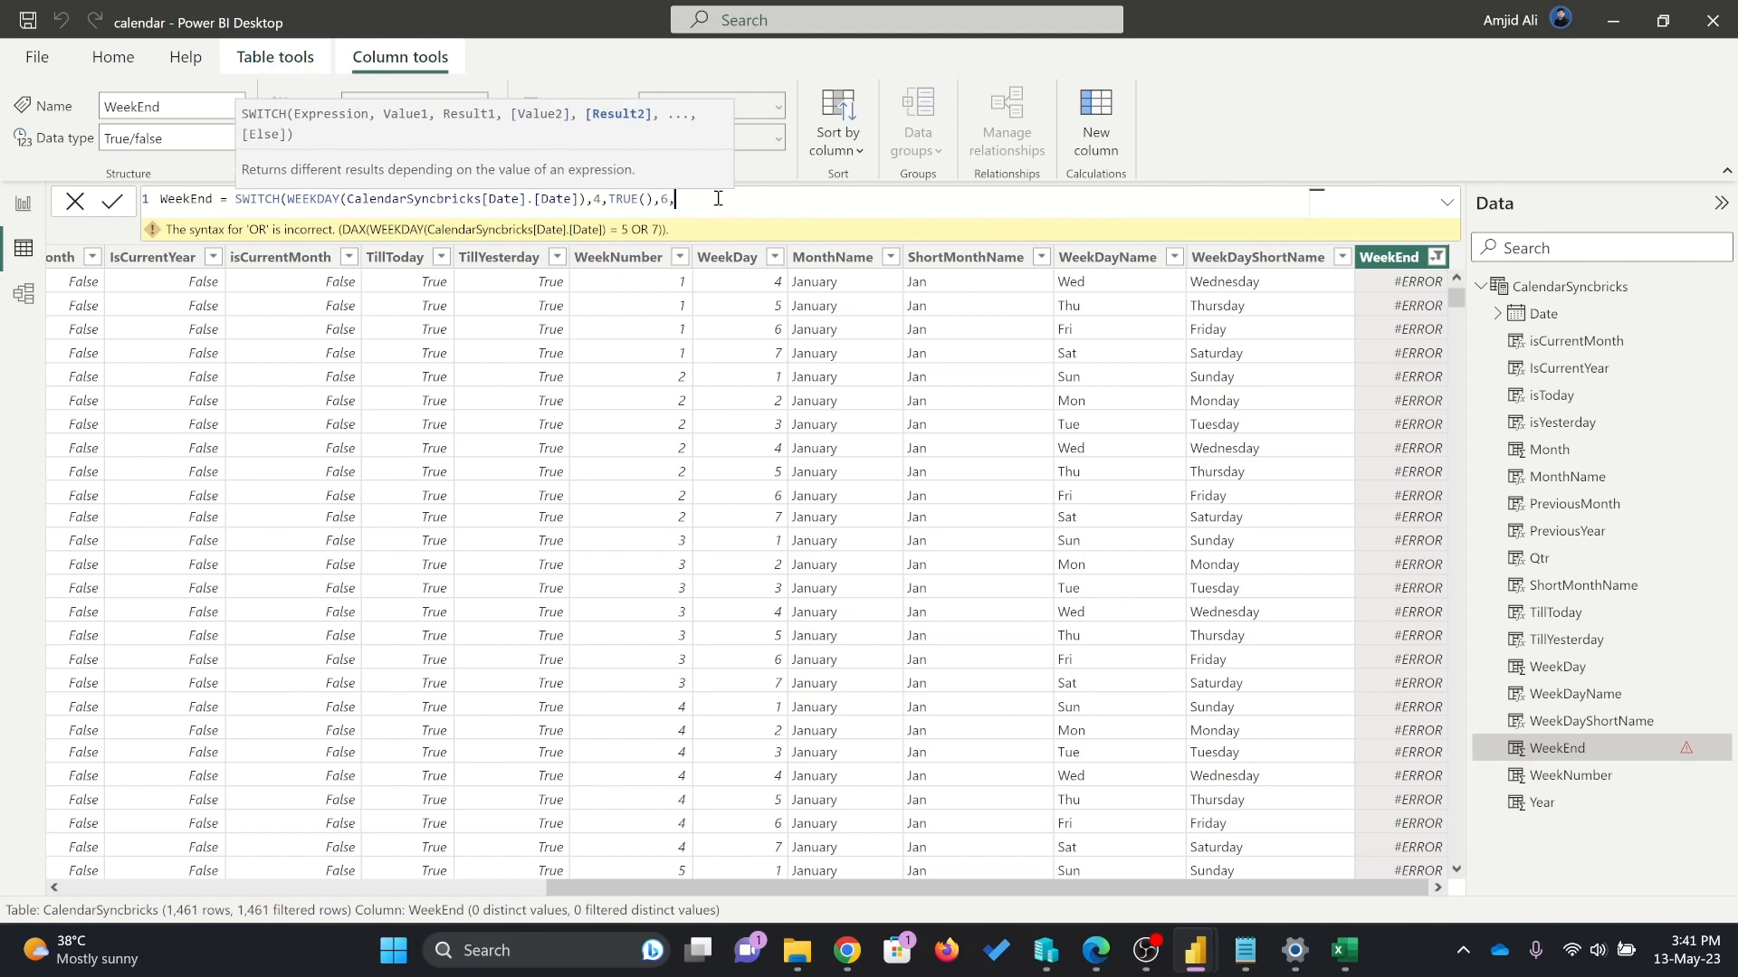
text((TRUE)
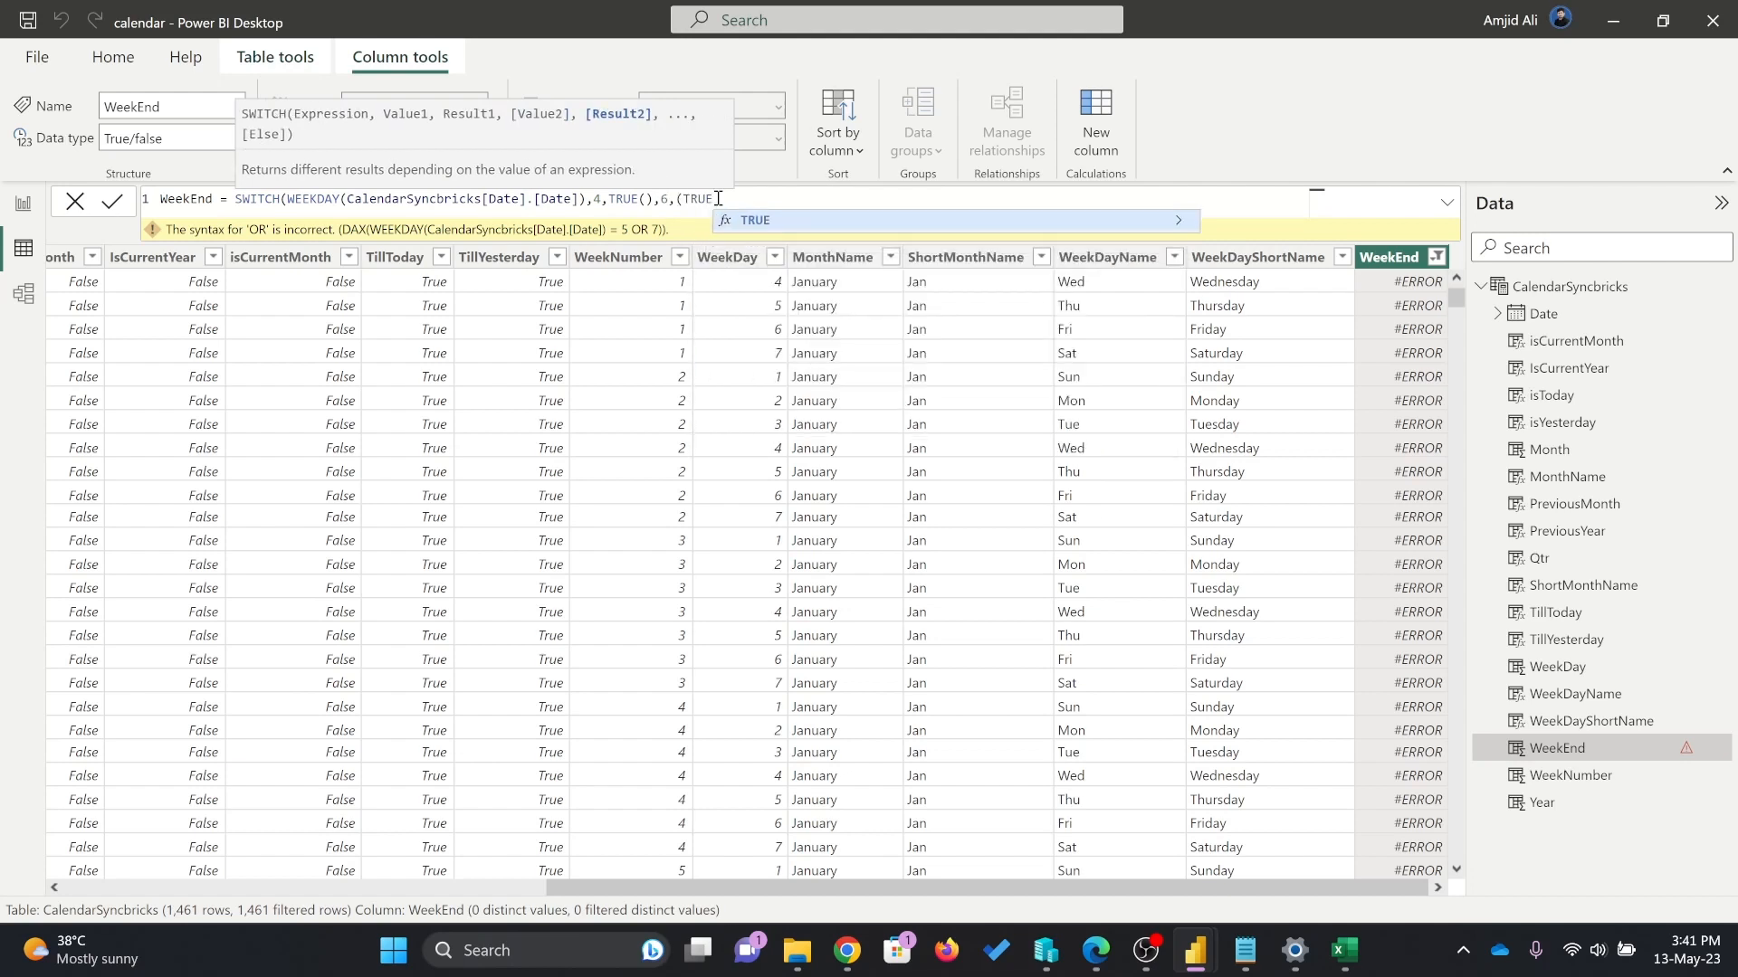
text())
key(BackSpace)
key(BackSpace)
key(BackSpace)
key(BackSpace)
key(BackSpace)
key(BackSpace)
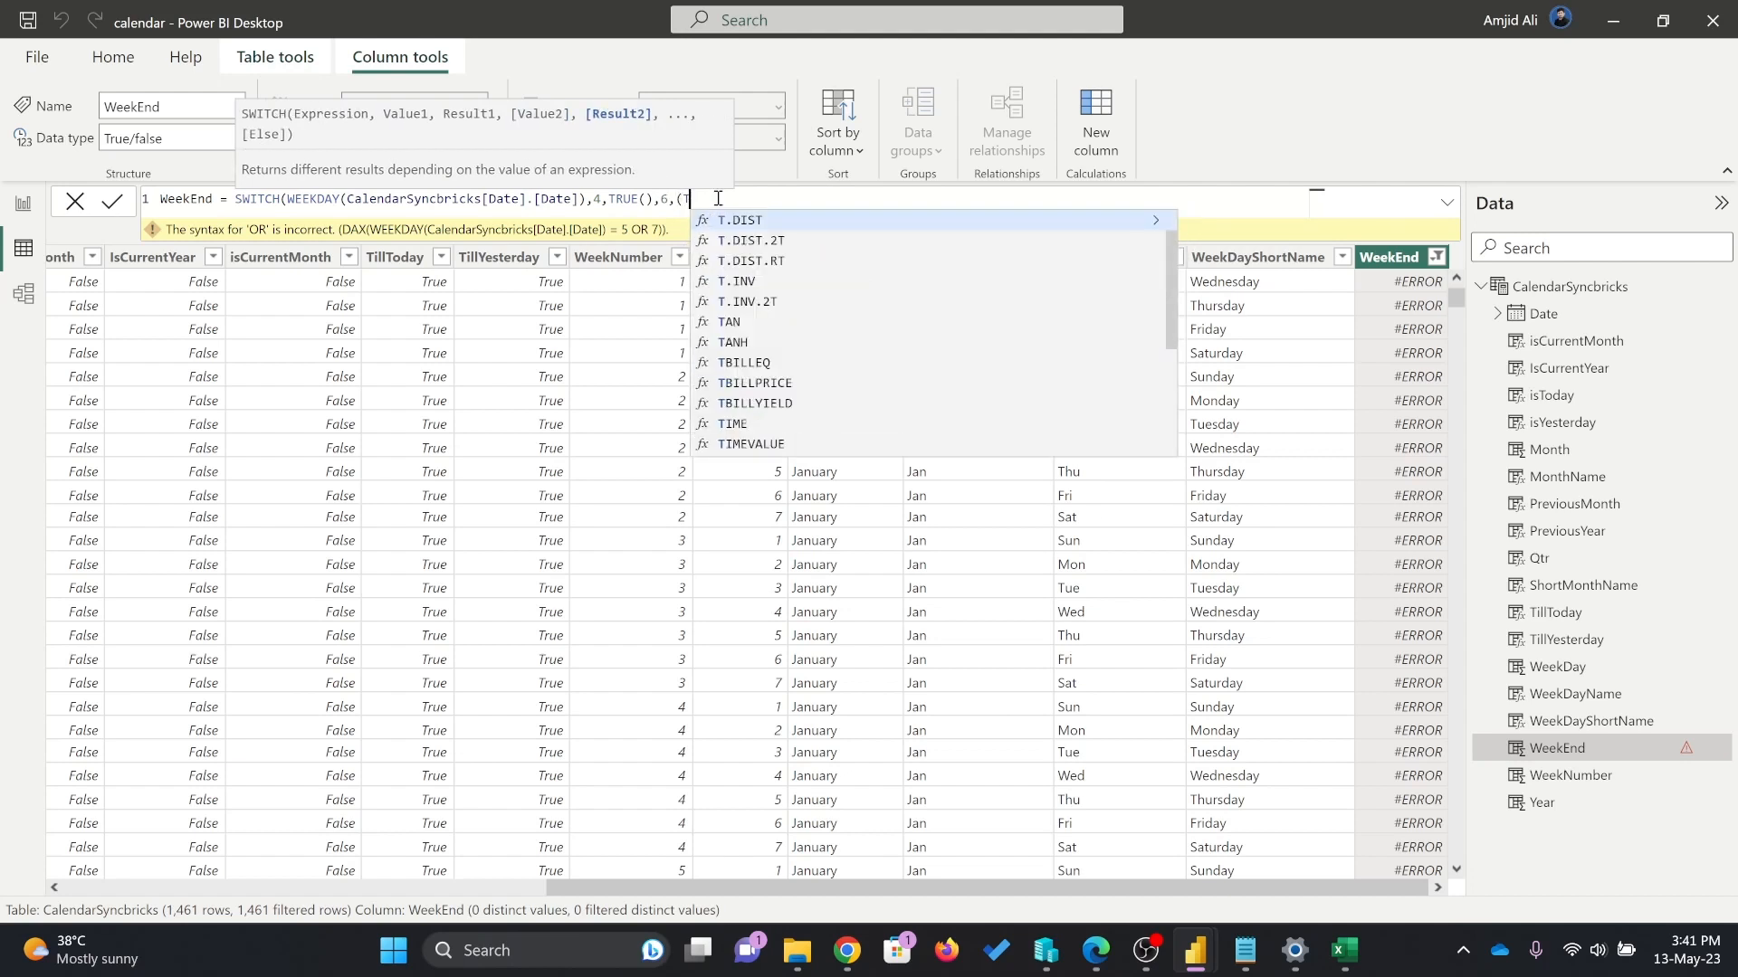
text(TRUE)
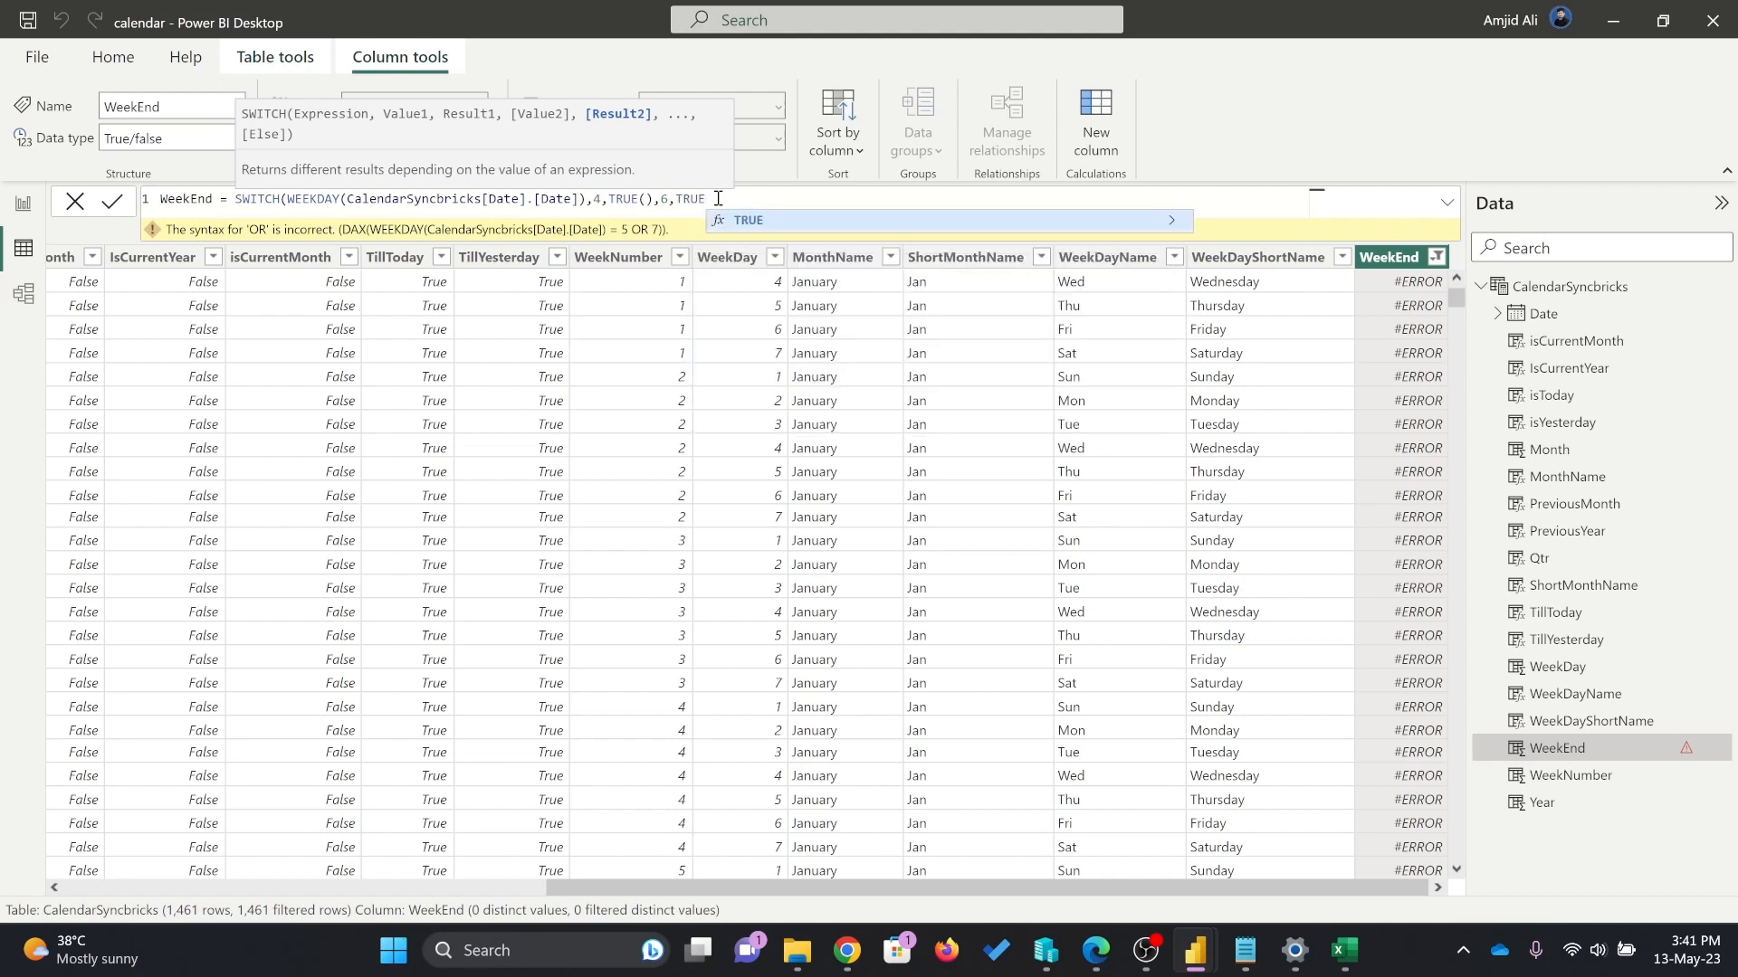
text((),FALSE)
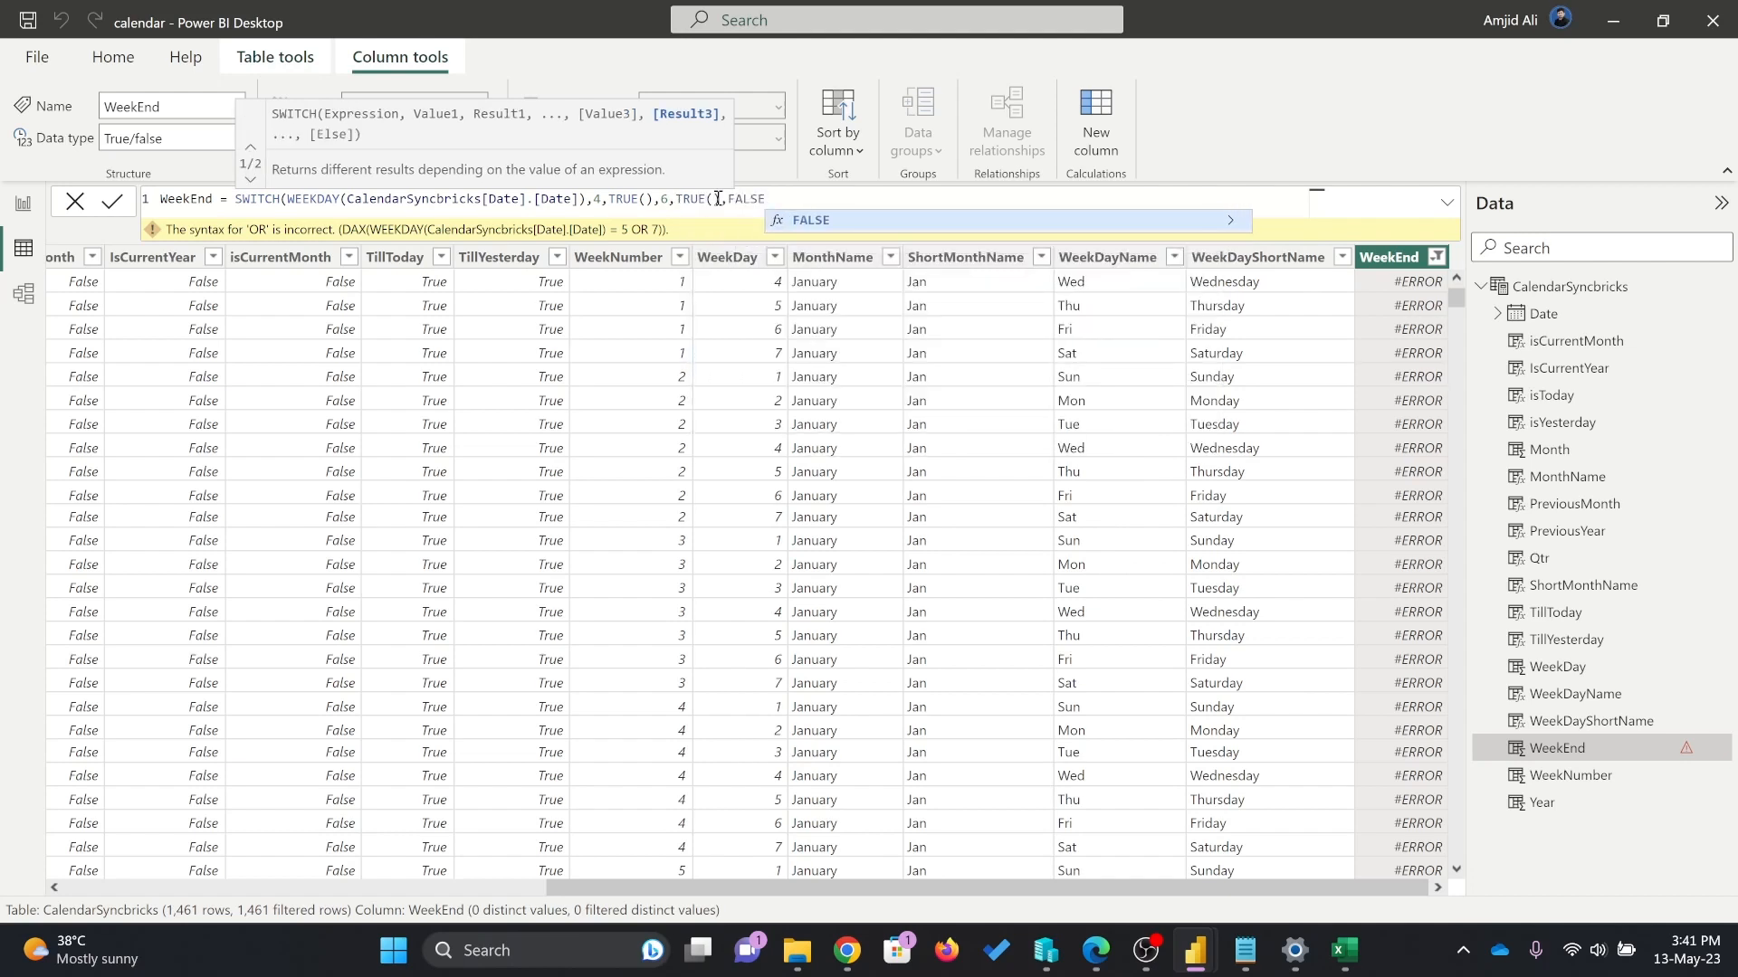
text(())
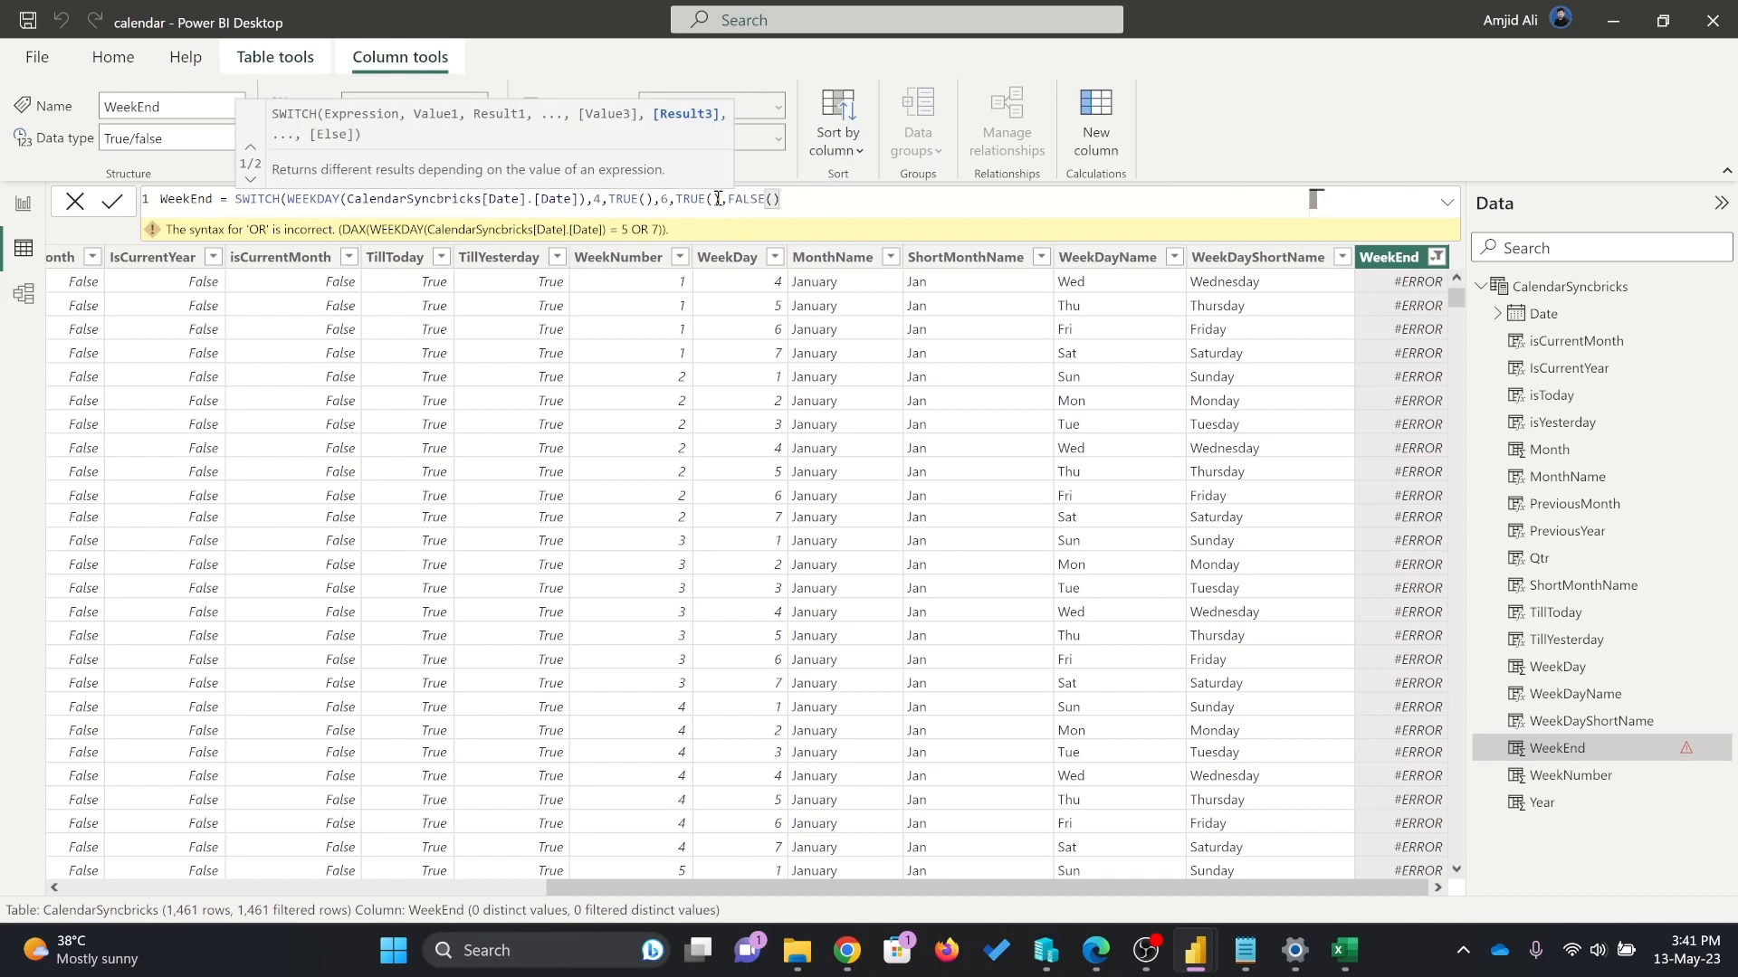
text())
key(Return)
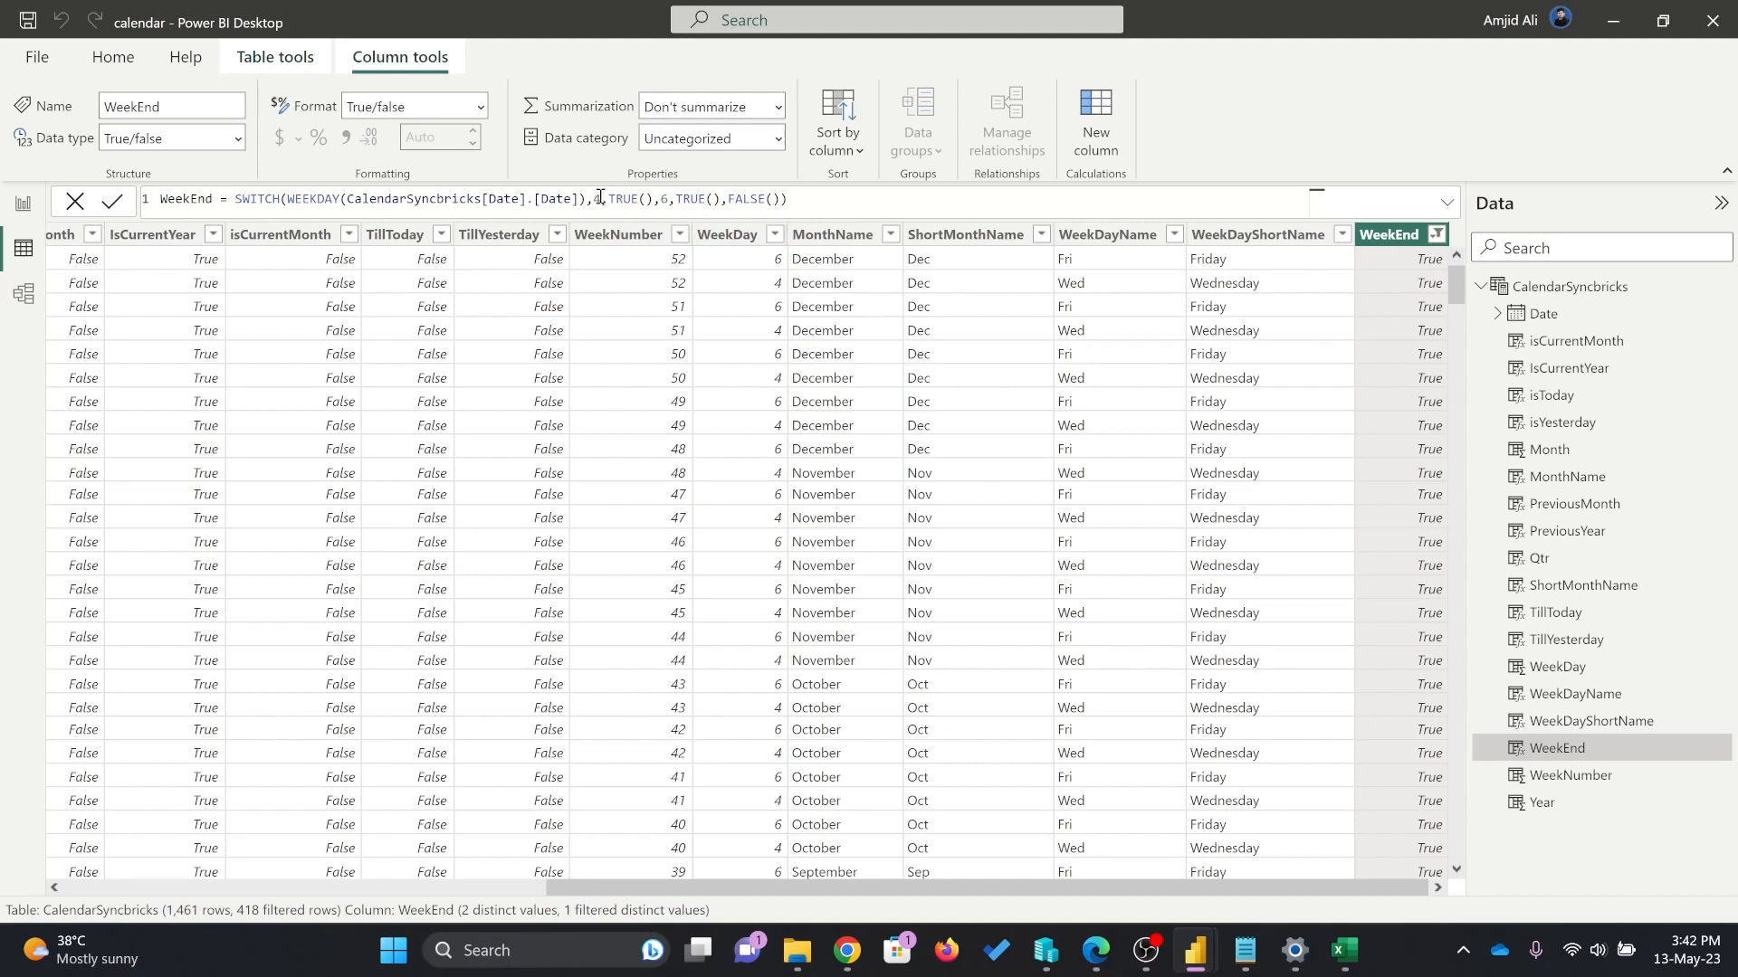
Check the weekday order in the system calendar, set the WeekEnd SWITCH day values to 1 and 7, and commit.
click(1698, 959)
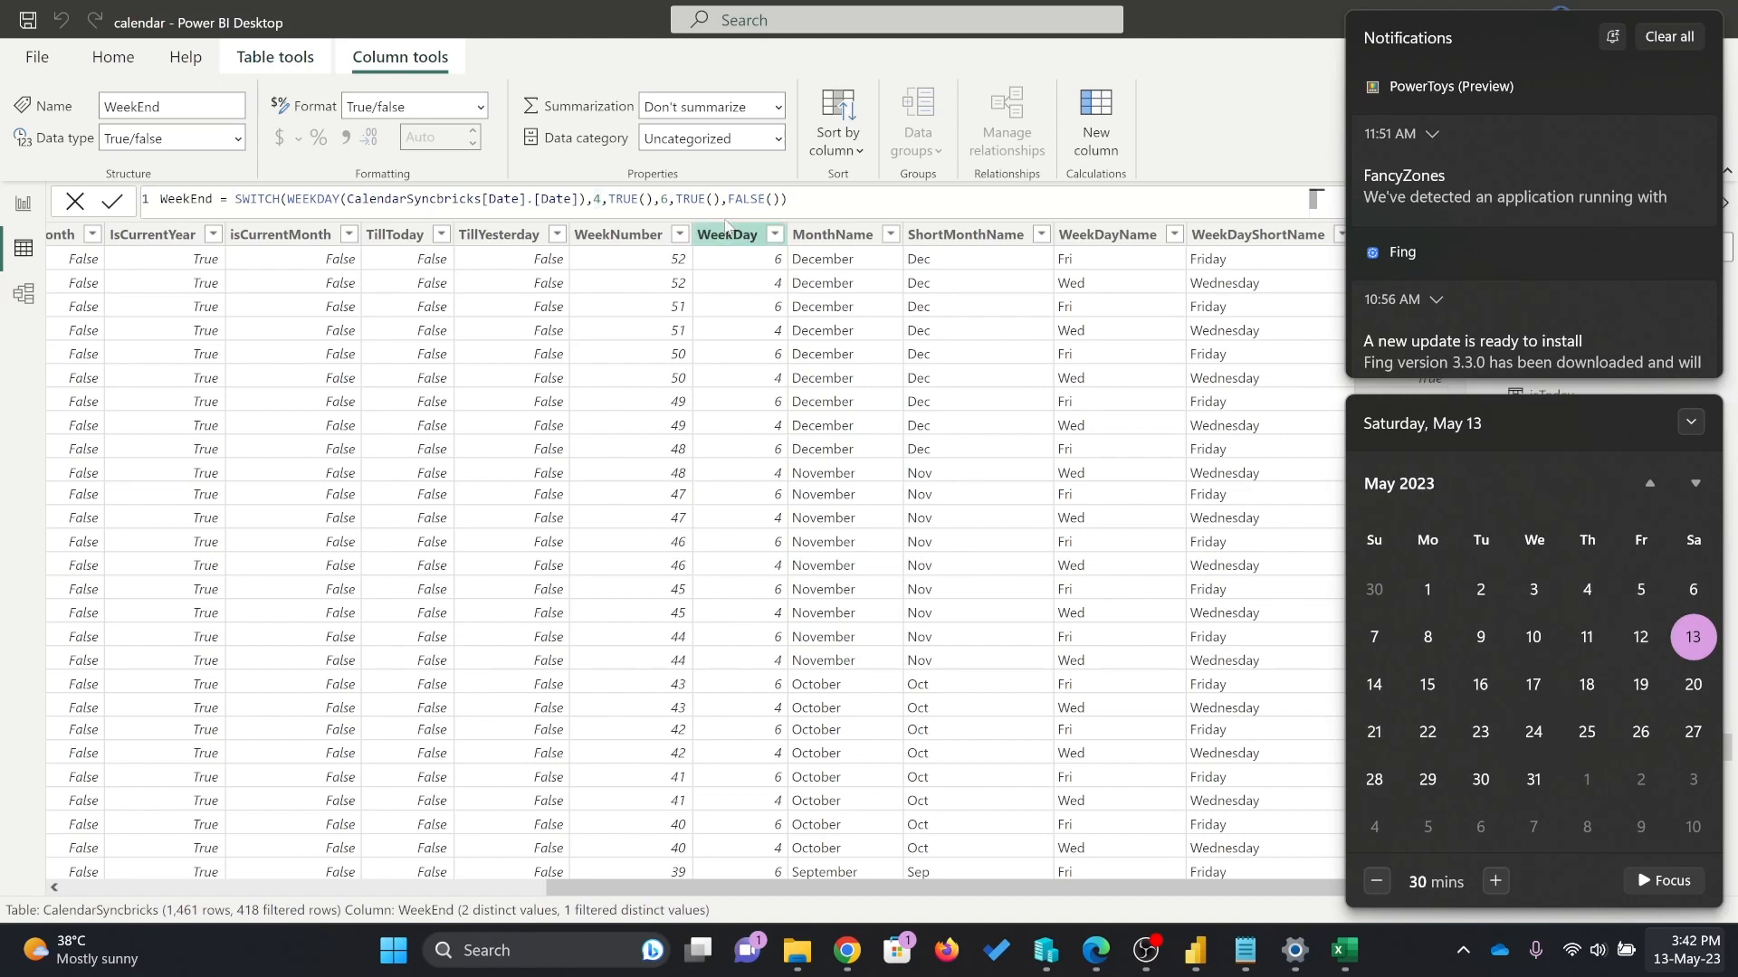
click(606, 199)
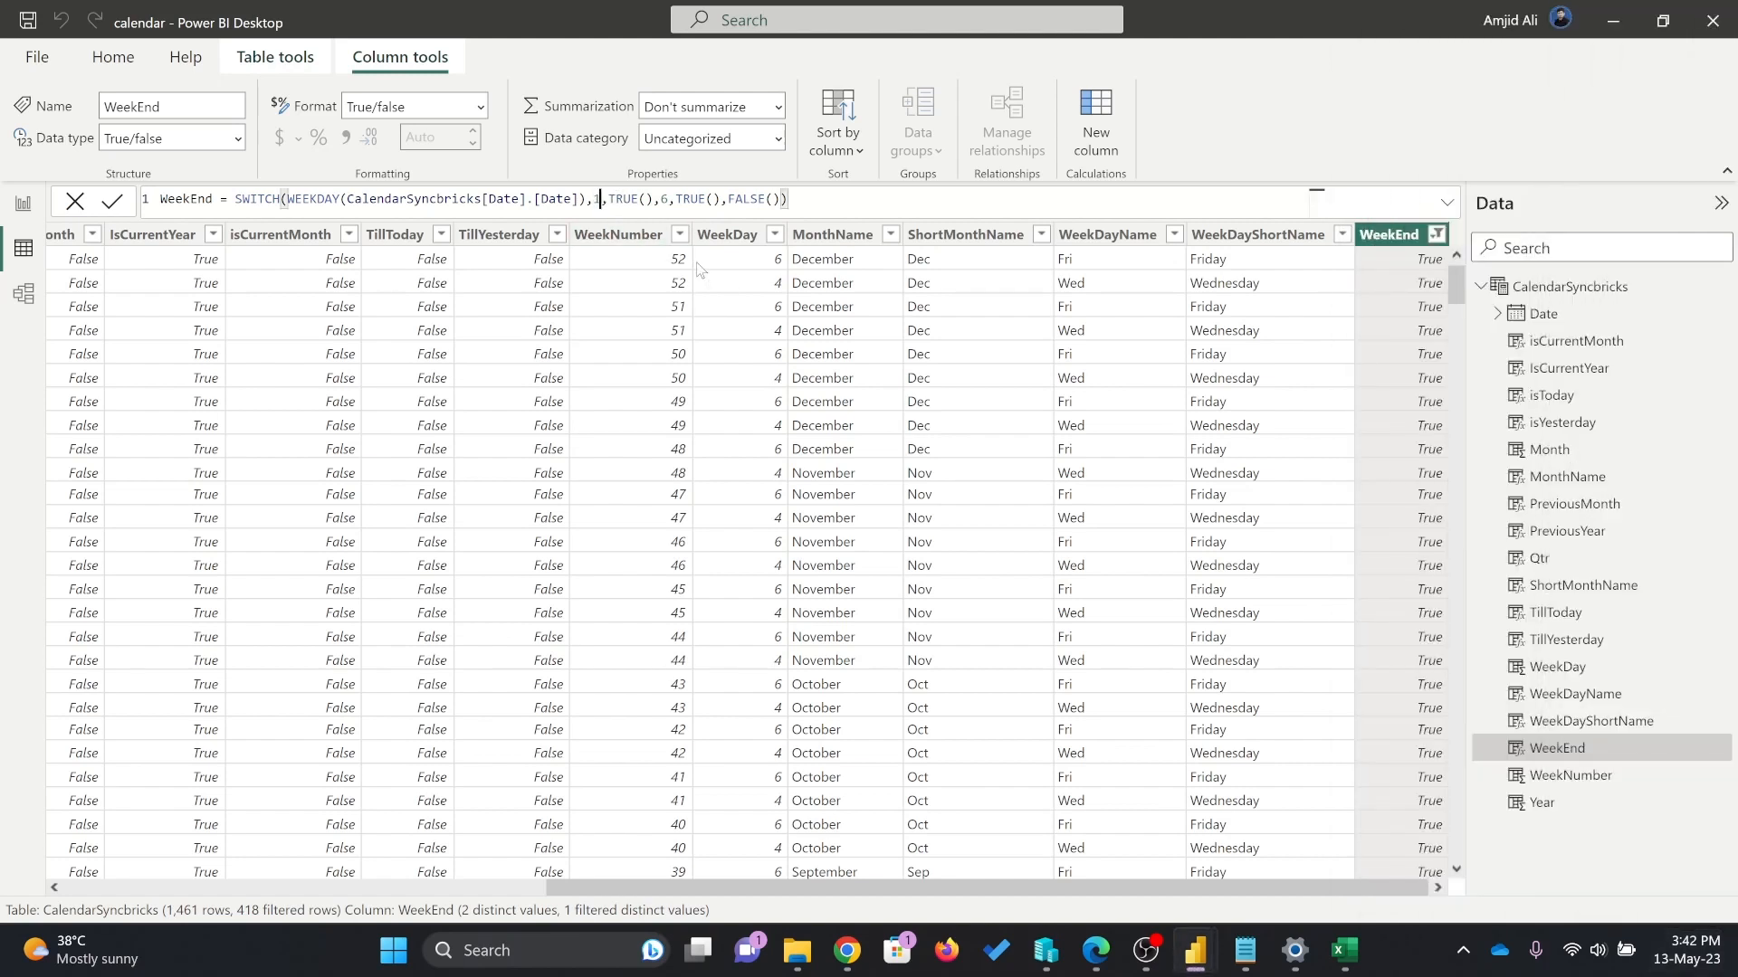
key(Right)
key(Right)
key(Right)
key(Right)
key(Right)
key(Right)
key(Right)
key(BackSpace)
text(7)
key(Return)
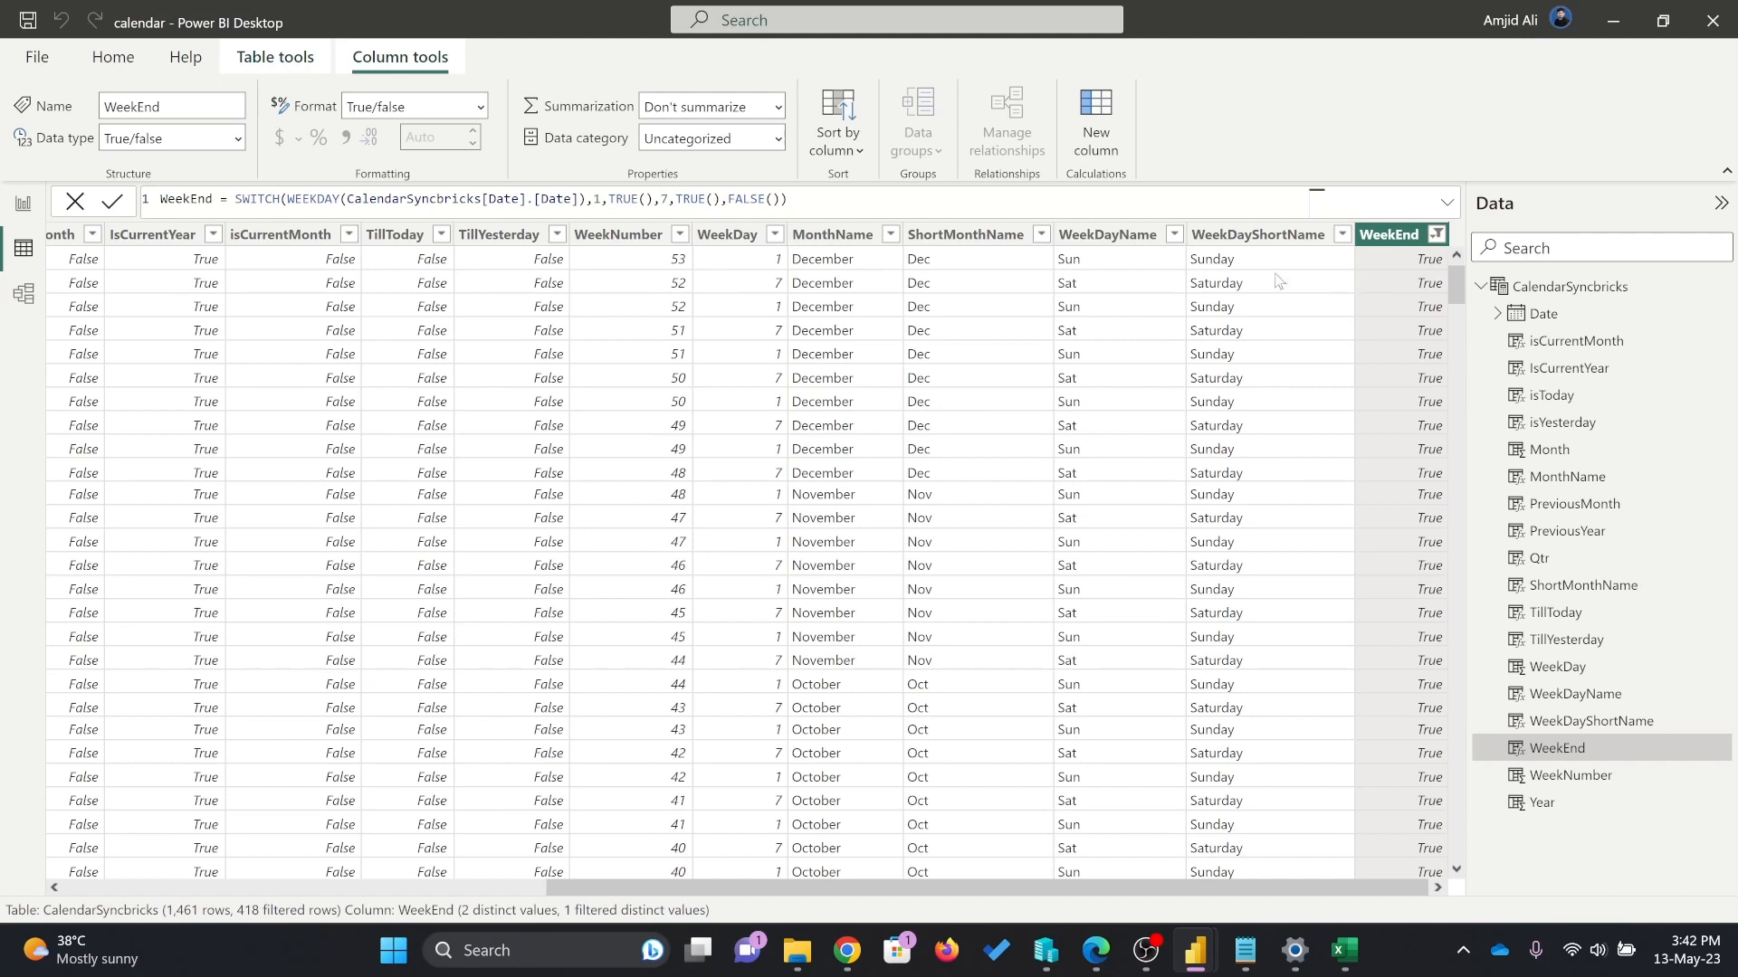
Change the two day values in the WeekEnd SWITCH formula to 5 and 6 and commit it.
click(666, 198)
key(BackSpace)
text(6)
key(Left)
key(Left)
key(Left)
key(Left)
key(Left)
key(Left)
key(Left)
key(Left)
key(BackSpace)
text(5)
key(Return)
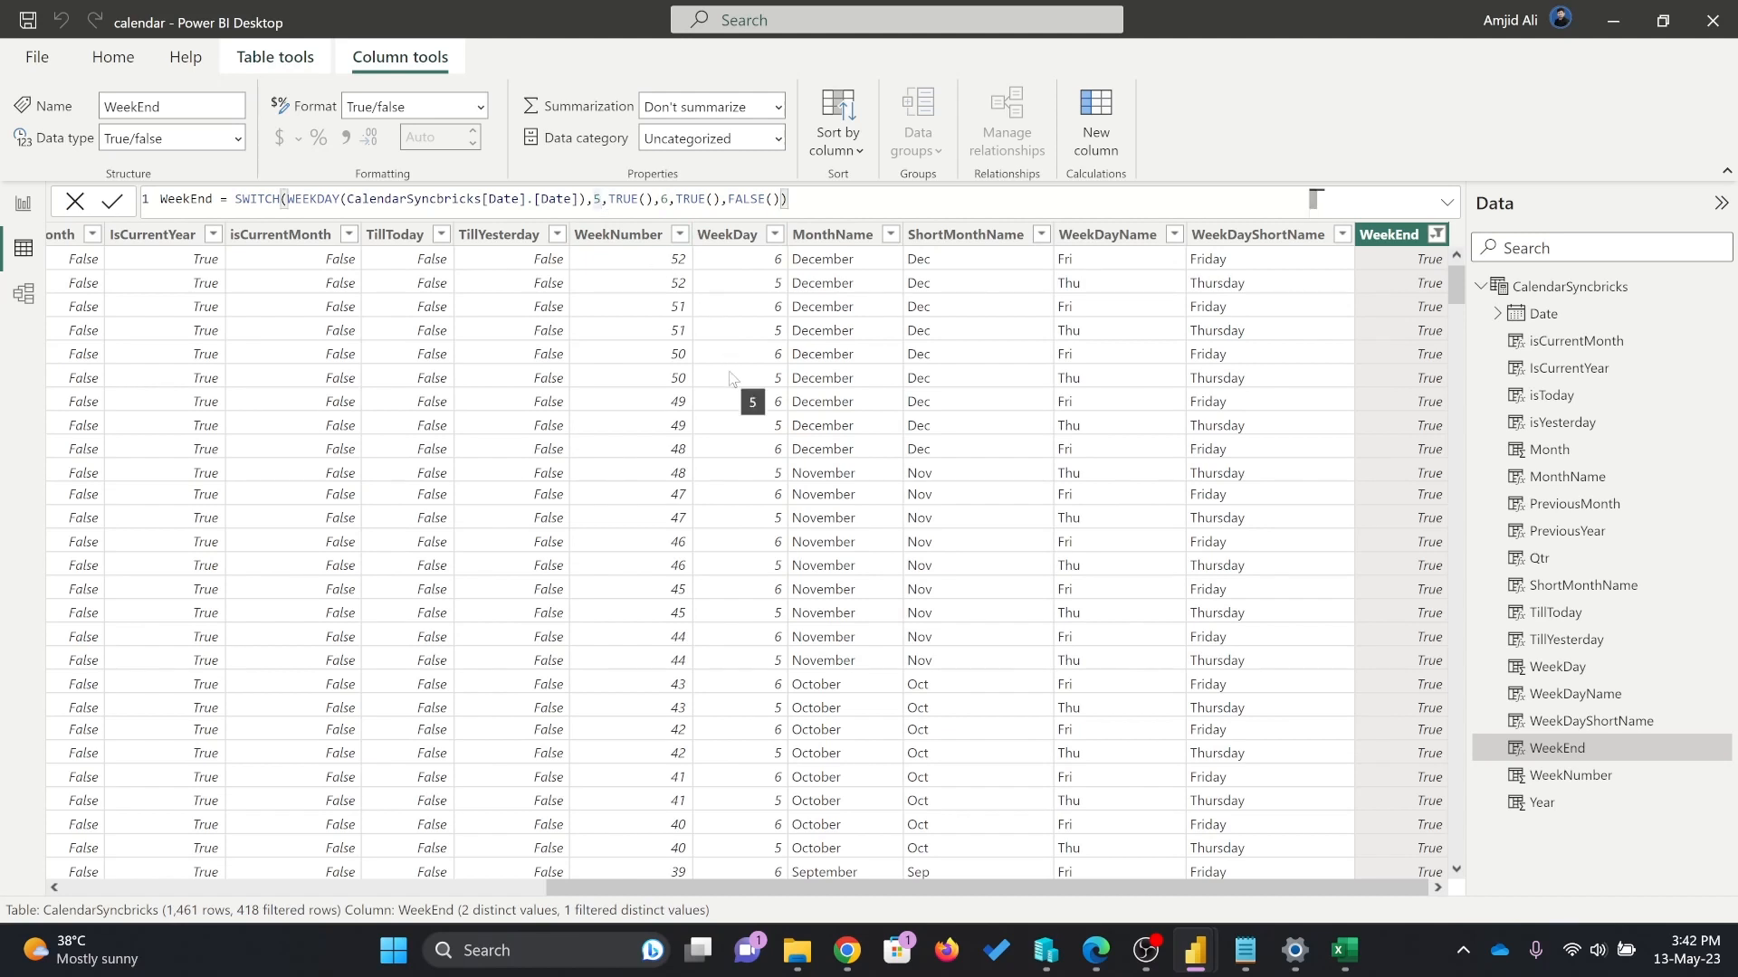
Set the two day values in the WeekEnd SWITCH formula to 6 and 7 and commit it.
key(BackSpace)
text(6)
key(Right)
key(Right)
key(Right)
key(Right)
key(Right)
key(Right)
key(Right)
key(Right)
key(Right)
key(BackSpace)
text(7)
key(Return)
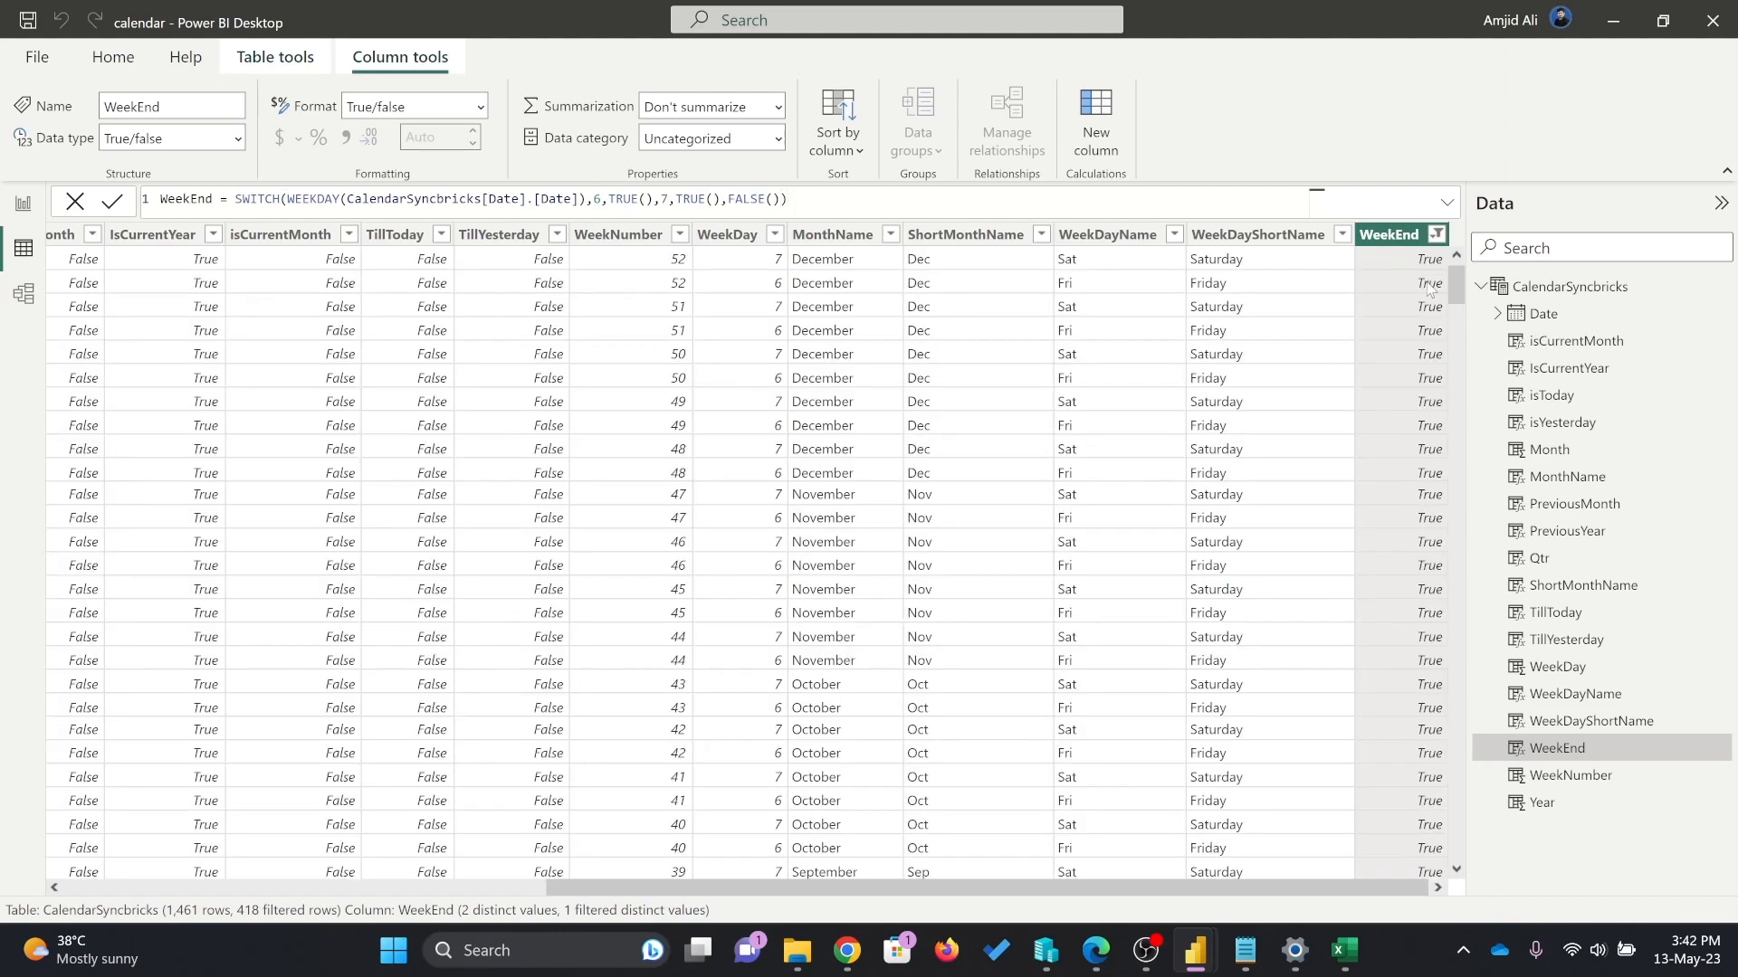
Add a calculated column to the CalendarSyncbricks table, name it DayofYear, and start its formula with DATEDIFF.
mouse_move(1457, 287)
mouse_down()
mouse_move(1464, 724)
mouse_move(1459, 286)
mouse_up()
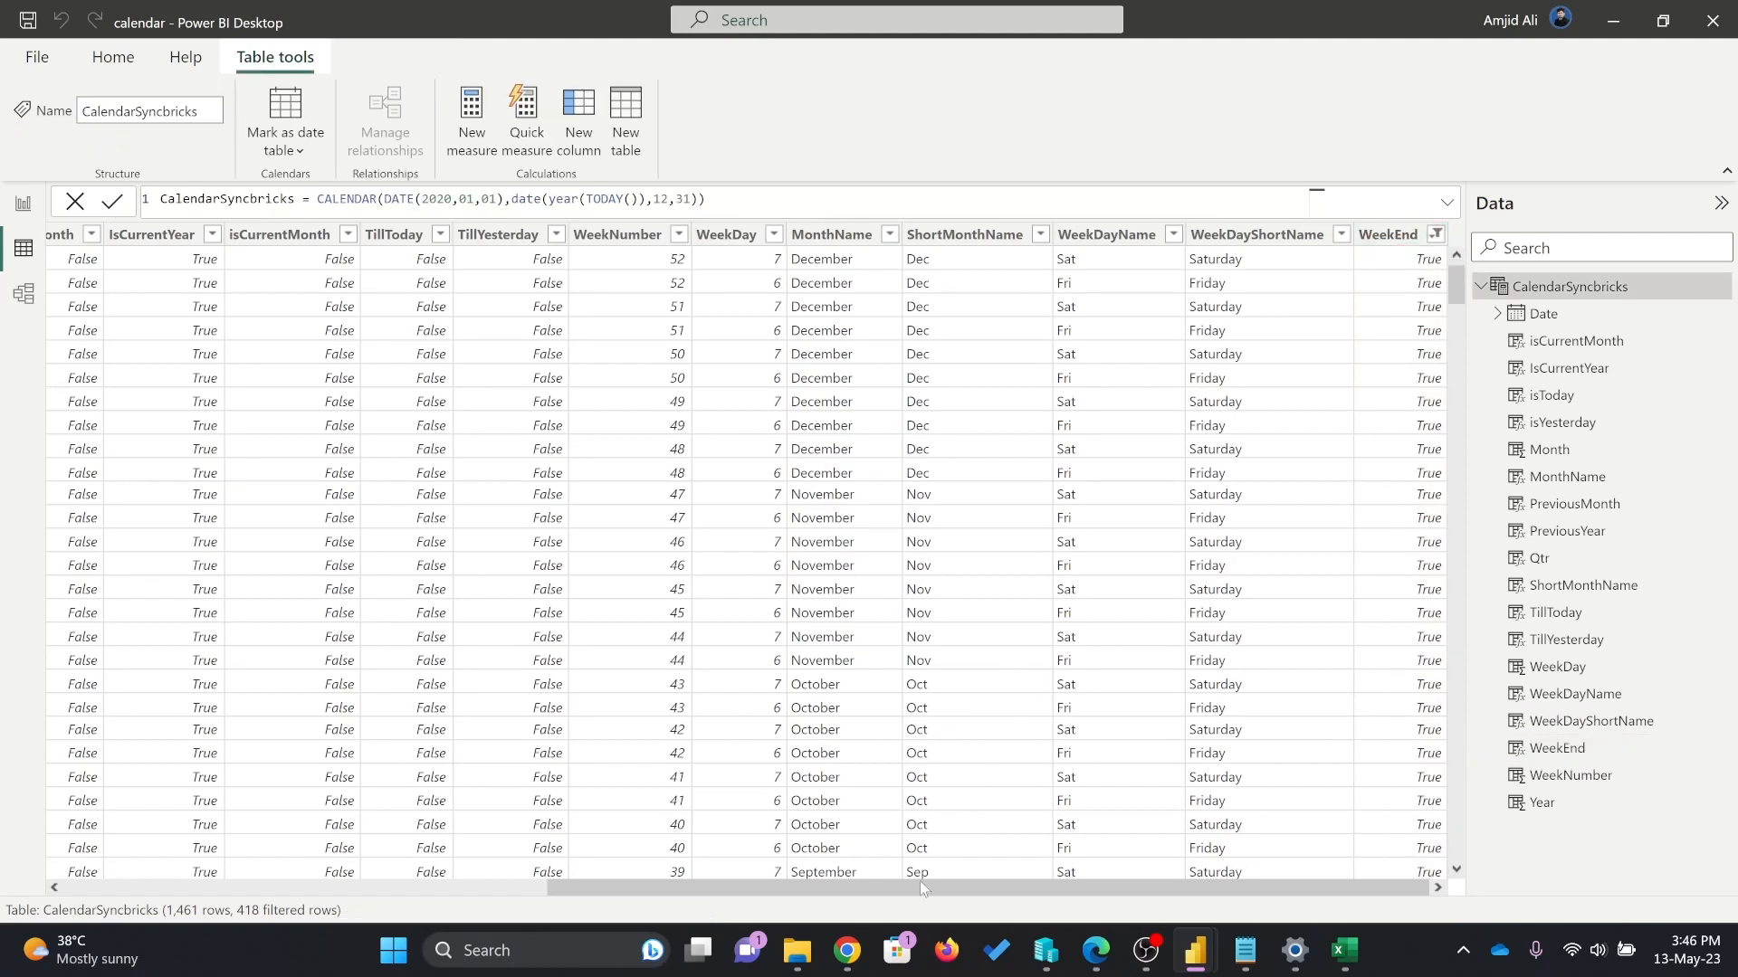
drag(688, 899, 1239, 857)
right_click(1397, 234)
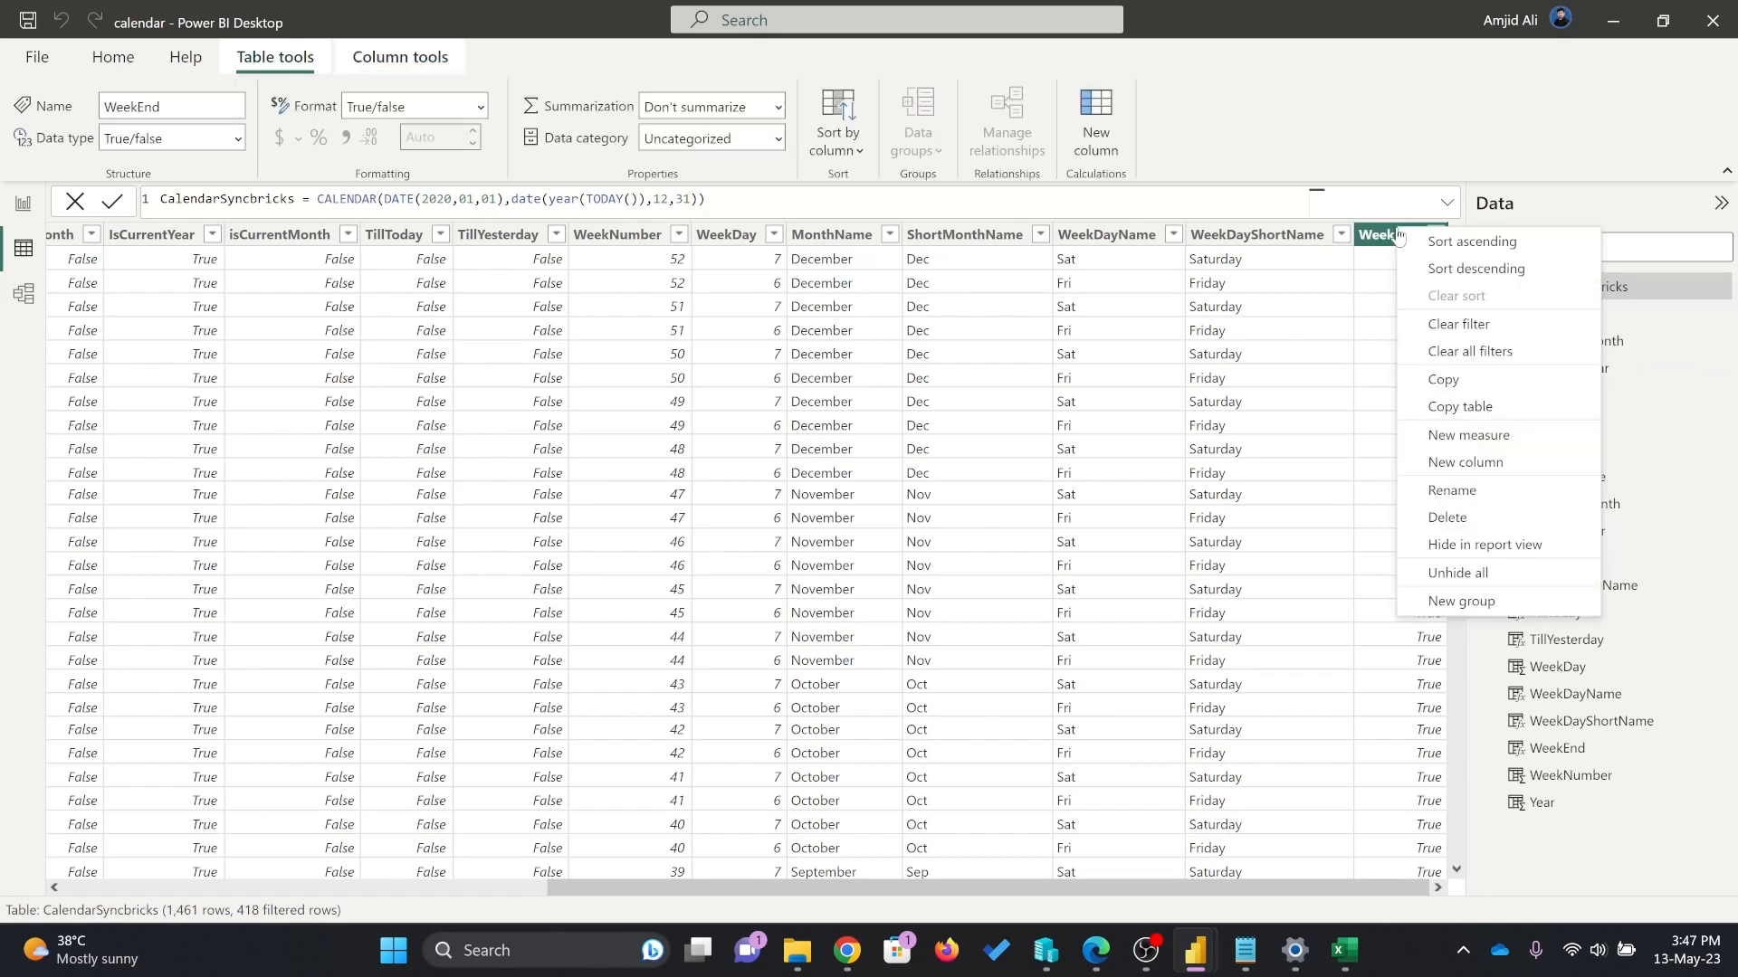
click(1466, 463)
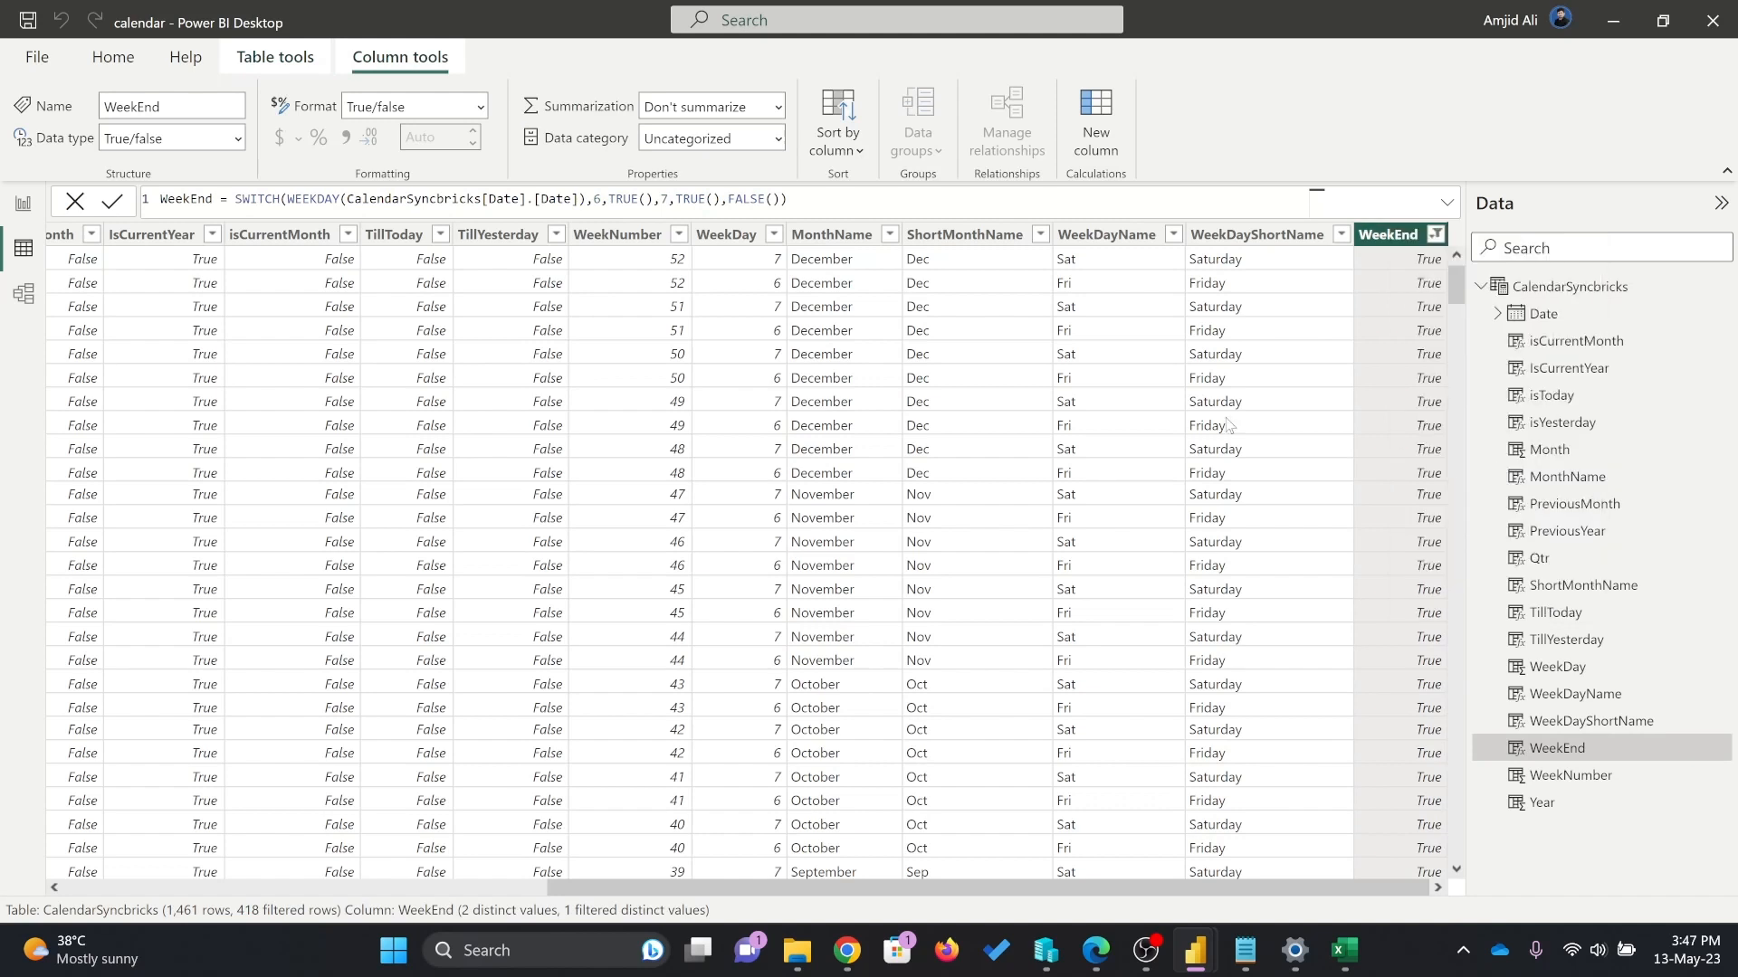
click(218, 202)
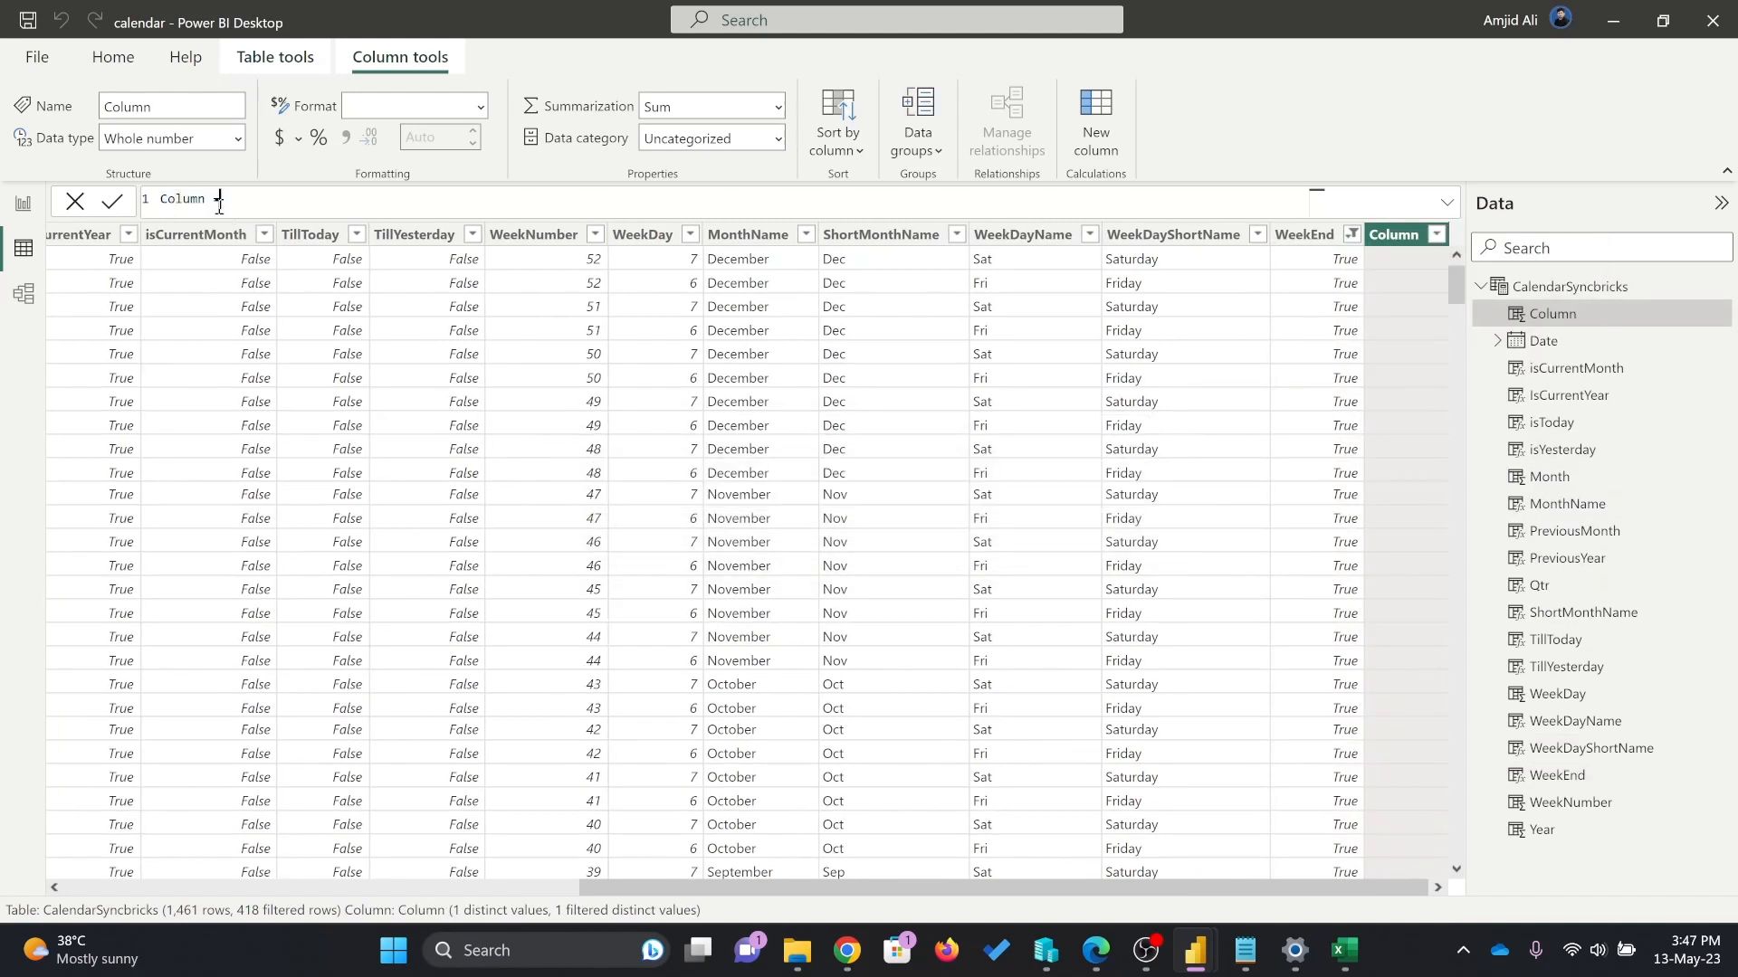
drag(208, 201, 148, 206)
text(DayofYear = daate)
key(BackSpace)
key(BackSpace)
key(BackSpace)
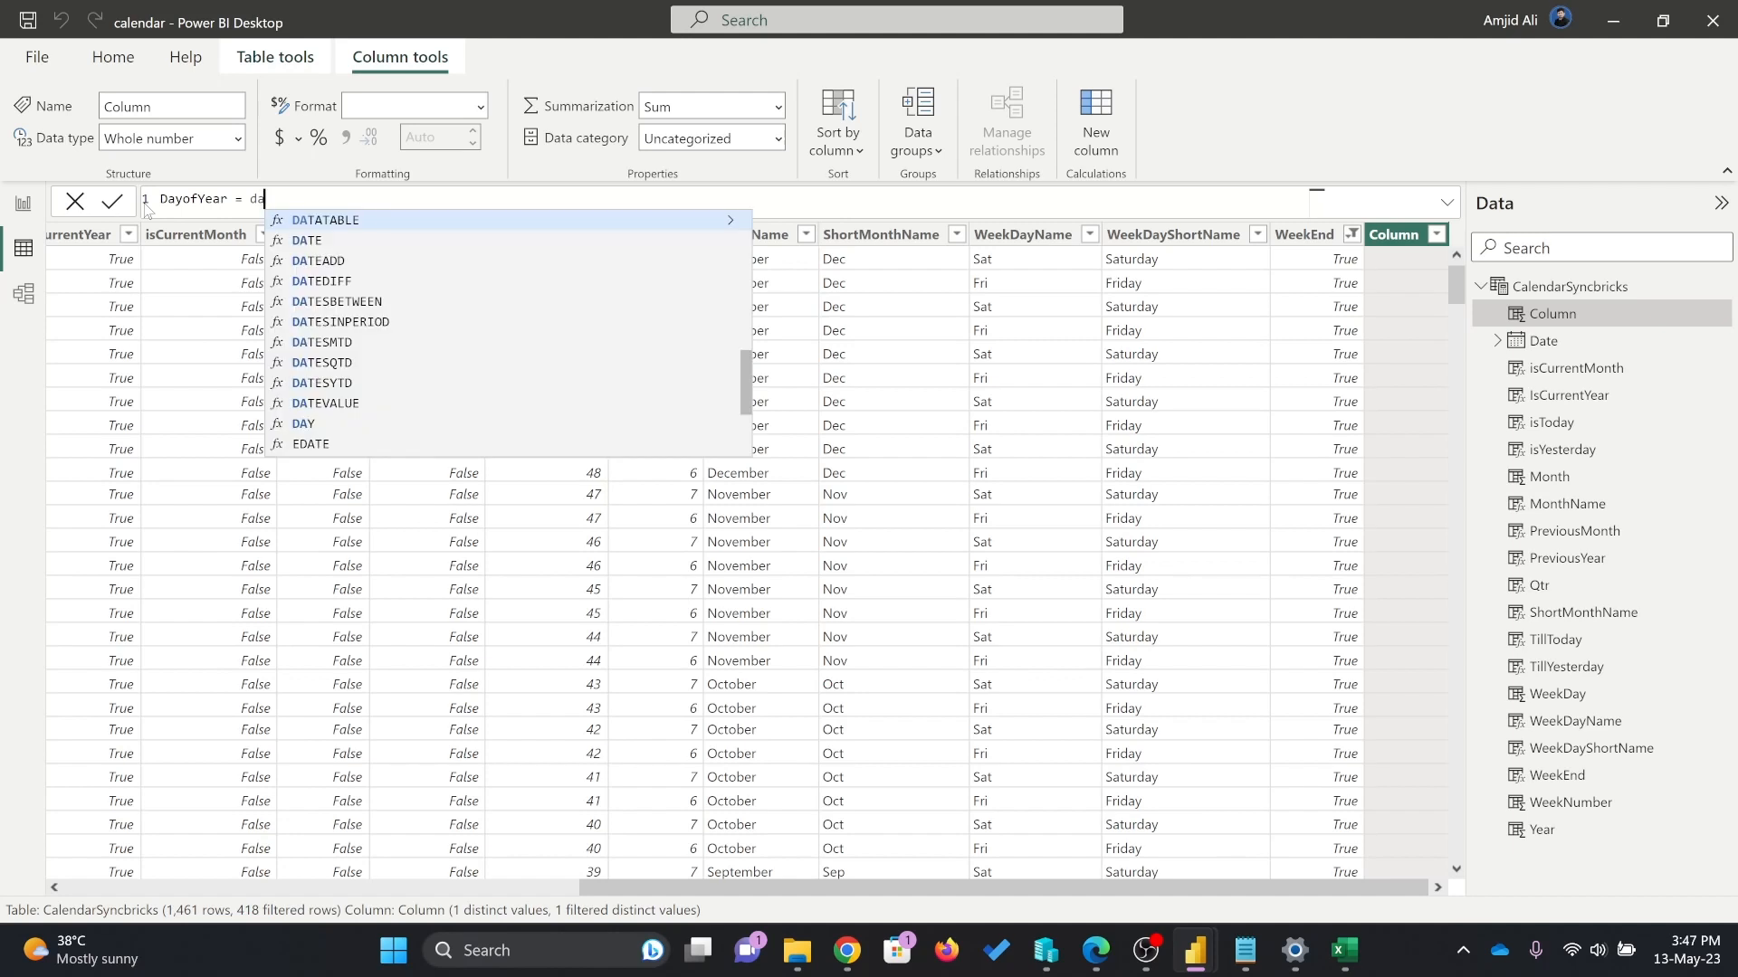
text(tediff)
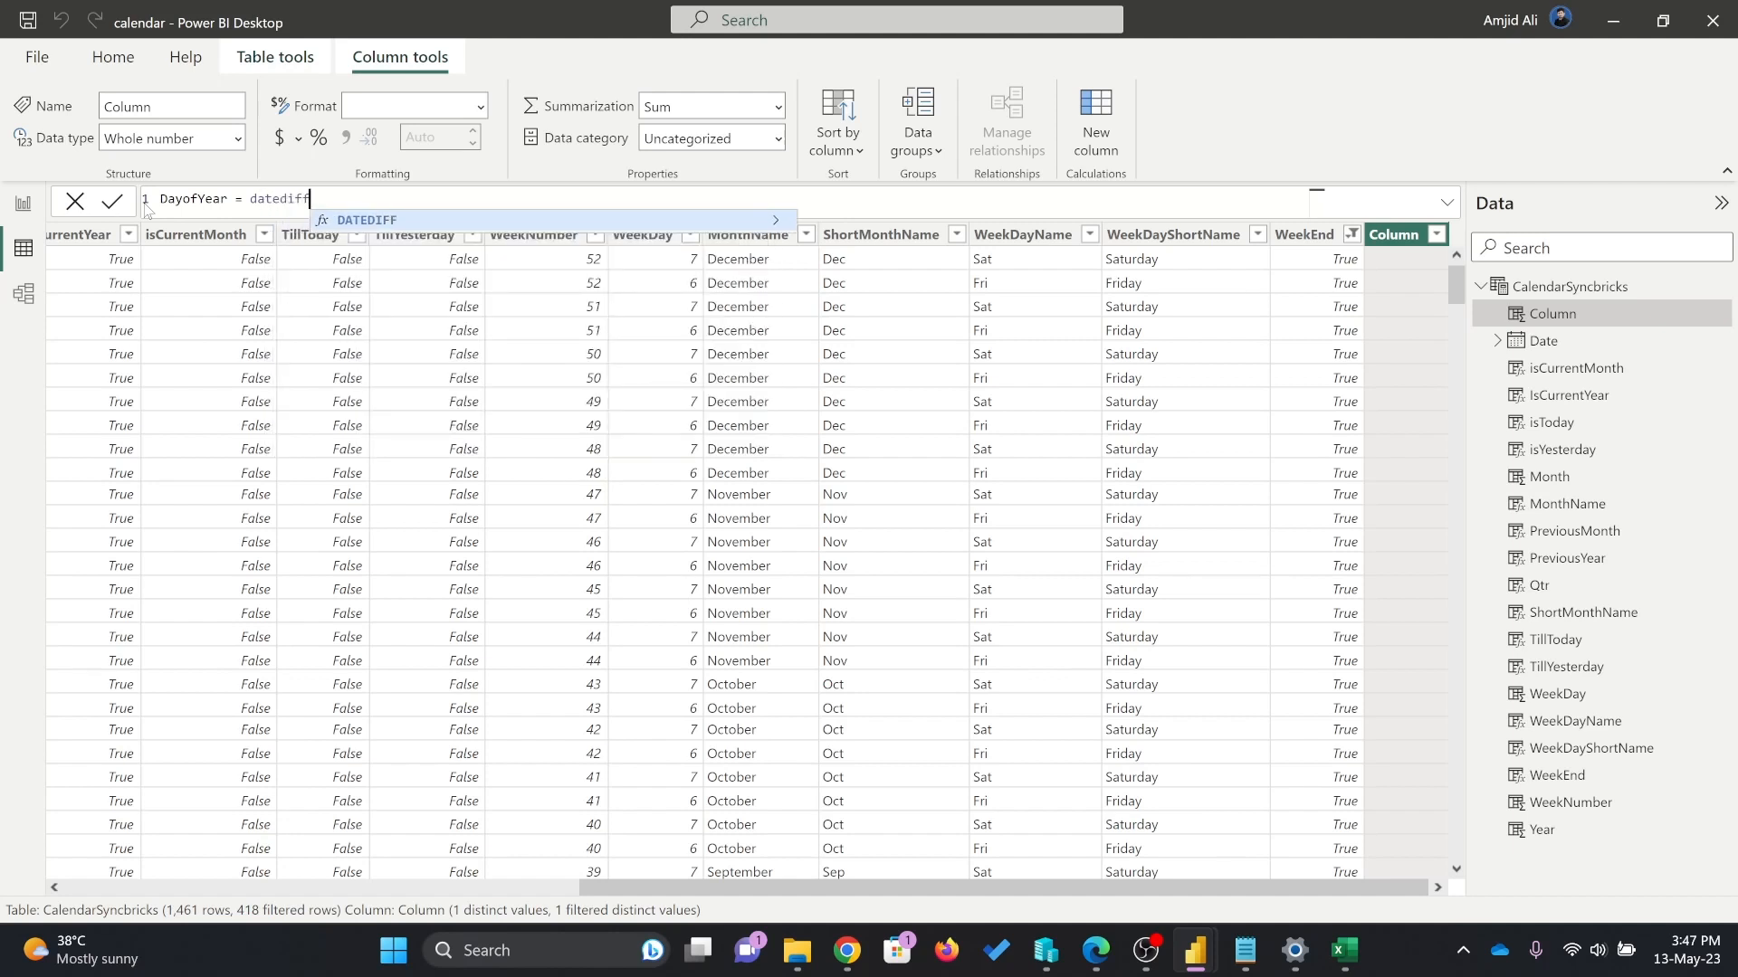
key(Tab)
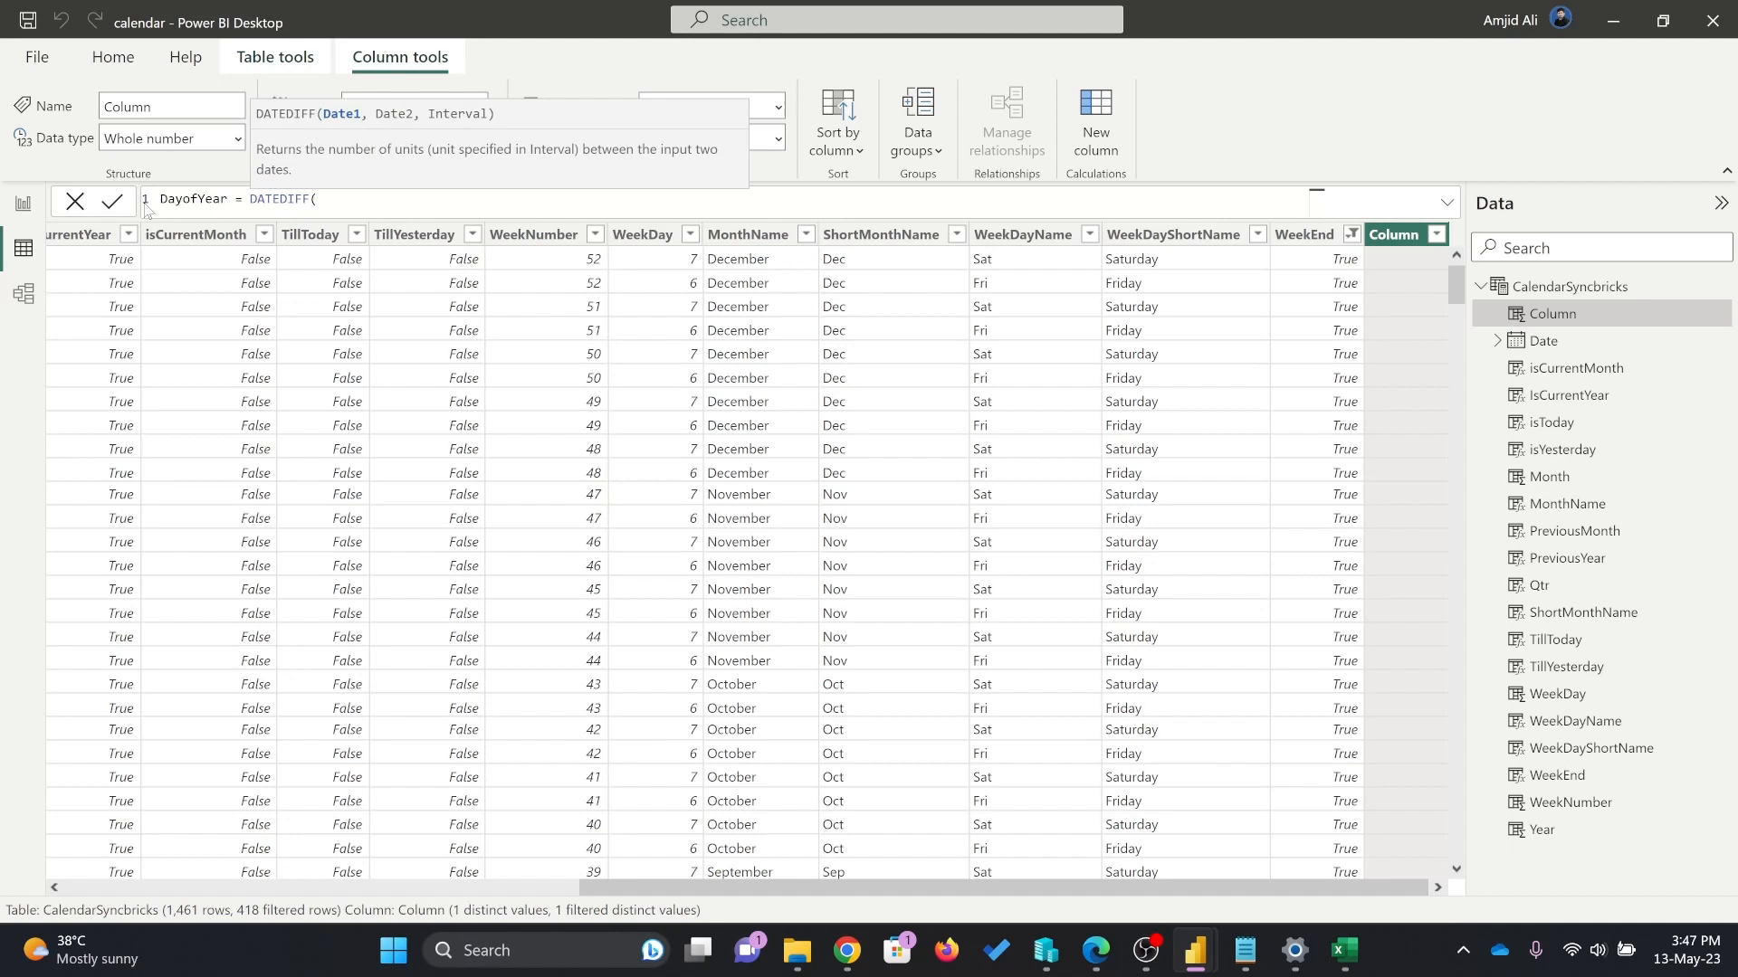
Enter DATE(year(CalendarSyncbricks[Date].[Date],1,1) as the first argument of the DayofYear DATEDIFF formula.
text(date)
key(Tab)
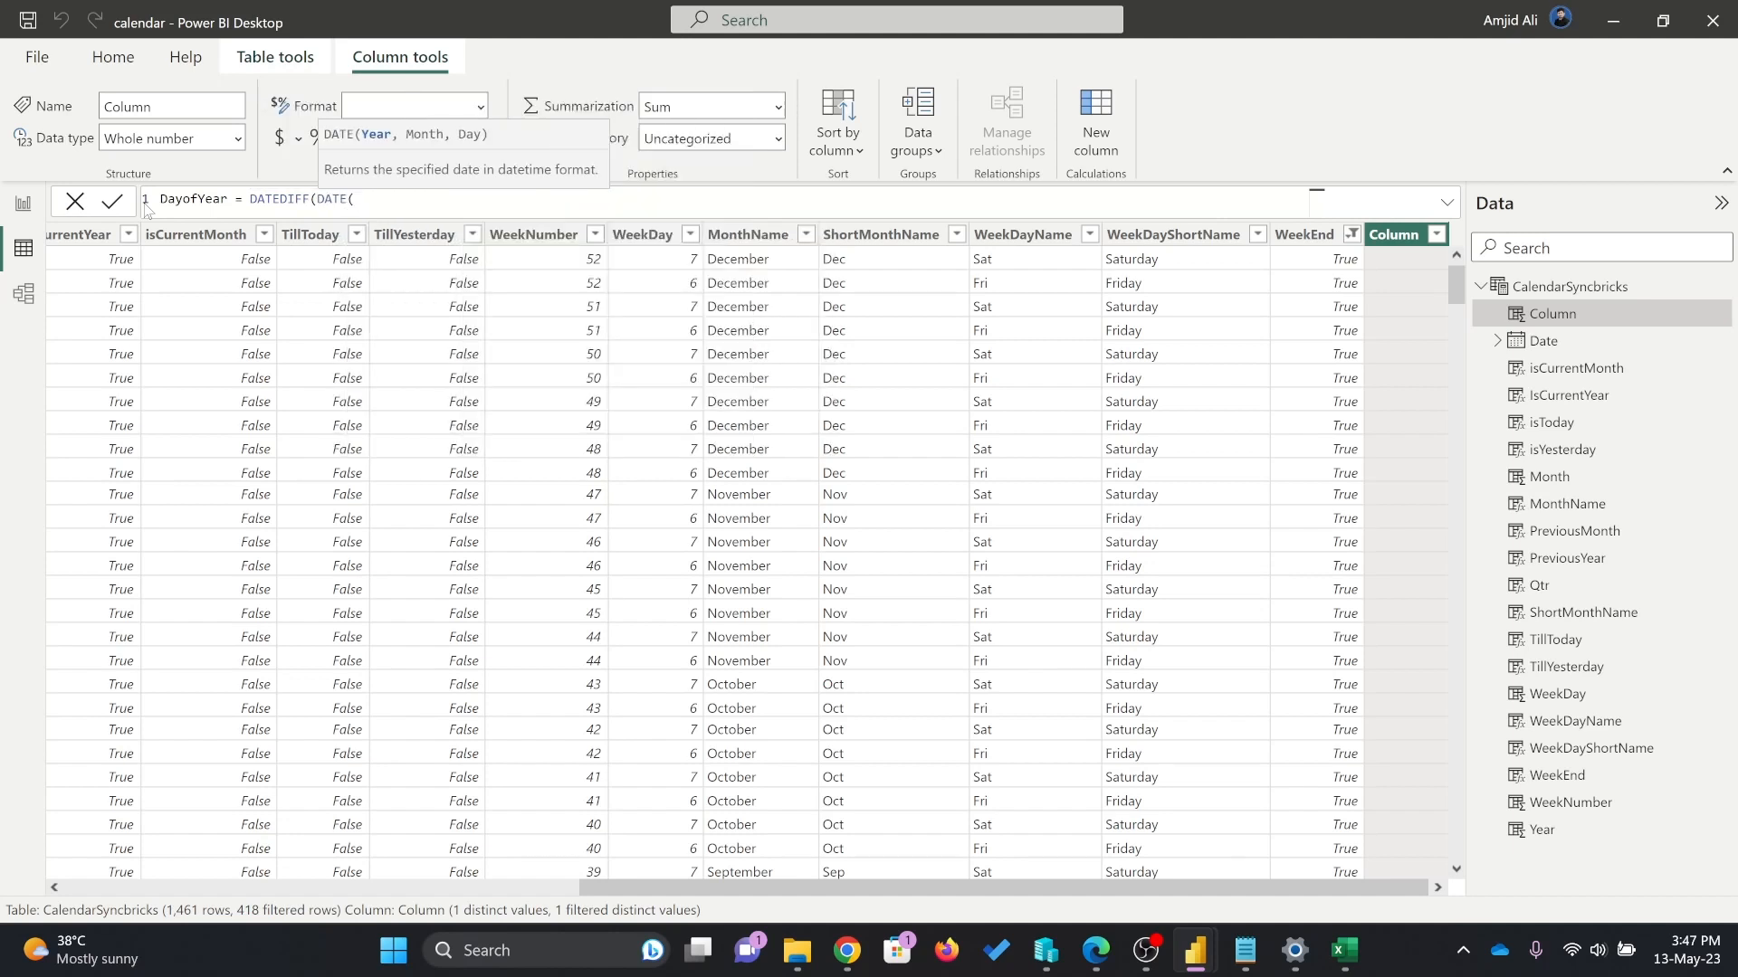
text(()
key(BackSpace)
text(year)
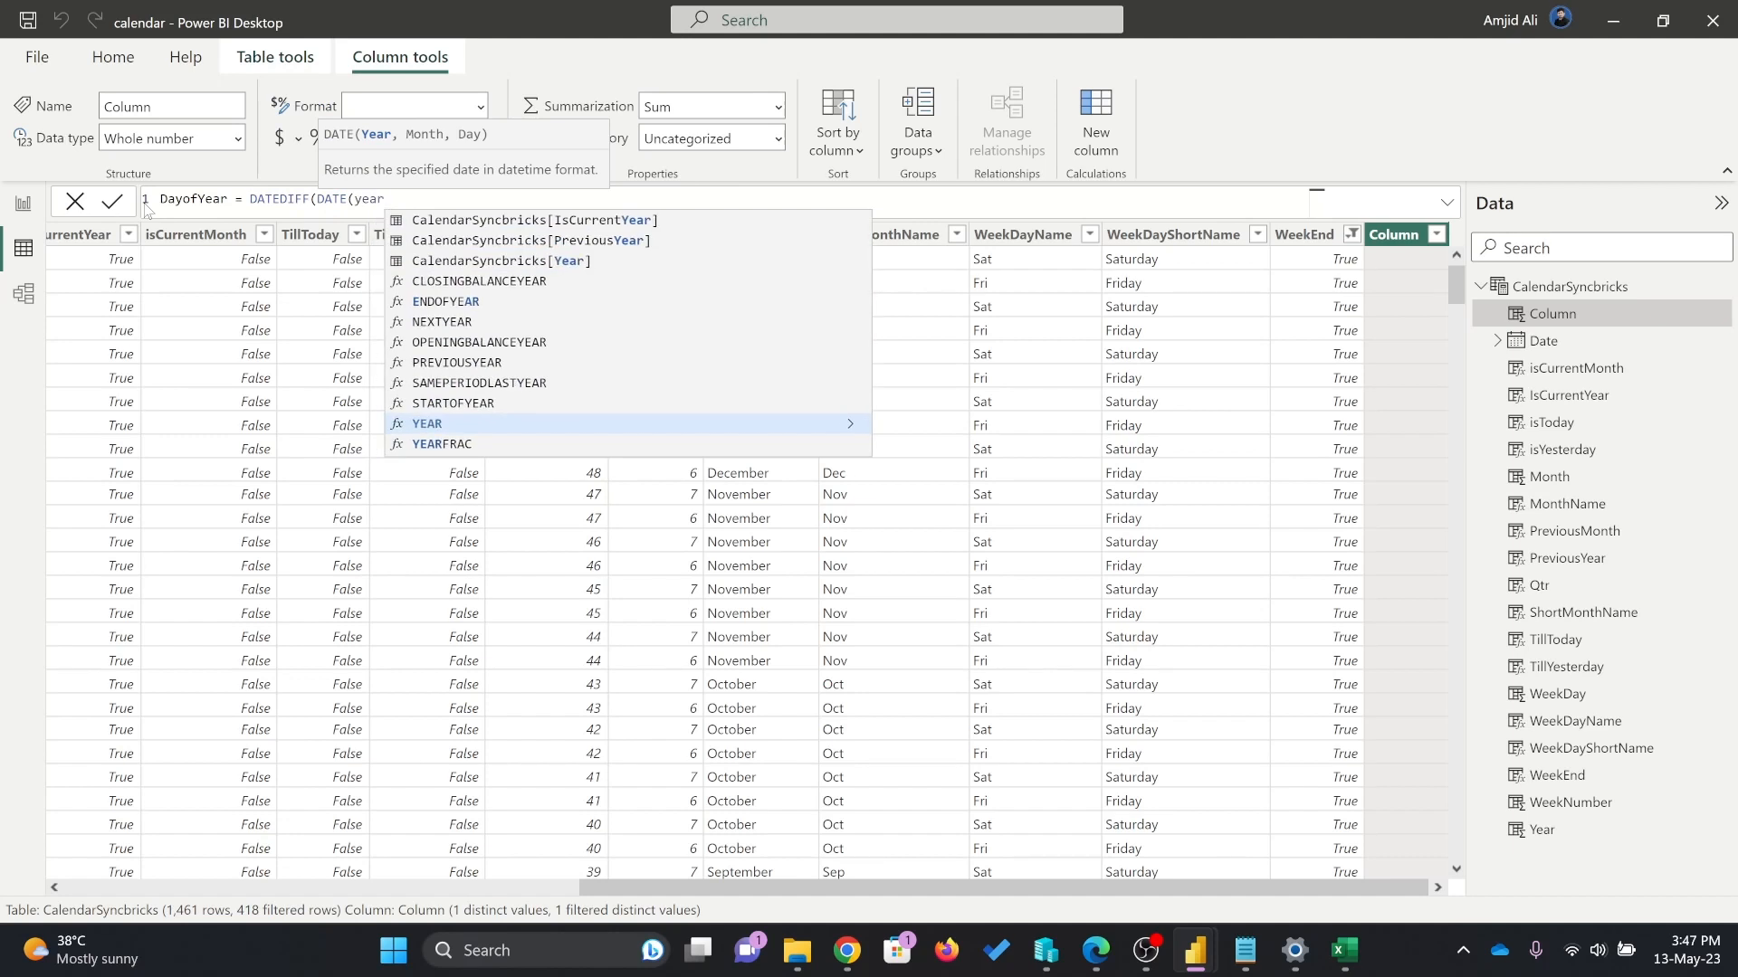
text(()
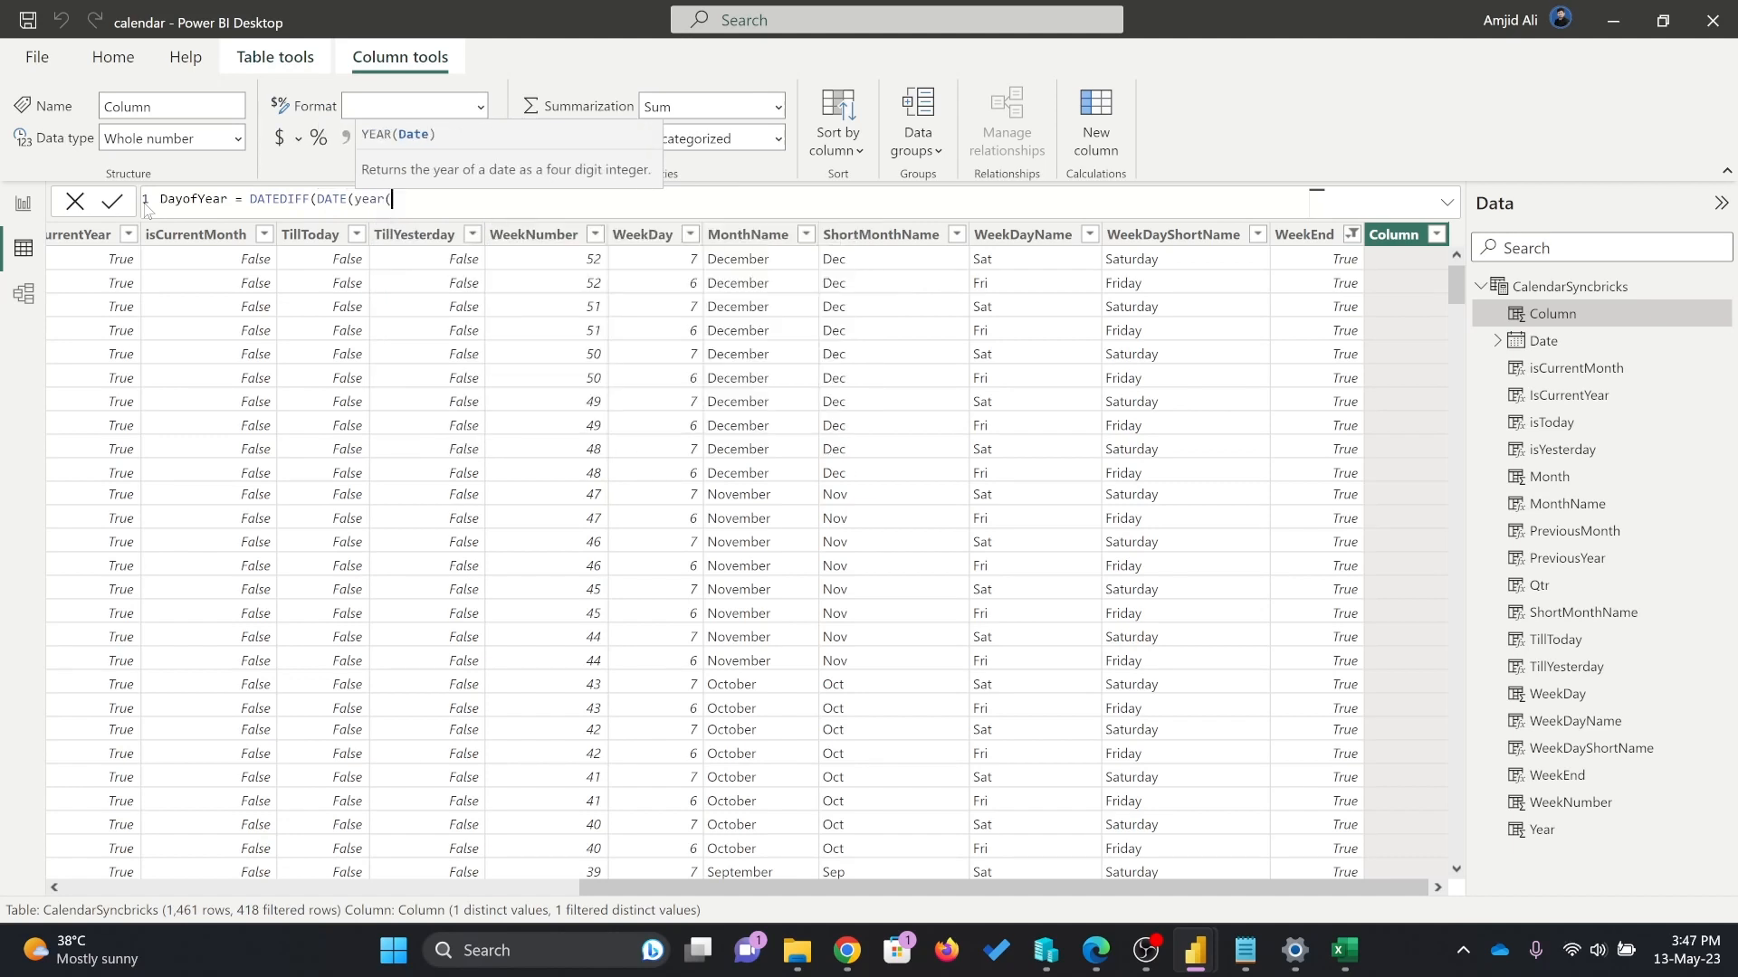
text("cal)
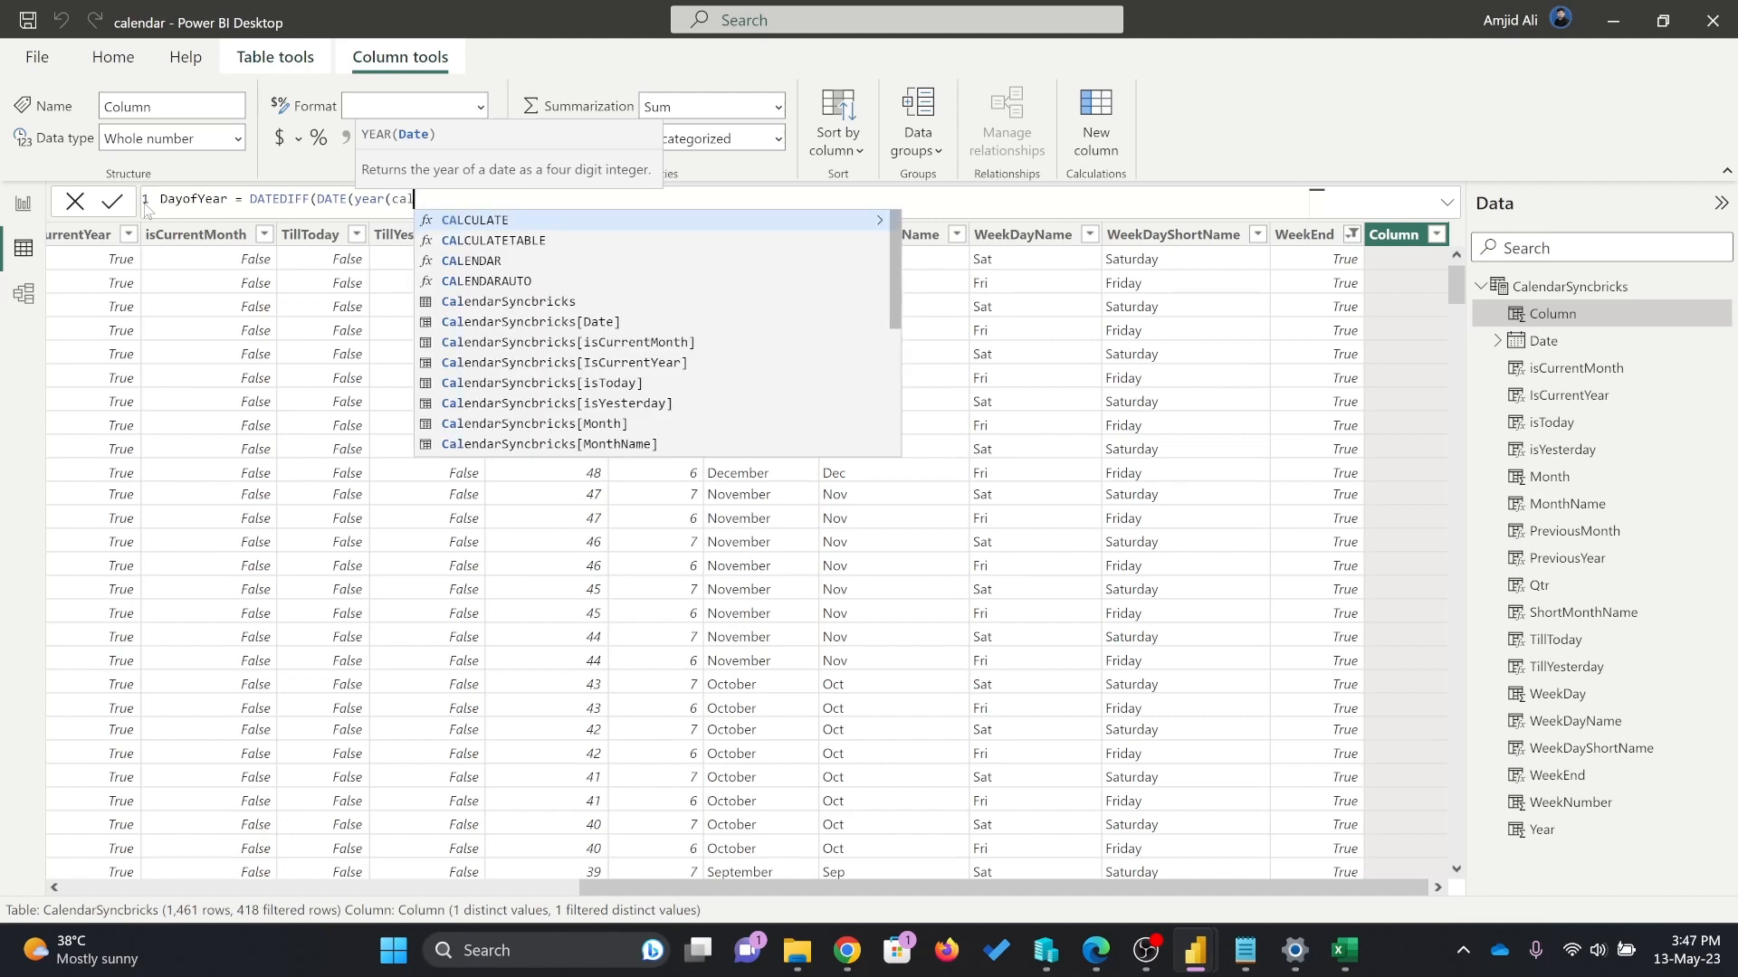
text(en)
key(Down)
key(Down)
key(Down)
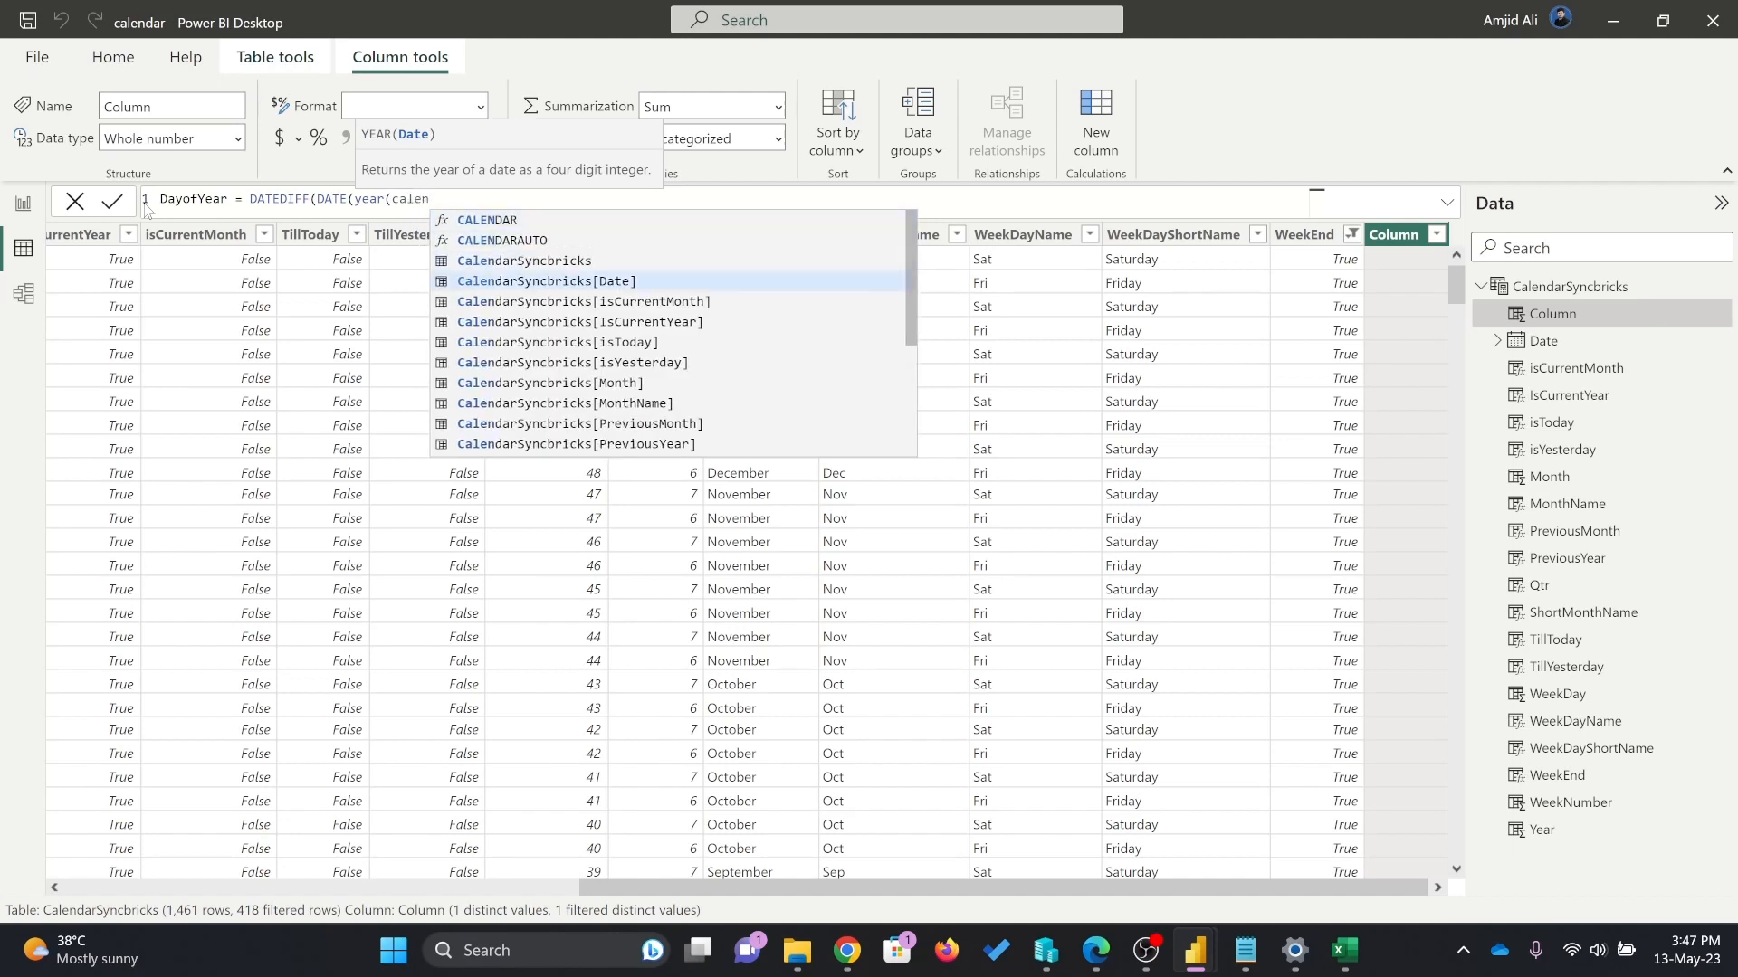
key(Tab)
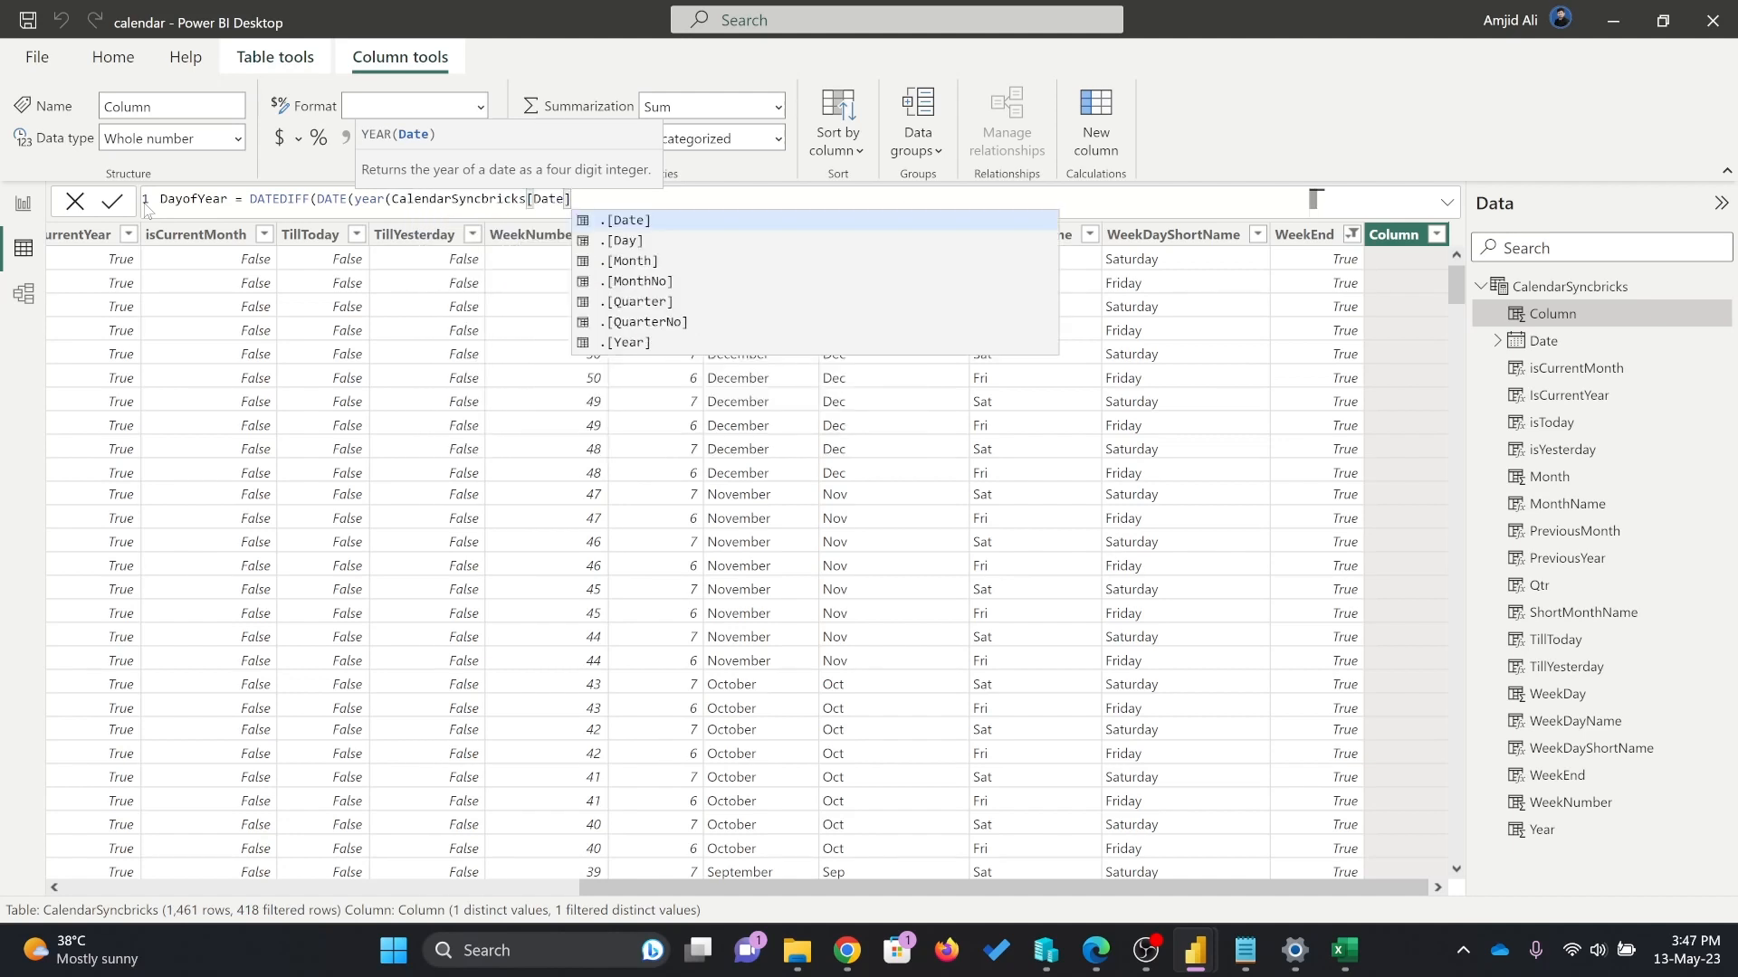
key(Tab)
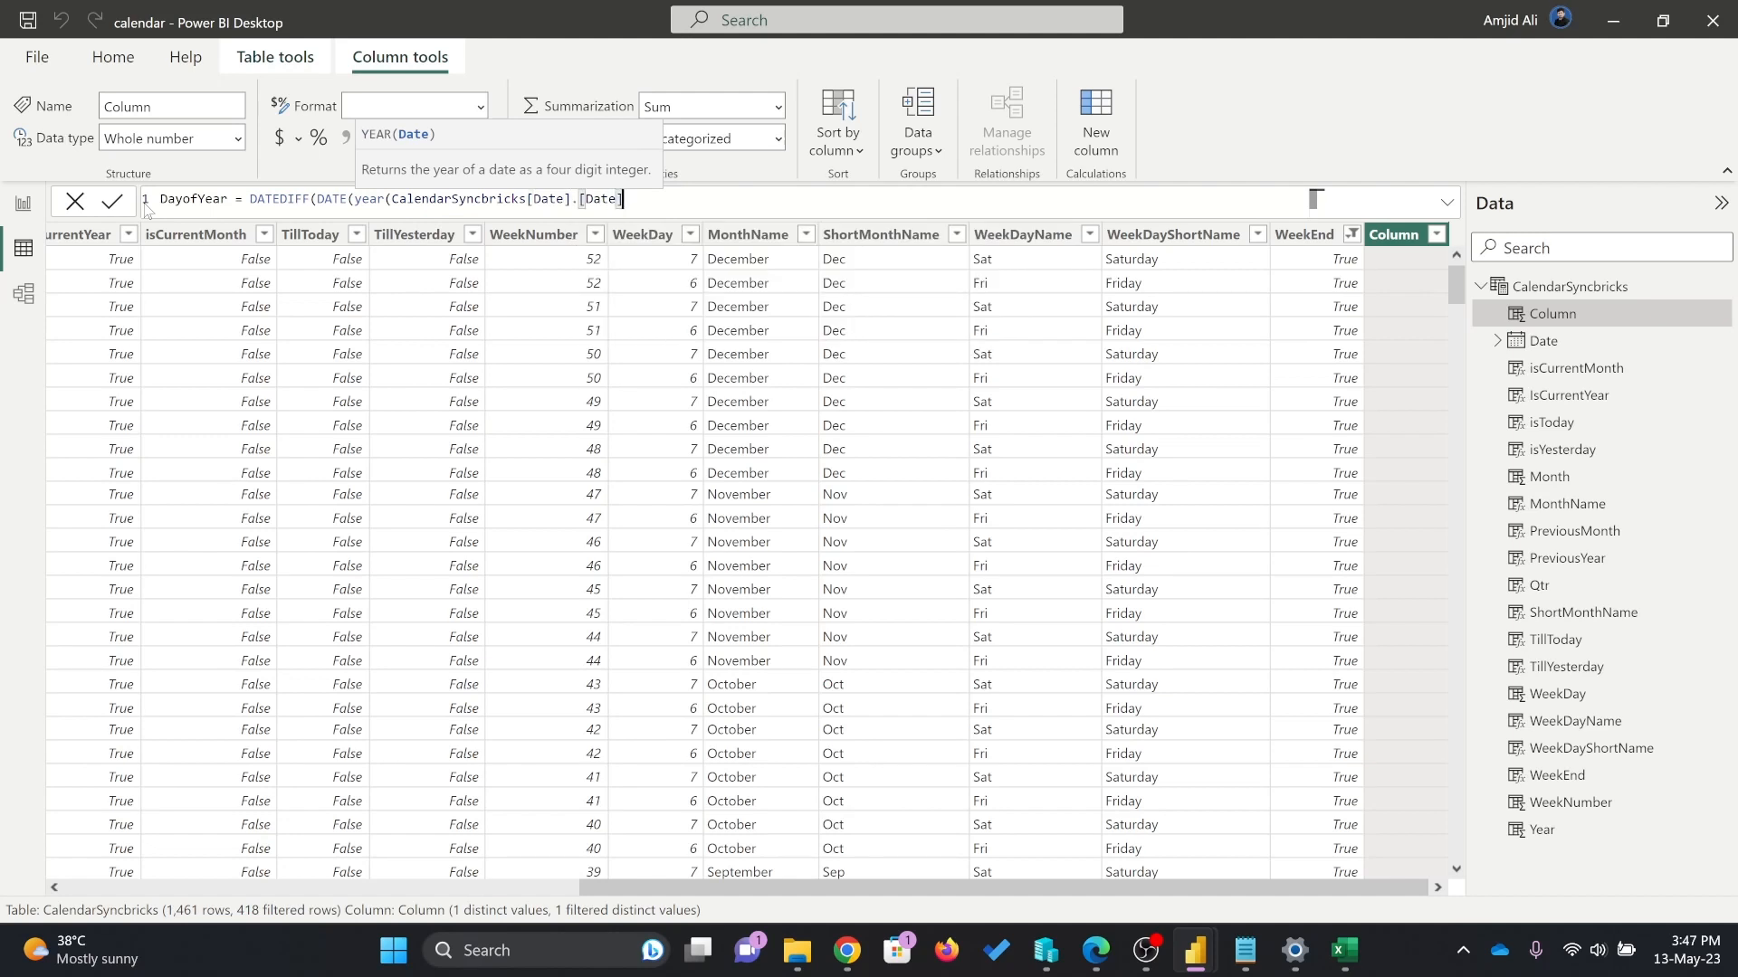
text(,1,1),)
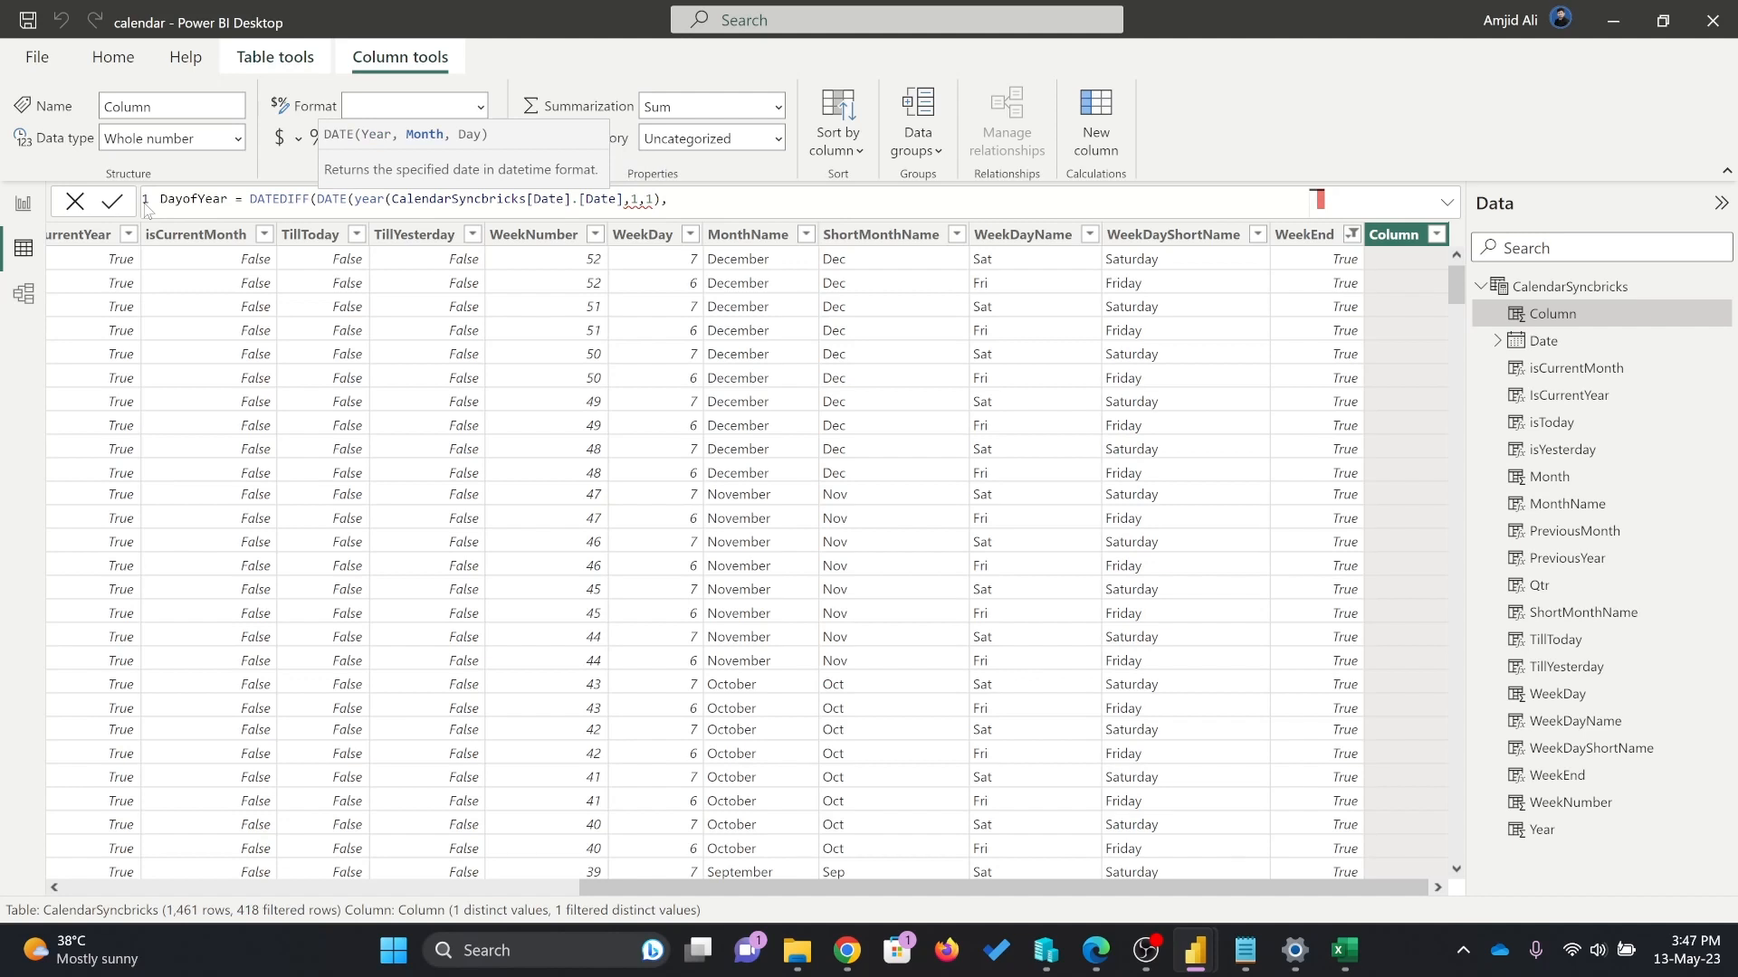
Enter CalendarSyncbricks[Date].[Date] as the second argument of the DayofYear DATEDIFF formula.
text(cale)
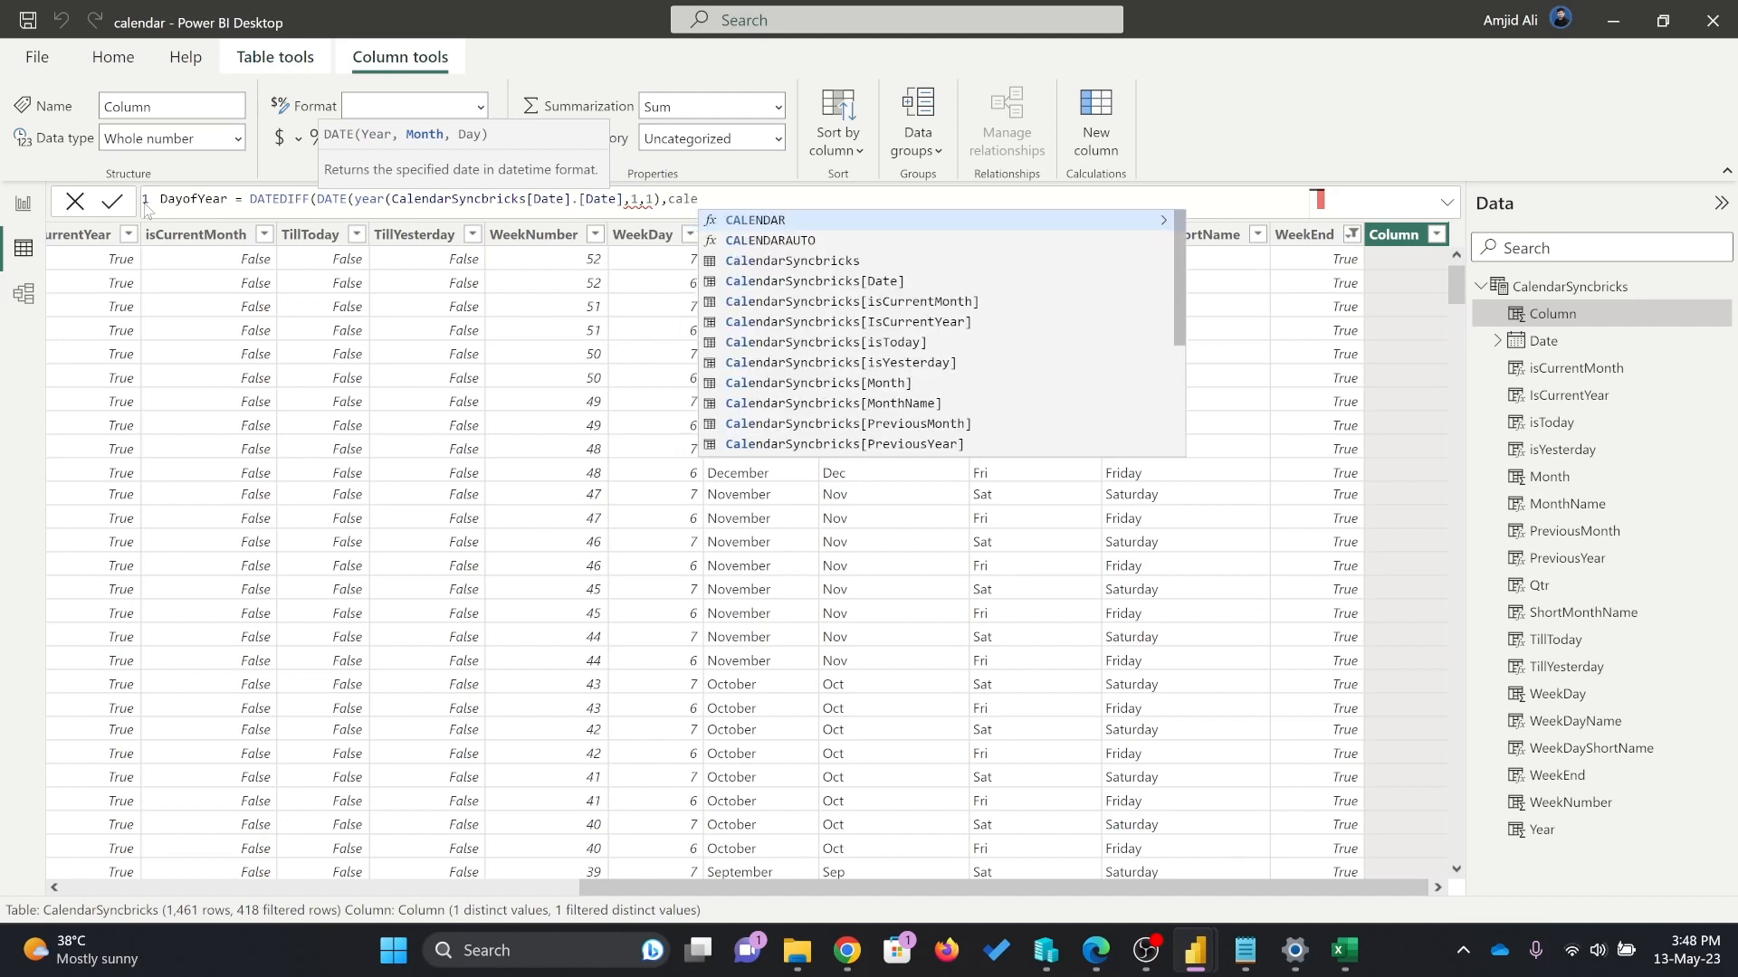
key(Down)
key(Down)
key(Down)
key(Tab)
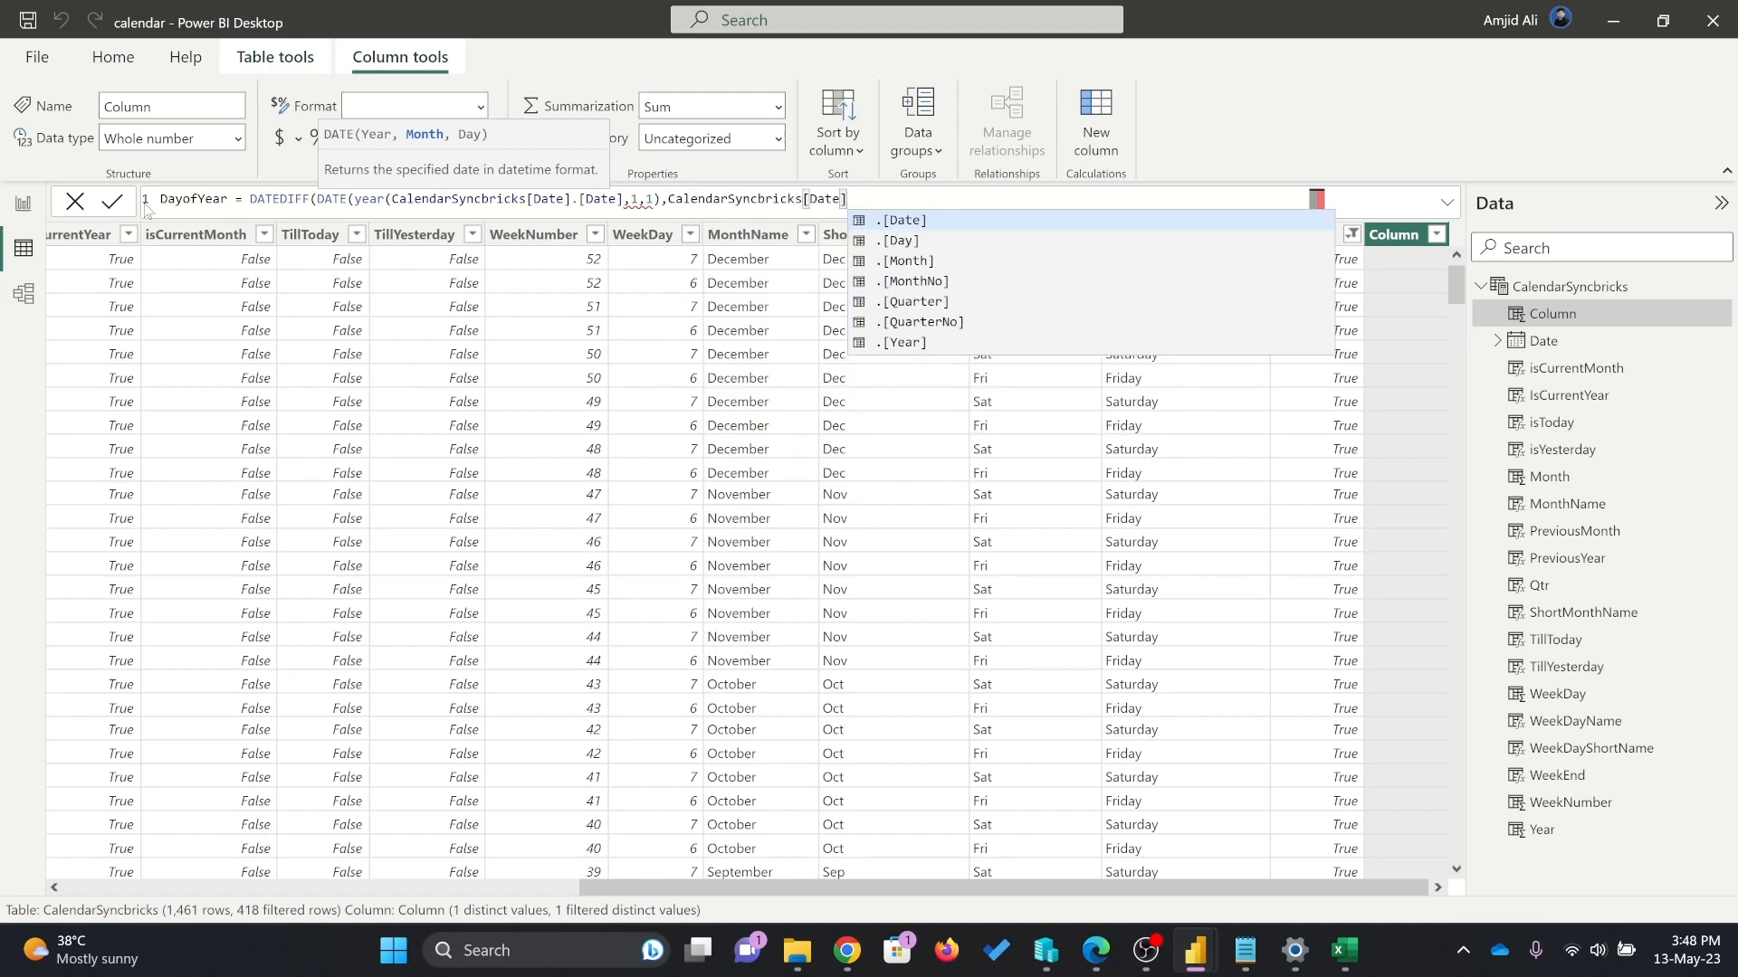
key(Tab)
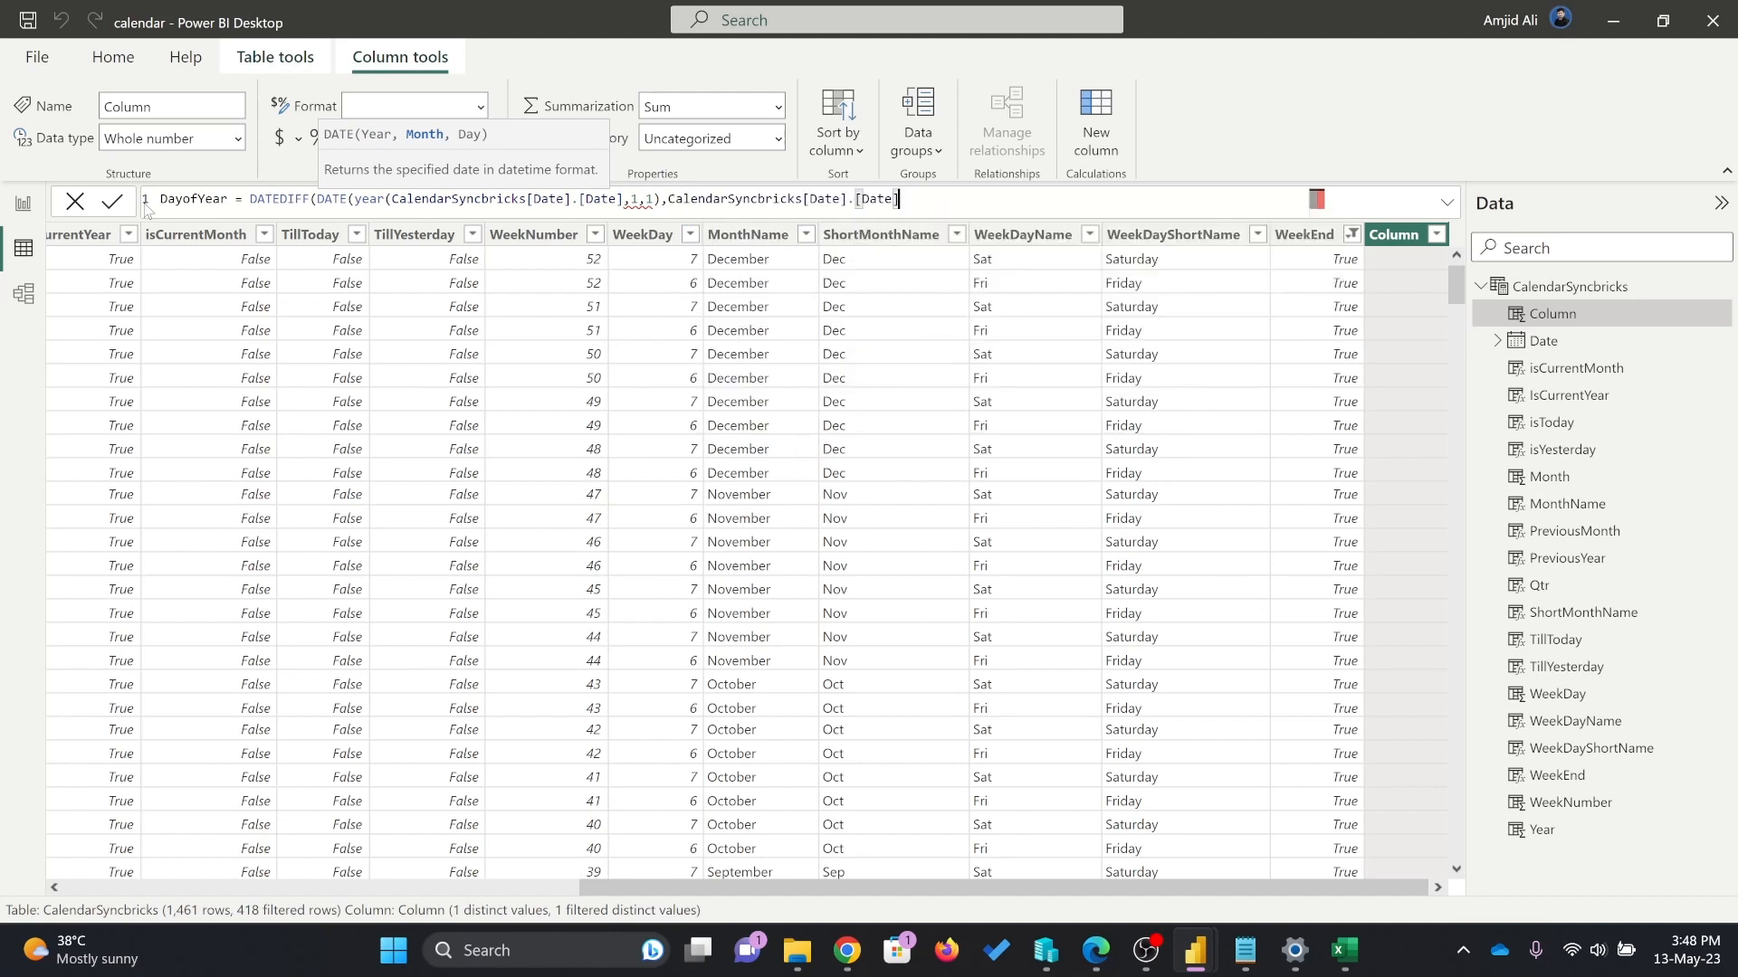
Set the DATEDIFF interval to DAY, add 1 to the result and commit the DayofYear formula.
text(,day)
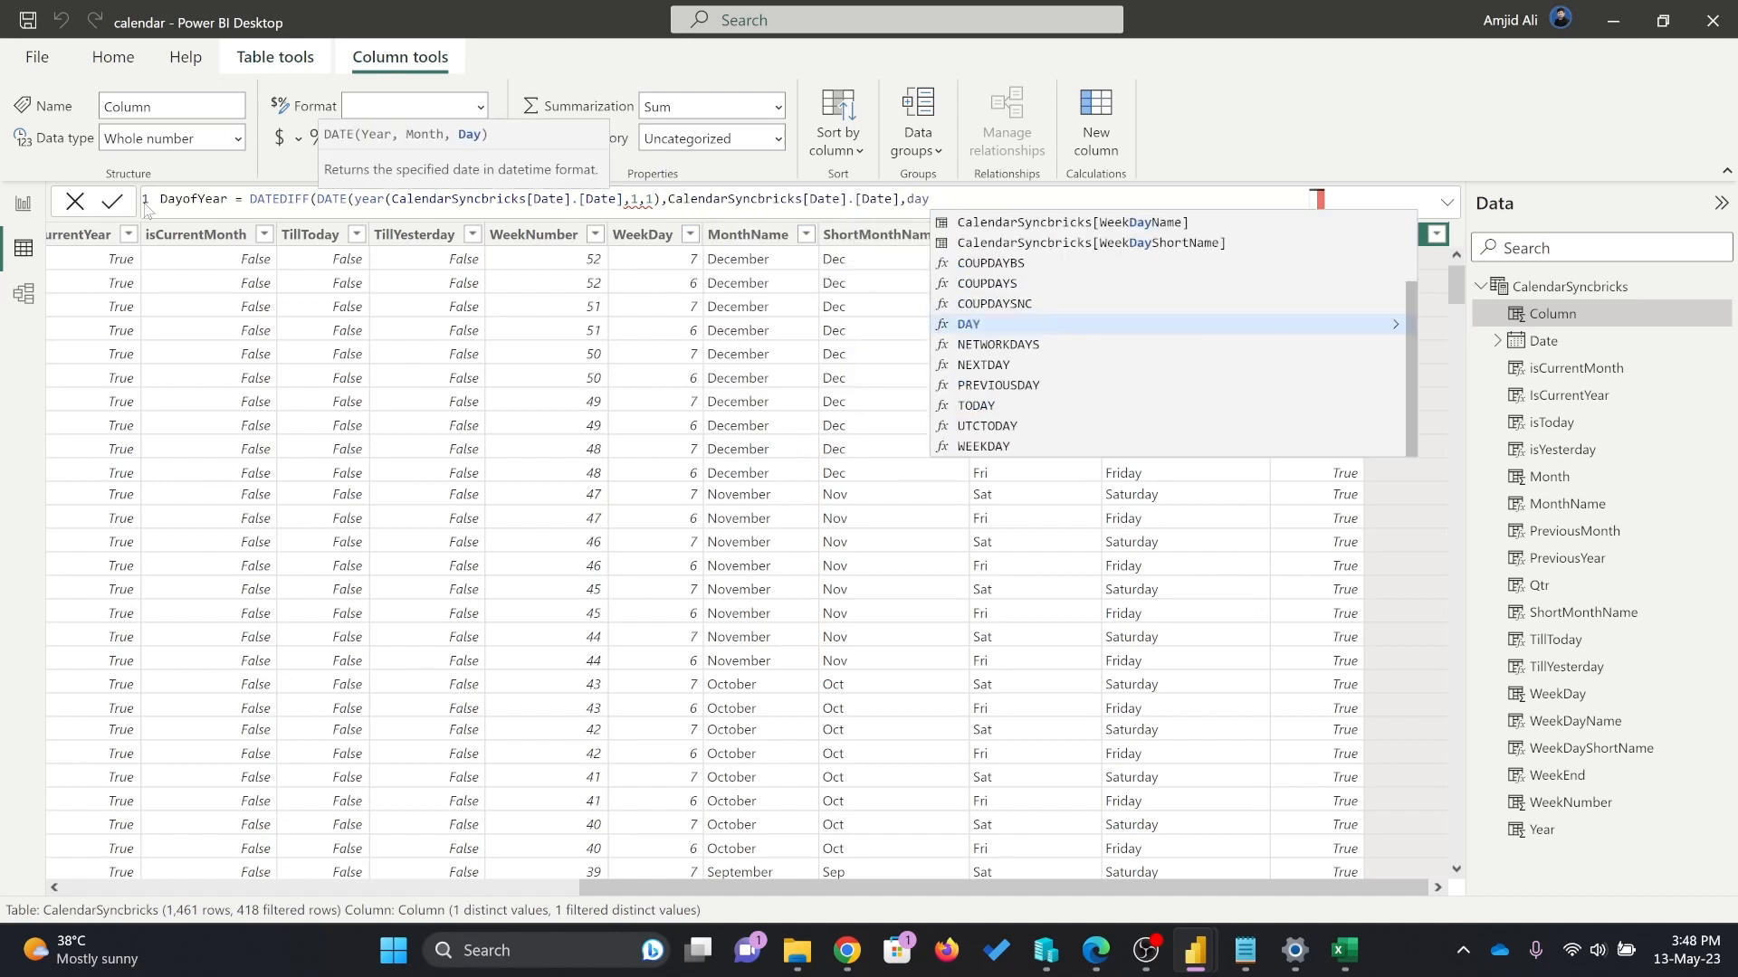
key(Tab)
text()+1)
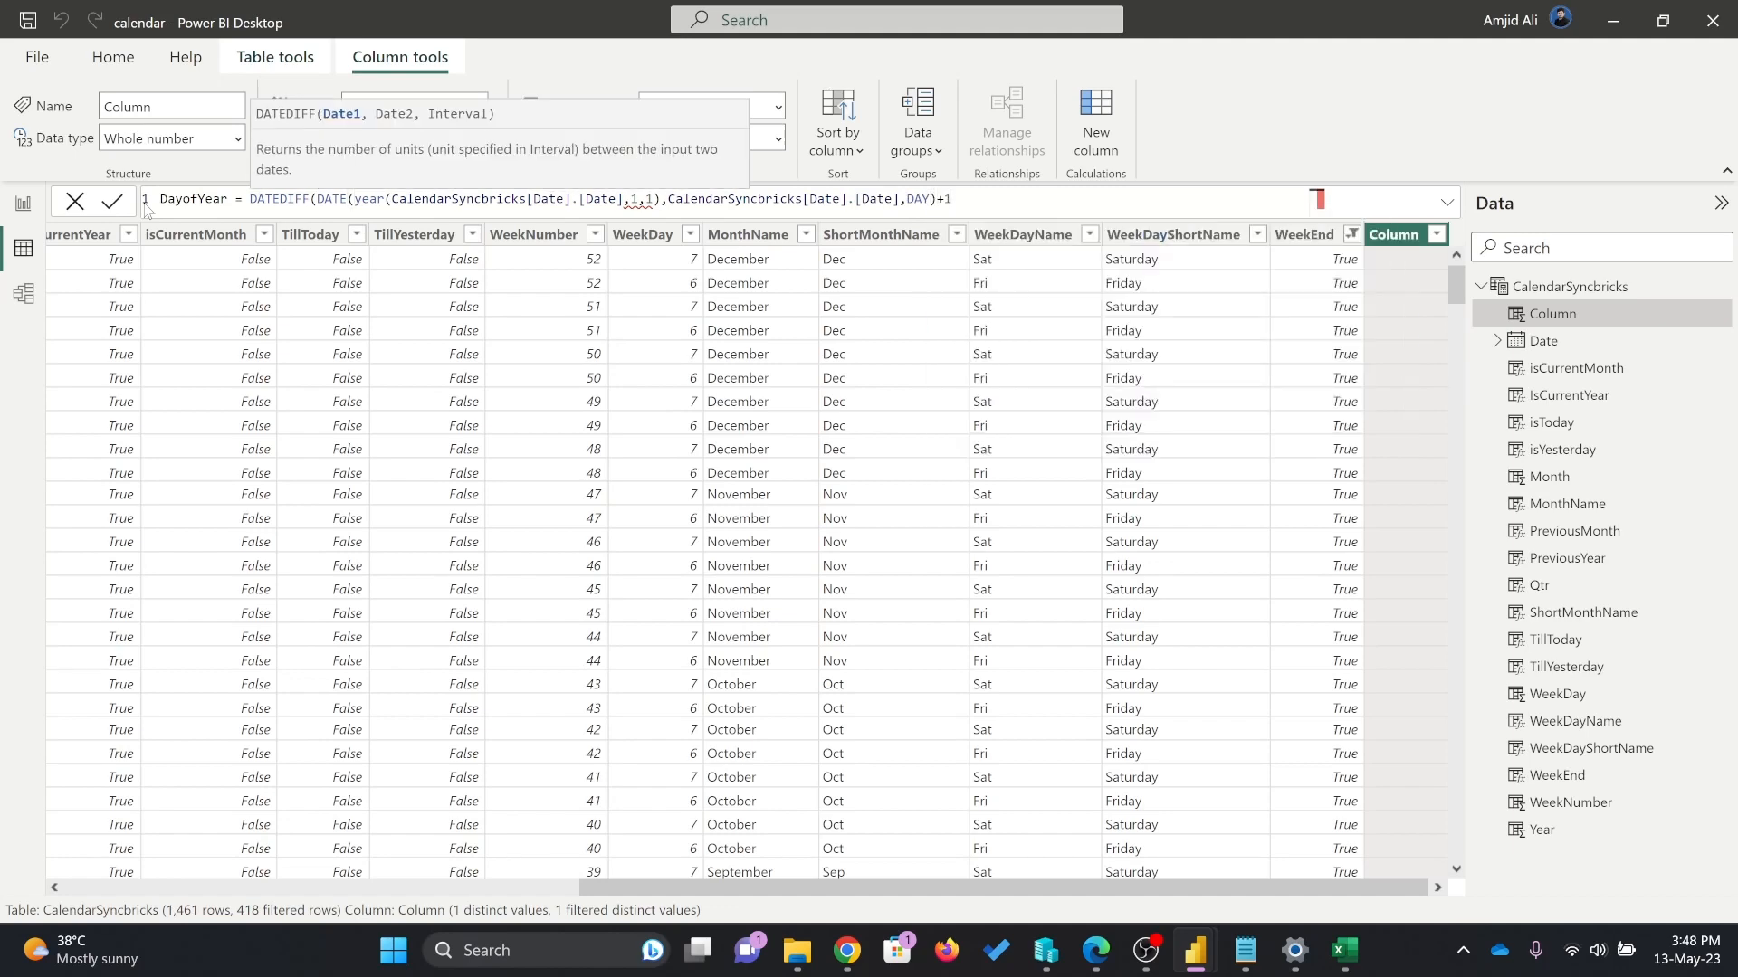
key(Return)
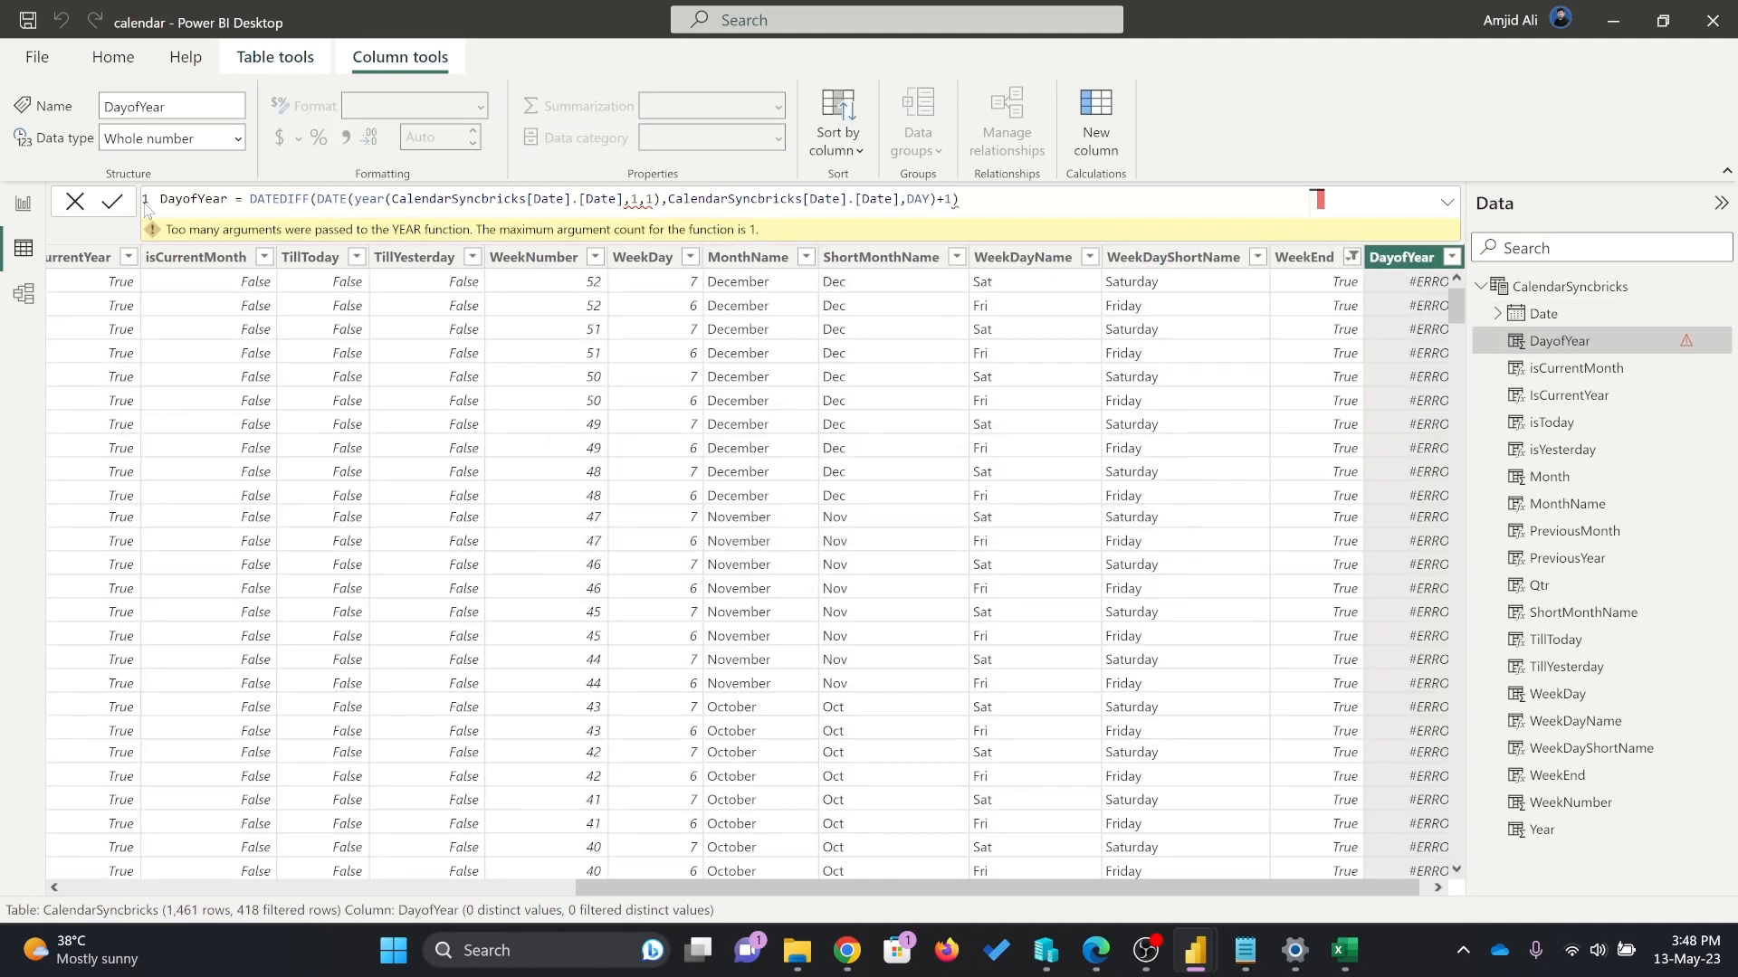
Close the YEAR function directly after CalendarSyncbricks[Date].[Date] in the DayofYear formula and commit it.
click(619, 200)
key(Right)
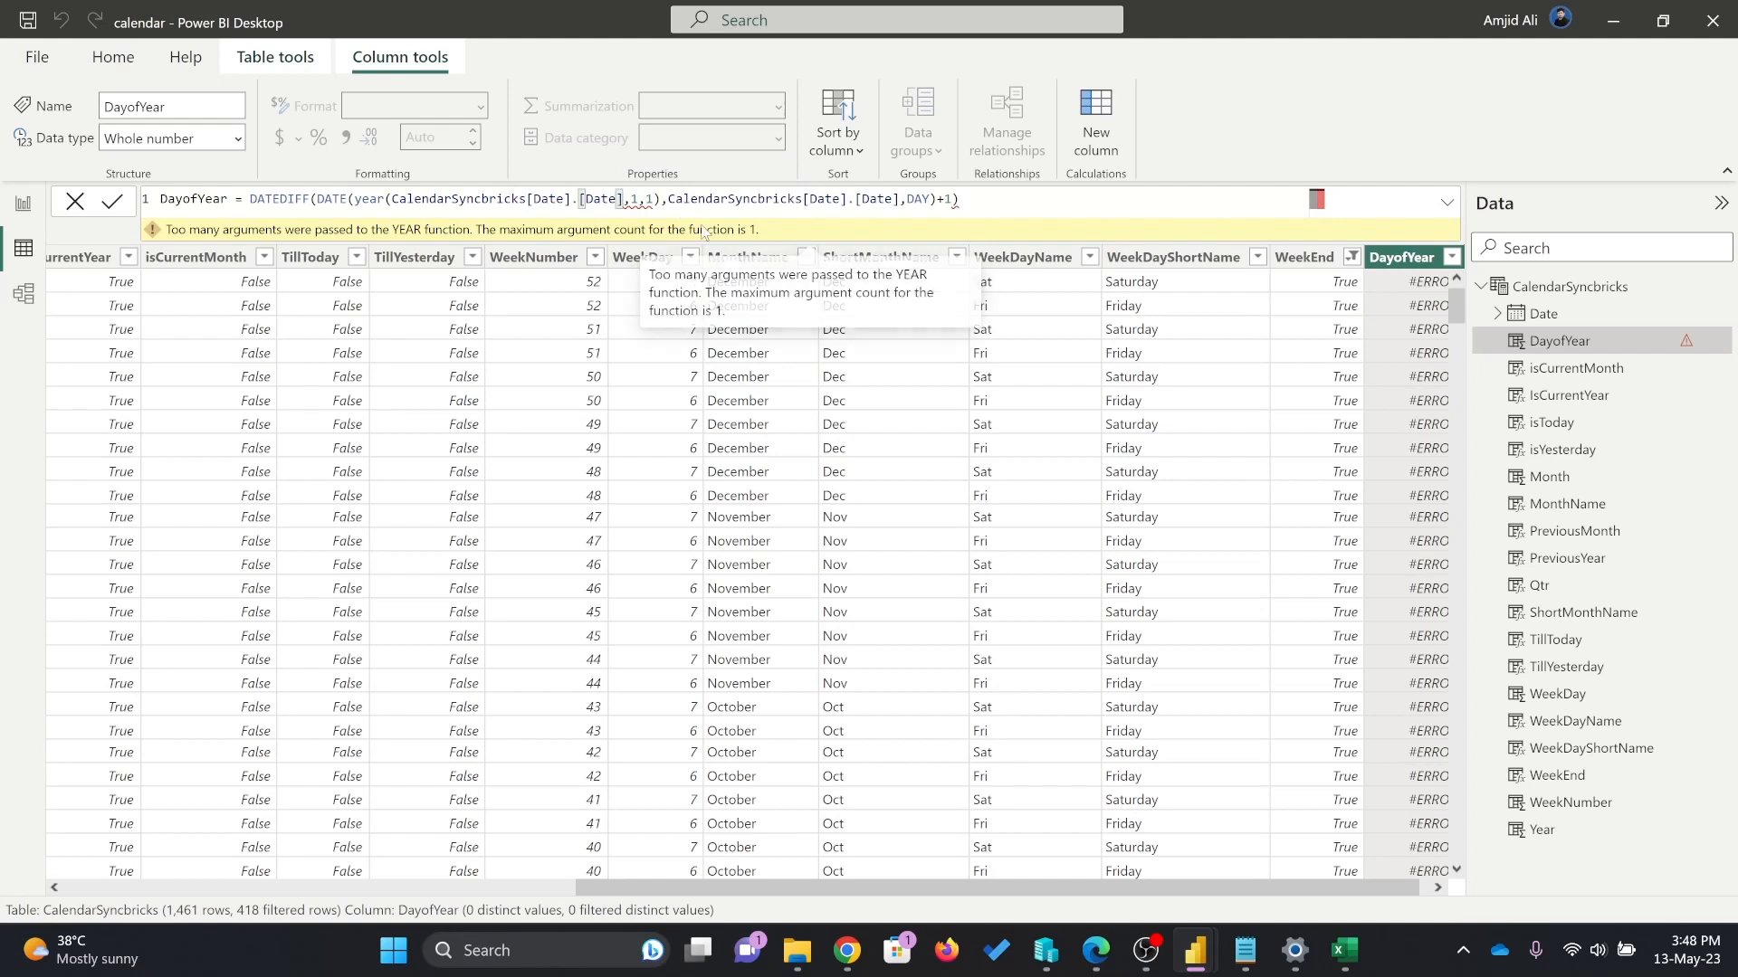
text())
key(Return)
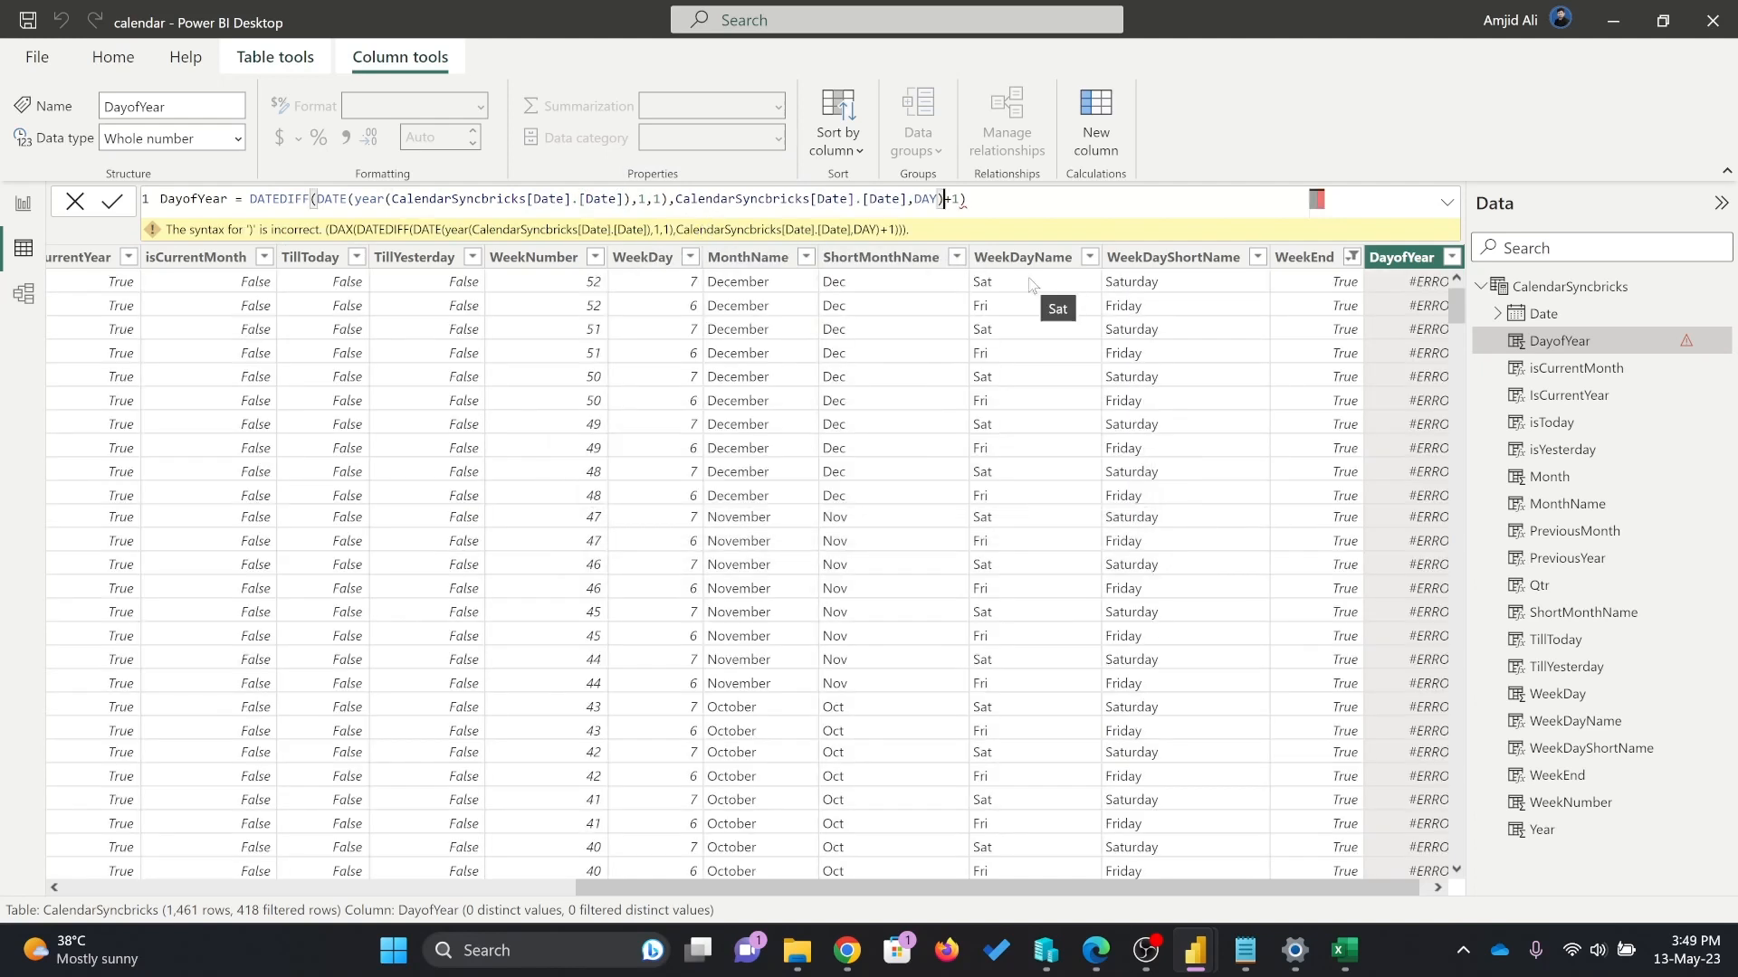
Correct the end of the DayofYear formula to read DAY)+1 without an extra closing parenthesis and commit it.
key(BackSpace)
click(980, 195)
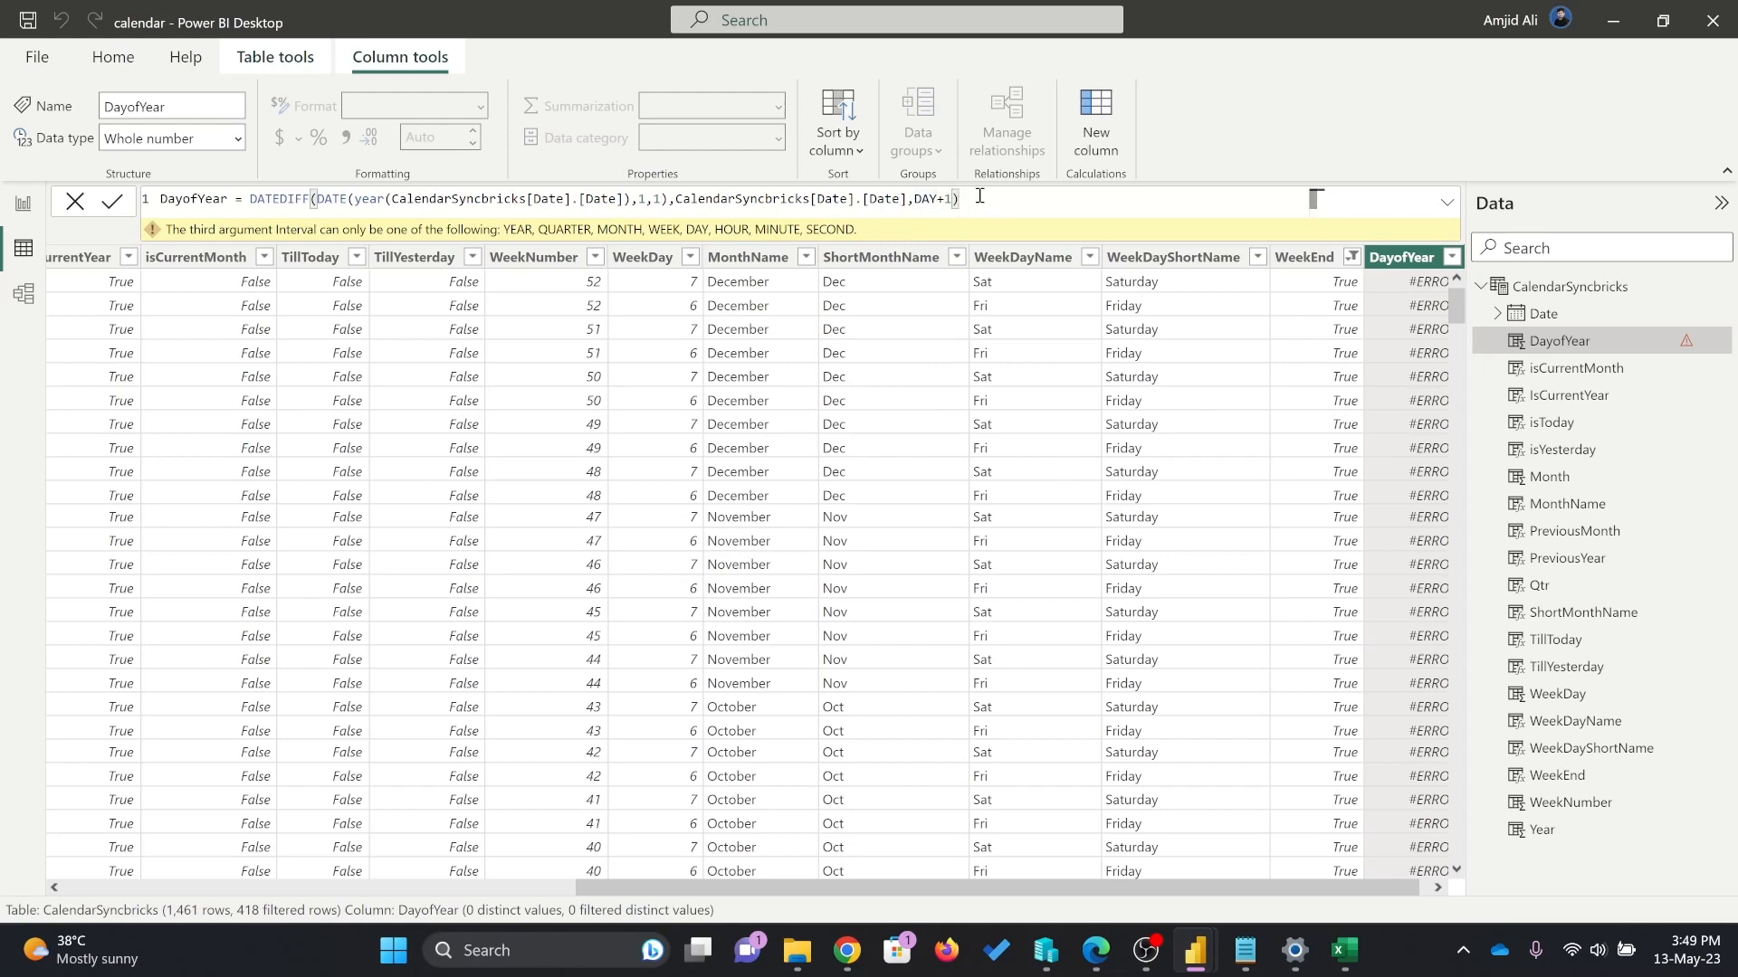
key(BackSpace)
key(BackSpace)
key(BackSpace)
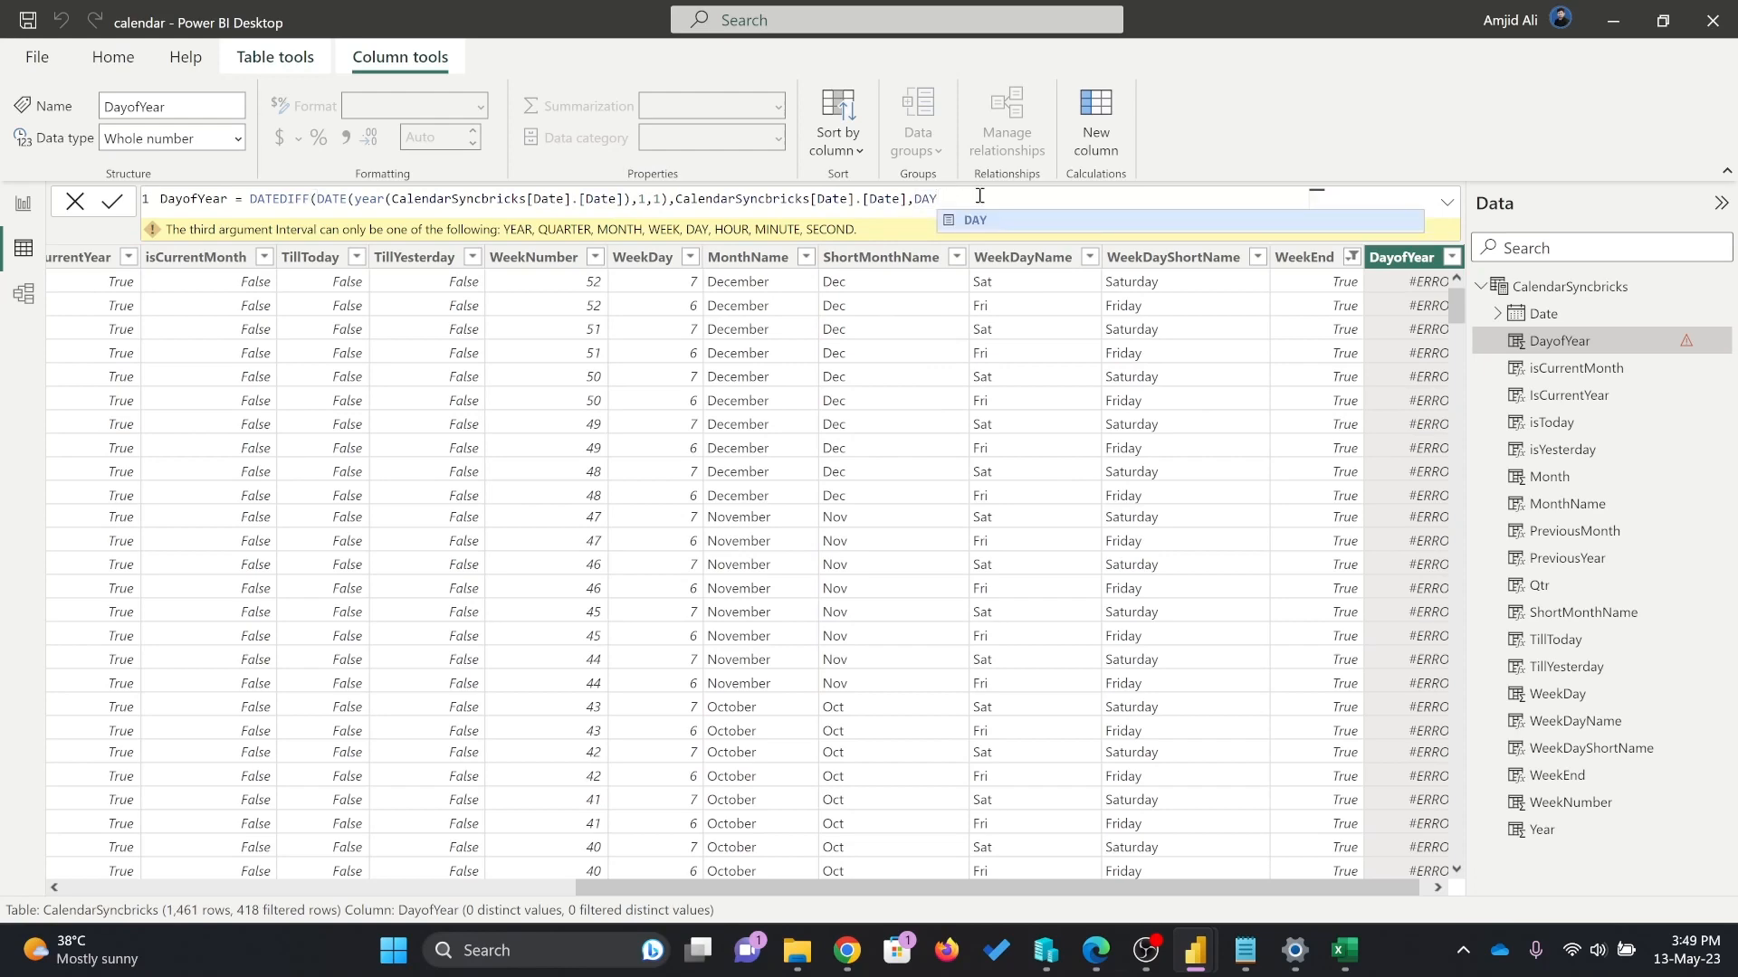
text()+1)
key(Return)
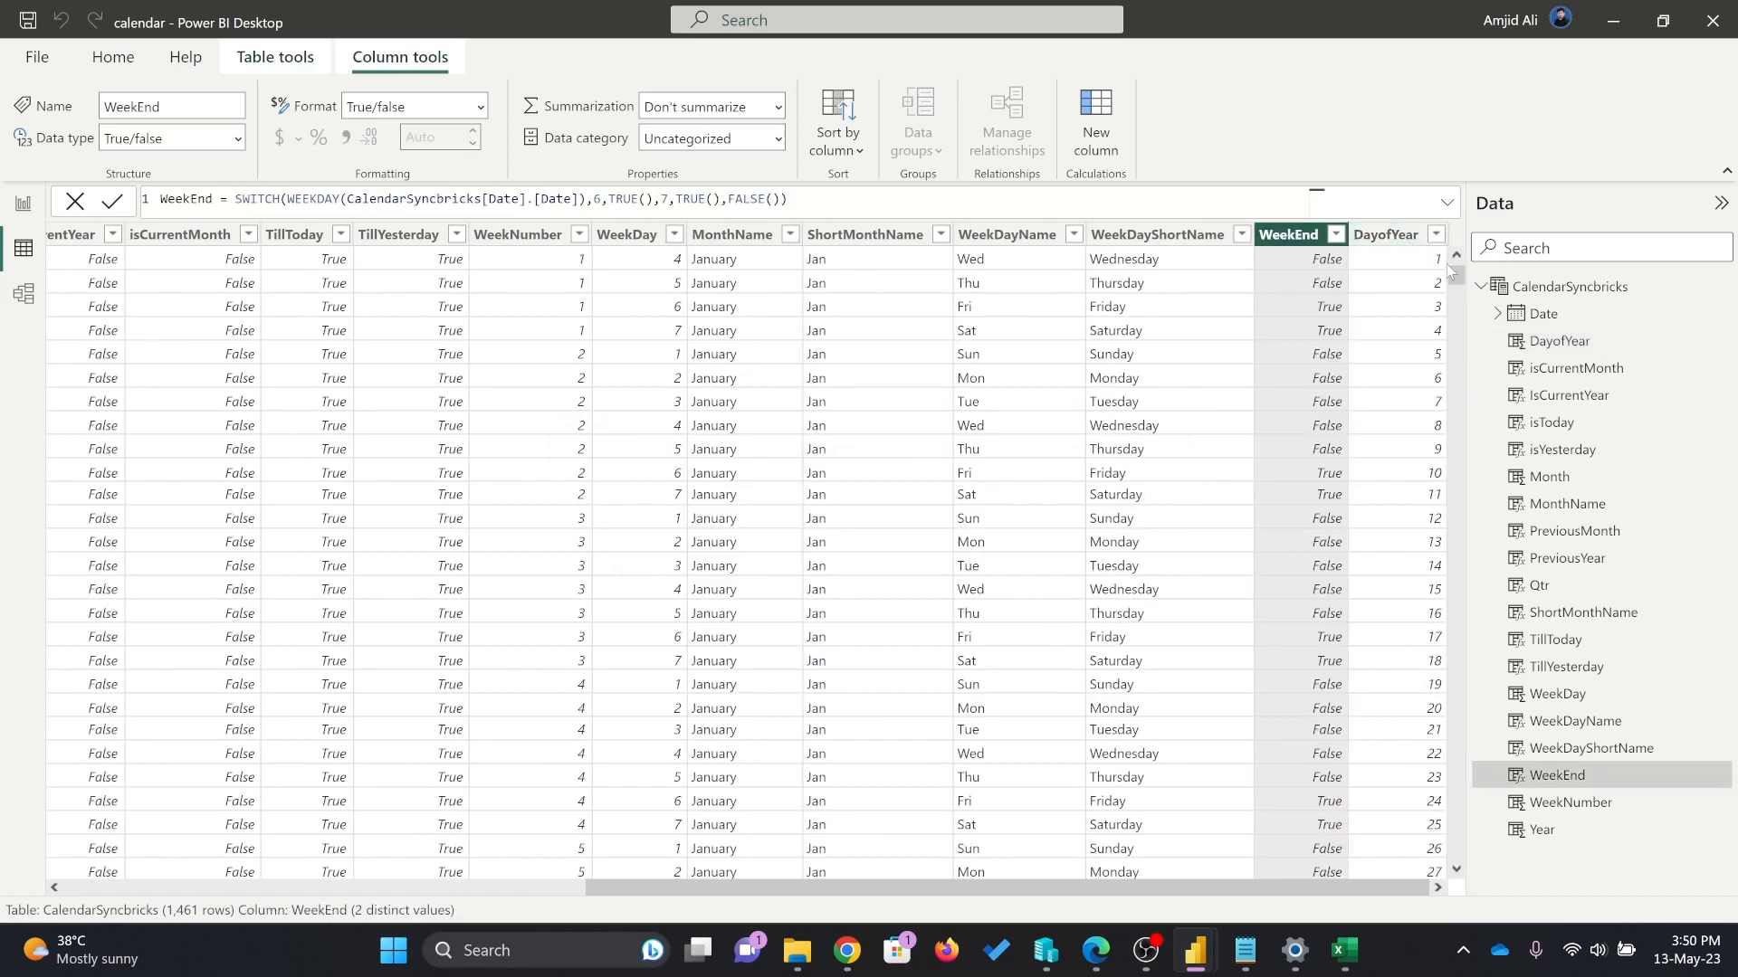
Check the DayofYear values in the last December rows against their dates in the Date column.
drag(1454, 274, 1445, 872)
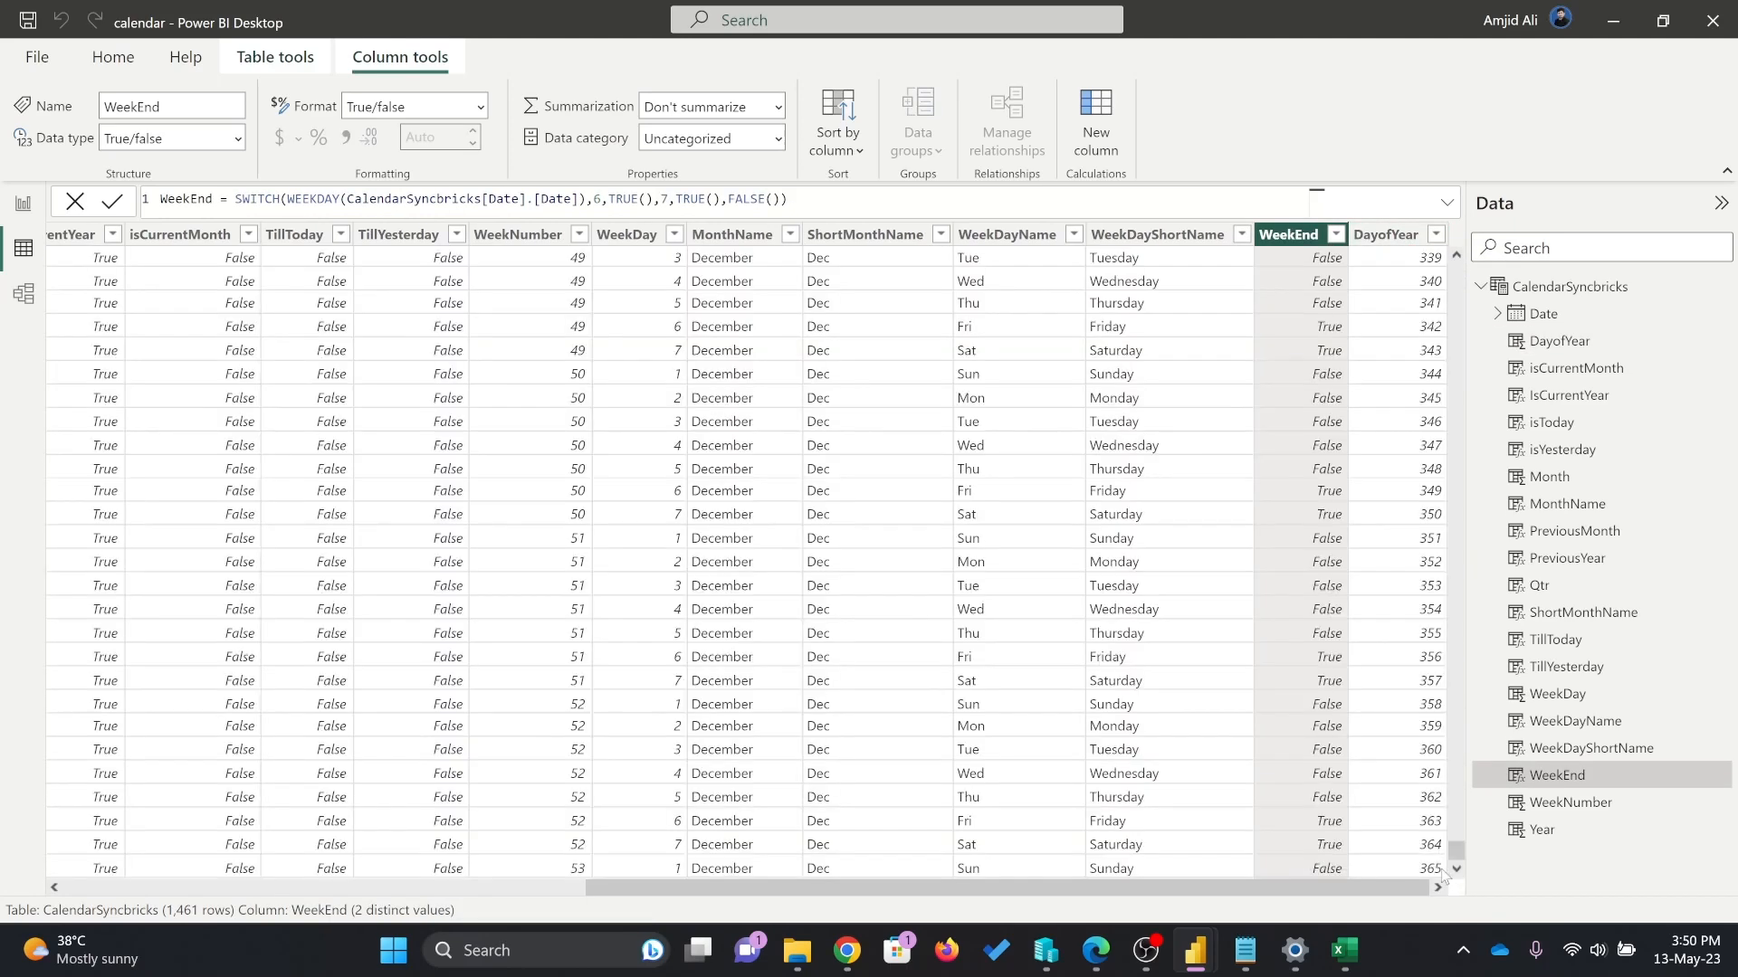
click(1412, 869)
drag(1221, 887, 691, 886)
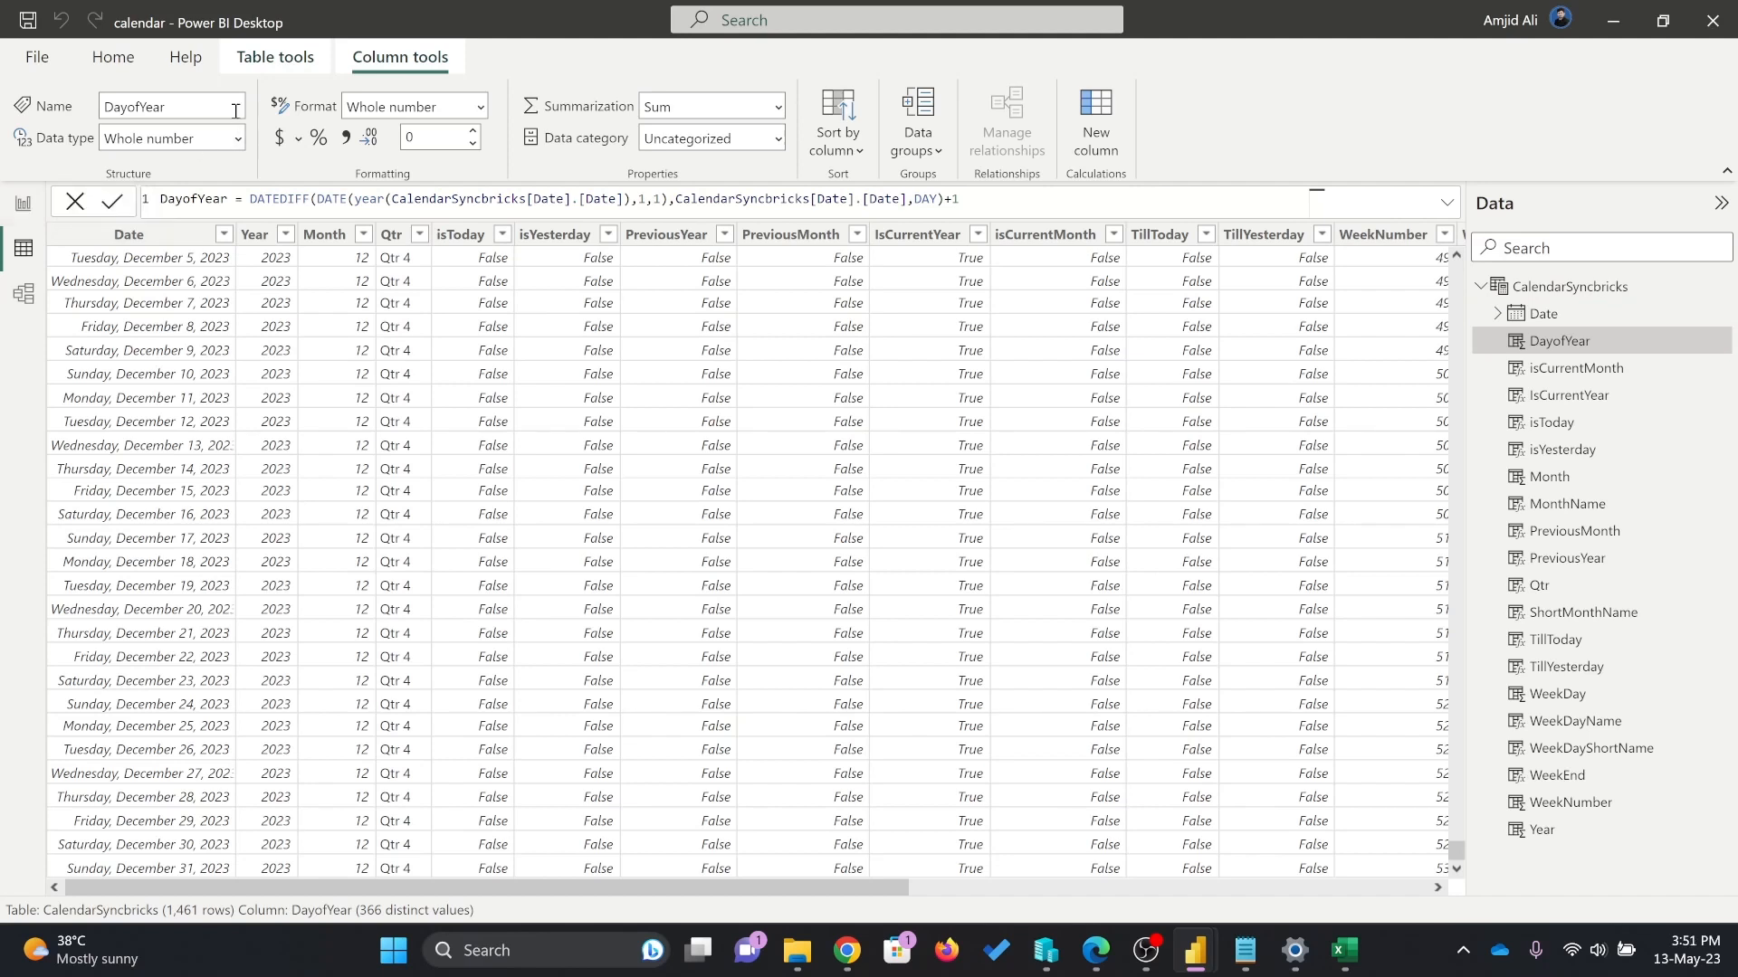
click(111, 64)
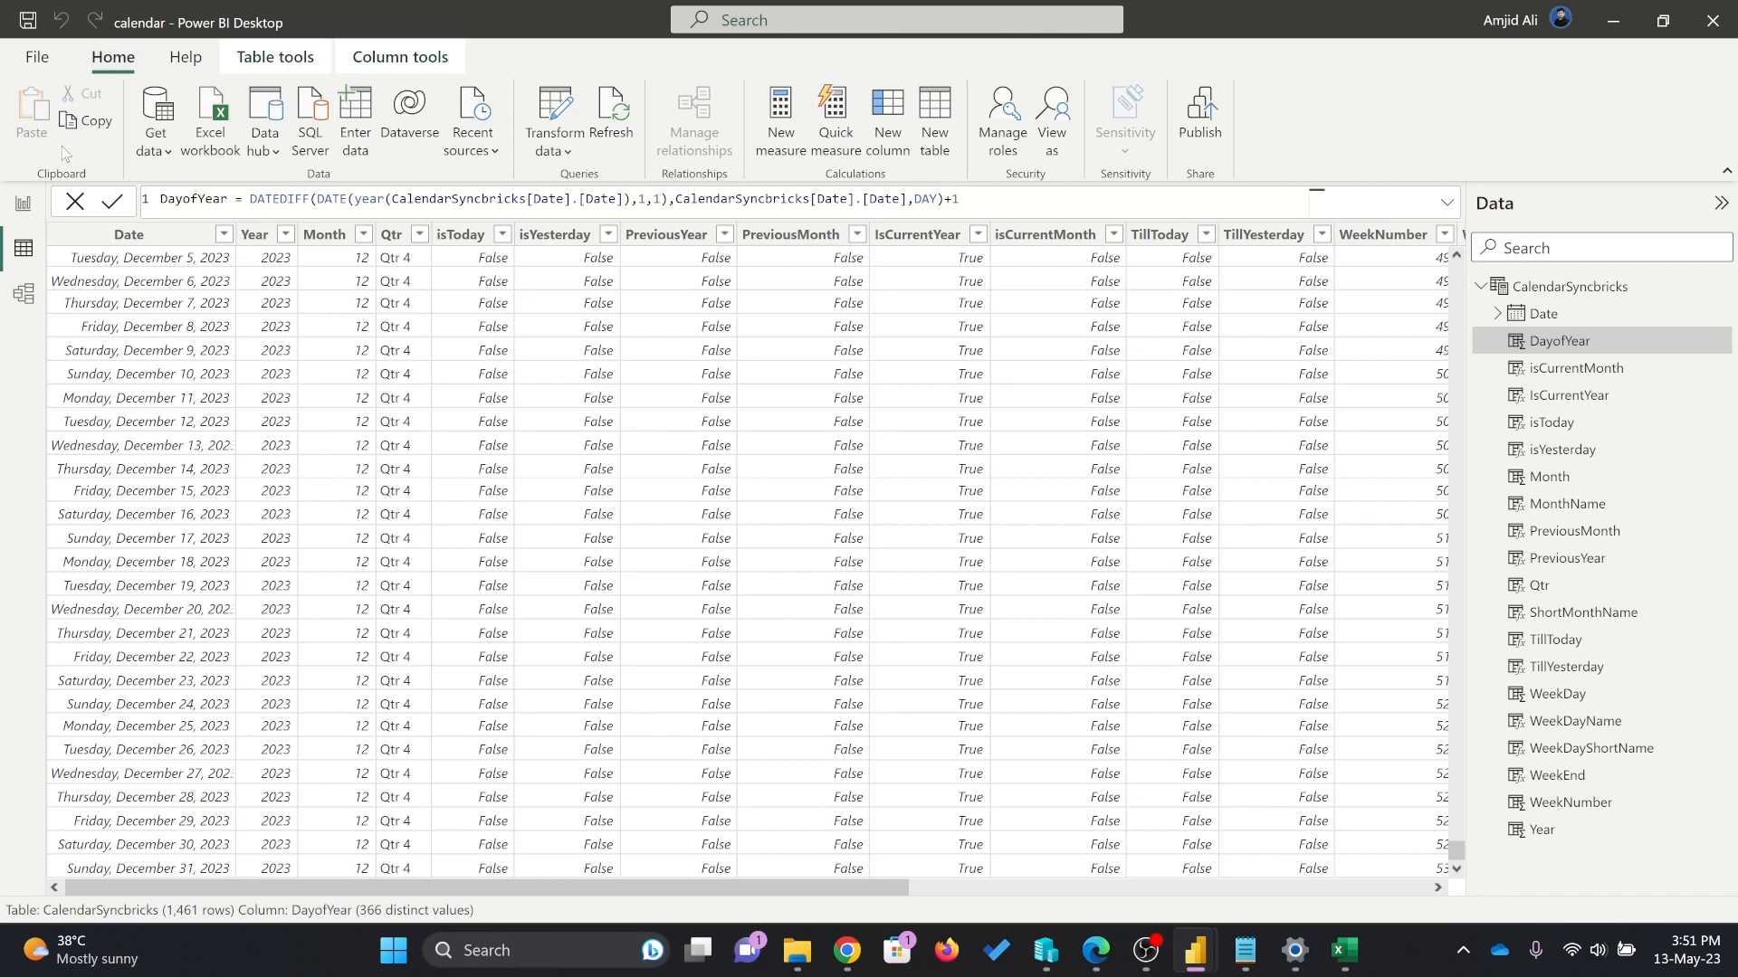